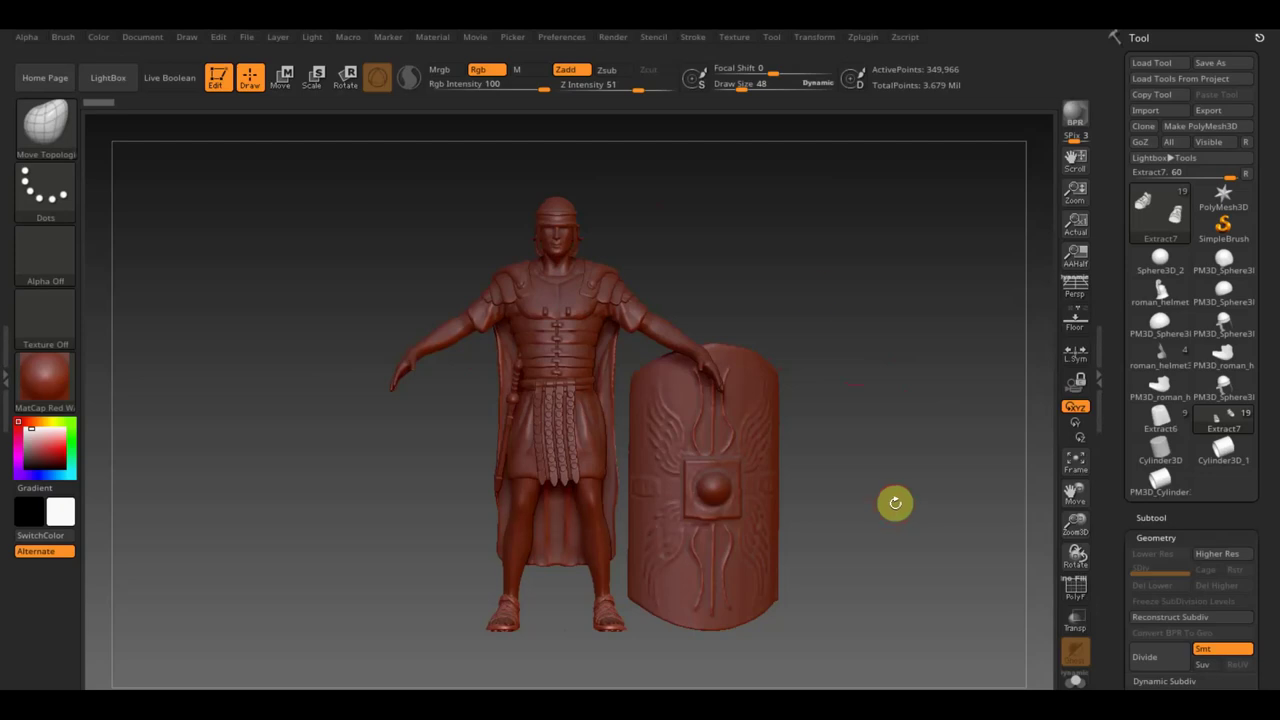
Step: Orbit the shield-bearing soldier to inspect it from the side and at several angles
{"action": "mouse_move", "coordinate": [879, 398]}
{"action": "left_mouse_down"}
{"action": "mouse_move", "coordinate": [914, 403]}
{"action": "mouse_move", "coordinate": [883, 402]}
{"action": "mouse_move", "coordinate": [884, 427]}
{"action": "left_mouse_up"}
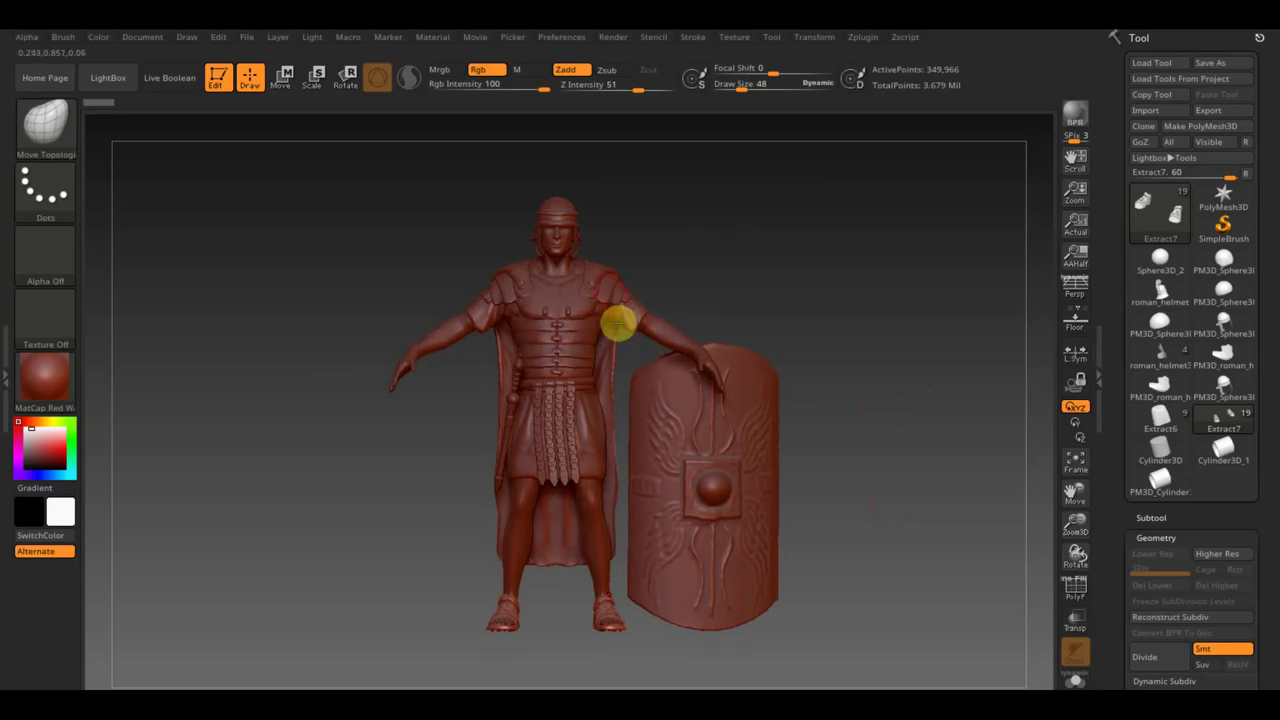
{"action": "mouse_move", "coordinate": [817, 389]}
{"action": "left_mouse_down"}
{"action": "mouse_move", "coordinate": [834, 363]}
{"action": "mouse_move", "coordinate": [803, 366]}
{"action": "mouse_move", "coordinate": [860, 383]}
{"action": "left_mouse_up"}
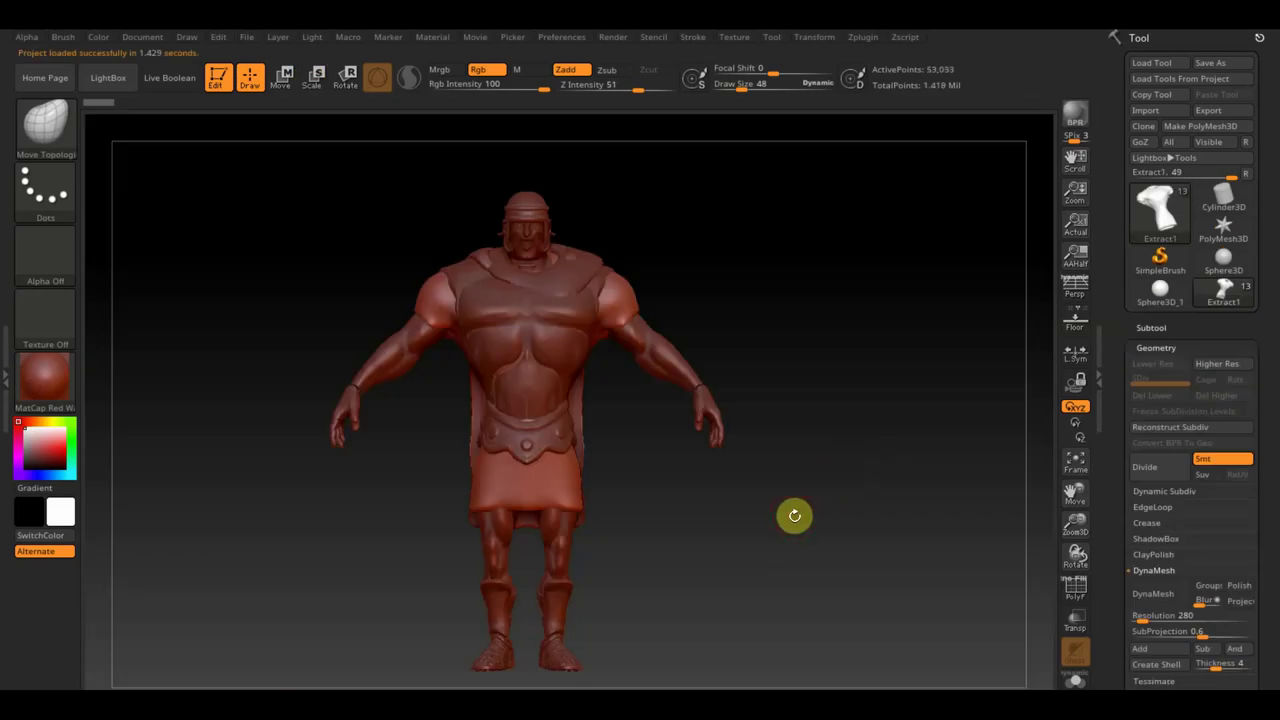
{"action": "left_click_drag", "start_coordinate": [794, 515], "coordinate": [801, 502]}
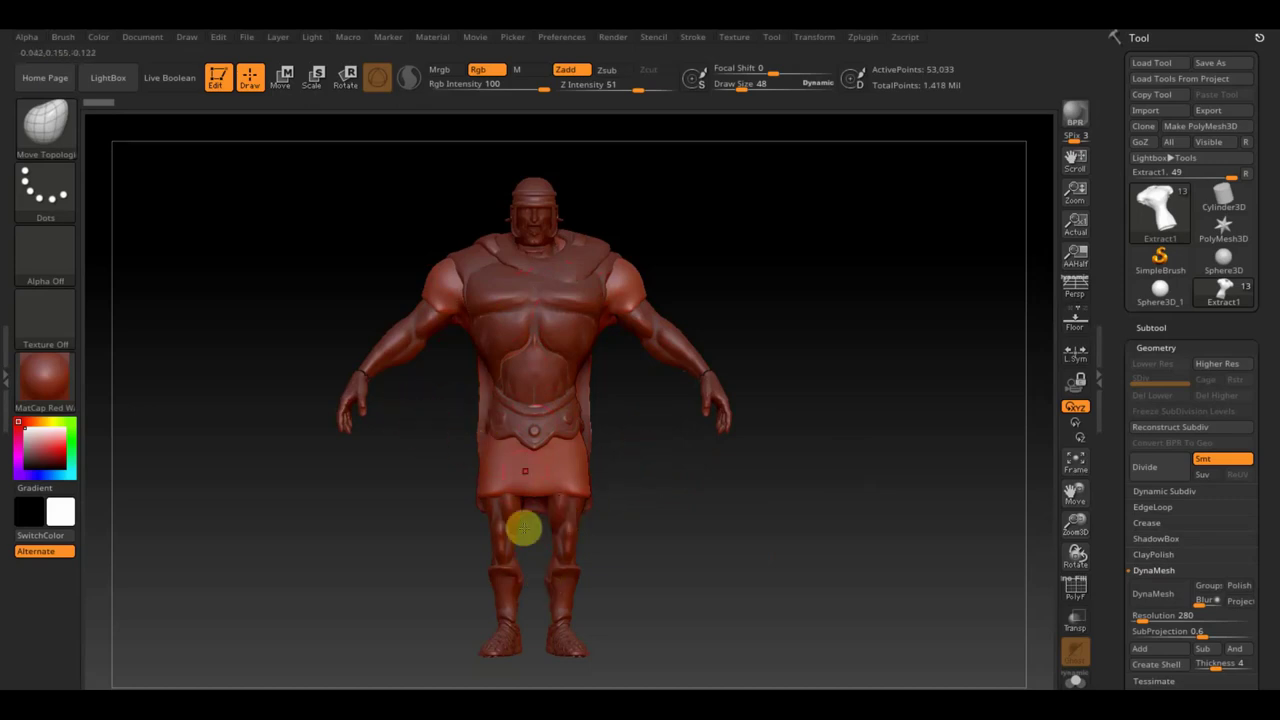
Step: Solo the Extract1 tunic, then the PM3D_Sphere3D_9 body, to inspect each part
{"action": "left_click", "coordinate": [1160, 328]}
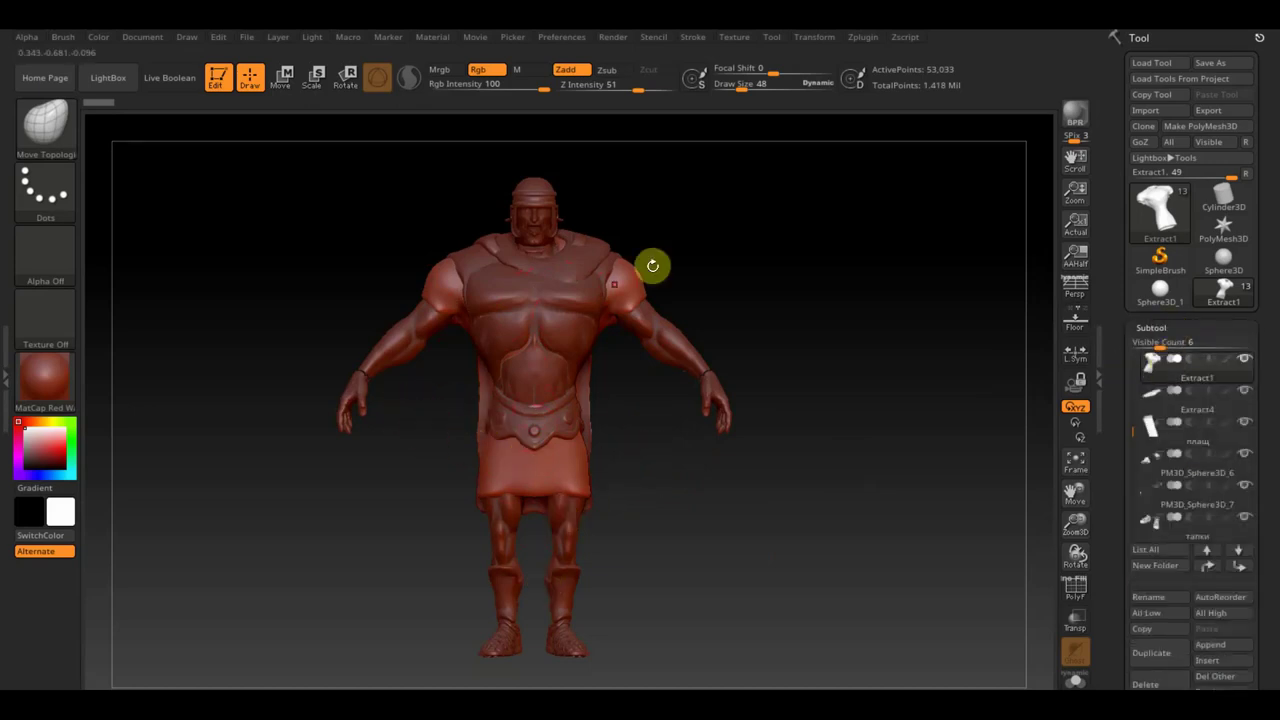
{"action": "left_click", "coordinate": [1213, 420]}
{"action": "left_click", "coordinate": [1230, 370]}
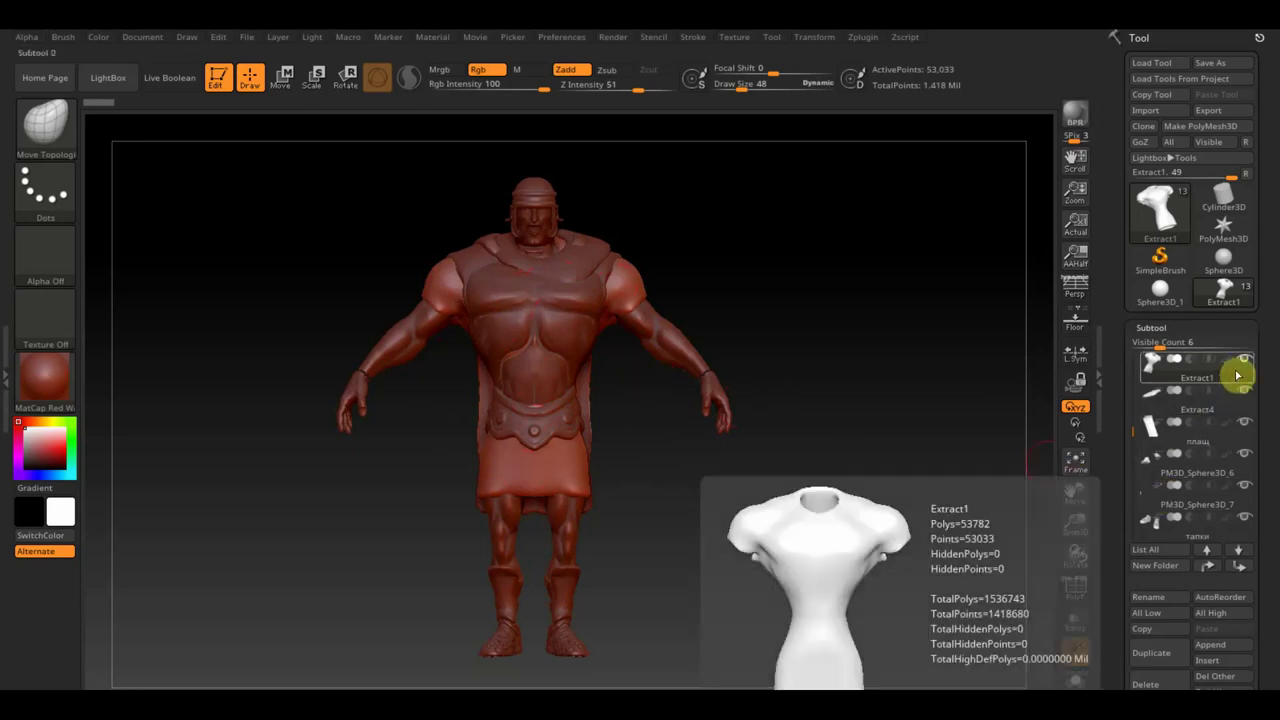
{"action": "left_click", "coordinate": [1245, 359], "text": "shift"}
{"action": "left_click", "coordinate": [1246, 362], "text": "shift"}
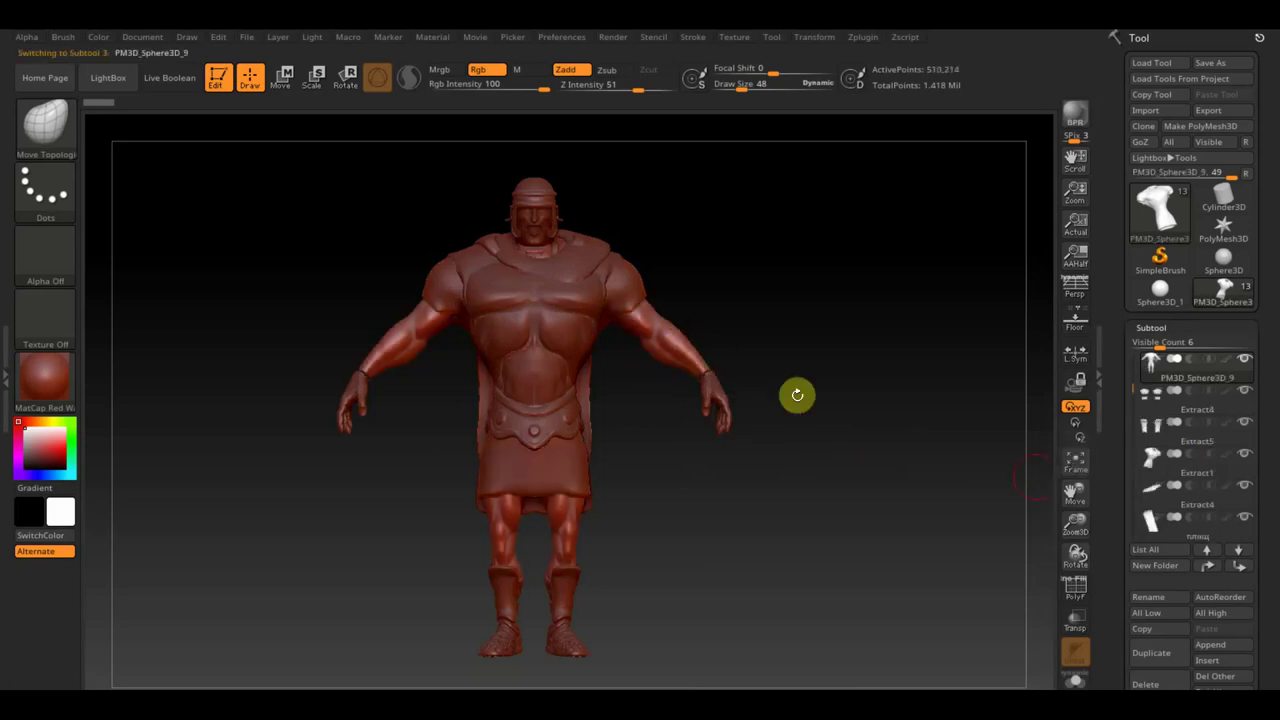
{"action": "left_click", "coordinate": [1246, 366], "text": "shift"}
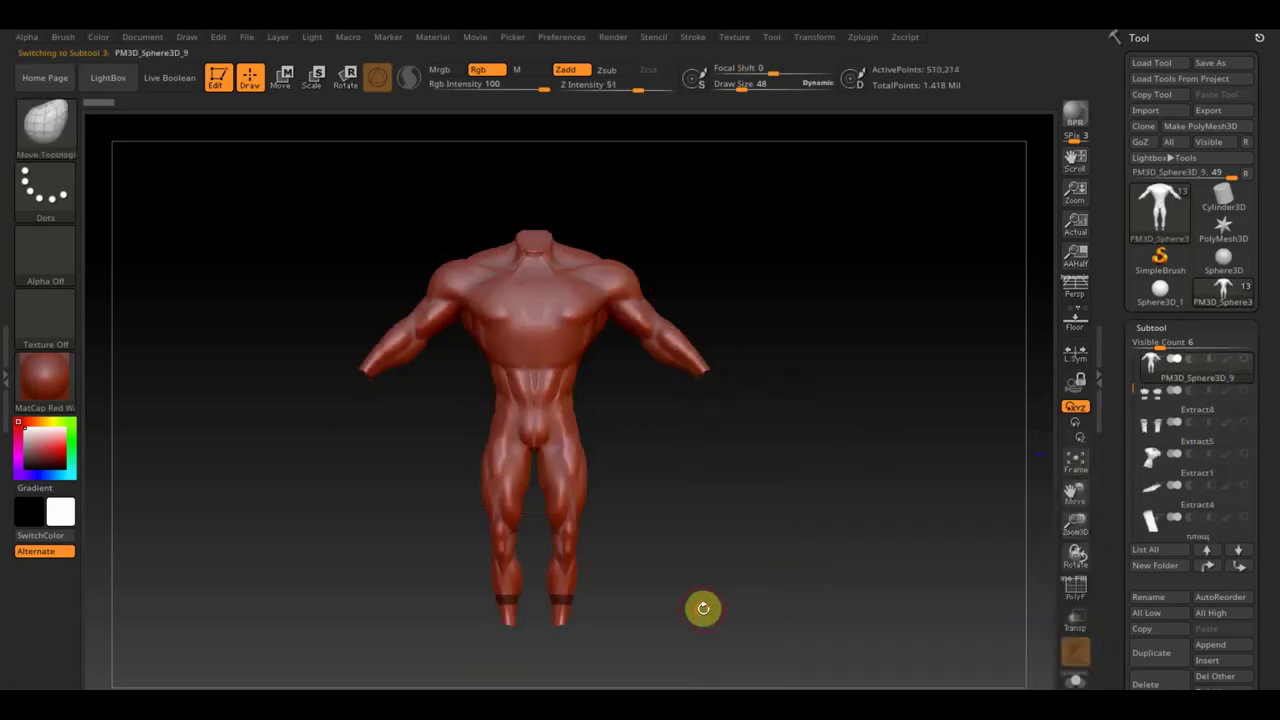
{"action": "mouse_move", "coordinate": [737, 594]}
{"action": "left_mouse_down"}
{"action": "mouse_move", "coordinate": [760, 606]}
{"action": "mouse_move", "coordinate": [746, 606]}
{"action": "left_mouse_up"}
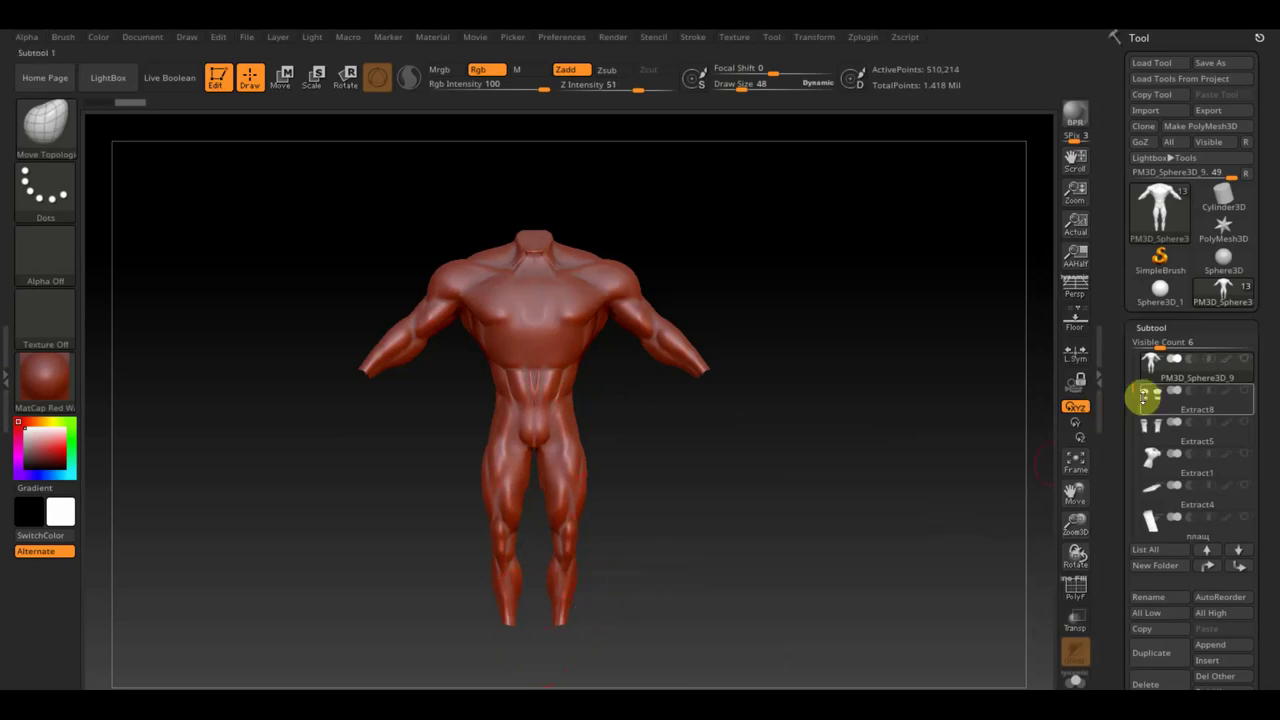
Step: Show all parts again and hide the дос пех chest armour
{"action": "left_click", "coordinate": [1245, 359], "text": "shift"}
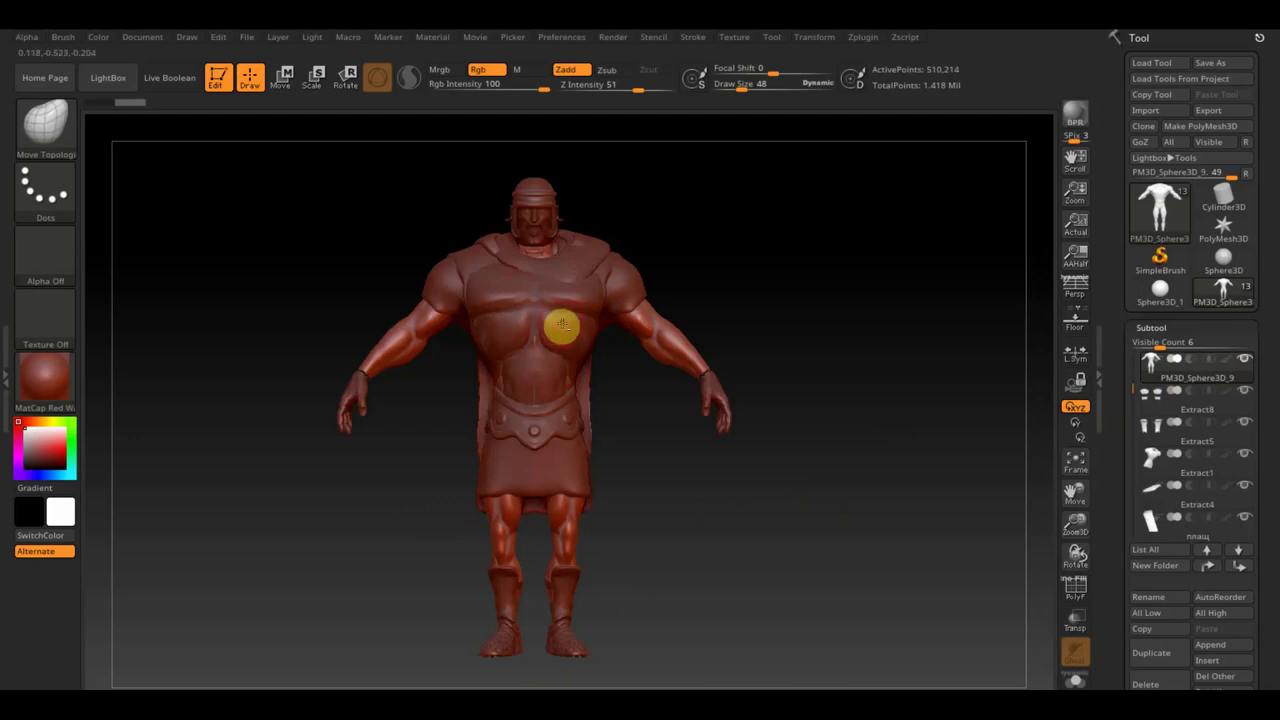
{"action": "left_click", "coordinate": [561, 325], "text": "alt"}
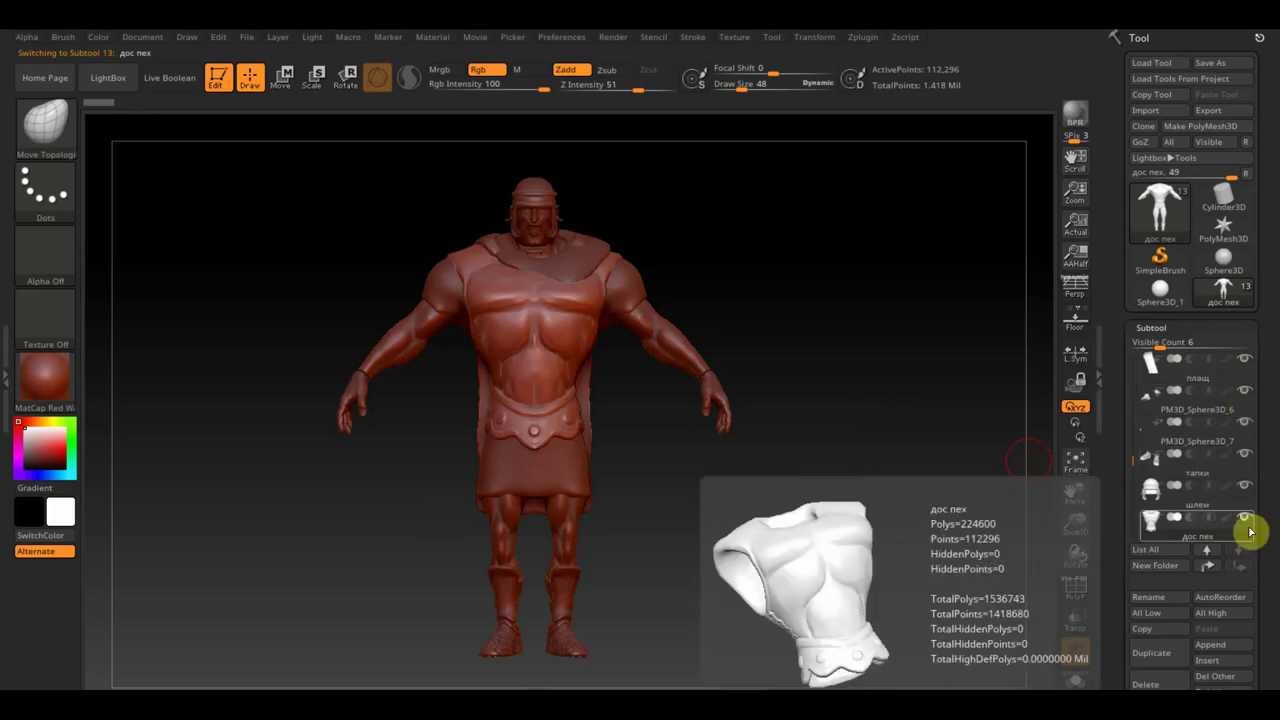
{"action": "left_click", "coordinate": [629, 286], "text": "alt"}
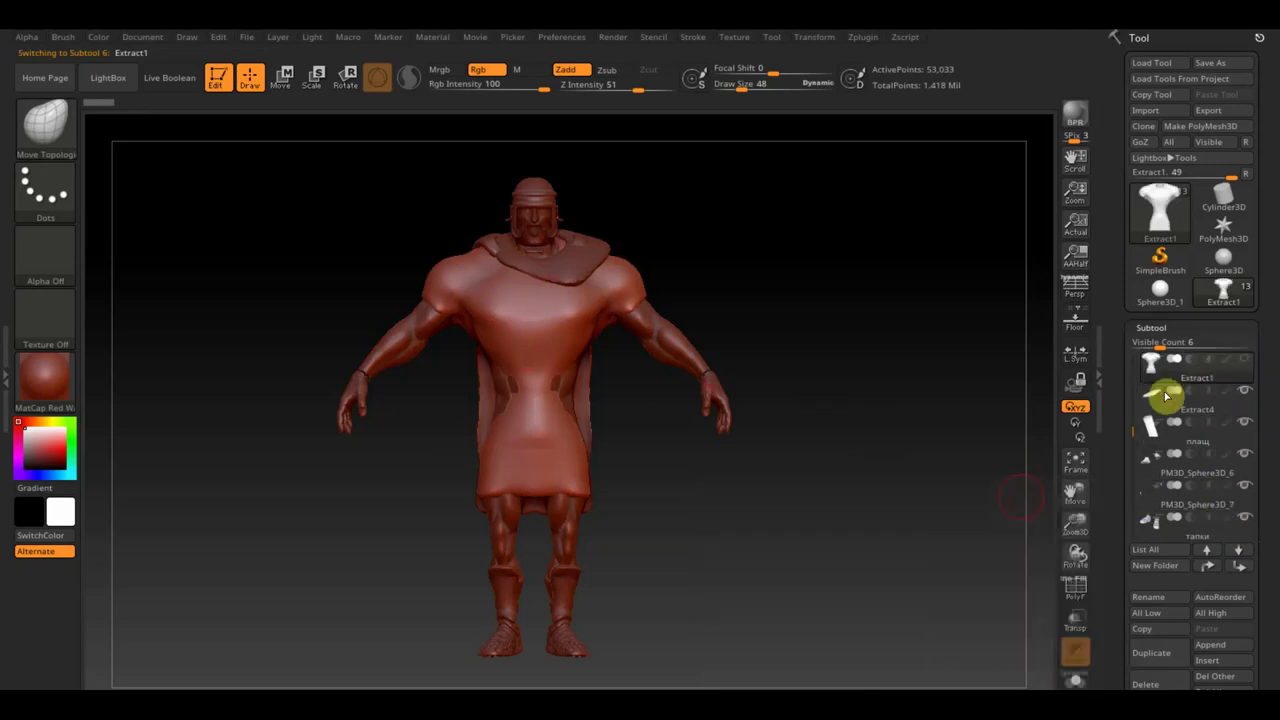
Step: Check the плащ cloak from the side, then show the tunic again and make Extract1 active
{"action": "left_click", "coordinate": [1150, 430]}
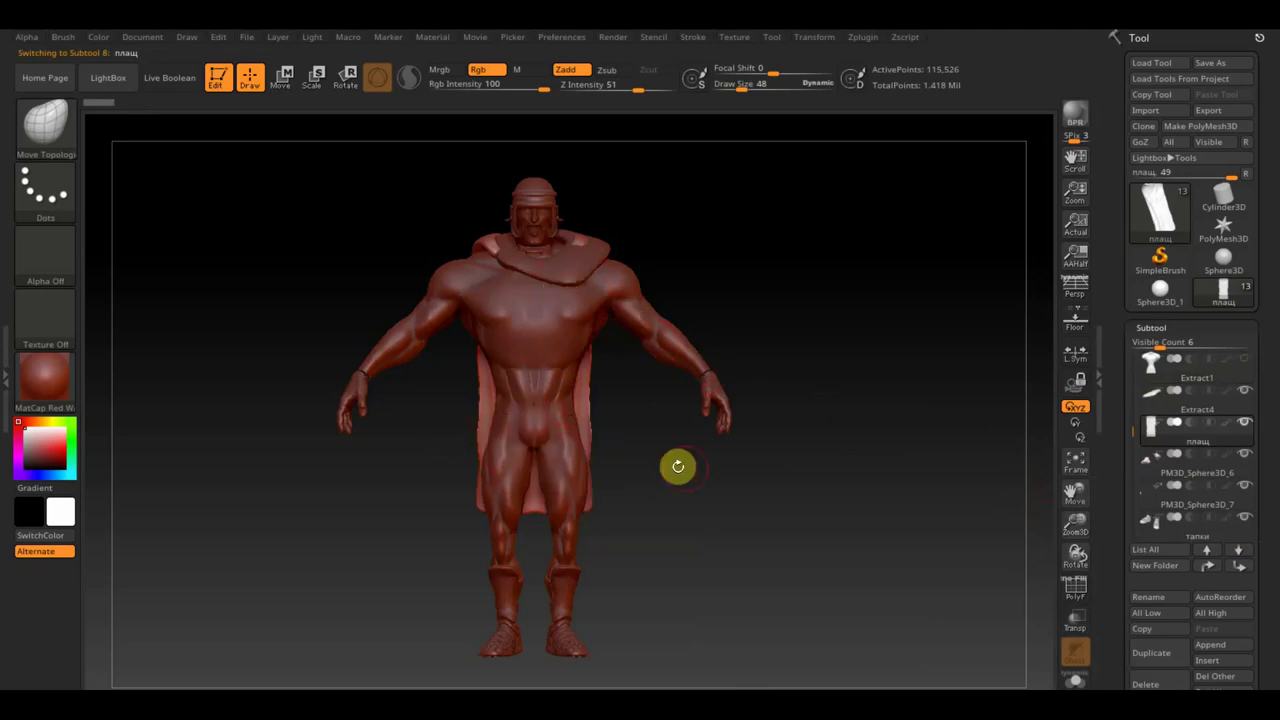
{"action": "left_click_drag", "start_coordinate": [677, 466], "coordinate": [685, 477]}
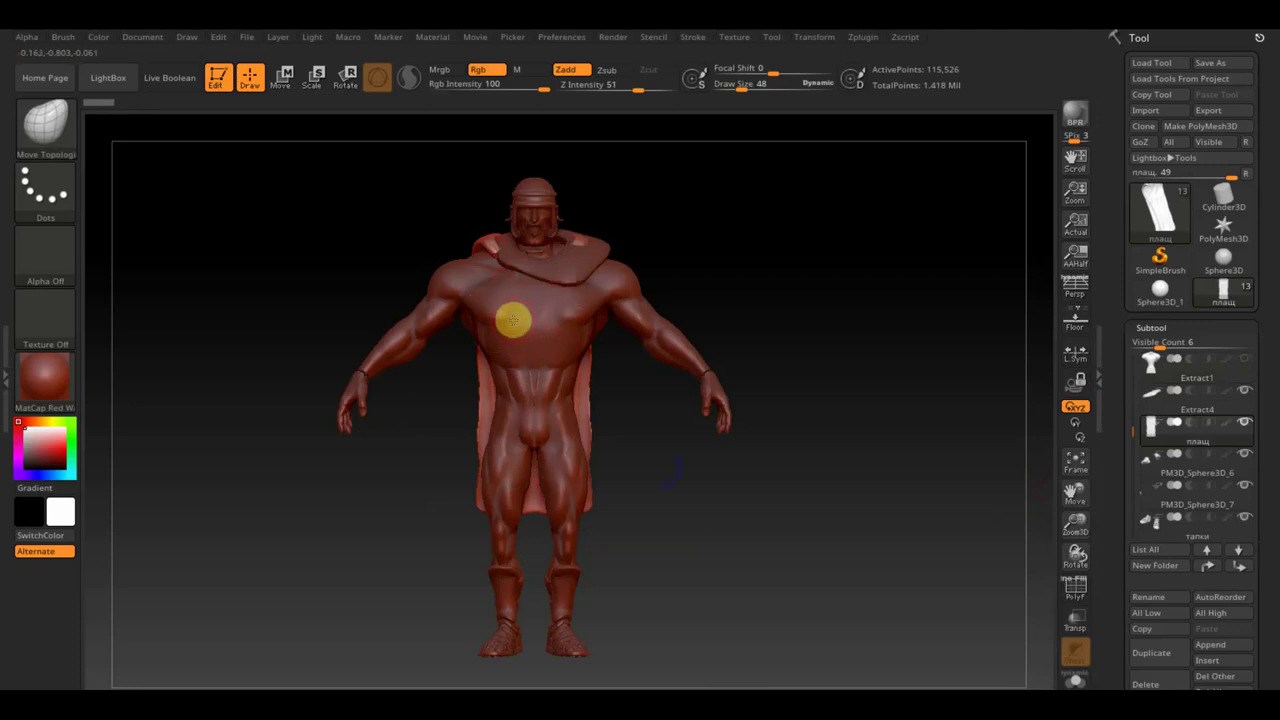
{"action": "left_click_drag", "start_coordinate": [723, 289], "coordinate": [726, 289], "text": "shift"}
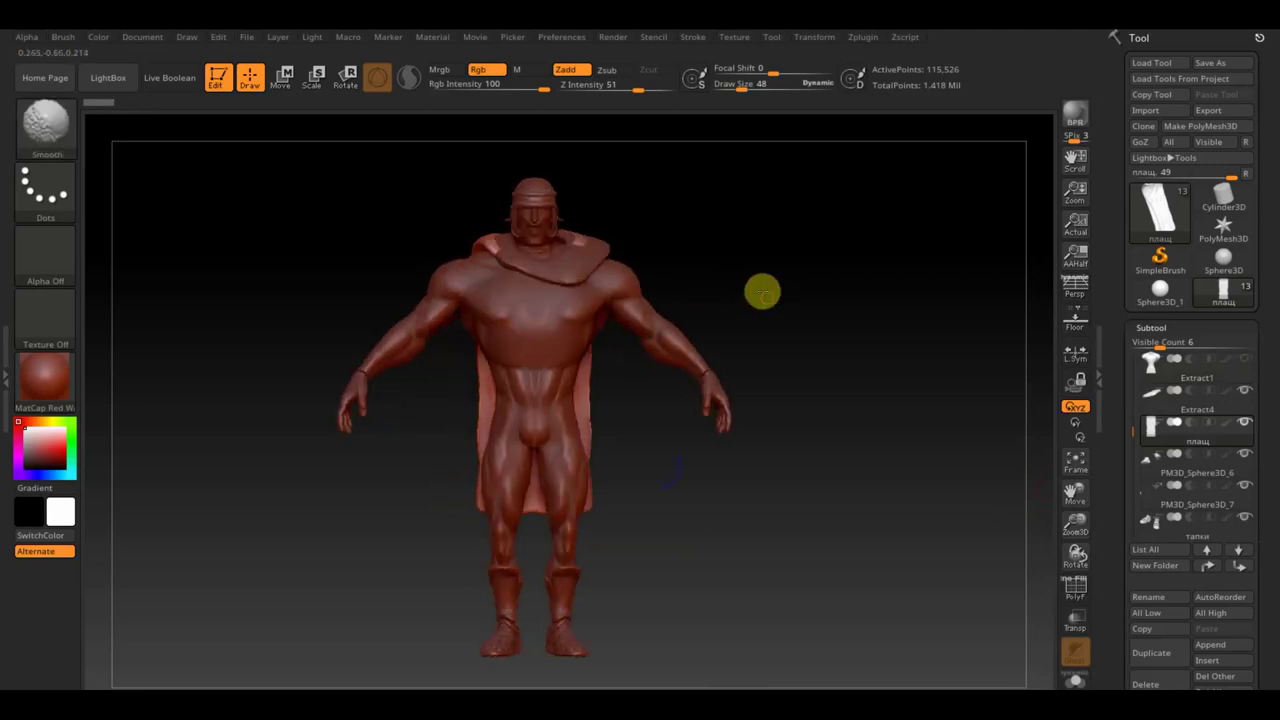
{"action": "left_click", "coordinate": [1242, 364]}
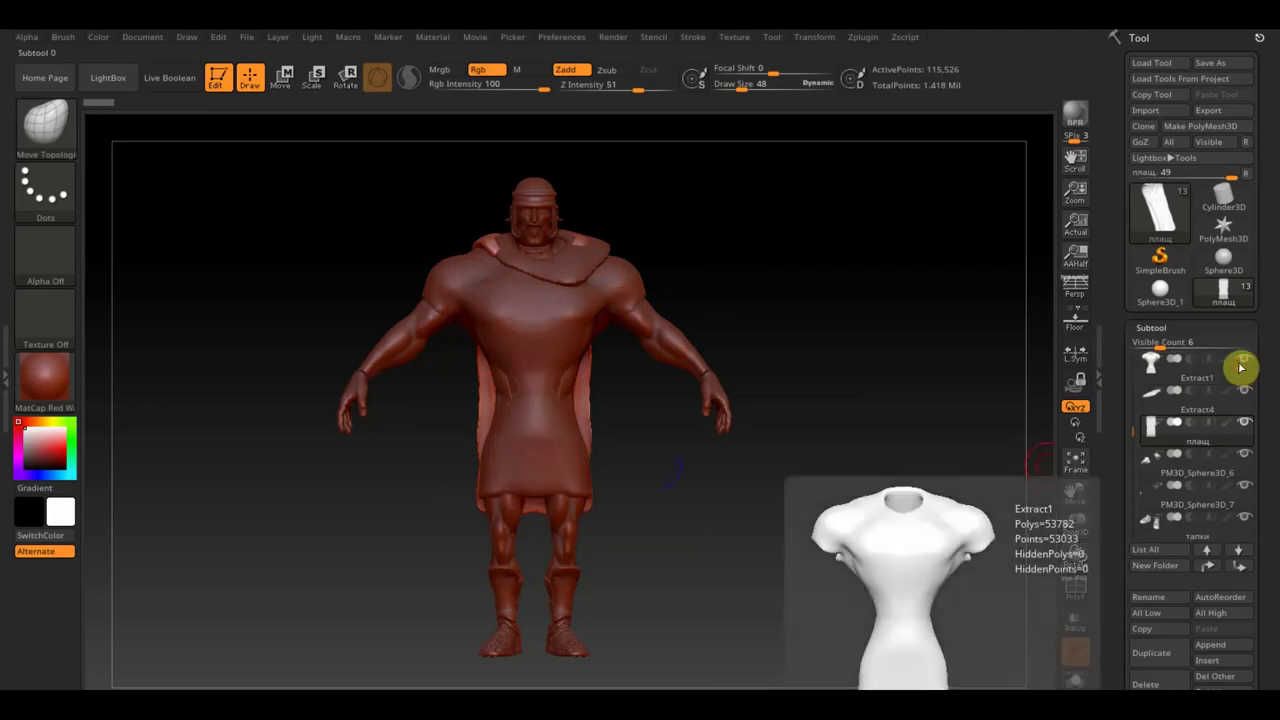
{"action": "left_click", "coordinate": [516, 358], "text": "alt"}
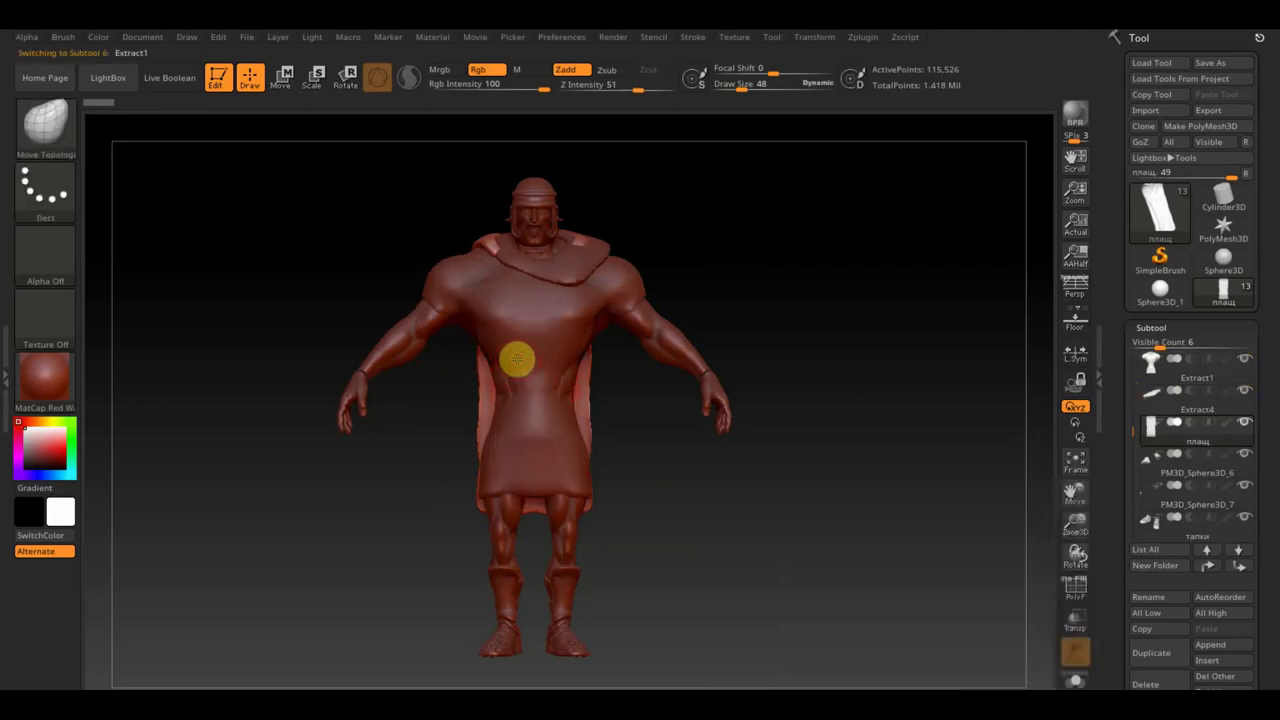
Step: Try a TrimRect cut across the tunic's upper body, then undo it
{"action": "key", "text": "ctrl+shift"}
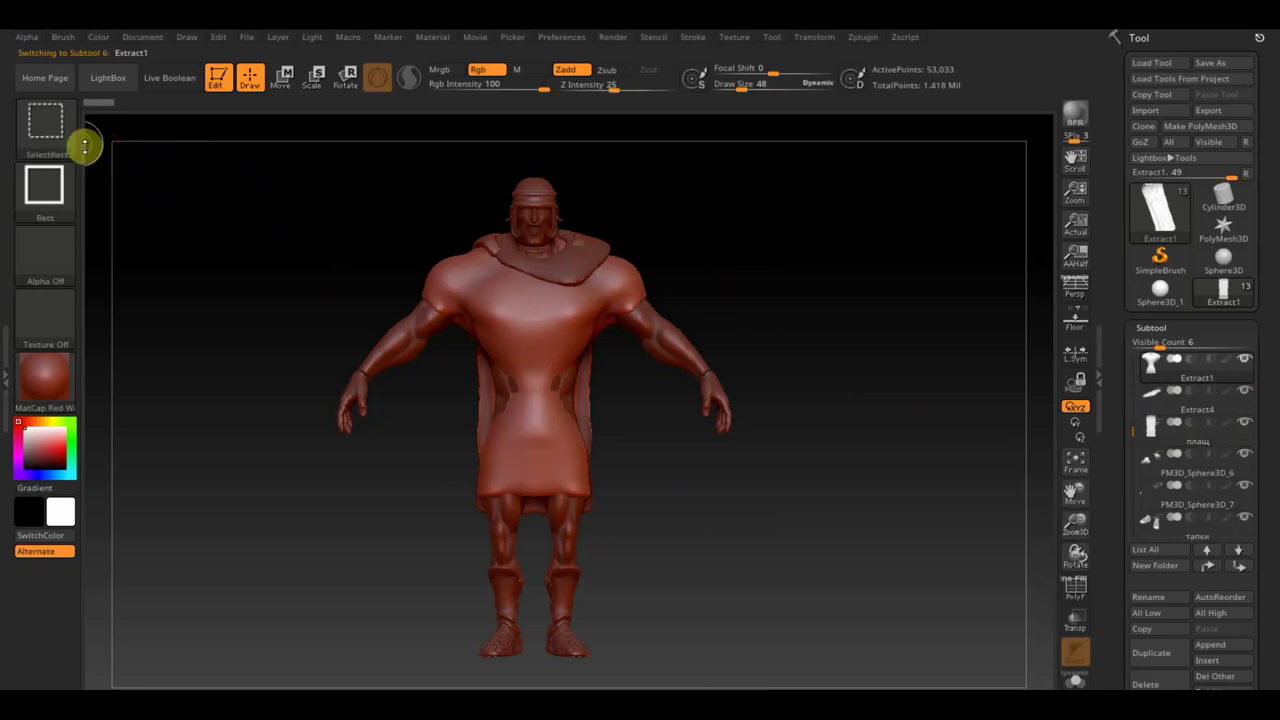
{"action": "left_click", "coordinate": [64, 138]}
{"action": "left_click", "coordinate": [955, 213]}
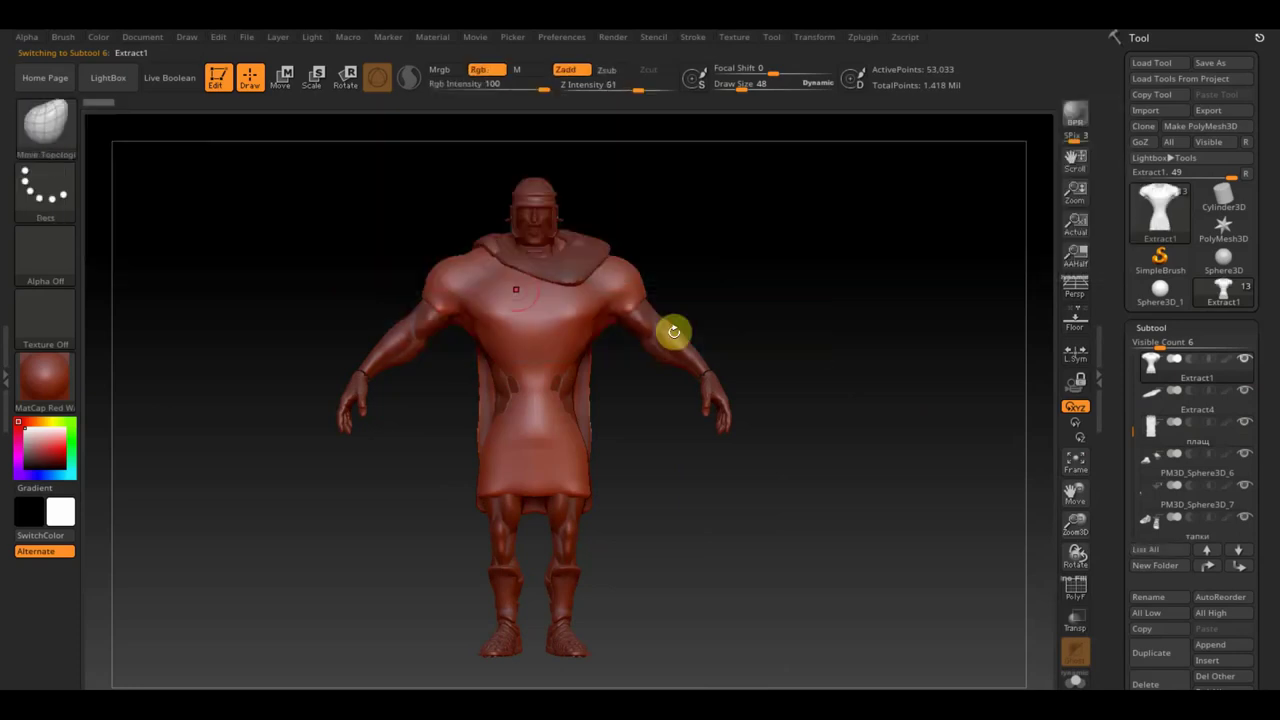
{"action": "mouse_move", "coordinate": [307, 192]}
{"action": "left_mouse_down", "text": "ctrl+shift"}
{"action": "mouse_move", "coordinate": [760, 405]}
{"action": "mouse_move", "coordinate": [763, 395]}
{"action": "left_mouse_up", "text": "ctrl+shift"}
{"action": "mouse_move", "coordinate": [904, 444]}
{"action": "left_mouse_down"}
{"action": "mouse_move", "coordinate": [846, 446]}
{"action": "mouse_move", "coordinate": [870, 440]}
{"action": "left_mouse_up"}
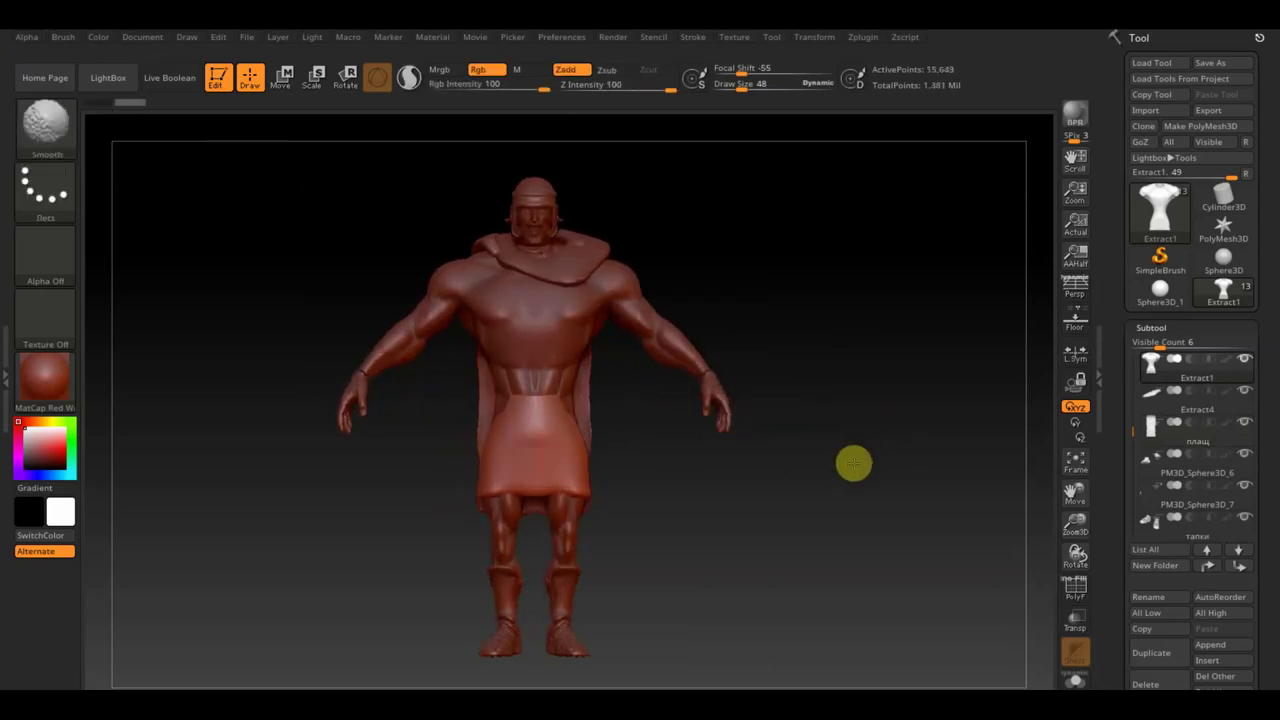
{"action": "key", "text": "ctrl"}
{"action": "key", "text": "ctrl+d"}
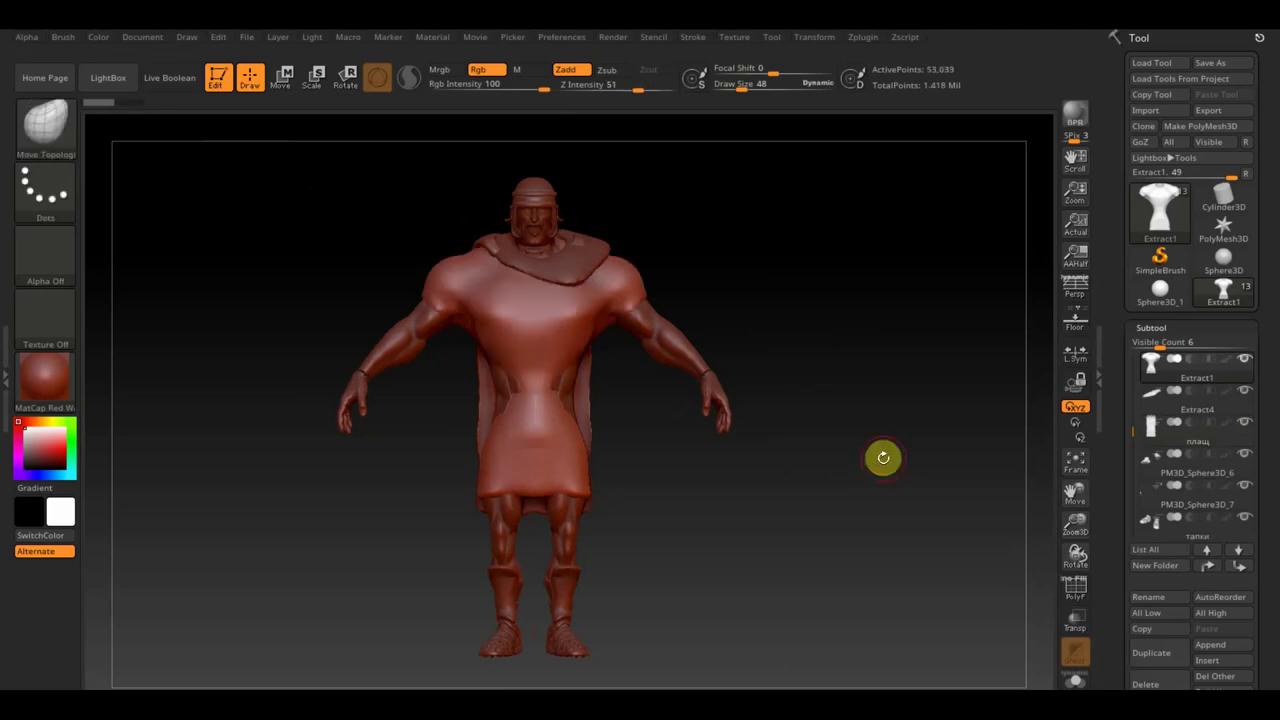
Step: Solo and unsolo Extract1, then zoom in on the character
{"action": "left_click", "coordinate": [1245, 361], "text": "shift"}
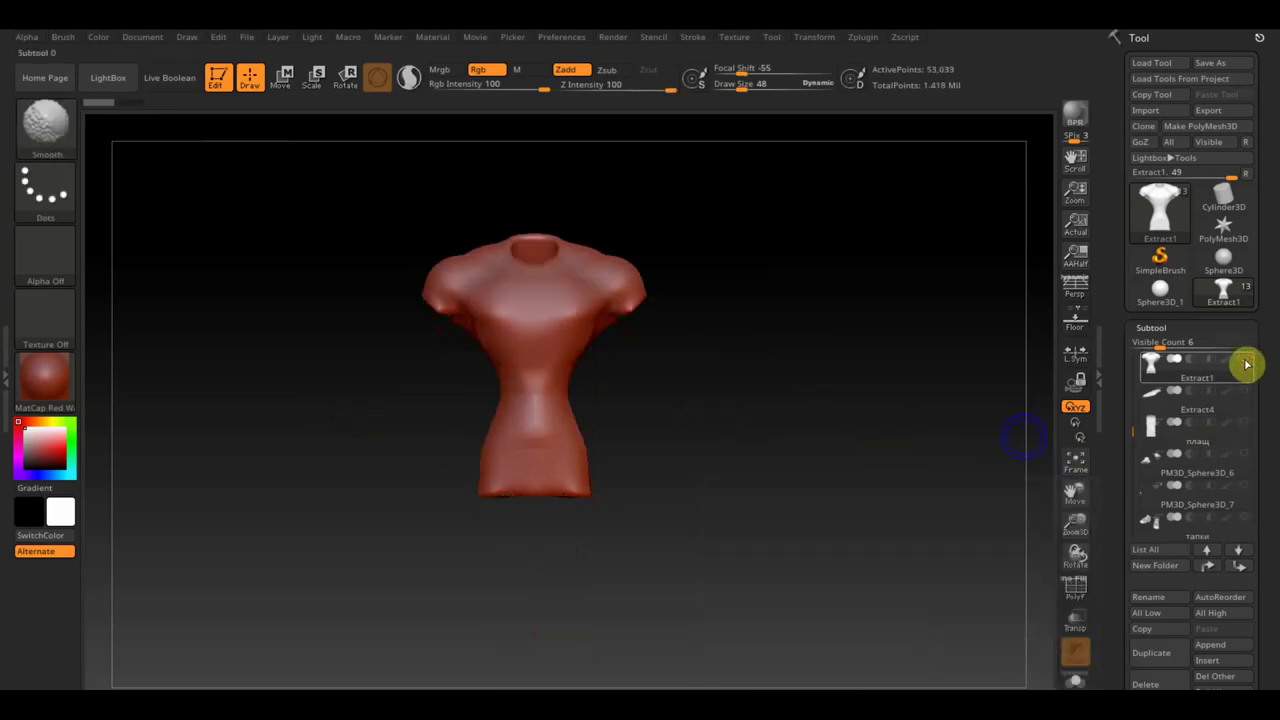
{"action": "left_click", "coordinate": [1245, 359], "text": "shift"}
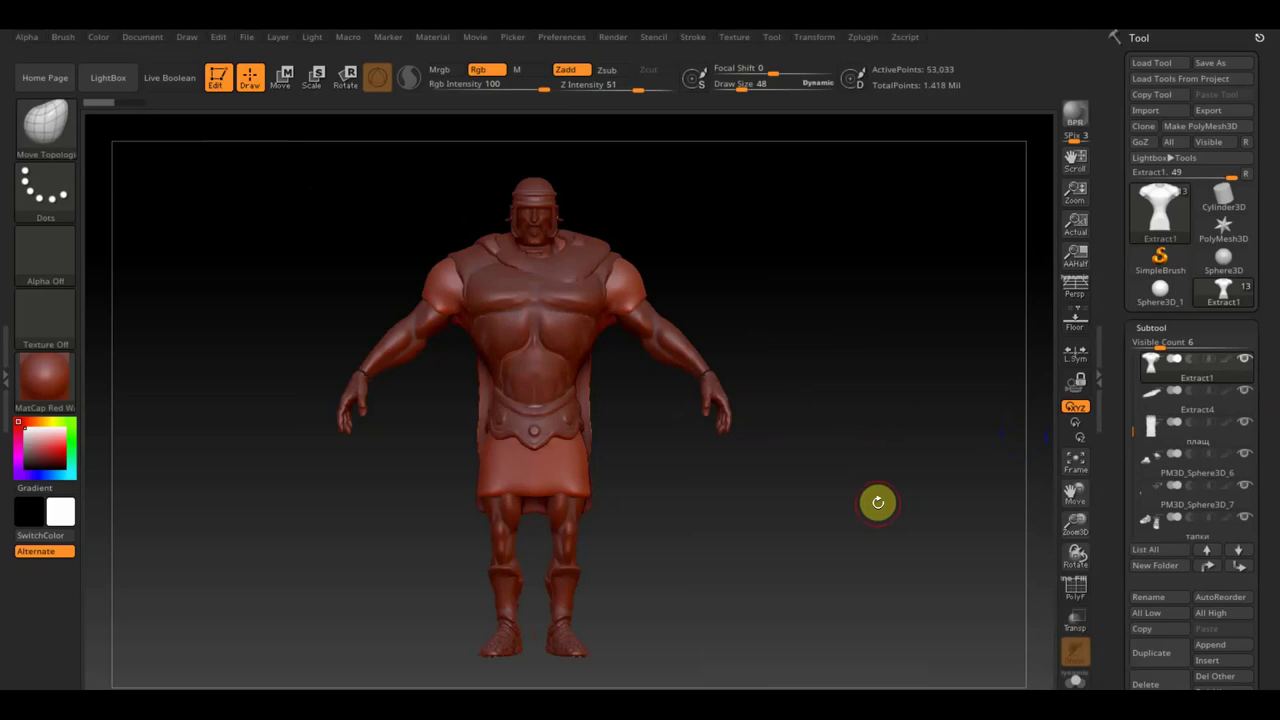
{"action": "mouse_move", "coordinate": [766, 531]}
{"action": "left_mouse_down", "text": "alt"}
{"action": "mouse_move", "coordinate": [768, 568]}
{"action": "mouse_move", "coordinate": [751, 594]}
{"action": "left_mouse_up", "text": "alt"}
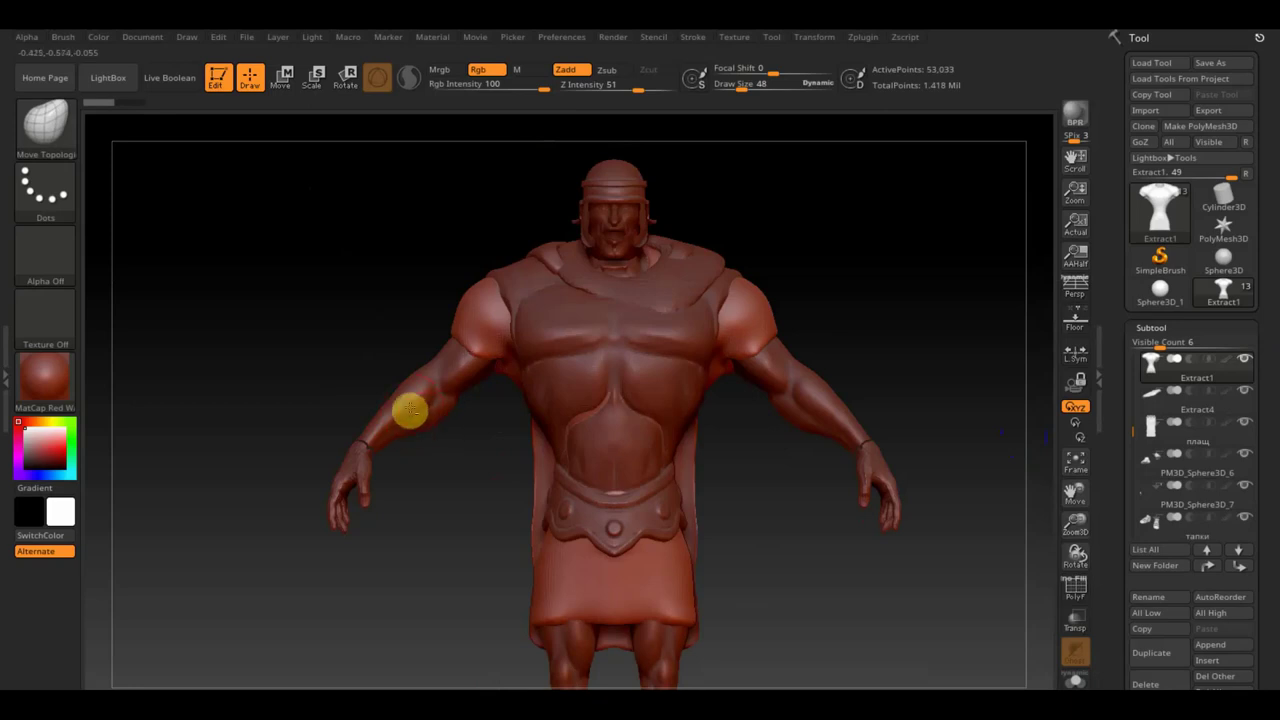
Step: Make PM3D_Sphere3D_9 active, clear its existing mask, and set the brush size to 54
{"action": "left_click", "coordinate": [411, 410], "text": "alt"}
{"action": "left_click", "coordinate": [378, 378], "text": "alt"}
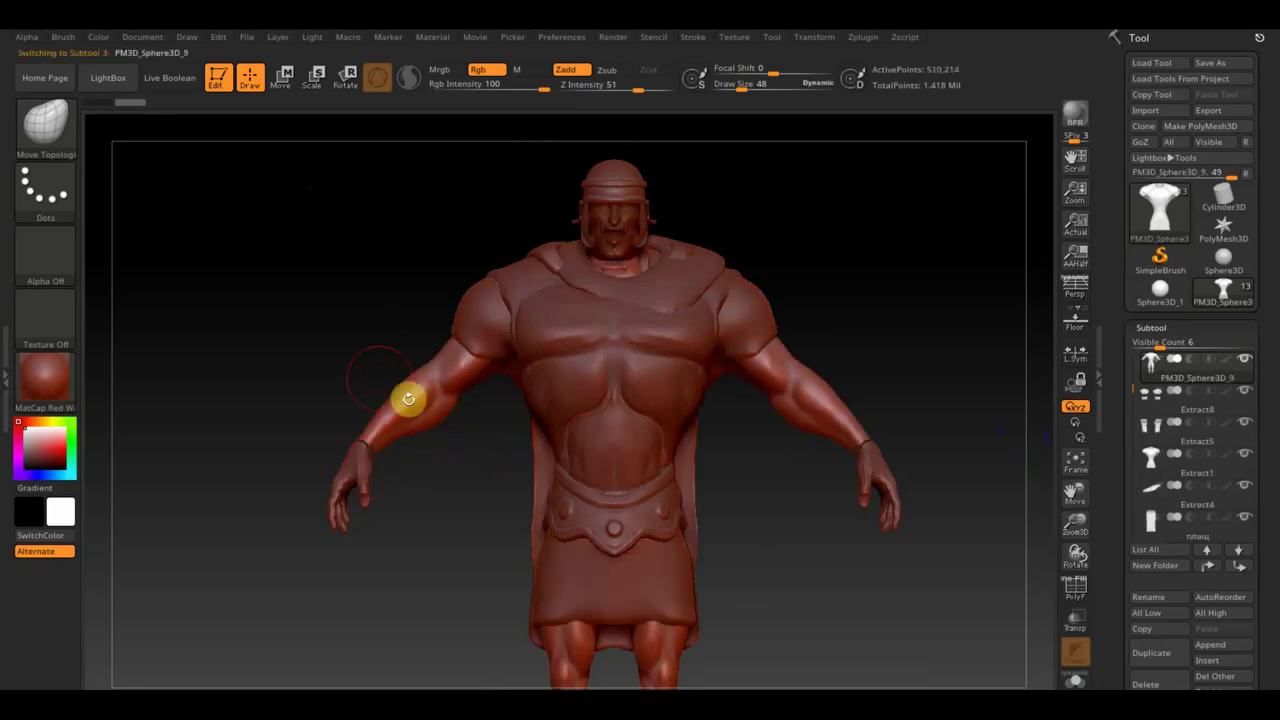
{"action": "key", "text": "ctrl"}
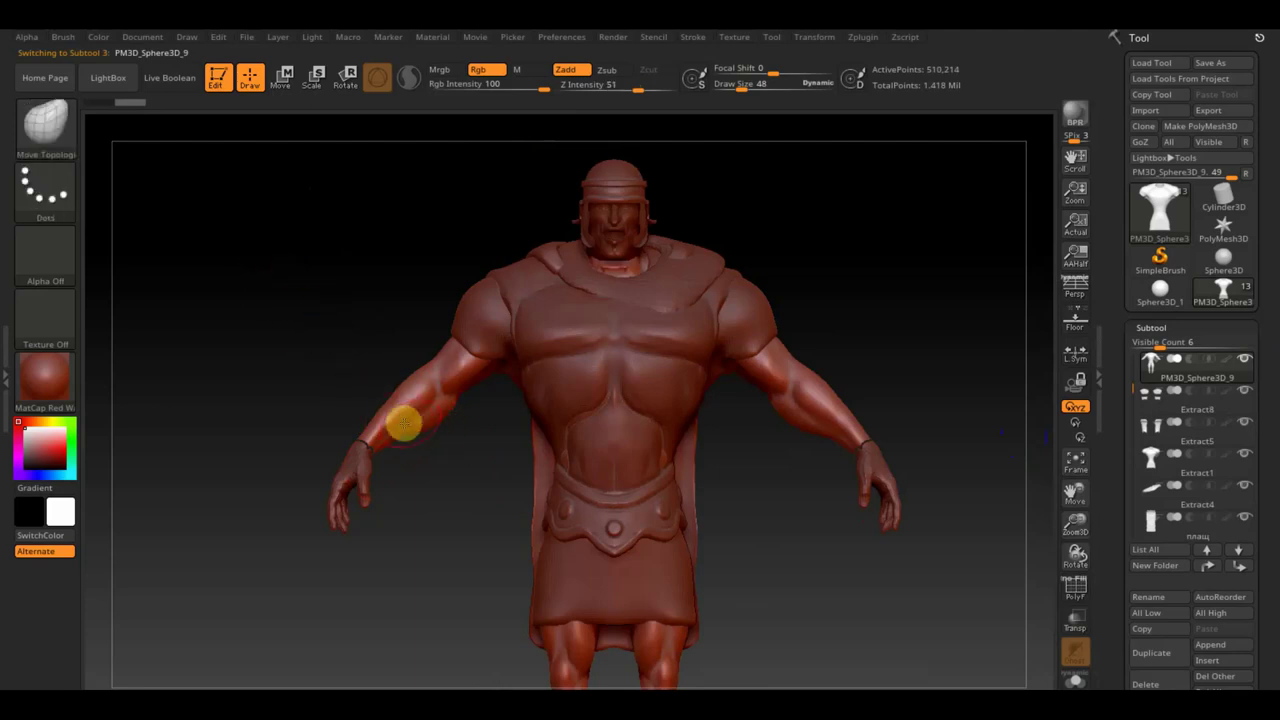
{"action": "key", "text": "ctrl"}
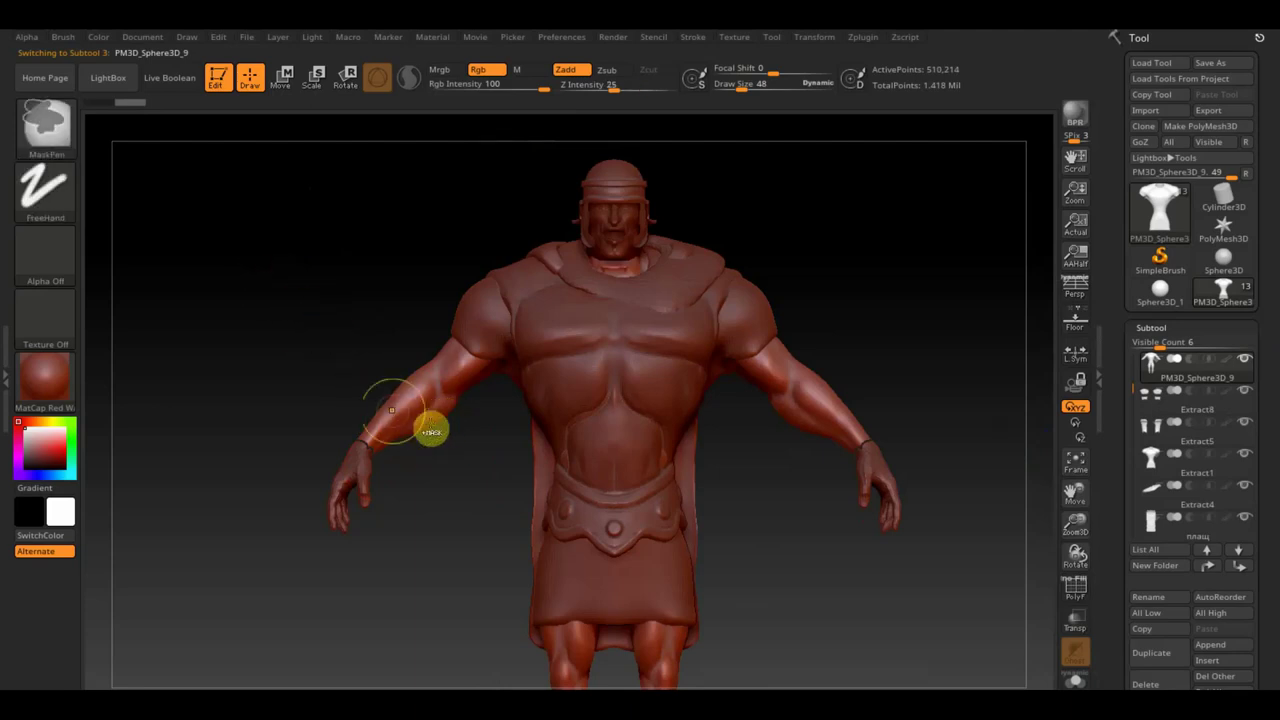
{"action": "left_click", "coordinate": [120, 180], "text": "ctrl"}
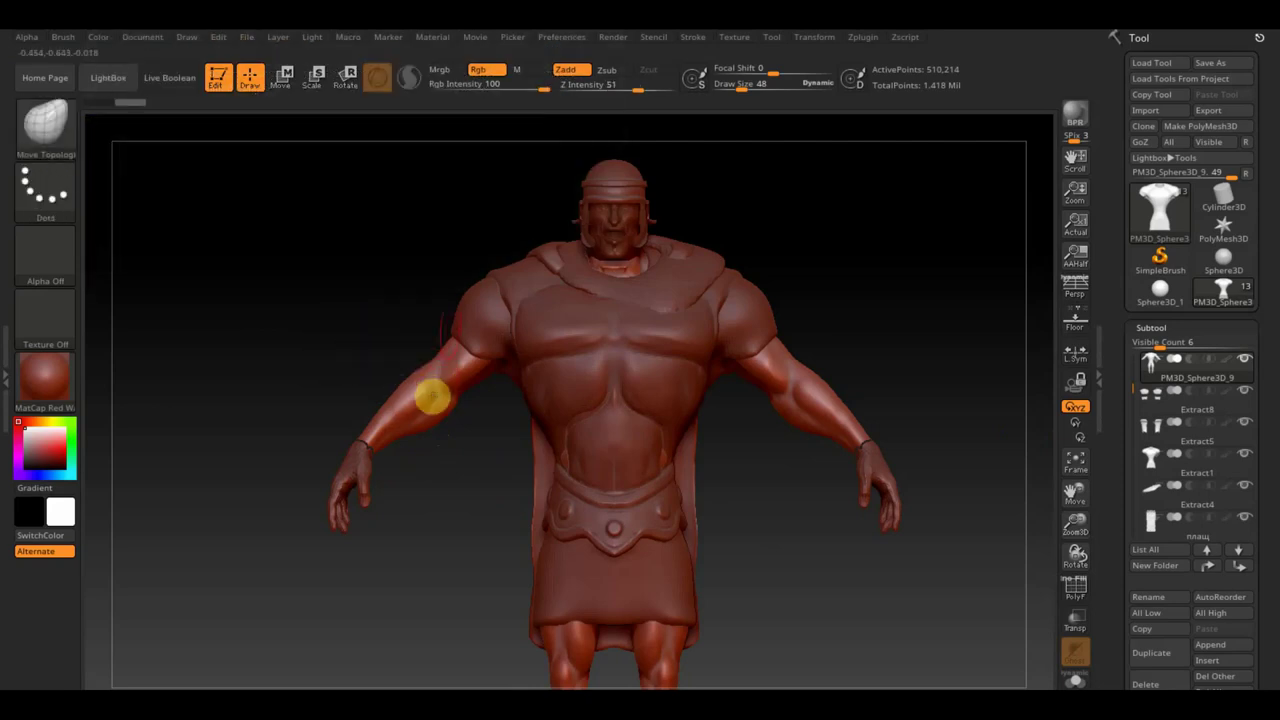
{"action": "left_click_drag", "start_coordinate": [741, 86], "coordinate": [745, 87]}
Step: Paint a mask band around the upper arm and along the forearm, ending in a front view
{"action": "key", "text": "ctrl"}
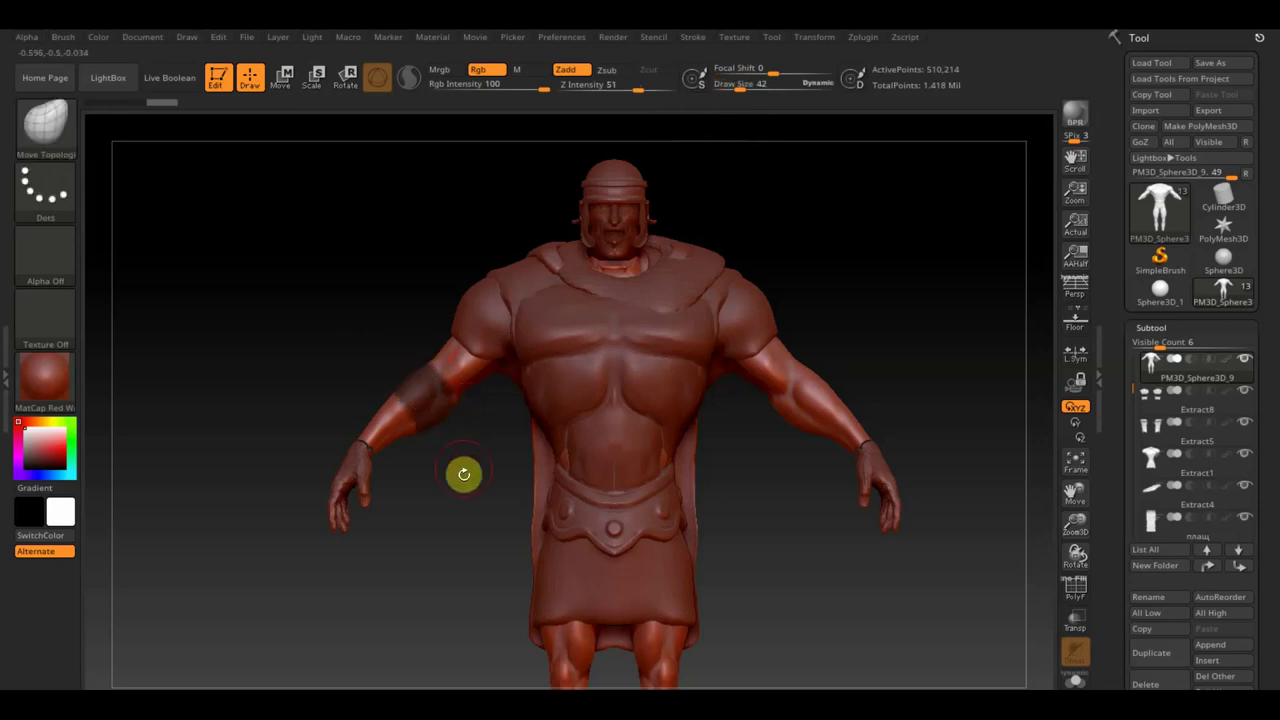
{"action": "left_click_drag", "start_coordinate": [463, 474], "coordinate": [449, 477], "text": "ctrl"}
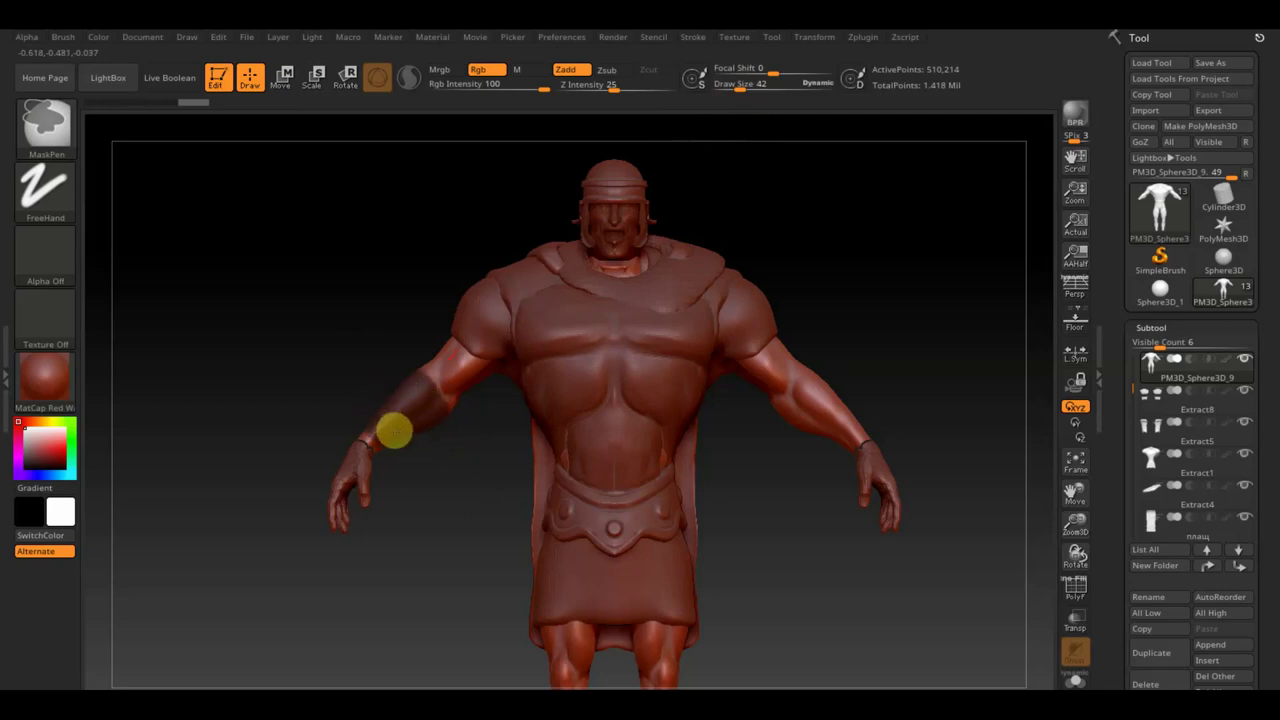
{"action": "left_click_drag", "start_coordinate": [334, 400], "coordinate": [428, 410]}
{"action": "left_click_drag", "start_coordinate": [738, 416], "coordinate": [752, 420]}
{"action": "left_click_drag", "start_coordinate": [840, 405], "coordinate": [846, 414]}
{"action": "key", "text": "ctrl"}
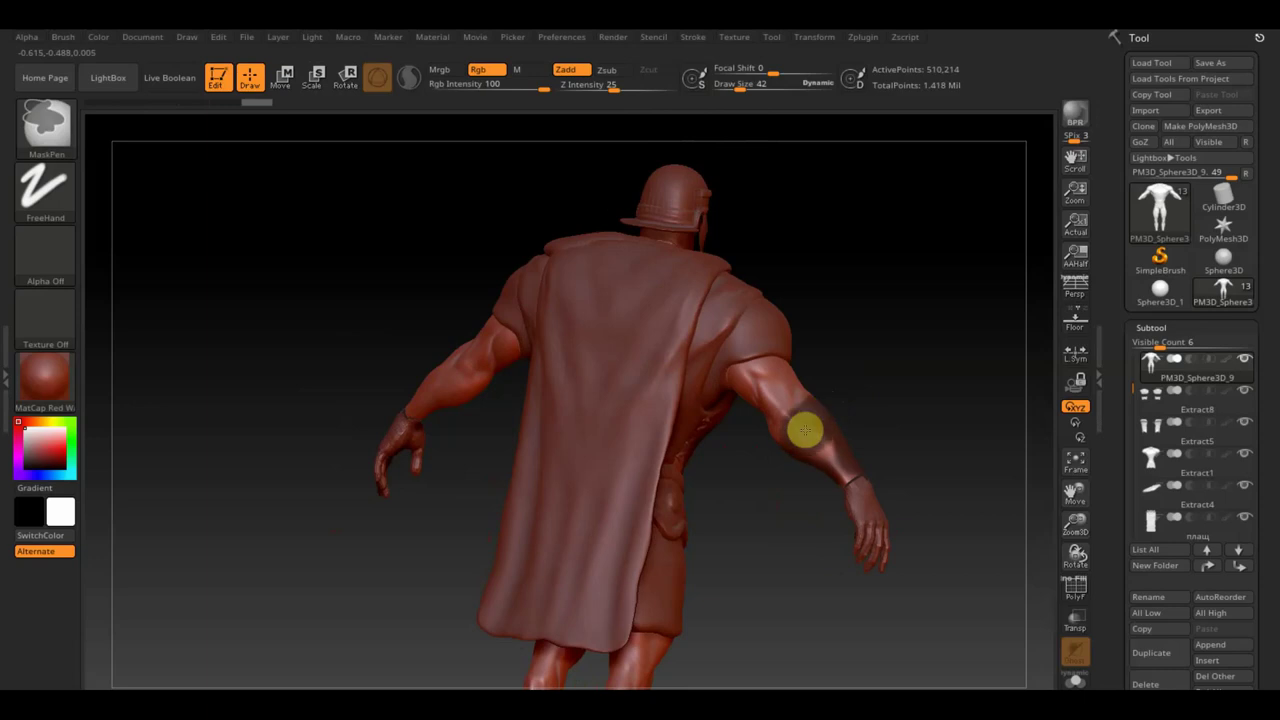
{"action": "mouse_move", "coordinate": [790, 450]}
{"action": "left_mouse_down", "text": "ctrl"}
{"action": "mouse_move", "coordinate": [846, 429]}
{"action": "mouse_move", "coordinate": [806, 480]}
{"action": "mouse_move", "coordinate": [900, 443]}
{"action": "mouse_move", "coordinate": [783, 446]}
{"action": "mouse_move", "coordinate": [746, 423]}
{"action": "left_mouse_up", "text": "ctrl"}
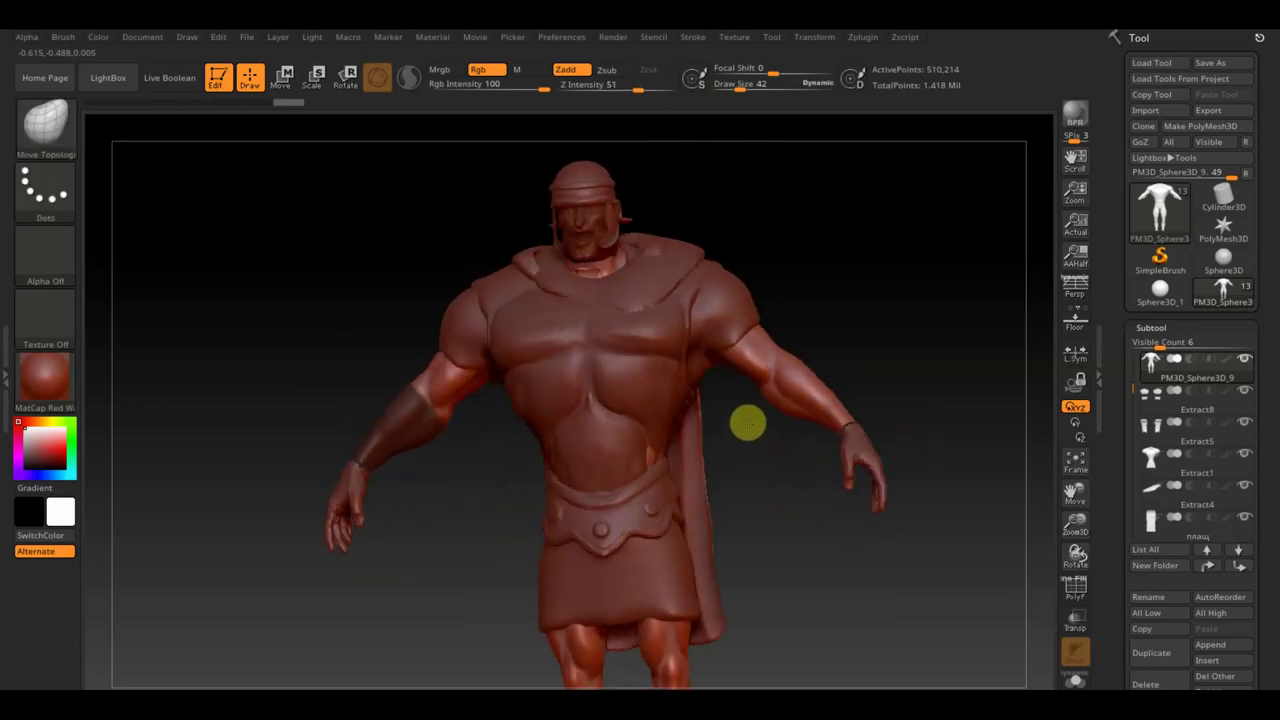
{"action": "left_click_drag", "start_coordinate": [842, 380], "coordinate": [908, 331]}
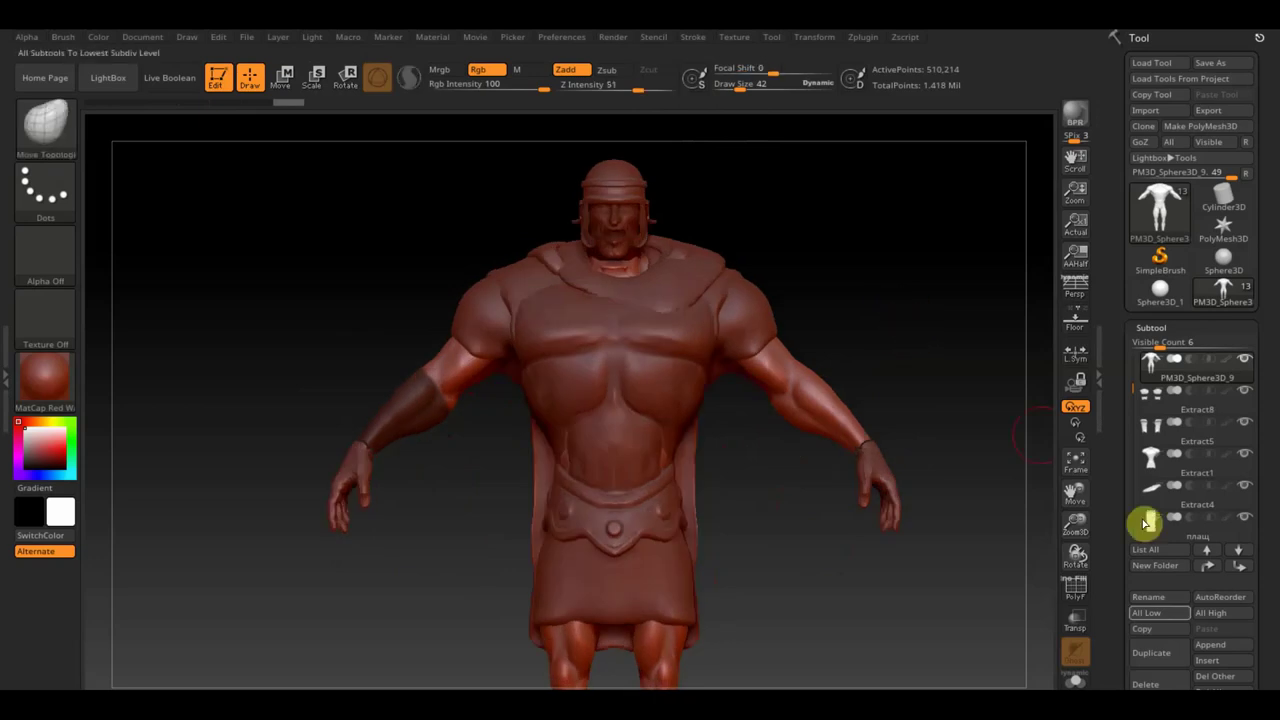
Step: Extract the masked band as a double-sided shell at 0.02 thickness and accept it as Extract4
{"action": "scroll", "coordinate": [1272, 560], "scroll_direction": "down", "scroll_amount": 3}
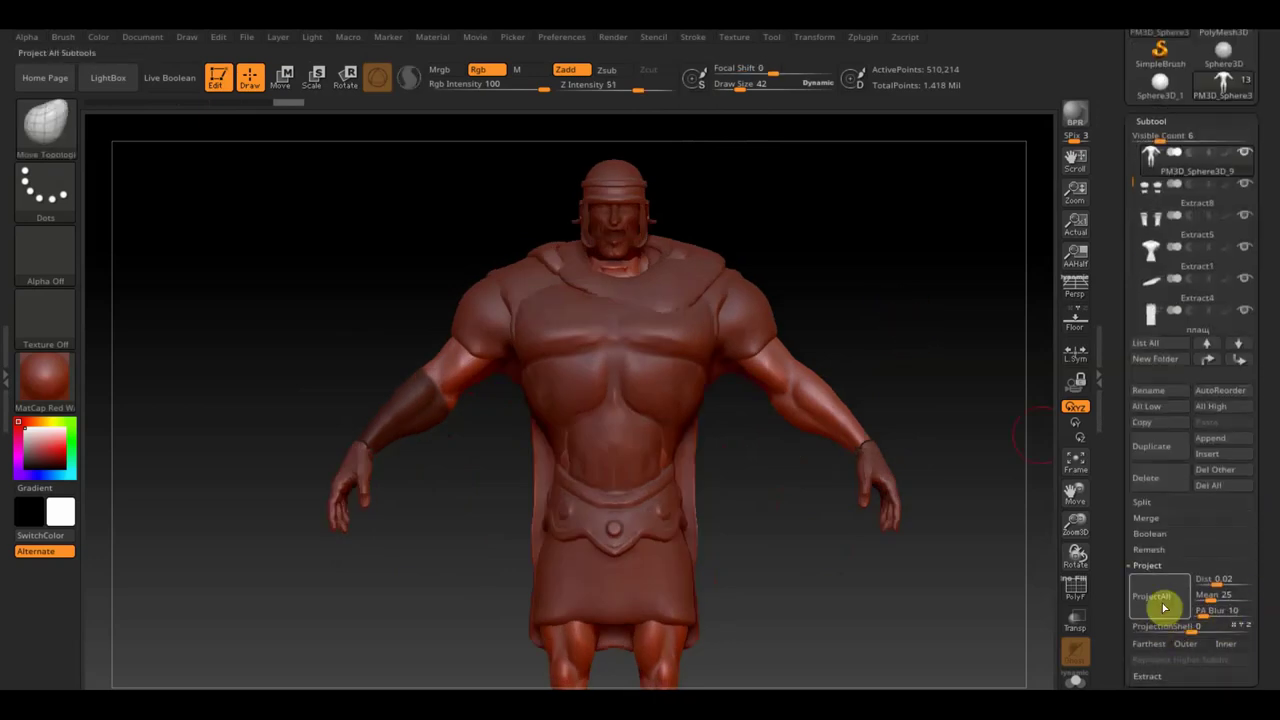
{"action": "left_click", "coordinate": [1147, 676]}
{"action": "left_click", "coordinate": [1152, 606]}
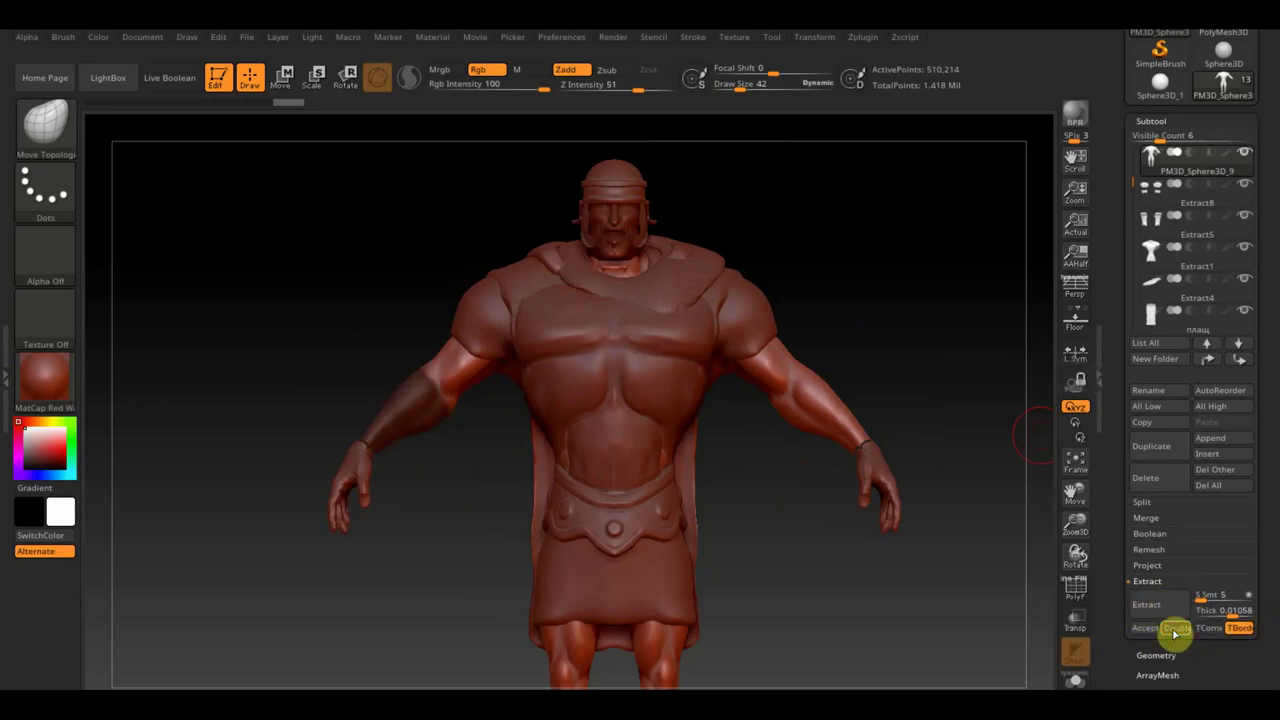
{"action": "left_click", "coordinate": [1183, 632]}
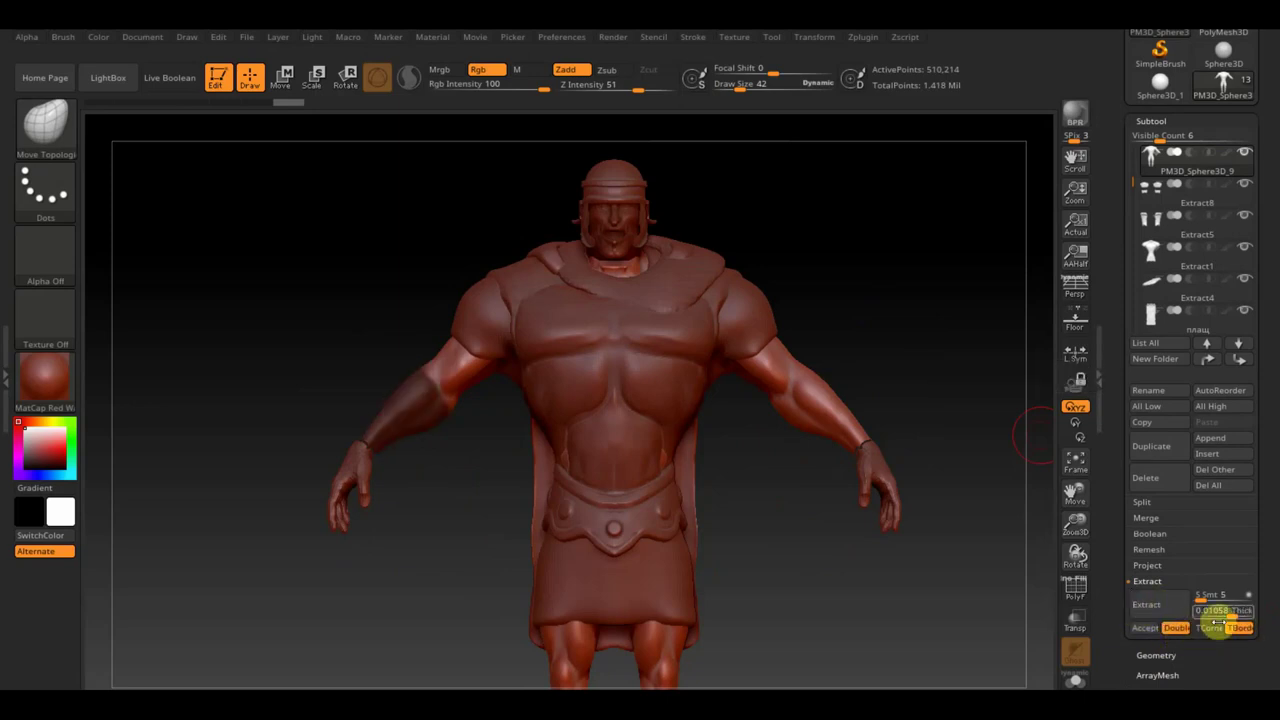
{"action": "left_click", "coordinate": [1230, 610]}
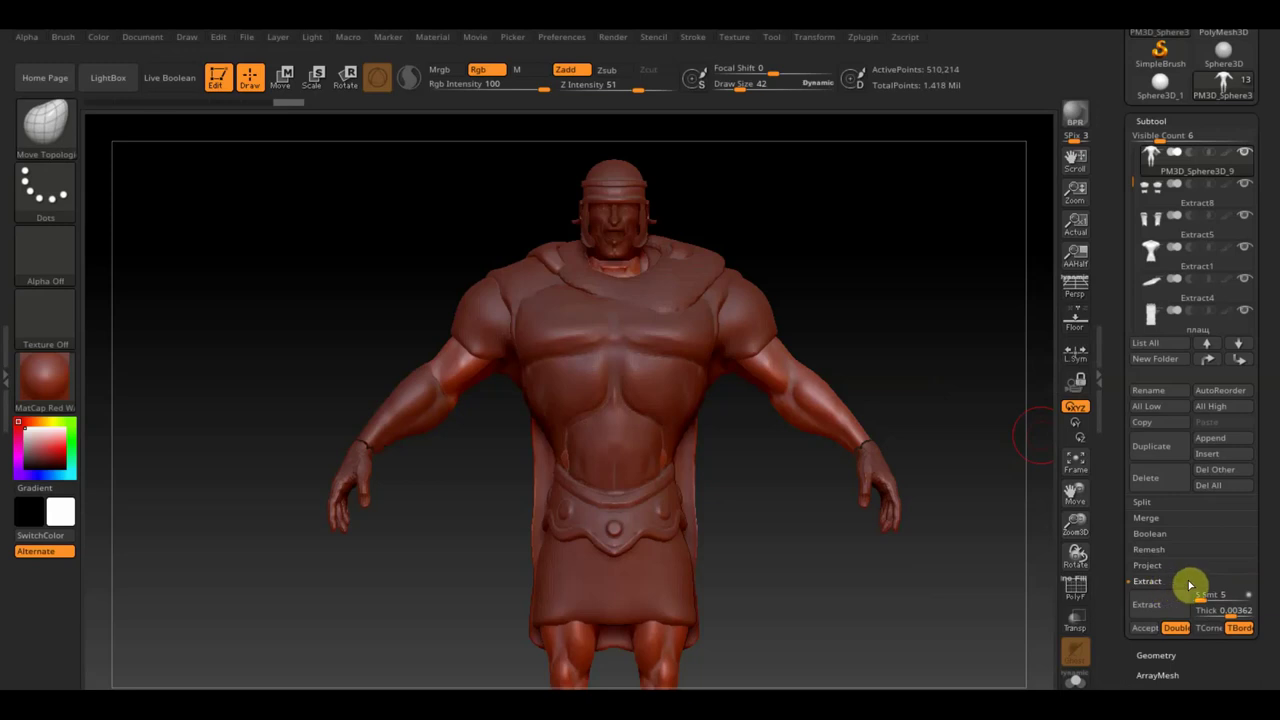
{"action": "left_click", "coordinate": [1238, 611]}
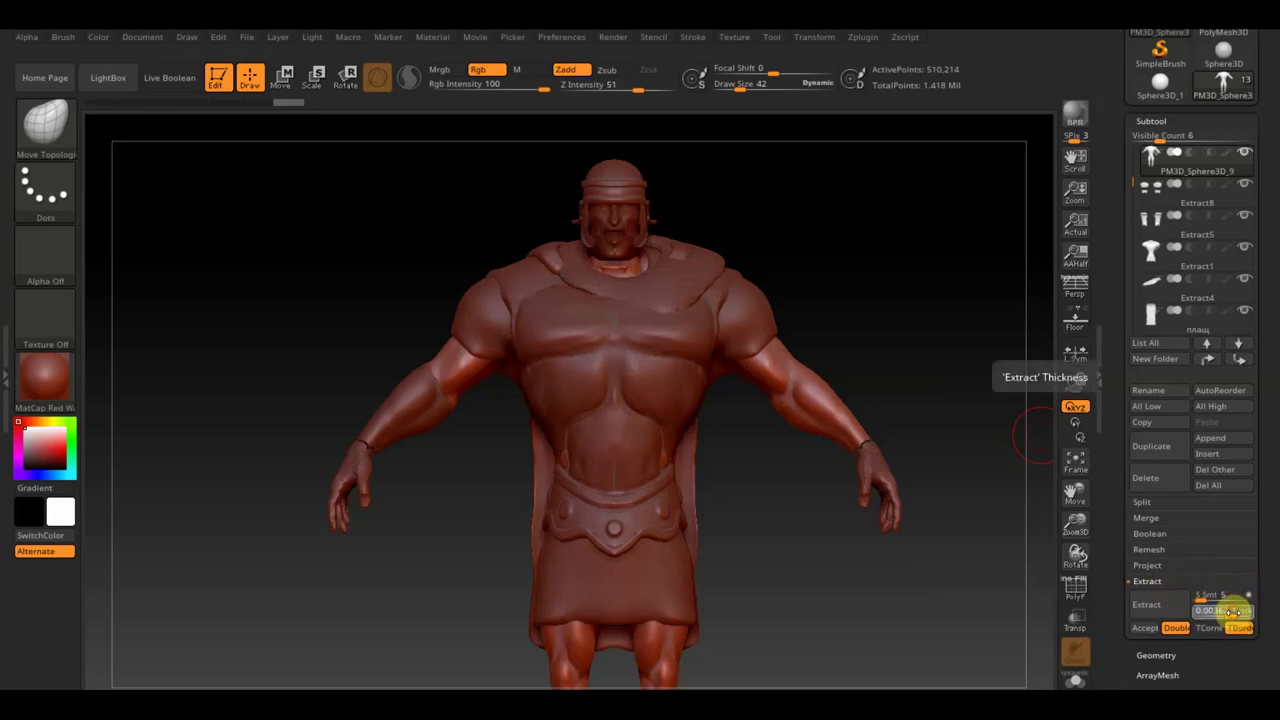
{"action": "key", "text": "Return"}
{"action": "left_click", "coordinate": [1152, 606]}
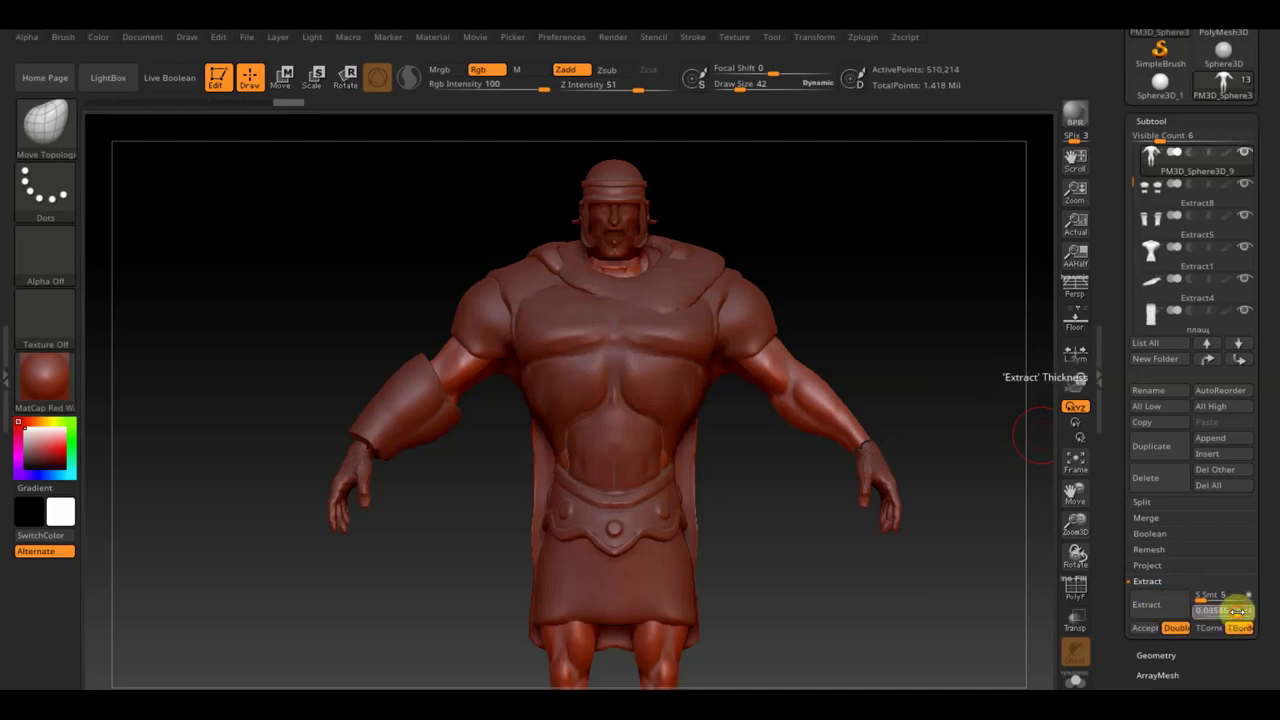
{"action": "left_click_drag", "start_coordinate": [1233, 611], "coordinate": [1207, 610]}
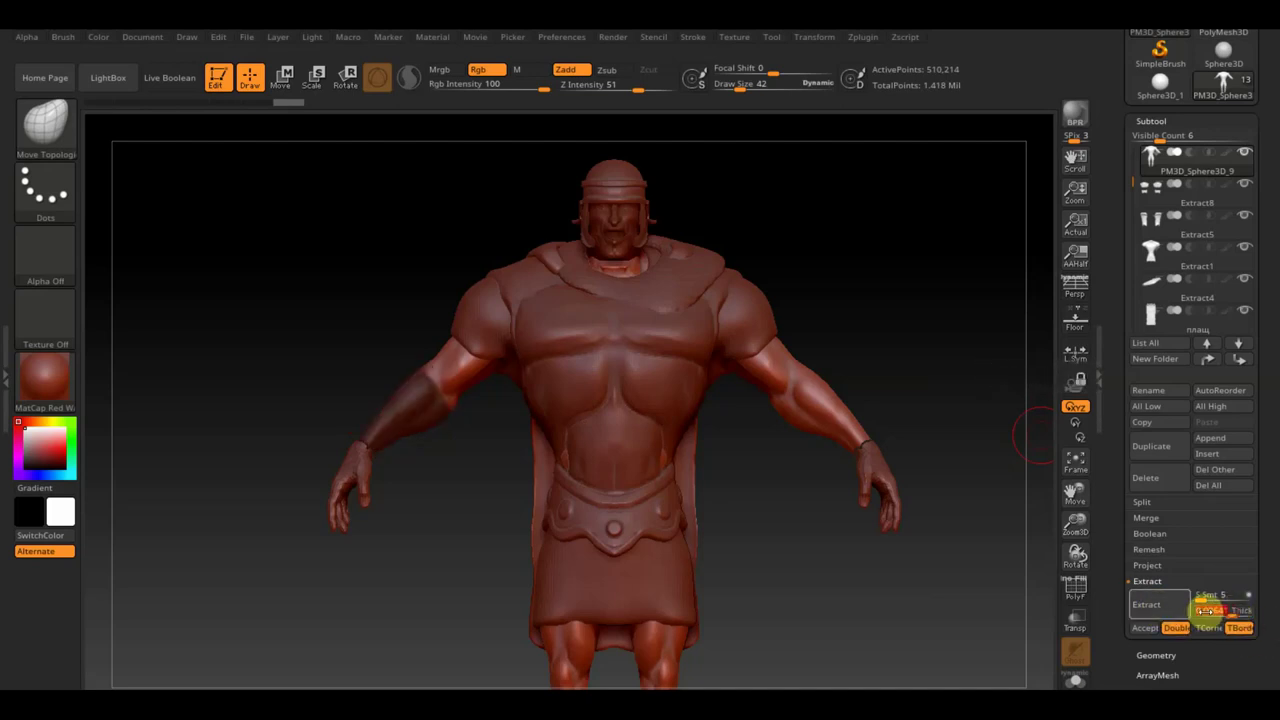
{"action": "left_click", "coordinate": [1145, 627]}
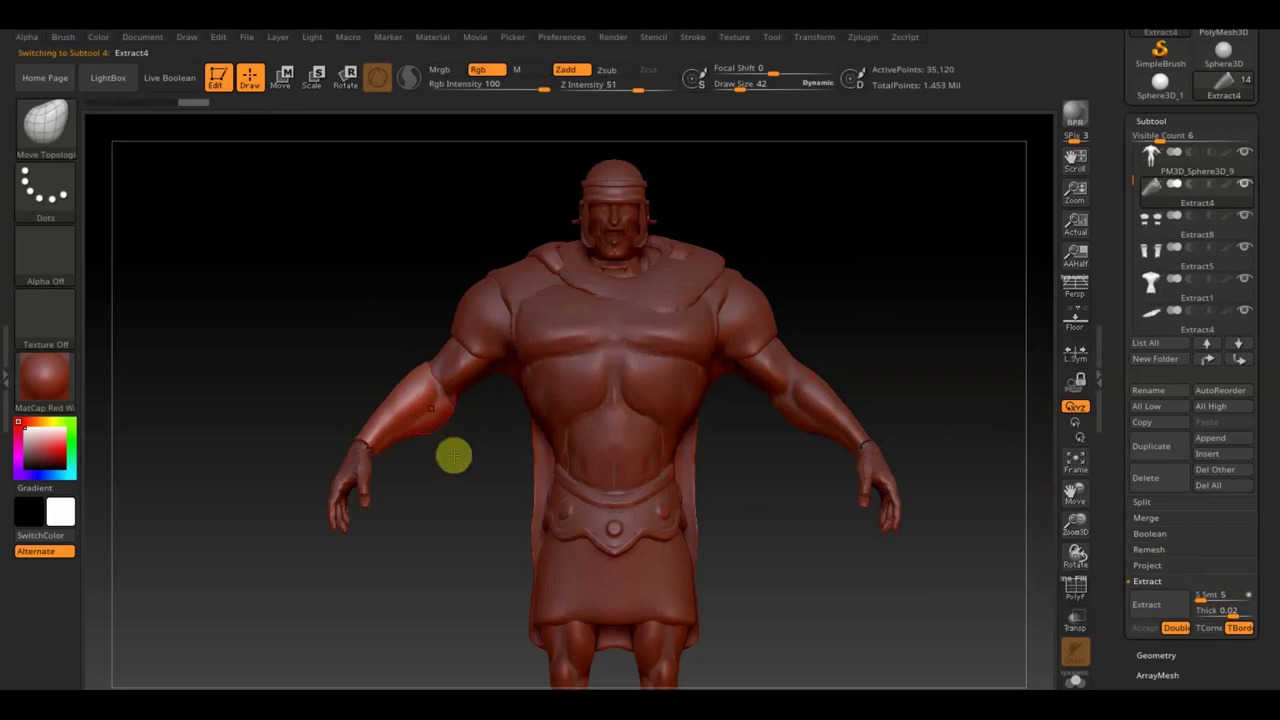
Step: Raise the brush draw size to 73 and turn the figure to a straight back view
{"action": "left_click_drag", "start_coordinate": [740, 88], "coordinate": [748, 87]}
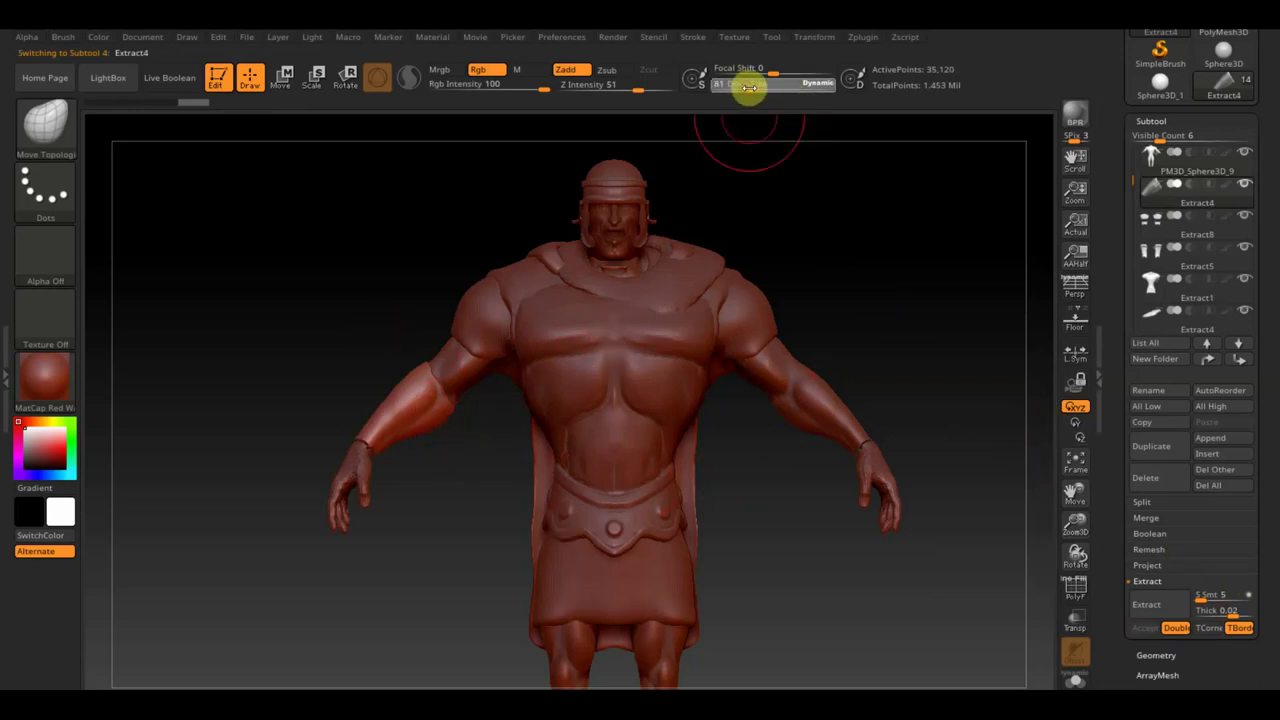
{"action": "key", "text": "shift"}
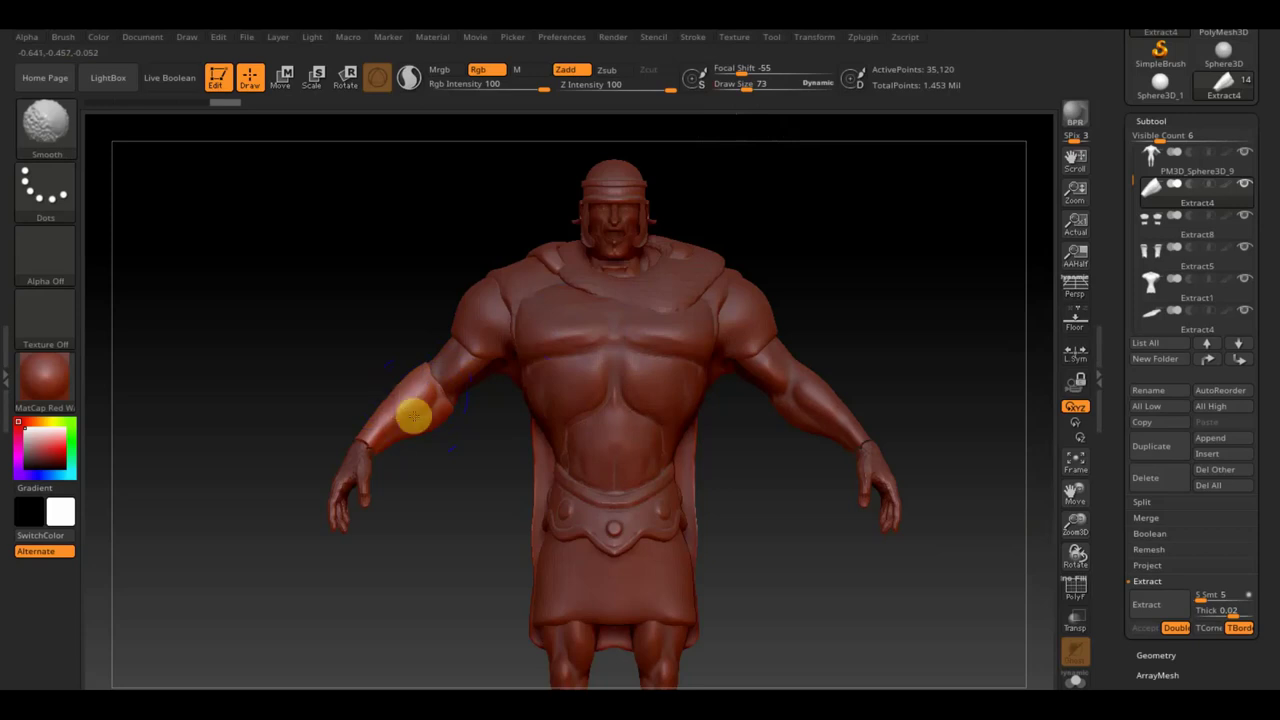
{"action": "mouse_move", "coordinate": [371, 378]}
{"action": "left_mouse_down"}
{"action": "mouse_move", "coordinate": [323, 380]}
{"action": "mouse_move", "coordinate": [471, 397]}
{"action": "left_mouse_up"}
{"action": "mouse_move", "coordinate": [857, 428]}
{"action": "left_mouse_down"}
{"action": "mouse_move", "coordinate": [954, 394]}
{"action": "mouse_move", "coordinate": [980, 403]}
{"action": "left_mouse_up"}
Step: Choose TrimCurve as the active trim brush
{"action": "key", "text": "ctrl+shift"}
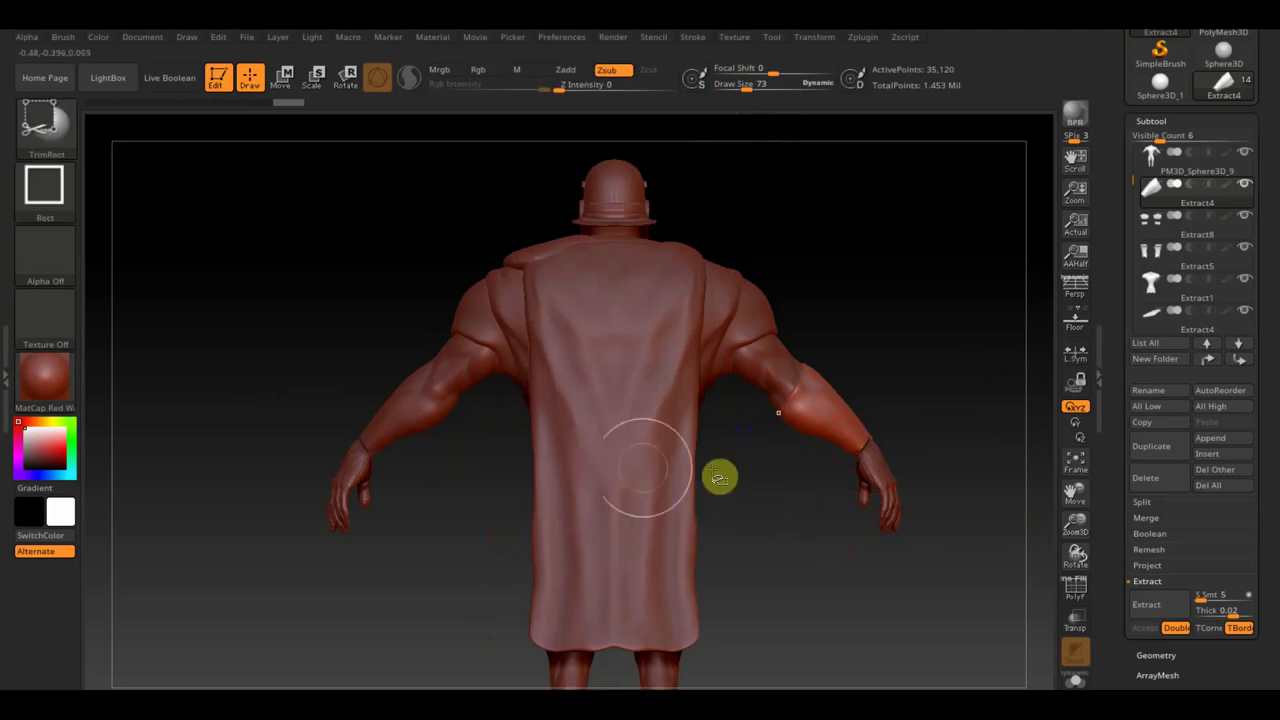
{"action": "left_click", "coordinate": [48, 138]}
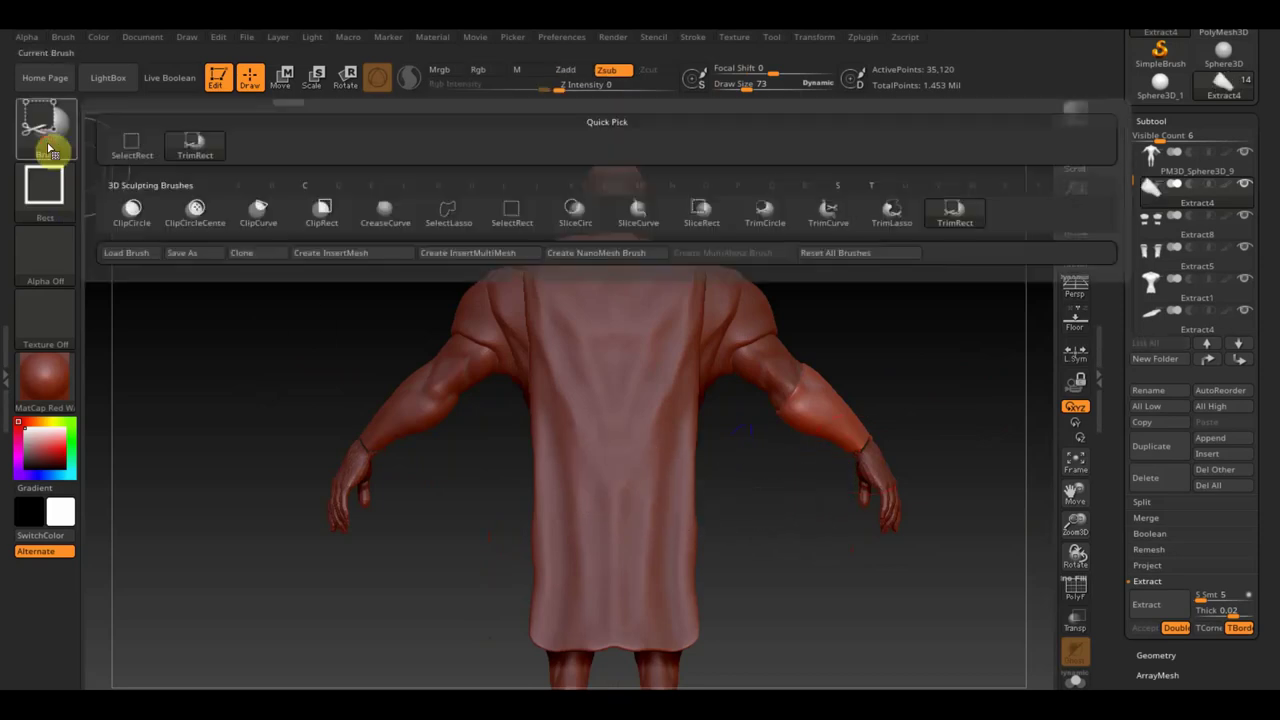
{"action": "left_click", "coordinate": [830, 222]}
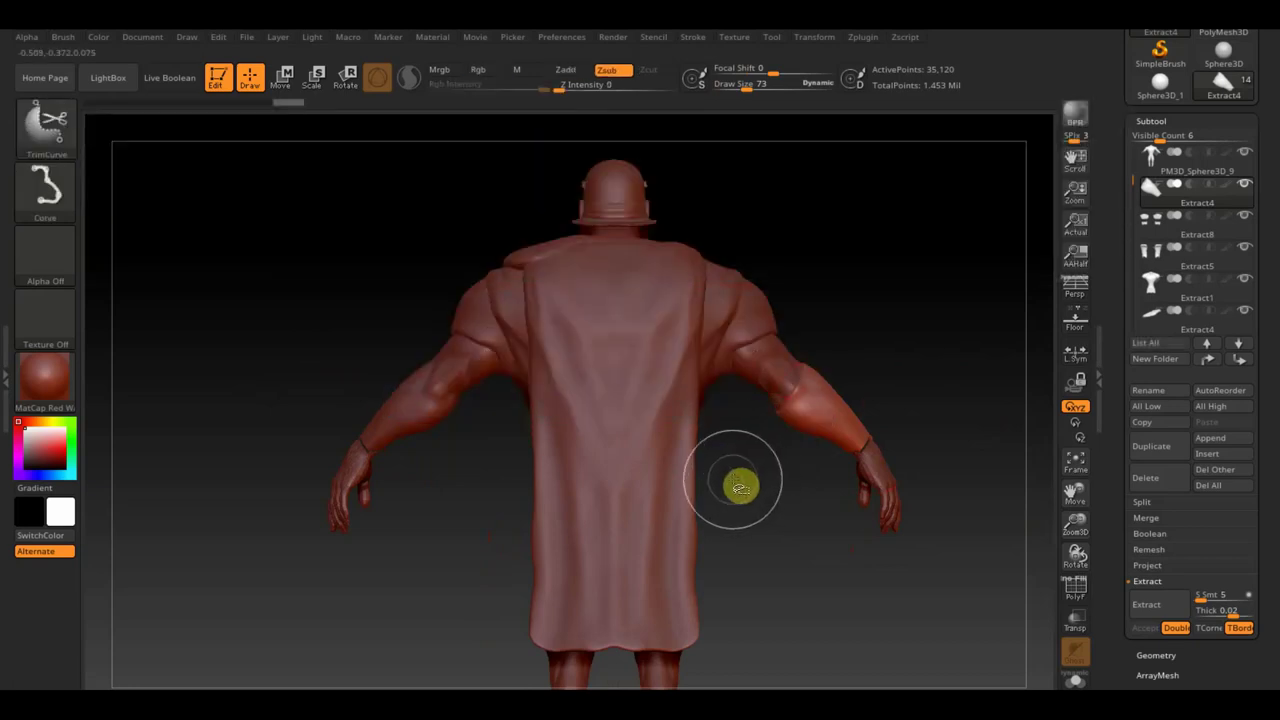
{"action": "key", "text": "shift"}
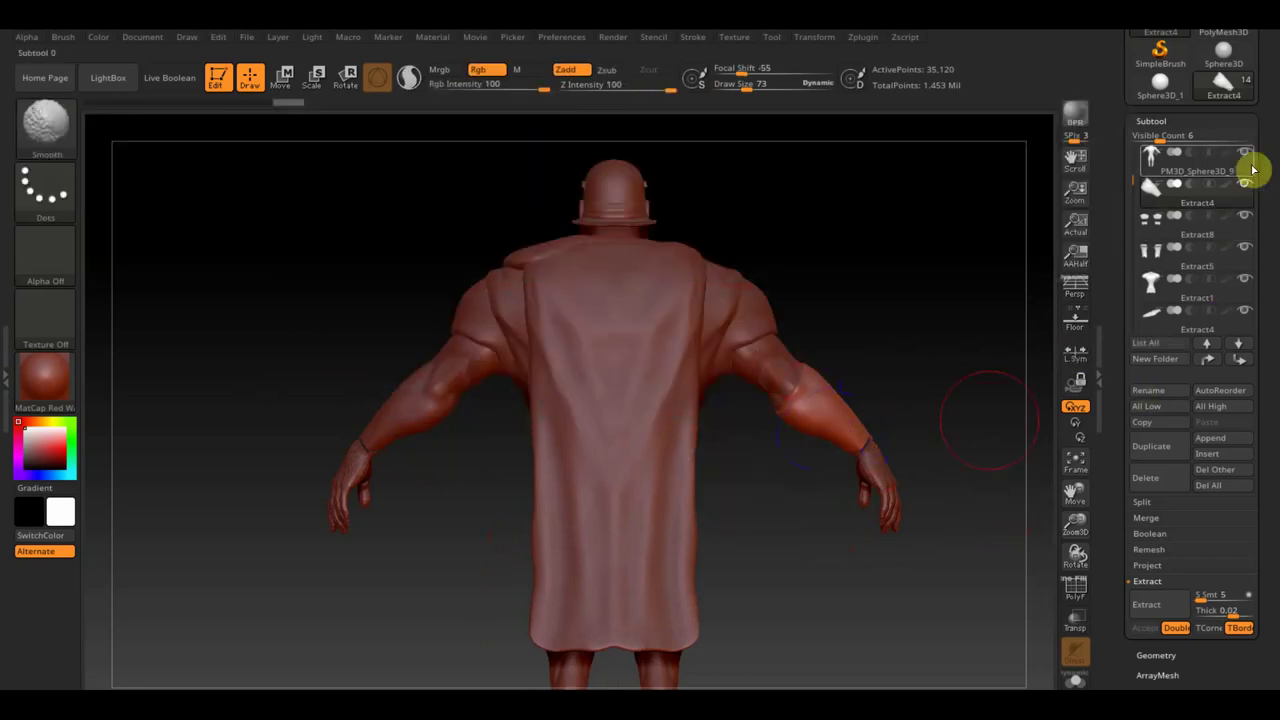
Step: Solo the Extract4 shell, try a TrimCurve cut on it, then undo the cut
{"action": "left_click", "coordinate": [1245, 183], "text": "shift"}
{"action": "mouse_move", "coordinate": [954, 277]}
{"action": "left_mouse_down"}
{"action": "mouse_move", "coordinate": [1002, 334]}
{"action": "mouse_move", "coordinate": [1008, 371]}
{"action": "mouse_move", "coordinate": [963, 351]}
{"action": "left_mouse_up"}
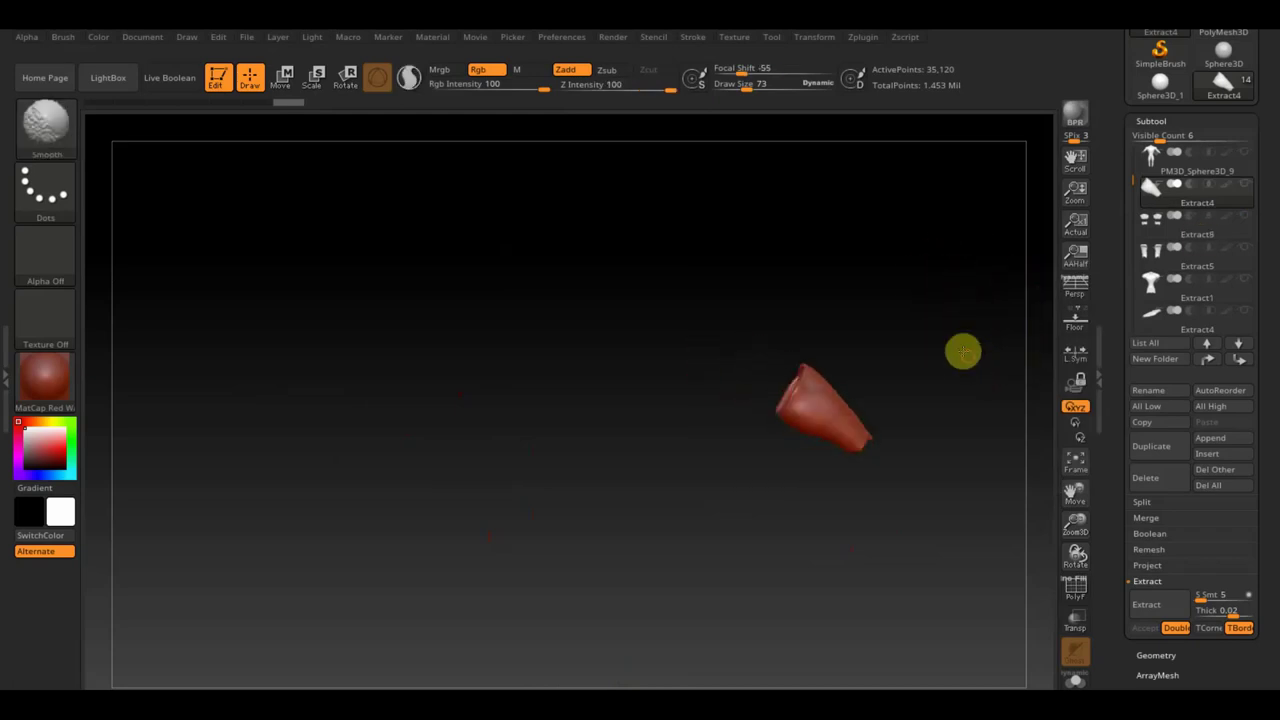
{"action": "mouse_move", "coordinate": [735, 498]}
{"action": "left_mouse_down", "text": "ctrl+shift"}
{"action": "mouse_move", "coordinate": [826, 318]}
{"action": "mouse_move", "coordinate": [926, 380]}
{"action": "mouse_move", "coordinate": [770, 372]}
{"action": "mouse_move", "coordinate": [846, 397]}
{"action": "mouse_move", "coordinate": [854, 386]}
{"action": "mouse_move", "coordinate": [900, 395]}
{"action": "mouse_move", "coordinate": [869, 397]}
{"action": "left_mouse_up", "text": "ctrl+shift"}
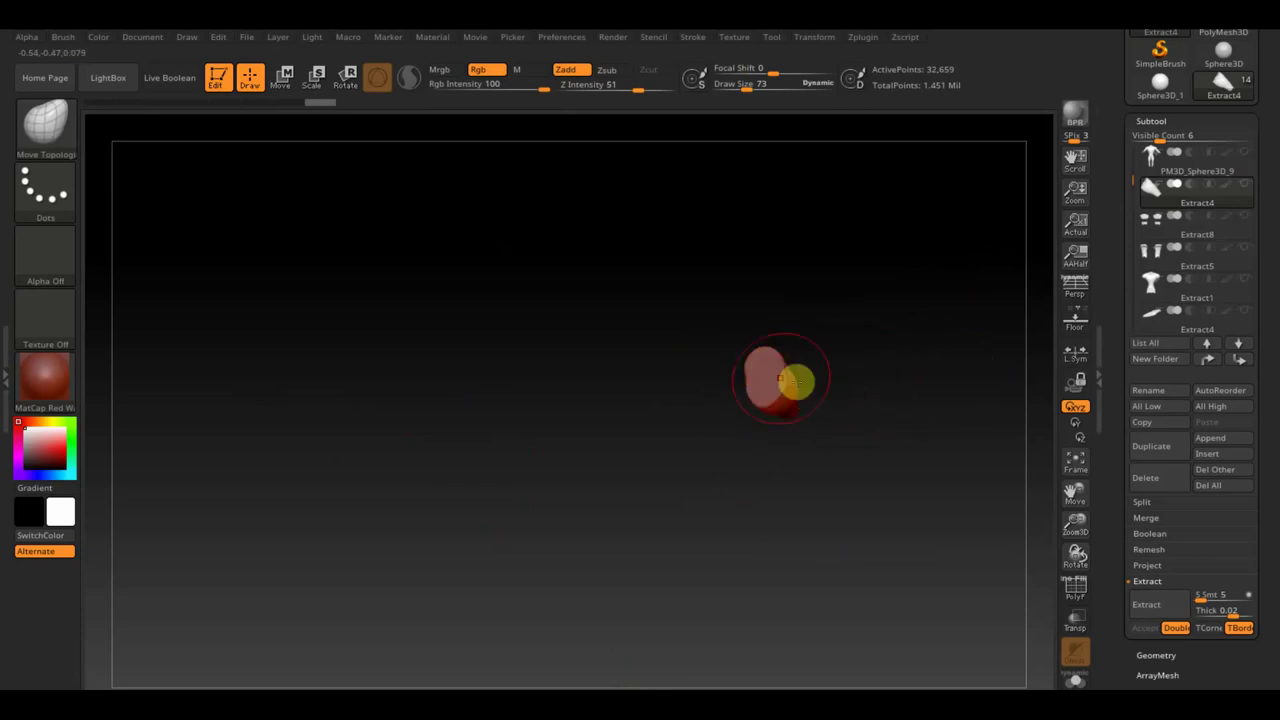
{"action": "left_click_drag", "start_coordinate": [890, 444], "coordinate": [866, 446]}
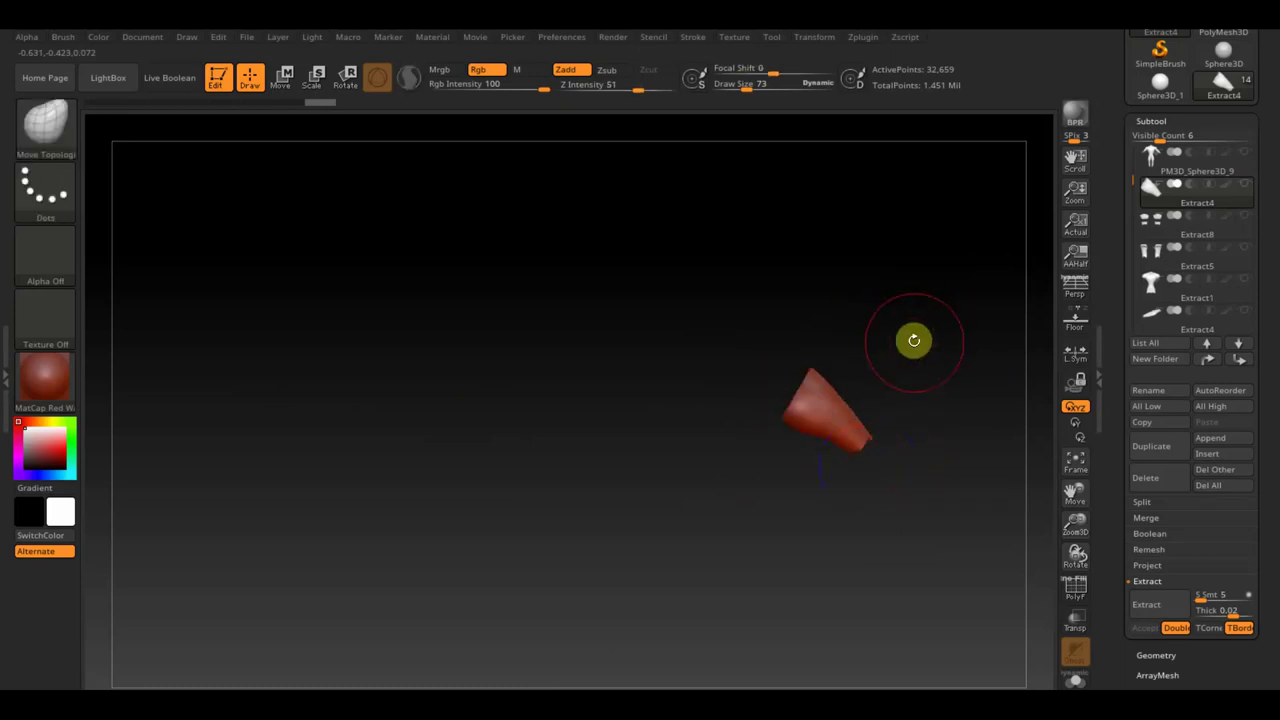
{"action": "key", "text": "ctrl+z"}
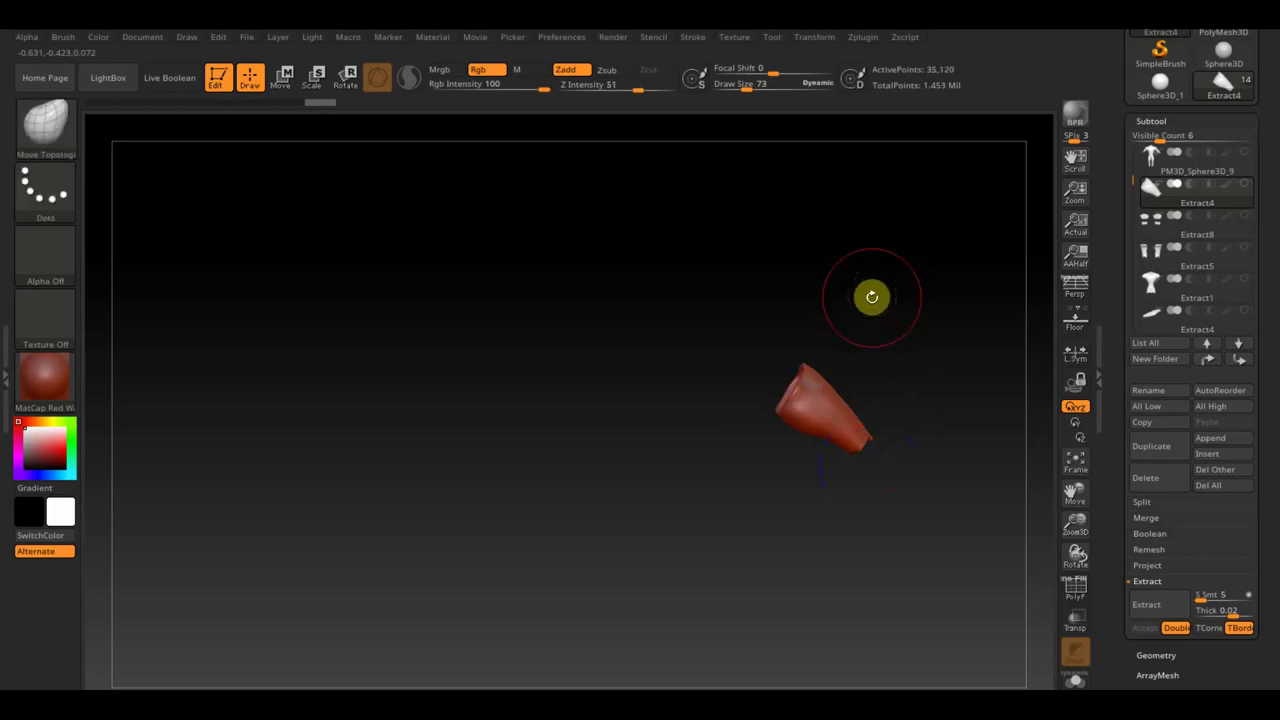
Step: Rotate the isolated Extract4 shell around to a side view to inspect it
{"action": "left_click_drag", "start_coordinate": [872, 296], "coordinate": [917, 266]}
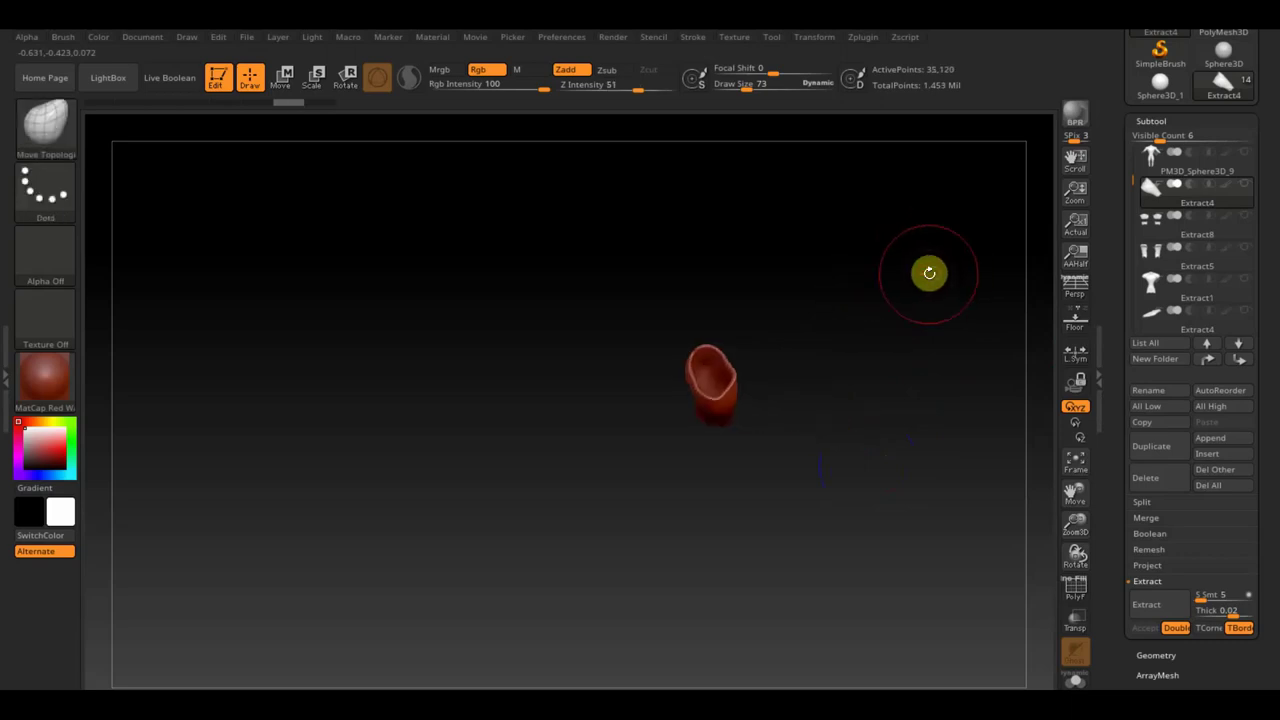
{"action": "mouse_move", "coordinate": [869, 406]}
{"action": "left_mouse_down"}
{"action": "mouse_move", "coordinate": [893, 433]}
{"action": "mouse_move", "coordinate": [749, 571]}
{"action": "mouse_move", "coordinate": [697, 583]}
{"action": "mouse_move", "coordinate": [617, 493]}
{"action": "left_mouse_up"}
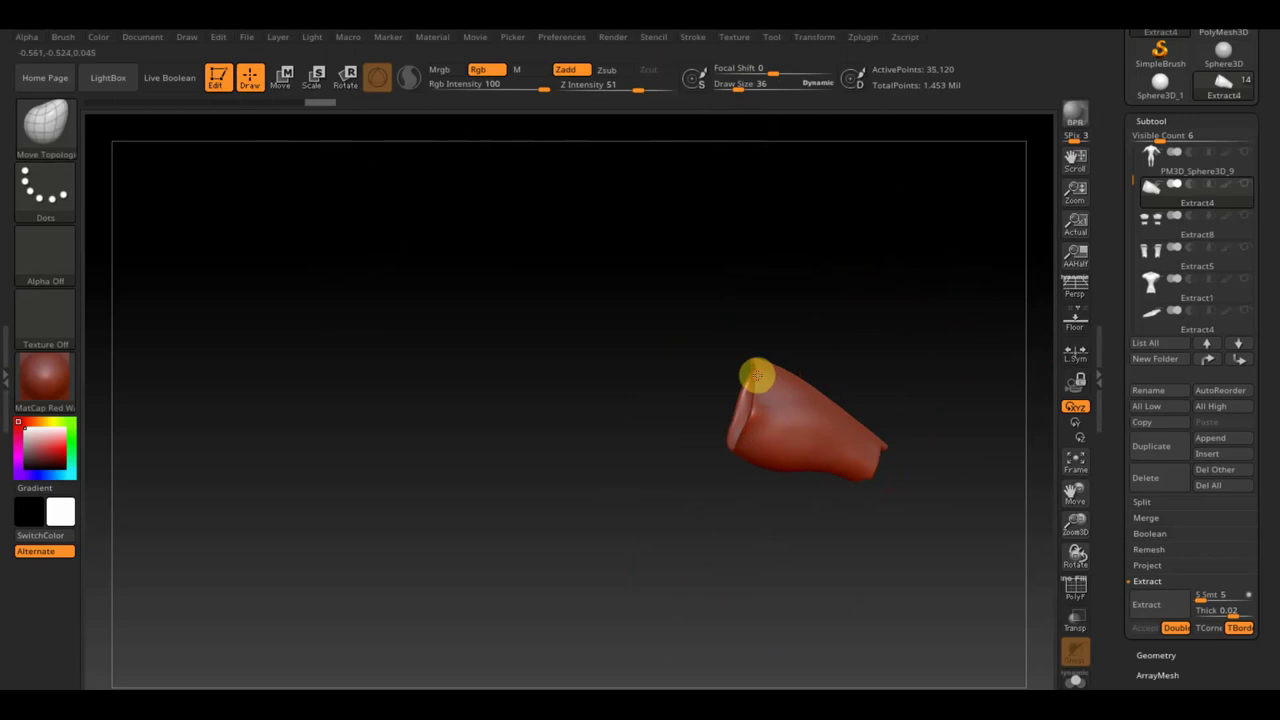
{"action": "key", "text": "shift"}
{"action": "mouse_move", "coordinate": [765, 368]}
{"action": "left_mouse_down"}
{"action": "mouse_move", "coordinate": [788, 351]}
{"action": "mouse_move", "coordinate": [703, 417]}
{"action": "mouse_move", "coordinate": [508, 446]}
{"action": "mouse_move", "coordinate": [734, 343]}
{"action": "mouse_move", "coordinate": [723, 380]}
{"action": "mouse_move", "coordinate": [683, 409]}
{"action": "mouse_move", "coordinate": [648, 401]}
{"action": "mouse_move", "coordinate": [610, 417]}
{"action": "left_mouse_up"}
{"action": "key", "text": "shift"}
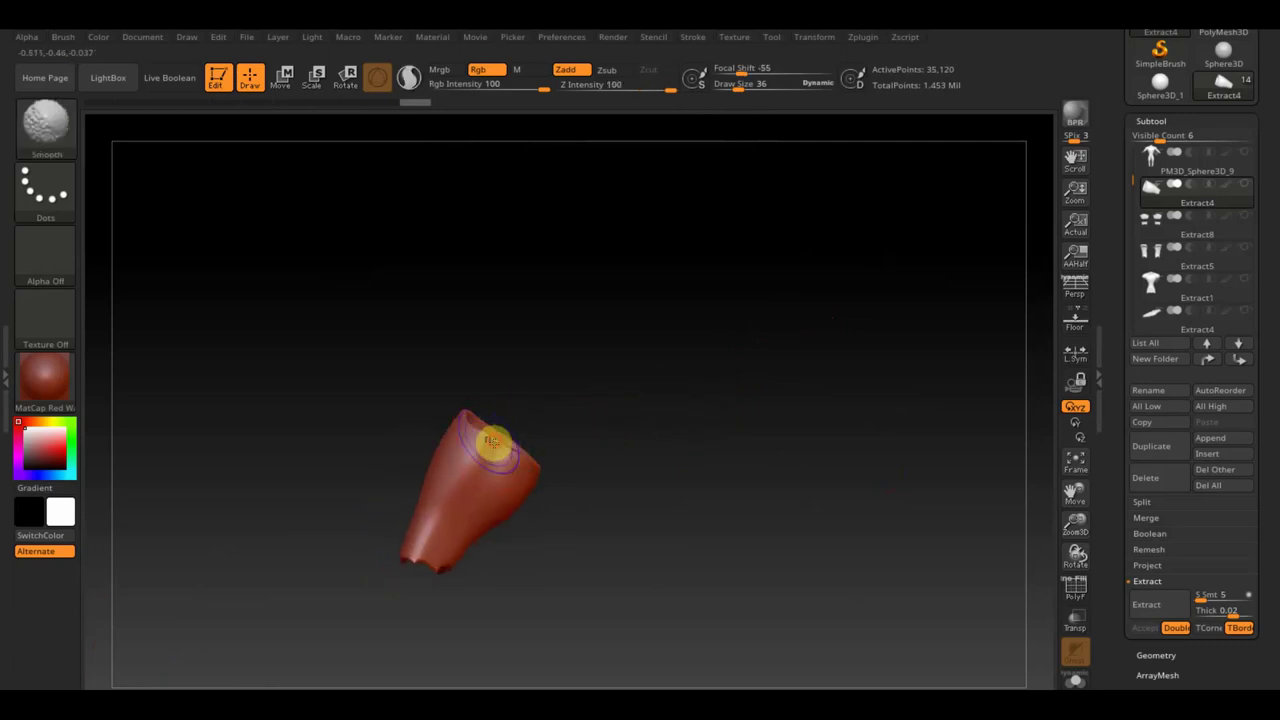
Step: Pull in the tip of the shell's narrow edge with the Move Topological brush
{"action": "mouse_move", "coordinate": [457, 411]}
{"action": "left_mouse_down"}
{"action": "mouse_move", "coordinate": [528, 408]}
{"action": "mouse_move", "coordinate": [543, 423]}
{"action": "left_mouse_up"}
{"action": "mouse_move", "coordinate": [433, 416]}
{"action": "left_mouse_down"}
{"action": "mouse_move", "coordinate": [458, 443]}
{"action": "mouse_move", "coordinate": [544, 441]}
{"action": "left_mouse_up"}
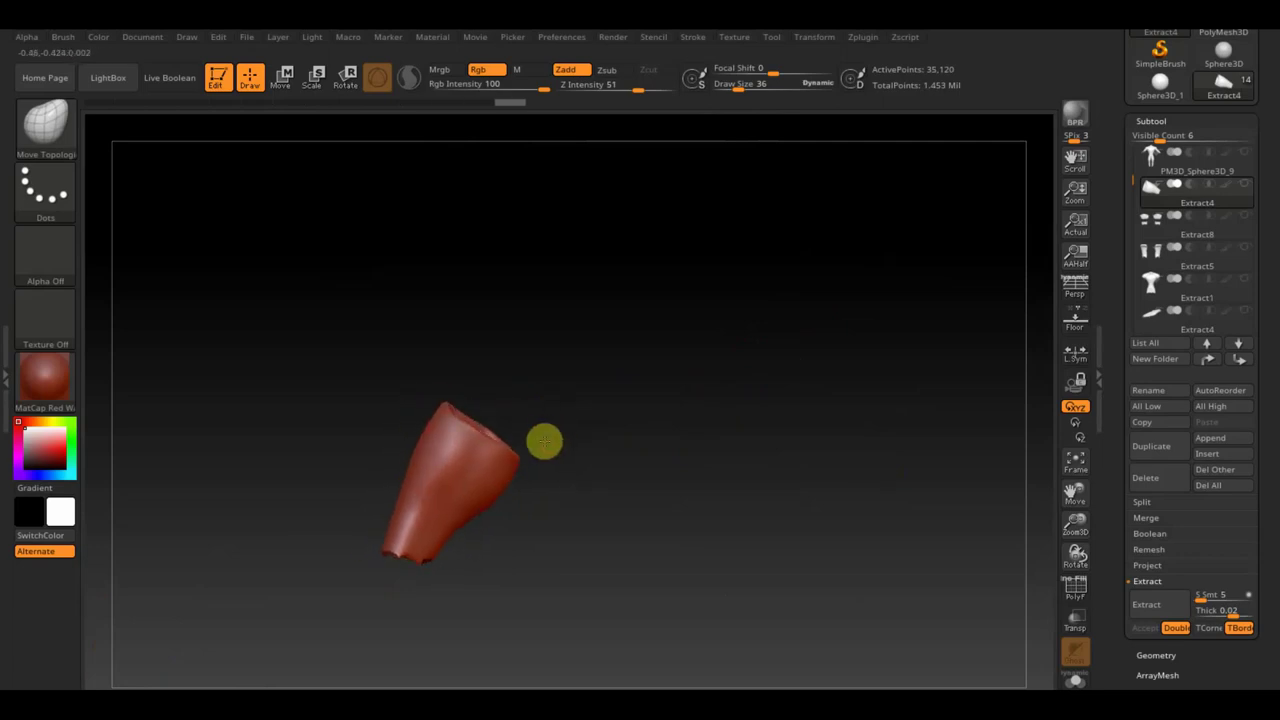
{"action": "mouse_move", "coordinate": [407, 558]}
{"action": "left_mouse_down"}
{"action": "mouse_move", "coordinate": [594, 583]}
{"action": "mouse_move", "coordinate": [351, 362]}
{"action": "left_mouse_up"}
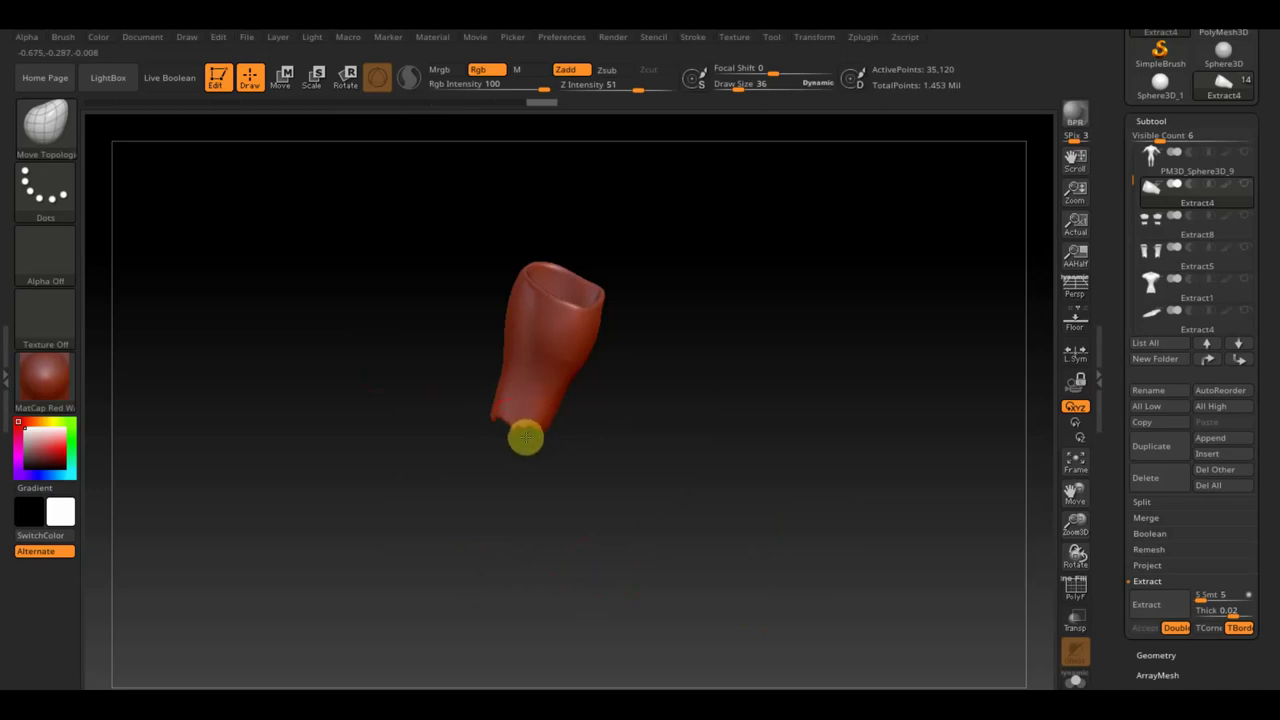
{"action": "left_click_drag", "start_coordinate": [520, 431], "coordinate": [486, 423]}
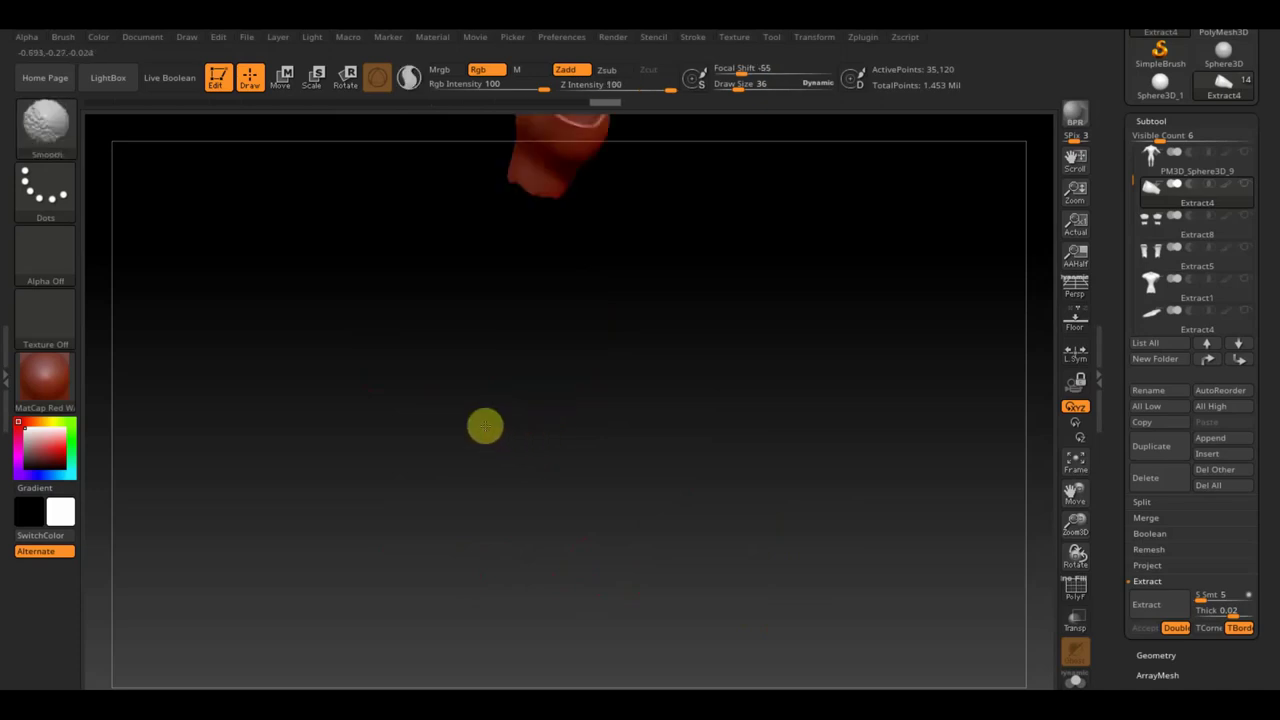
{"action": "mouse_move", "coordinate": [655, 378]}
{"action": "left_mouse_down"}
{"action": "mouse_move", "coordinate": [644, 569]}
{"action": "mouse_move", "coordinate": [689, 491]}
{"action": "mouse_move", "coordinate": [865, 429]}
{"action": "left_mouse_up"}
Step: Rotate the shell through tilted and upright side views to check its open, tapered end
{"action": "key", "text": "shift"}
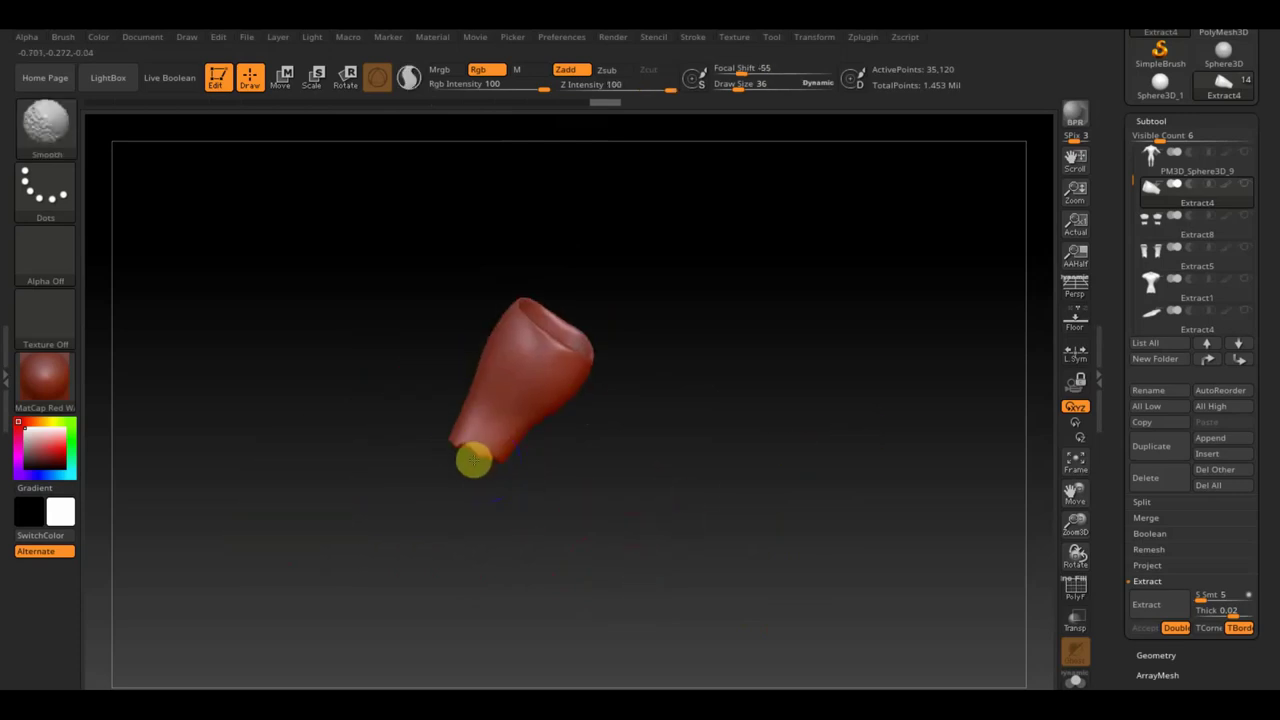
{"action": "left_click_drag", "start_coordinate": [456, 449], "coordinate": [525, 481]}
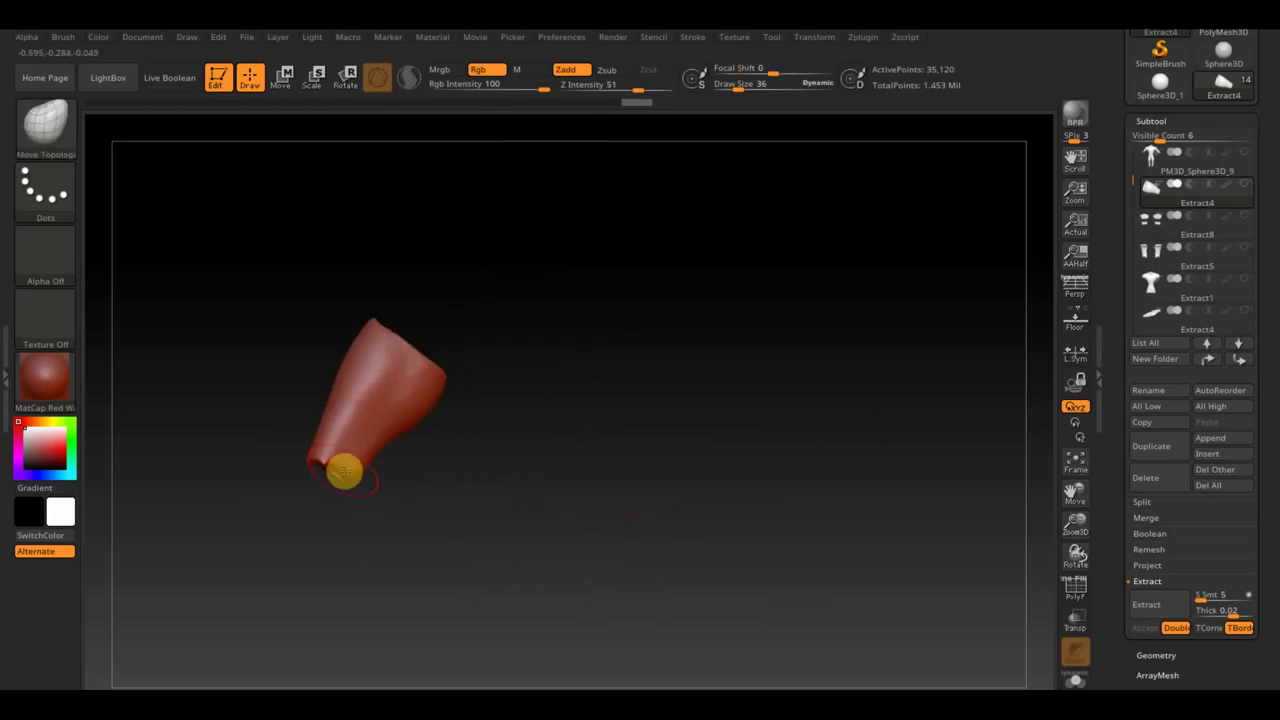
{"action": "mouse_move", "coordinate": [333, 477]}
{"action": "left_mouse_down"}
{"action": "mouse_move", "coordinate": [437, 503]}
{"action": "mouse_move", "coordinate": [503, 491]}
{"action": "mouse_move", "coordinate": [477, 480]}
{"action": "left_mouse_up"}
{"action": "mouse_move", "coordinate": [654, 497]}
{"action": "left_mouse_down"}
{"action": "mouse_move", "coordinate": [520, 497]}
{"action": "mouse_move", "coordinate": [520, 430]}
{"action": "left_mouse_up"}
{"action": "mouse_move", "coordinate": [693, 456]}
{"action": "left_mouse_down"}
{"action": "mouse_move", "coordinate": [889, 411]}
{"action": "mouse_move", "coordinate": [783, 400]}
{"action": "mouse_move", "coordinate": [817, 511]}
{"action": "mouse_move", "coordinate": [814, 486]}
{"action": "left_mouse_up"}
{"action": "key", "text": "ctrl"}
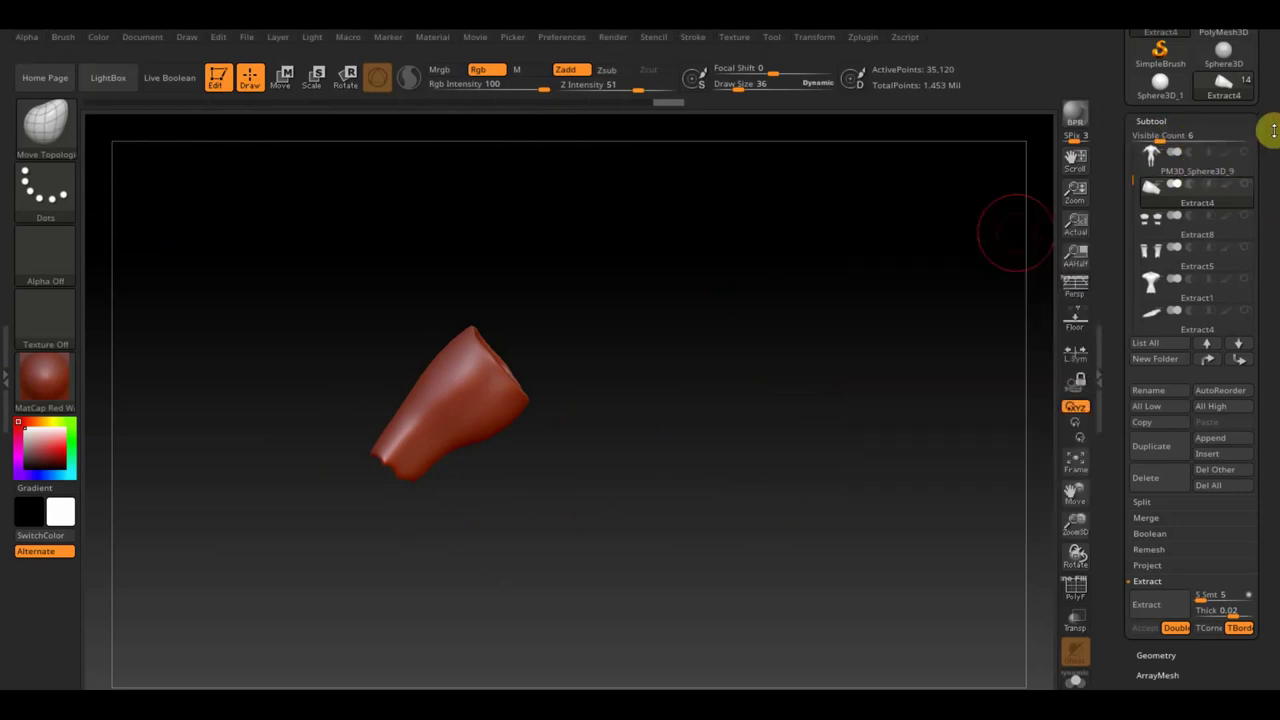
{"action": "left_click_drag", "start_coordinate": [1274, 130], "coordinate": [1266, 216]}
Step: Select the CurveStrapSnap brush and set its draw size to 21
{"action": "left_click", "coordinate": [50, 138]}
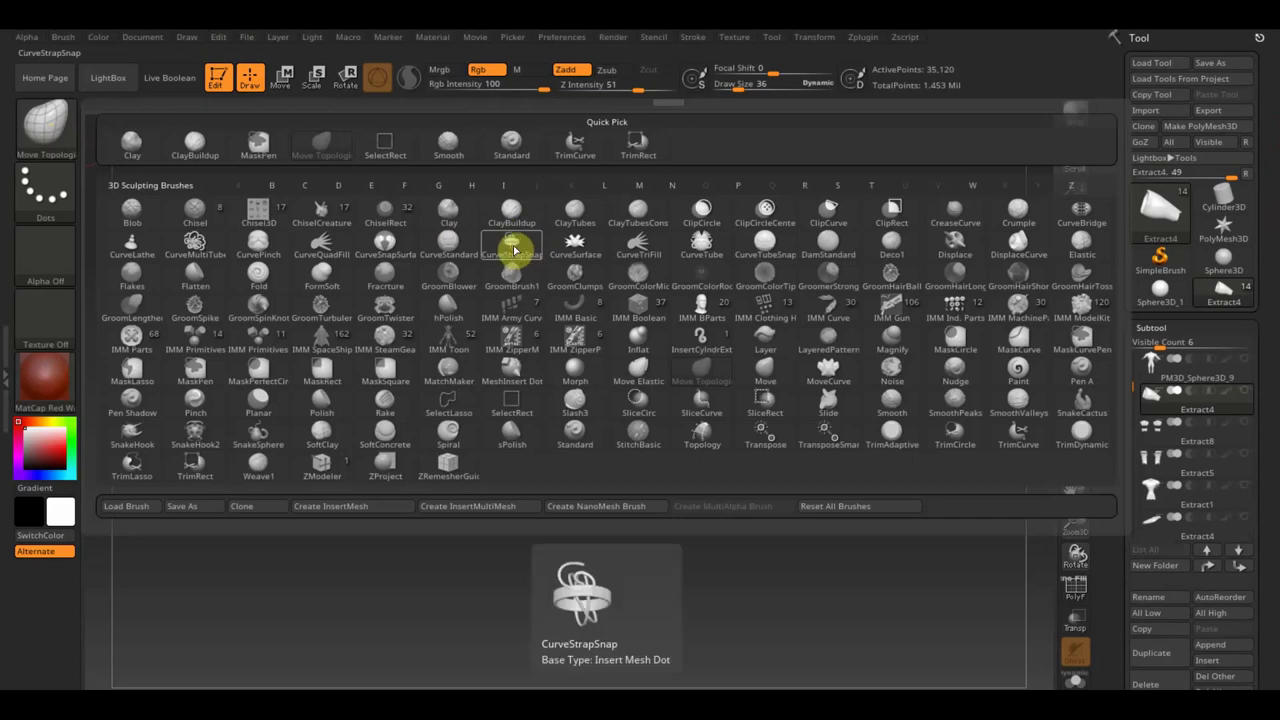
{"action": "left_click", "coordinate": [513, 250]}
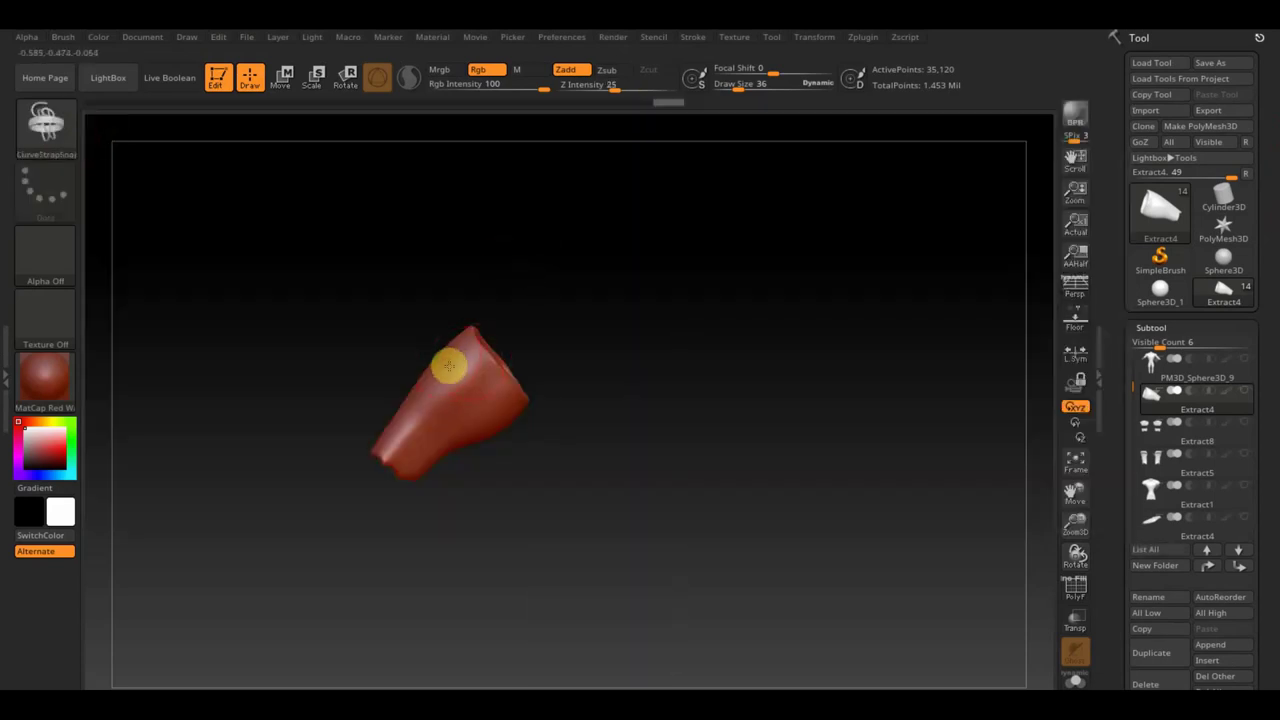
{"action": "left_click_drag", "start_coordinate": [495, 427], "coordinate": [497, 428]}
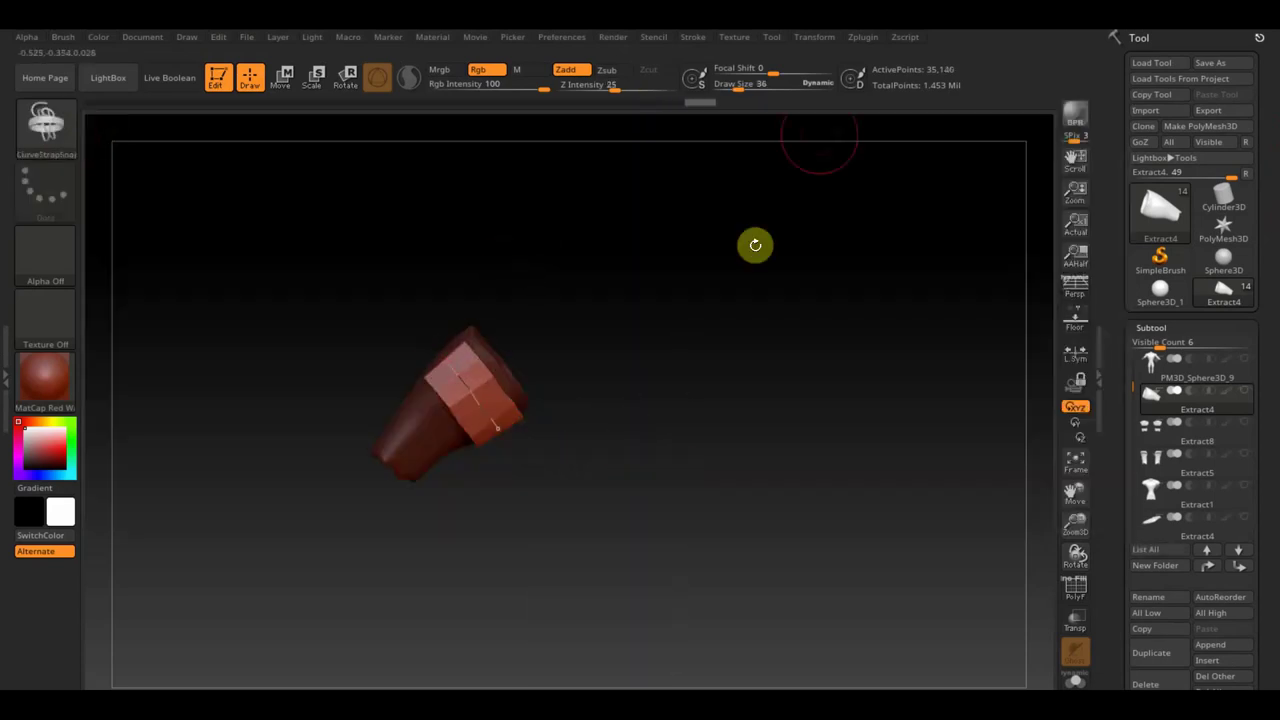
{"action": "left_click", "coordinate": [472, 392]}
{"action": "left_click", "coordinate": [729, 87]}
{"action": "key", "text": "Return"}
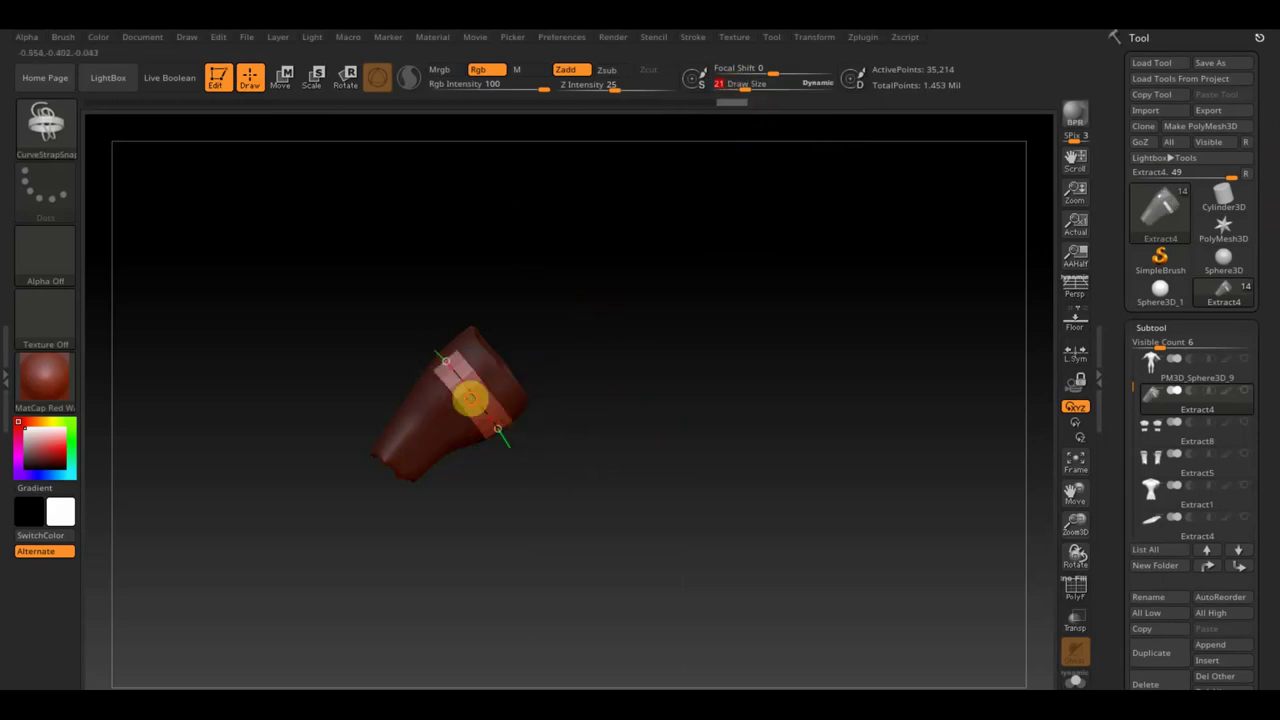
Step: Draw a strap band diagonally across the middle of the forearm shell
{"action": "left_click_drag", "start_coordinate": [610, 416], "coordinate": [583, 334]}
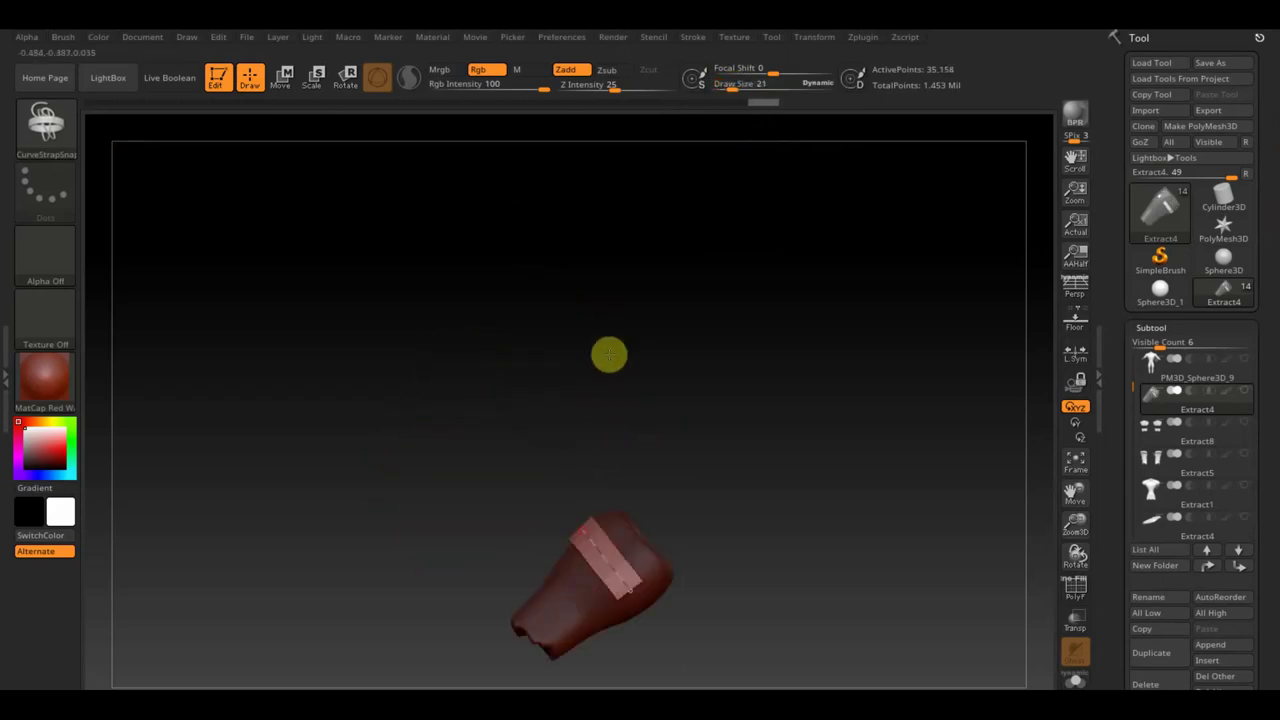
{"action": "mouse_move", "coordinate": [716, 468]}
{"action": "left_mouse_down", "text": "alt"}
{"action": "mouse_move", "coordinate": [357, 237]}
{"action": "mouse_move", "coordinate": [617, 451]}
{"action": "mouse_move", "coordinate": [636, 490]}
{"action": "mouse_move", "coordinate": [677, 349]}
{"action": "mouse_move", "coordinate": [486, 231]}
{"action": "left_mouse_up", "text": "alt"}
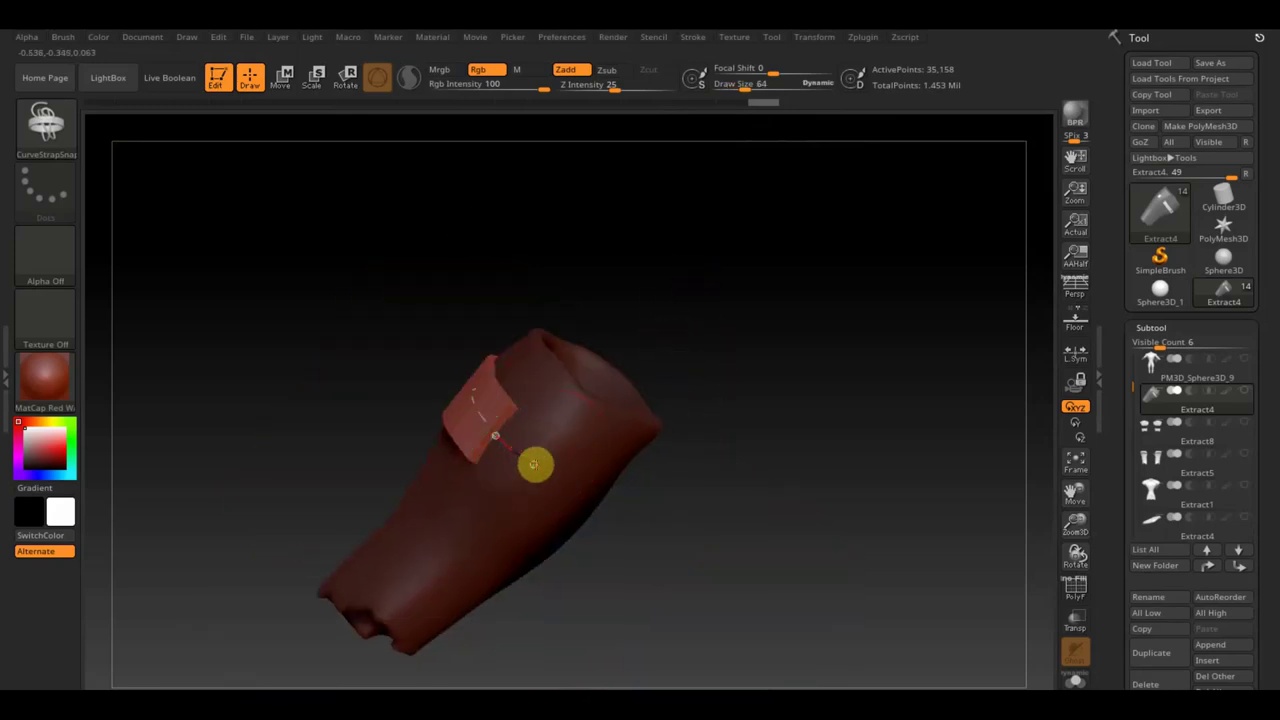
{"action": "left_click", "coordinate": [585, 490]}
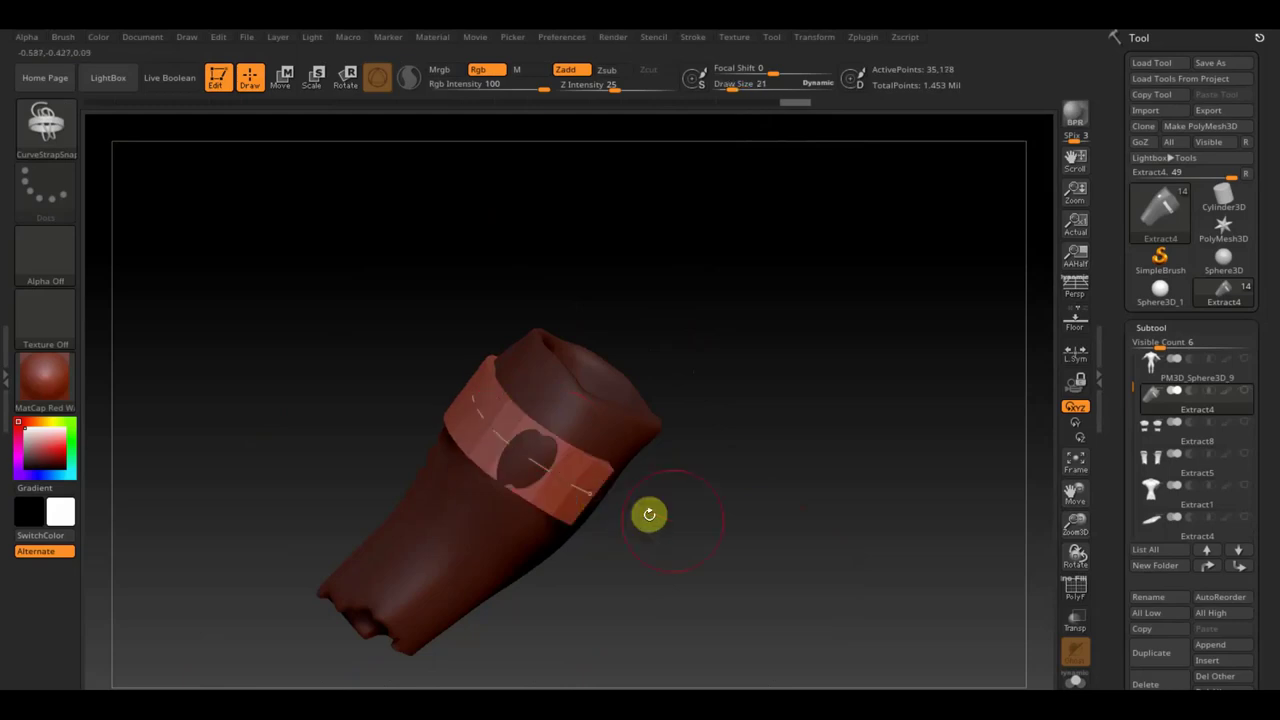
{"action": "left_click_drag", "start_coordinate": [649, 514], "coordinate": [757, 606]}
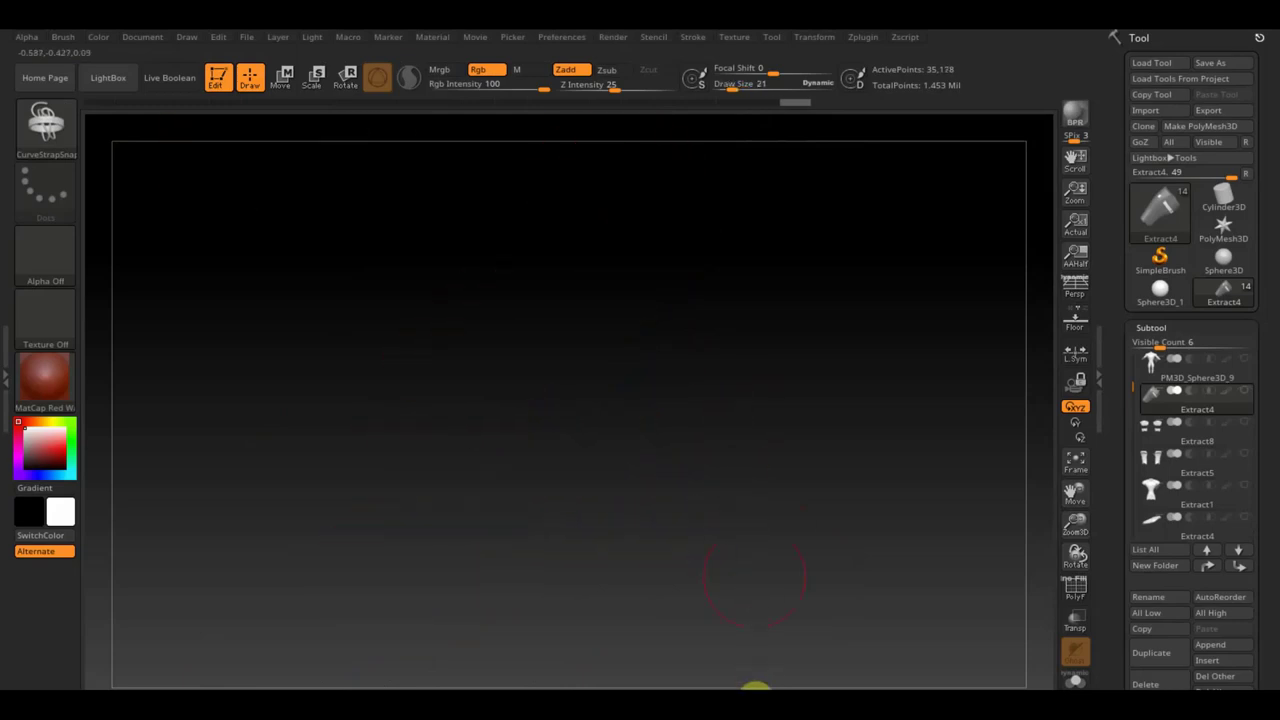
{"action": "mouse_move", "coordinate": [777, 449]}
{"action": "left_mouse_down"}
{"action": "mouse_move", "coordinate": [980, 374]}
{"action": "mouse_move", "coordinate": [628, 461]}
{"action": "mouse_move", "coordinate": [793, 517]}
{"action": "mouse_move", "coordinate": [820, 546]}
{"action": "mouse_move", "coordinate": [826, 463]}
{"action": "left_mouse_up"}
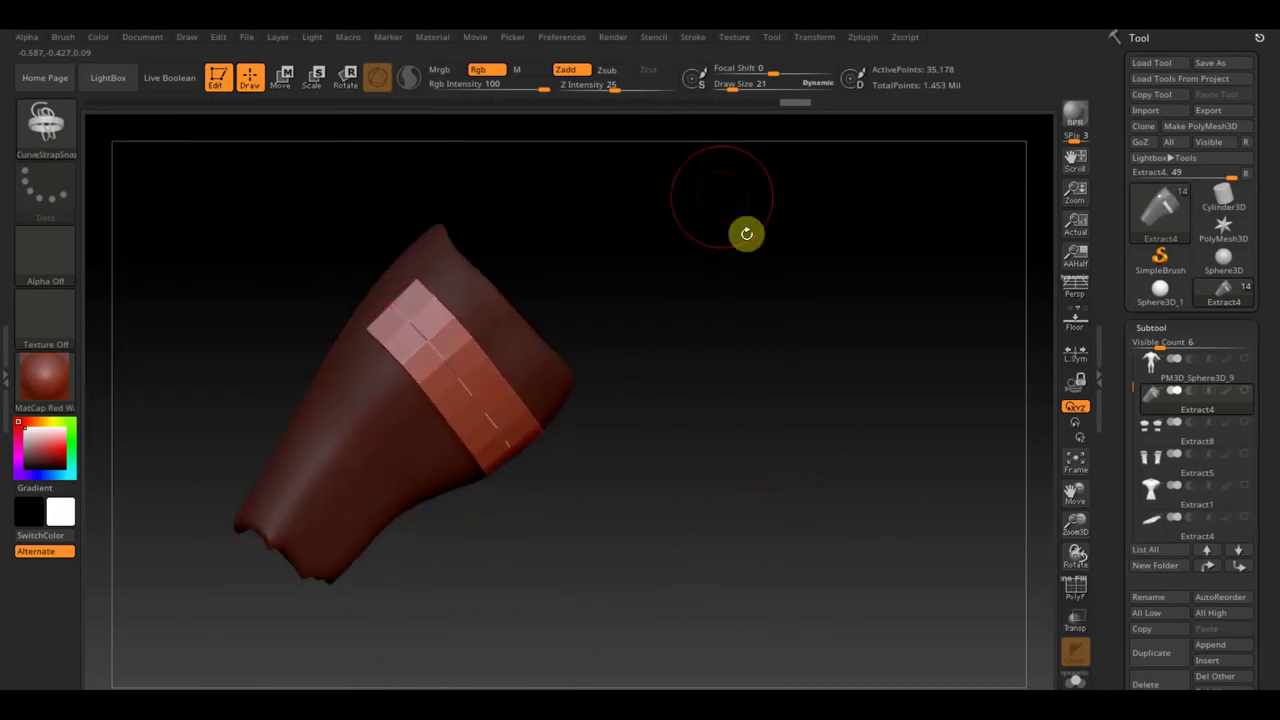
Step: Reshape the strap at brush size 15, then raise the brush size to 64
{"action": "left_click", "coordinate": [731, 88]}
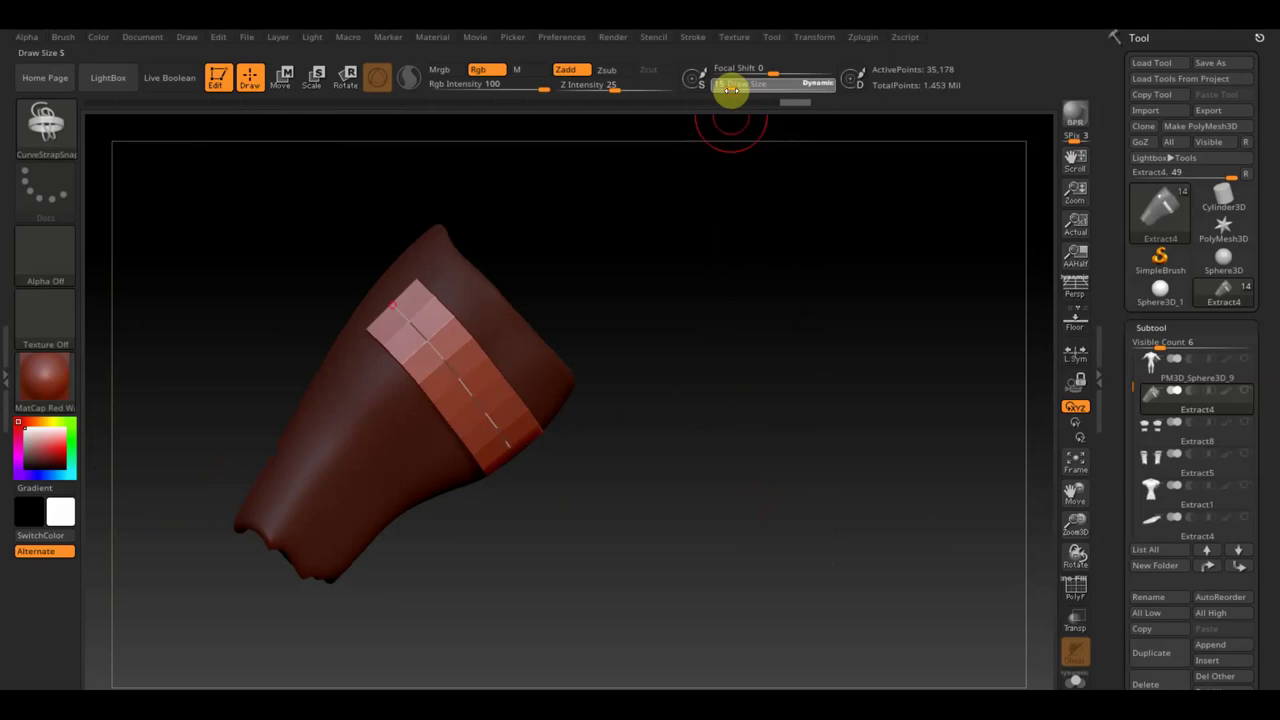
{"action": "left_click_drag", "start_coordinate": [466, 371], "coordinate": [503, 378]}
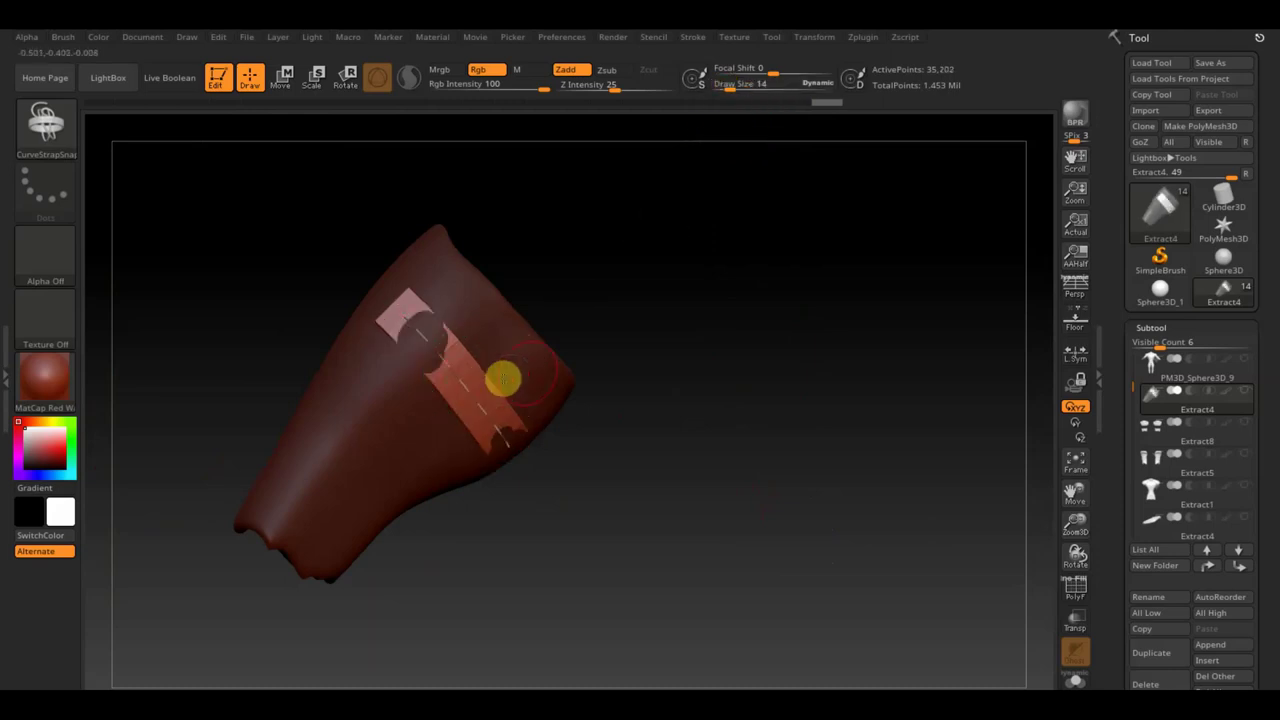
{"action": "mouse_move", "coordinate": [585, 432]}
{"action": "left_mouse_down"}
{"action": "mouse_move", "coordinate": [625, 442]}
{"action": "mouse_move", "coordinate": [584, 375]}
{"action": "left_mouse_up"}
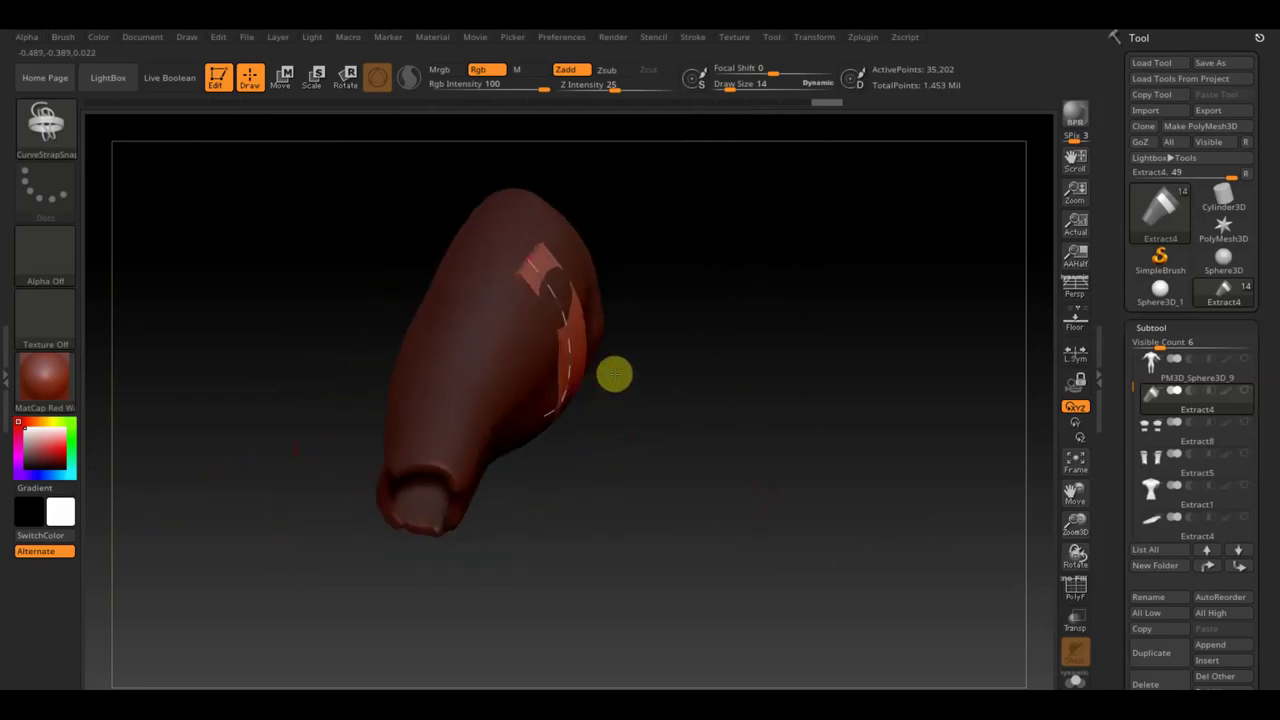
{"action": "key", "text": "bracketright"}
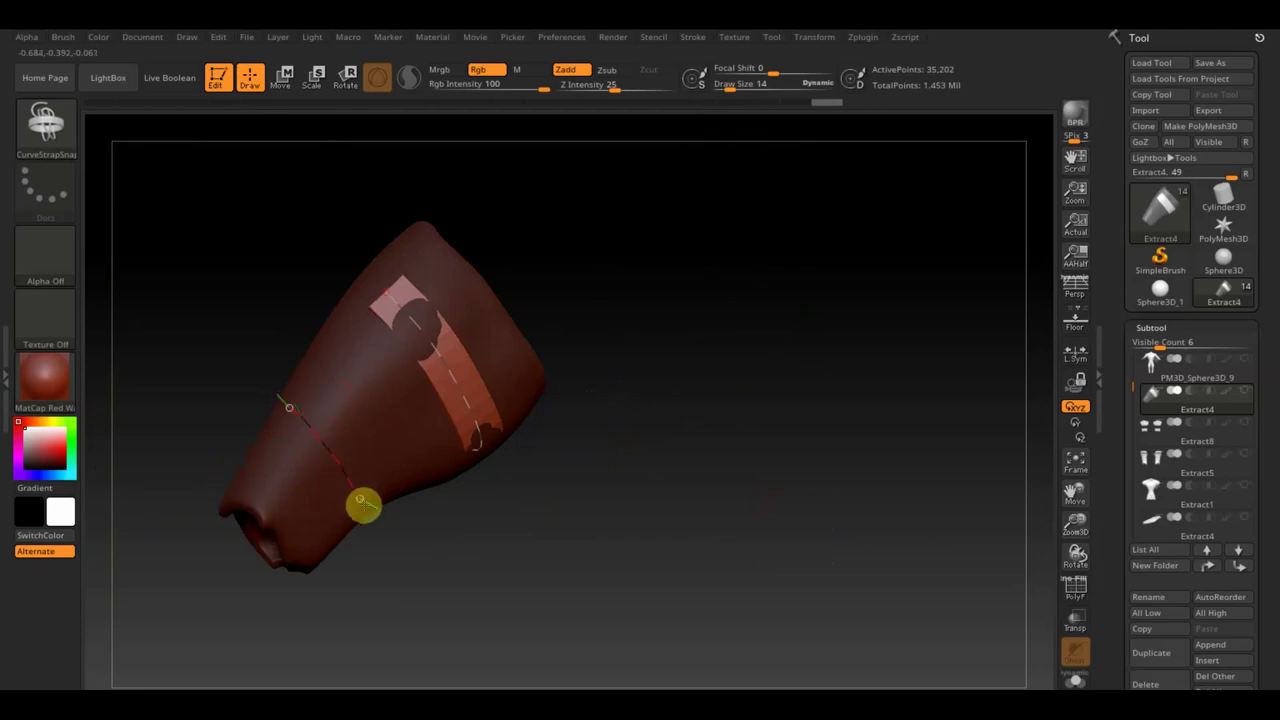
Step: Draw a second CurveStrapSnap band wrapping around the bracer's wrist opening
{"action": "left_click_drag", "start_coordinate": [362, 503], "coordinate": [406, 534]}
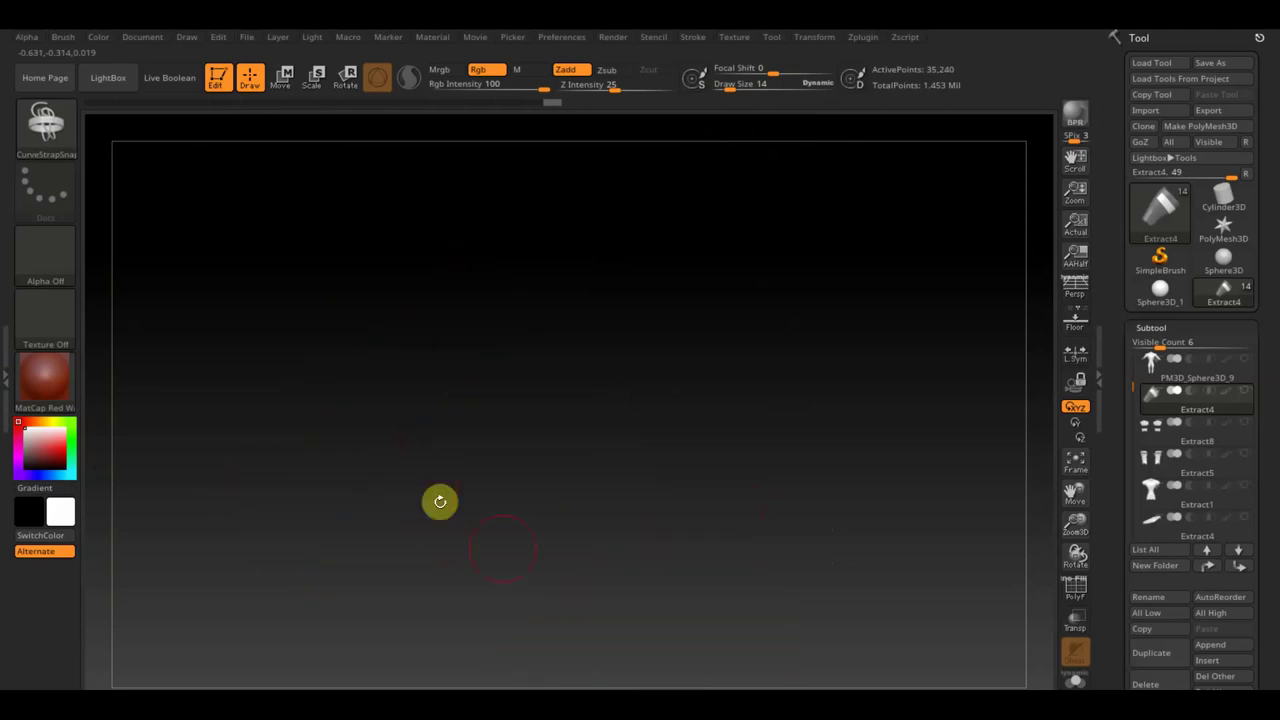
{"action": "mouse_move", "coordinate": [486, 417]}
{"action": "left_mouse_down"}
{"action": "mouse_move", "coordinate": [420, 249]}
{"action": "mouse_move", "coordinate": [322, 373]}
{"action": "mouse_move", "coordinate": [277, 214]}
{"action": "left_mouse_up"}
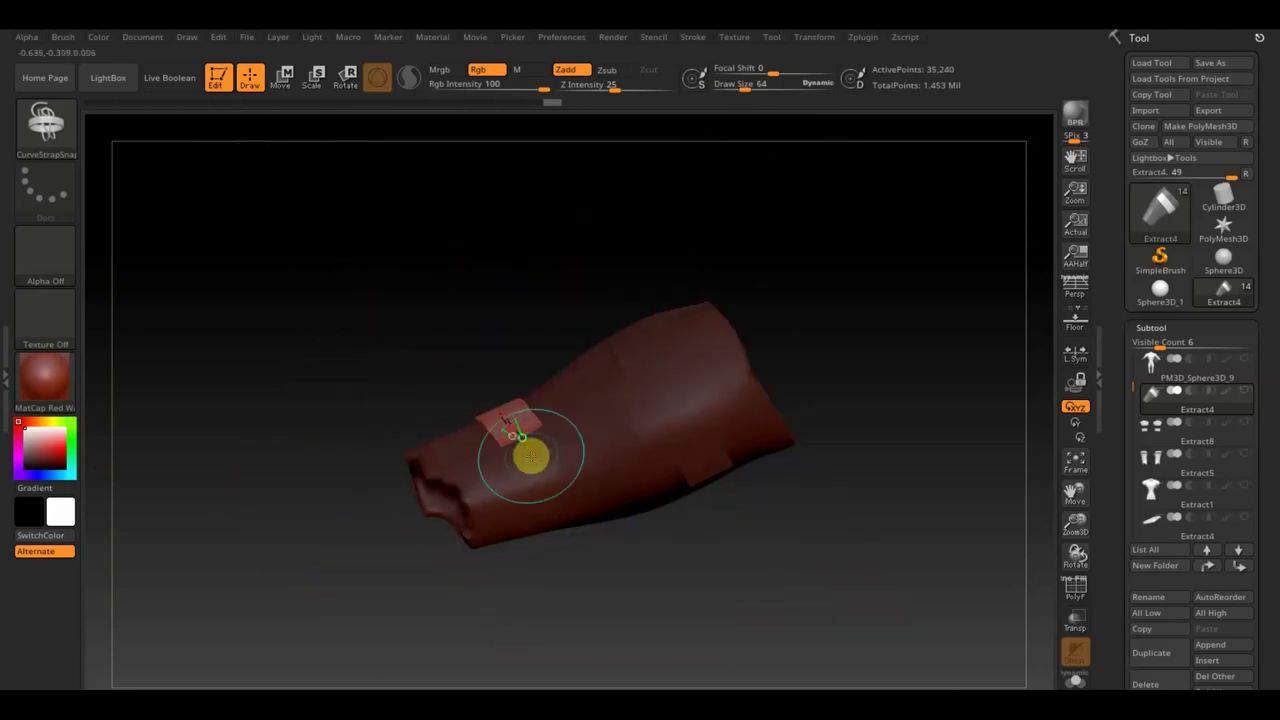
{"action": "mouse_move", "coordinate": [571, 557]}
{"action": "left_mouse_down"}
{"action": "mouse_move", "coordinate": [586, 531]}
{"action": "mouse_move", "coordinate": [427, 182]}
{"action": "left_mouse_up"}
{"action": "left_click_drag", "start_coordinate": [590, 600], "coordinate": [581, 515]}
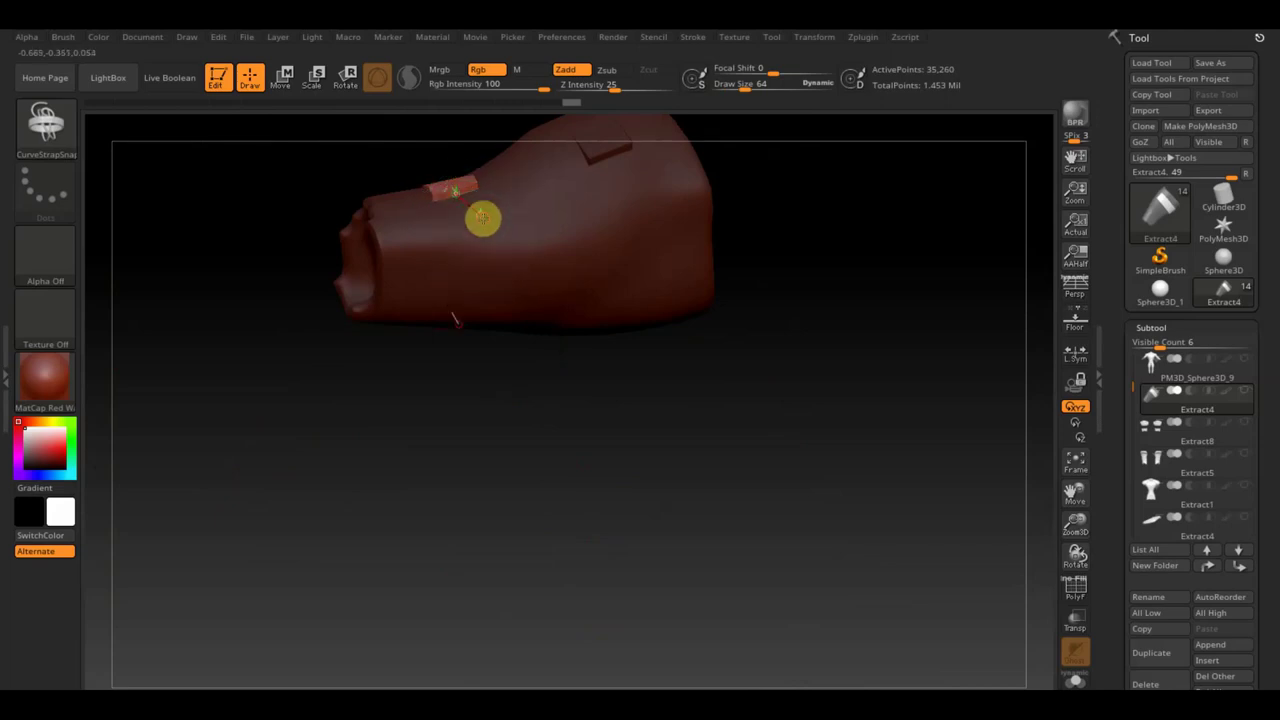
{"action": "mouse_move", "coordinate": [574, 369]}
{"action": "left_mouse_down"}
{"action": "mouse_move", "coordinate": [620, 440]}
{"action": "mouse_move", "coordinate": [642, 514]}
{"action": "mouse_move", "coordinate": [603, 409]}
{"action": "mouse_move", "coordinate": [634, 591]}
{"action": "mouse_move", "coordinate": [689, 346]}
{"action": "mouse_move", "coordinate": [686, 569]}
{"action": "mouse_move", "coordinate": [725, 531]}
{"action": "left_mouse_up"}
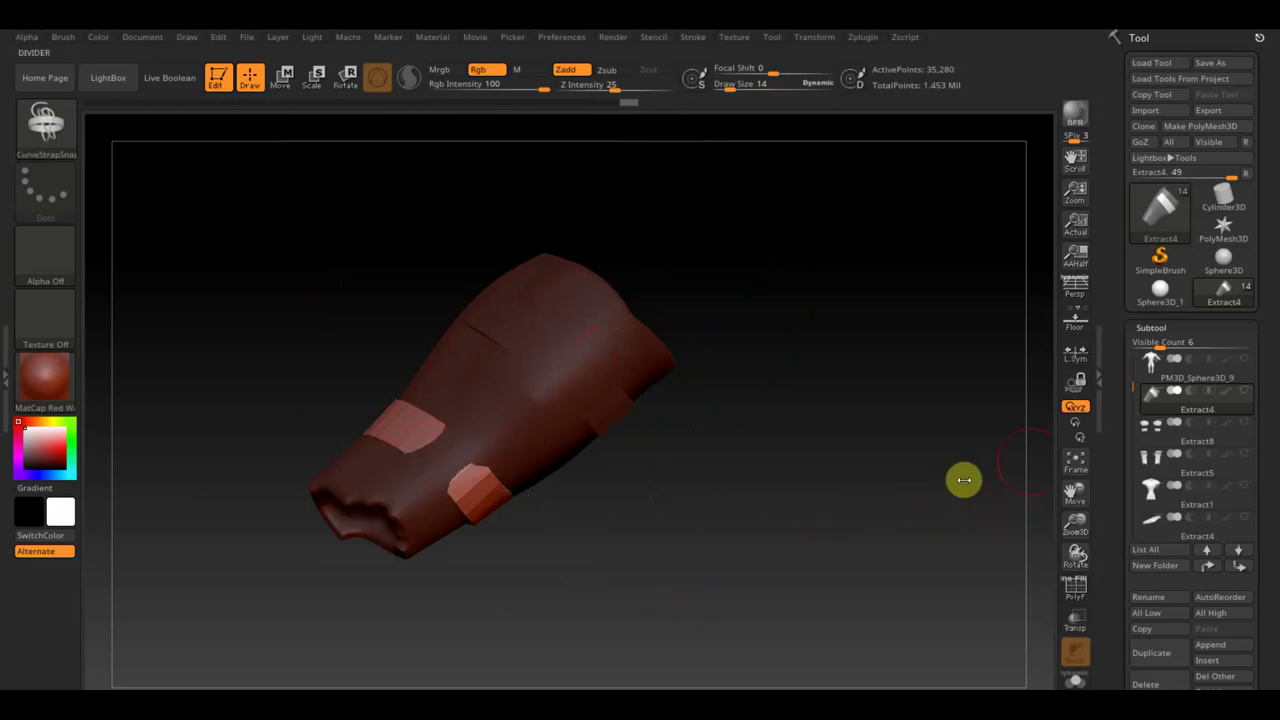
Step: Isolate the two strap pieces, rotate to inspect them, then show all bracer parts again
{"action": "key", "text": "ctrl+shift"}
{"action": "left_click", "coordinate": [505, 434], "text": "ctrl+shift"}
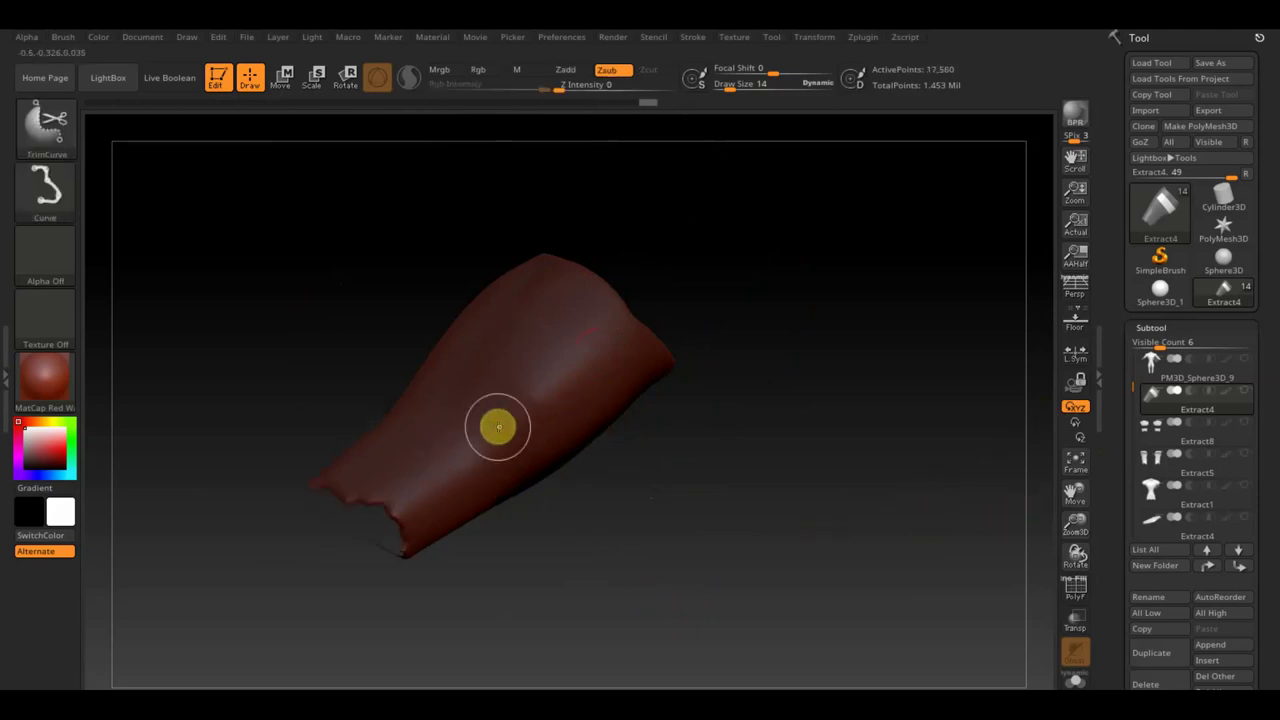
{"action": "left_click", "coordinate": [498, 427], "text": "ctrl+shift"}
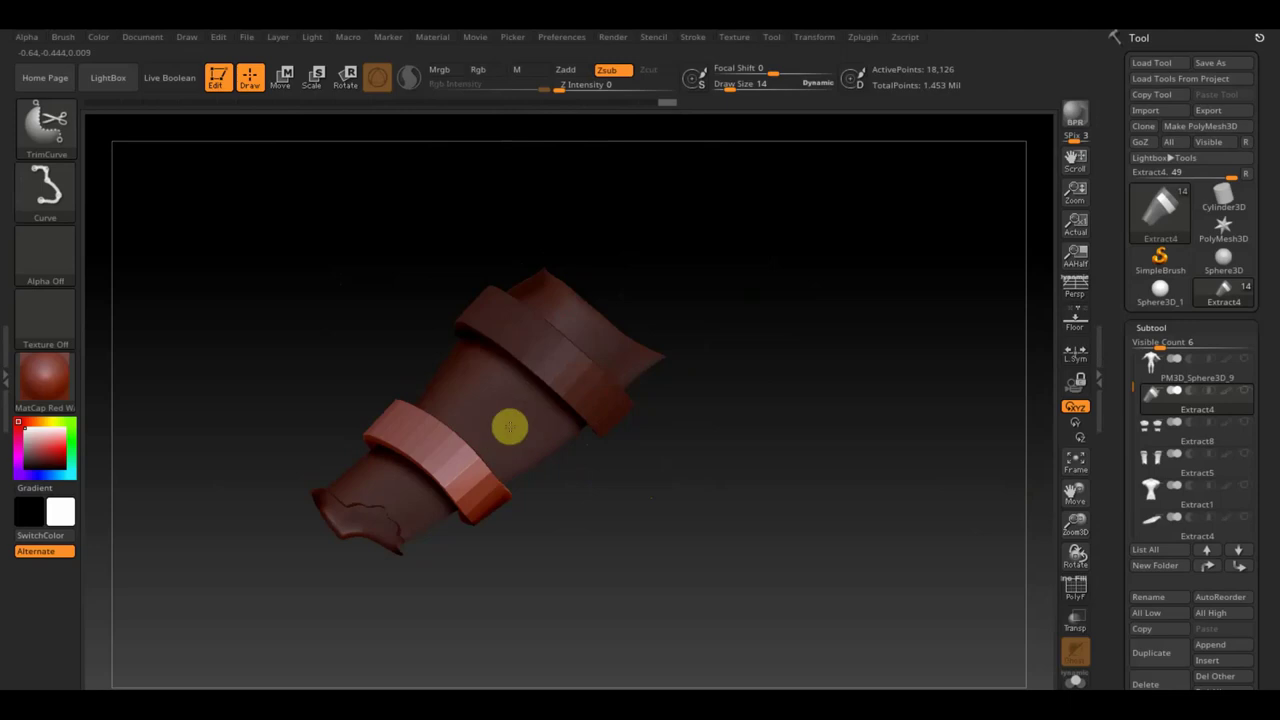
{"action": "left_click", "coordinate": [510, 425], "text": "ctrl+shift"}
{"action": "left_click_drag", "start_coordinate": [725, 540], "coordinate": [754, 569]}
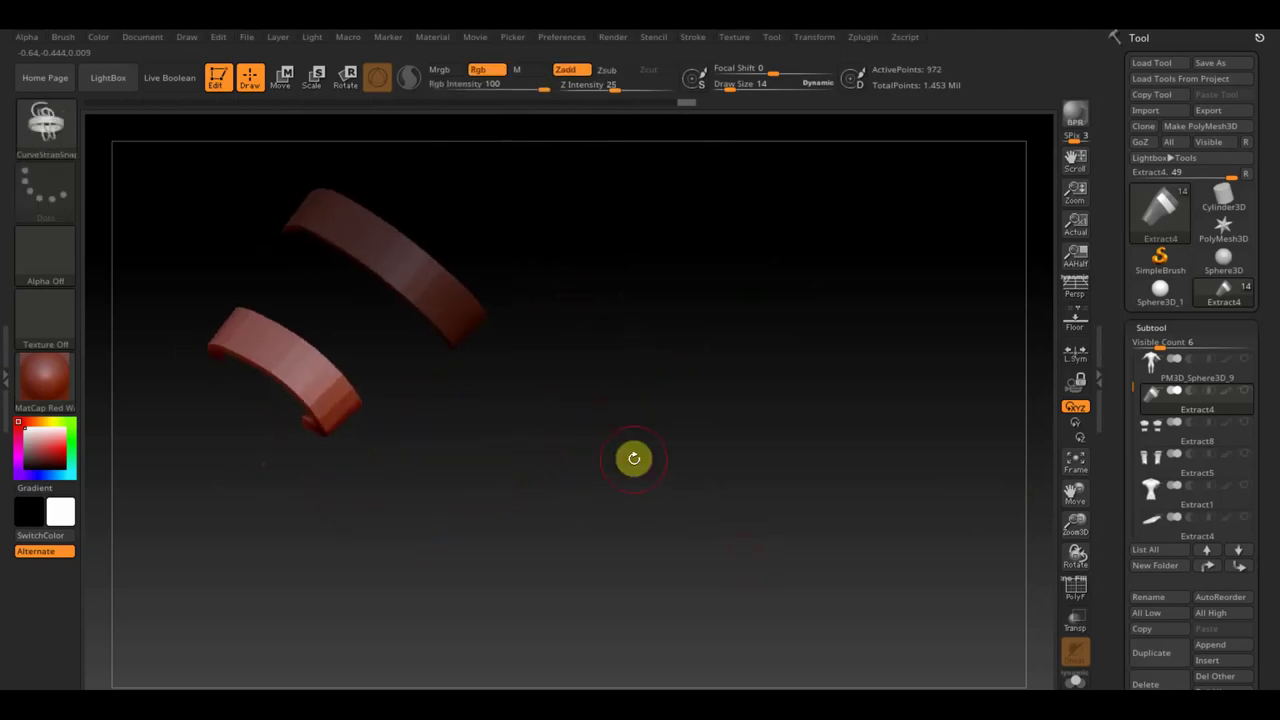
{"action": "left_click_drag", "start_coordinate": [584, 461], "coordinate": [697, 509], "text": "alt"}
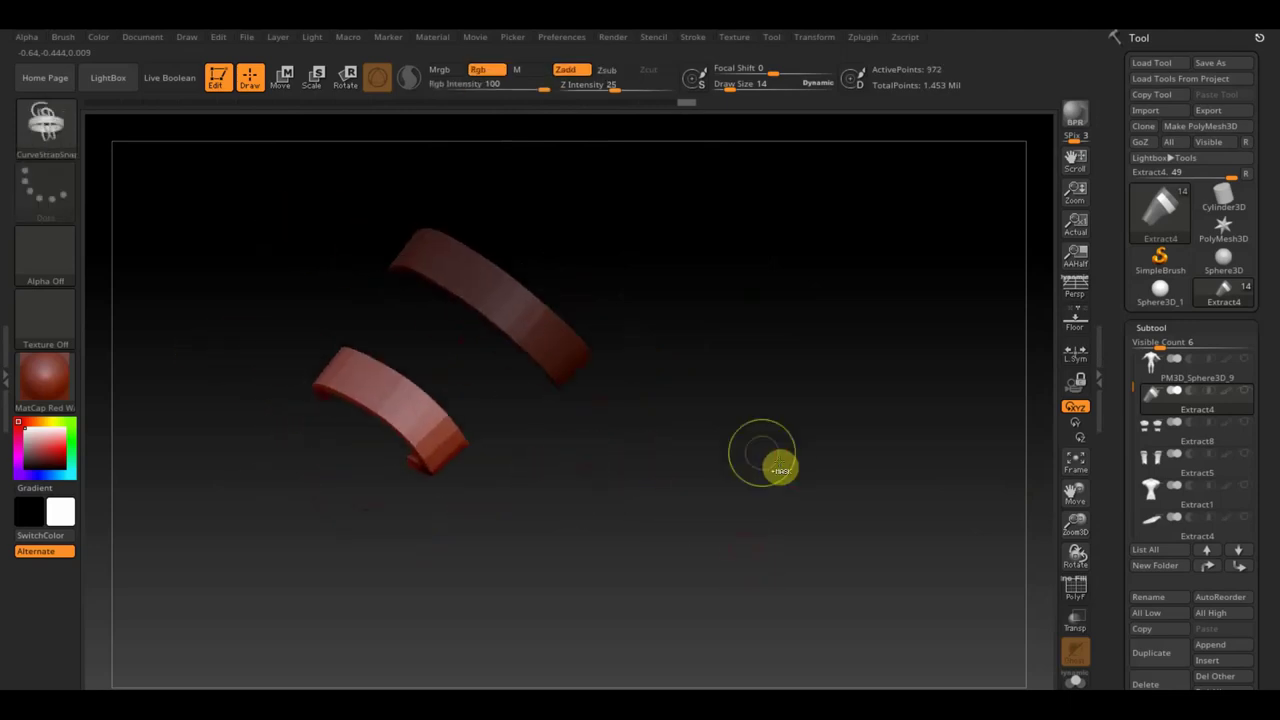
{"action": "left_click", "coordinate": [780, 458], "text": "ctrl+shift"}
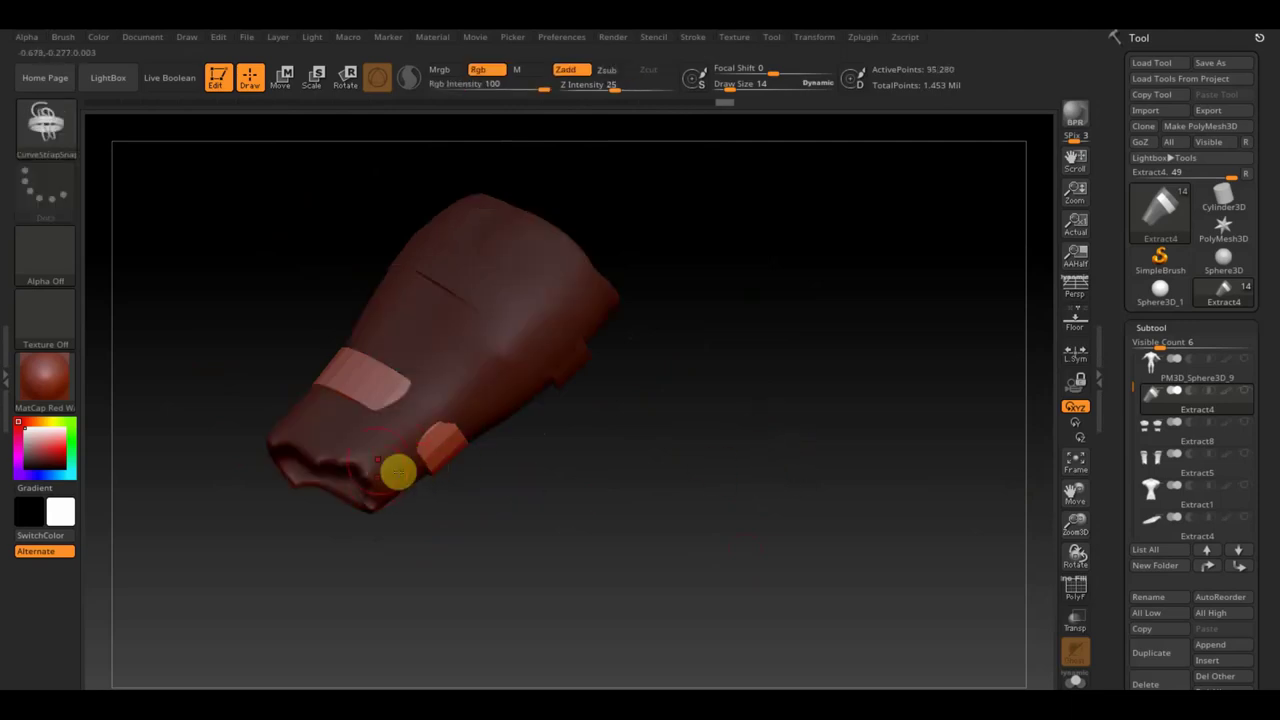
Step: Clear the mask and hide part of the bracer mesh, then undo the hide
{"action": "key", "text": "ctrl+shift"}
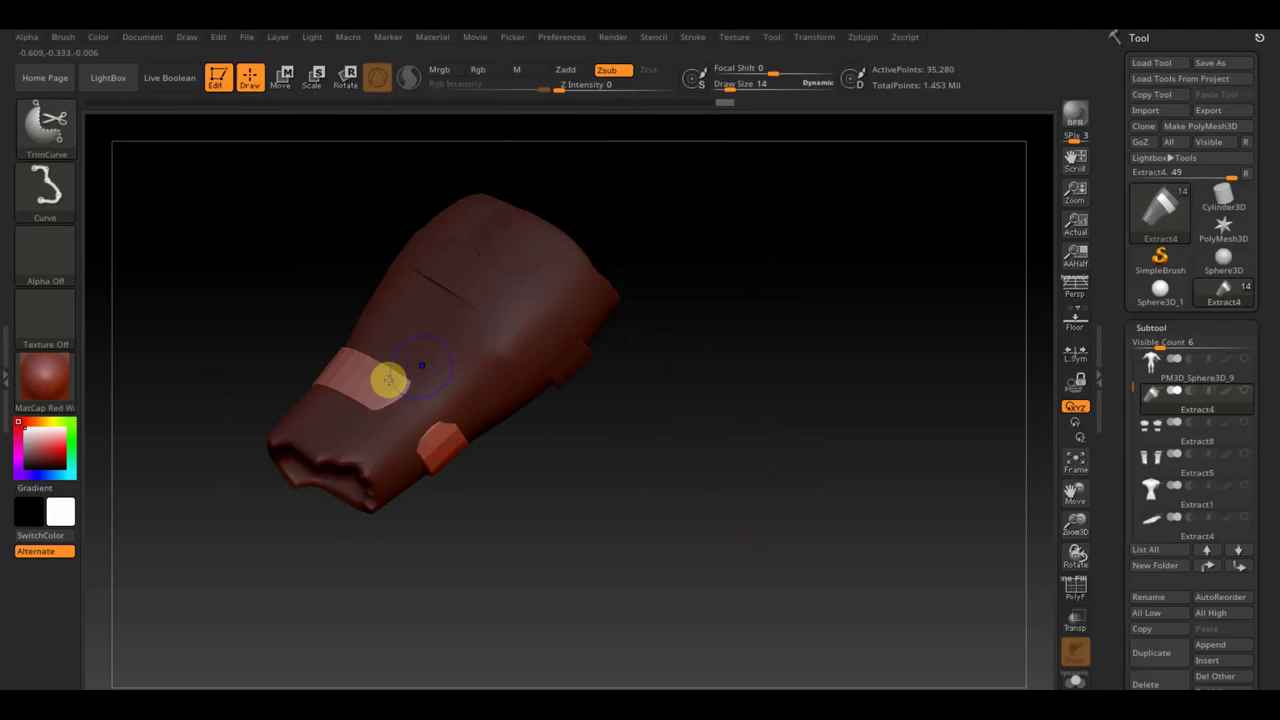
{"action": "left_click_drag", "start_coordinate": [666, 423], "coordinate": [613, 427], "text": "ctrl"}
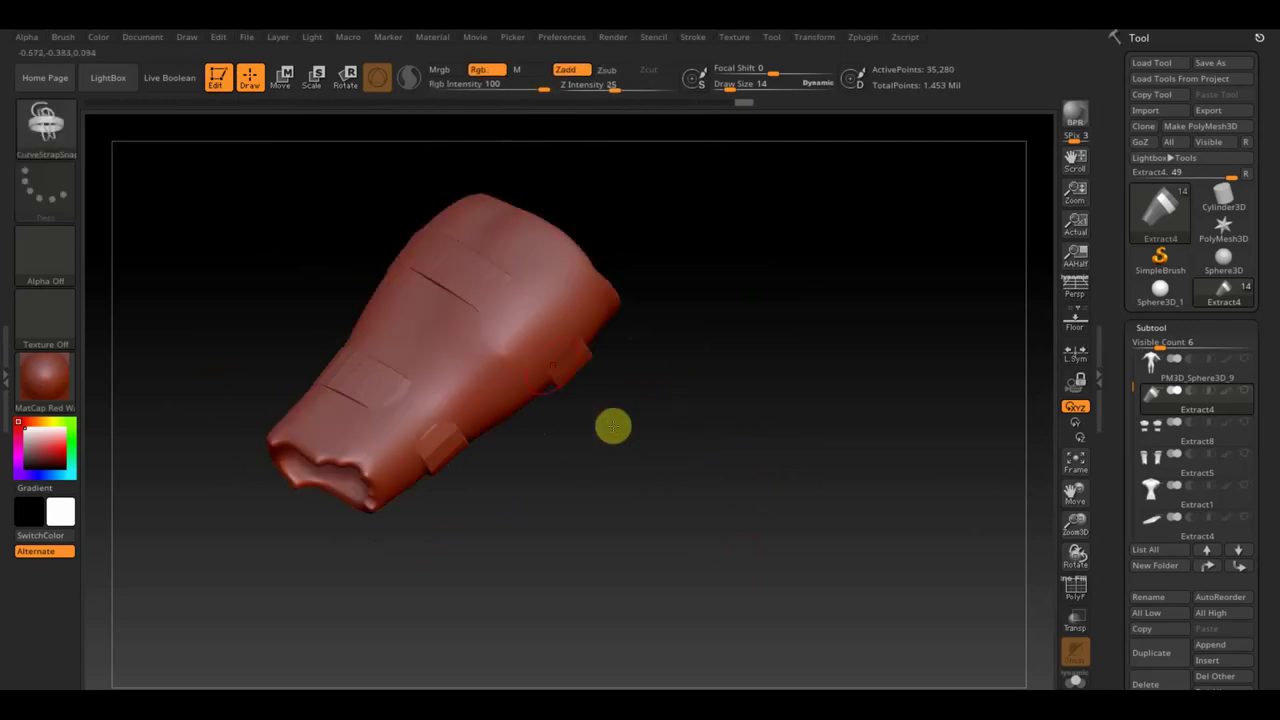
{"action": "left_click", "coordinate": [464, 279], "text": "ctrl+shift"}
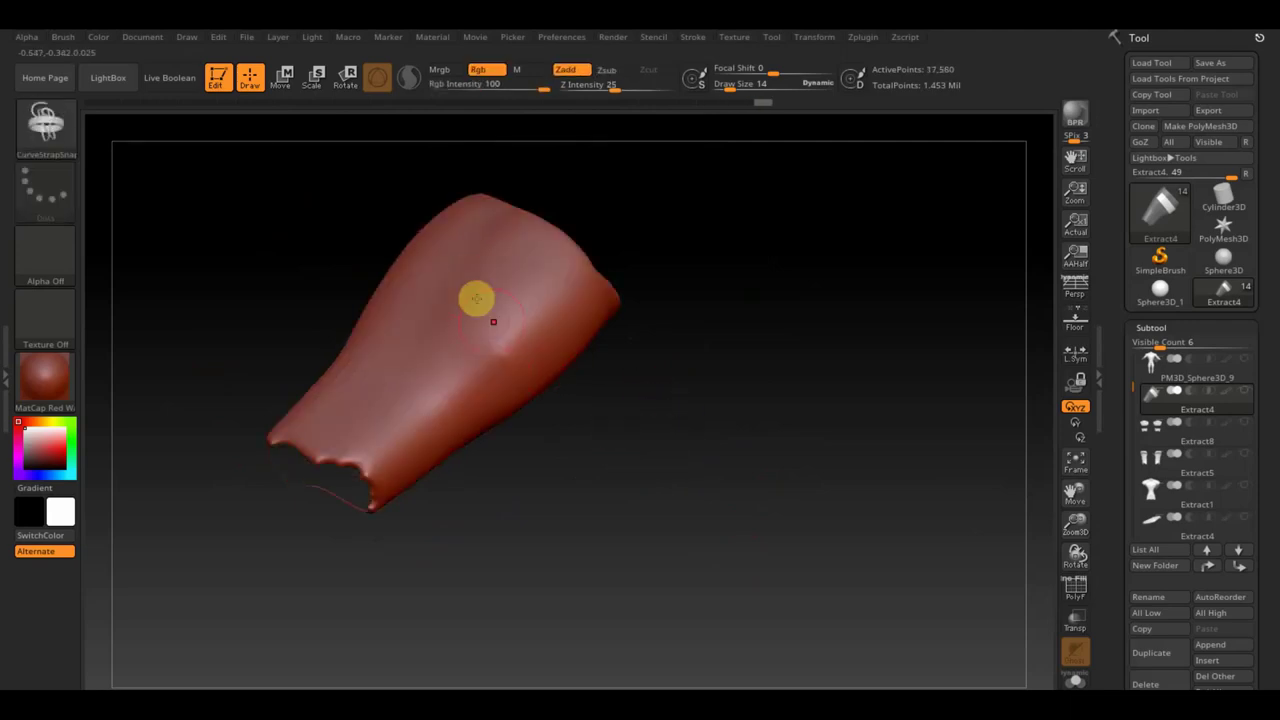
{"action": "key", "text": "ctrl+z"}
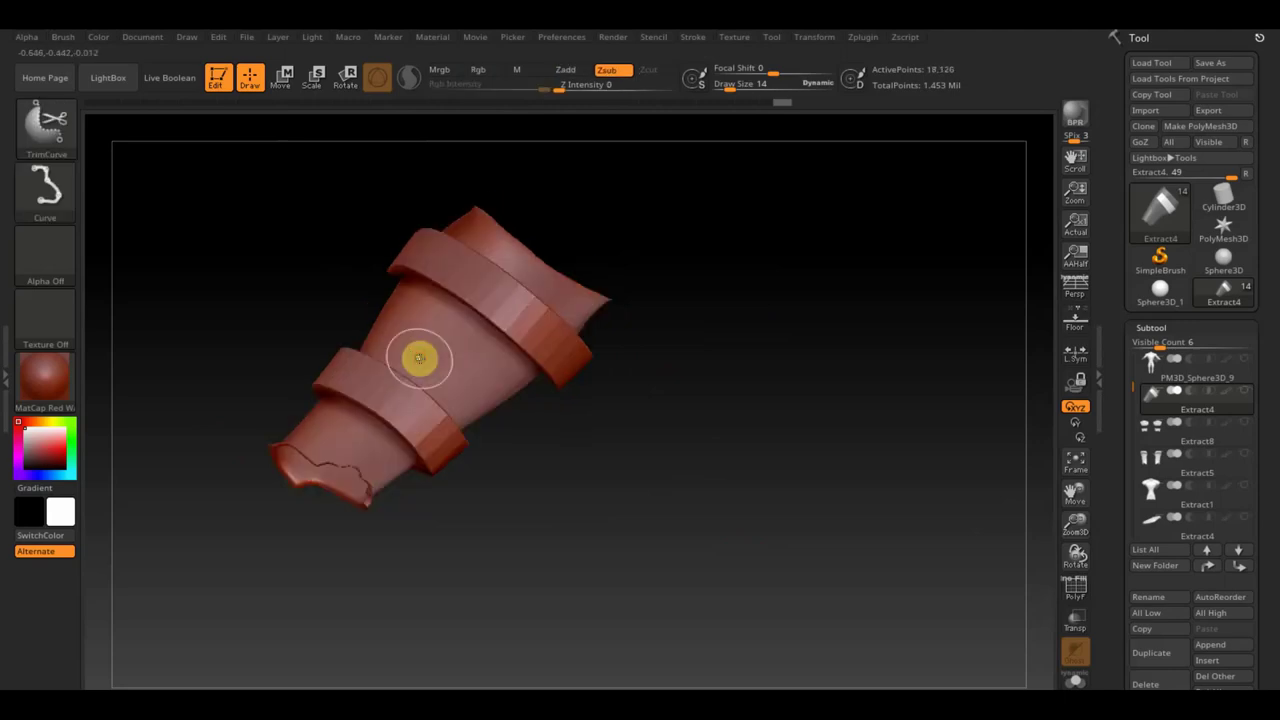
Step: Isolate the two strap bands, rotate around them, then reveal the full bracer mesh
{"action": "left_click", "coordinate": [440, 366], "text": "ctrl+alt+shift"}
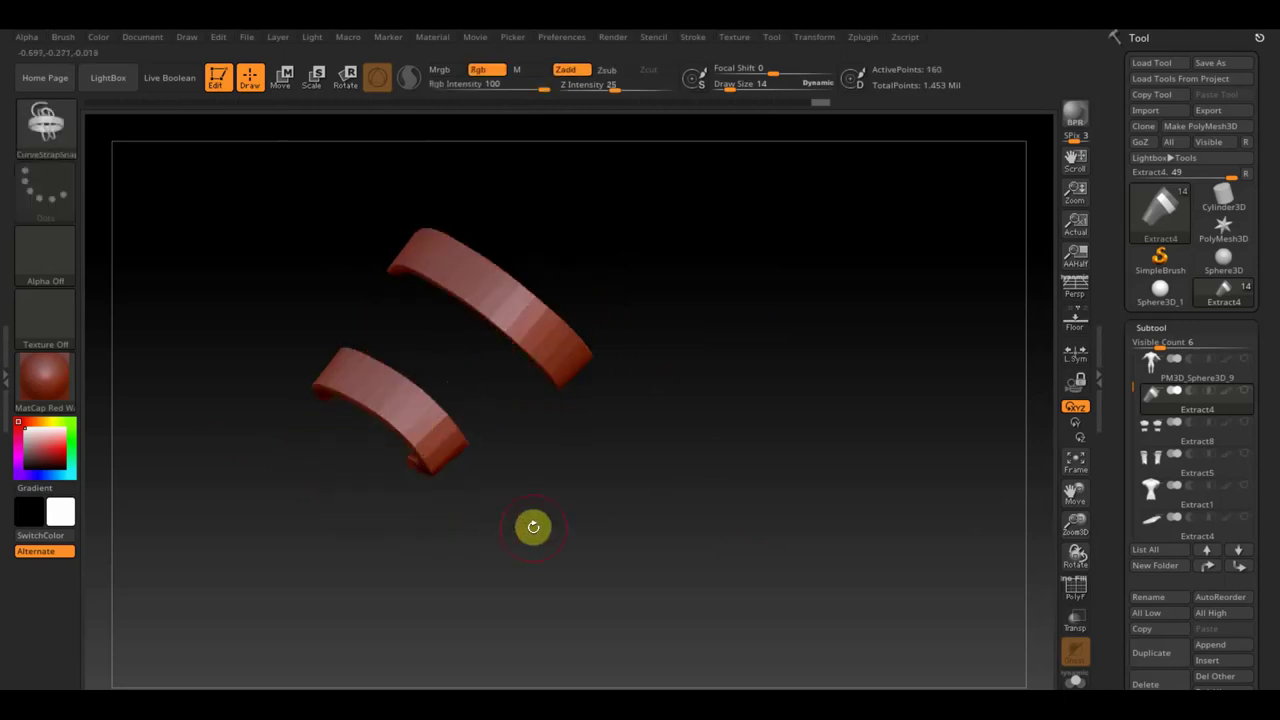
{"action": "left_click_drag", "start_coordinate": [601, 514], "coordinate": [611, 457]}
{"action": "mouse_move", "coordinate": [591, 517]}
{"action": "left_mouse_down"}
{"action": "mouse_move", "coordinate": [711, 373]}
{"action": "mouse_move", "coordinate": [474, 566]}
{"action": "mouse_move", "coordinate": [554, 514]}
{"action": "mouse_move", "coordinate": [532, 530]}
{"action": "mouse_move", "coordinate": [541, 525]}
{"action": "left_mouse_up"}
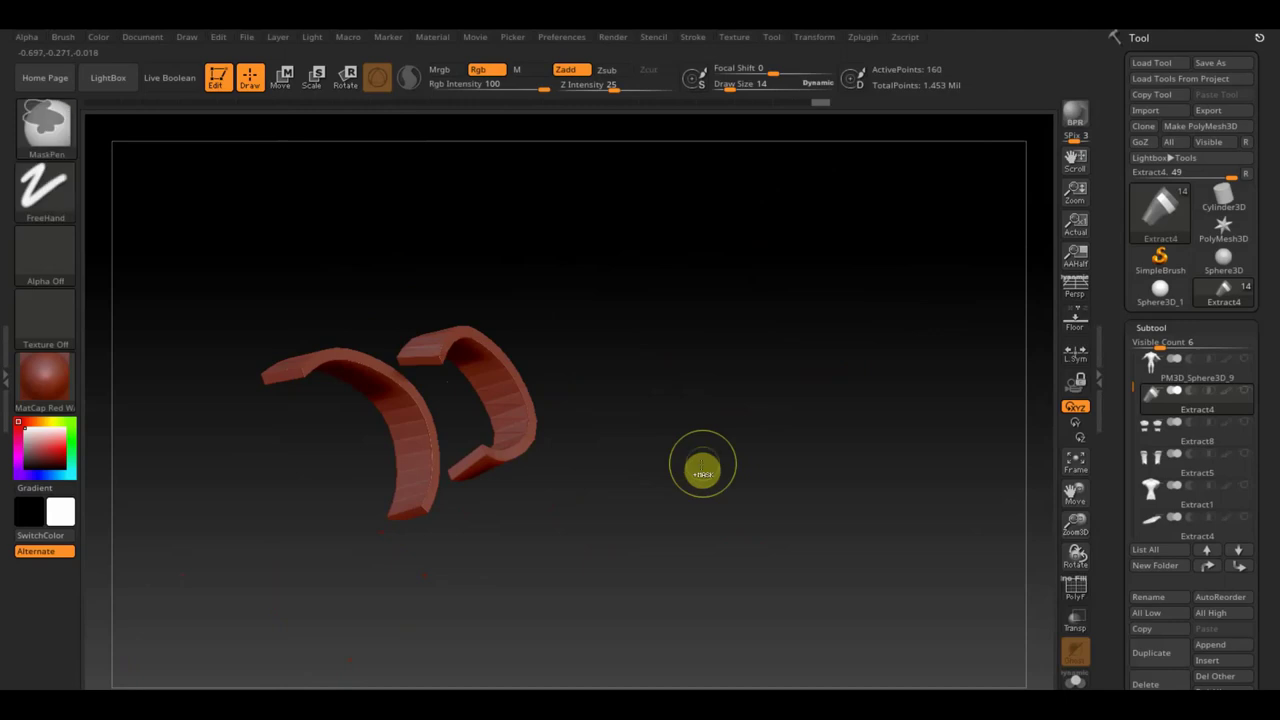
{"action": "left_click", "coordinate": [703, 470], "text": "ctrl"}
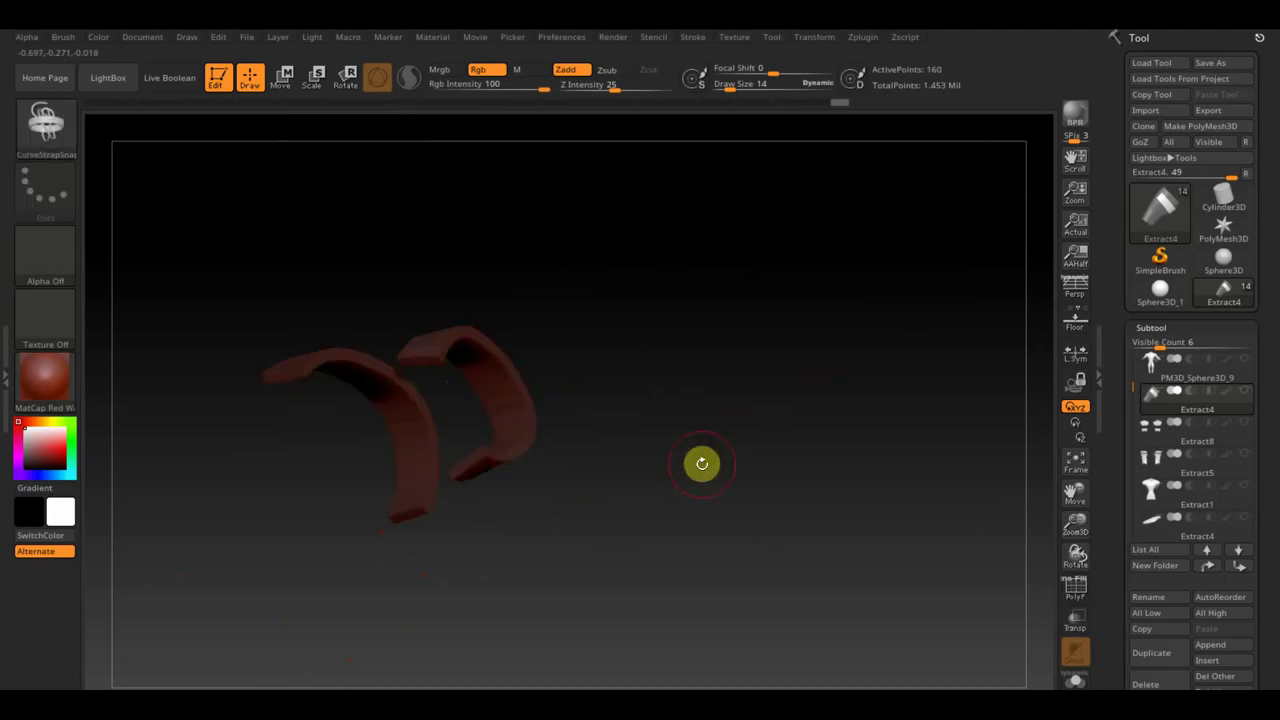
{"action": "left_click", "coordinate": [702, 463], "text": "ctrl"}
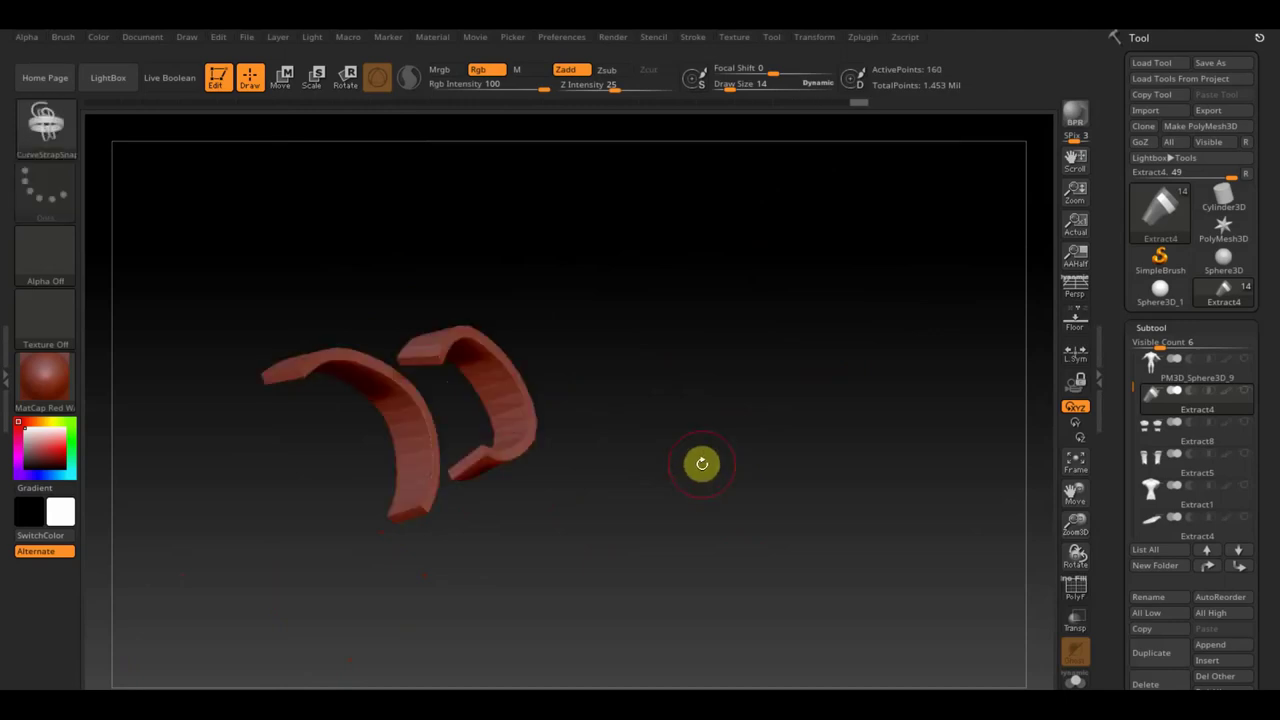
{"action": "left_click", "coordinate": [703, 463], "text": "ctrl+shift"}
{"action": "left_click", "coordinate": [712, 476], "text": "ctrl+shift"}
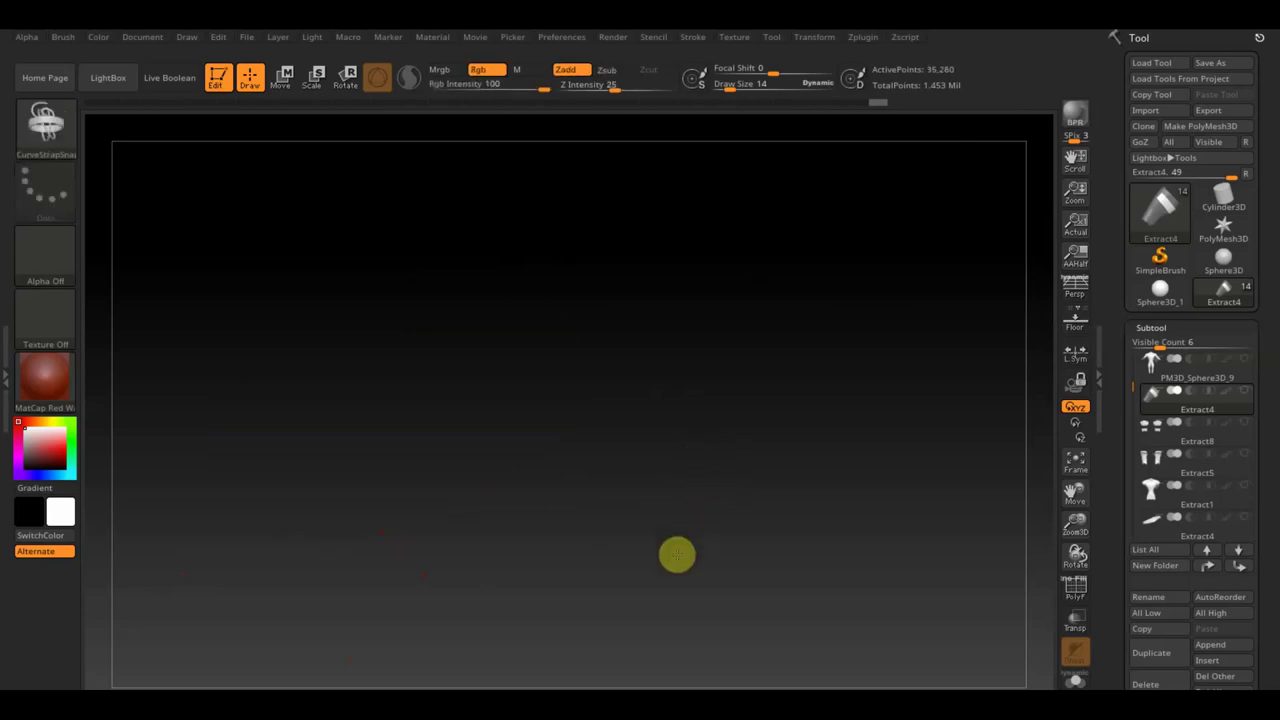
{"action": "left_click", "coordinate": [590, 578], "text": "ctrl+shift"}
Step: View the outer shell alone, then the two strap rings alone, then the whole bracer
{"action": "mouse_move", "coordinate": [571, 587]}
{"action": "left_mouse_down"}
{"action": "mouse_move", "coordinate": [643, 528]}
{"action": "mouse_move", "coordinate": [746, 571]}
{"action": "left_mouse_up"}
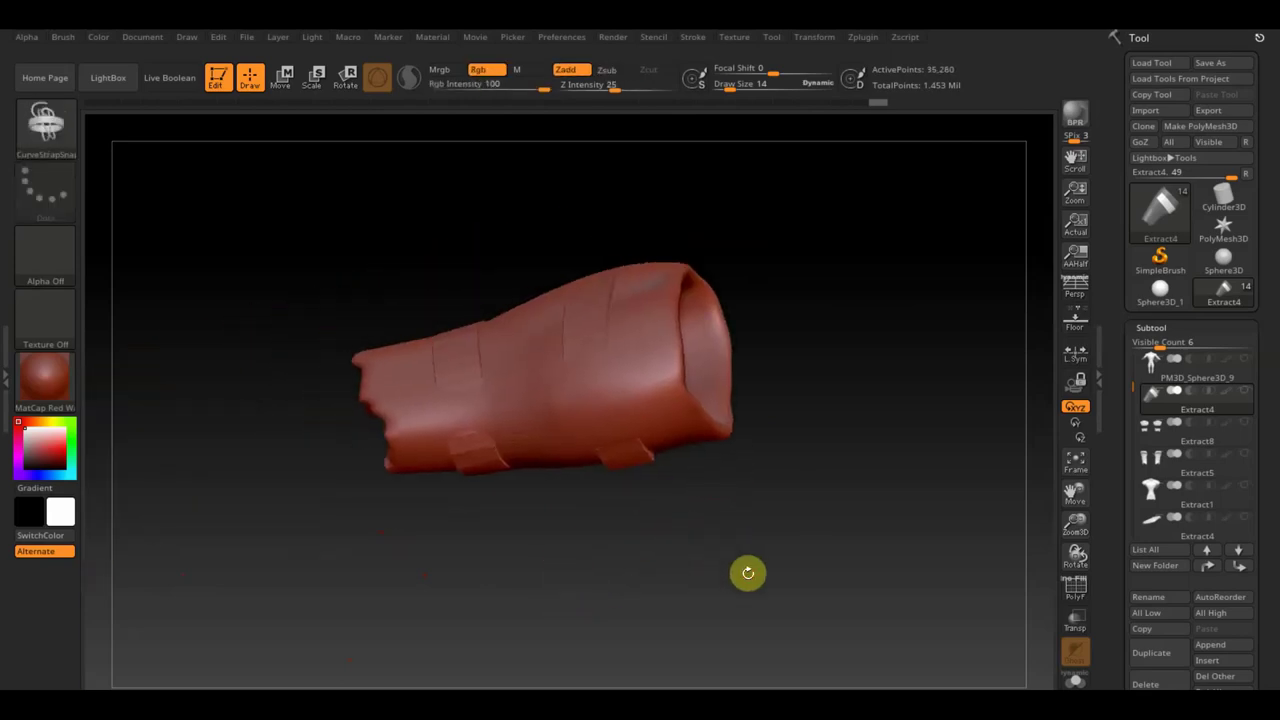
{"action": "left_click", "coordinate": [453, 350], "text": "ctrl+shift"}
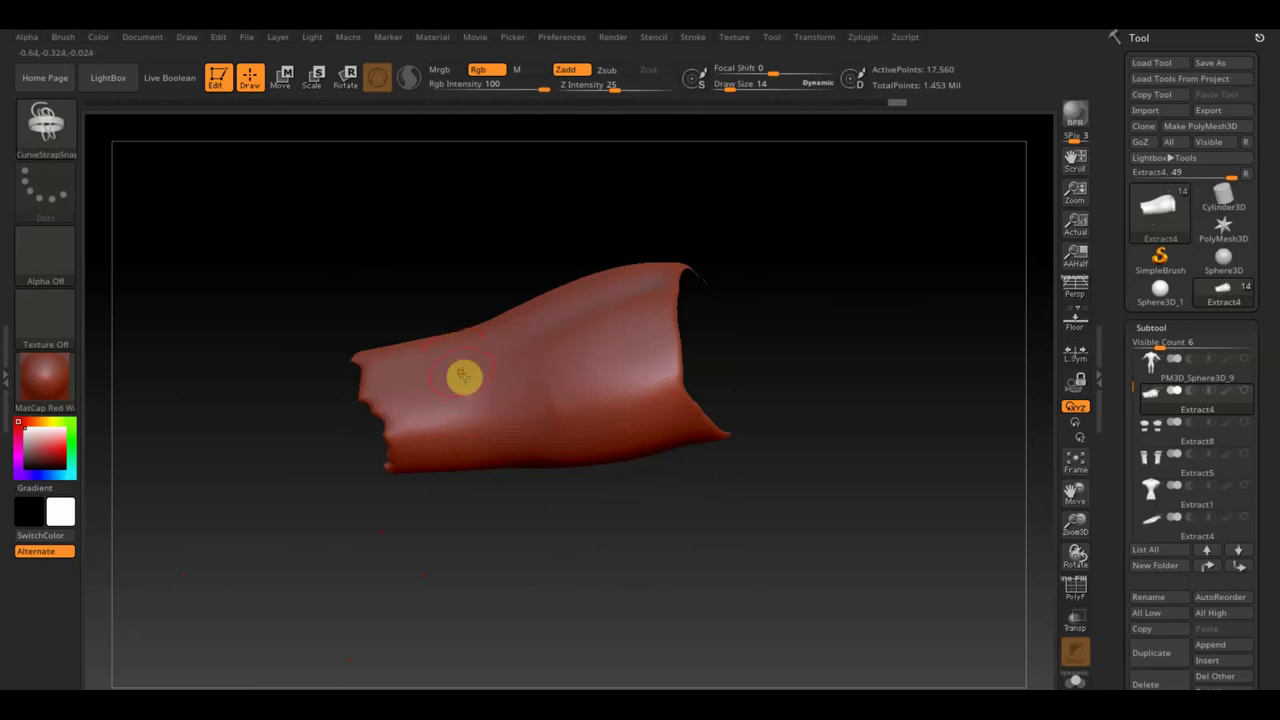
{"action": "left_click", "coordinate": [528, 521], "text": "ctrl+shift"}
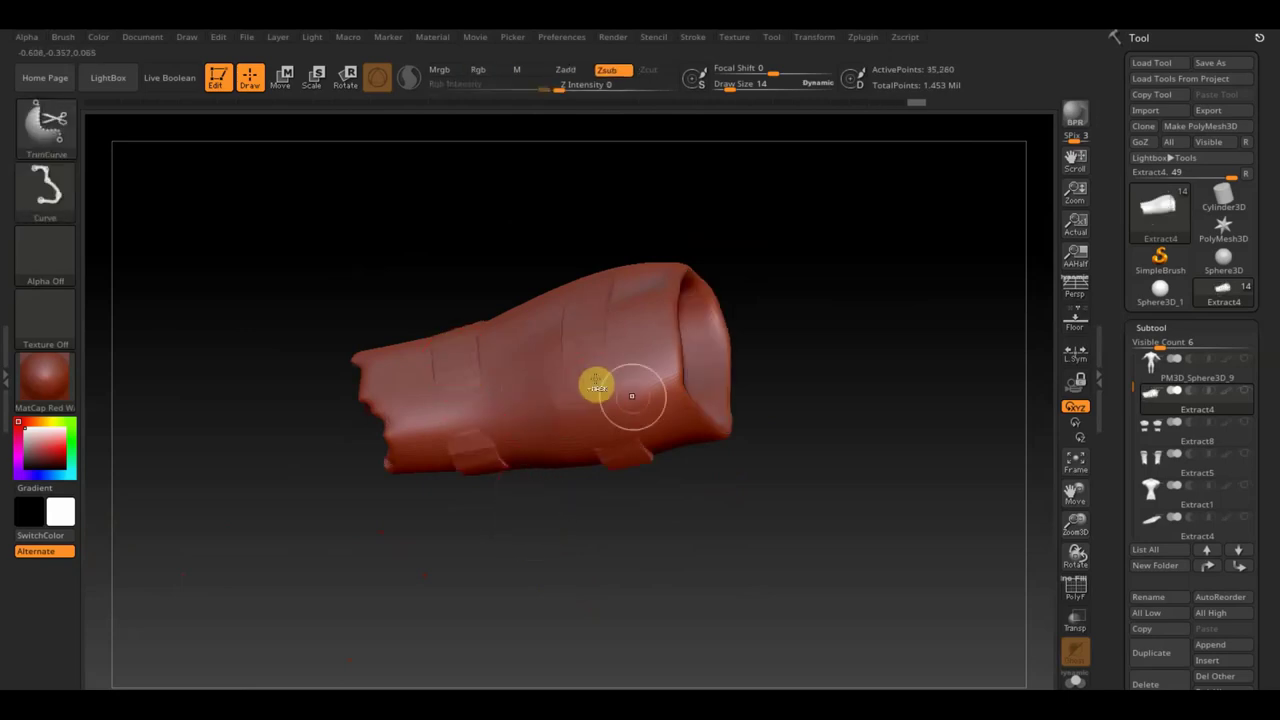
{"action": "left_click", "coordinate": [658, 375], "text": "ctrl+shift"}
{"action": "left_click", "coordinate": [658, 375], "text": "ctrl+shift"}
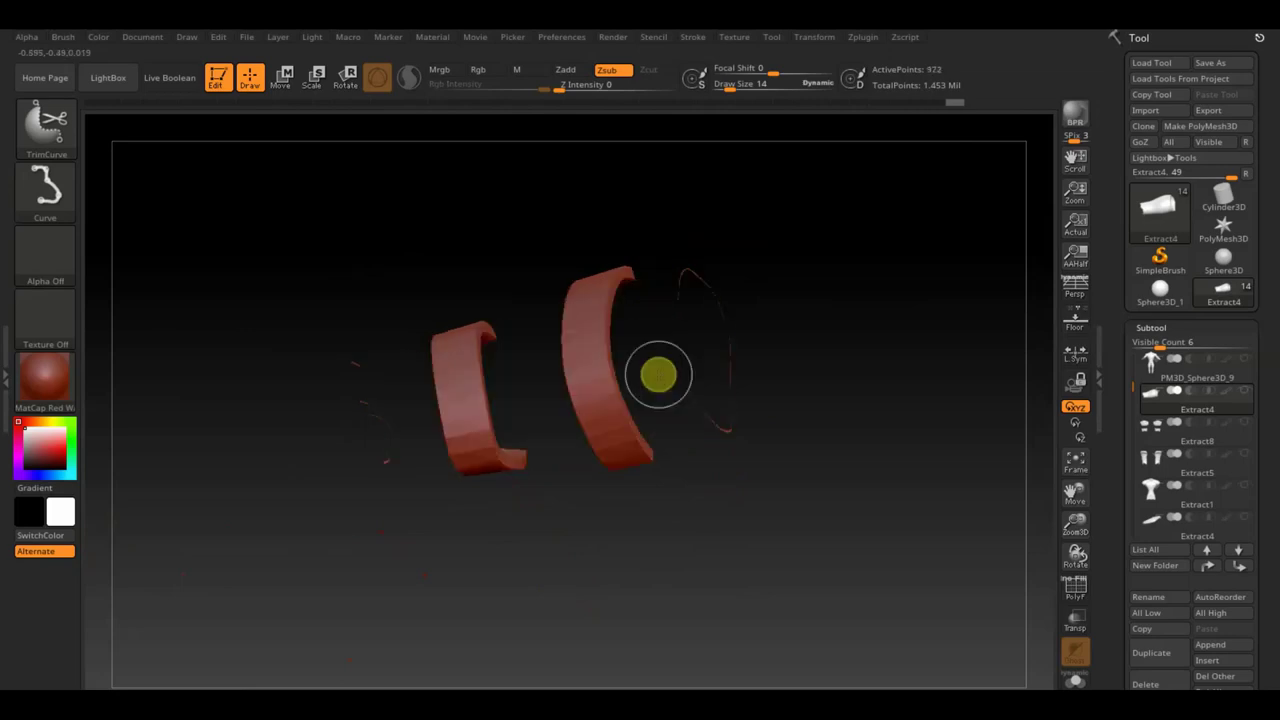
{"action": "left_click", "coordinate": [681, 371], "text": "ctrl+shift"}
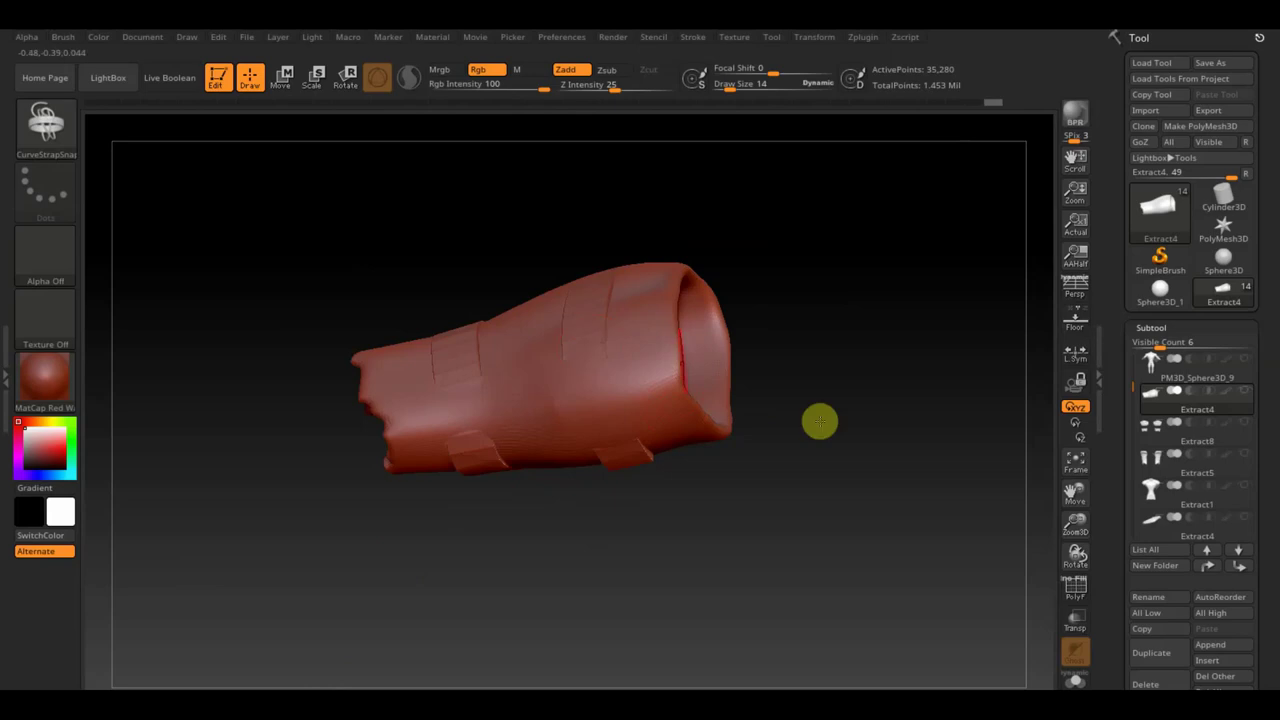
Step: Turn on the PolyF wireframe and view the shell, then the interior and straps, separately
{"action": "left_click", "coordinate": [1075, 590]}
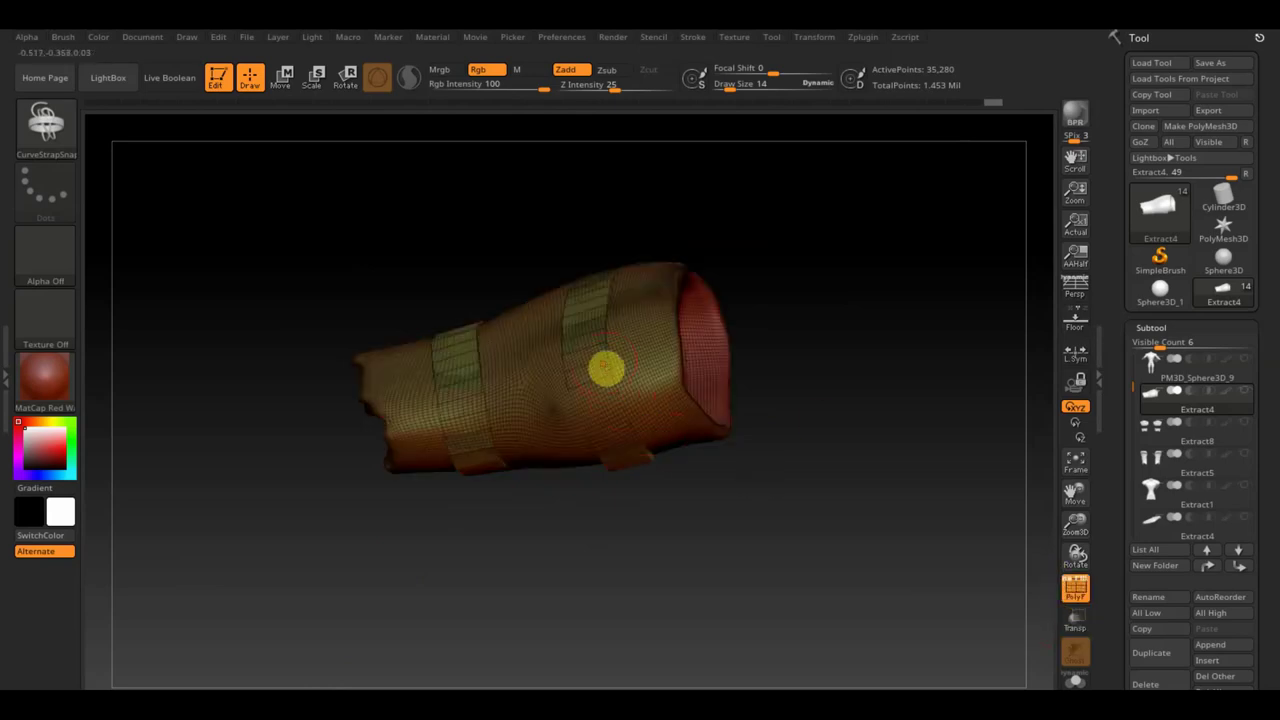
{"action": "left_click", "coordinate": [589, 349], "text": "ctrl+shift"}
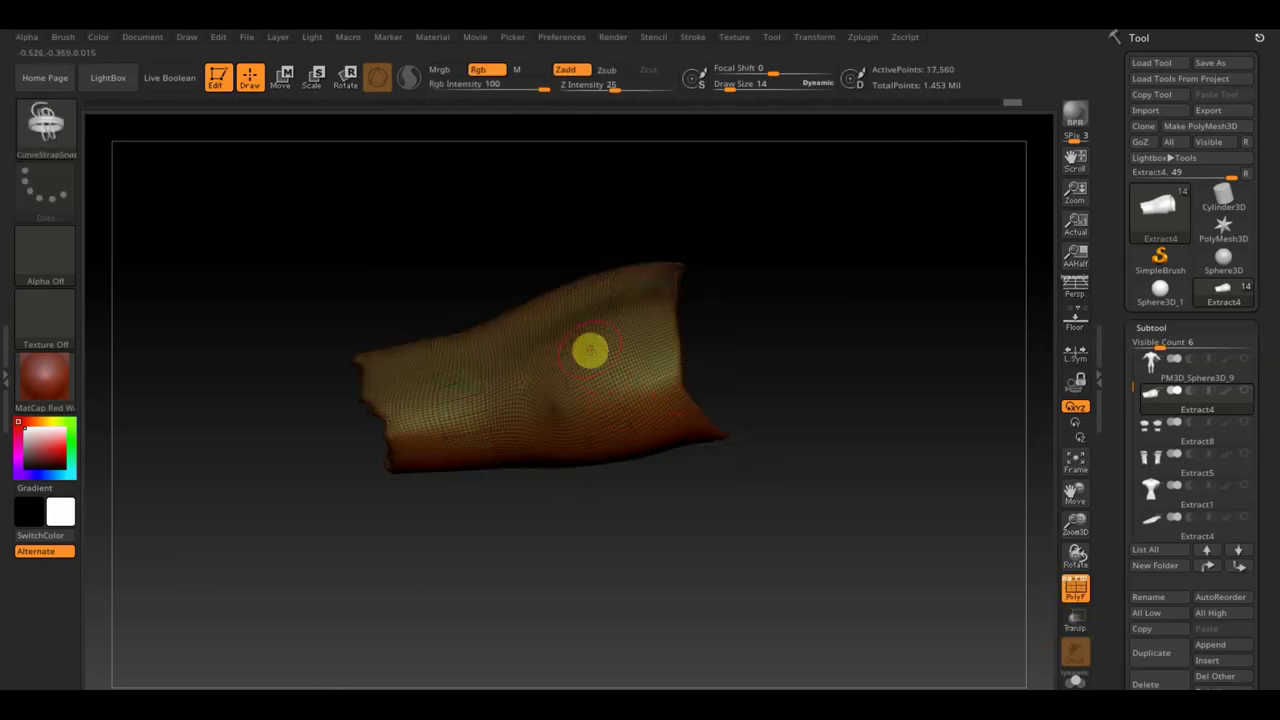
{"action": "left_click", "coordinate": [587, 362], "text": "ctrl+shift"}
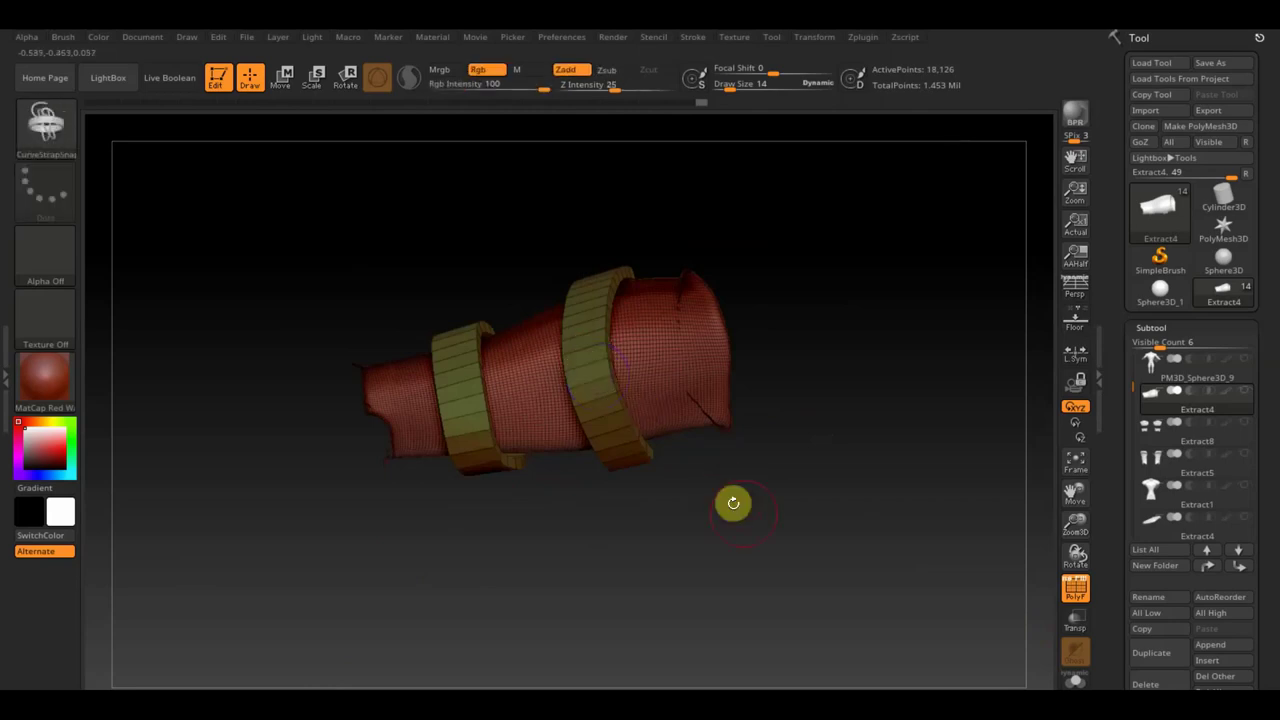
{"action": "left_click", "coordinate": [740, 512], "text": "ctrl+shift"}
{"action": "mouse_move", "coordinate": [745, 511]}
{"action": "left_mouse_down"}
{"action": "mouse_move", "coordinate": [776, 505]}
{"action": "mouse_move", "coordinate": [749, 509]}
{"action": "left_mouse_up"}
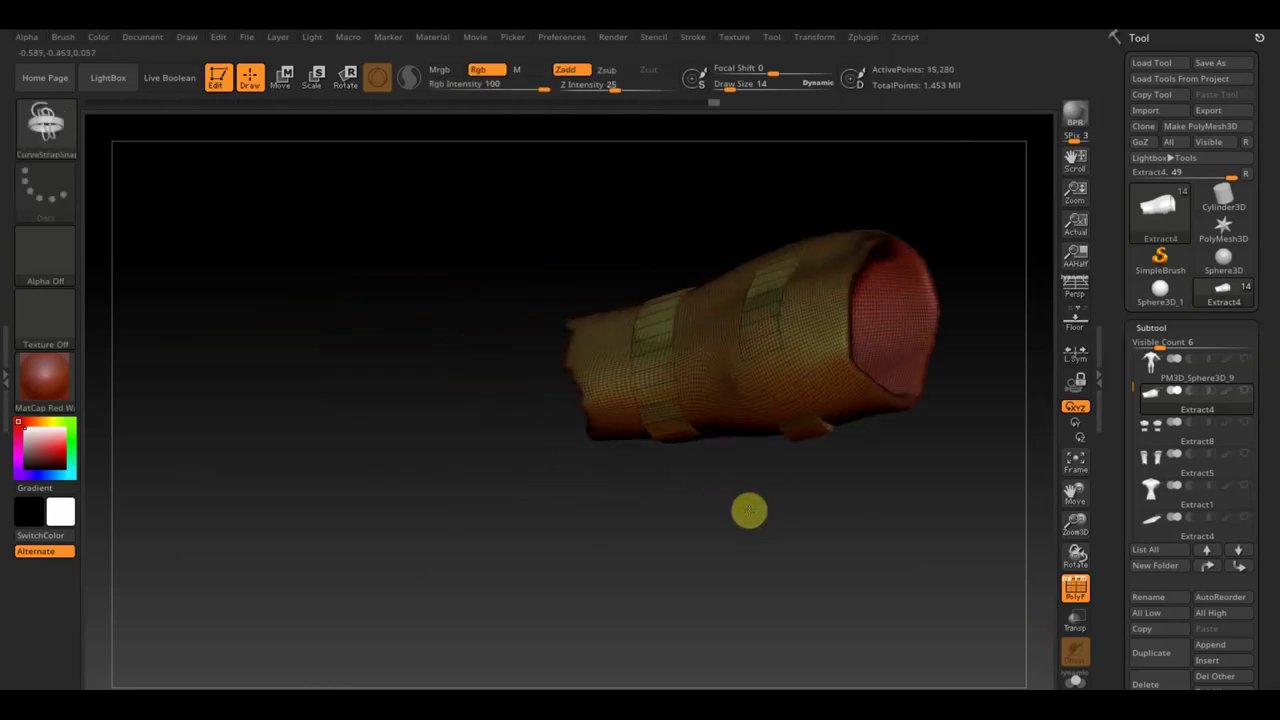
Step: Compare the red inner mesh, banded outer shell and strap rings, then show the complete bracer
{"action": "left_click", "coordinate": [900, 312], "text": "ctrl+shift"}
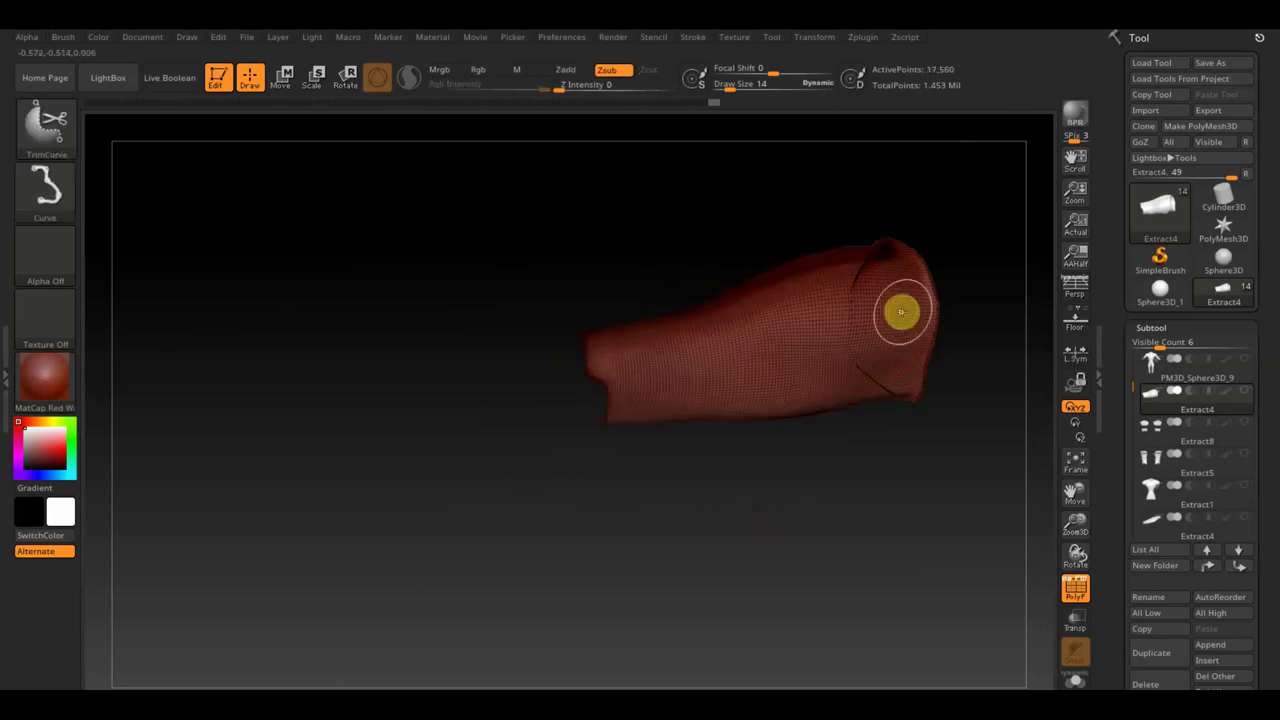
{"action": "left_click", "coordinate": [900, 312], "text": "ctrl+shift"}
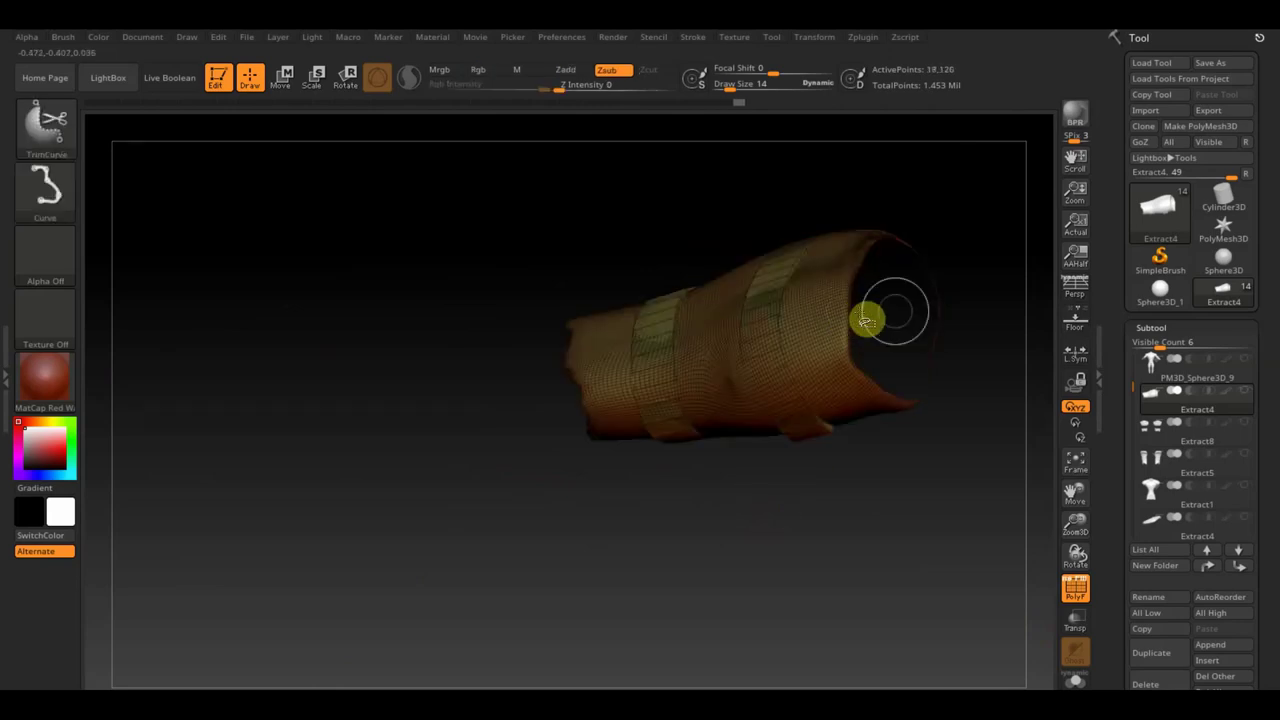
{"action": "left_click", "coordinate": [875, 312], "text": "ctrl+shift"}
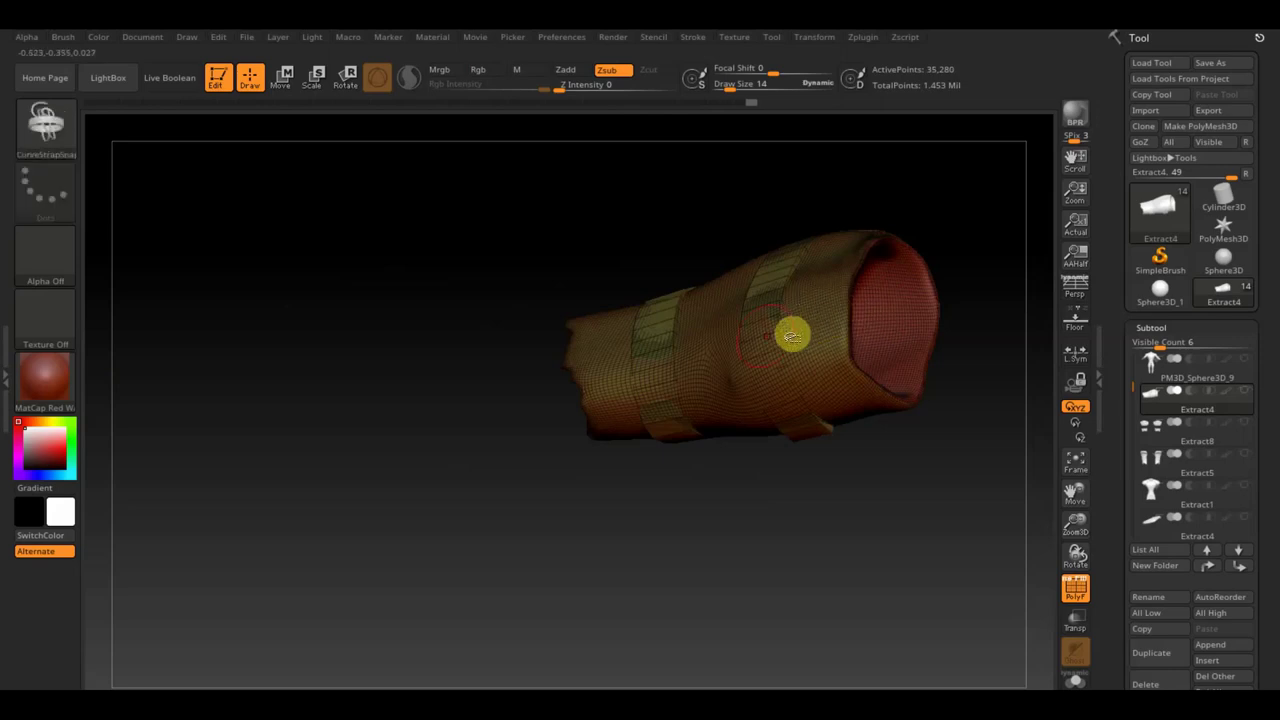
{"action": "left_click", "coordinate": [755, 331], "text": "ctrl+shift"}
{"action": "left_click", "coordinate": [755, 331], "text": "ctrl+shift"}
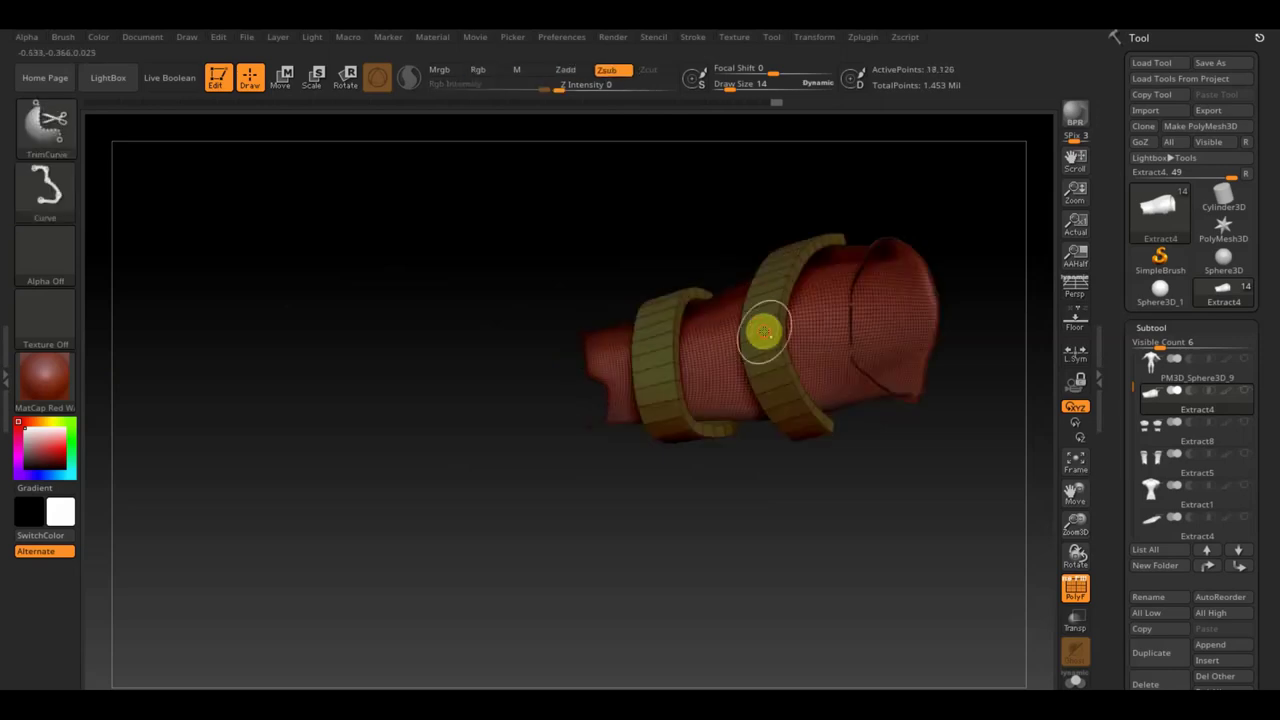
{"action": "left_click_drag", "start_coordinate": [797, 386], "coordinate": [860, 474]}
{"action": "left_click", "coordinate": [875, 499], "text": "ctrl+shift"}
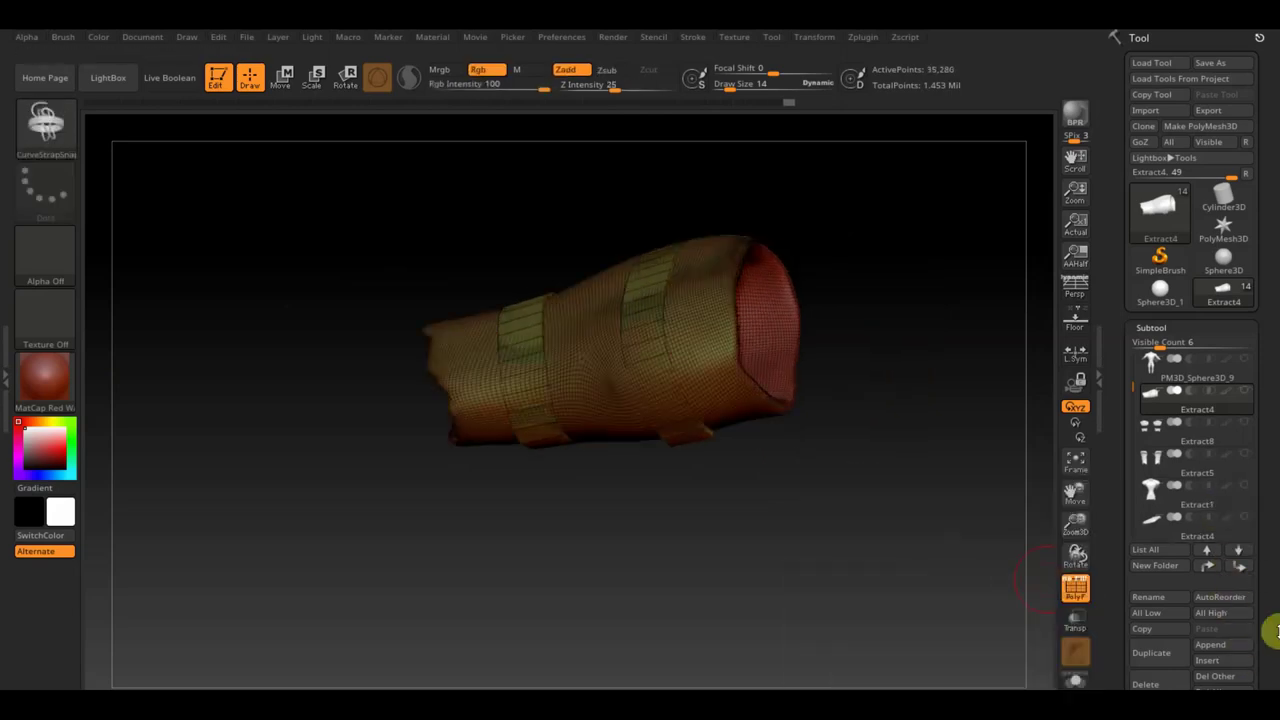
{"action": "scroll", "coordinate": [1268, 600], "scroll_direction": "down", "scroll_amount": 4}
{"action": "scroll", "coordinate": [1266, 580], "scroll_direction": "down", "scroll_amount": 1}
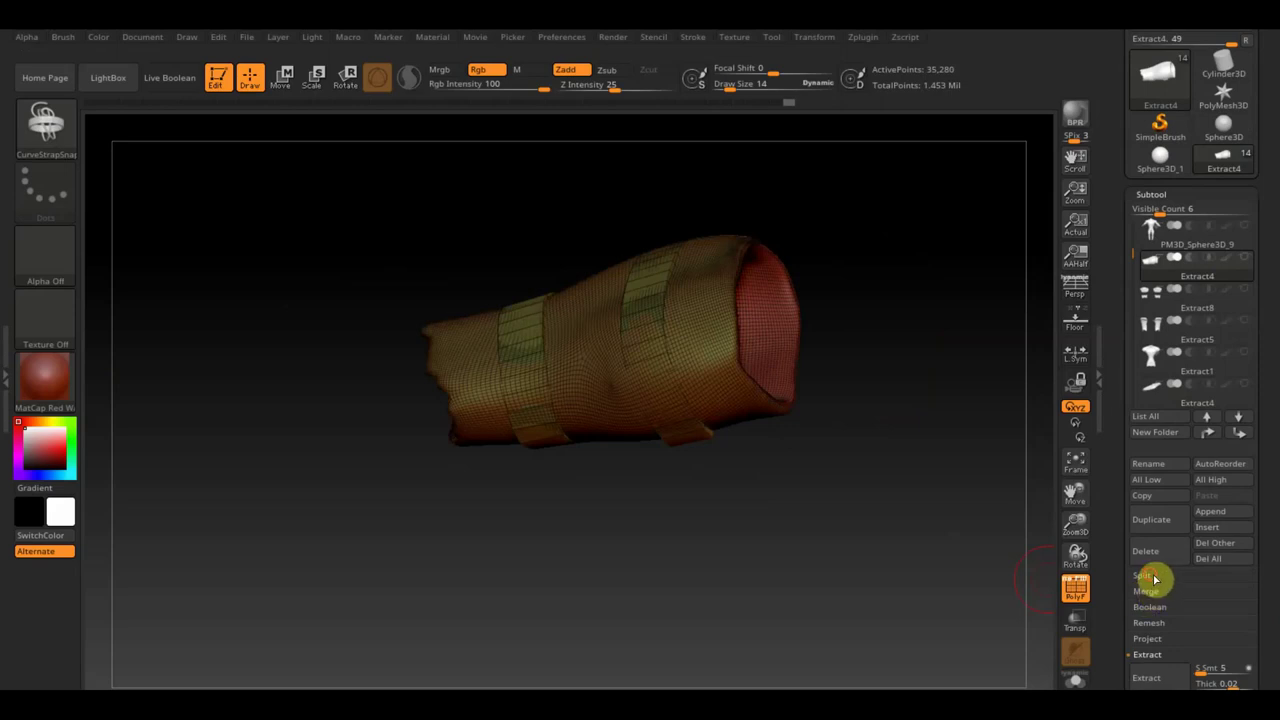
Step: Split the bracer into separate subtools by polygroup with Groups Split
{"action": "left_click", "coordinate": [1152, 577]}
{"action": "left_click", "coordinate": [1229, 592]}
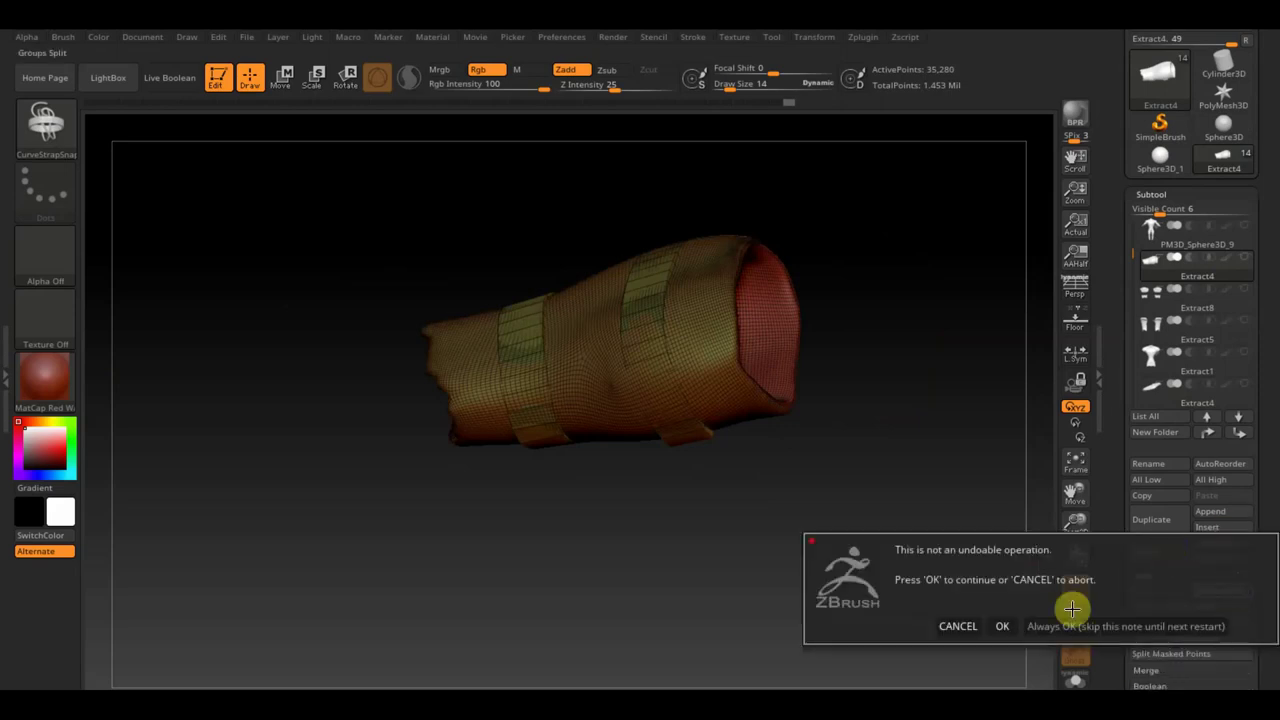
{"action": "left_click", "coordinate": [1003, 625]}
{"action": "mouse_move", "coordinate": [1157, 287]}
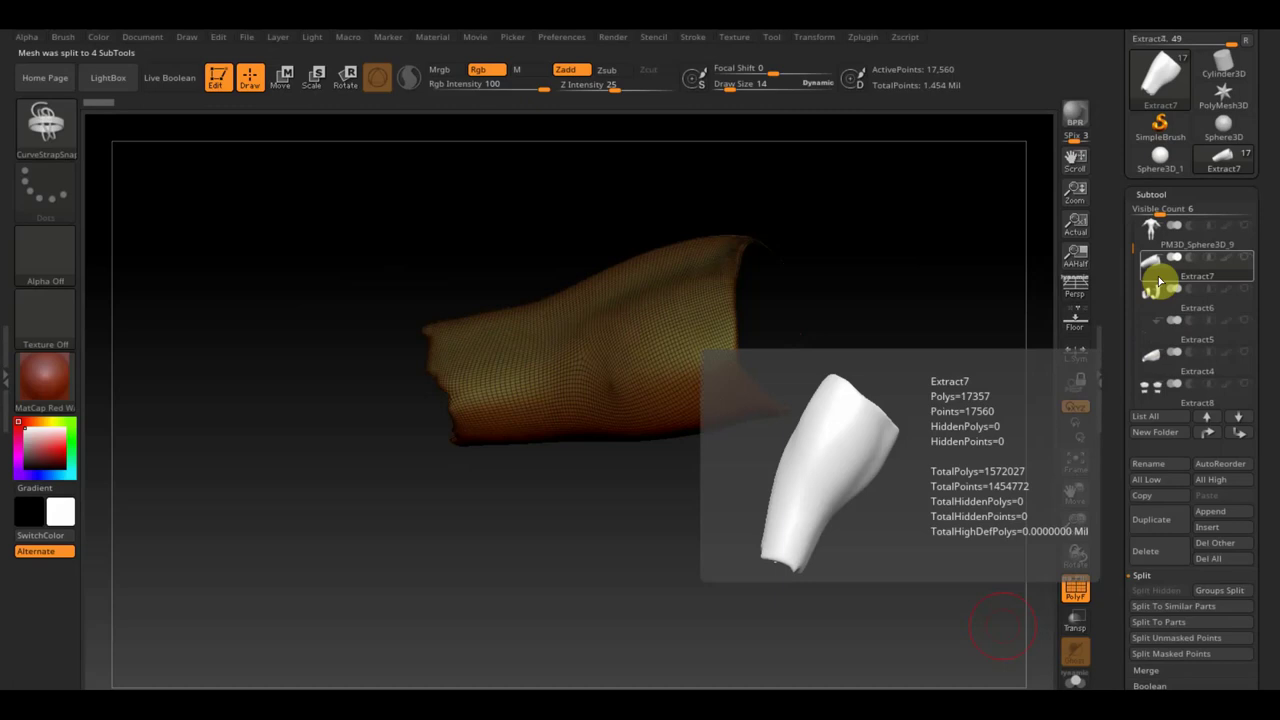
Step: Move Extract7 down a slot and MergeDown two subtools into a 35,372-point shell
{"action": "left_click", "coordinate": [1238, 416]}
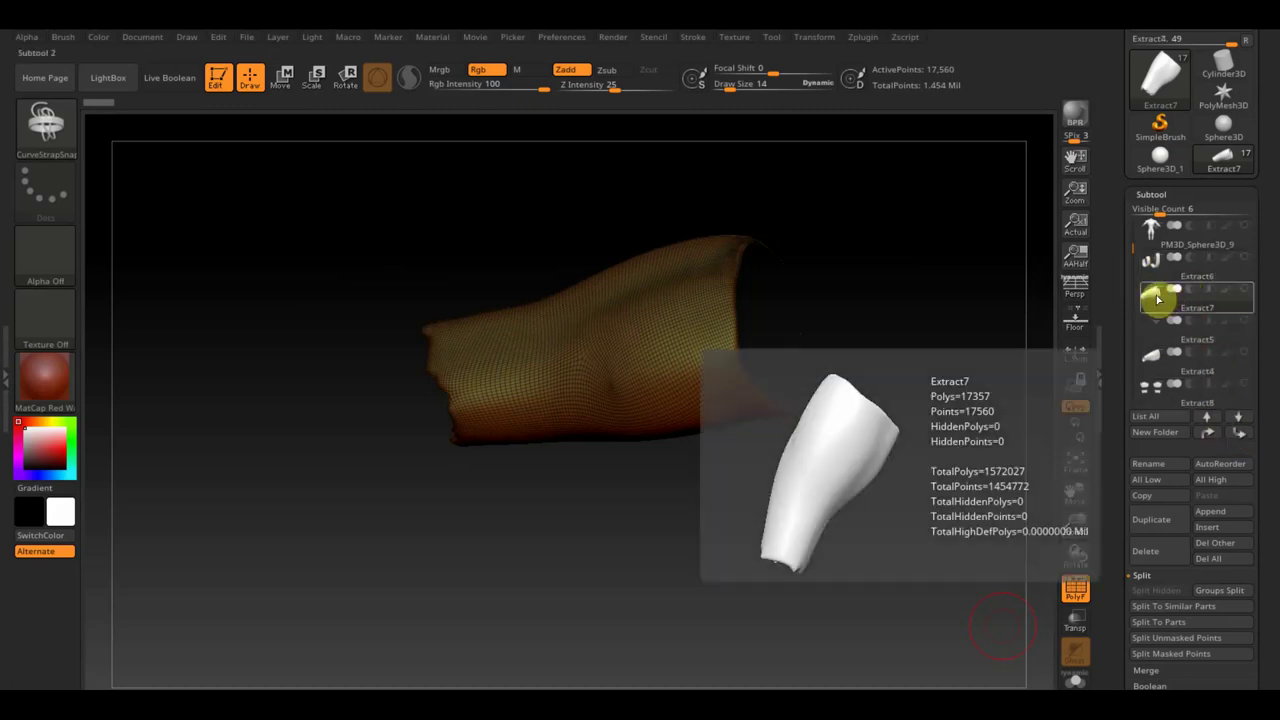
{"action": "left_click", "coordinate": [1152, 330]}
{"action": "left_click", "coordinate": [1156, 350]}
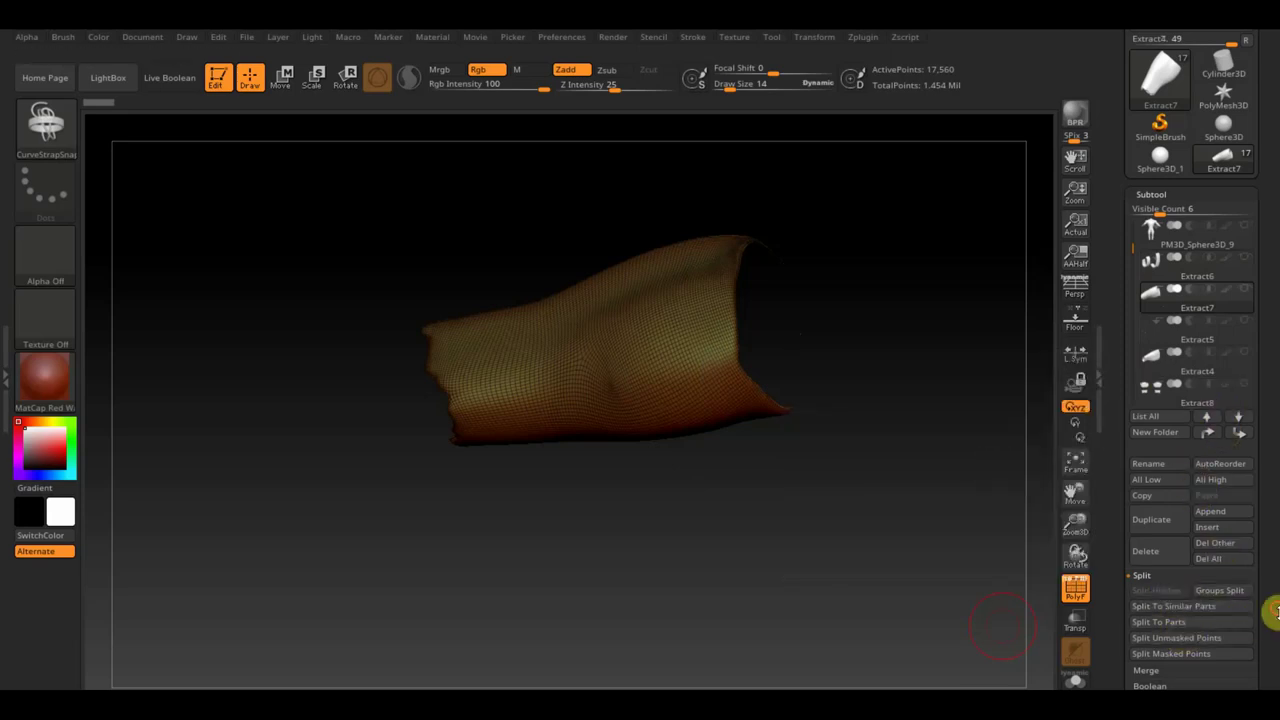
{"action": "scroll", "coordinate": [1271, 524], "scroll_direction": "down", "scroll_amount": 3}
{"action": "left_click", "coordinate": [1146, 528]}
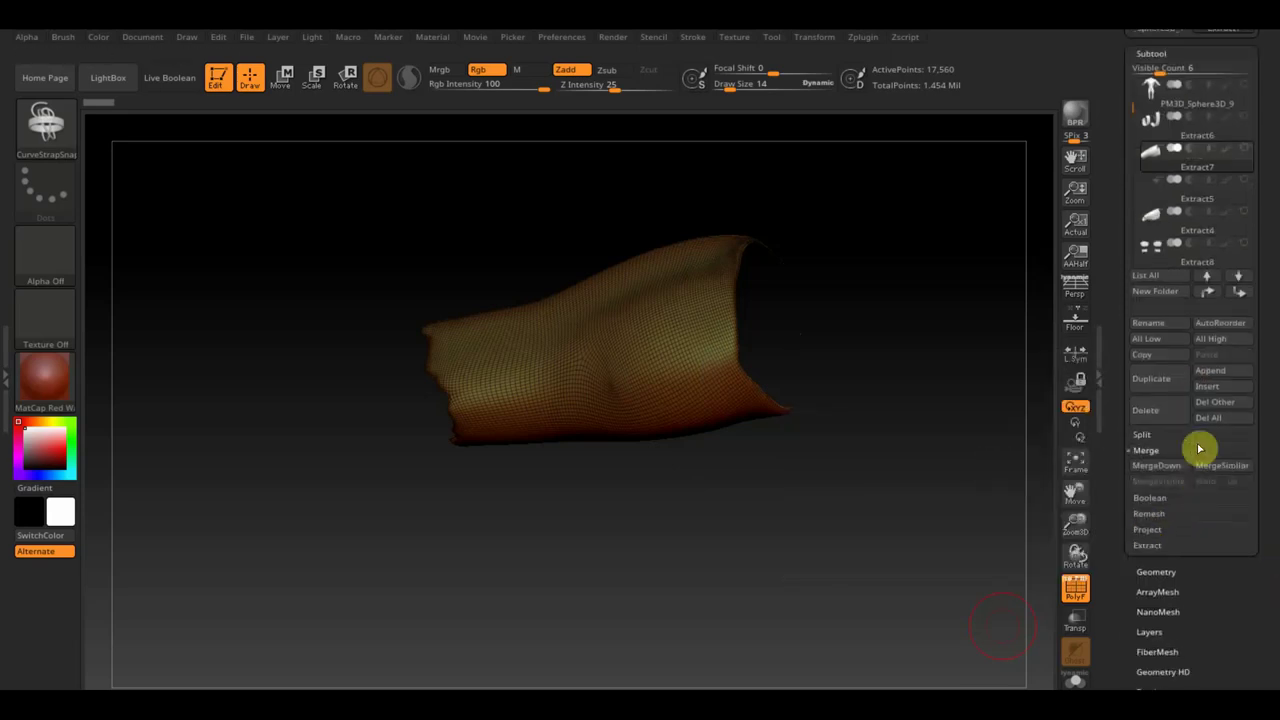
{"action": "left_click", "coordinate": [1158, 463]}
{"action": "left_click", "coordinate": [1053, 502]}
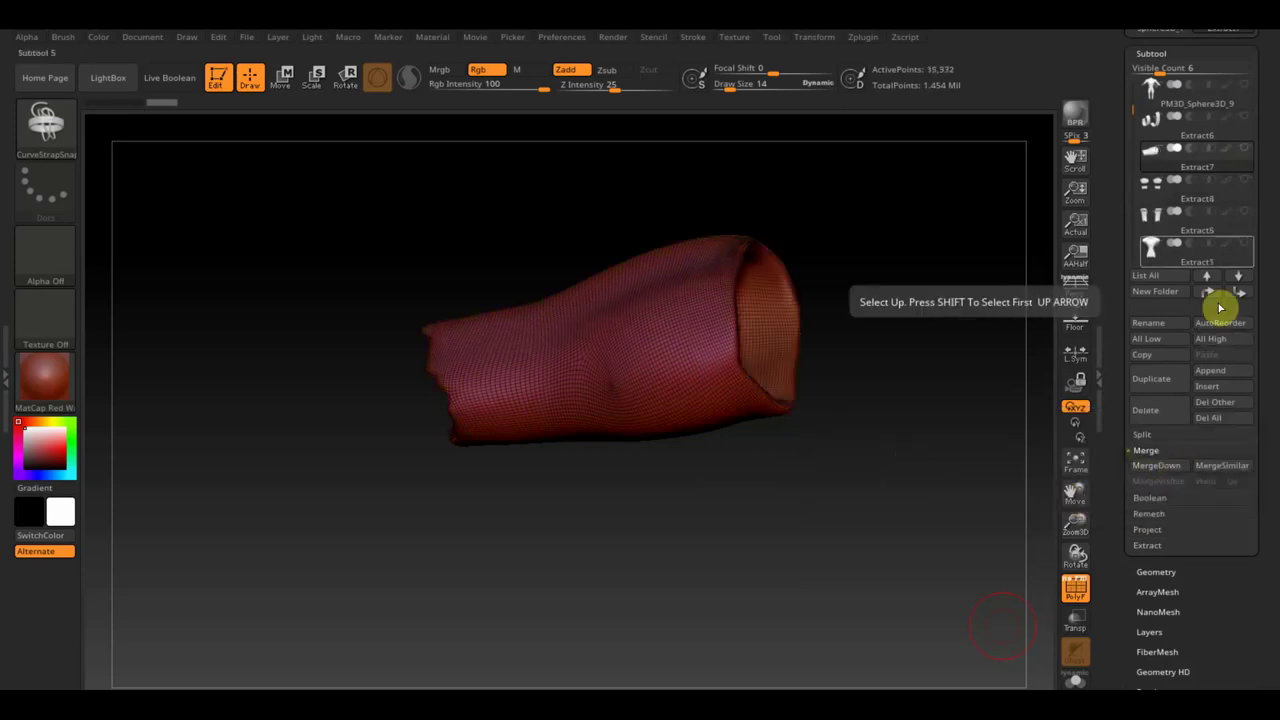
Step: Solo the Extract6 subtool to show only its two strap bands, and rotate to view them
{"action": "left_click", "coordinate": [1164, 184]}
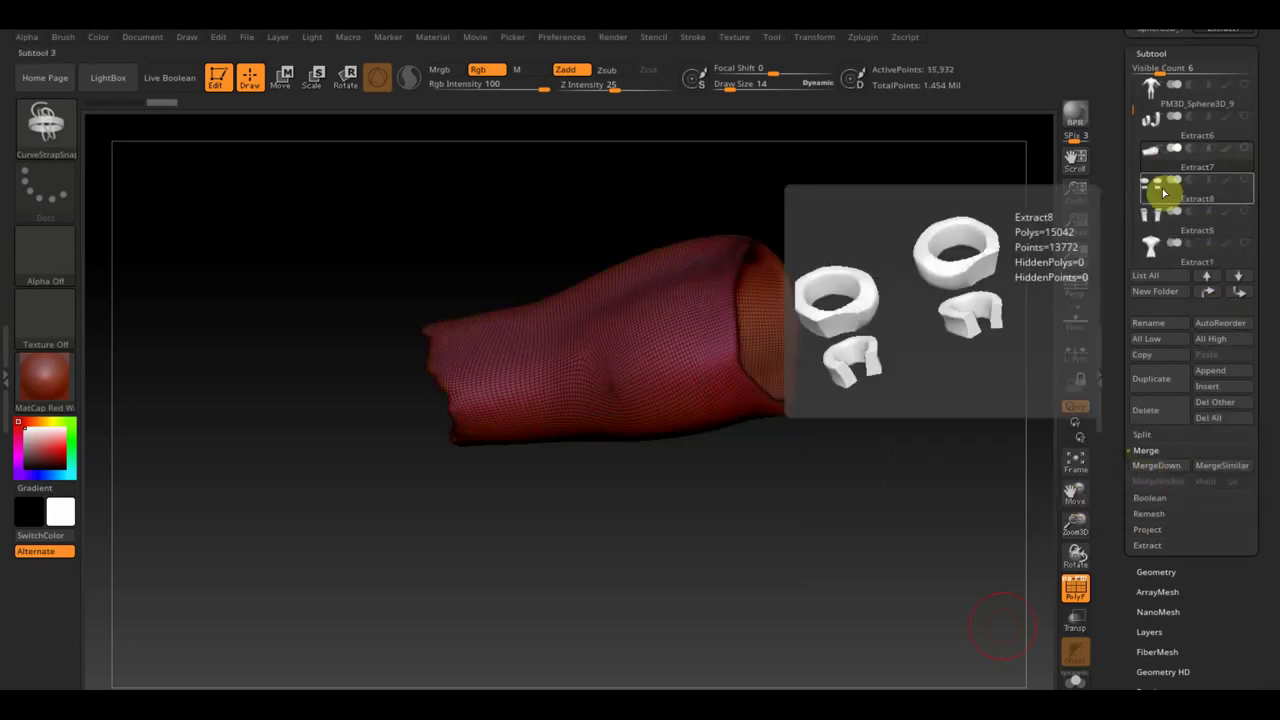
{"action": "left_click", "coordinate": [1155, 141]}
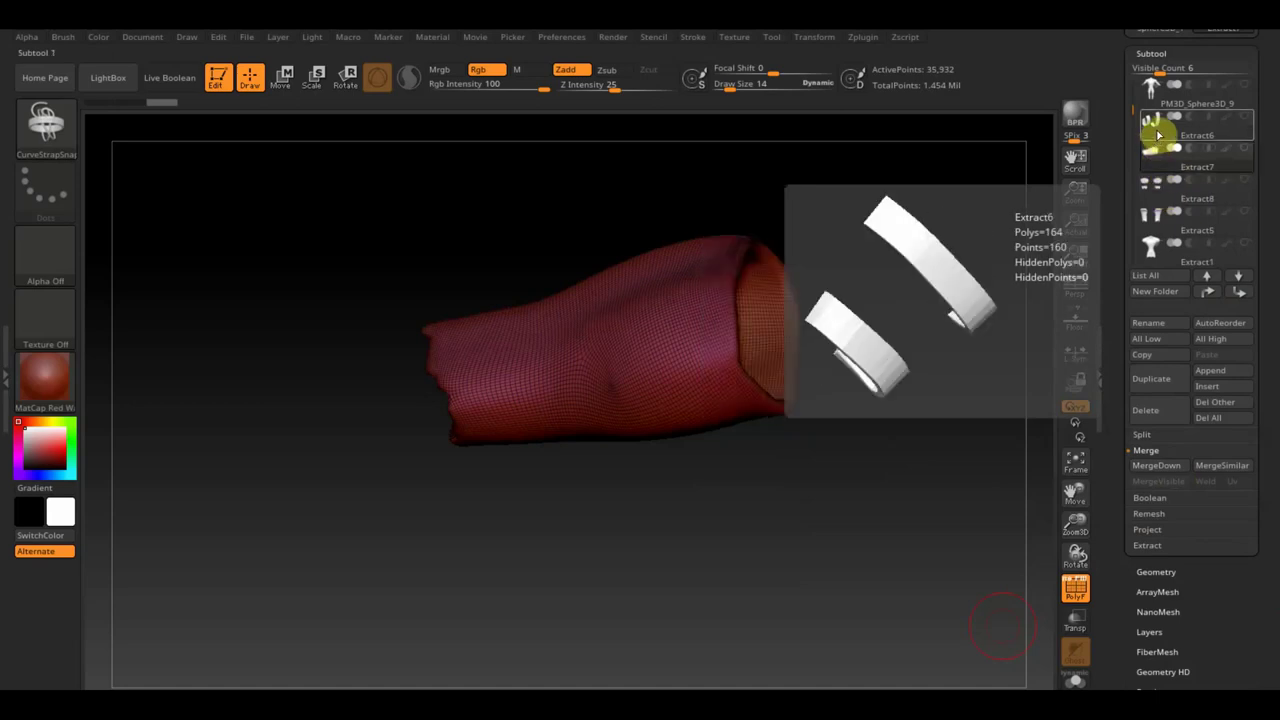
{"action": "left_click", "coordinate": [1160, 135]}
{"action": "mouse_move", "coordinate": [951, 314]}
{"action": "left_mouse_down"}
{"action": "mouse_move", "coordinate": [920, 361]}
{"action": "mouse_move", "coordinate": [986, 494]}
{"action": "mouse_move", "coordinate": [846, 446]}
{"action": "left_mouse_up"}
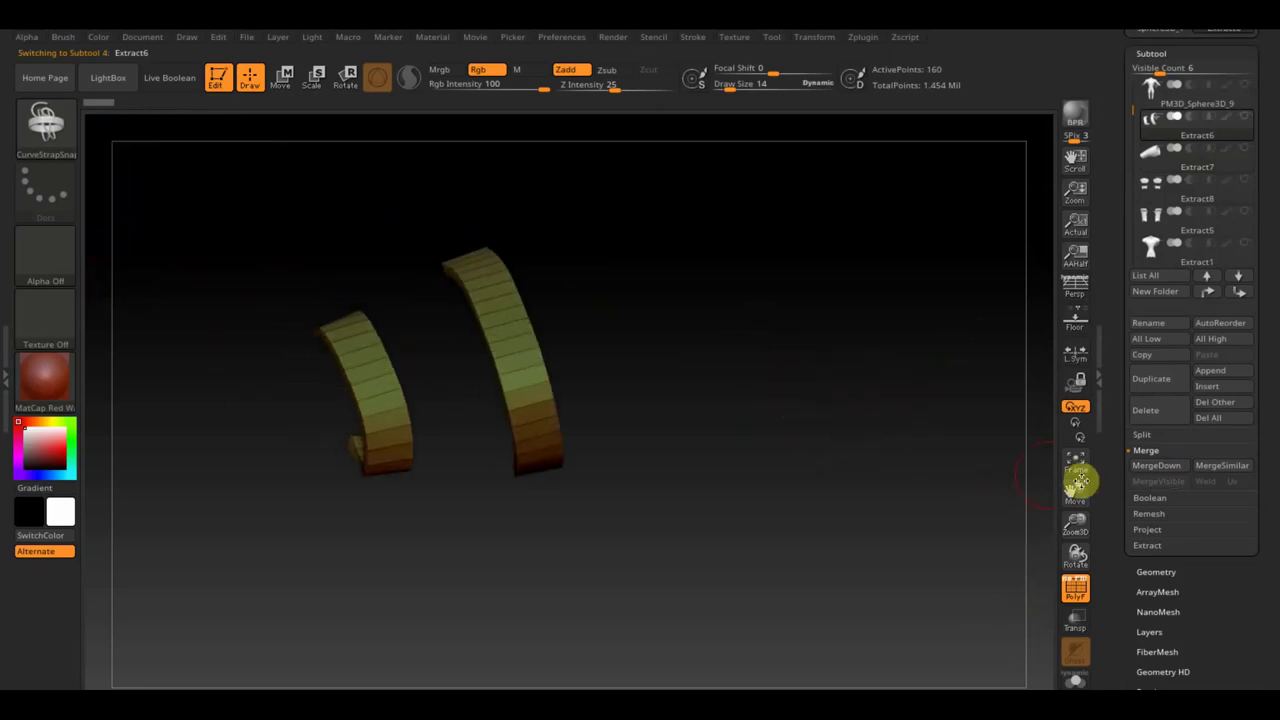
Step: Crease all edges of the Extract6 strap bands with CreaseAll
{"action": "left_click", "coordinate": [1160, 572]}
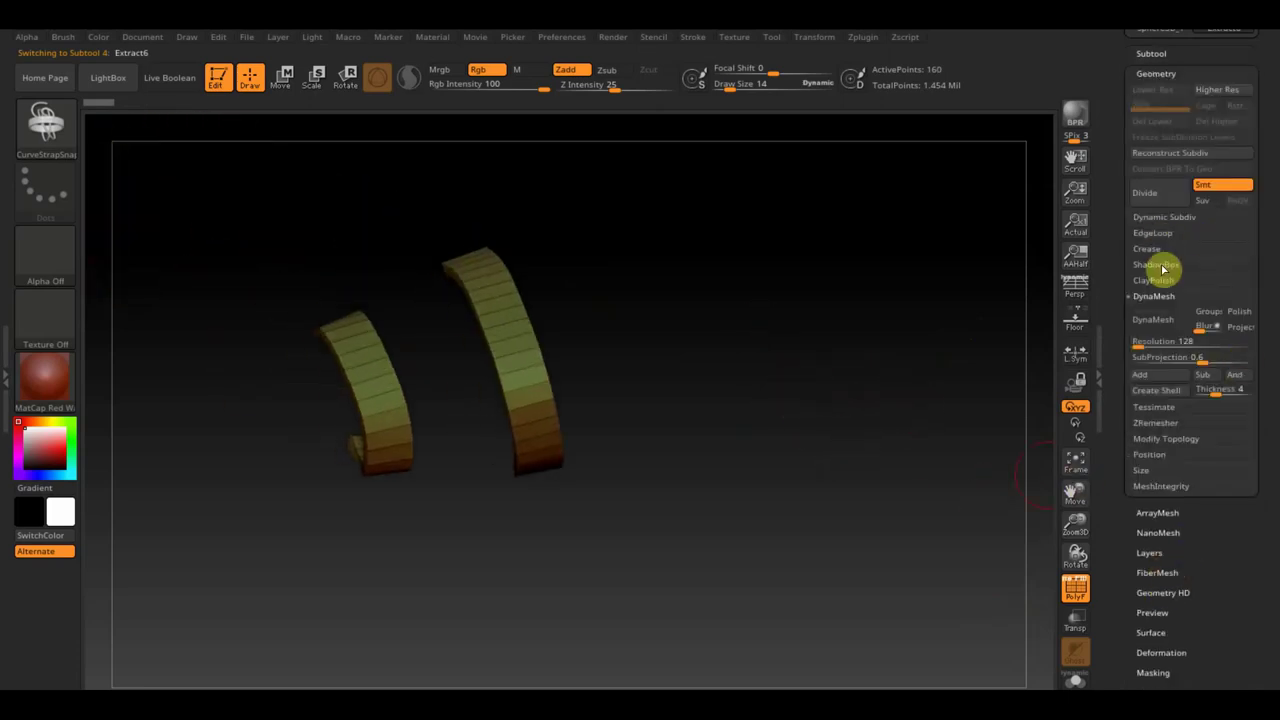
{"action": "left_click", "coordinate": [1152, 249]}
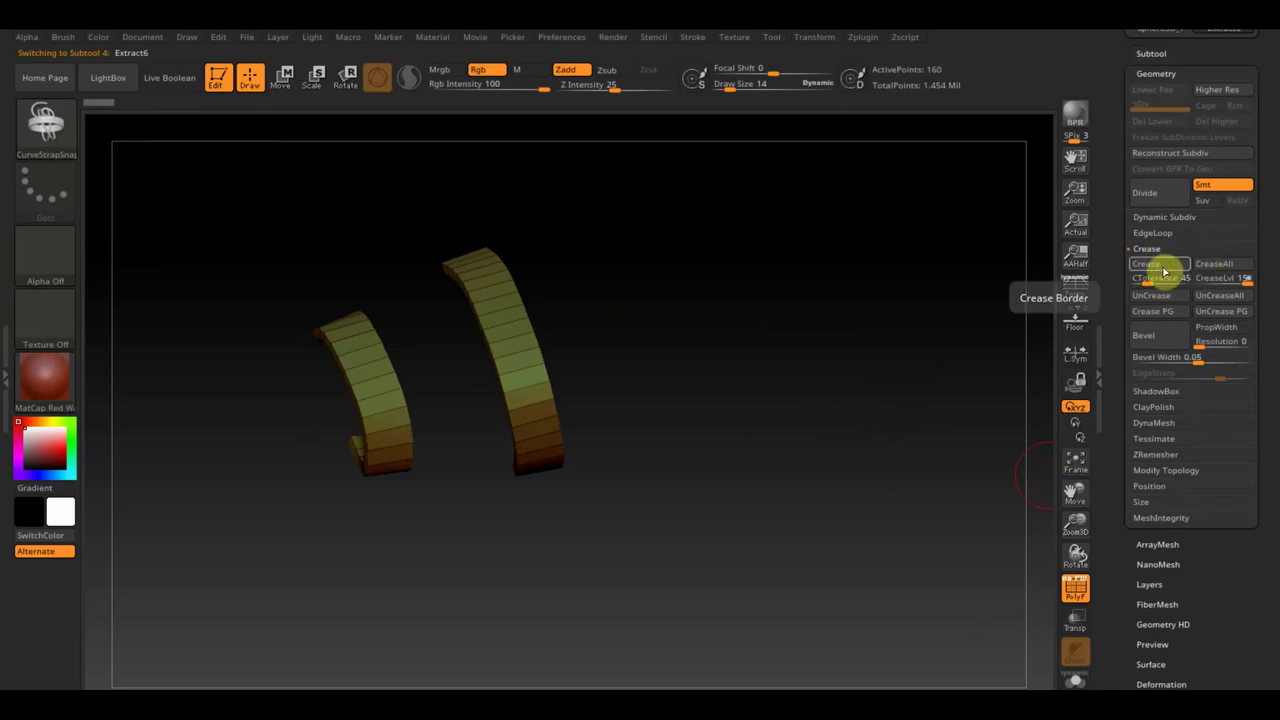
{"action": "left_click", "coordinate": [1211, 264]}
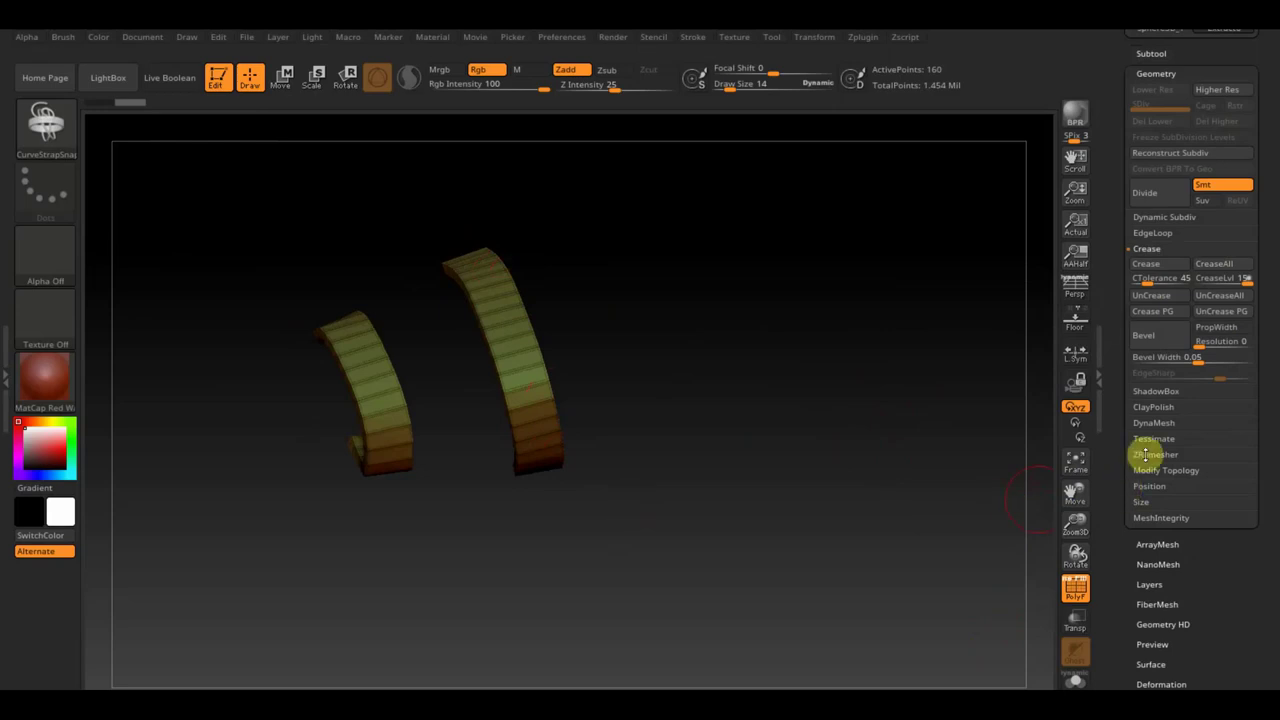
Step: DynaMesh the strap bands at resolution 1472 with Polish on, replacing a coarser first attempt
{"action": "left_click", "coordinate": [1165, 424]}
{"action": "left_click", "coordinate": [1163, 318]}
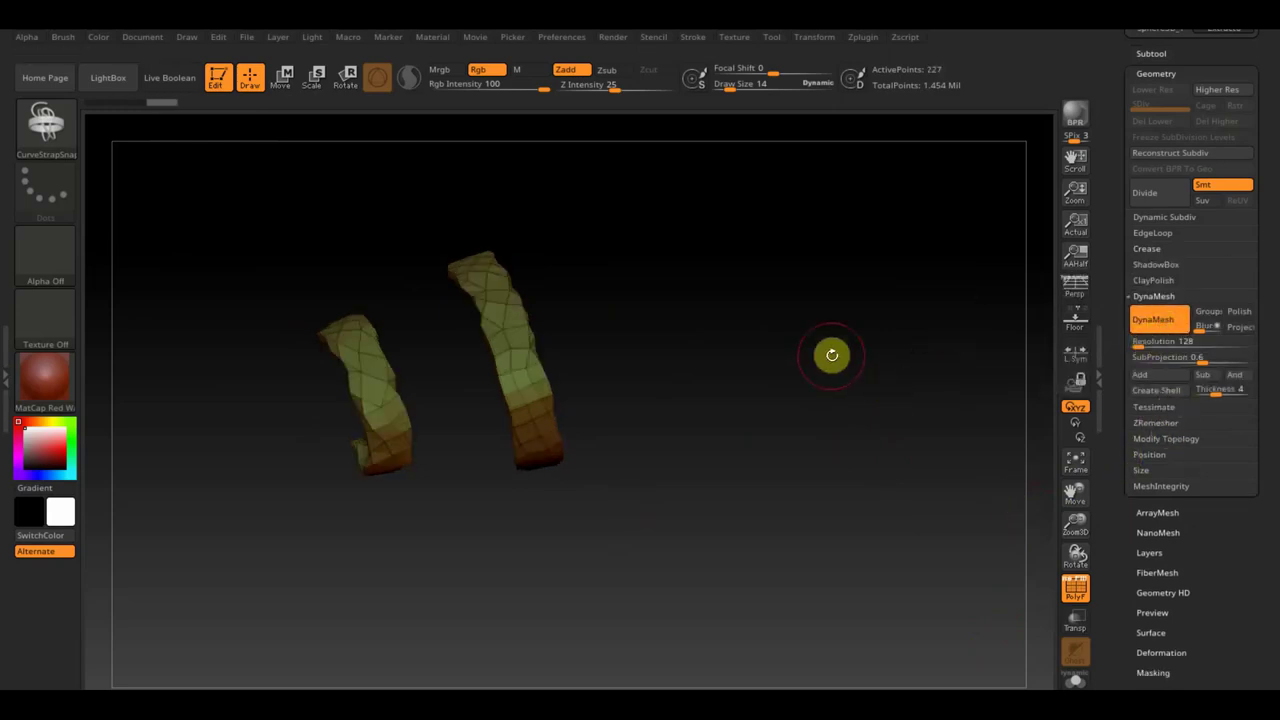
{"action": "key", "text": "ctrl+z"}
{"action": "left_click", "coordinate": [1167, 342]}
{"action": "type", "text": "1256"}
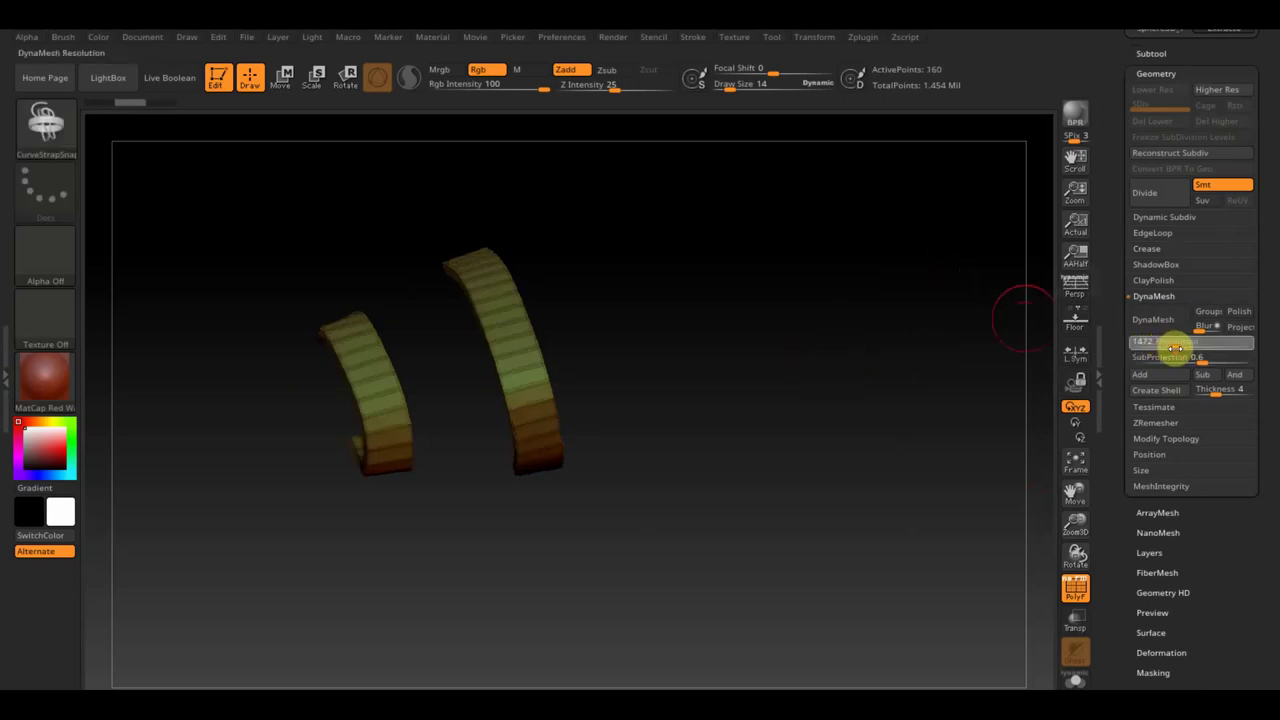
{"action": "key", "text": "Return"}
{"action": "left_click", "coordinate": [1236, 312]}
{"action": "left_click", "coordinate": [1162, 318]}
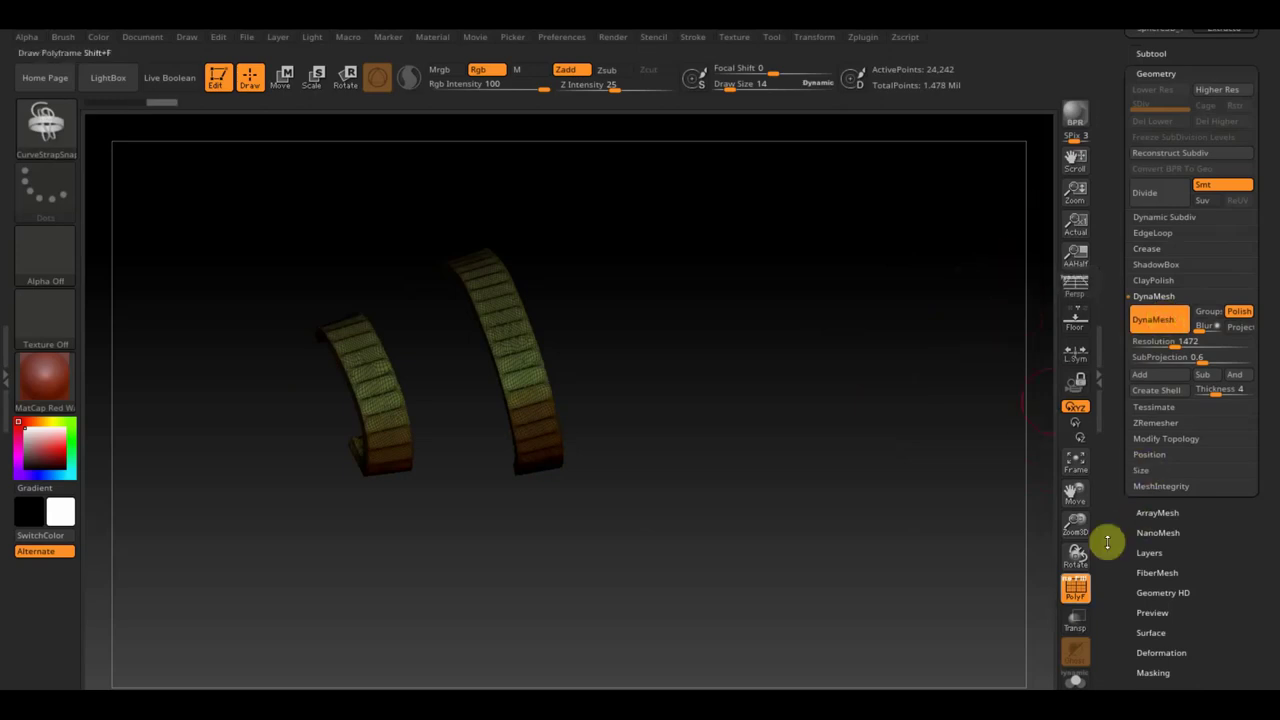
Step: Turn off the PolyF wireframe, reposition the bands, and make Extract7 the active subtool
{"action": "left_click", "coordinate": [1076, 590]}
{"action": "mouse_move", "coordinate": [942, 570]}
{"action": "left_mouse_down"}
{"action": "mouse_move", "coordinate": [840, 489]}
{"action": "mouse_move", "coordinate": [865, 490]}
{"action": "left_mouse_up"}
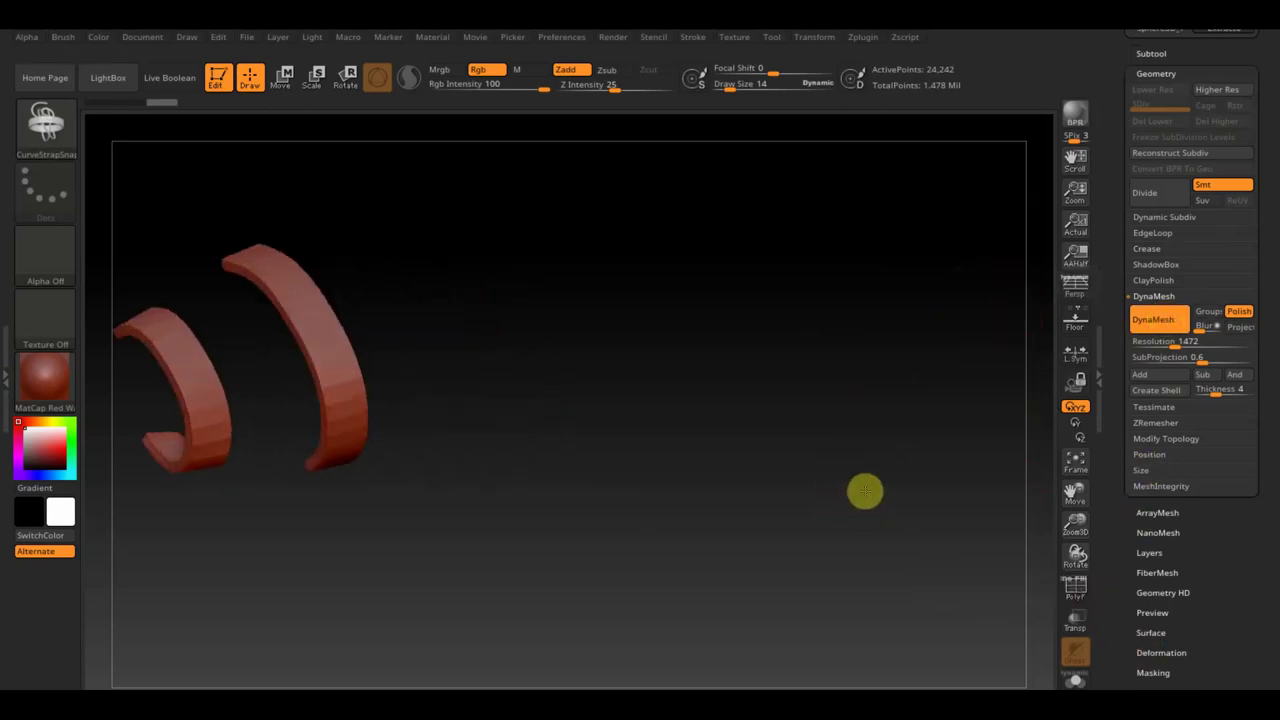
{"action": "left_click", "coordinate": [1160, 52]}
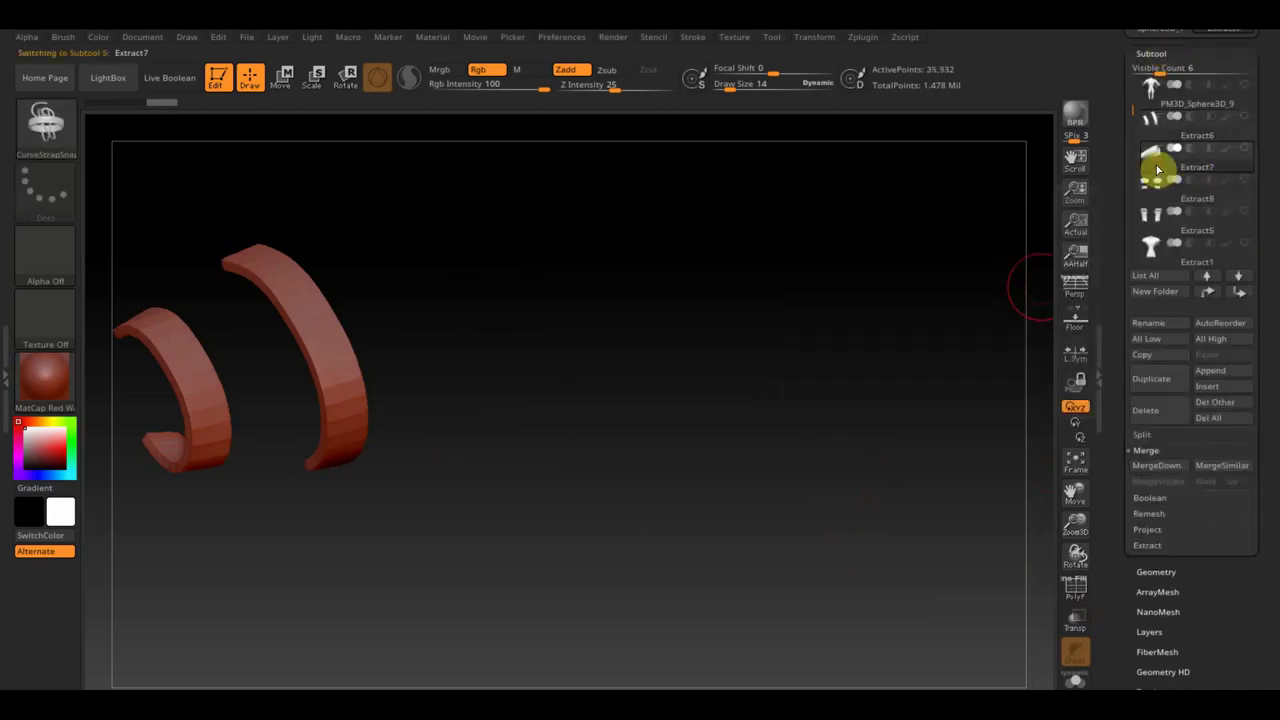
{"action": "left_click", "coordinate": [1203, 160]}
Step: Turn the Extract7 tube side-on and switch to the MaskPen brush with Ctrl
{"action": "mouse_move", "coordinate": [1160, 172]}
{"action": "left_click_drag", "start_coordinate": [726, 477], "coordinate": [894, 474], "text": "alt"}
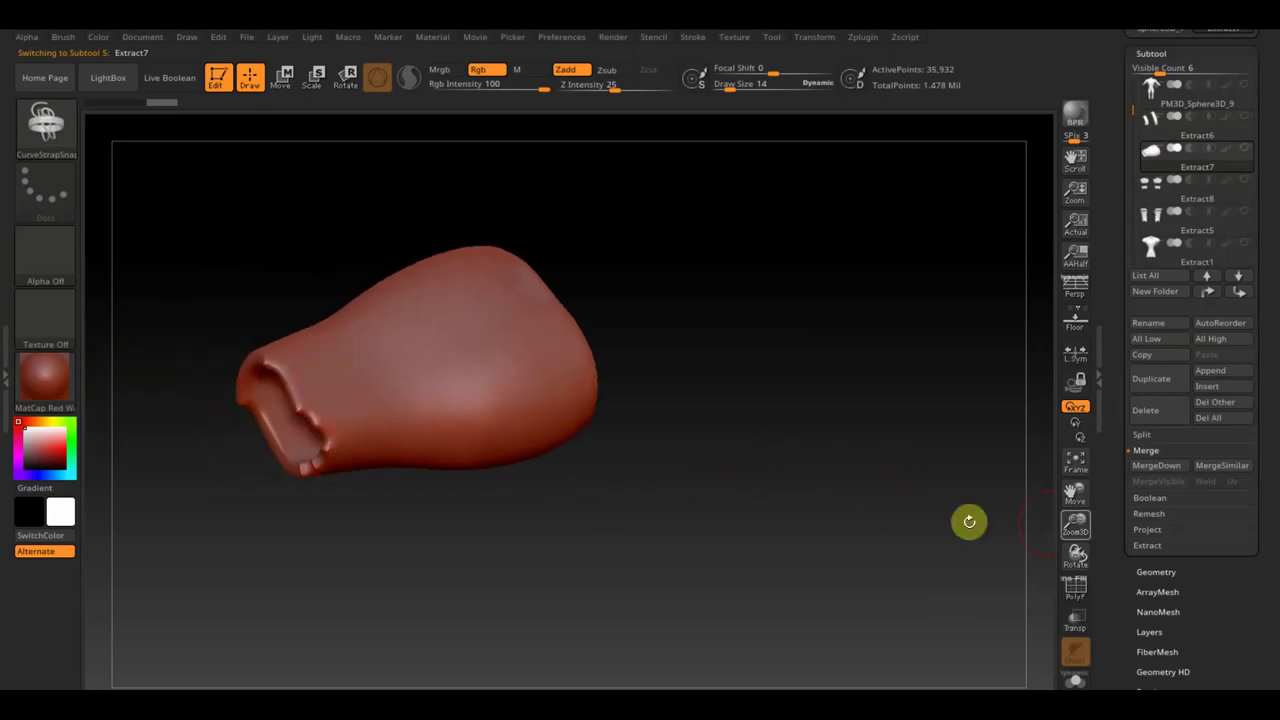
{"action": "left_click", "coordinate": [1160, 572]}
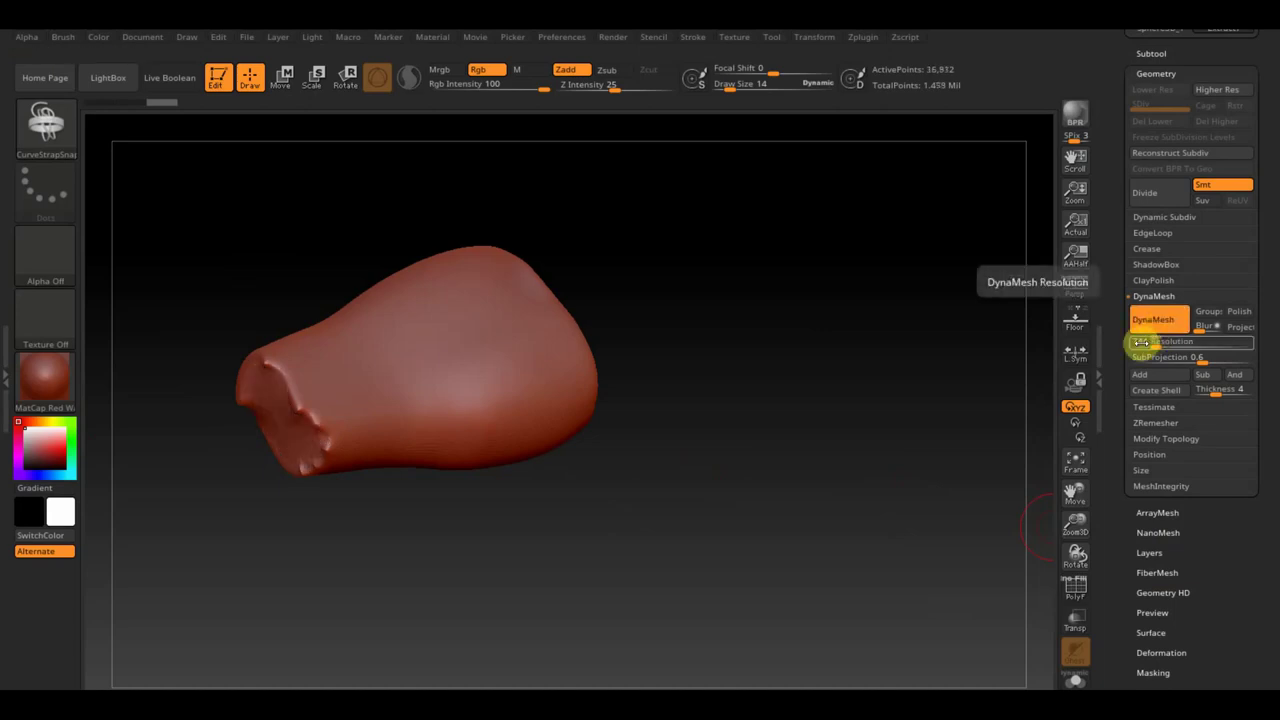
{"action": "mouse_move", "coordinate": [774, 429]}
{"action": "left_mouse_down", "text": "alt"}
{"action": "mouse_move", "coordinate": [463, 446]}
{"action": "mouse_move", "coordinate": [340, 429]}
{"action": "left_mouse_up", "text": "alt"}
{"action": "mouse_move", "coordinate": [803, 408]}
{"action": "left_mouse_down"}
{"action": "mouse_move", "coordinate": [811, 437]}
{"action": "mouse_move", "coordinate": [880, 431]}
{"action": "left_mouse_up"}
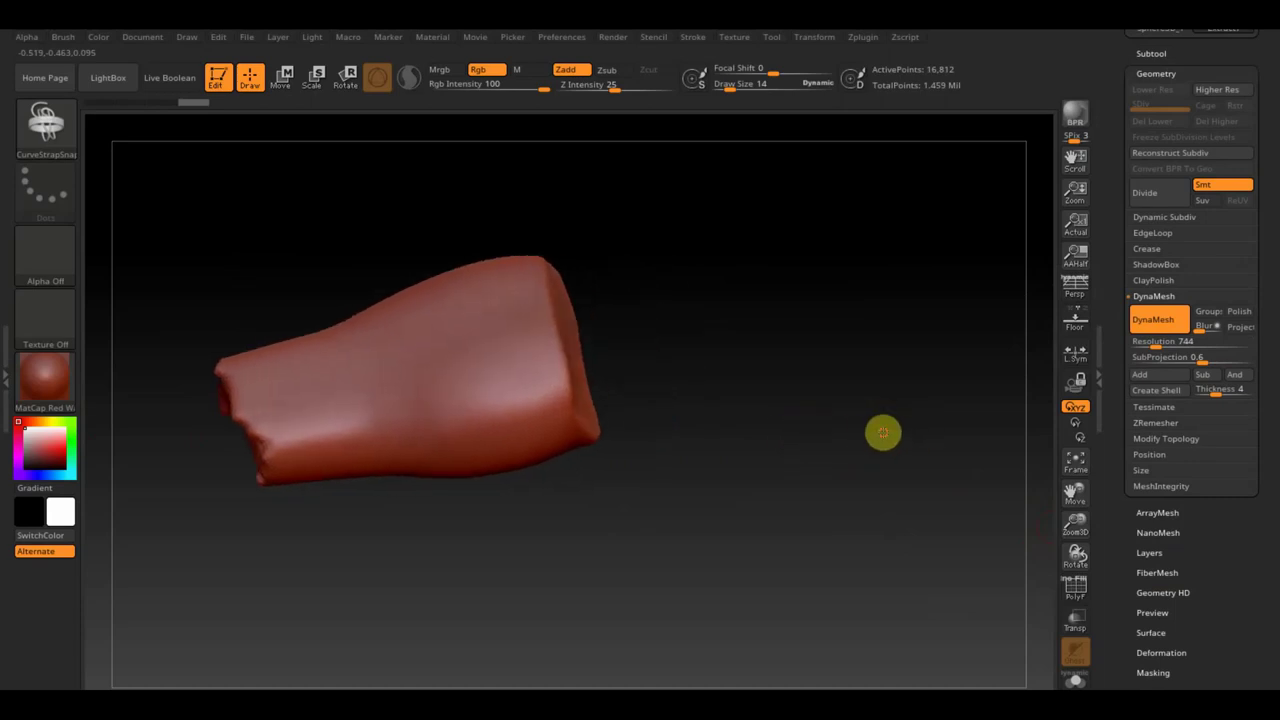
{"action": "key", "text": "ctrl"}
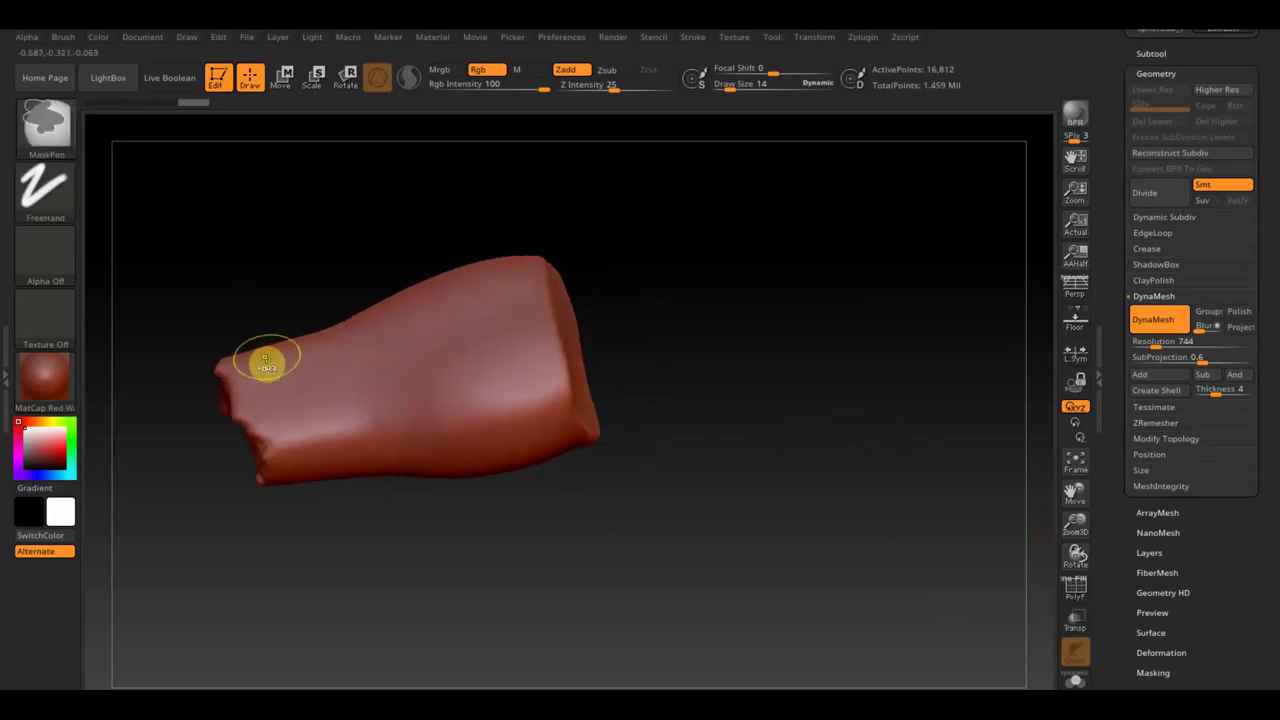
Step: Cut the ragged ends off the Extract7 tube with straight TrimCurve slices, leaving 13,183 points
{"action": "mouse_move", "coordinate": [346, 594]}
{"action": "left_mouse_down", "text": "ctrl+shift"}
{"action": "mouse_move", "coordinate": [226, 288]}
{"action": "mouse_move", "coordinate": [198, 290]}
{"action": "left_mouse_up", "text": "ctrl+shift"}
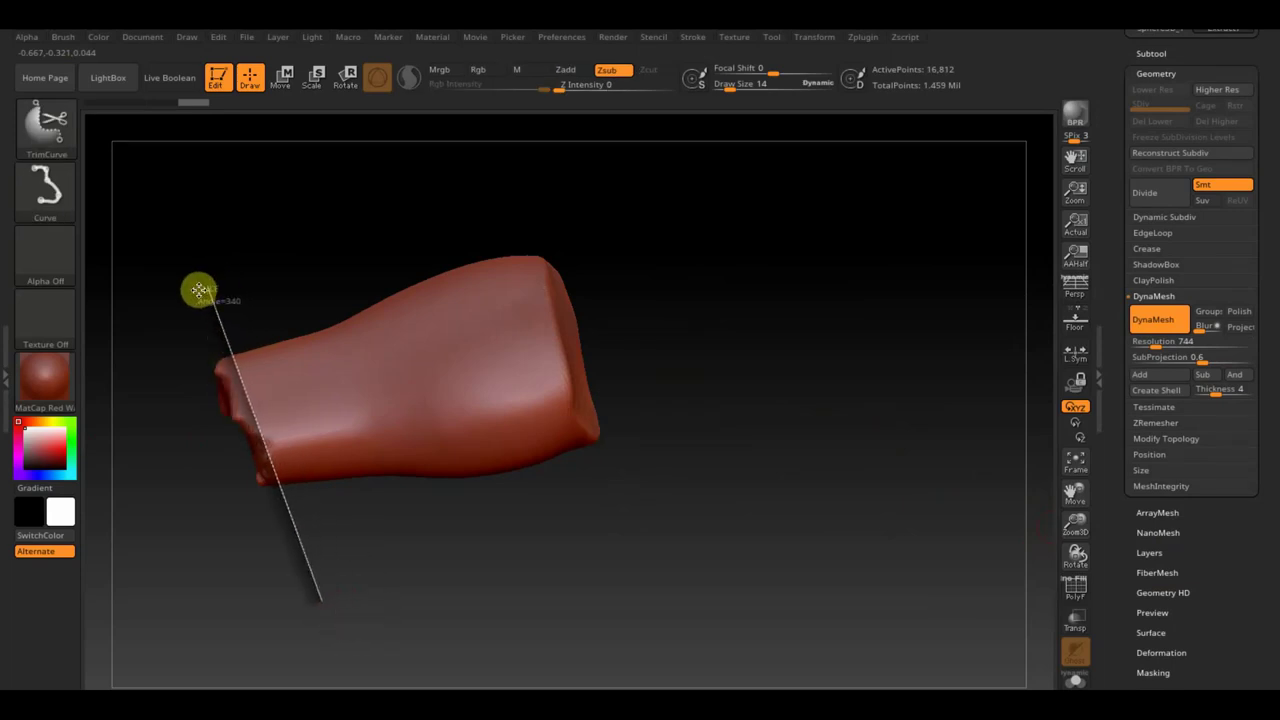
{"action": "mouse_move", "coordinate": [527, 190]}
{"action": "left_mouse_down", "text": "ctrl+shift"}
{"action": "mouse_move", "coordinate": [589, 509]}
{"action": "mouse_move", "coordinate": [603, 517]}
{"action": "mouse_move", "coordinate": [589, 526]}
{"action": "mouse_move", "coordinate": [726, 543]}
{"action": "mouse_move", "coordinate": [771, 534]}
{"action": "mouse_move", "coordinate": [750, 507]}
{"action": "mouse_move", "coordinate": [711, 499]}
{"action": "left_mouse_up", "text": "ctrl+shift"}
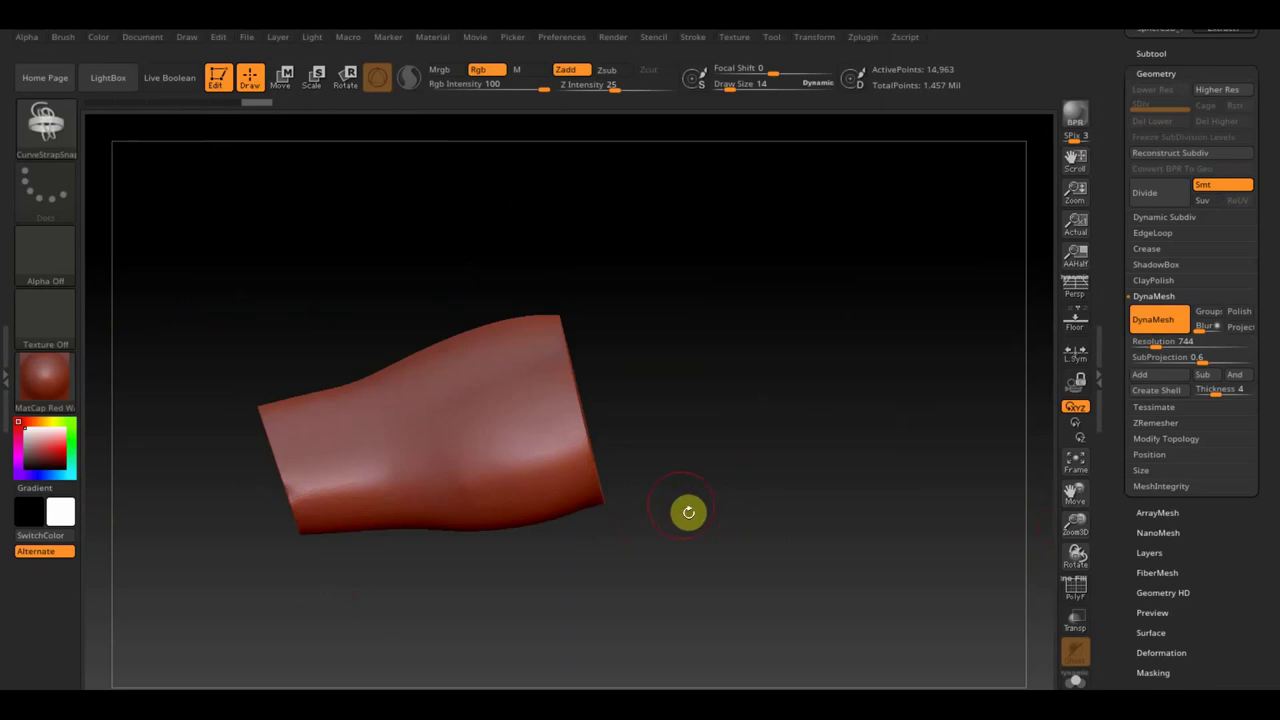
{"action": "key", "text": "ctrl+shift"}
{"action": "mouse_move", "coordinate": [506, 457]}
{"action": "left_mouse_down"}
{"action": "mouse_move", "coordinate": [626, 489]}
{"action": "mouse_move", "coordinate": [603, 517]}
{"action": "mouse_move", "coordinate": [624, 517]}
{"action": "left_mouse_up"}
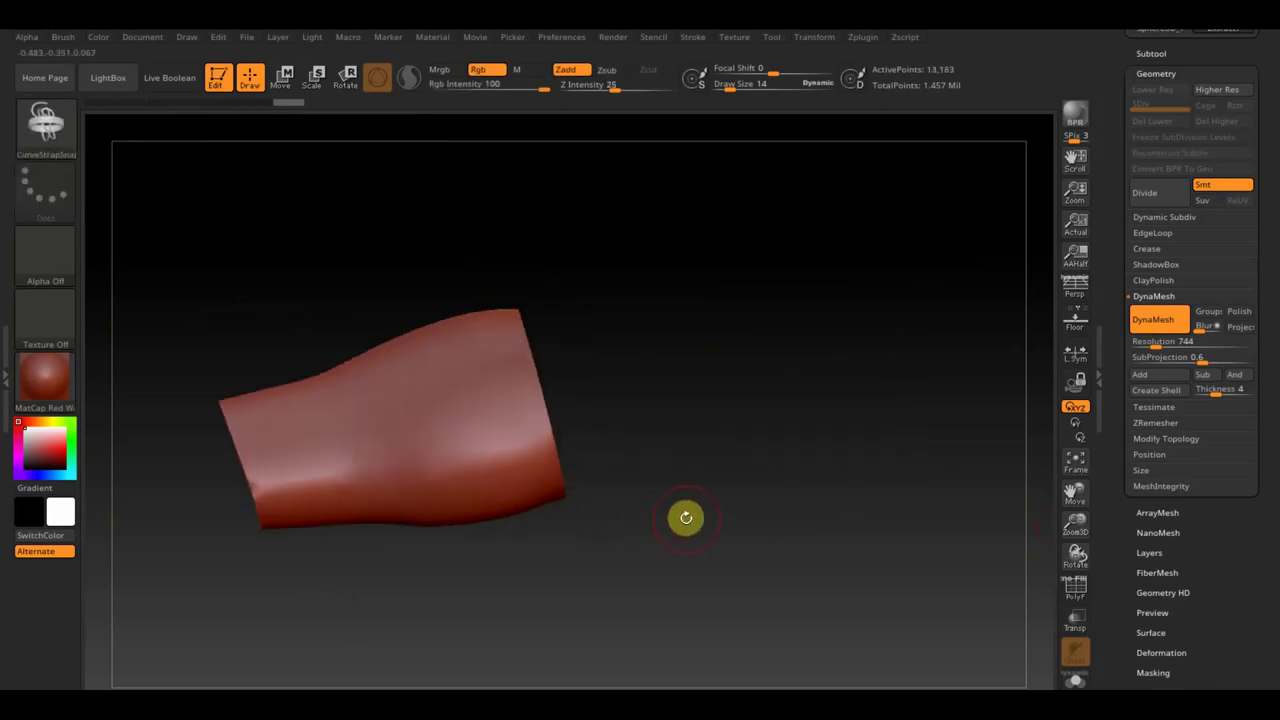
{"action": "scroll", "coordinate": [1250, 610], "scroll_direction": "down", "scroll_amount": 2}
{"action": "scroll", "coordinate": [1232, 540], "scroll_direction": "down", "scroll_amount": 2}
{"action": "scroll", "coordinate": [1238, 575], "scroll_direction": "down", "scroll_amount": 2}
{"action": "scroll", "coordinate": [1238, 576], "scroll_direction": "down", "scroll_amount": 1}
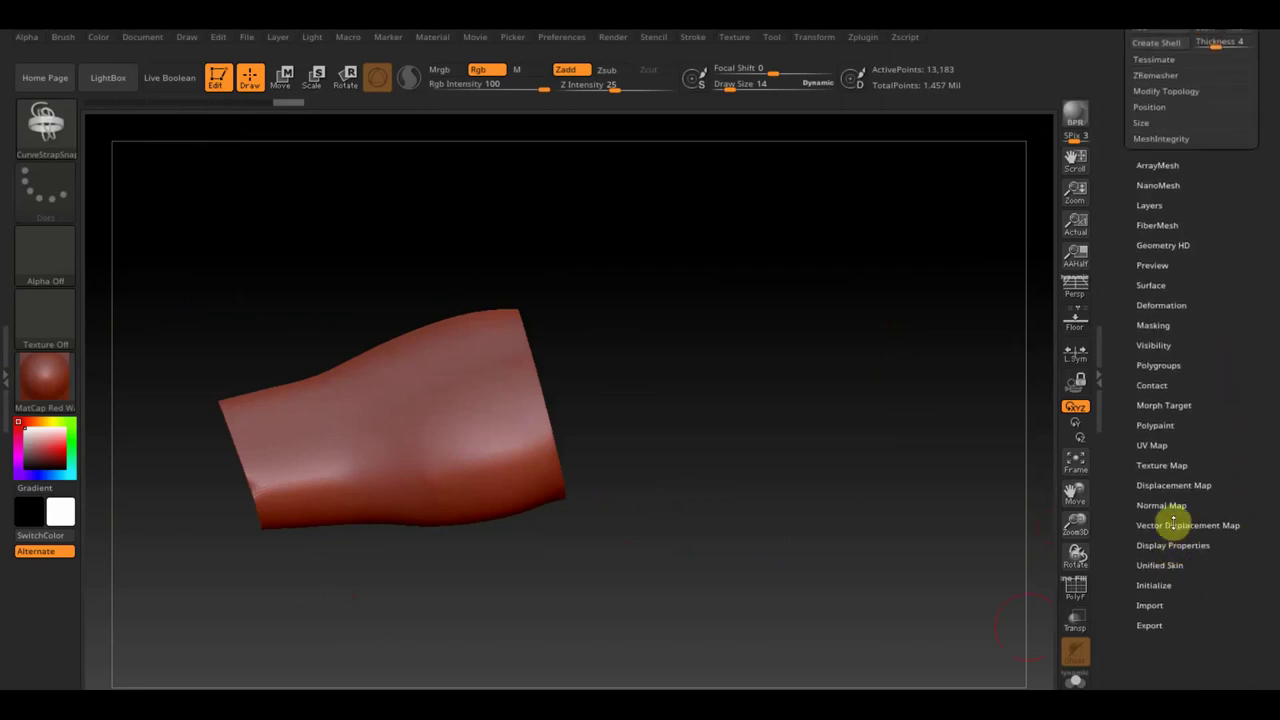
Step: Turn on Double in Display Properties so the open tube renders double-sided
{"action": "left_click", "coordinate": [1174, 486]}
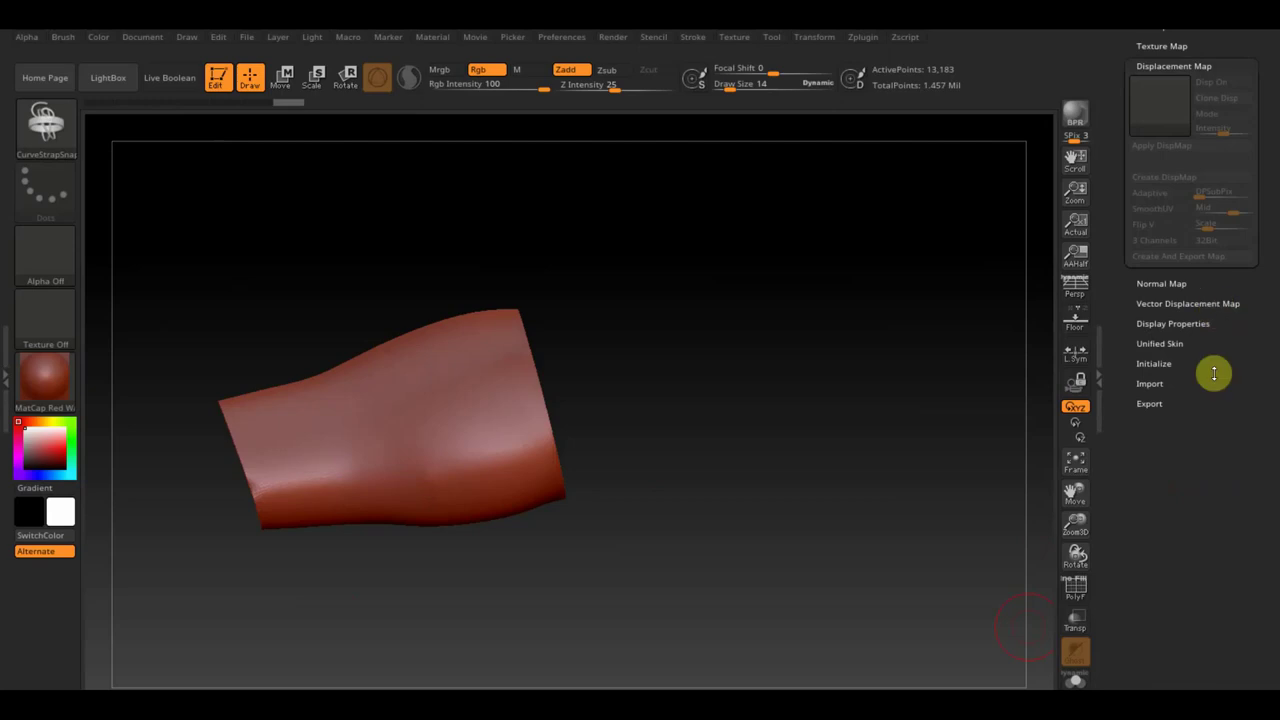
{"action": "left_click", "coordinate": [1172, 326]}
{"action": "left_click", "coordinate": [1157, 376]}
{"action": "left_click_drag", "start_coordinate": [869, 417], "coordinate": [840, 431]}
{"action": "mouse_move", "coordinate": [587, 437]}
{"action": "left_mouse_down", "text": "alt"}
{"action": "mouse_move", "coordinate": [571, 425]}
{"action": "mouse_move", "coordinate": [220, 500]}
{"action": "left_mouse_up", "text": "alt"}
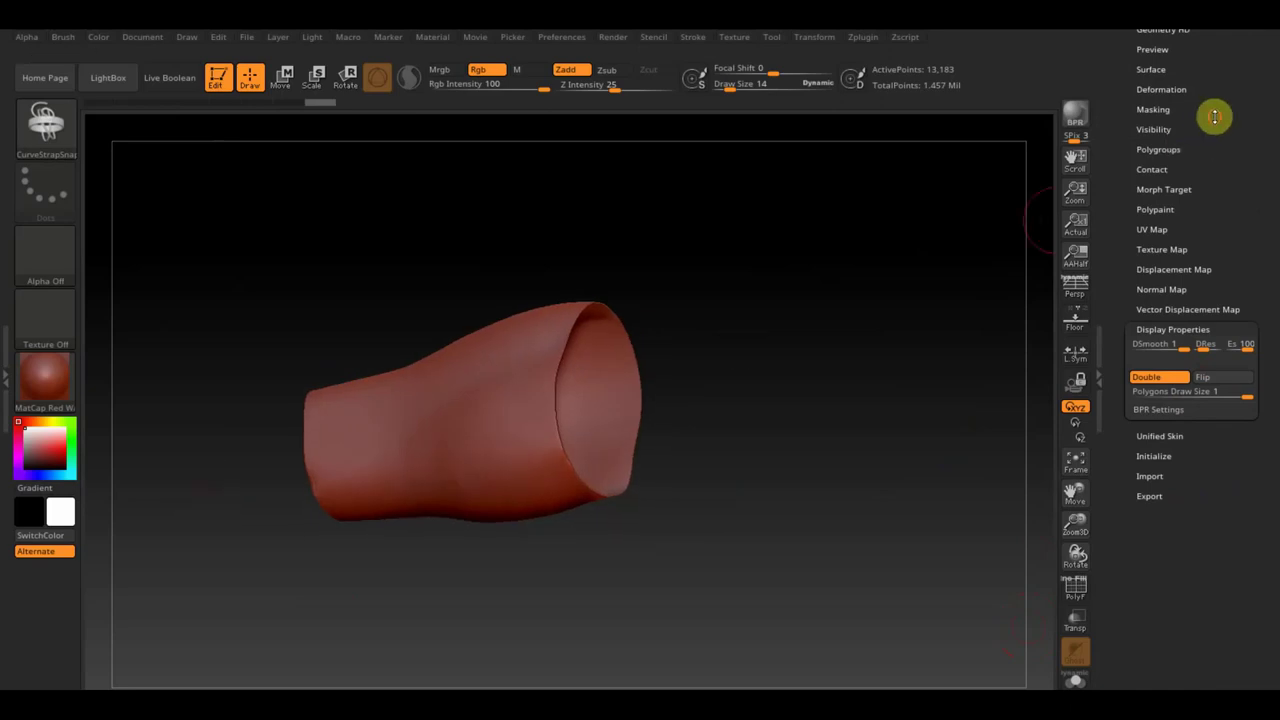
{"action": "left_click_drag", "start_coordinate": [1214, 117], "coordinate": [1217, 232]}
Step: Delete the tube's hidden polygons with Del Hidden and bring up the ZRemesher settings
{"action": "left_click", "coordinate": [1157, 198]}
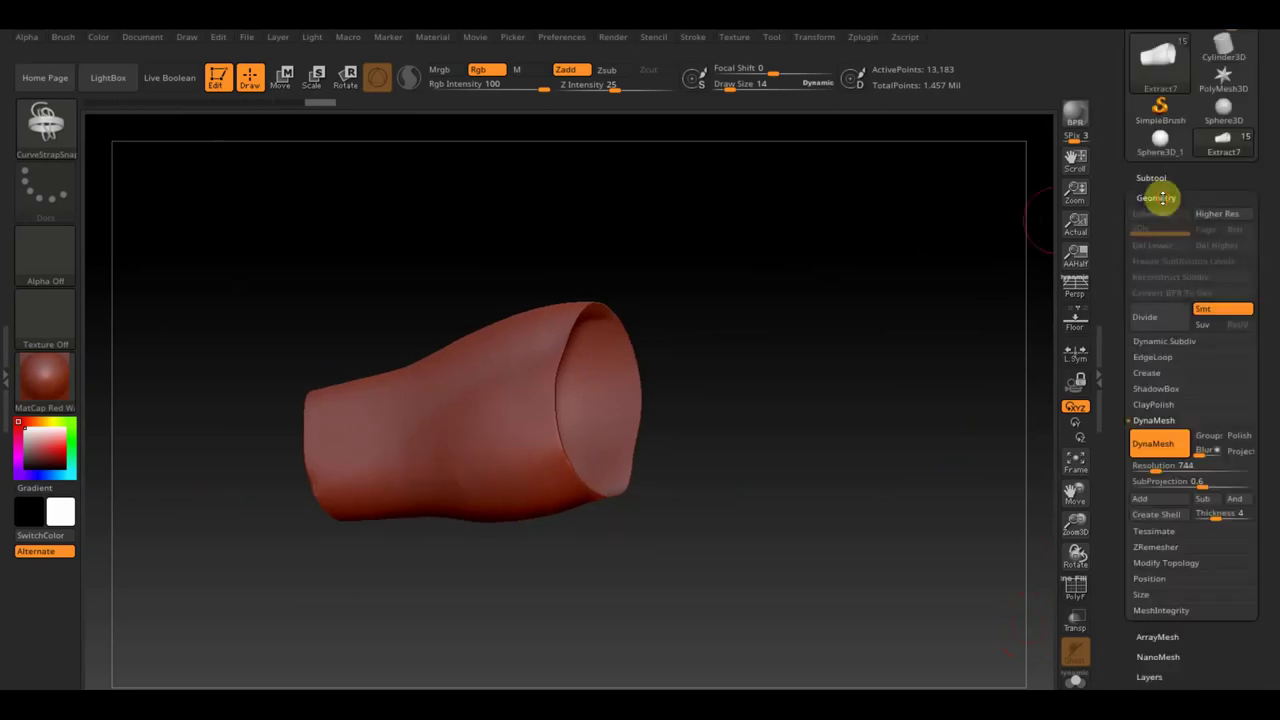
{"action": "left_click", "coordinate": [1170, 563]}
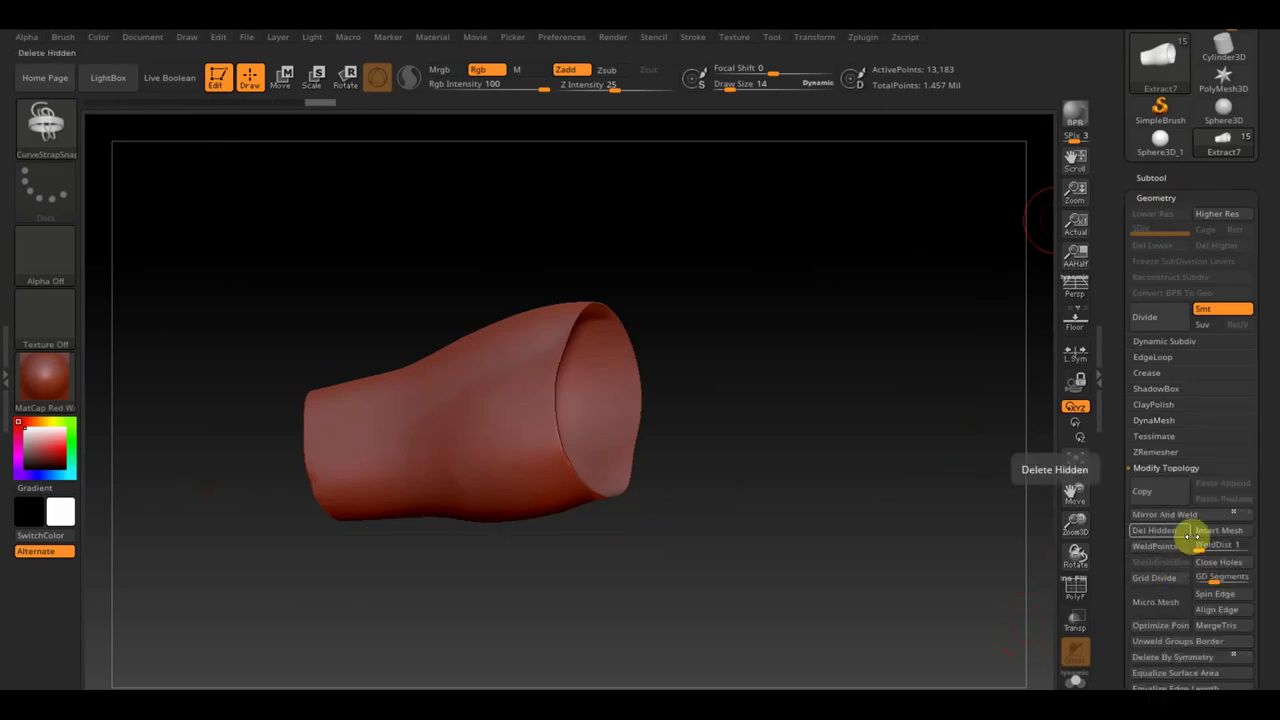
{"action": "left_click", "coordinate": [1165, 534]}
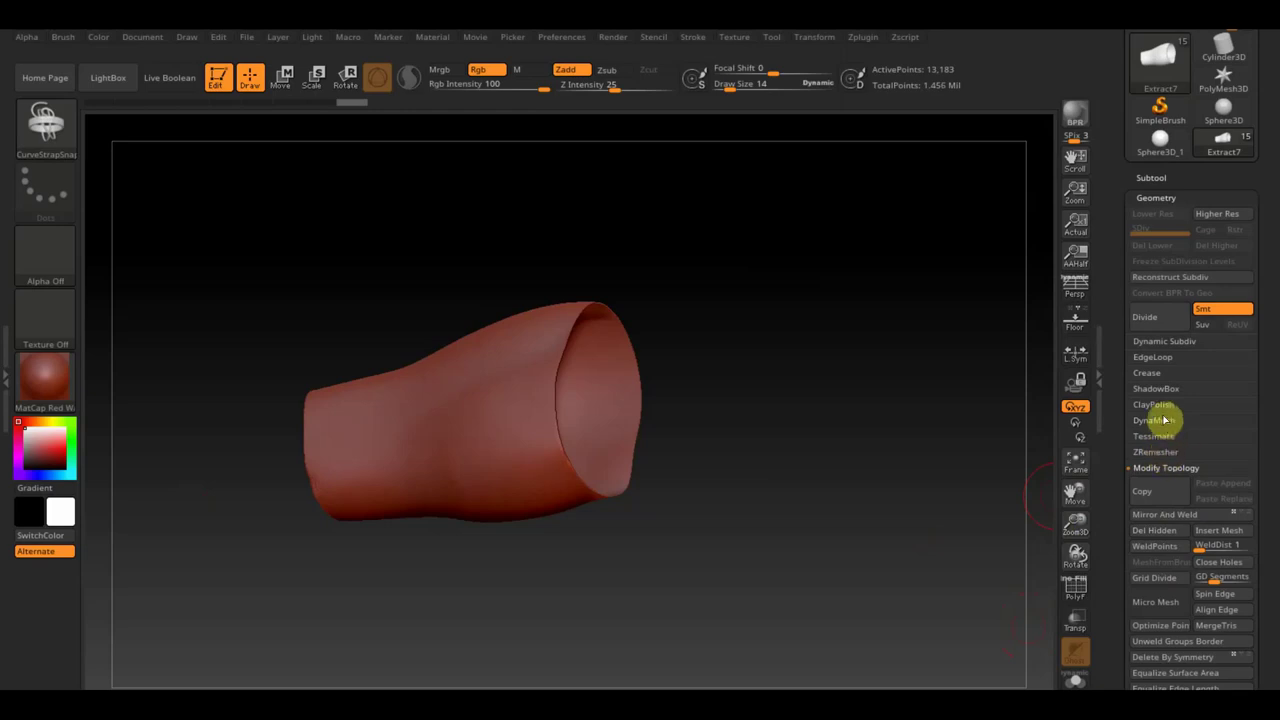
{"action": "left_click", "coordinate": [1159, 453]}
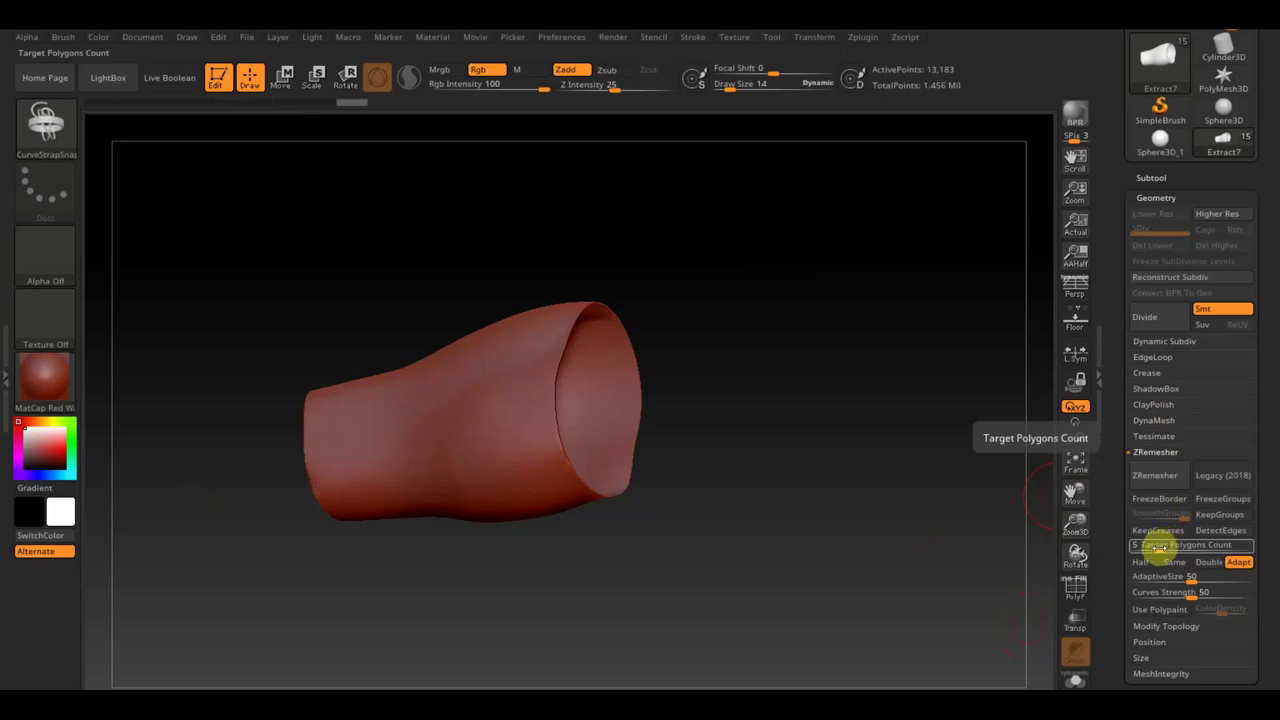
Step: Run ZRemesher to rebuild the tube as an even quad grid, shown with PolyF and framed
{"action": "left_click", "coordinate": [1161, 478]}
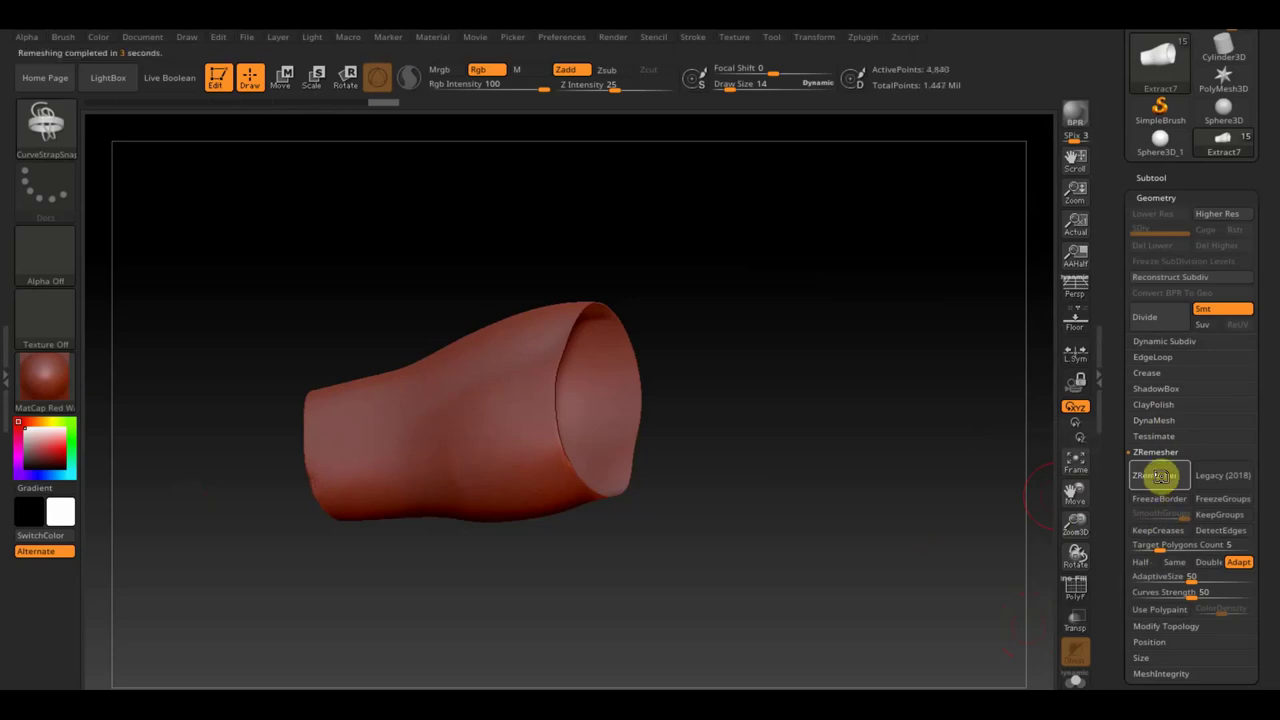
{"action": "left_click", "coordinate": [1075, 588]}
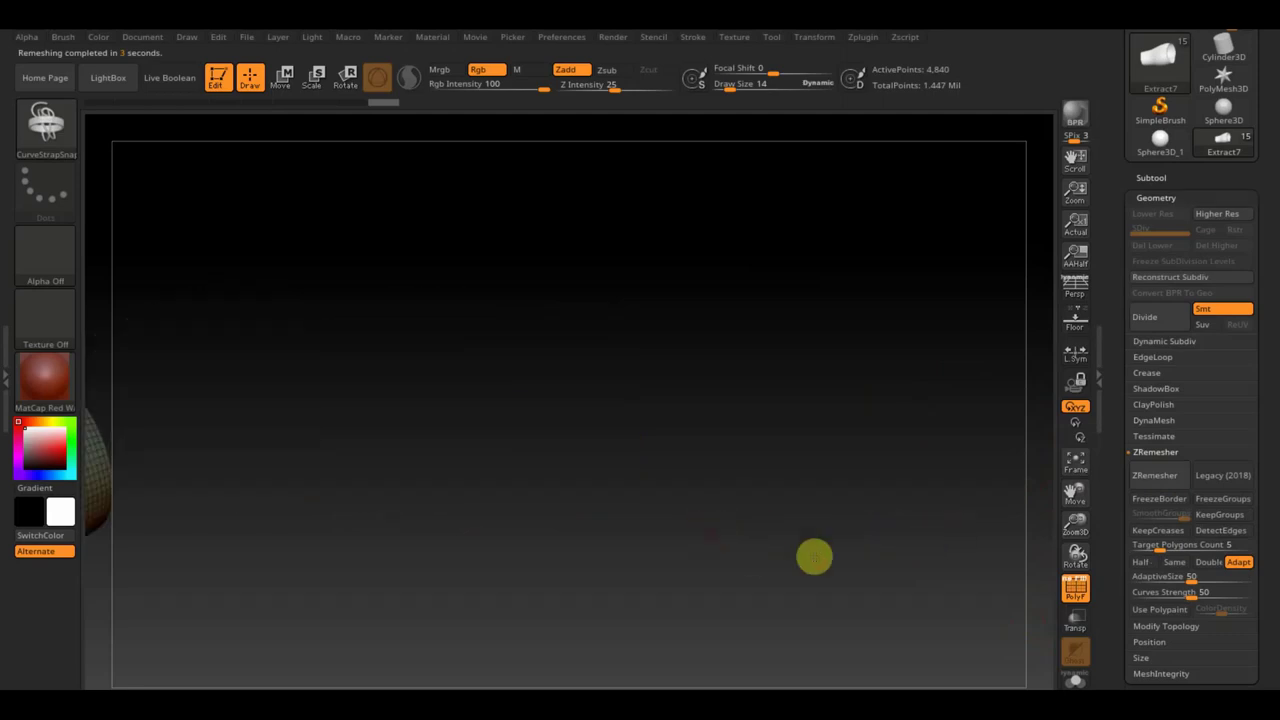
{"action": "key", "text": "f"}
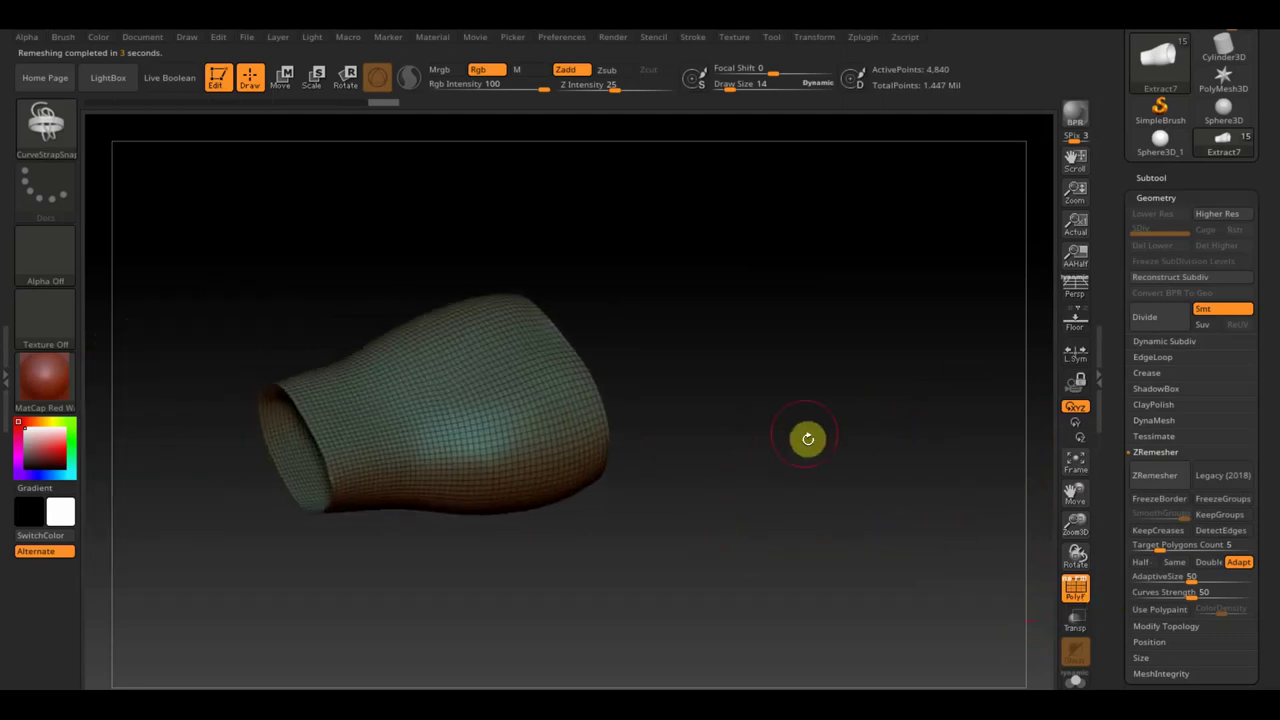
Step: Try DynaMeshing the remeshed tube and rotate to inspect the result
{"action": "left_click", "coordinate": [1152, 178]}
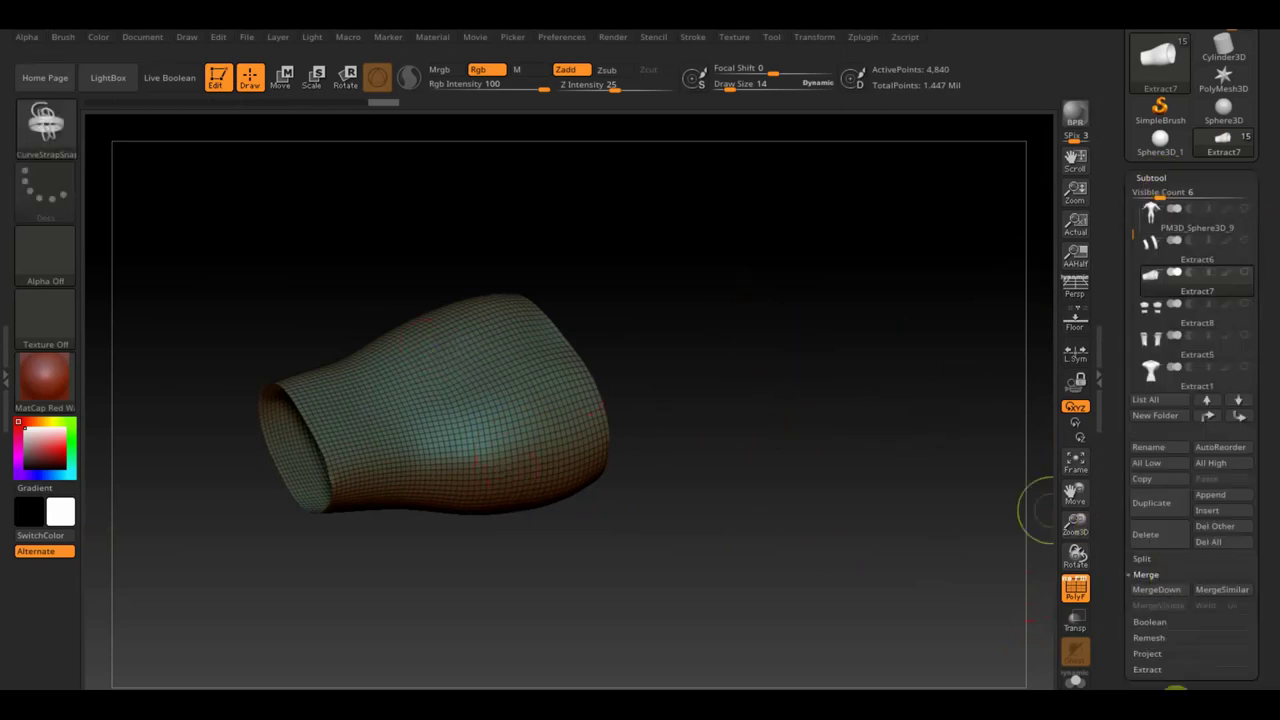
{"action": "left_click", "coordinate": [1165, 685]}
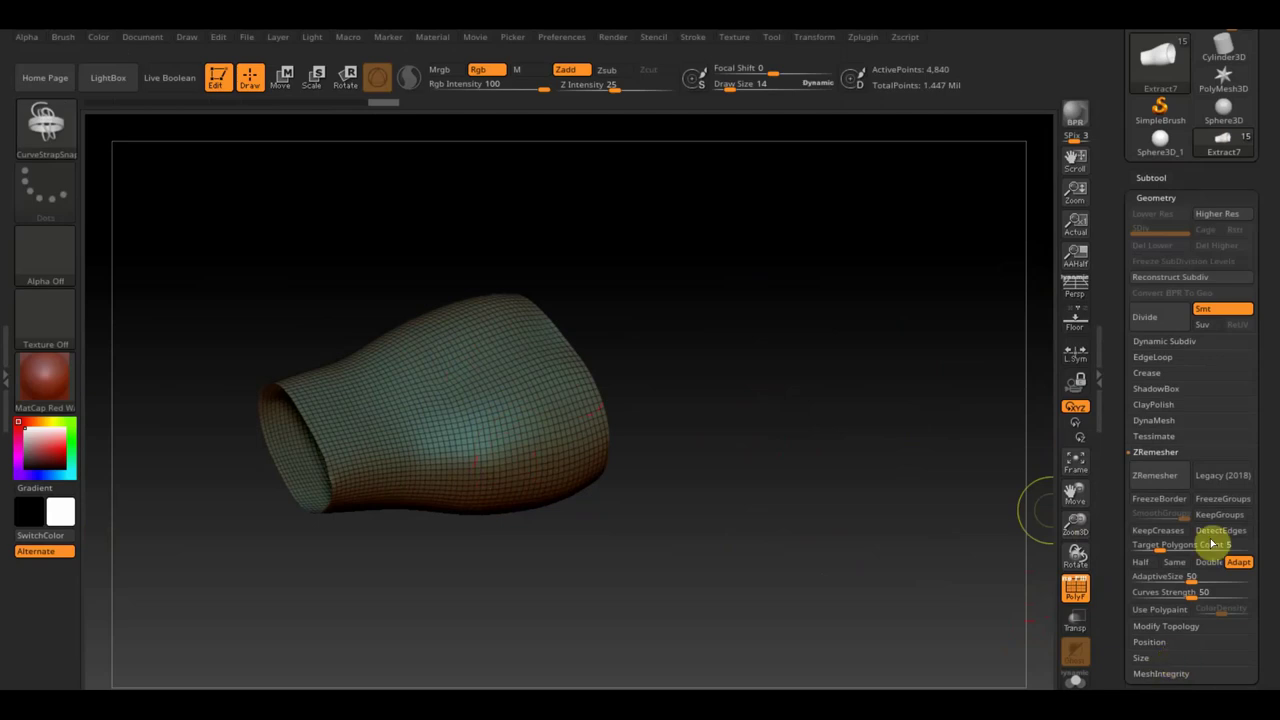
{"action": "left_click", "coordinate": [1158, 421]}
{"action": "left_click", "coordinate": [1155, 443]}
{"action": "mouse_move", "coordinate": [814, 434]}
{"action": "left_mouse_down"}
{"action": "mouse_move", "coordinate": [828, 434]}
{"action": "mouse_move", "coordinate": [817, 436]}
{"action": "left_mouse_up"}
Step: Undo the DynaMesh and turn on back-face auto masking in the brush options
{"action": "key", "text": "ctrl+z"}
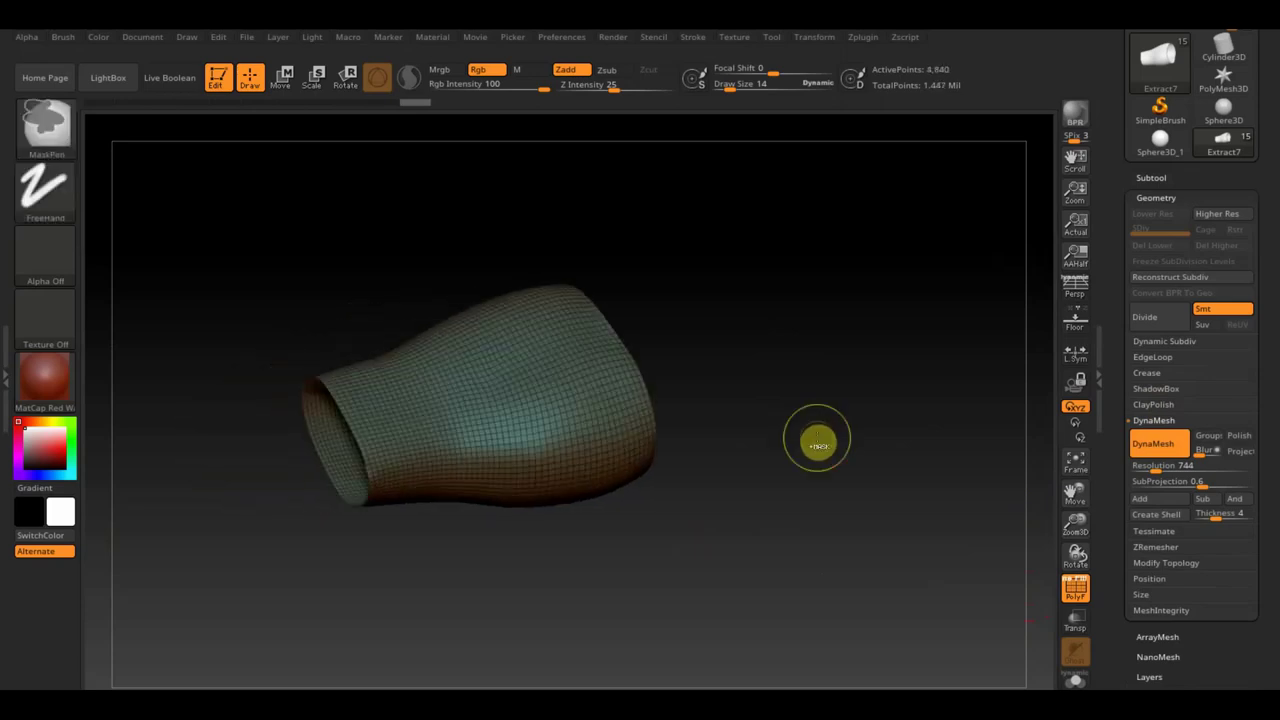
{"action": "left_click_drag", "start_coordinate": [818, 436], "coordinate": [826, 474]}
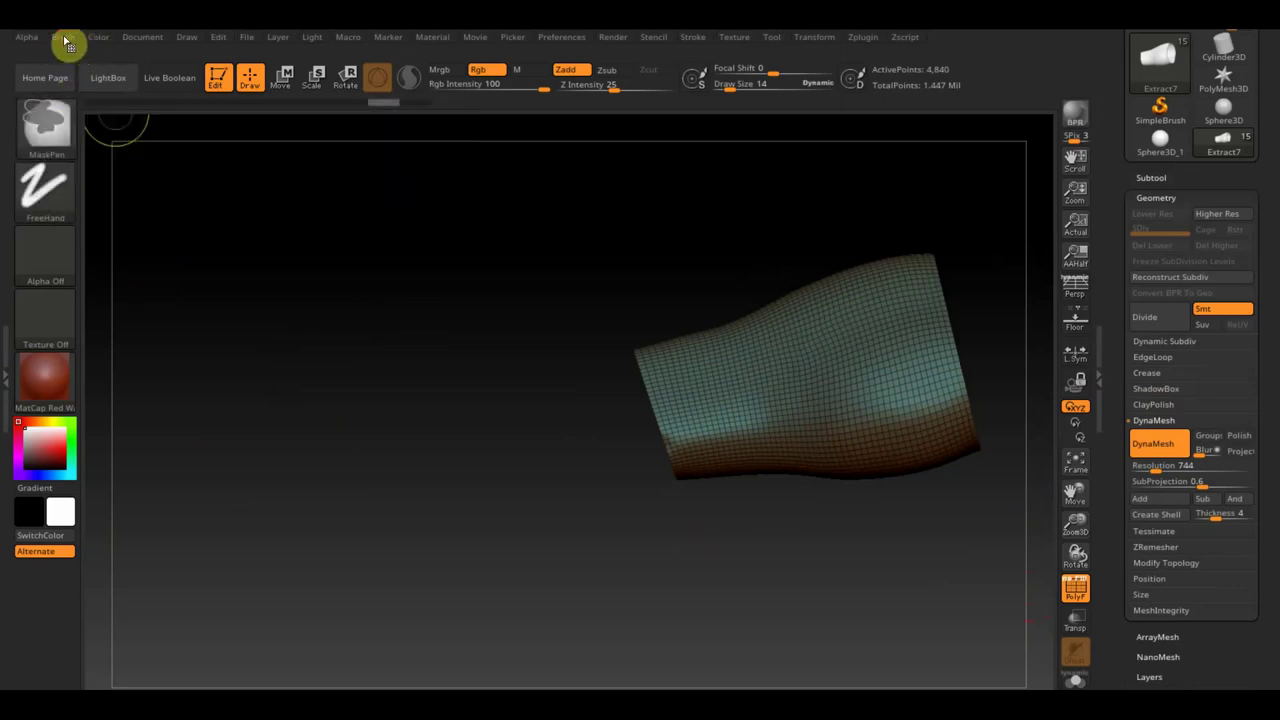
{"action": "left_click", "coordinate": [63, 38]}
{"action": "scroll", "coordinate": [185, 470], "scroll_direction": "down", "scroll_amount": 2}
{"action": "scroll", "coordinate": [178, 420], "scroll_direction": "down", "scroll_amount": 2}
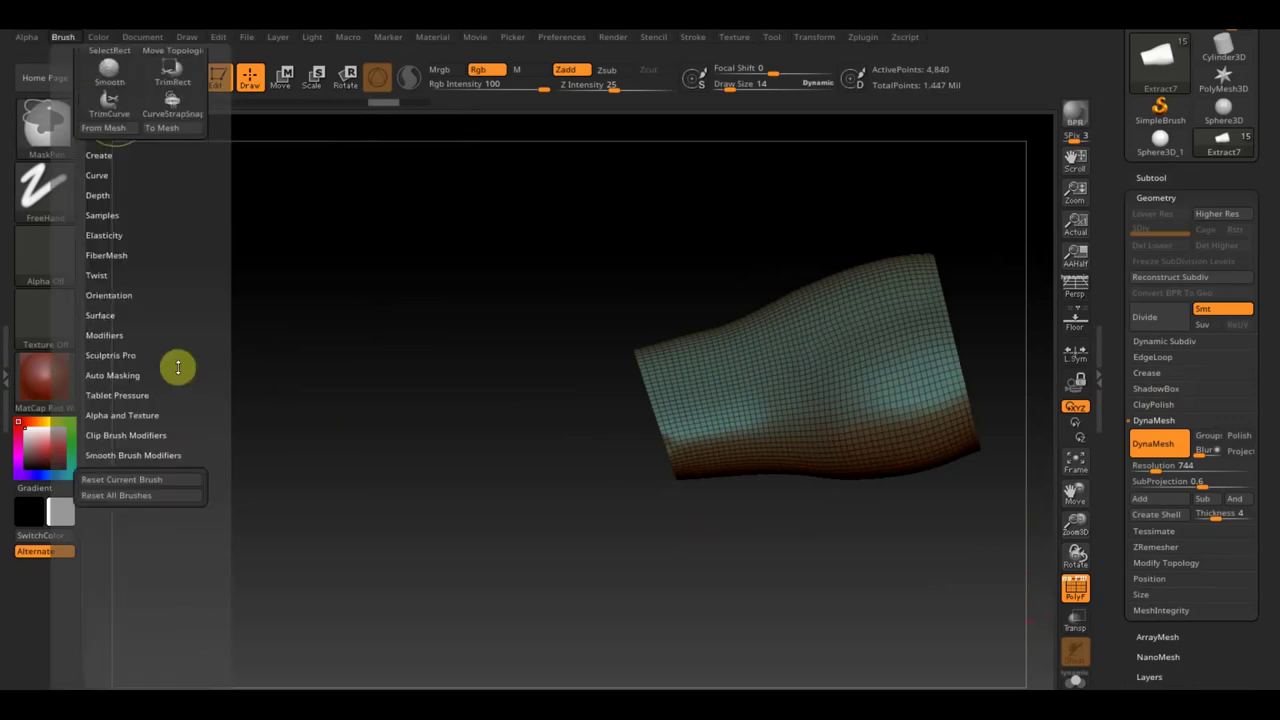
{"action": "left_click", "coordinate": [120, 376]}
{"action": "scroll", "coordinate": [180, 310], "scroll_direction": "down", "scroll_amount": 3}
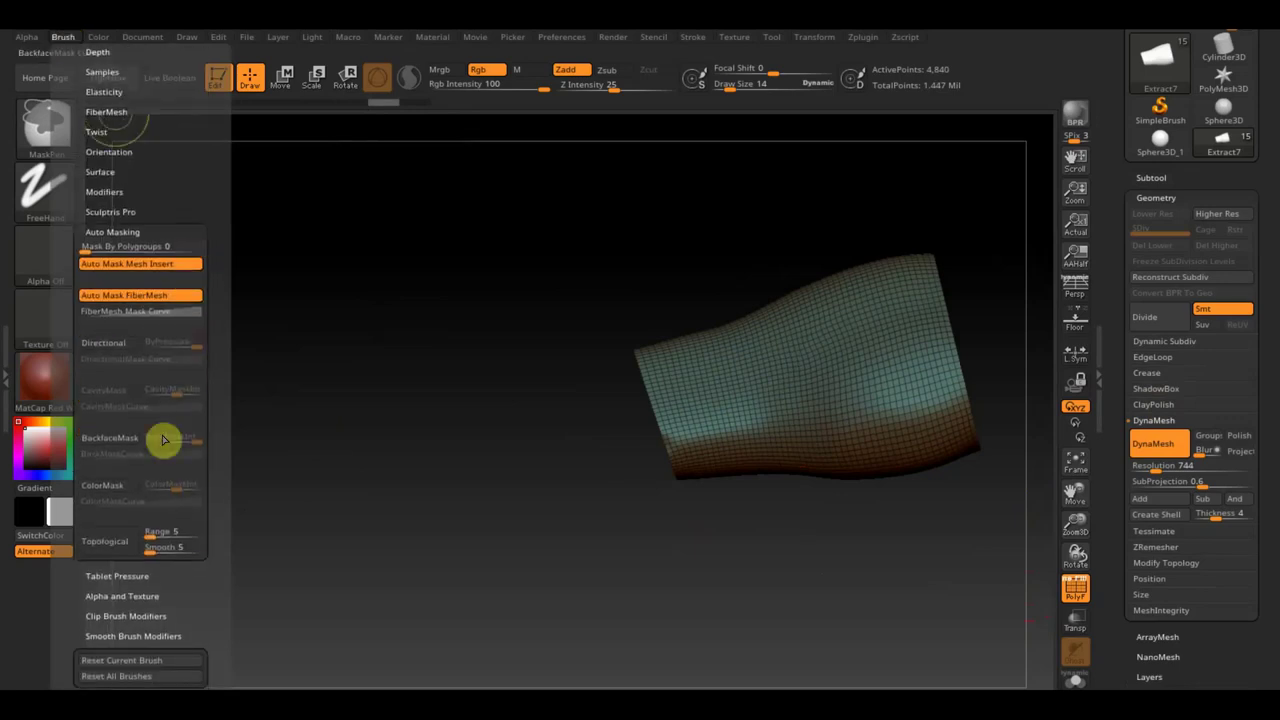
{"action": "left_click", "coordinate": [113, 428]}
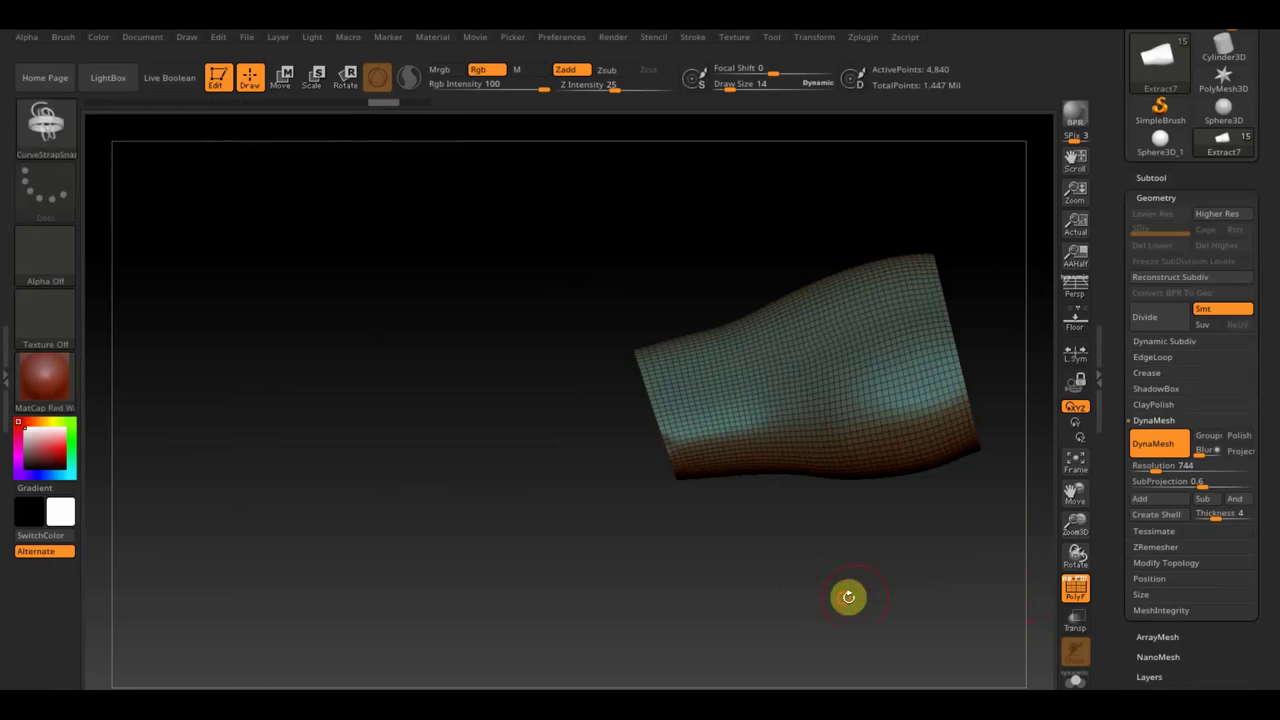
Step: Mask the tube along a straight line with MaskPen and a Curve stroke, then turn it
{"action": "left_click_drag", "start_coordinate": [848, 597], "coordinate": [483, 452]}
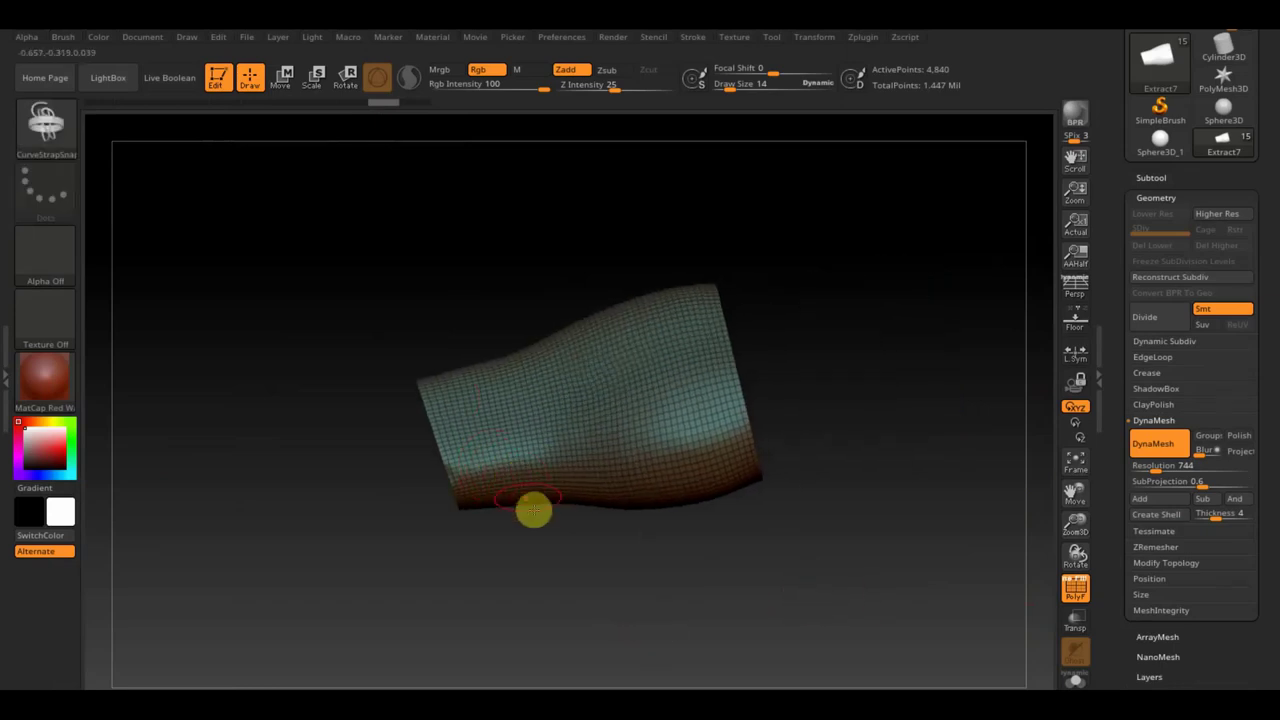
{"action": "key", "text": "ctrl"}
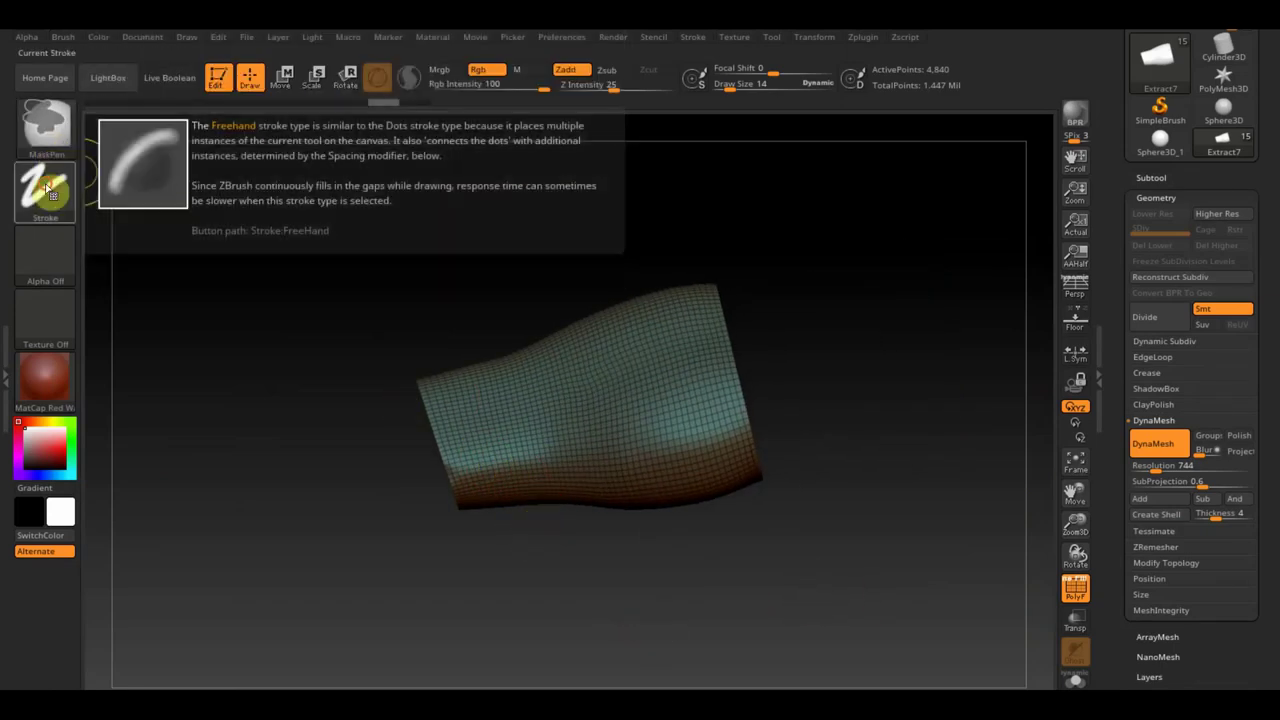
{"action": "left_click", "coordinate": [47, 188]}
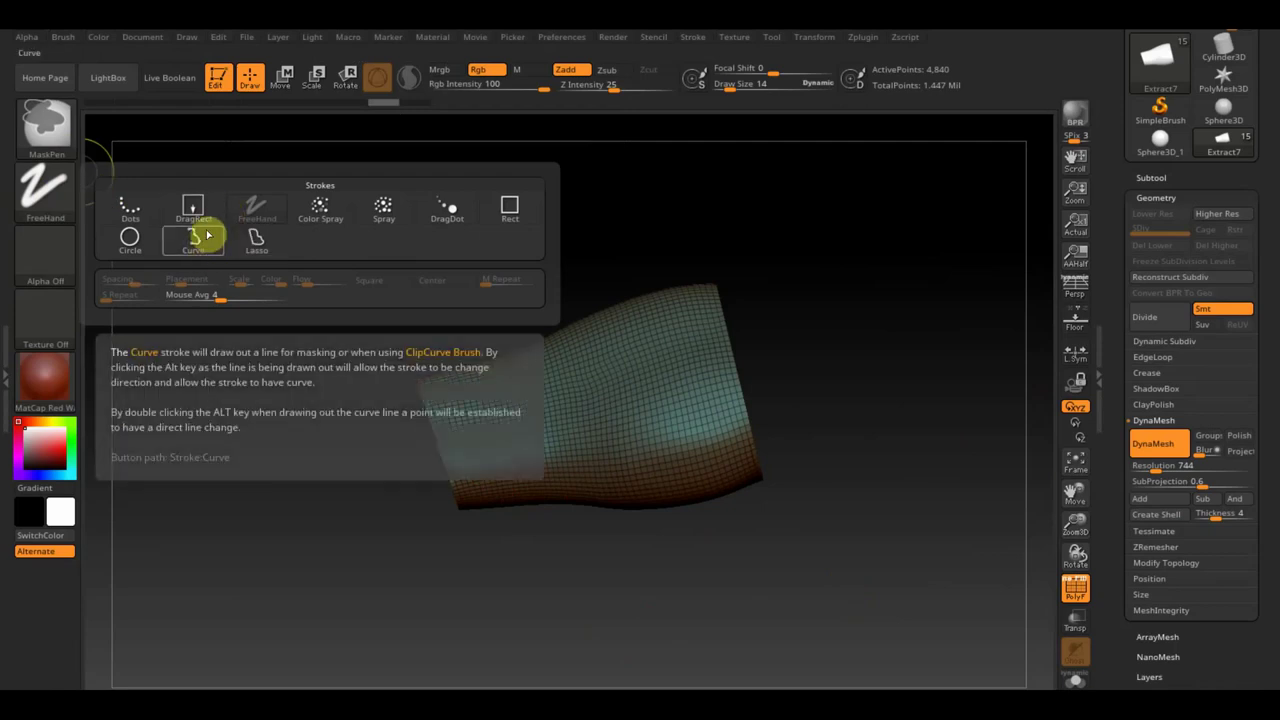
{"action": "left_click", "coordinate": [193, 244]}
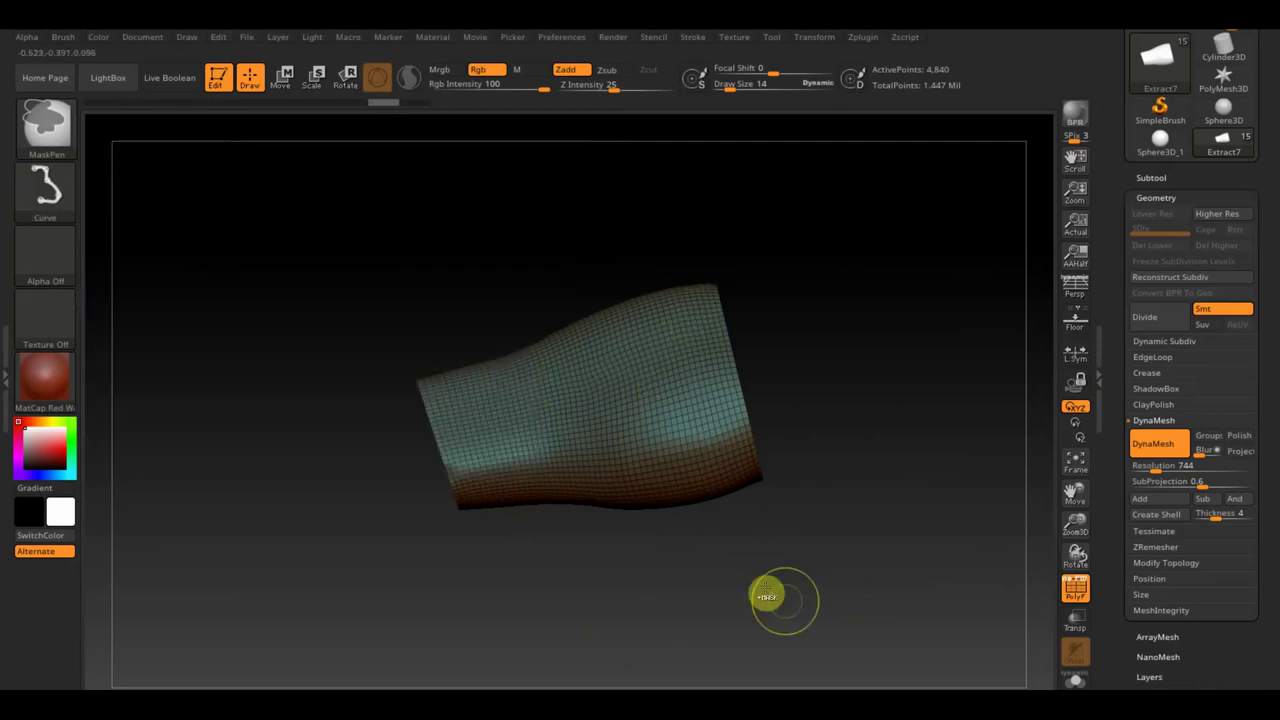
{"action": "mouse_move", "coordinate": [776, 607]}
{"action": "left_mouse_down", "text": "ctrl"}
{"action": "mouse_move", "coordinate": [673, 166]}
{"action": "mouse_move", "coordinate": [684, 166]}
{"action": "left_mouse_up", "text": "ctrl"}
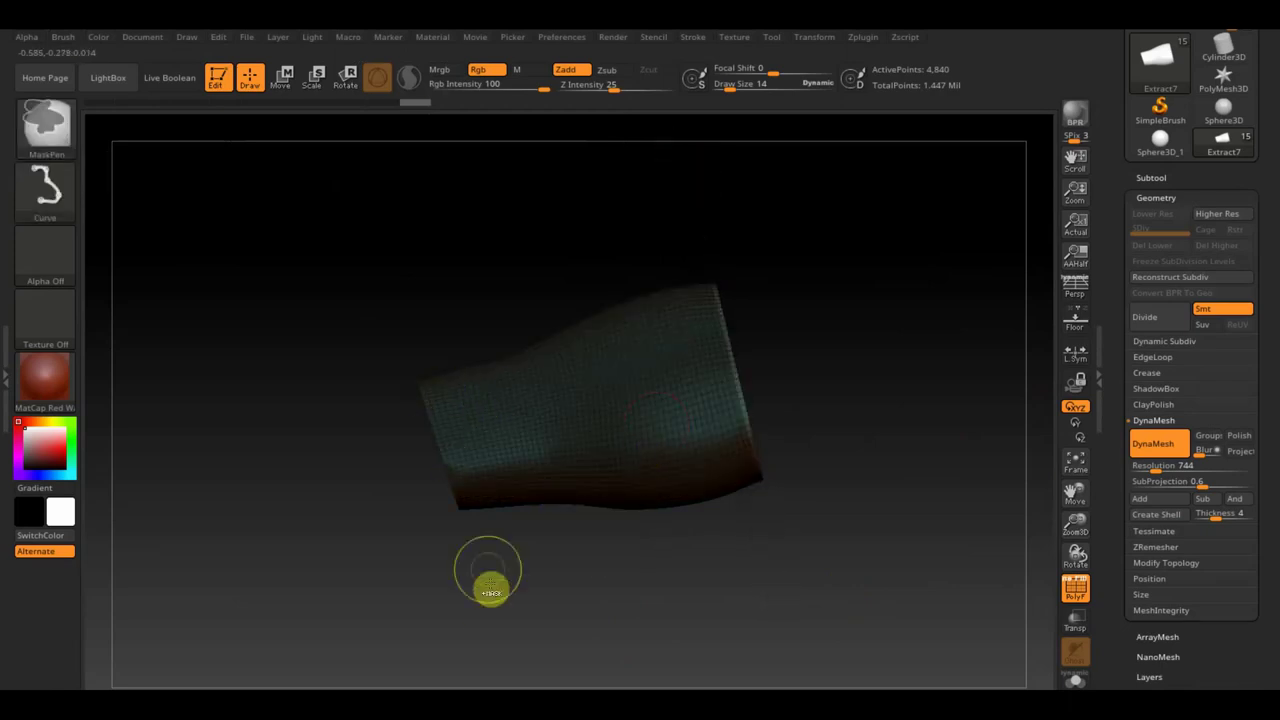
{"action": "left_click_drag", "start_coordinate": [507, 600], "coordinate": [401, 268], "text": "ctrl"}
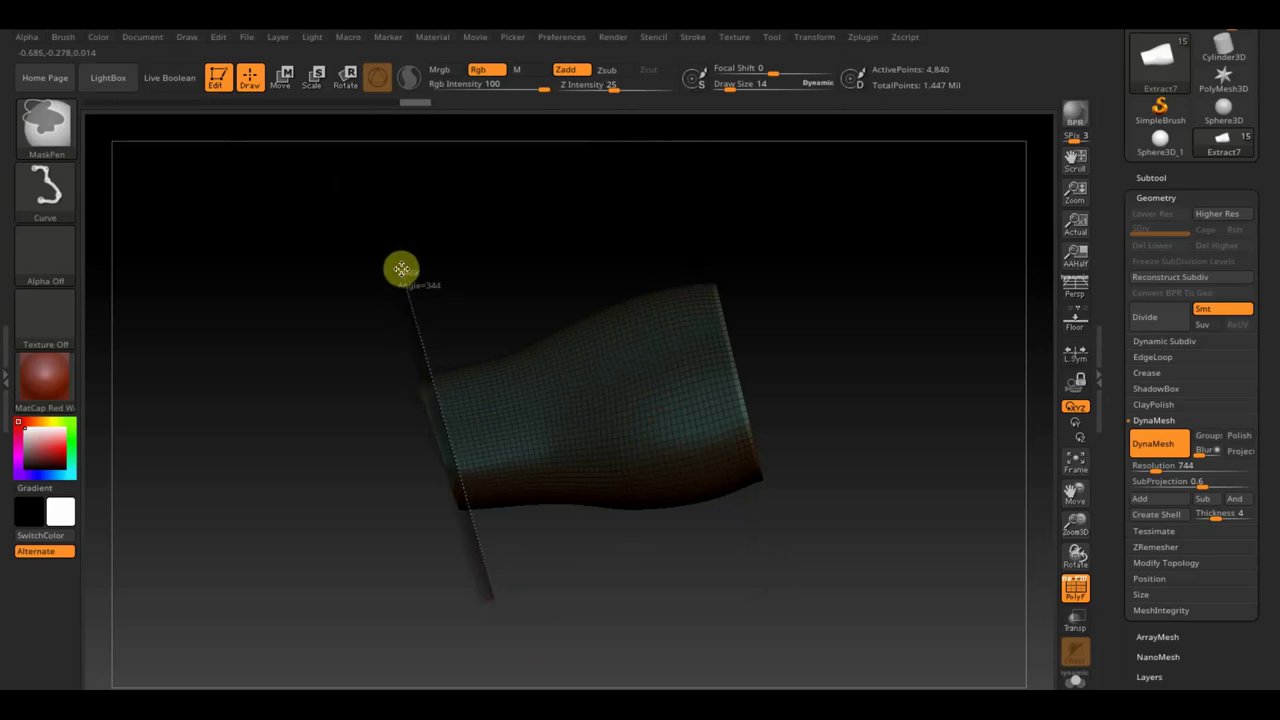
{"action": "left_click_drag", "start_coordinate": [399, 270], "coordinate": [400, 271], "text": "ctrl"}
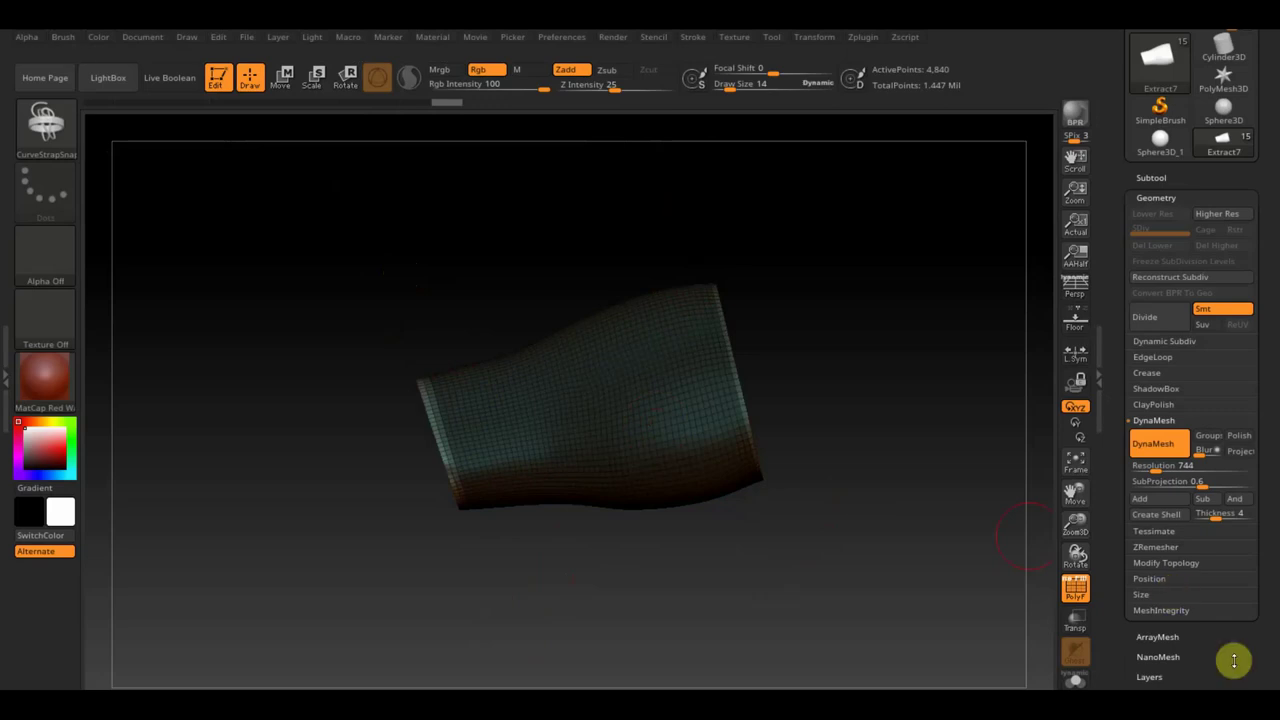
{"action": "mouse_move", "coordinate": [856, 600]}
{"action": "left_mouse_down"}
{"action": "mouse_move", "coordinate": [575, 552]}
{"action": "mouse_move", "coordinate": [807, 530]}
{"action": "left_mouse_up"}
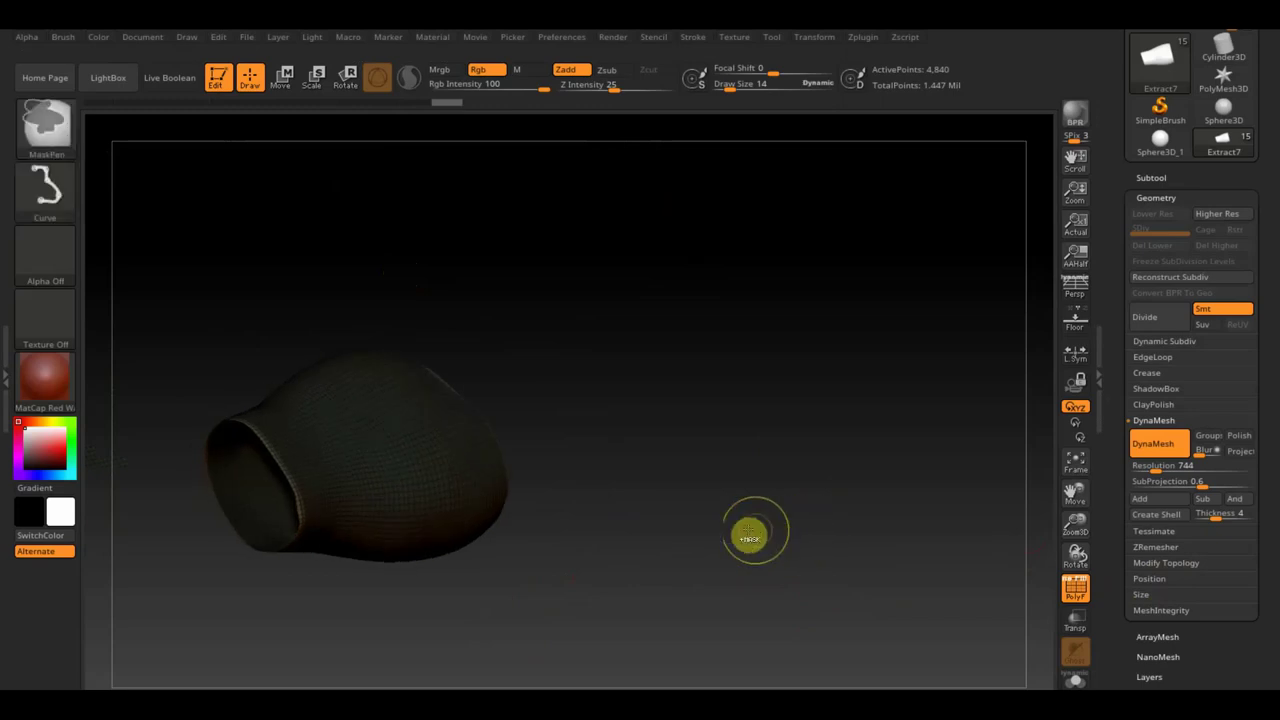
{"action": "left_click_drag", "start_coordinate": [717, 514], "coordinate": [682, 533]}
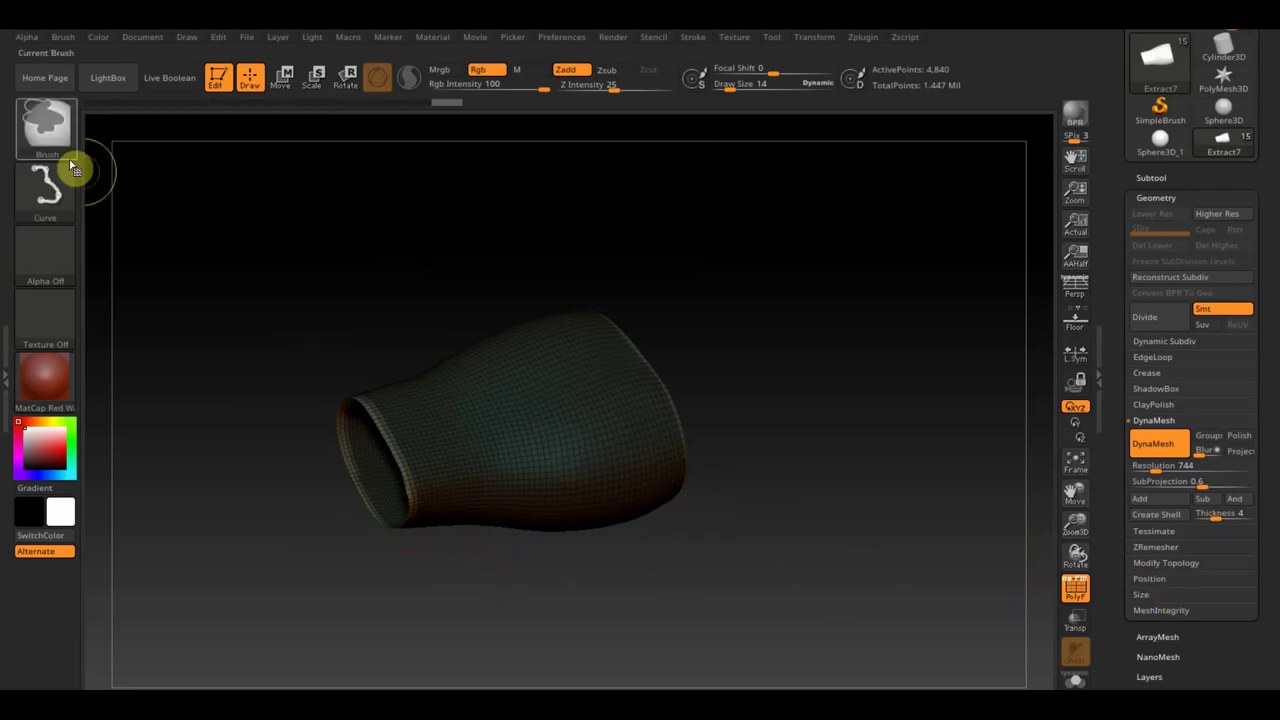
Step: Extract a 0.00007-thick shell from Extract7 as a new subtool, then reselect Extract7
{"action": "left_click", "coordinate": [66, 40], "text": "ctrl"}
{"action": "left_click_drag", "start_coordinate": [155, 485], "coordinate": [155, 374]}
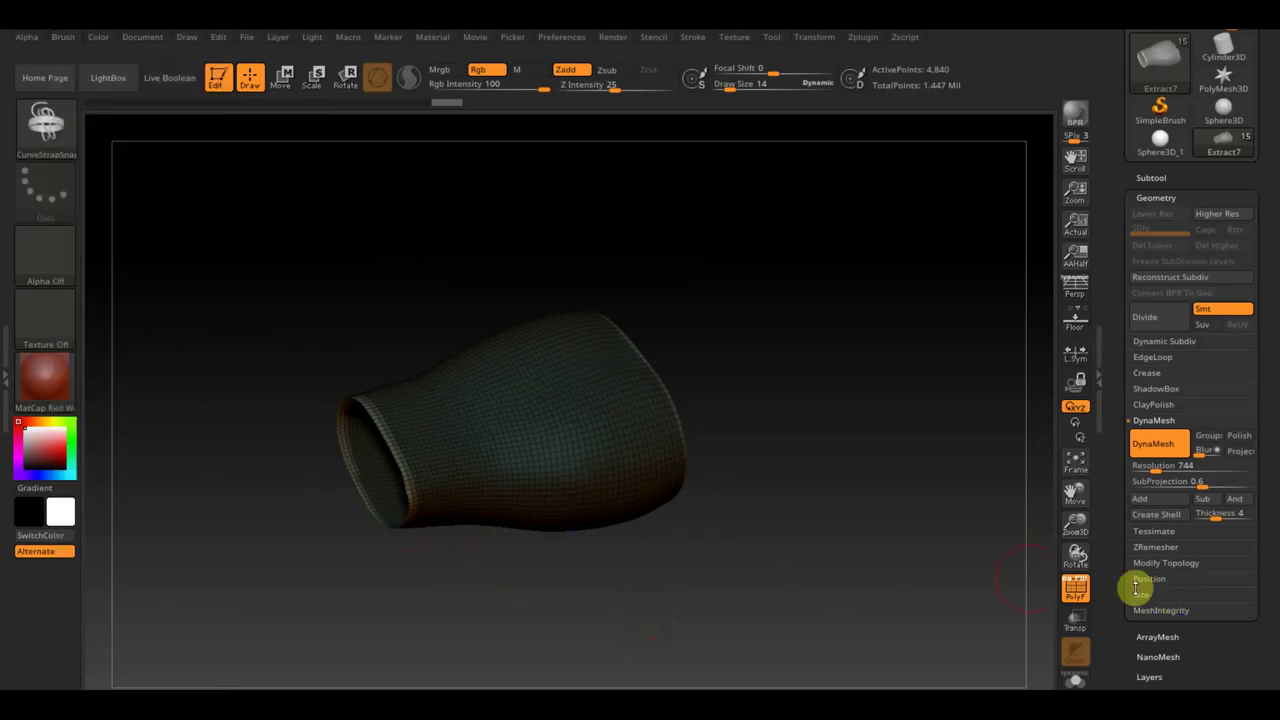
{"action": "left_click", "coordinate": [1151, 178]}
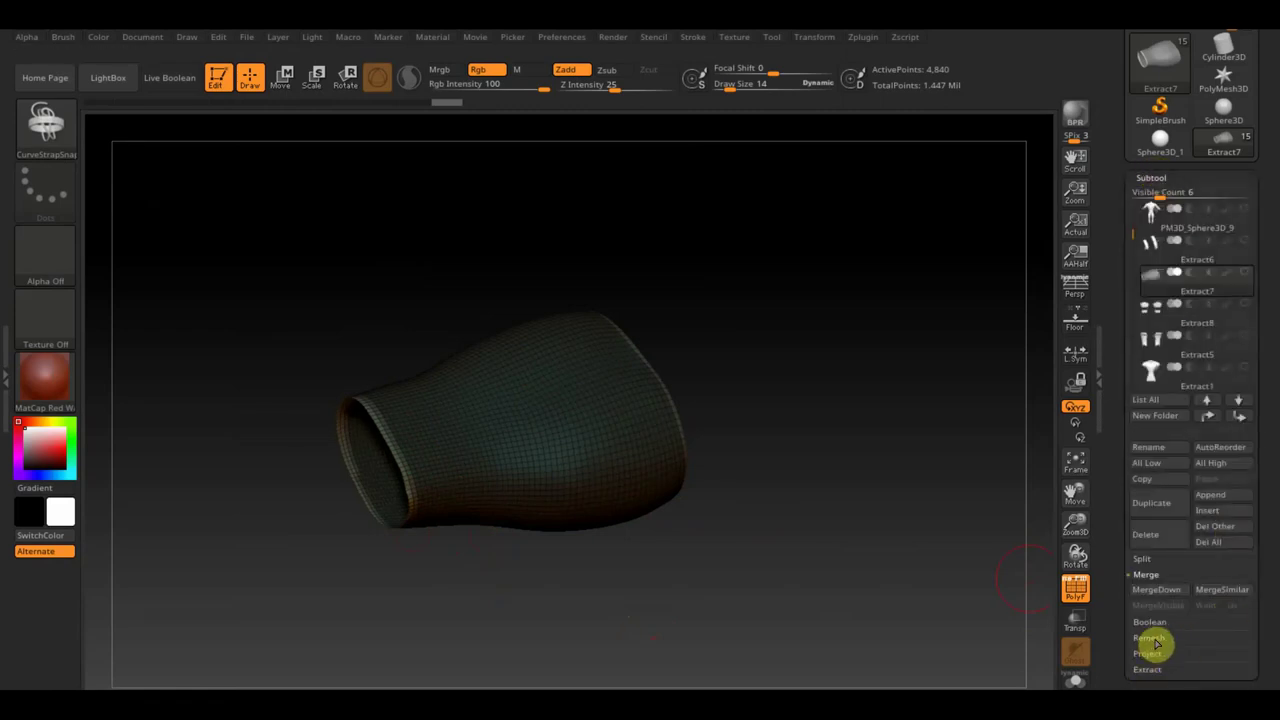
{"action": "left_click", "coordinate": [1150, 668]}
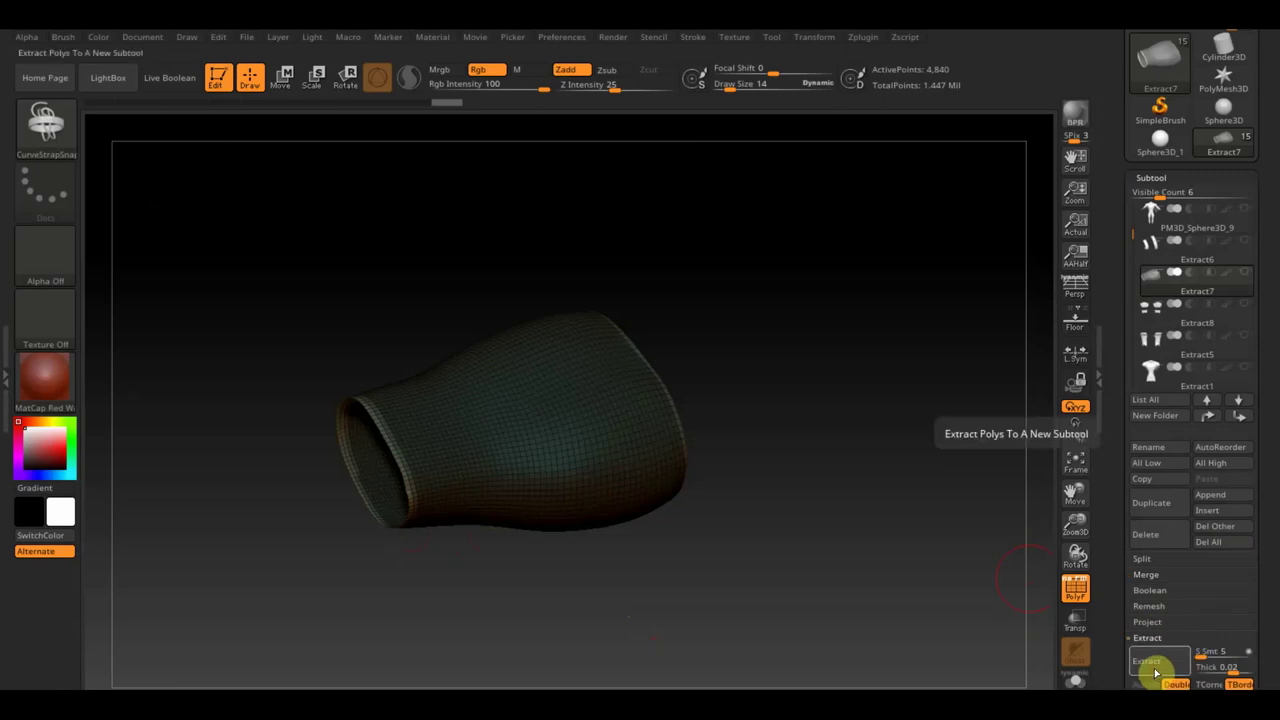
{"action": "left_click", "coordinate": [1163, 663]}
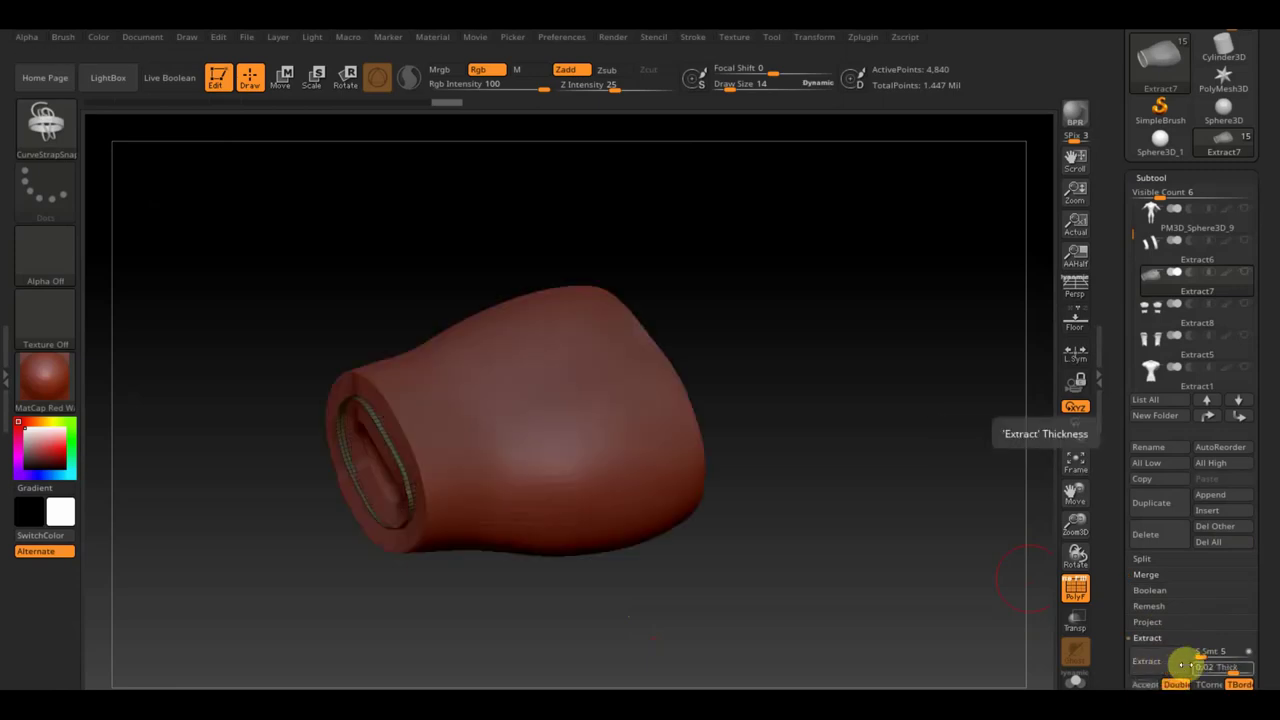
{"action": "left_click_drag", "start_coordinate": [1235, 675], "coordinate": [1230, 672]}
{"action": "type", "text": "0.00007"}
{"action": "key", "text": "Return"}
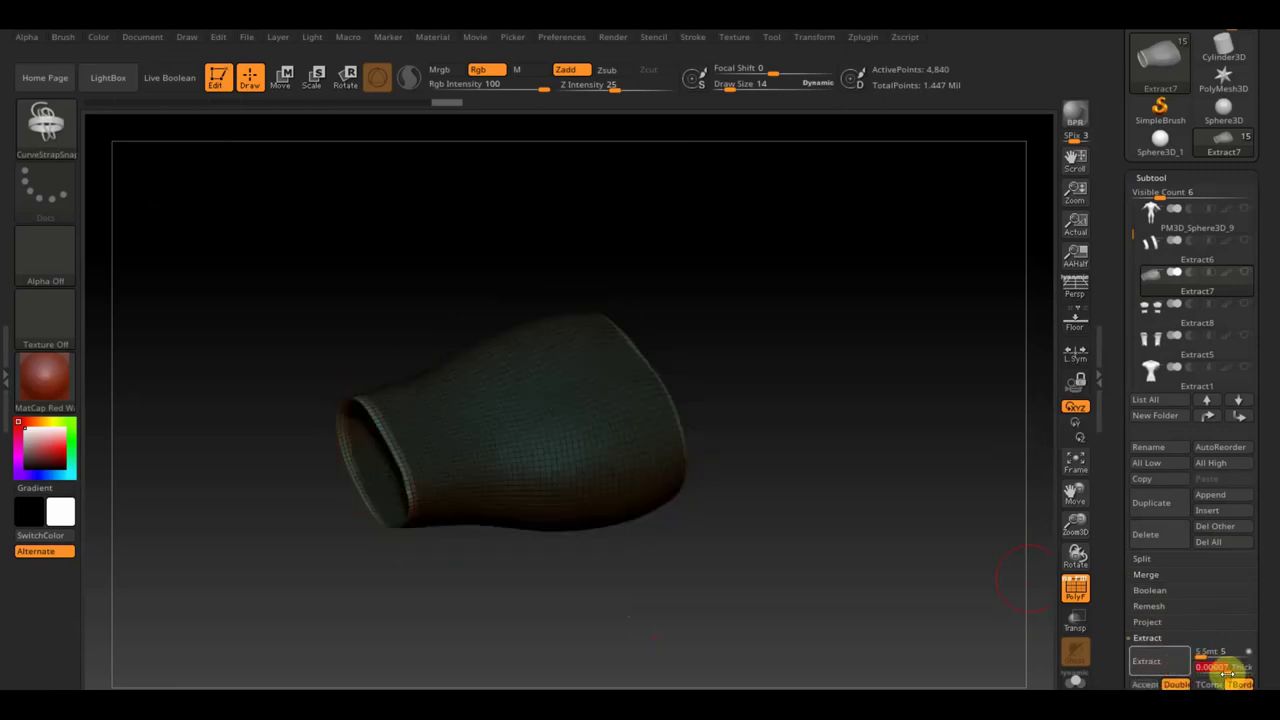
{"action": "left_click", "coordinate": [1165, 665]}
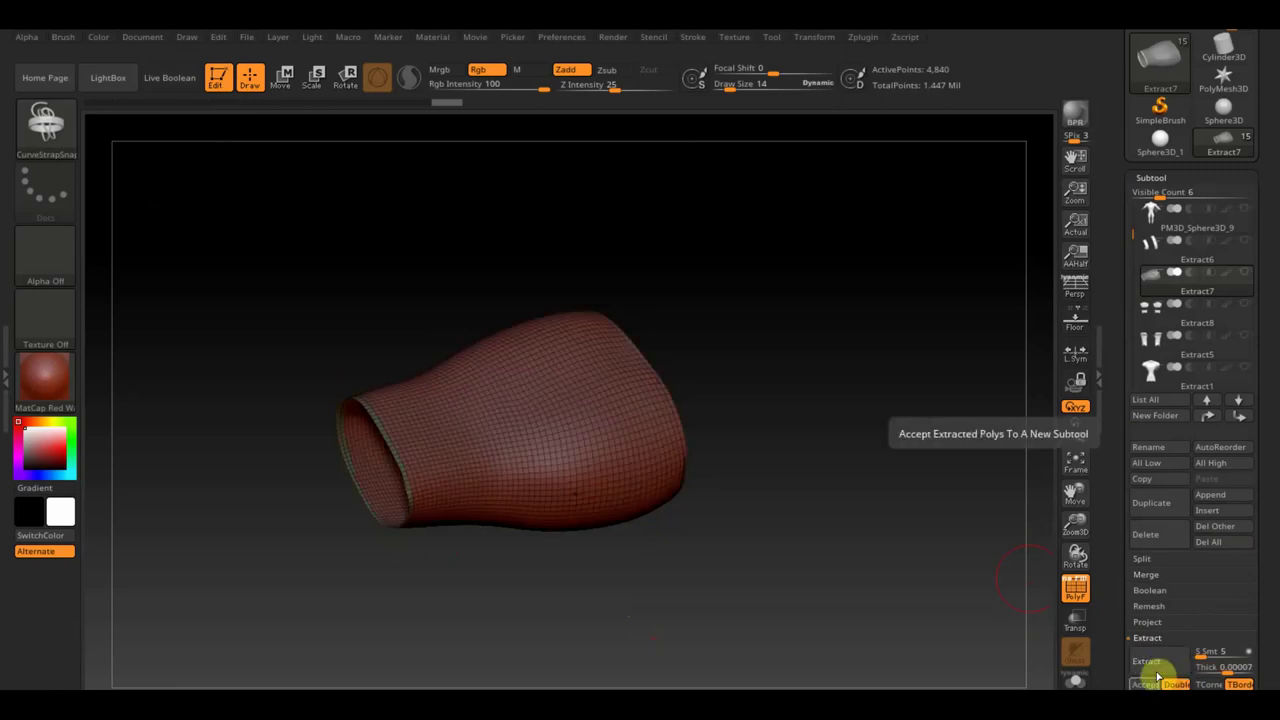
{"action": "left_click", "coordinate": [1144, 684]}
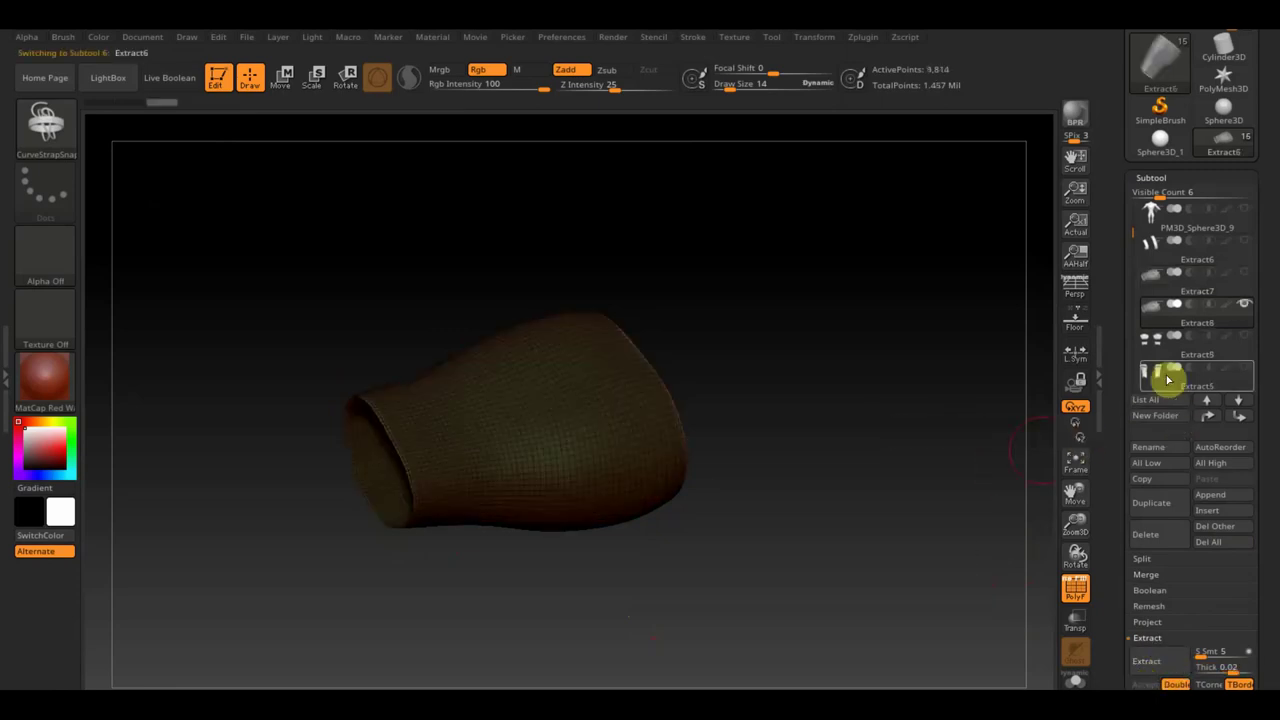
{"action": "left_click", "coordinate": [1163, 280]}
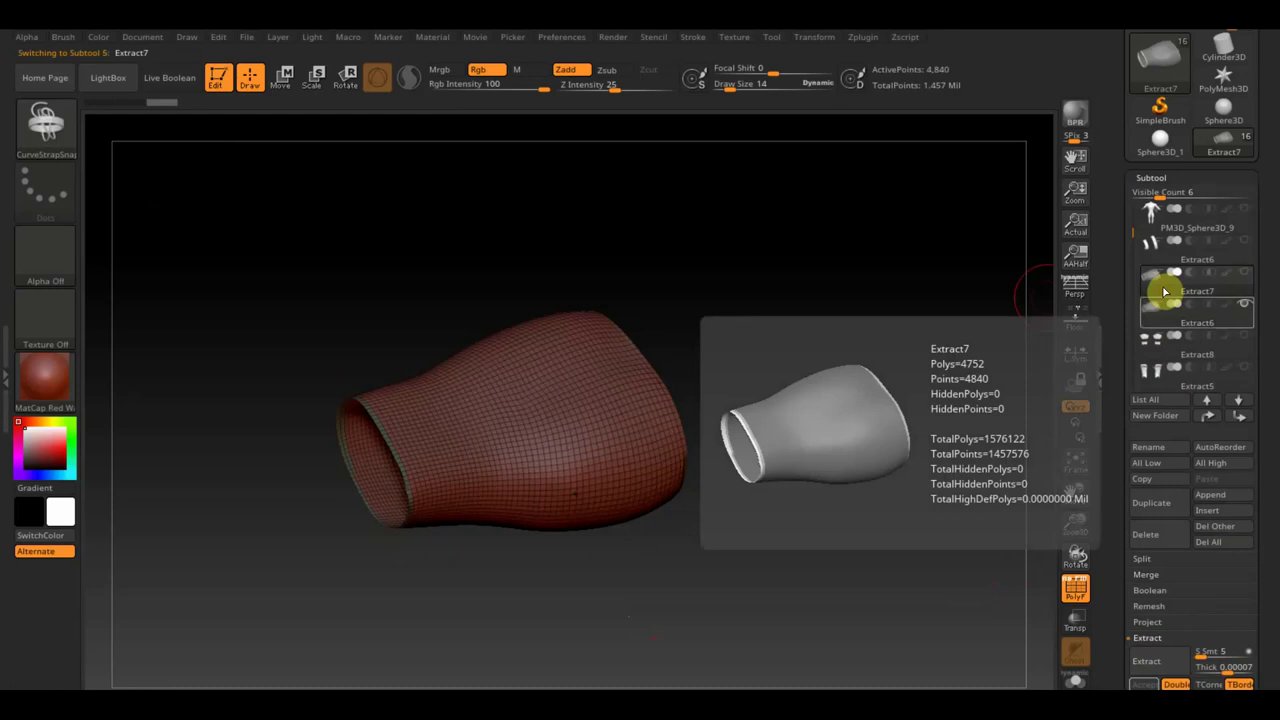
Step: Delete the original Extract7 shell subtool permanently
{"action": "left_click", "coordinate": [1163, 538]}
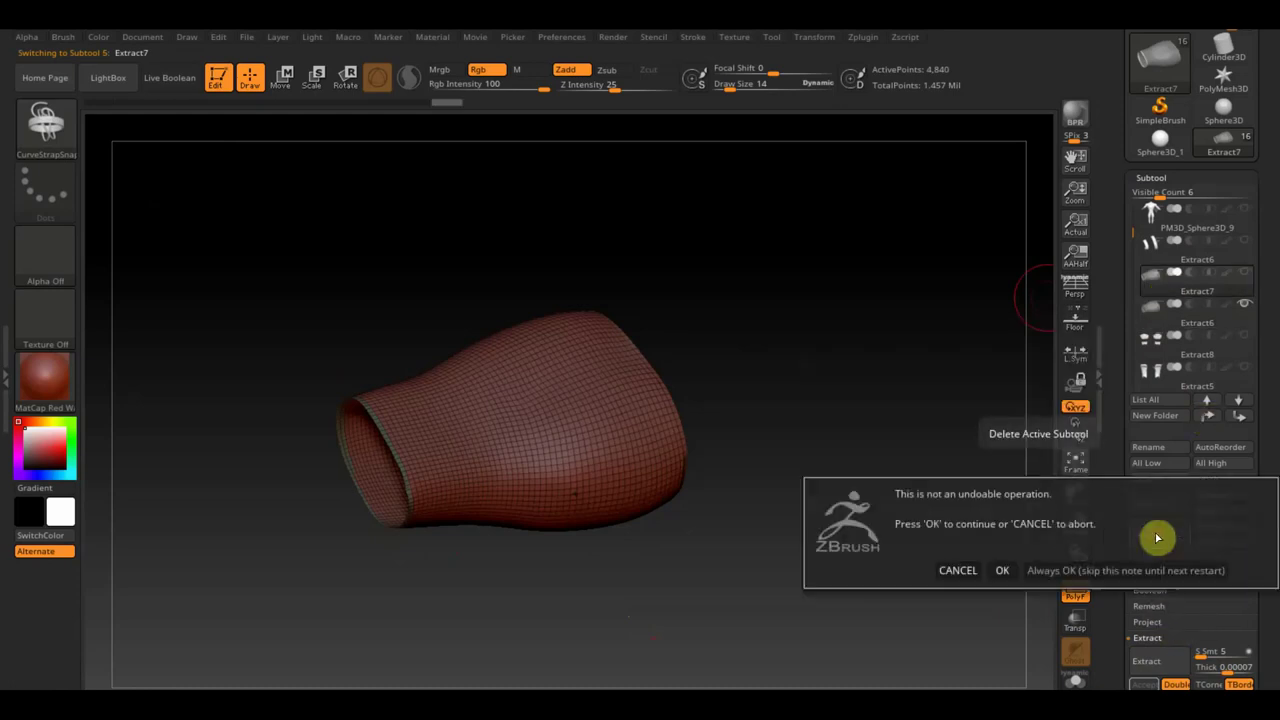
{"action": "left_click", "coordinate": [1004, 568]}
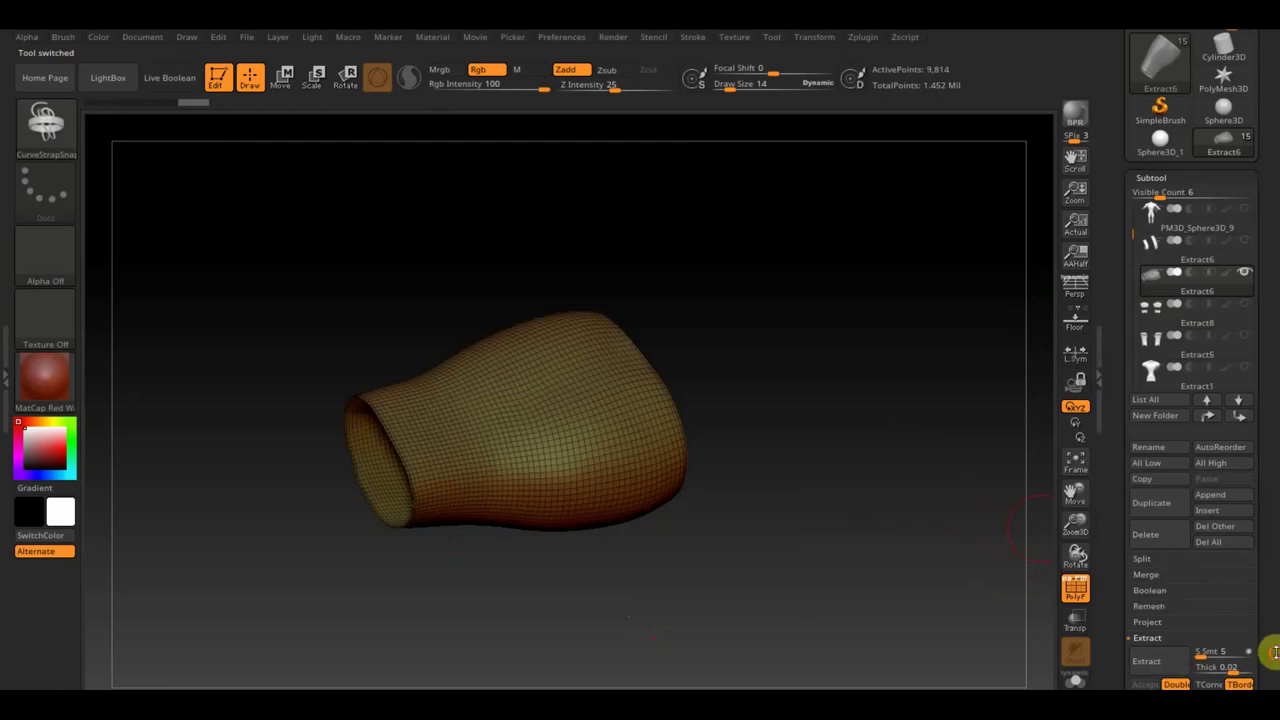
{"action": "left_click_drag", "start_coordinate": [1274, 652], "coordinate": [1269, 554]}
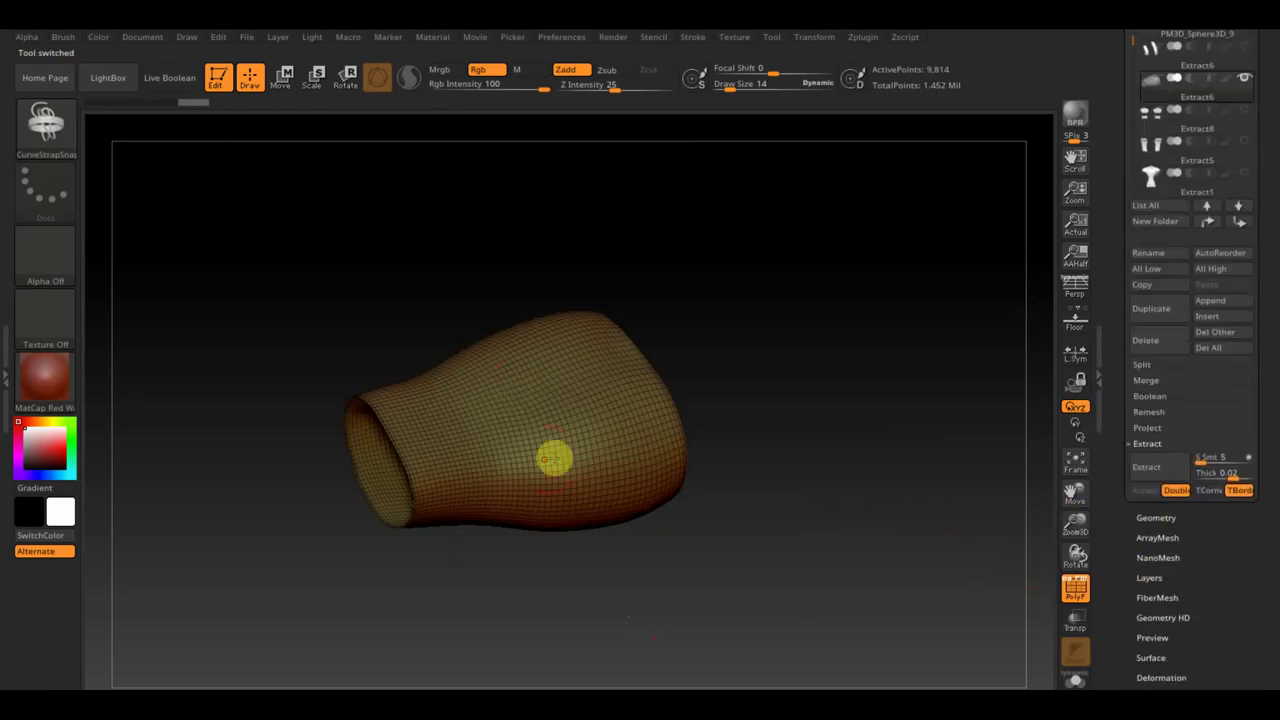
{"action": "left_click_drag", "start_coordinate": [1215, 621], "coordinate": [1220, 548]}
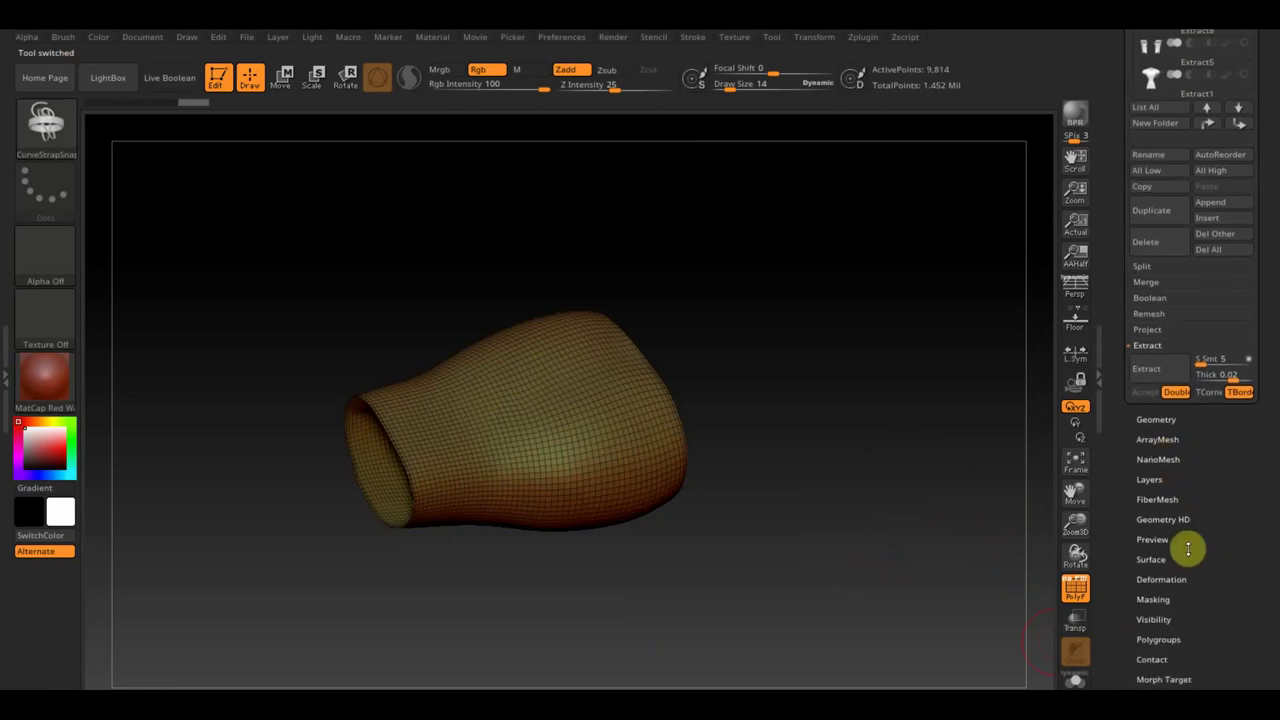
Step: Inflate the remaining bracer shell slightly with the Deformation Inflate slider
{"action": "left_click", "coordinate": [1170, 580]}
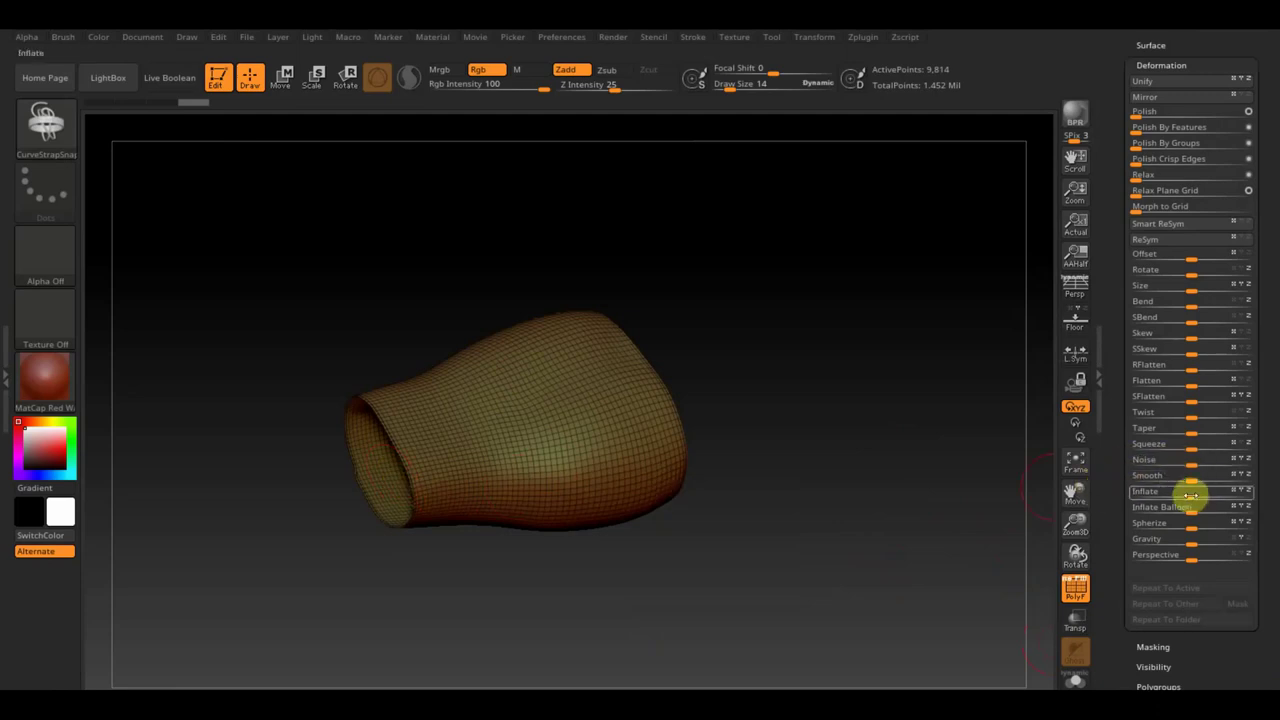
{"action": "left_click_drag", "start_coordinate": [1191, 495], "coordinate": [1194, 494]}
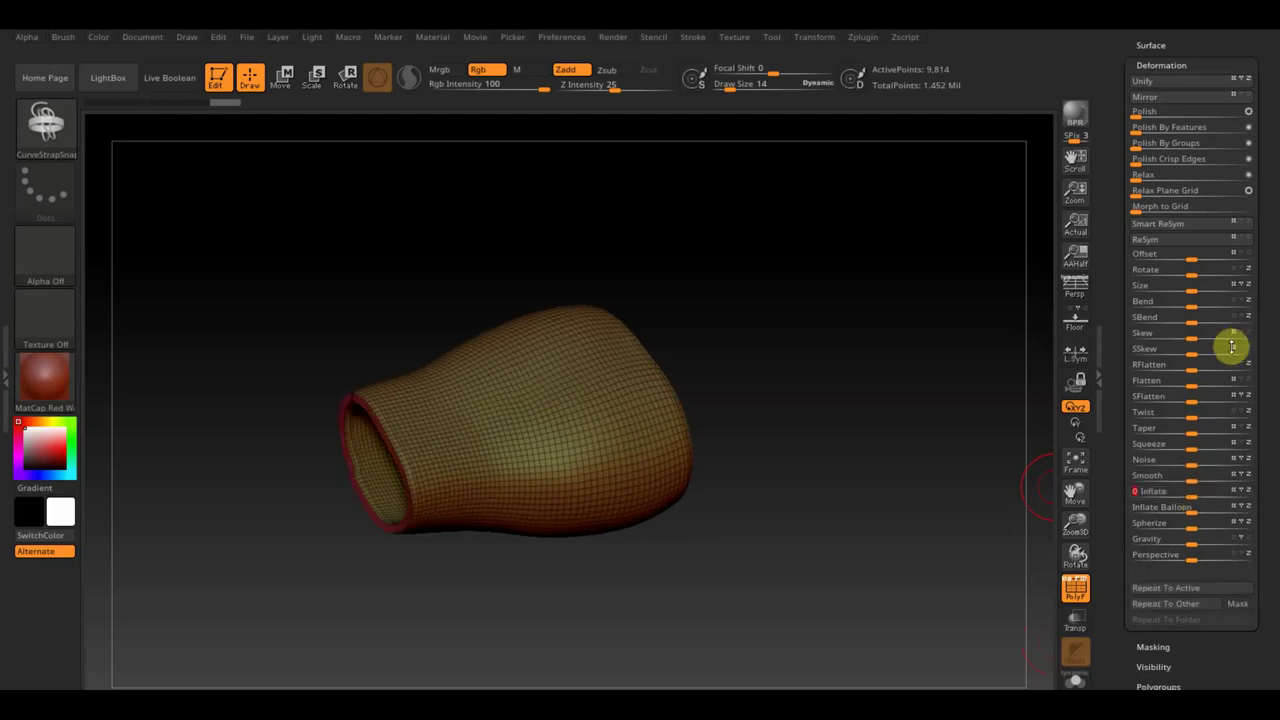
{"action": "scroll", "coordinate": [1271, 89], "scroll_direction": "up", "scroll_amount": 1}
{"action": "scroll", "coordinate": [1268, 150], "scroll_direction": "up", "scroll_amount": 6}
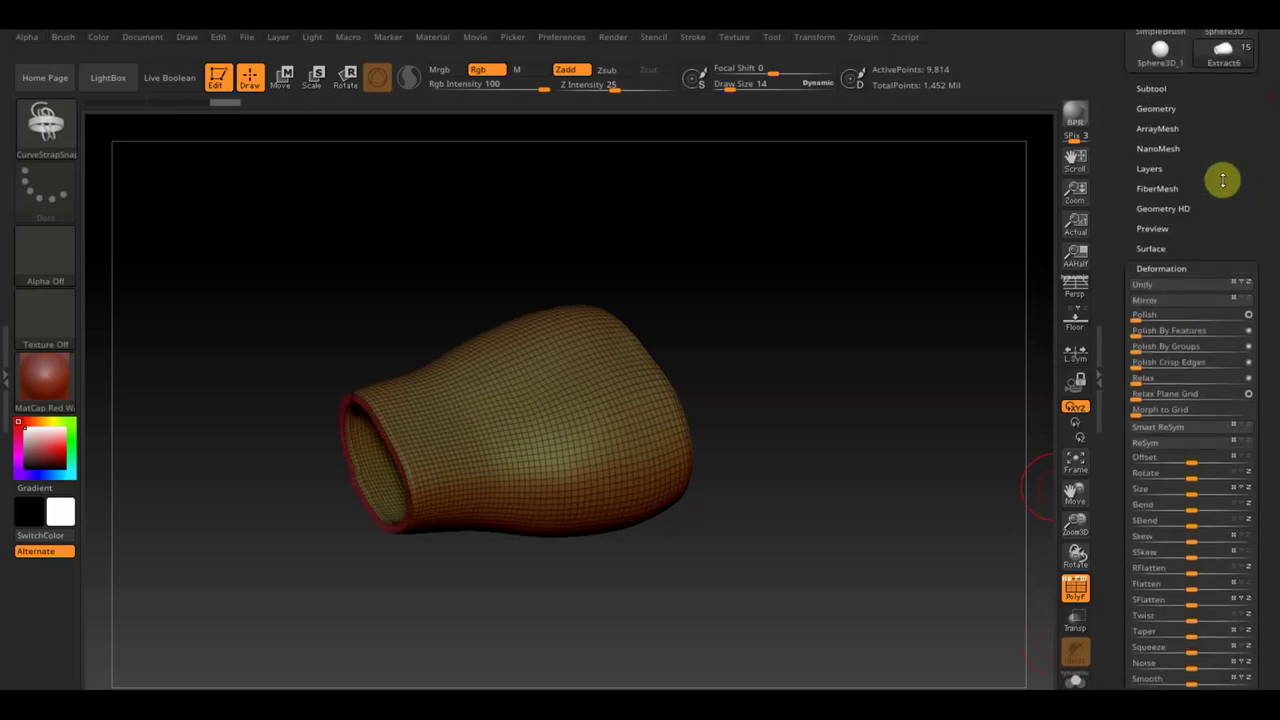
Step: DynaMesh the inflated bracer tube at resolution 896, giving about 38,264 points
{"action": "left_click", "coordinate": [1163, 108]}
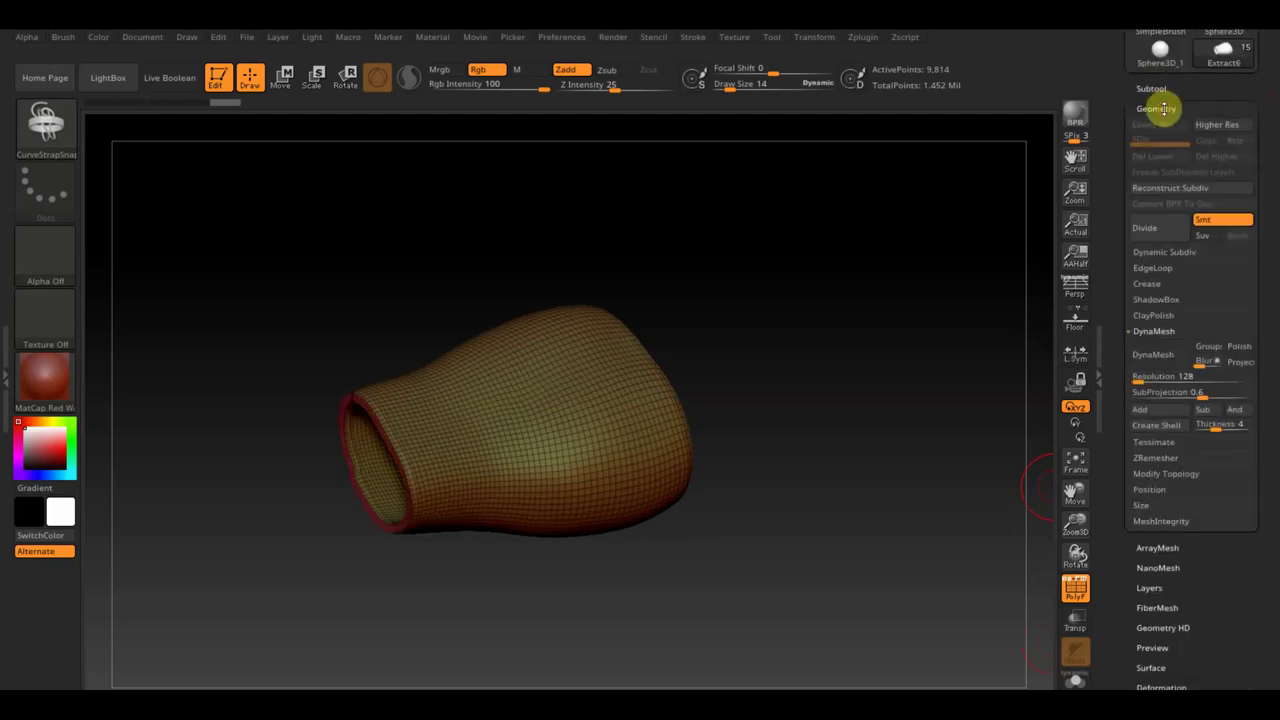
{"action": "left_click", "coordinate": [1165, 360]}
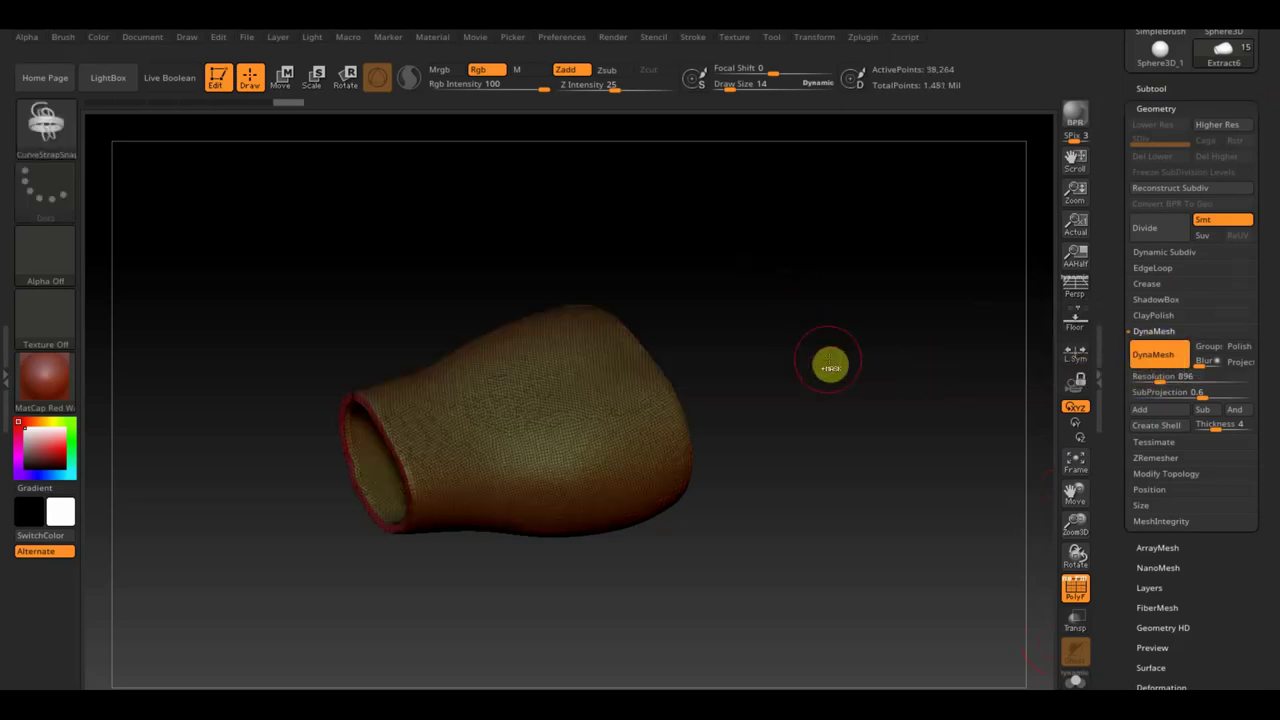
{"action": "left_click_drag", "start_coordinate": [828, 365], "coordinate": [852, 387]}
{"action": "key", "text": "ctrl"}
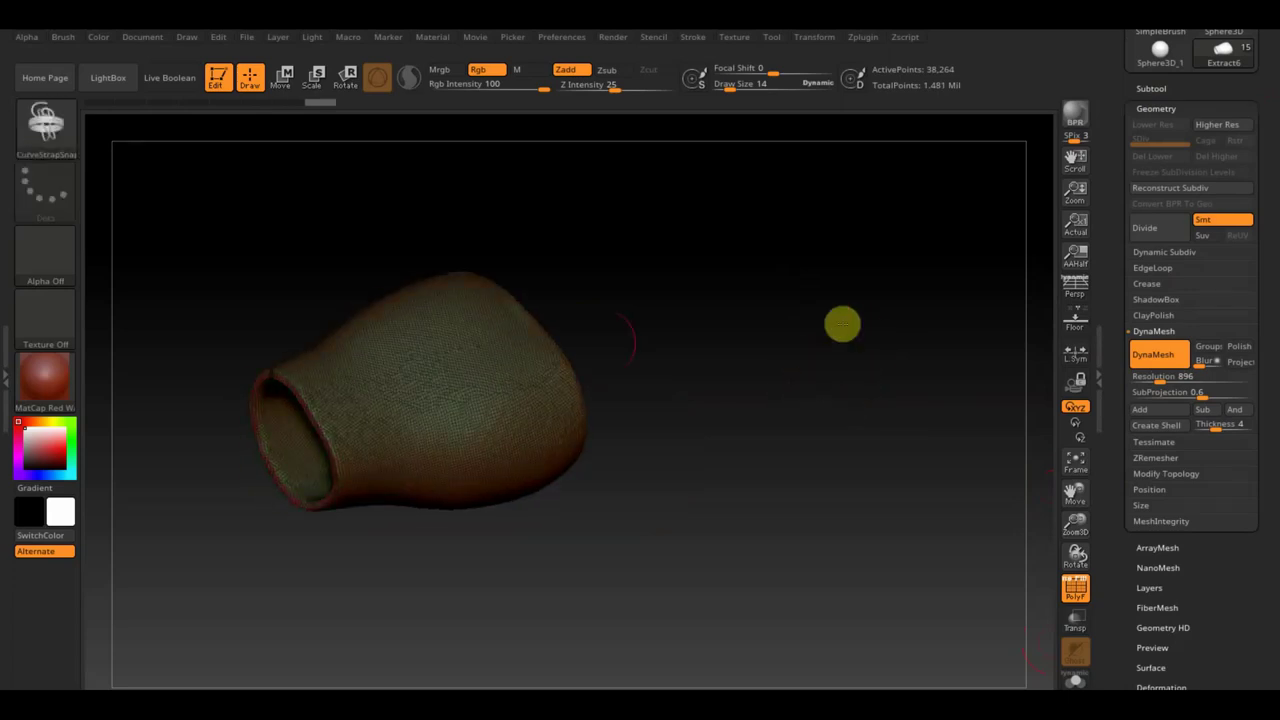
{"action": "left_click", "coordinate": [1157, 88]}
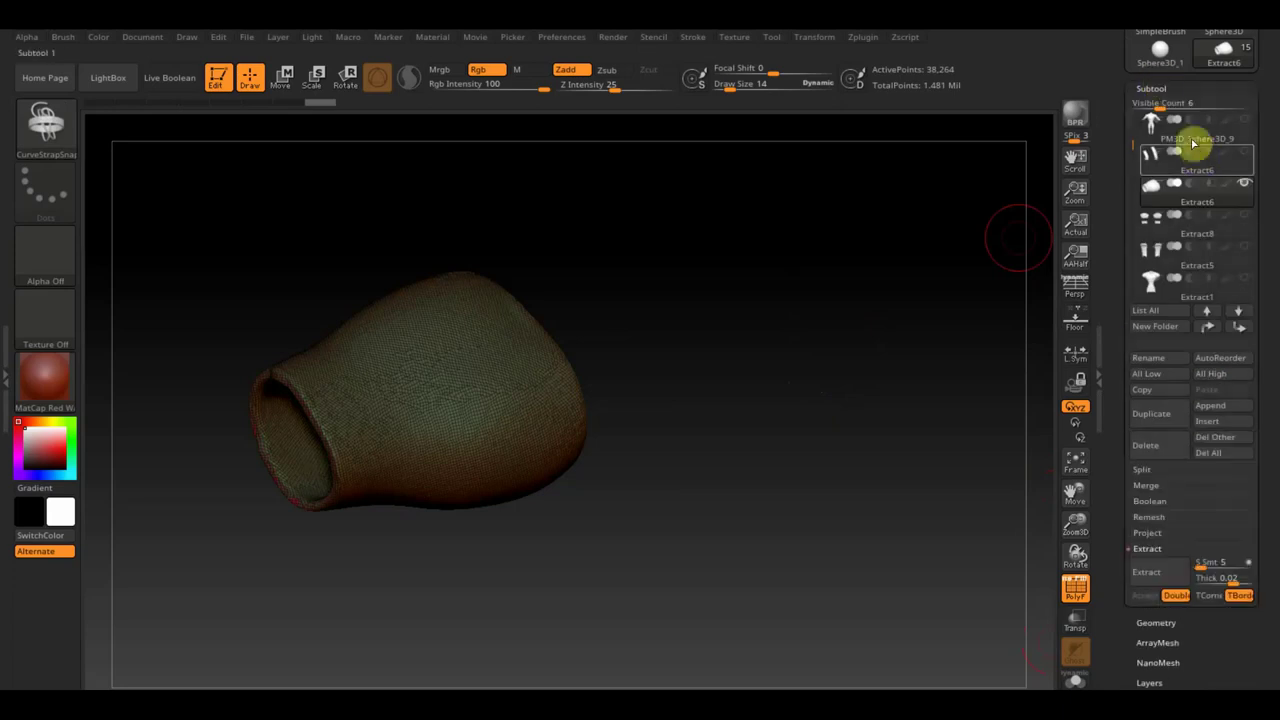
Step: Show all subtools again and slide the bracer along the forearm toward the wrist
{"action": "left_click", "coordinate": [1246, 184], "text": "shift"}
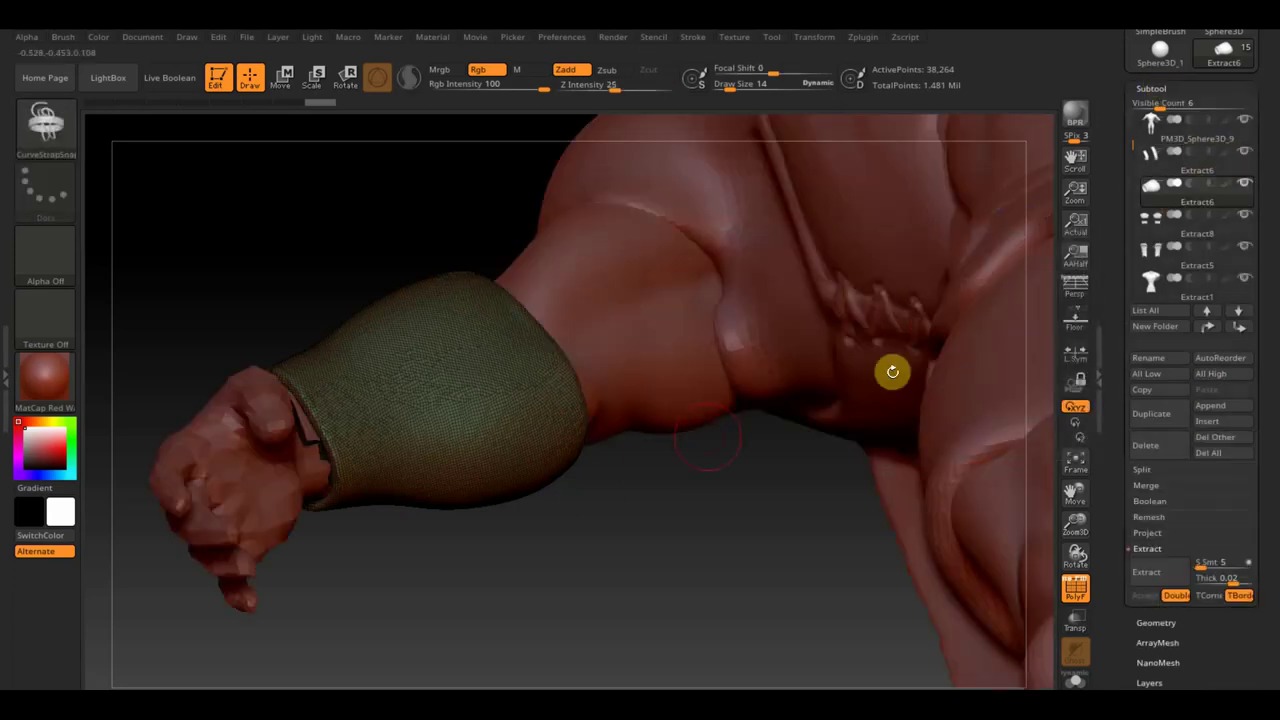
{"action": "left_click_drag", "start_coordinate": [586, 514], "coordinate": [597, 532]}
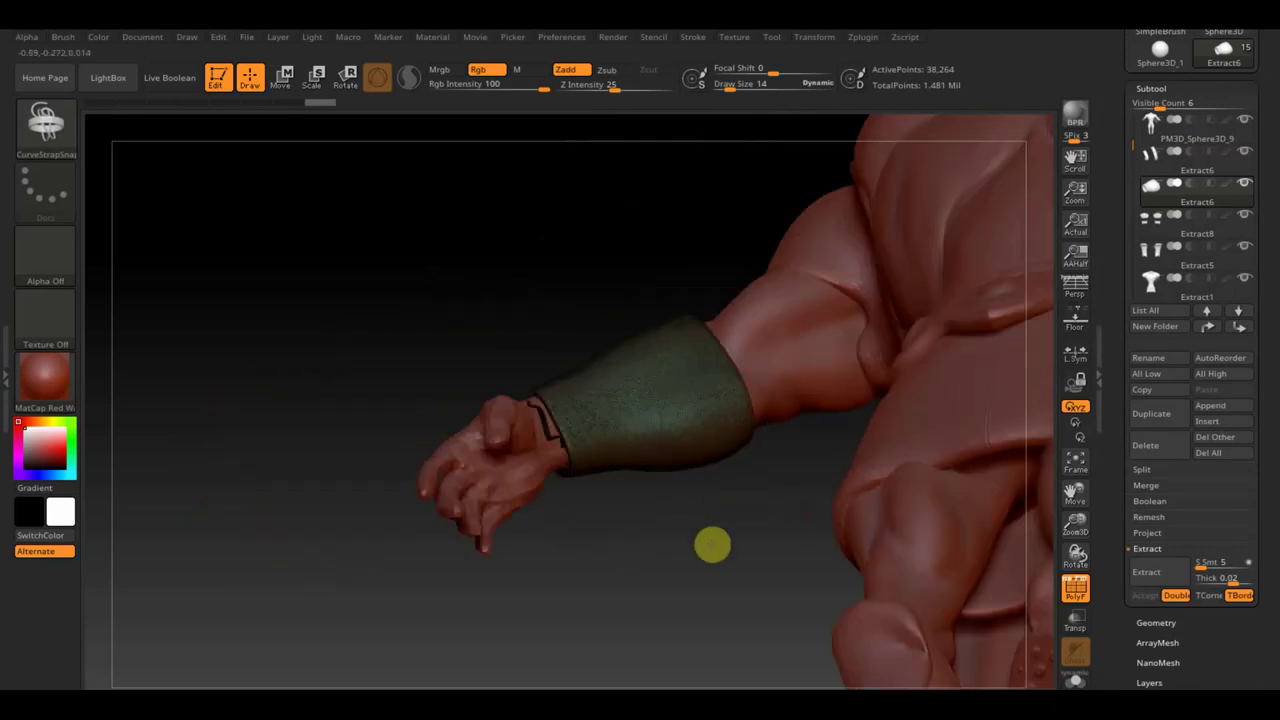
{"action": "left_click_drag", "start_coordinate": [627, 537], "coordinate": [603, 557]}
{"action": "left_click", "coordinate": [286, 77]}
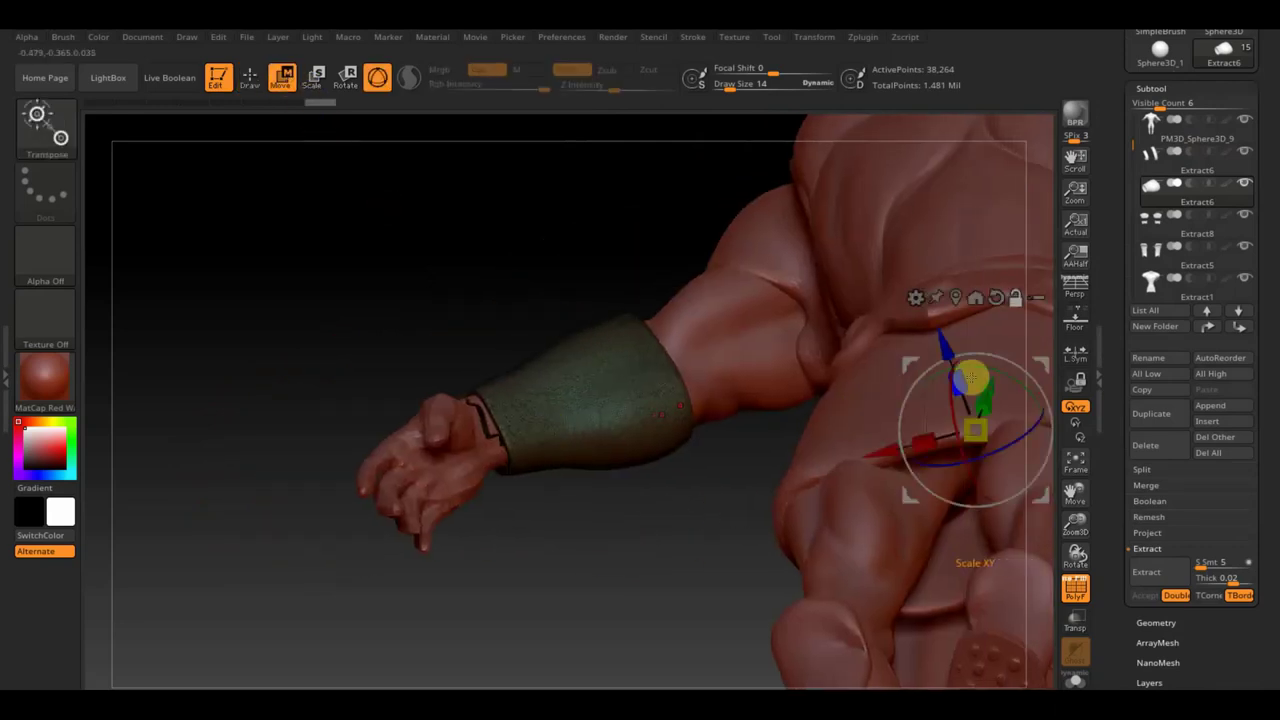
{"action": "left_click", "coordinate": [676, 353]}
{"action": "left_click_drag", "start_coordinate": [676, 353], "coordinate": [489, 334]}
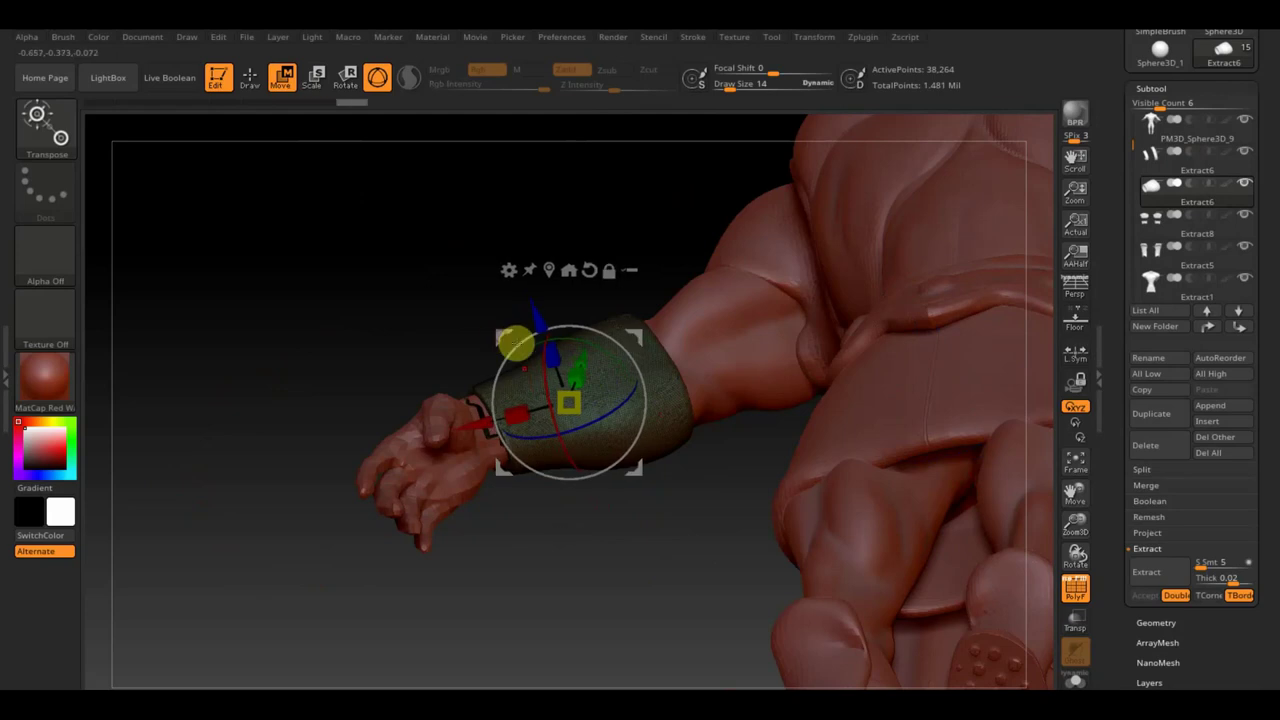
Step: Lift the bracer onto the forearm and rotate it to line up with the arm
{"action": "left_click_drag", "start_coordinate": [569, 567], "coordinate": [620, 651]}
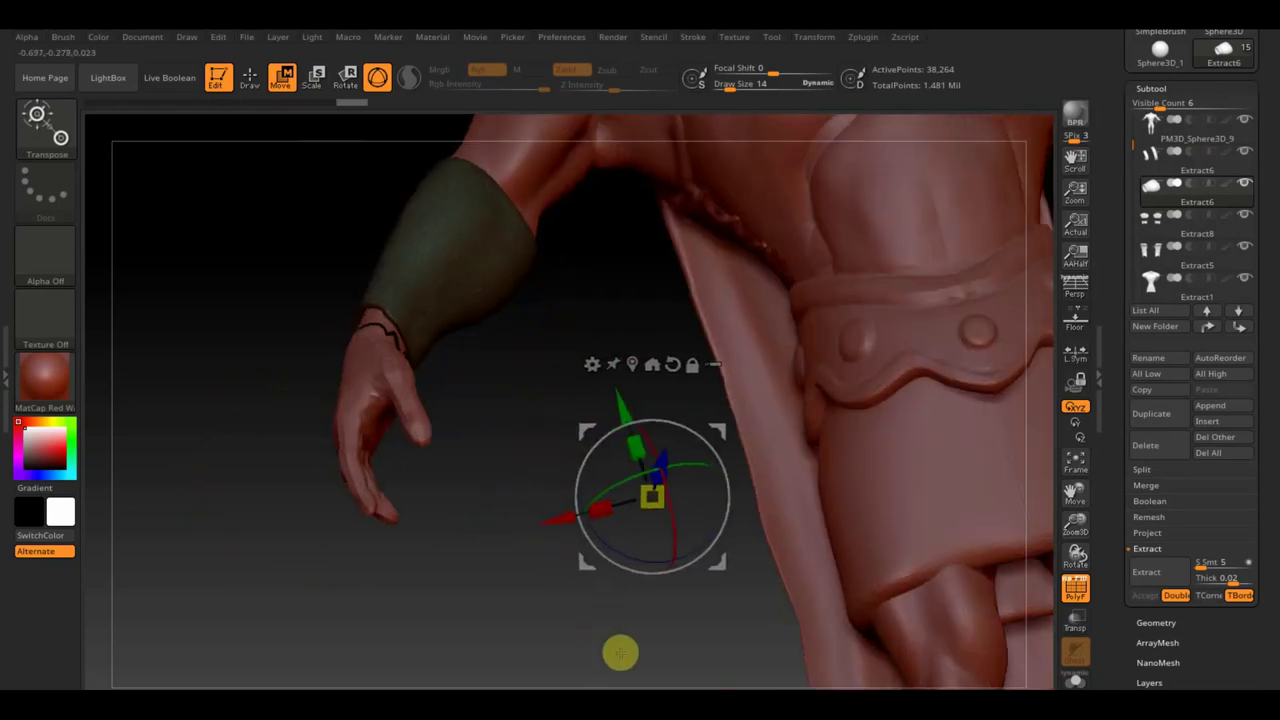
{"action": "mouse_move", "coordinate": [720, 423]}
{"action": "left_mouse_down"}
{"action": "mouse_move", "coordinate": [577, 324]}
{"action": "mouse_move", "coordinate": [517, 189]}
{"action": "left_mouse_up"}
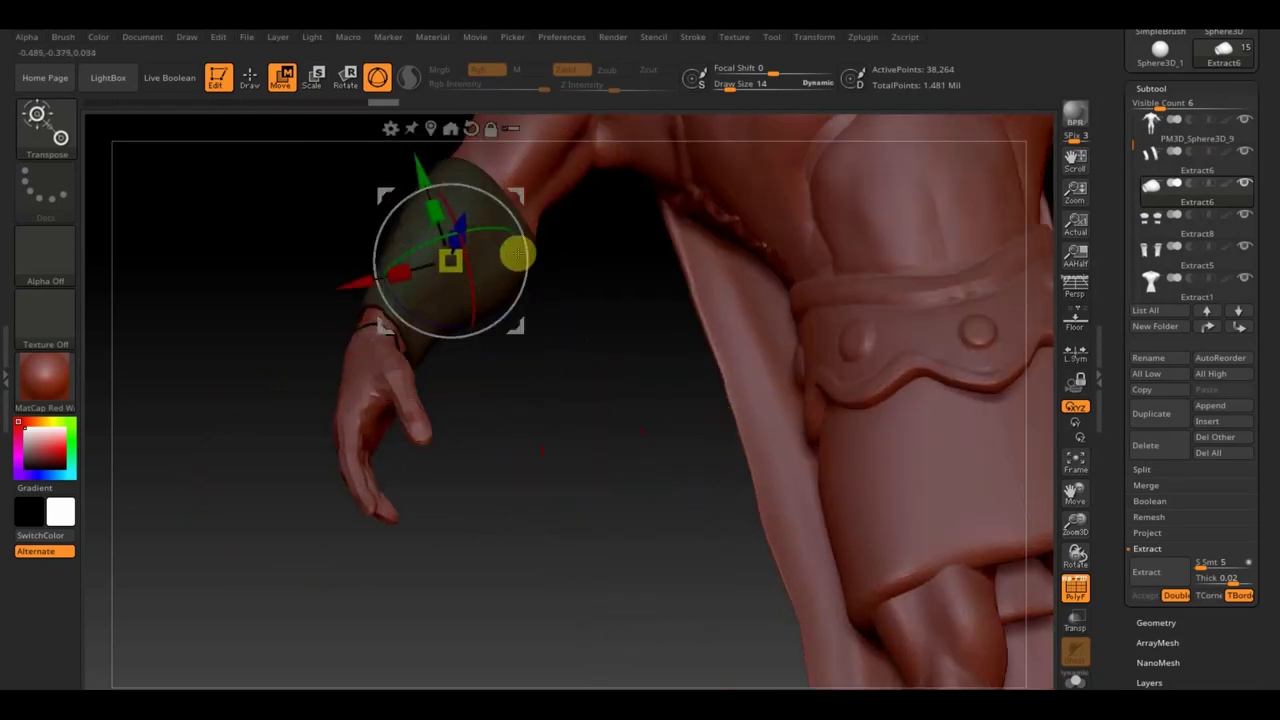
{"action": "left_click_drag", "start_coordinate": [660, 417], "coordinate": [670, 438]}
{"action": "left_click_drag", "start_coordinate": [657, 359], "coordinate": [694, 566]}
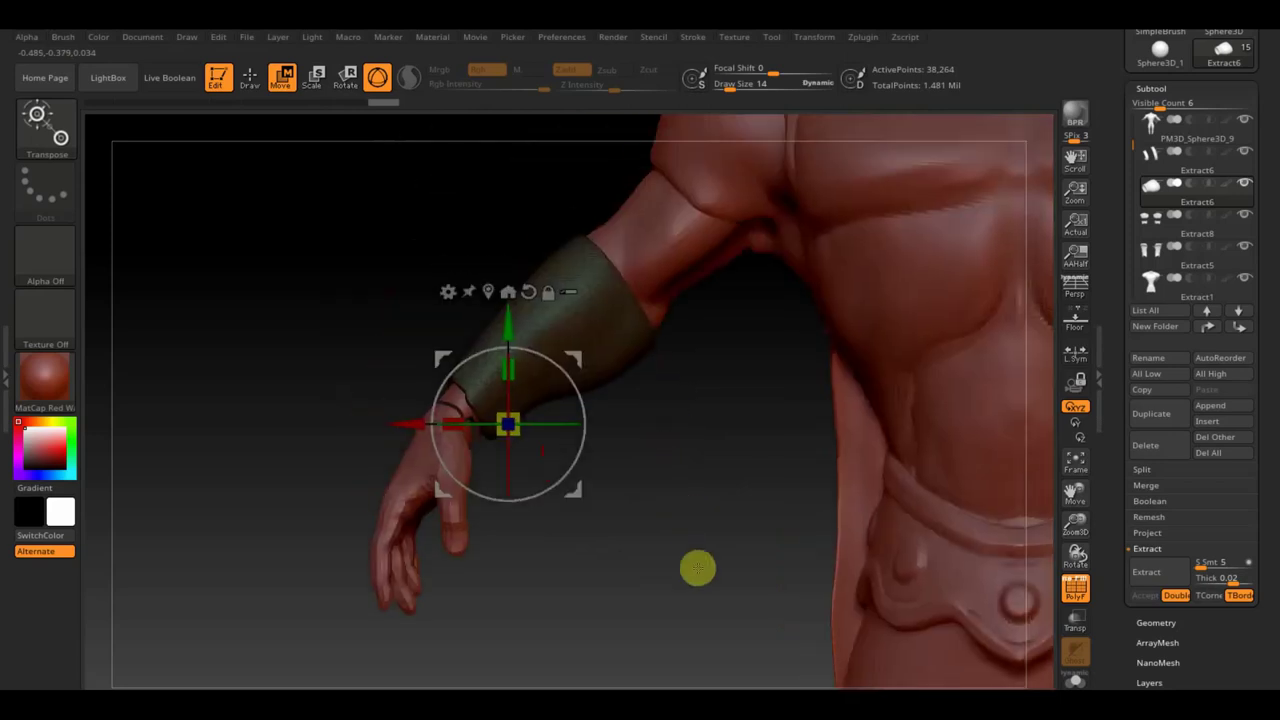
{"action": "mouse_move", "coordinate": [571, 380]}
{"action": "left_mouse_down"}
{"action": "mouse_move", "coordinate": [555, 317]}
{"action": "mouse_move", "coordinate": [583, 271]}
{"action": "left_mouse_up"}
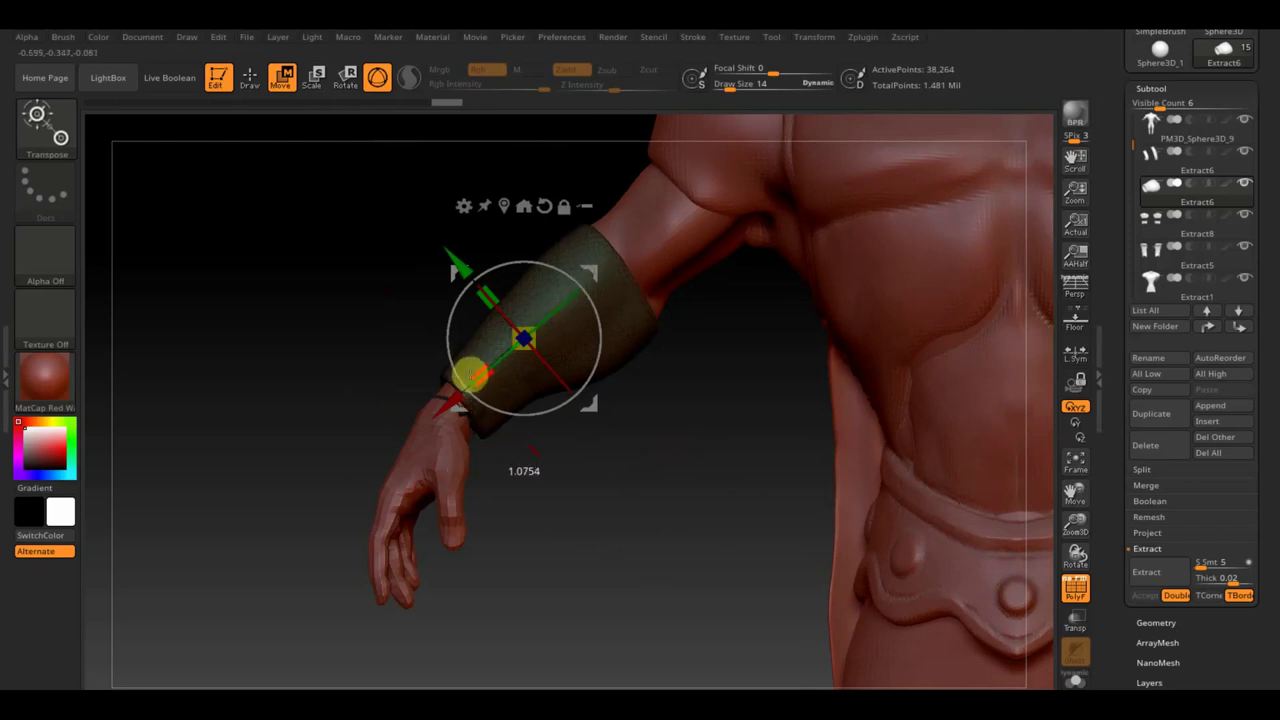
{"action": "left_click_drag", "start_coordinate": [586, 271], "coordinate": [584, 278]}
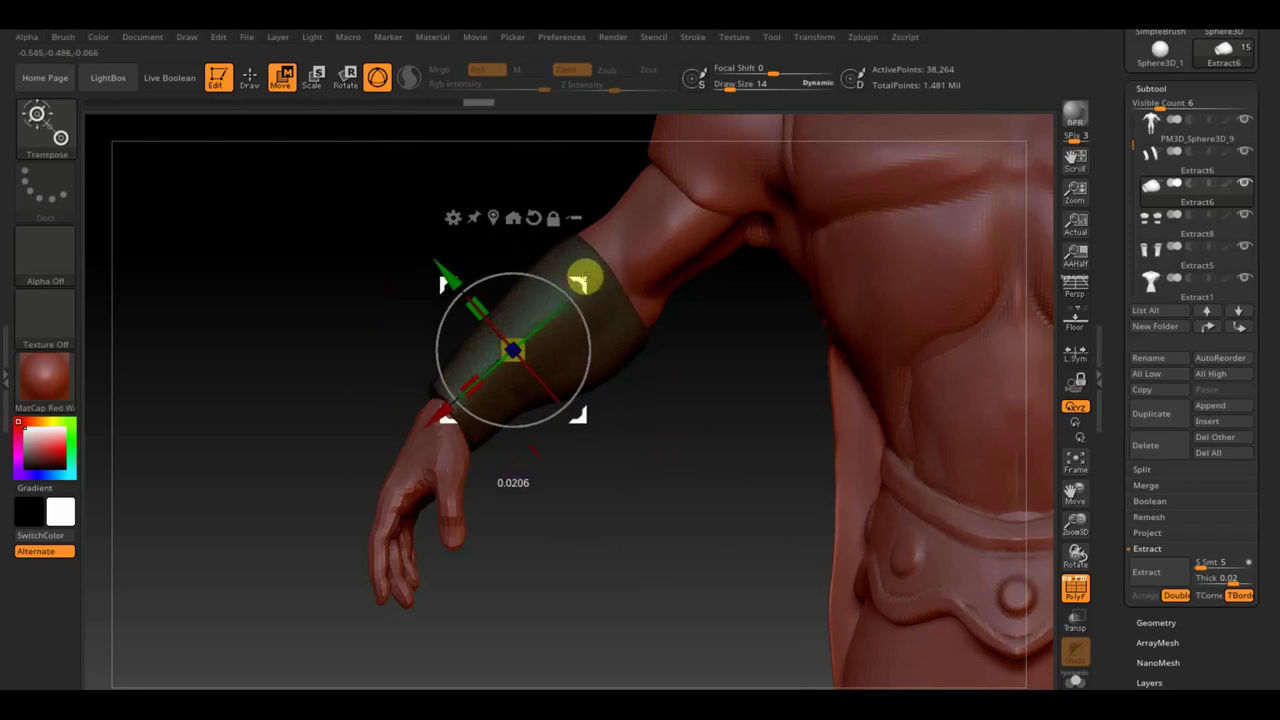
{"action": "mouse_move", "coordinate": [675, 459]}
{"action": "left_mouse_down"}
{"action": "mouse_move", "coordinate": [703, 489]}
{"action": "mouse_move", "coordinate": [756, 508]}
{"action": "left_mouse_up"}
{"action": "left_click", "coordinate": [250, 78]}
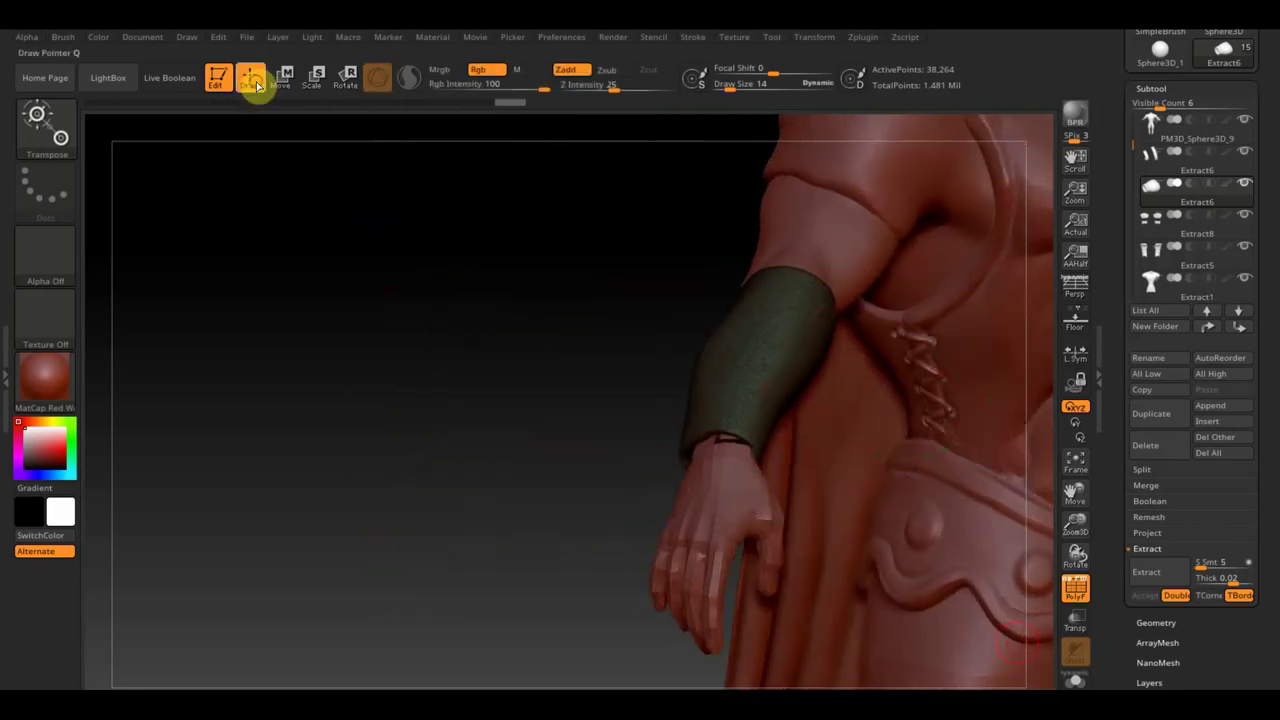
{"action": "left_click", "coordinate": [1068, 590]}
{"action": "right_click_drag", "start_coordinate": [743, 474], "coordinate": [514, 429]}
{"action": "left_click", "coordinate": [48, 128]}
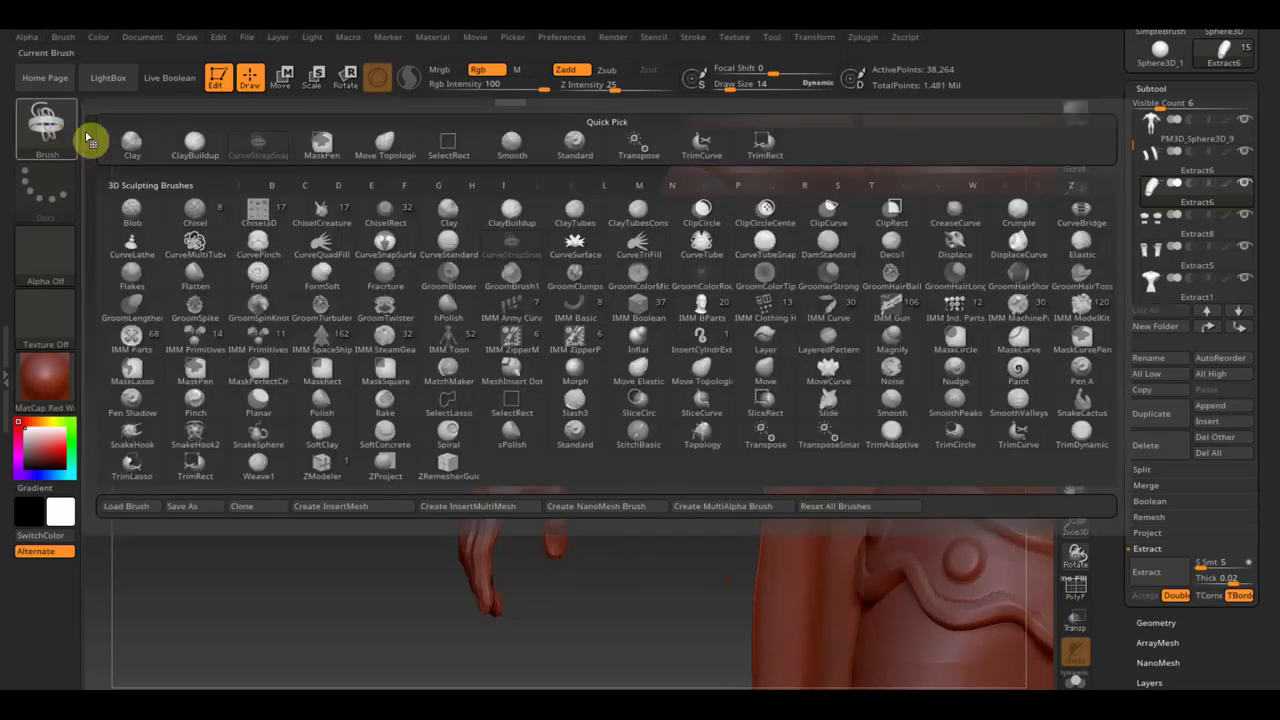
{"action": "left_click", "coordinate": [397, 145]}
{"action": "left_click", "coordinate": [731, 86]}
{"action": "key", "text": "Return"}
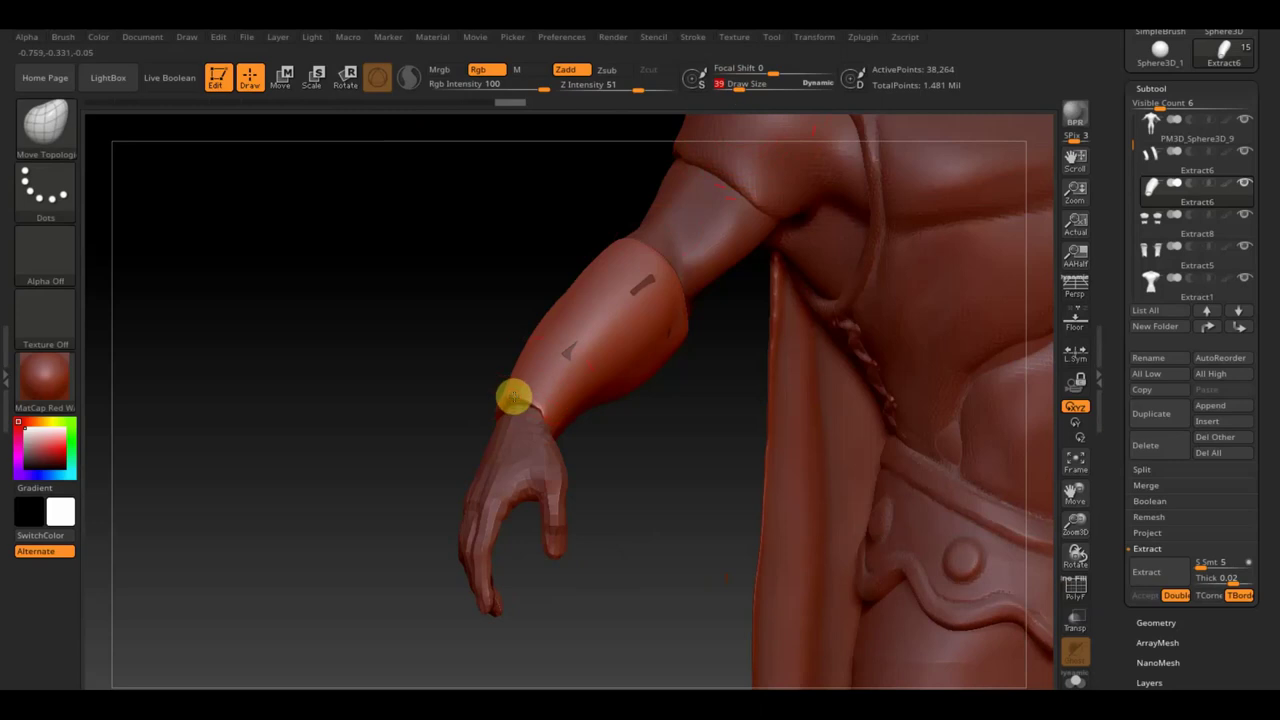
{"action": "left_click_drag", "start_coordinate": [510, 408], "coordinate": [409, 409]}
{"action": "left_click_drag", "start_coordinate": [626, 446], "coordinate": [640, 523]}
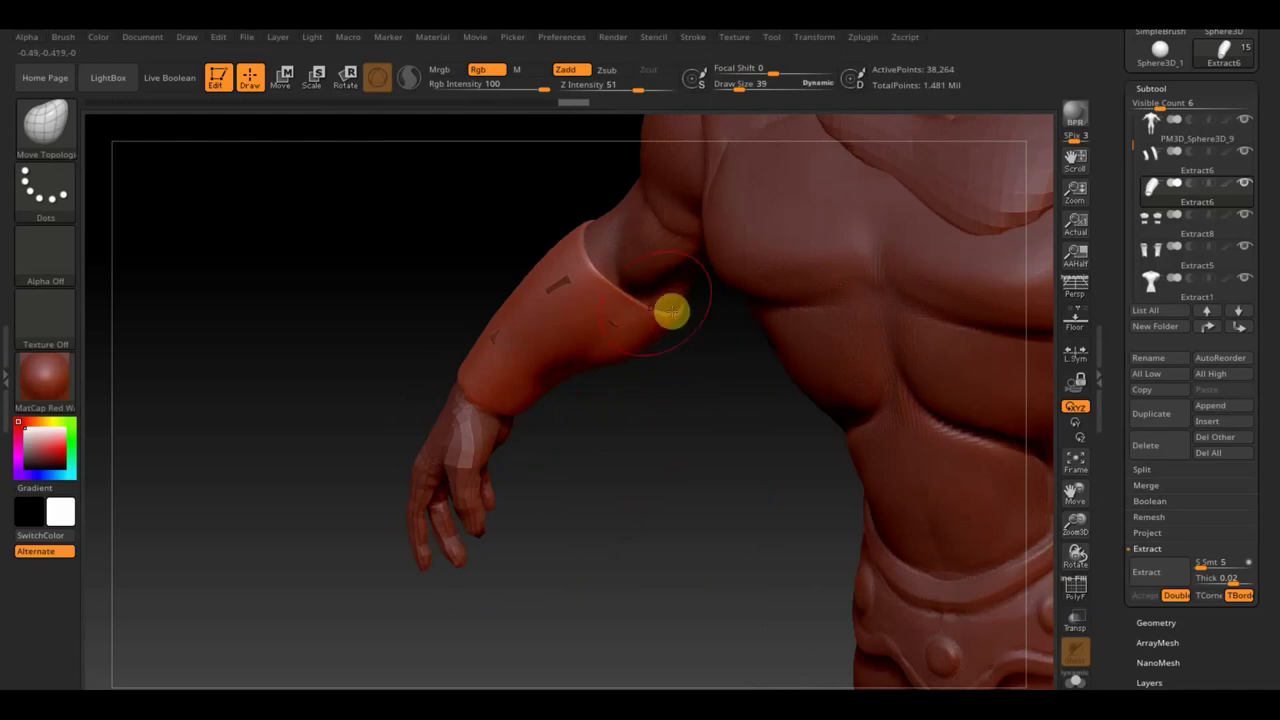
{"action": "mouse_move", "coordinate": [460, 297]}
{"action": "left_mouse_down"}
{"action": "mouse_move", "coordinate": [494, 271]}
{"action": "mouse_move", "coordinate": [564, 276]}
{"action": "mouse_move", "coordinate": [517, 266]}
{"action": "mouse_move", "coordinate": [594, 323]}
{"action": "left_mouse_up"}
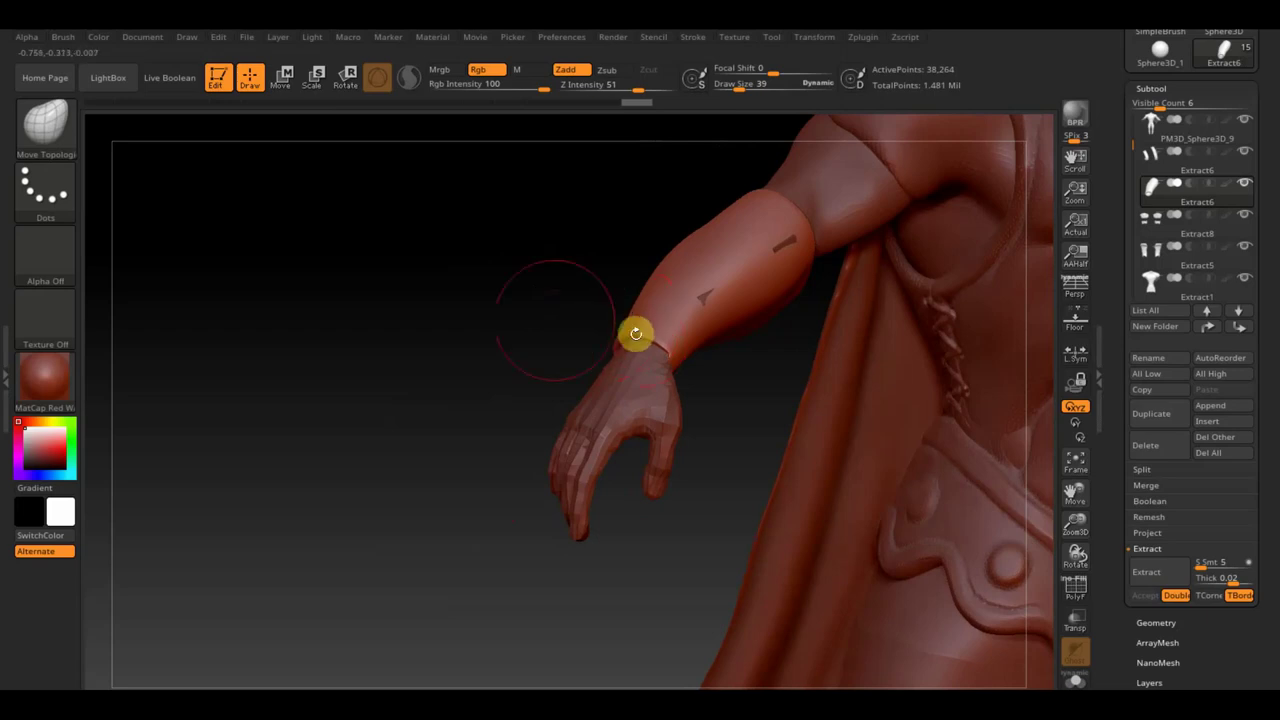
{"action": "left_click_drag", "start_coordinate": [636, 333], "coordinate": [580, 320]}
{"action": "mouse_move", "coordinate": [709, 354]}
{"action": "left_mouse_down"}
{"action": "mouse_move", "coordinate": [386, 331]}
{"action": "mouse_move", "coordinate": [576, 385]}
{"action": "left_mouse_up"}
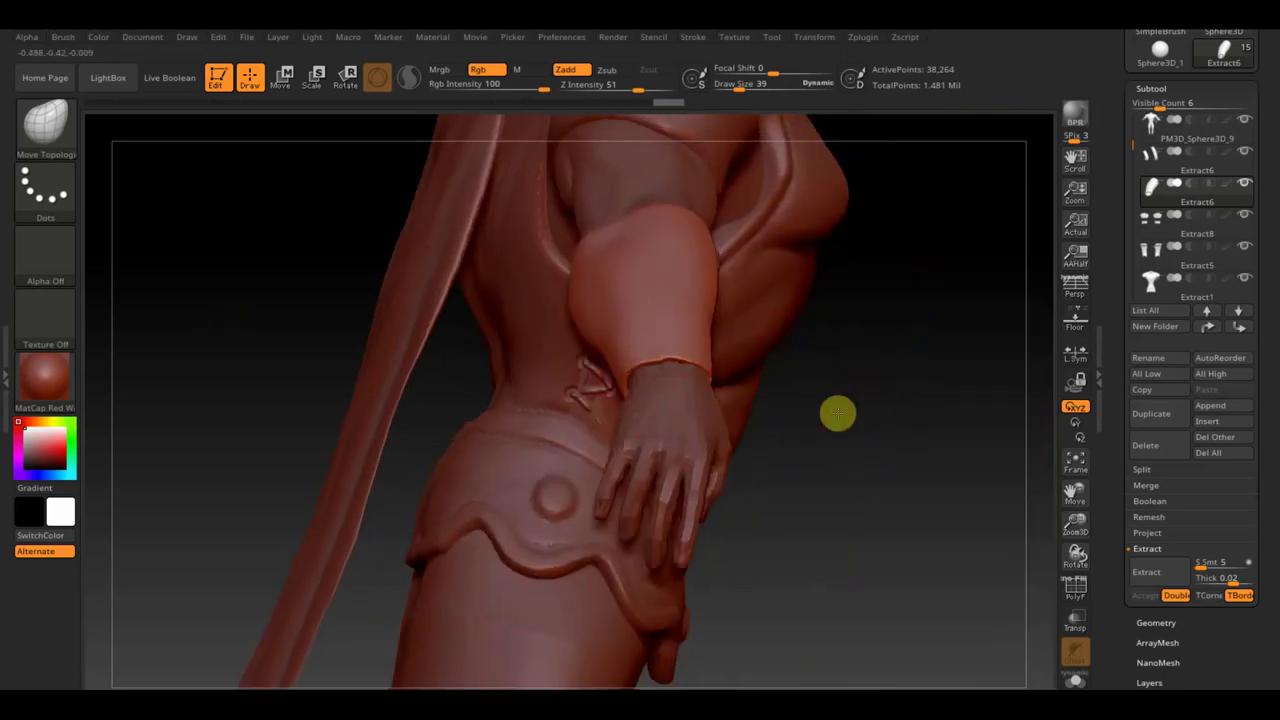
{"action": "left_click_drag", "start_coordinate": [834, 411], "coordinate": [820, 409]}
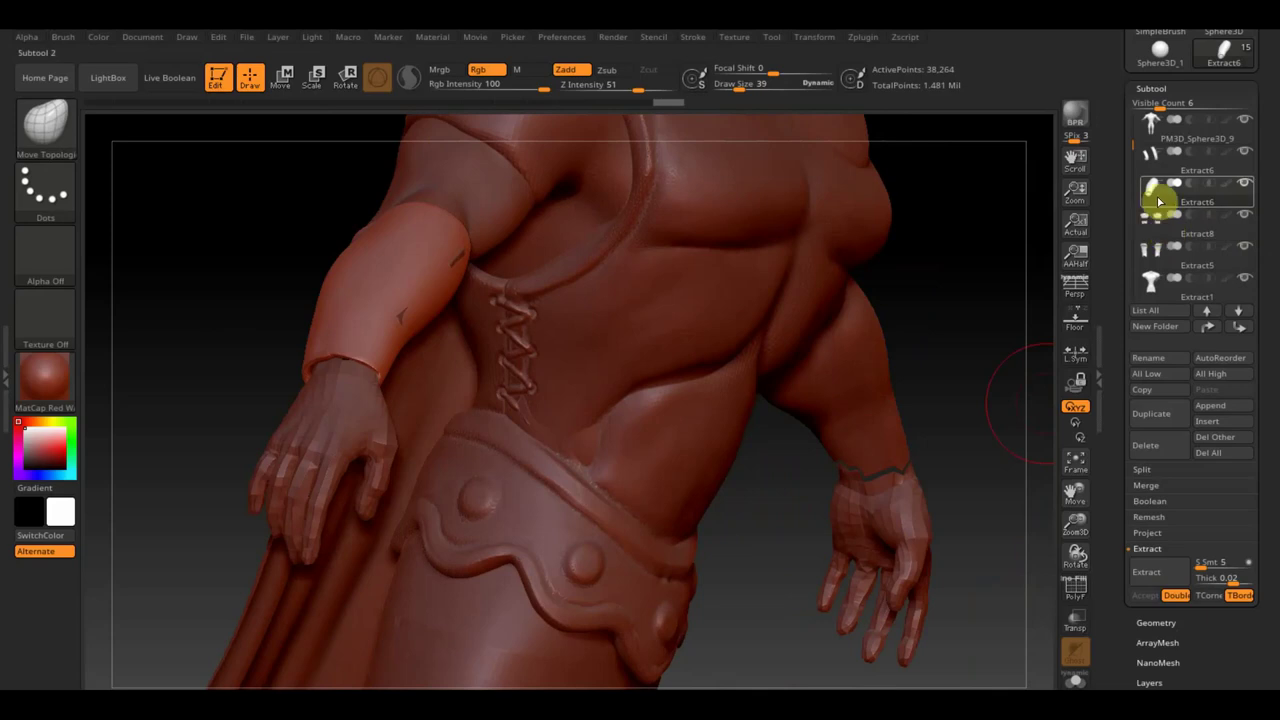
{"action": "mouse_move", "coordinate": [1152, 183]}
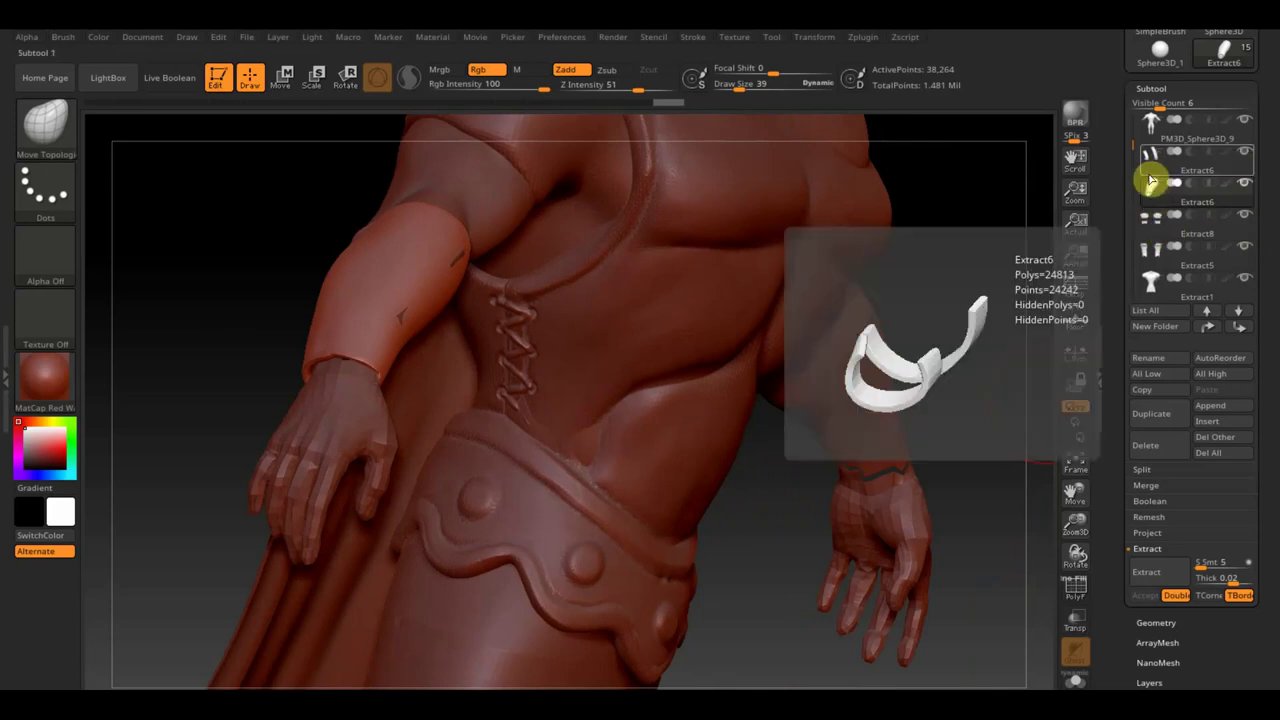
Step: Select the Extract6 straps and place the Move gizmo pivot on the forearm
{"action": "left_click", "coordinate": [1160, 172]}
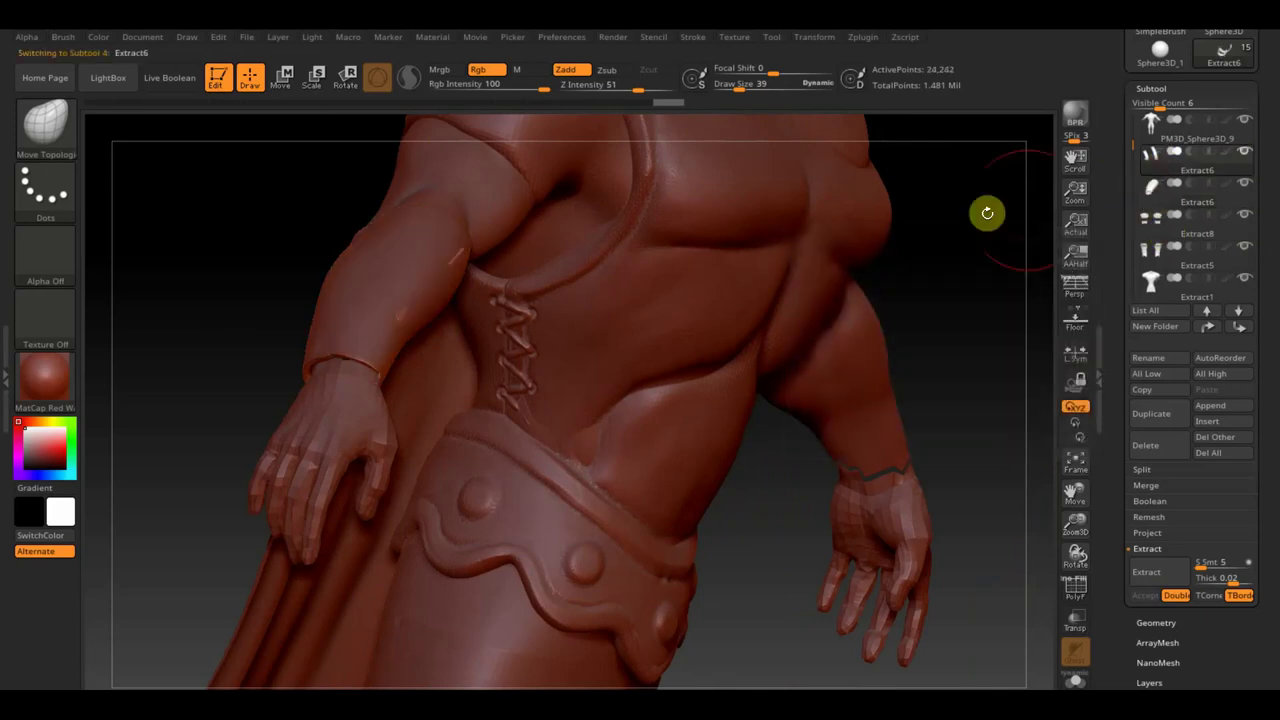
{"action": "left_click", "coordinate": [286, 77]}
{"action": "mouse_move", "coordinate": [594, 563]}
{"action": "left_mouse_down"}
{"action": "mouse_move", "coordinate": [600, 531]}
{"action": "mouse_move", "coordinate": [493, 236]}
{"action": "mouse_move", "coordinate": [491, 286]}
{"action": "left_mouse_up"}
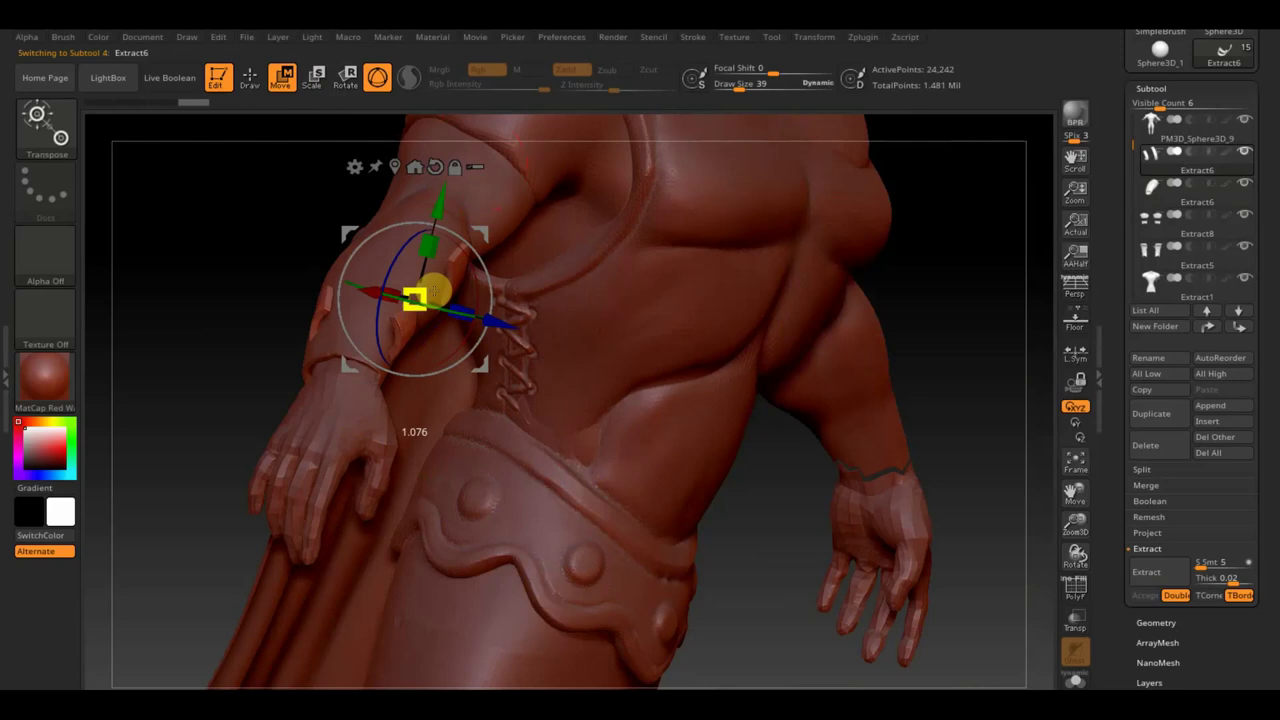
{"action": "left_click_drag", "start_coordinate": [920, 477], "coordinate": [887, 455]}
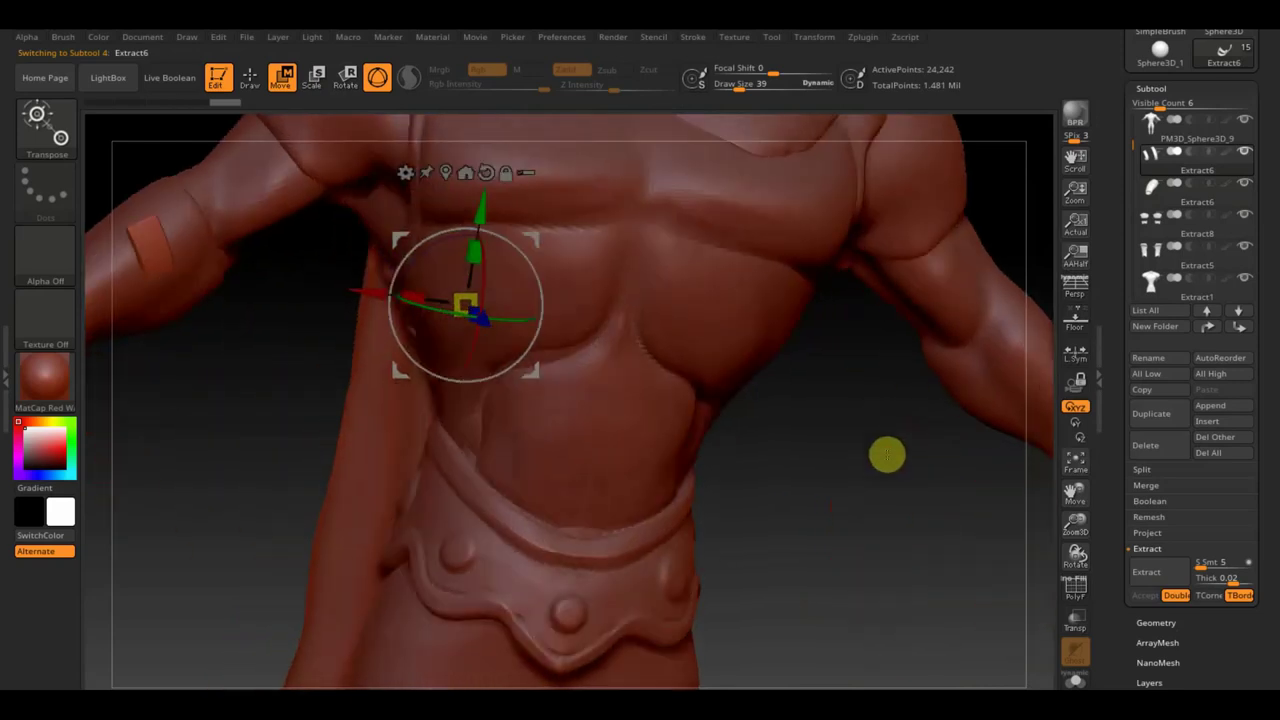
{"action": "mouse_move", "coordinate": [844, 533]}
{"action": "left_mouse_down"}
{"action": "mouse_move", "coordinate": [1014, 543]}
{"action": "mouse_move", "coordinate": [734, 400]}
{"action": "left_mouse_up"}
{"action": "left_click", "coordinate": [600, 249]}
{"action": "left_click_drag", "start_coordinate": [601, 249], "coordinate": [619, 255]}
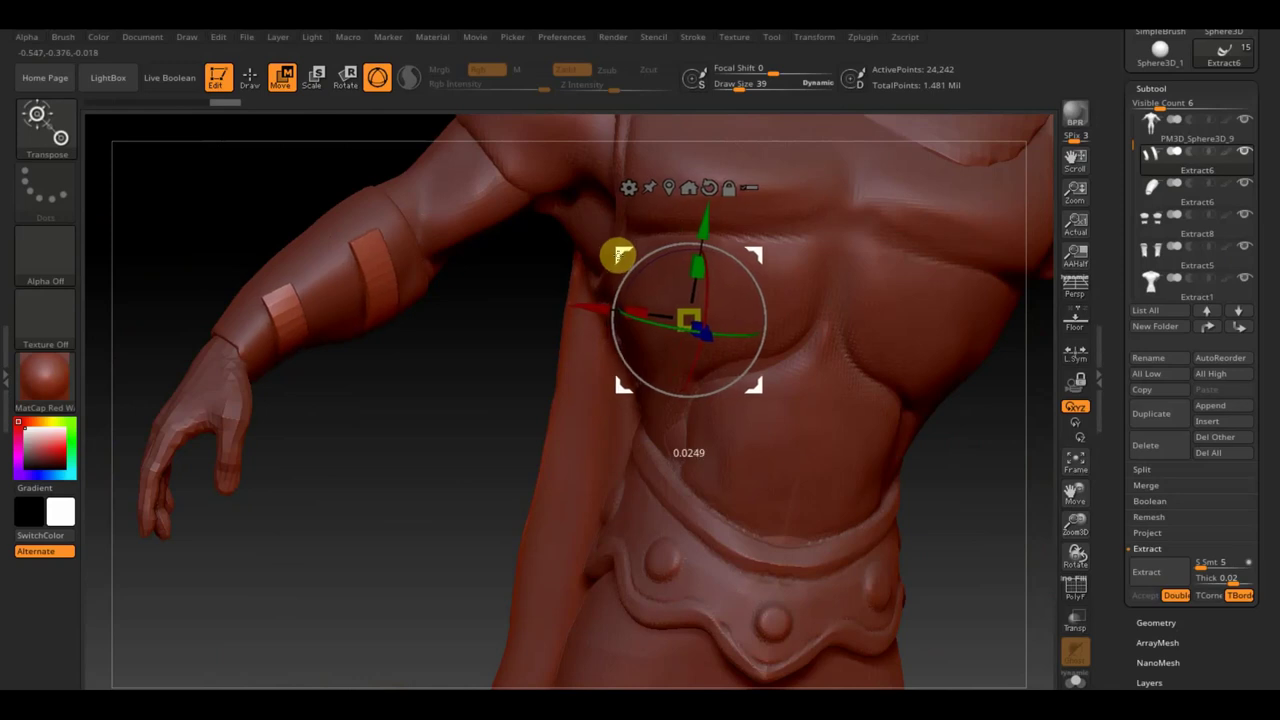
{"action": "left_click_drag", "start_coordinate": [369, 426], "coordinate": [397, 413]}
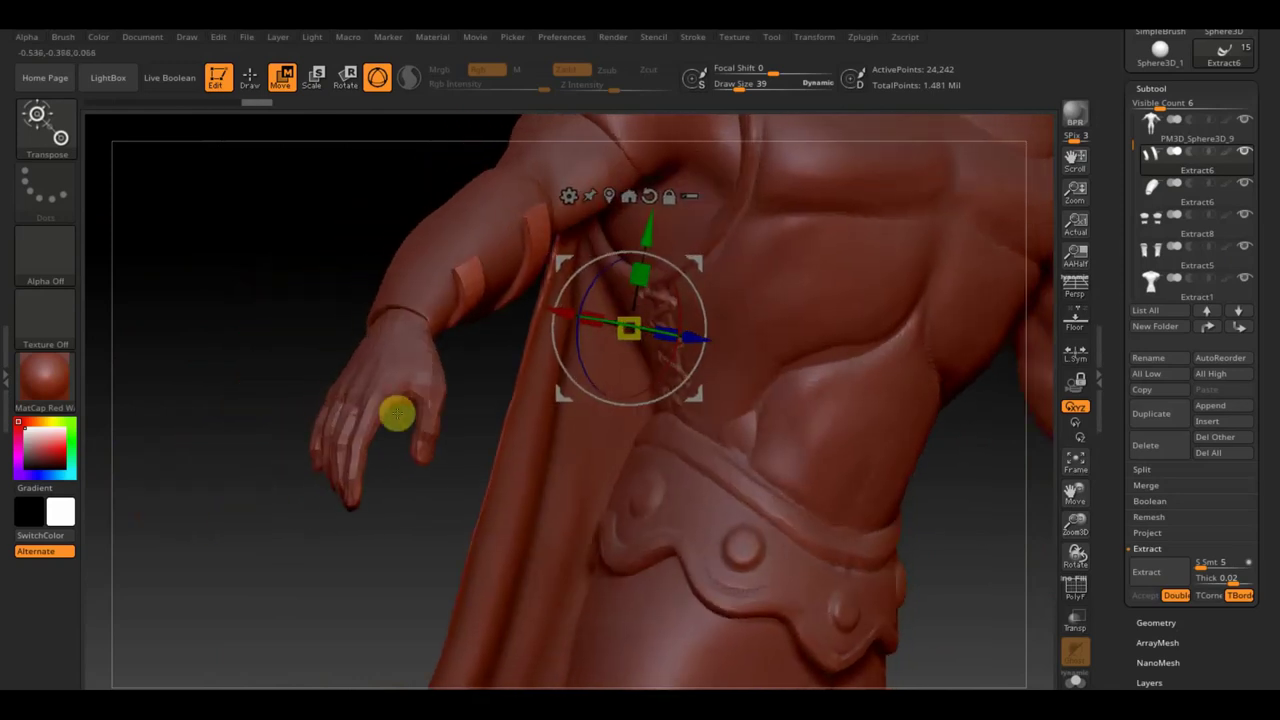
Step: Slide the Extract6 strap bands slightly along the forearm toward the wrist
{"action": "left_click", "coordinate": [250, 77]}
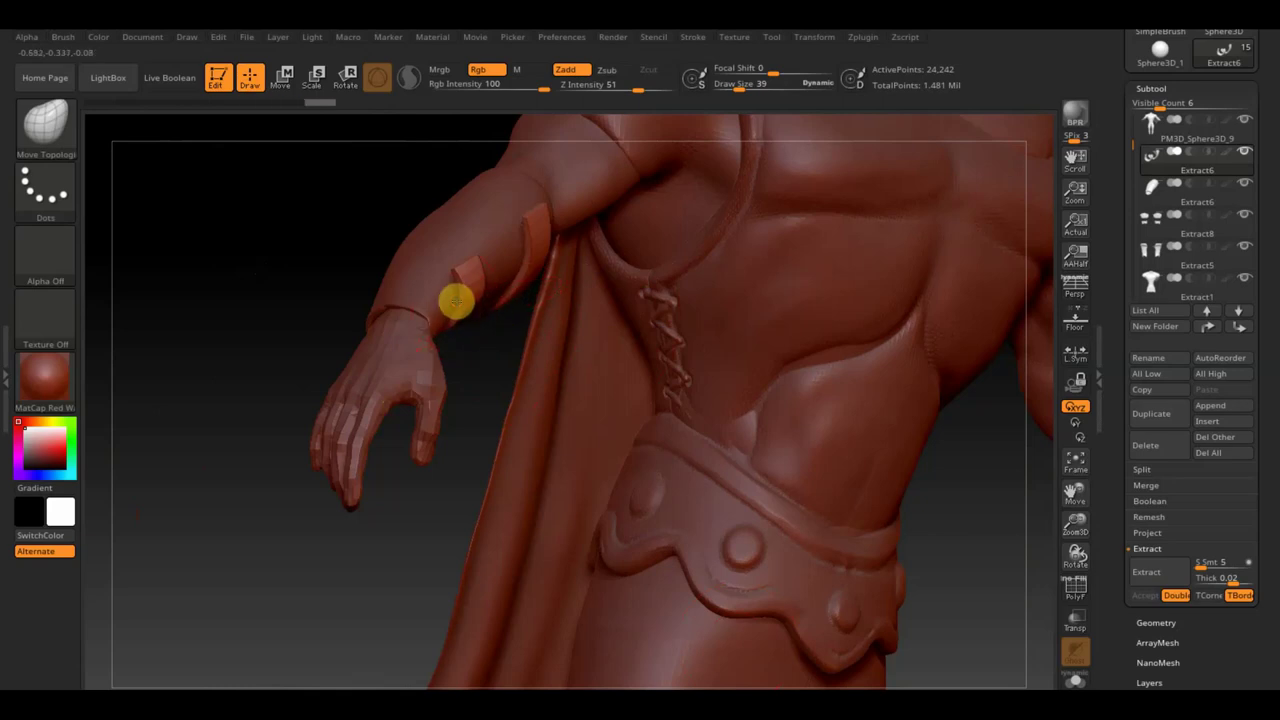
{"action": "mouse_move", "coordinate": [453, 300]}
{"action": "left_mouse_down"}
{"action": "mouse_move", "coordinate": [491, 366]}
{"action": "mouse_move", "coordinate": [527, 372]}
{"action": "left_mouse_up"}
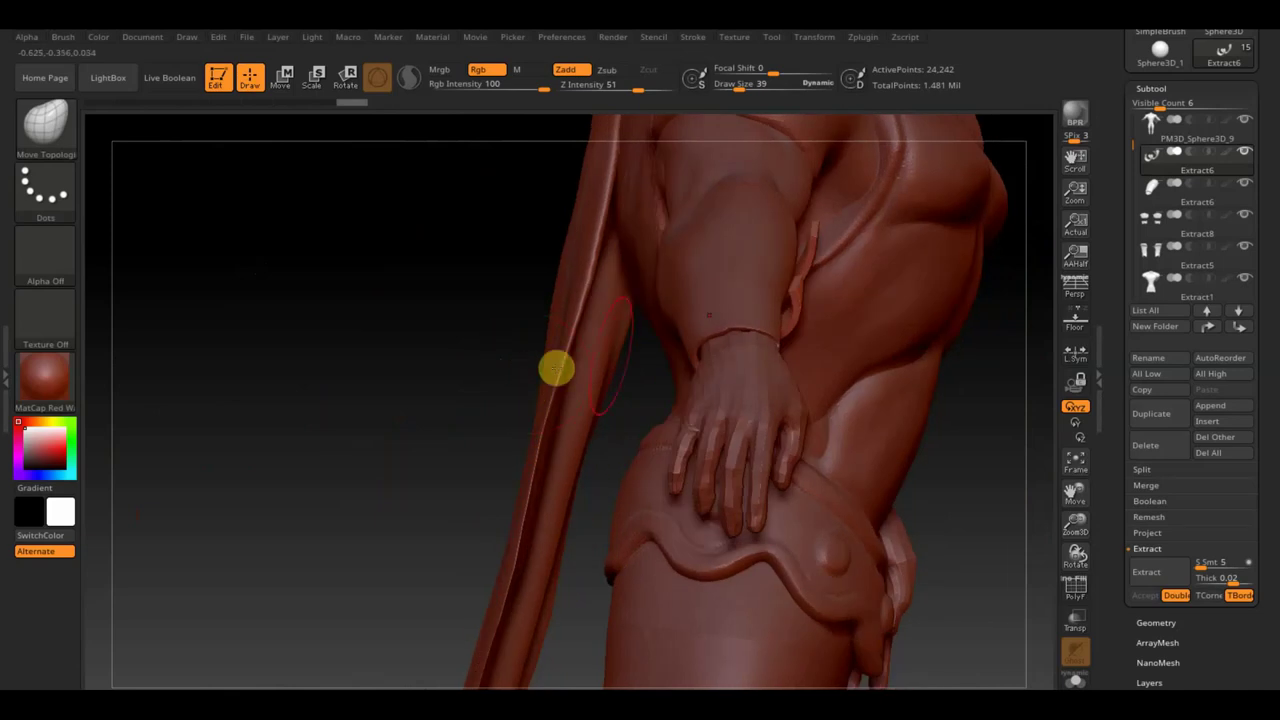
{"action": "left_click", "coordinate": [281, 77]}
{"action": "left_click_drag", "start_coordinate": [679, 333], "coordinate": [667, 338]}
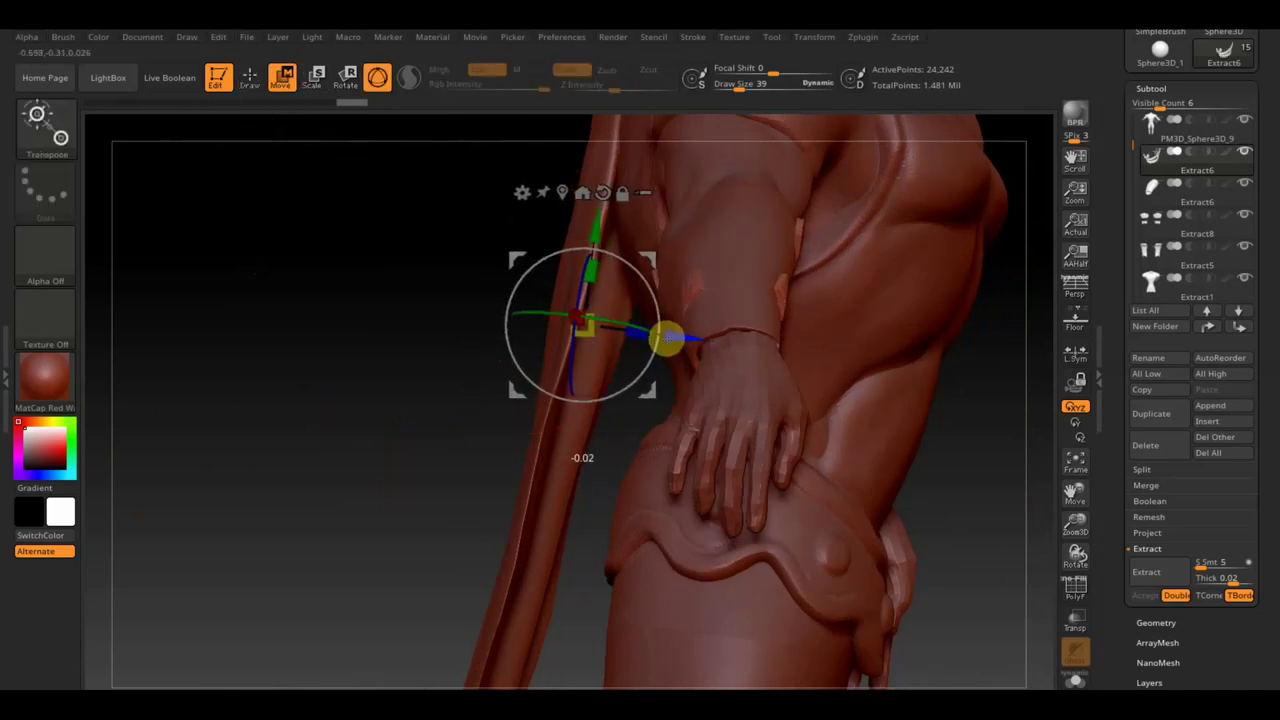
Step: Enlarge the Draw brush, reshape the upper-forearm strap, and select the bracer subtool
{"action": "left_click", "coordinate": [250, 77]}
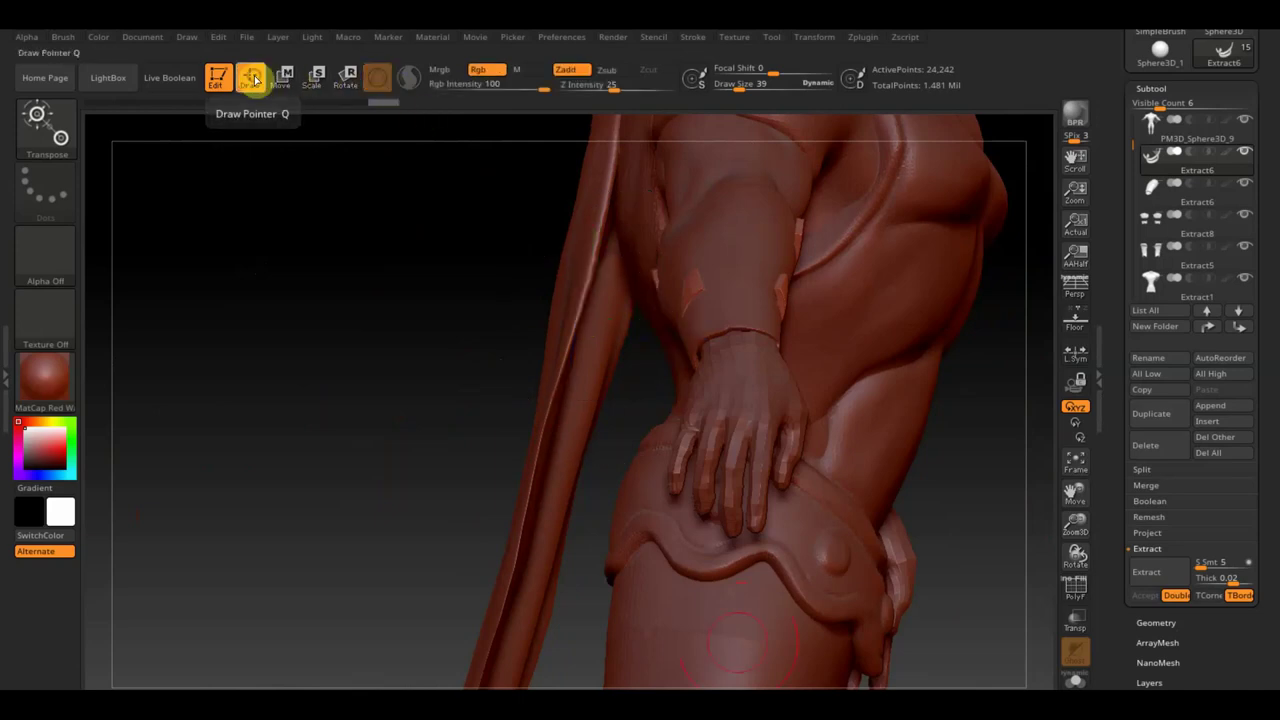
{"action": "left_click_drag", "start_coordinate": [745, 84], "coordinate": [752, 84]}
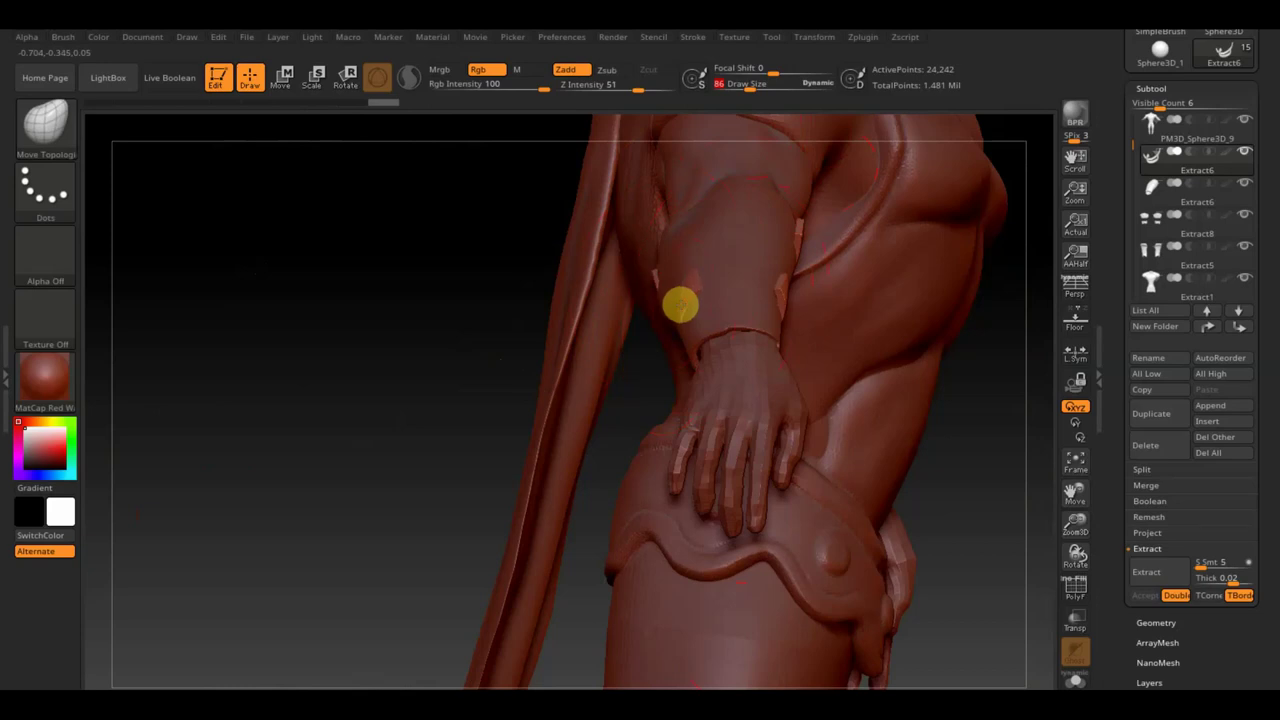
{"action": "left_click_drag", "start_coordinate": [677, 306], "coordinate": [664, 292]}
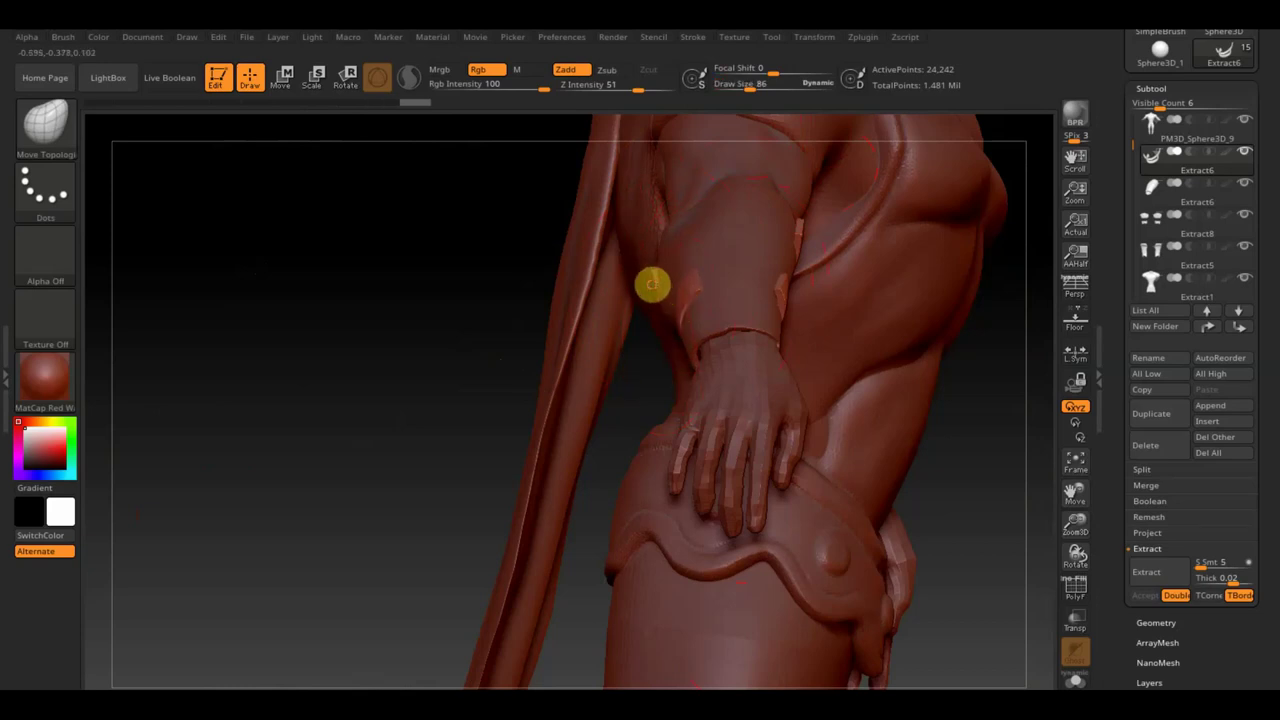
{"action": "left_click", "coordinate": [707, 318], "text": "alt"}
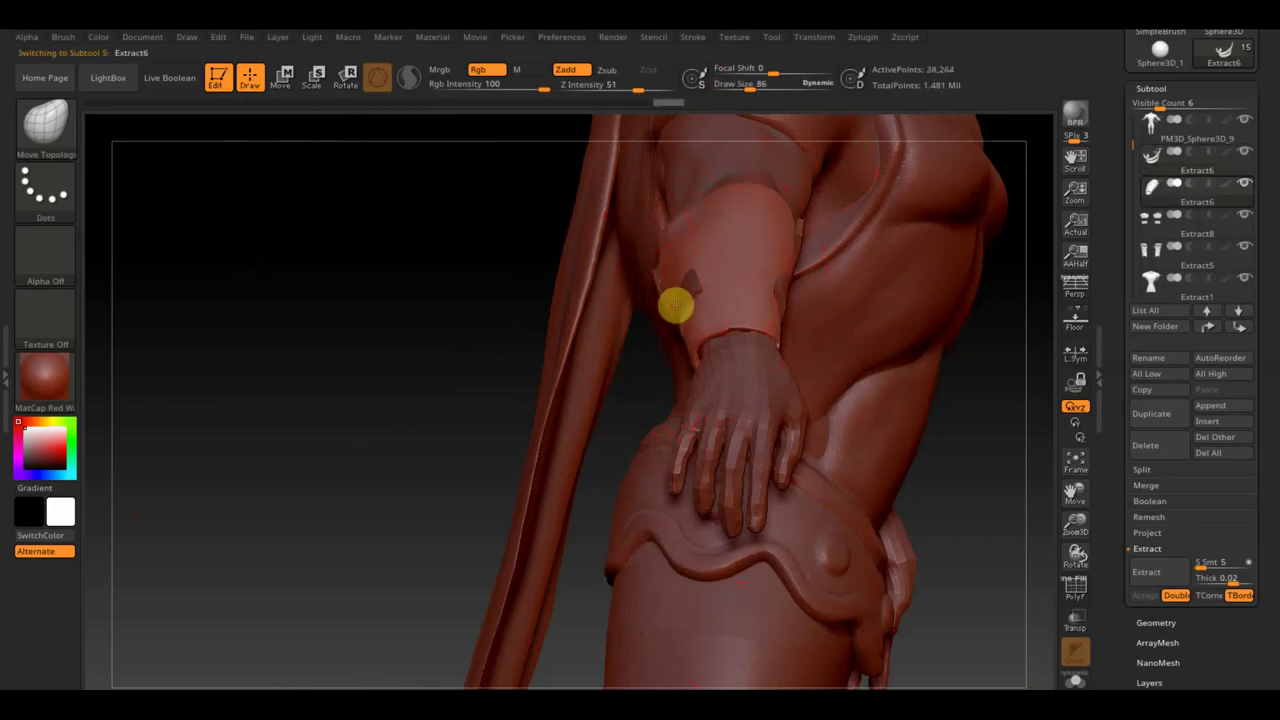
{"action": "left_click_drag", "start_coordinate": [504, 305], "coordinate": [643, 320]}
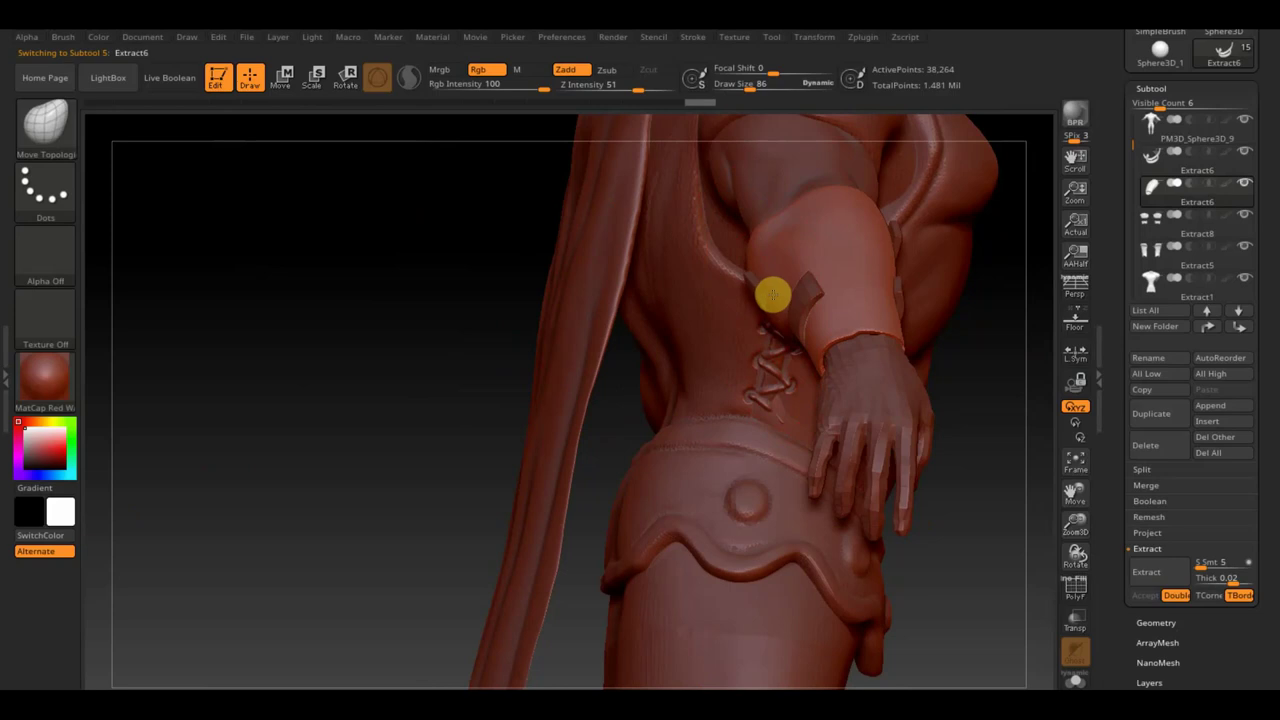
{"action": "mouse_move", "coordinate": [434, 326]}
{"action": "left_mouse_down"}
{"action": "mouse_move", "coordinate": [449, 280]}
{"action": "mouse_move", "coordinate": [251, 381]}
{"action": "left_mouse_up"}
{"action": "mouse_move", "coordinate": [872, 563]}
{"action": "left_mouse_down"}
{"action": "mouse_move", "coordinate": [891, 566]}
{"action": "mouse_move", "coordinate": [866, 520]}
{"action": "left_mouse_up"}
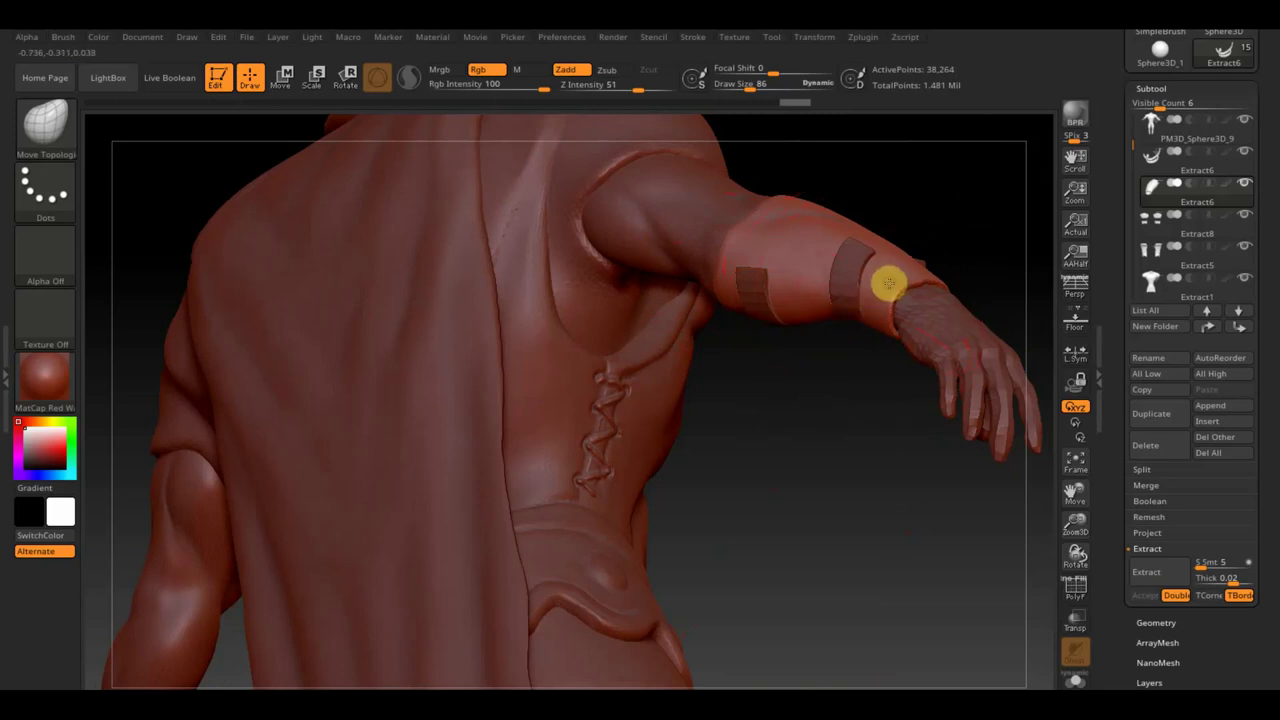
{"action": "mouse_move", "coordinate": [834, 366]}
{"action": "left_mouse_down"}
{"action": "mouse_move", "coordinate": [736, 447]}
{"action": "mouse_move", "coordinate": [711, 443]}
{"action": "left_mouse_up"}
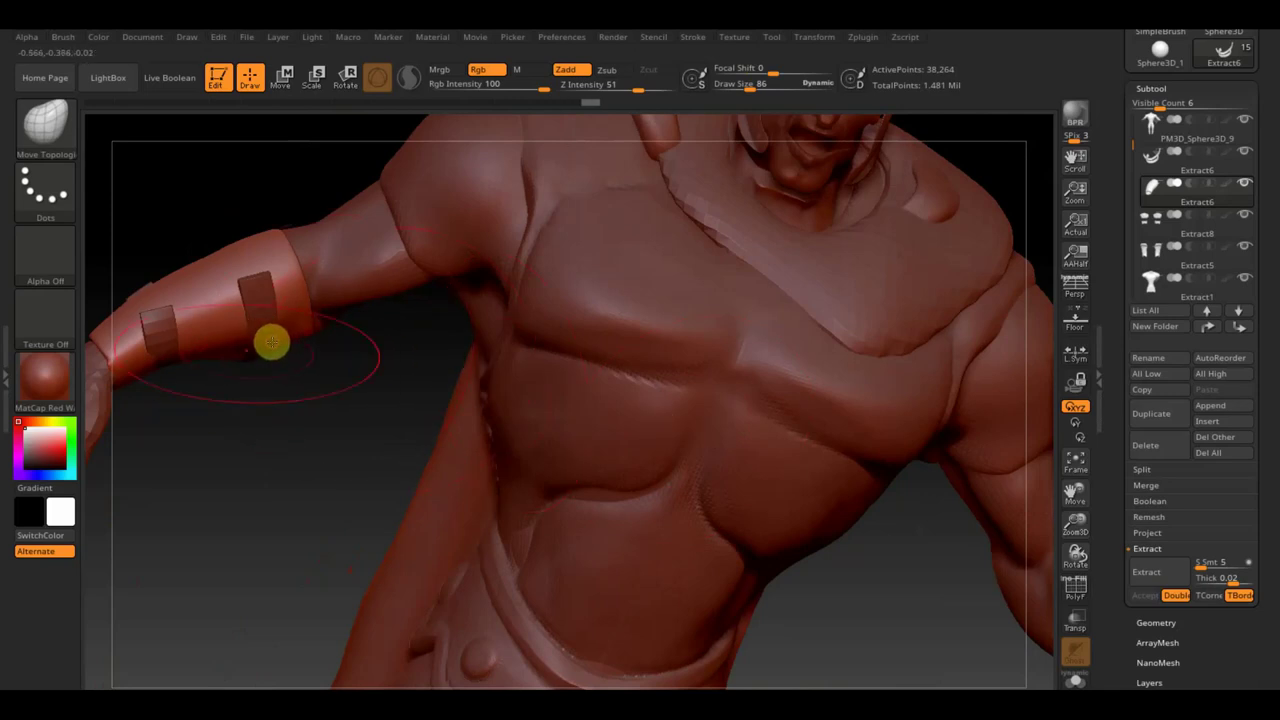
{"action": "mouse_move", "coordinate": [240, 438]}
{"action": "left_mouse_down"}
{"action": "mouse_move", "coordinate": [481, 469]}
{"action": "mouse_move", "coordinate": [466, 437]}
{"action": "left_mouse_up"}
Step: Set Draw Size to 114 and pull the Extract6 strap bands snugly around the forearm
{"action": "left_click_drag", "start_coordinate": [754, 84], "coordinate": [758, 87]}
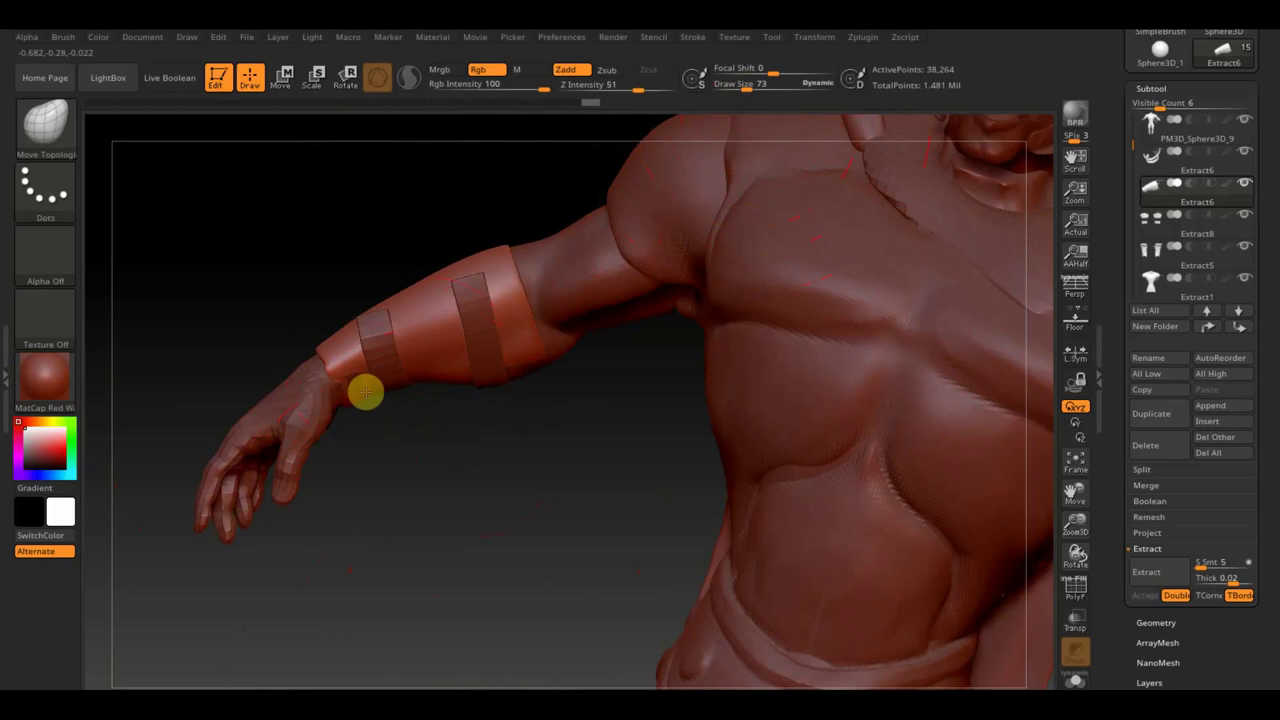
{"action": "mouse_move", "coordinate": [525, 388]}
{"action": "left_mouse_down"}
{"action": "mouse_move", "coordinate": [528, 428]}
{"action": "mouse_move", "coordinate": [534, 323]}
{"action": "mouse_move", "coordinate": [549, 429]}
{"action": "mouse_move", "coordinate": [538, 383]}
{"action": "left_mouse_up"}
{"action": "left_click", "coordinate": [530, 369], "text": "alt"}
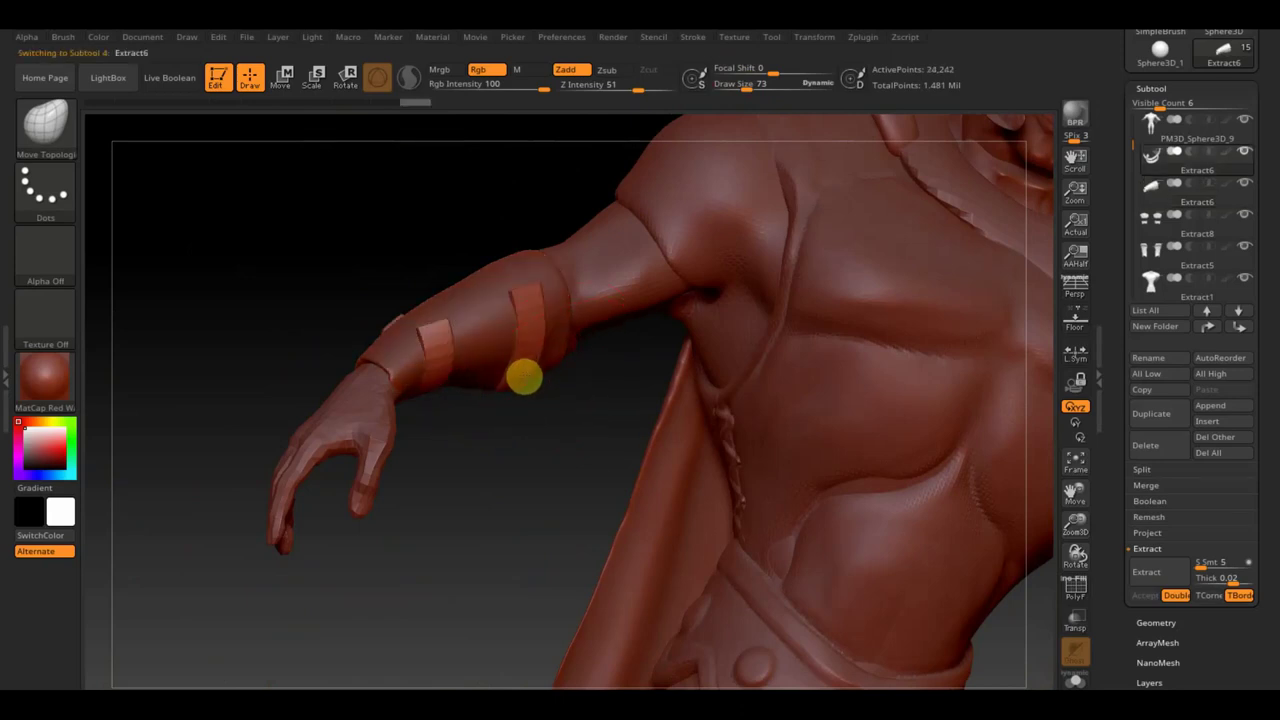
{"action": "left_click_drag", "start_coordinate": [529, 352], "coordinate": [446, 380]}
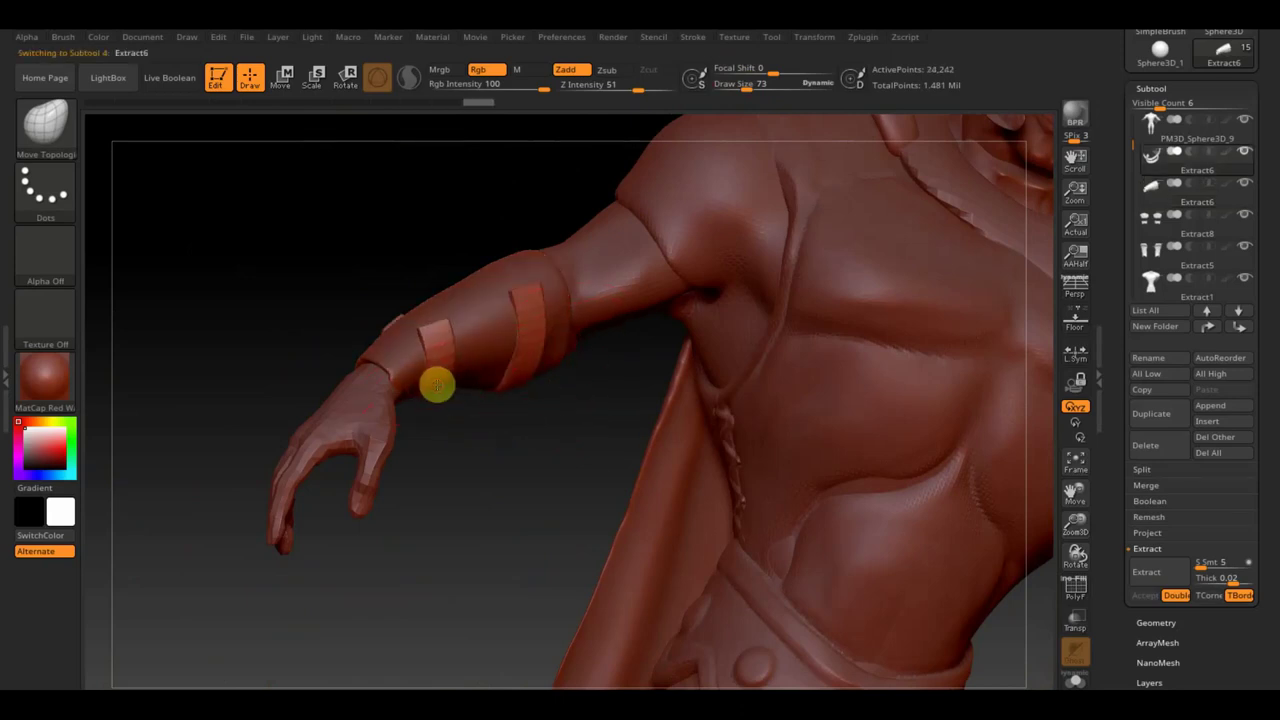
{"action": "left_click_drag", "start_coordinate": [494, 461], "coordinate": [461, 504]}
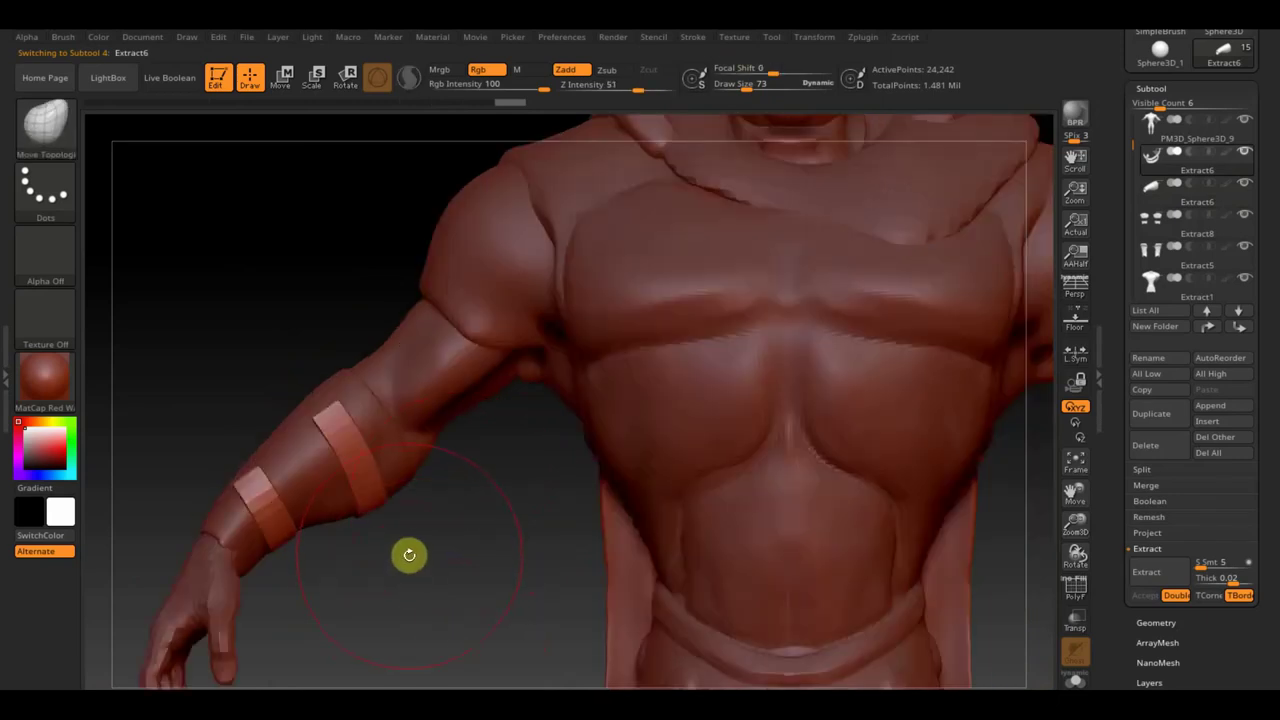
{"action": "left_click_drag", "start_coordinate": [471, 575], "coordinate": [431, 291], "text": "alt"}
{"action": "mouse_move", "coordinate": [435, 397]}
{"action": "left_mouse_down"}
{"action": "mouse_move", "coordinate": [403, 317]}
{"action": "mouse_move", "coordinate": [514, 480]}
{"action": "mouse_move", "coordinate": [496, 563]}
{"action": "left_mouse_up"}
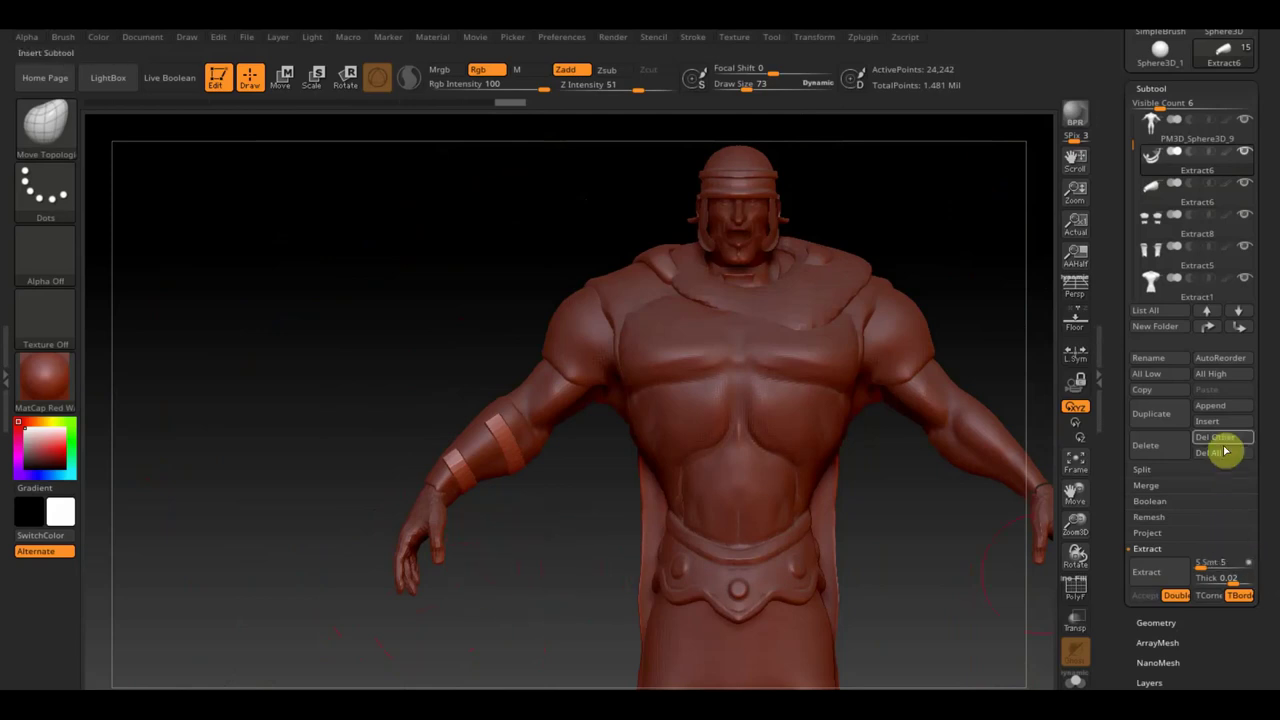
Step: Append a cube as a new subtool in front of the warrior's waist
{"action": "left_click", "coordinate": [1215, 408]}
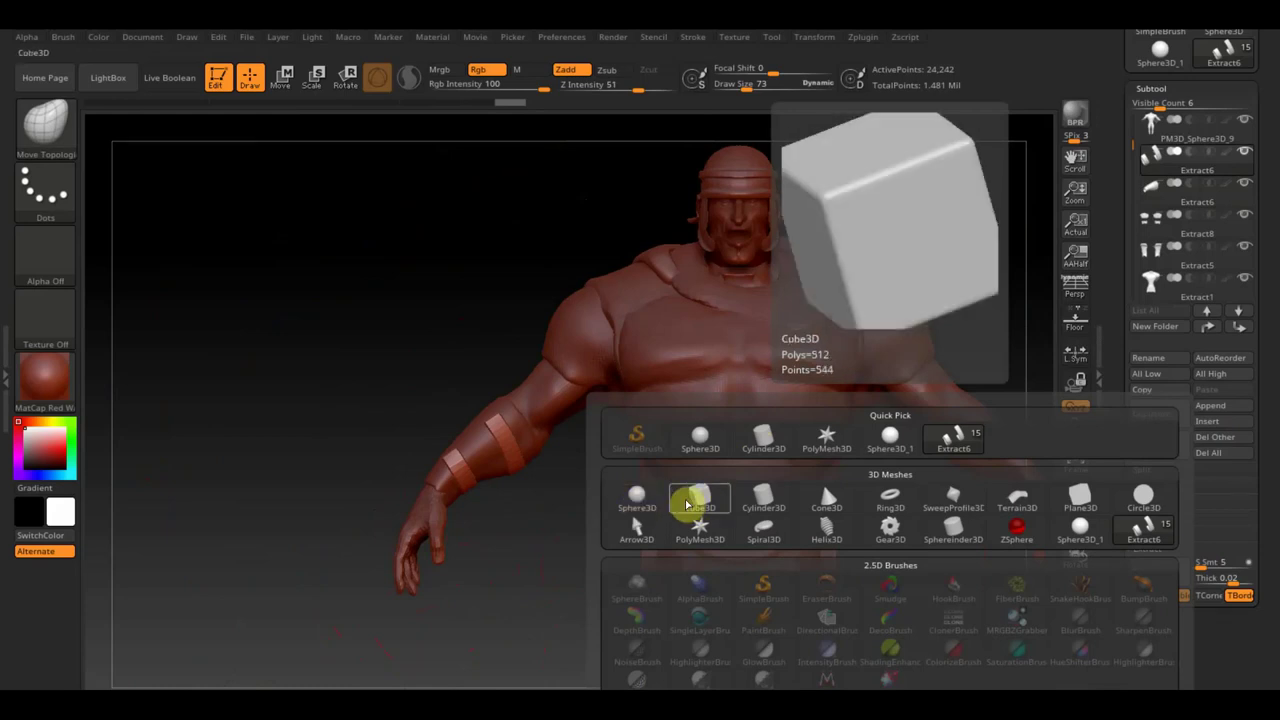
{"action": "left_click", "coordinate": [690, 504]}
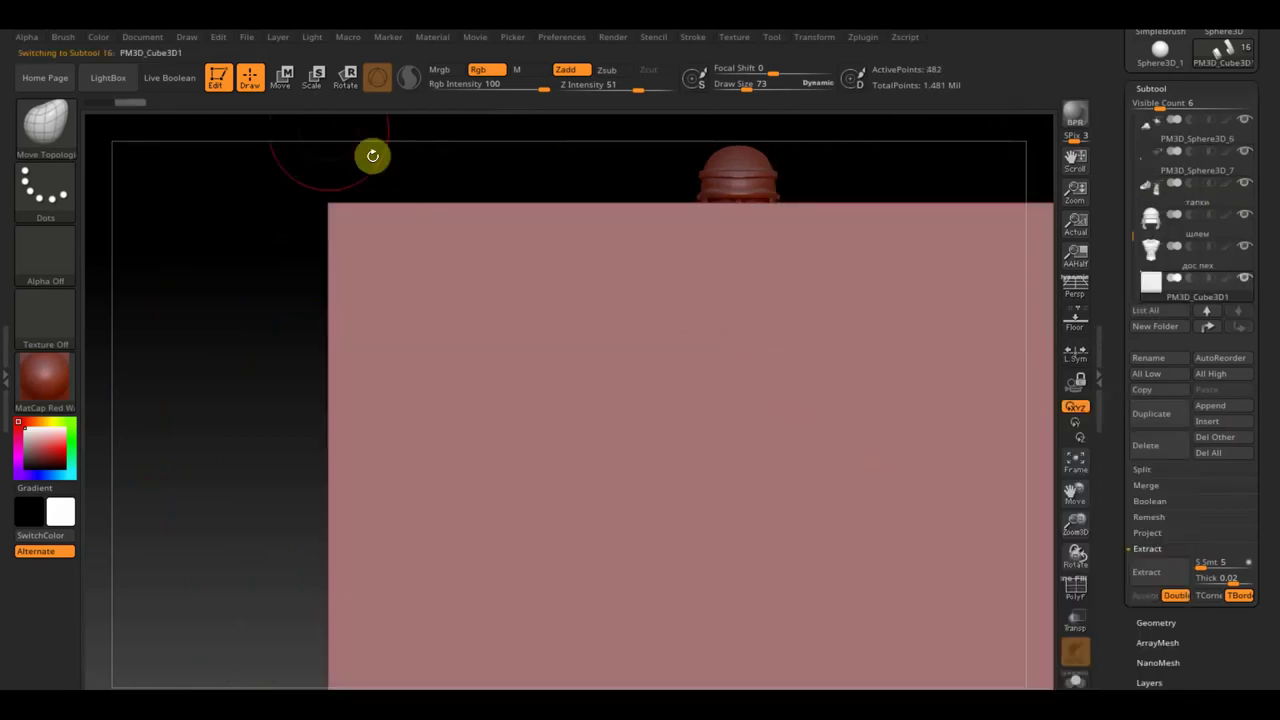
{"action": "left_click", "coordinate": [282, 76]}
{"action": "mouse_move", "coordinate": [310, 316]}
{"action": "left_mouse_down", "text": "alt"}
{"action": "mouse_move", "coordinate": [271, 280]}
{"action": "mouse_move", "coordinate": [354, 386]}
{"action": "mouse_move", "coordinate": [246, 200]}
{"action": "left_mouse_up", "text": "alt"}
Step: Scale the cube flat and narrow into a tall rectangular panel
{"action": "left_click_drag", "start_coordinate": [630, 364], "coordinate": [629, 563]}
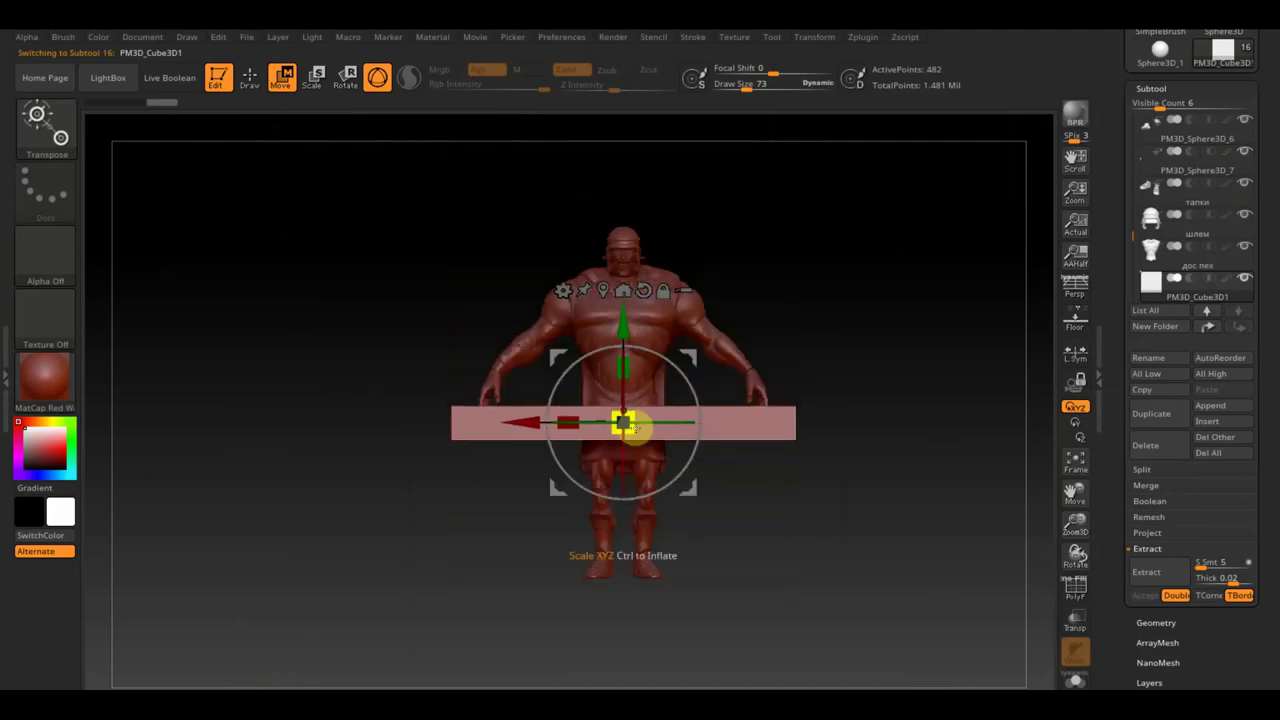
{"action": "mouse_move", "coordinate": [623, 358]}
{"action": "left_mouse_down"}
{"action": "mouse_move", "coordinate": [625, 422]}
{"action": "mouse_move", "coordinate": [548, 375]}
{"action": "left_mouse_up"}
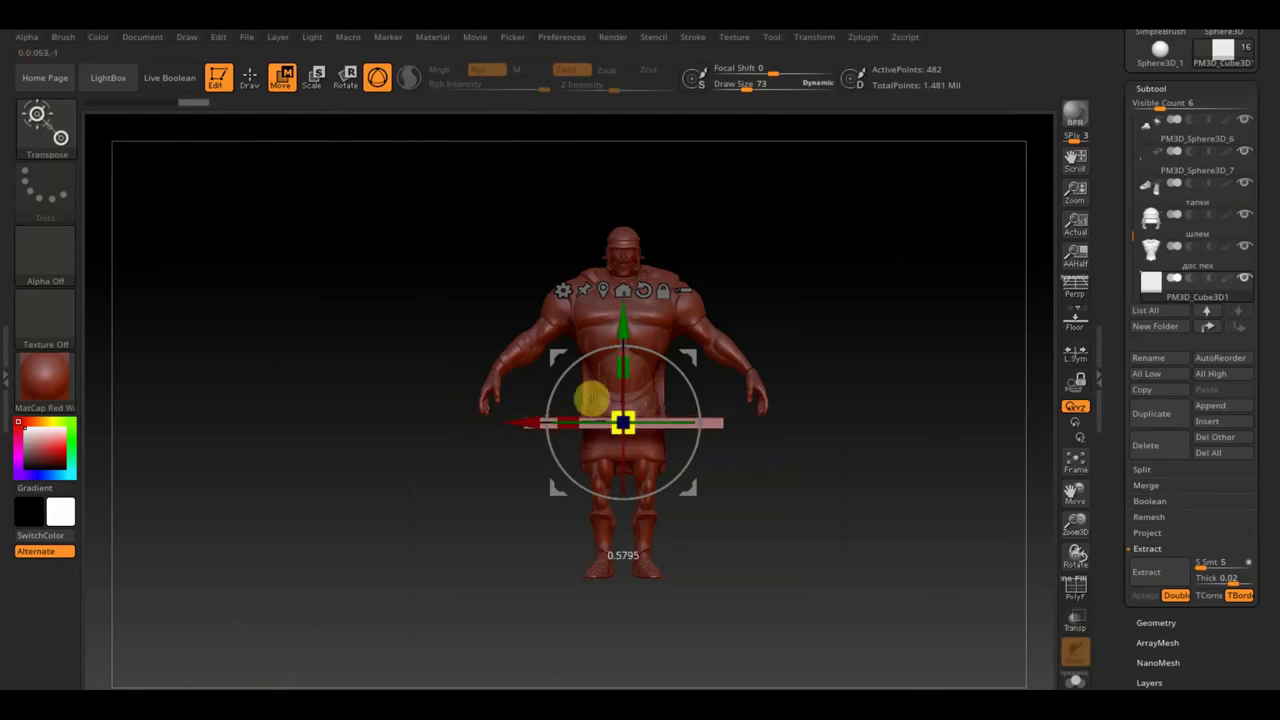
{"action": "mouse_move", "coordinate": [800, 460]}
{"action": "left_mouse_down"}
{"action": "mouse_move", "coordinate": [806, 549]}
{"action": "mouse_move", "coordinate": [729, 509]}
{"action": "mouse_move", "coordinate": [697, 416]}
{"action": "mouse_move", "coordinate": [590, 268]}
{"action": "left_mouse_up"}
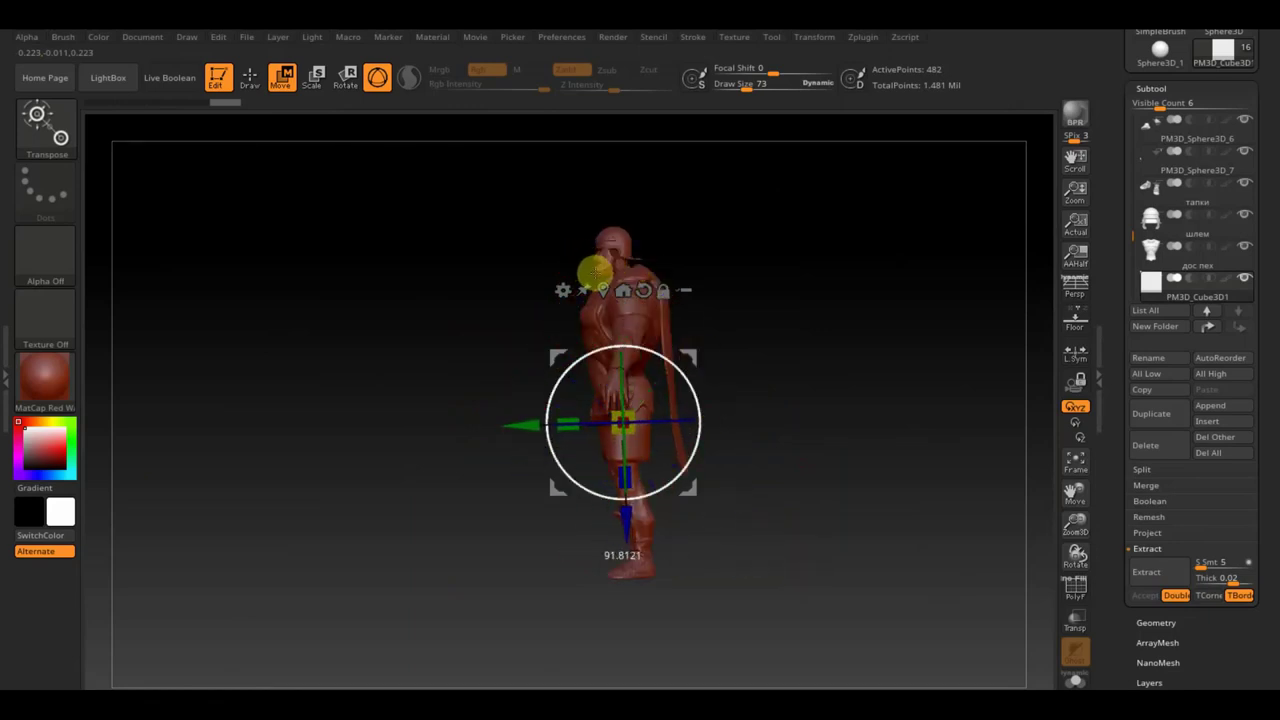
{"action": "left_click_drag", "start_coordinate": [520, 426], "coordinate": [448, 428]}
{"action": "mouse_move", "coordinate": [820, 470]}
{"action": "left_mouse_down"}
{"action": "mouse_move", "coordinate": [821, 441]}
{"action": "mouse_move", "coordinate": [866, 531]}
{"action": "left_mouse_up"}
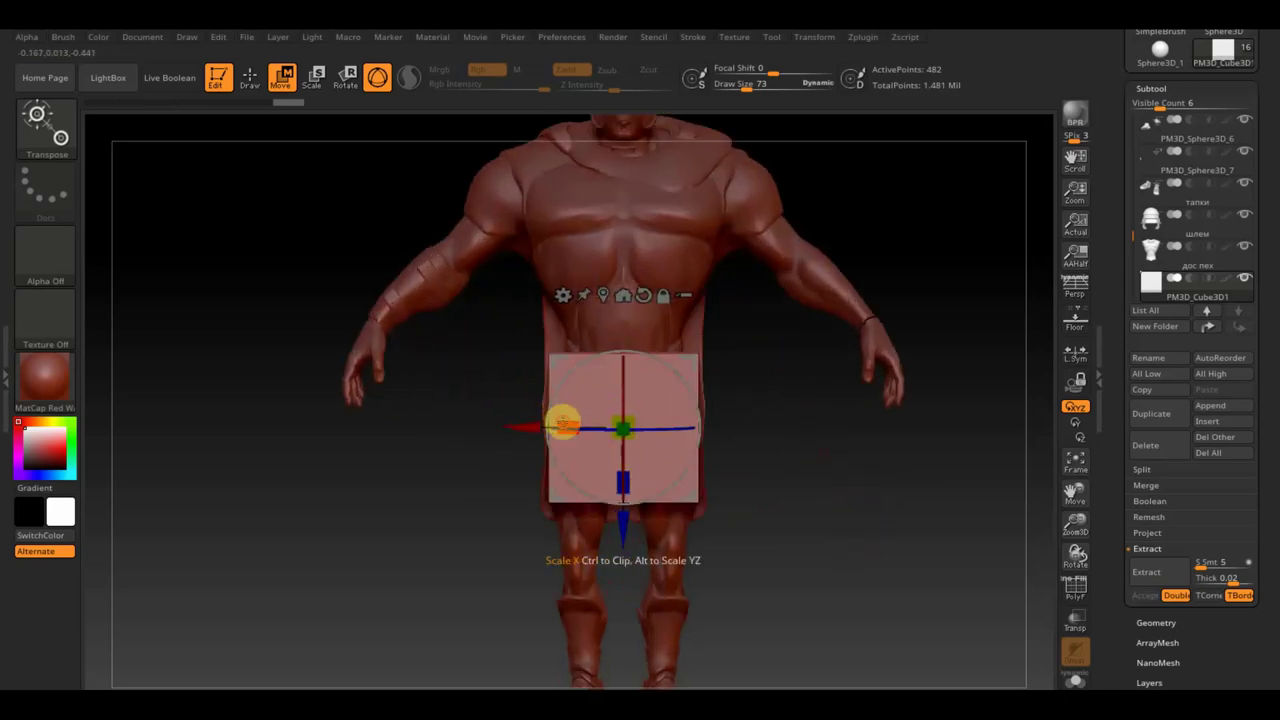
{"action": "left_click_drag", "start_coordinate": [563, 424], "coordinate": [590, 427]}
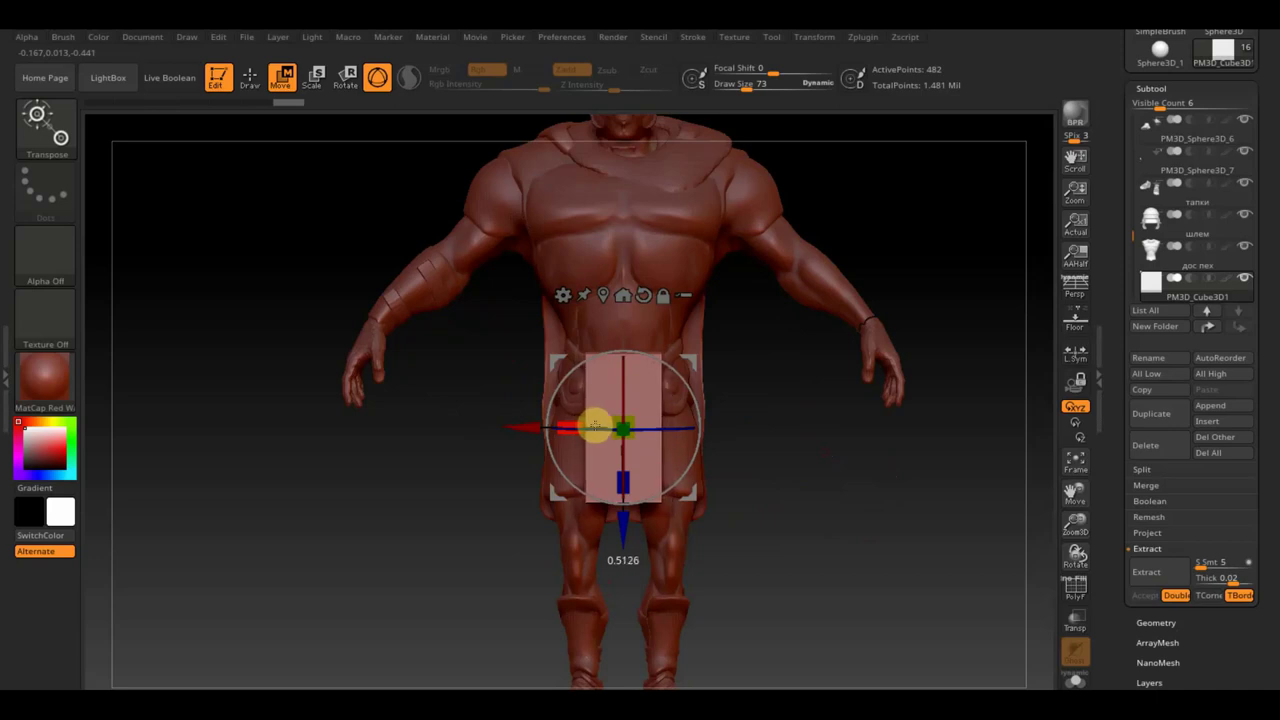
{"action": "key", "text": "q"}
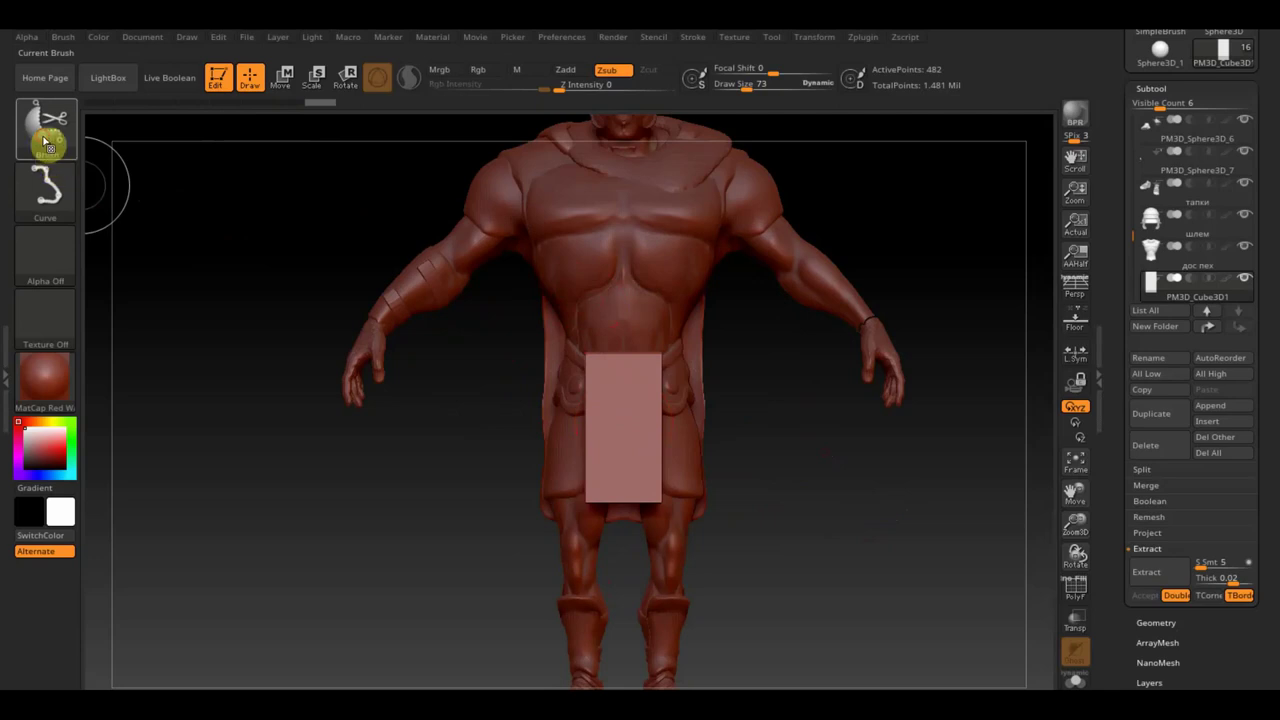
Step: Slice the plate's left edge off at a slant with the TrimCurve brush
{"action": "left_click", "coordinate": [46, 128]}
{"action": "left_click", "coordinate": [133, 219]}
{"action": "left_click_drag", "start_coordinate": [758, 610], "coordinate": [509, 361]}
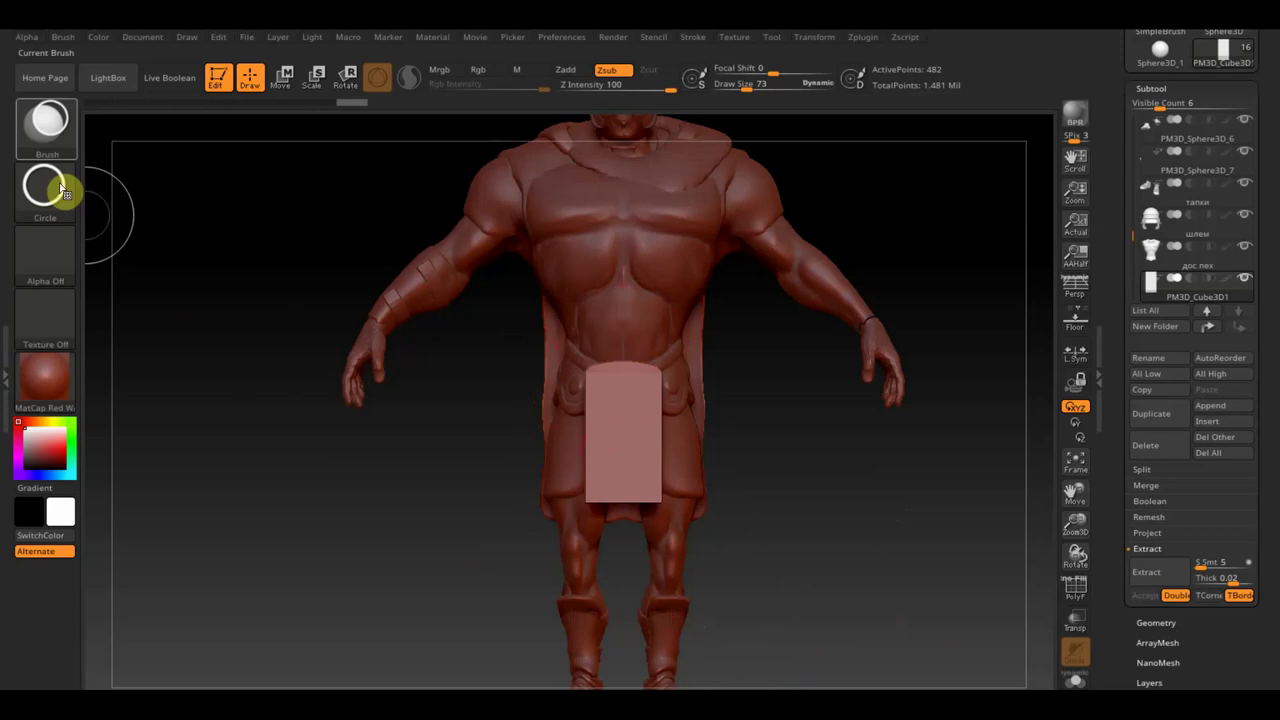
{"action": "left_click", "coordinate": [45, 120]}
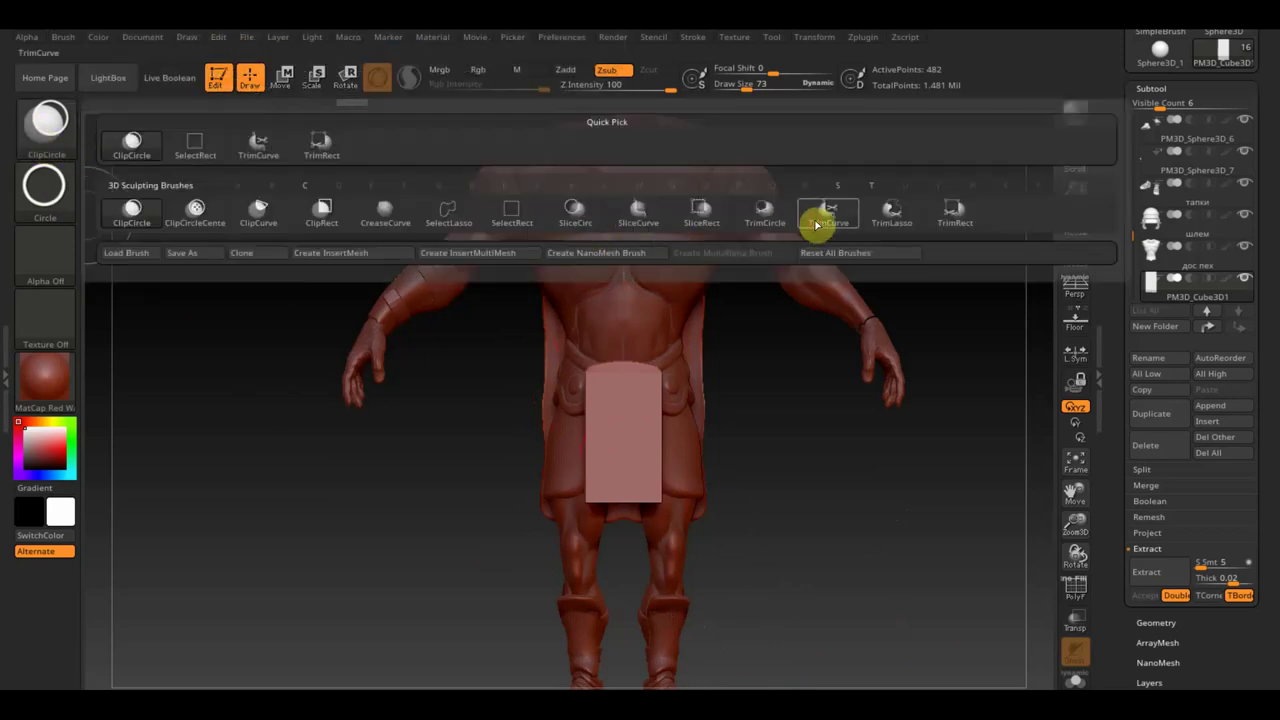
{"action": "left_click", "coordinate": [828, 214]}
{"action": "left_click_drag", "start_coordinate": [630, 679], "coordinate": [577, 378], "text": "ctrl+shift"}
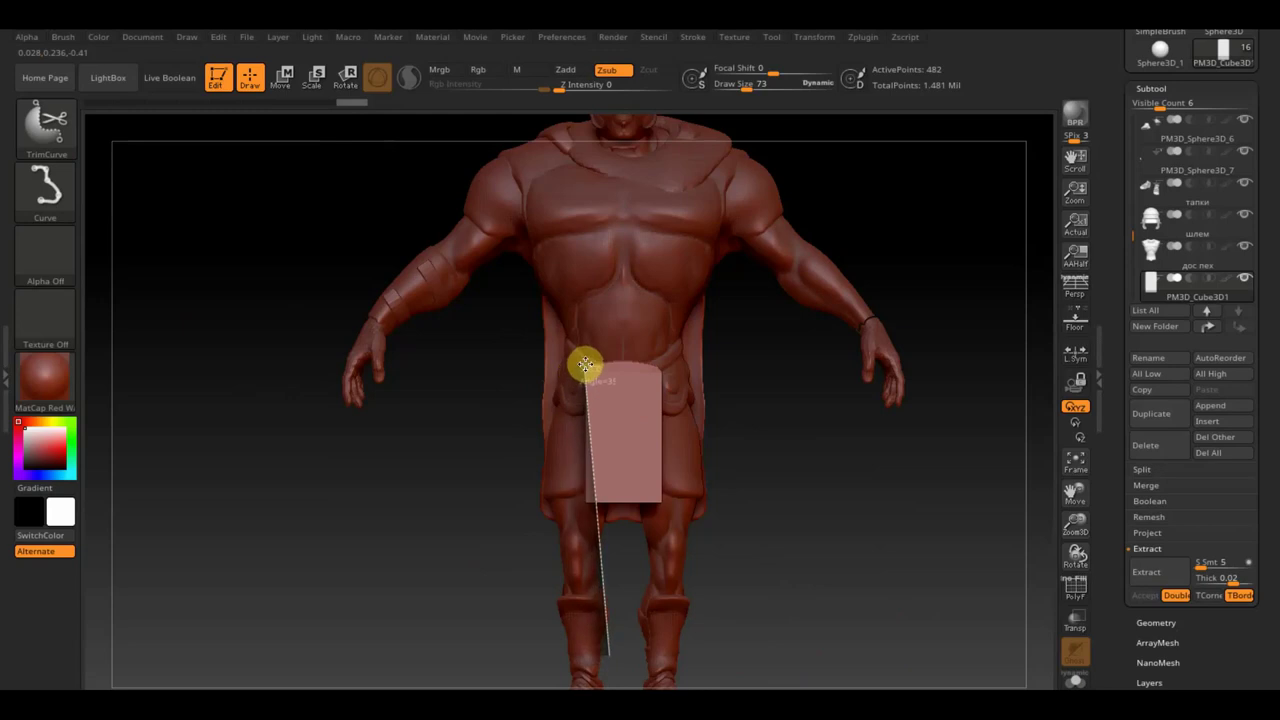
{"action": "left_click_drag", "start_coordinate": [581, 374], "coordinate": [584, 368], "text": "ctrl+shift"}
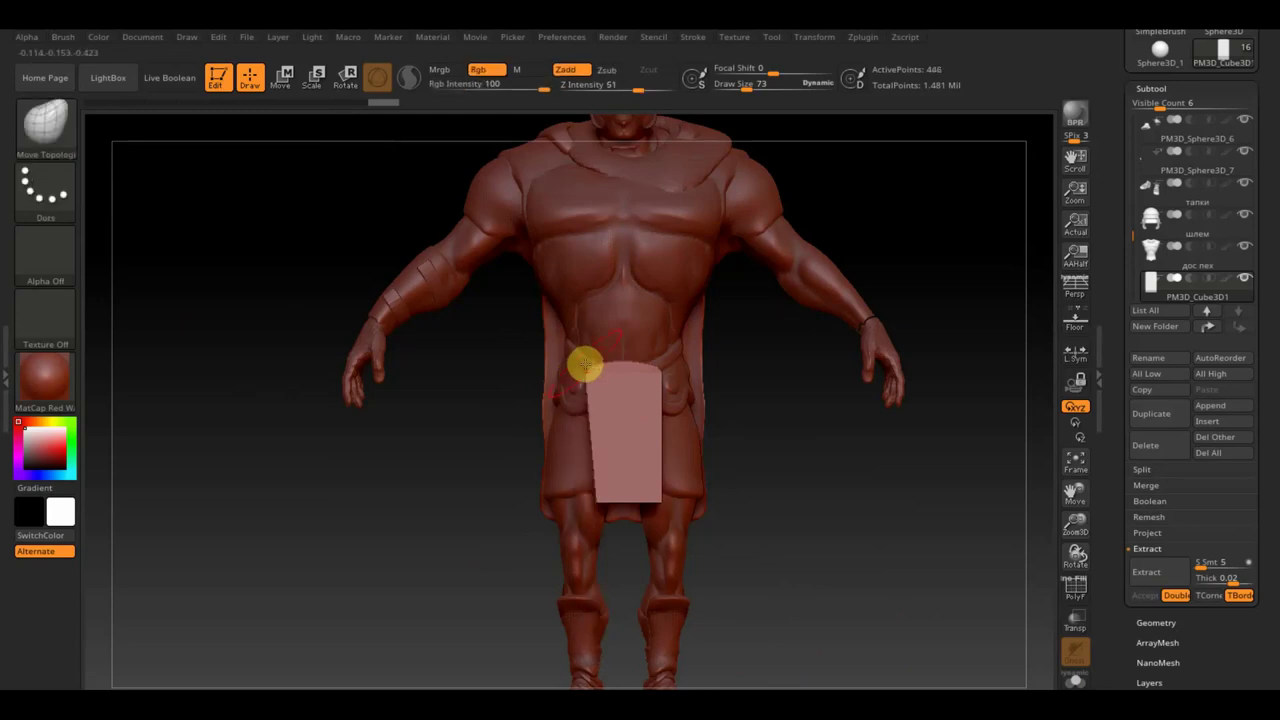
Step: Mirror And Weld the slanted edge and DynaMesh the plate at resolution 616
{"action": "left_click", "coordinate": [1155, 624]}
{"action": "left_click", "coordinate": [1175, 478]}
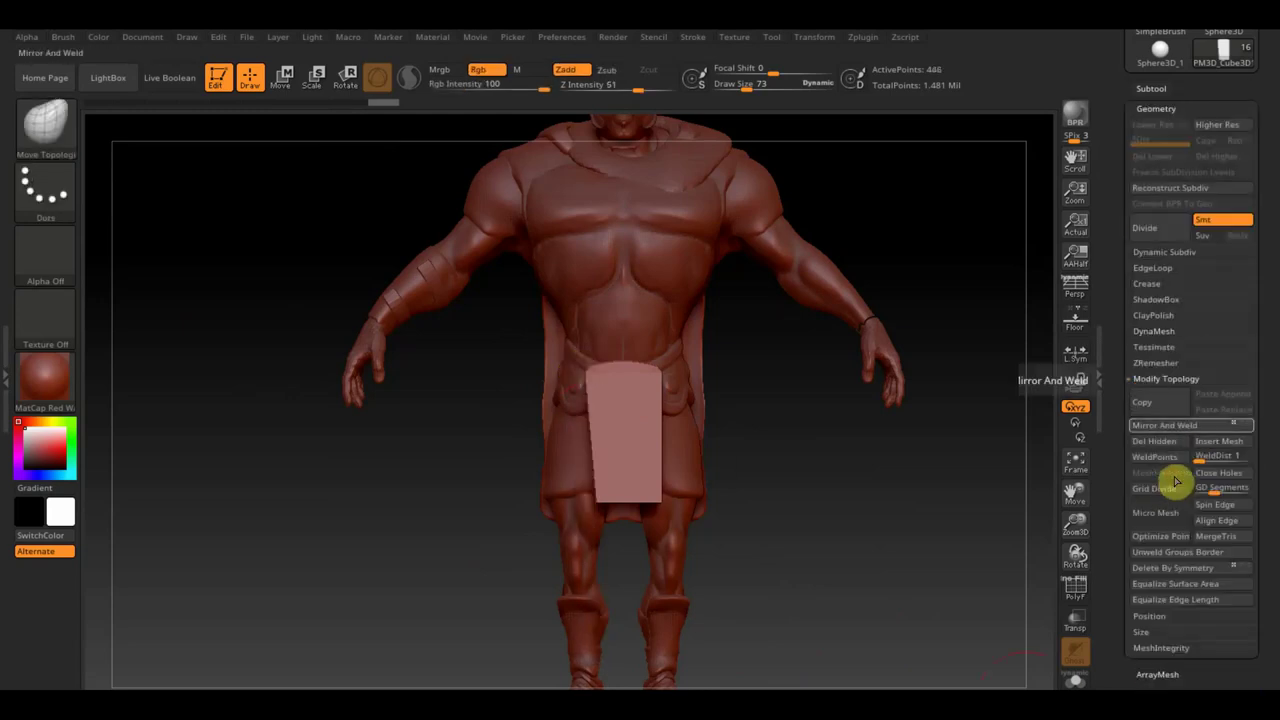
{"action": "left_click", "coordinate": [1200, 427]}
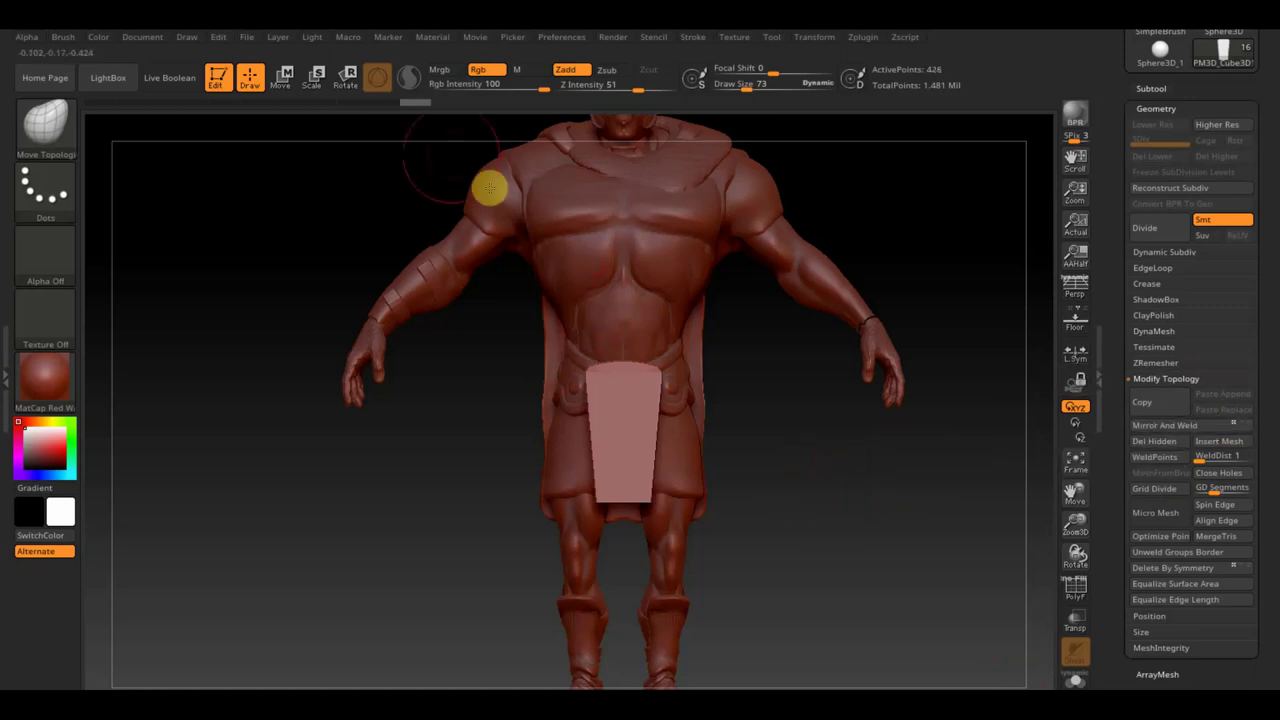
{"action": "left_click", "coordinate": [1155, 331]}
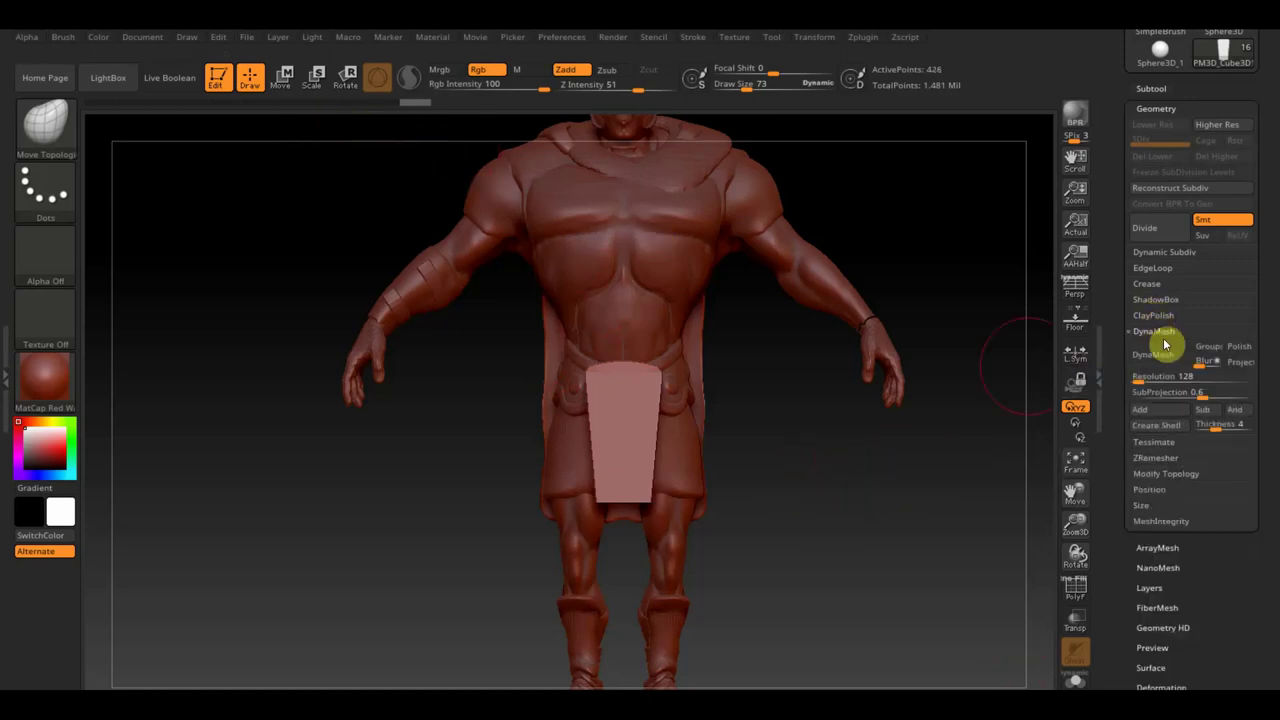
{"action": "left_click", "coordinate": [1153, 354]}
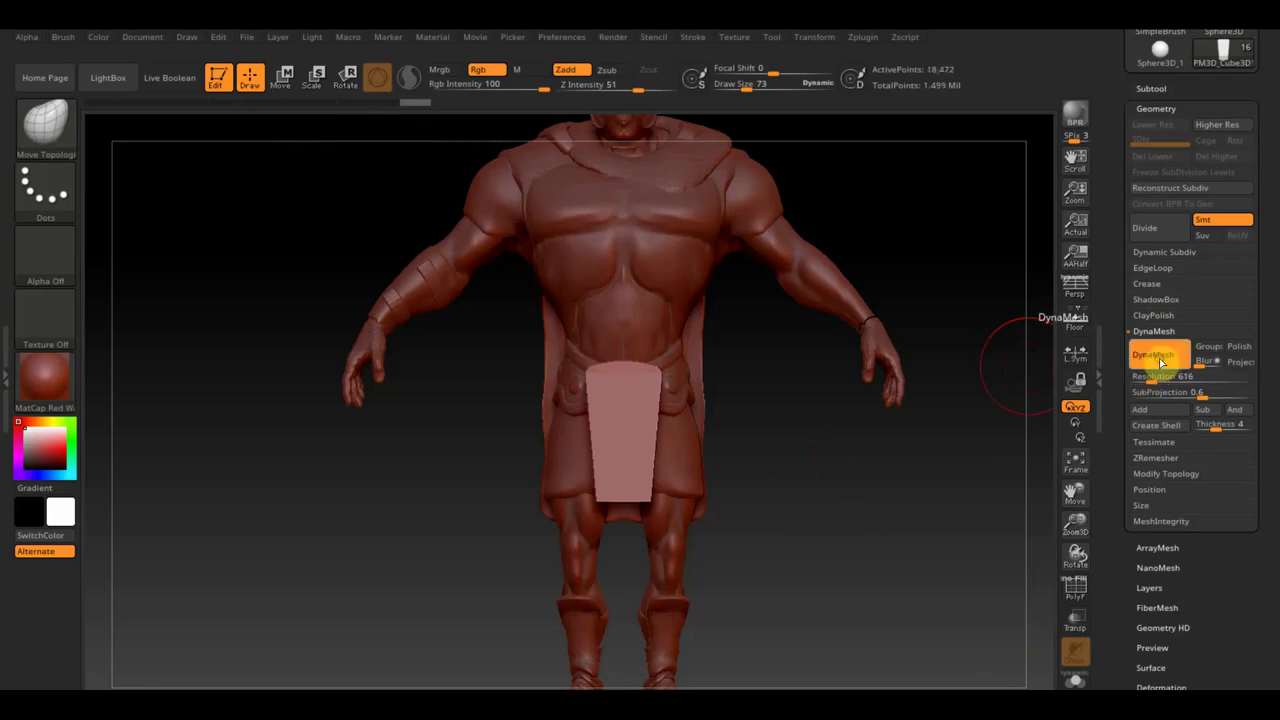
Step: Shrink the plate to about half size and tilt it diagonally beside the forearm
{"action": "left_click", "coordinate": [293, 90]}
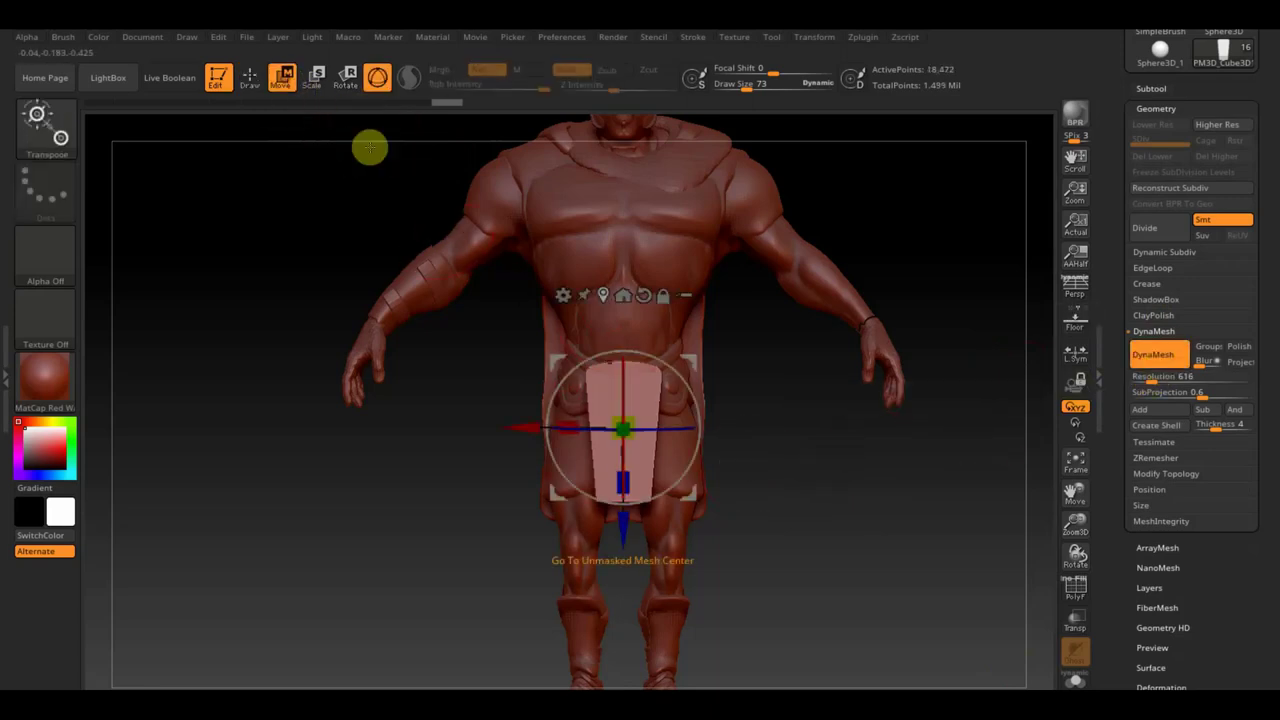
{"action": "left_click_drag", "start_coordinate": [638, 422], "coordinate": [623, 428]}
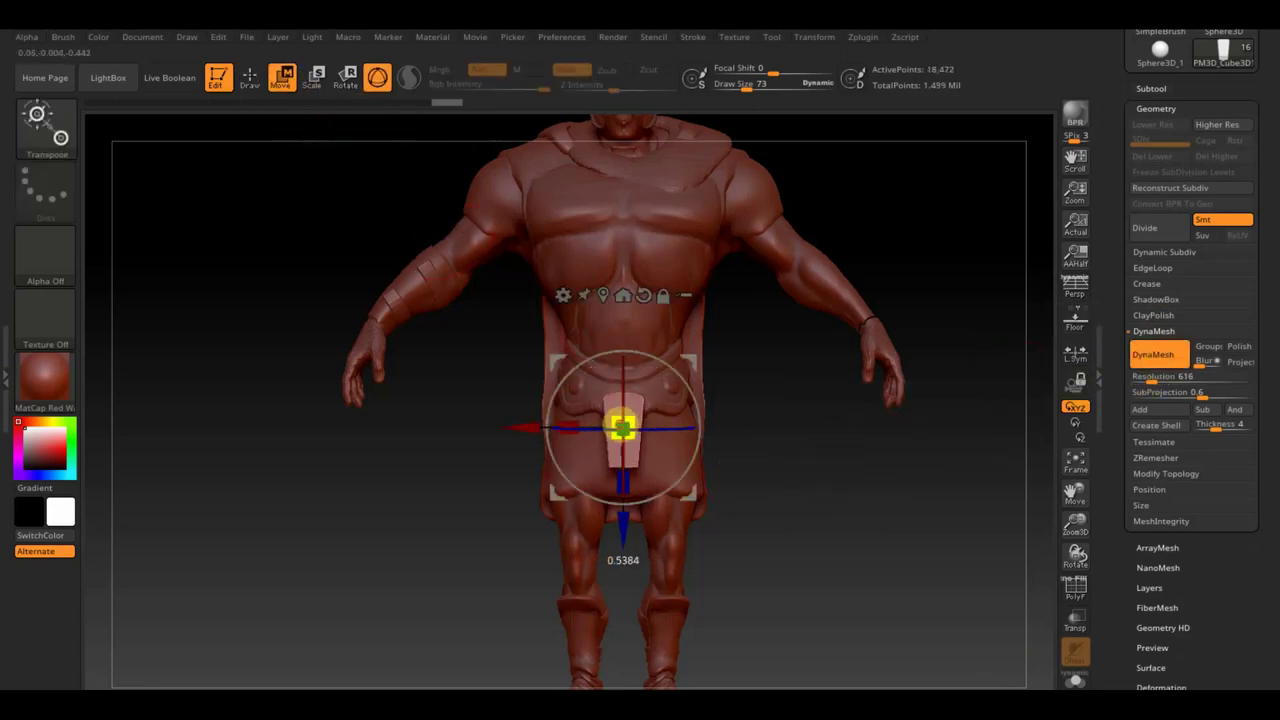
{"action": "mouse_move", "coordinate": [700, 366]}
{"action": "left_mouse_down"}
{"action": "mouse_move", "coordinate": [529, 286]}
{"action": "mouse_move", "coordinate": [470, 205]}
{"action": "left_mouse_up"}
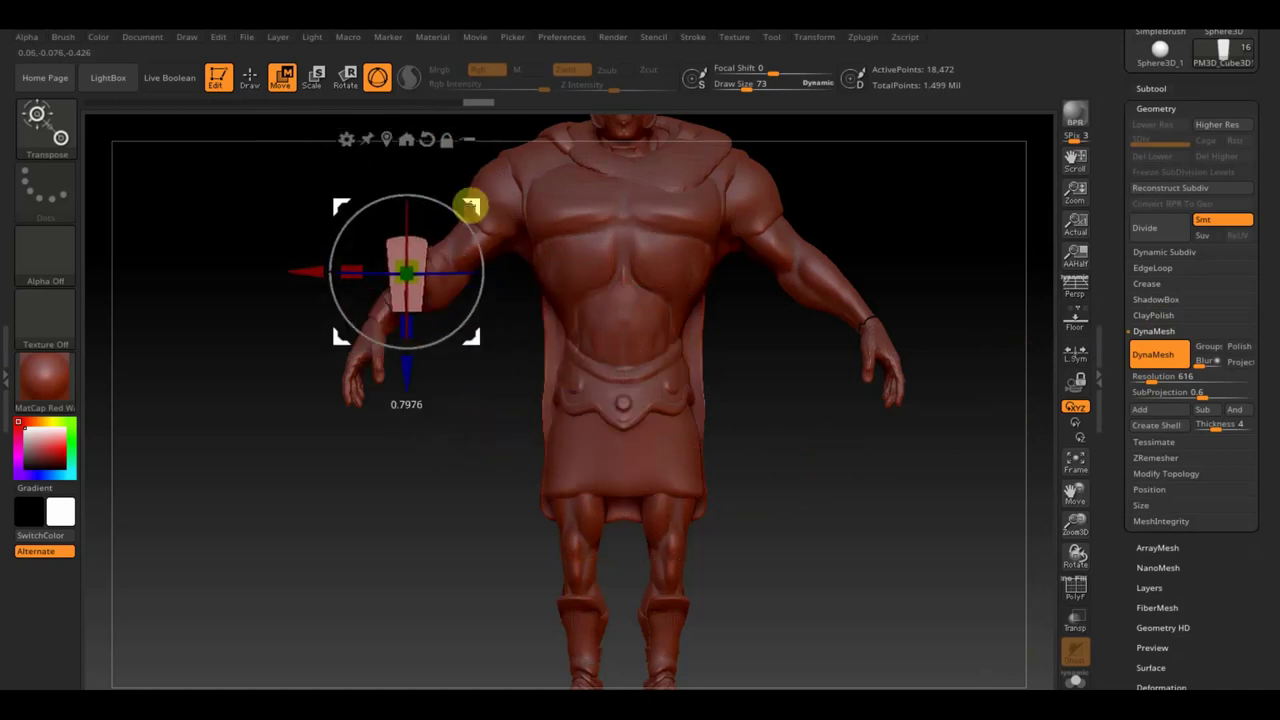
{"action": "left_click_drag", "start_coordinate": [460, 266], "coordinate": [372, 268]}
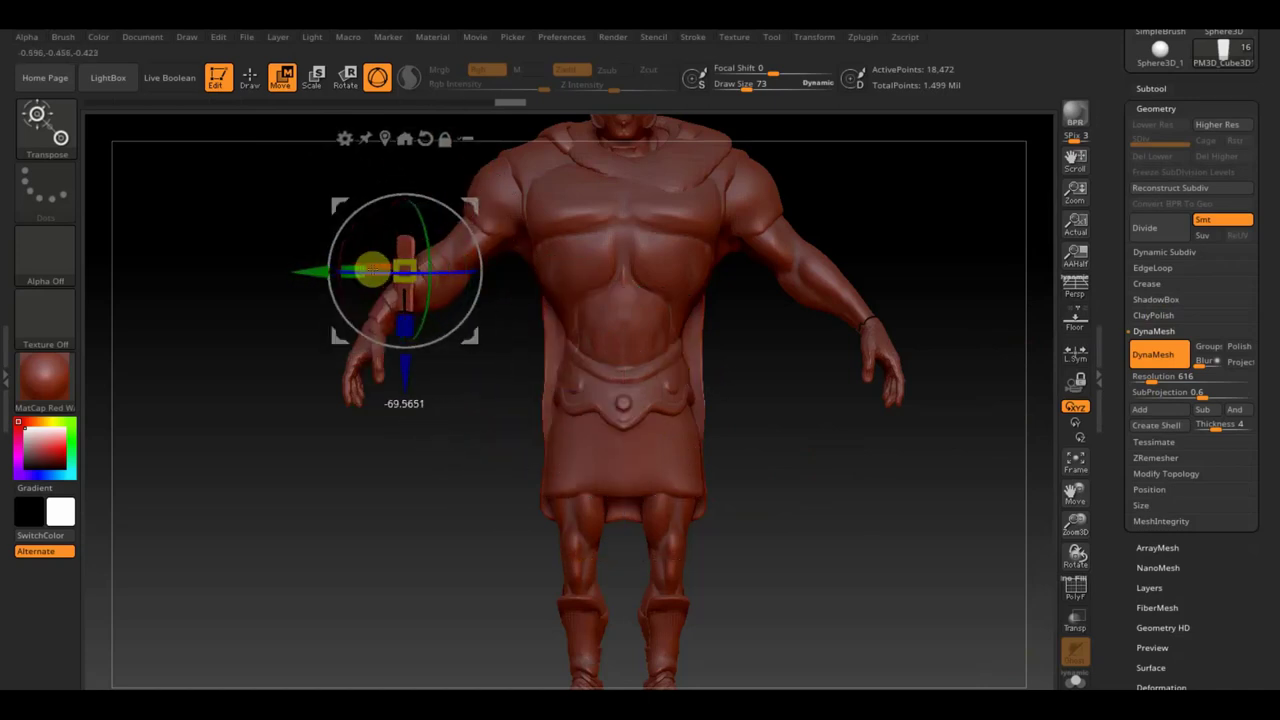
{"action": "left_click_drag", "start_coordinate": [477, 223], "coordinate": [504, 262]}
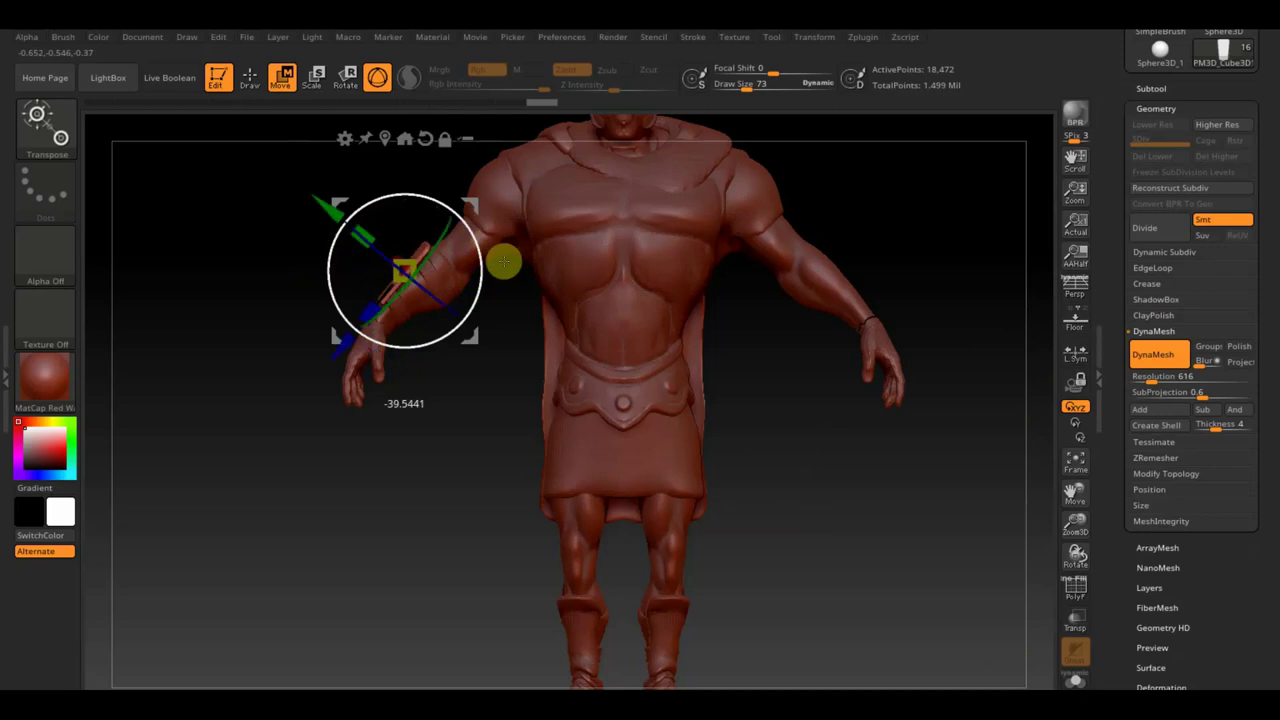
Step: Rotate the plate to match the forearm angle and nudge it into place
{"action": "mouse_move", "coordinate": [666, 400]}
{"action": "left_mouse_down"}
{"action": "mouse_move", "coordinate": [857, 474]}
{"action": "mouse_move", "coordinate": [851, 554]}
{"action": "mouse_move", "coordinate": [714, 371]}
{"action": "mouse_move", "coordinate": [614, 340]}
{"action": "mouse_move", "coordinate": [578, 300]}
{"action": "mouse_move", "coordinate": [580, 320]}
{"action": "mouse_move", "coordinate": [766, 457]}
{"action": "mouse_move", "coordinate": [774, 403]}
{"action": "left_mouse_up"}
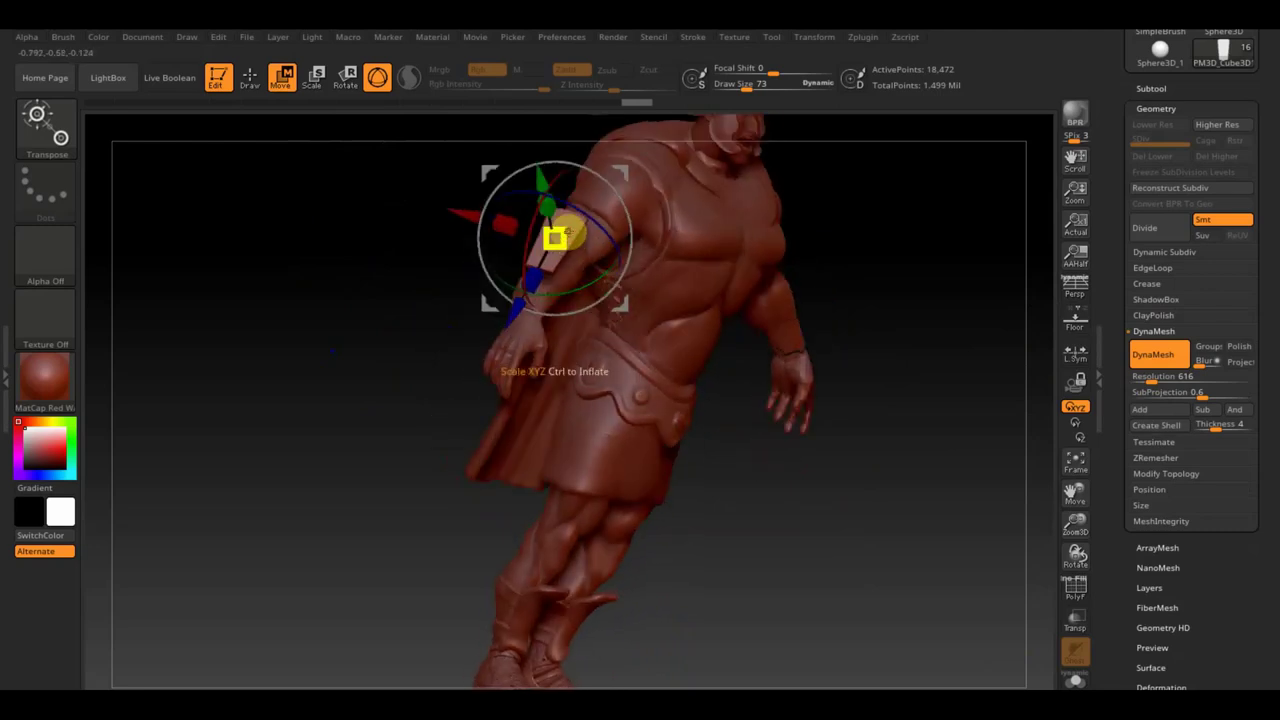
{"action": "mouse_move", "coordinate": [863, 394]}
{"action": "left_mouse_down"}
{"action": "mouse_move", "coordinate": [960, 443]}
{"action": "mouse_move", "coordinate": [979, 491]}
{"action": "left_mouse_up"}
{"action": "mouse_move", "coordinate": [1041, 465]}
{"action": "left_mouse_down"}
{"action": "mouse_move", "coordinate": [794, 557]}
{"action": "mouse_move", "coordinate": [834, 594]}
{"action": "mouse_move", "coordinate": [971, 566]}
{"action": "mouse_move", "coordinate": [839, 649]}
{"action": "left_mouse_up"}
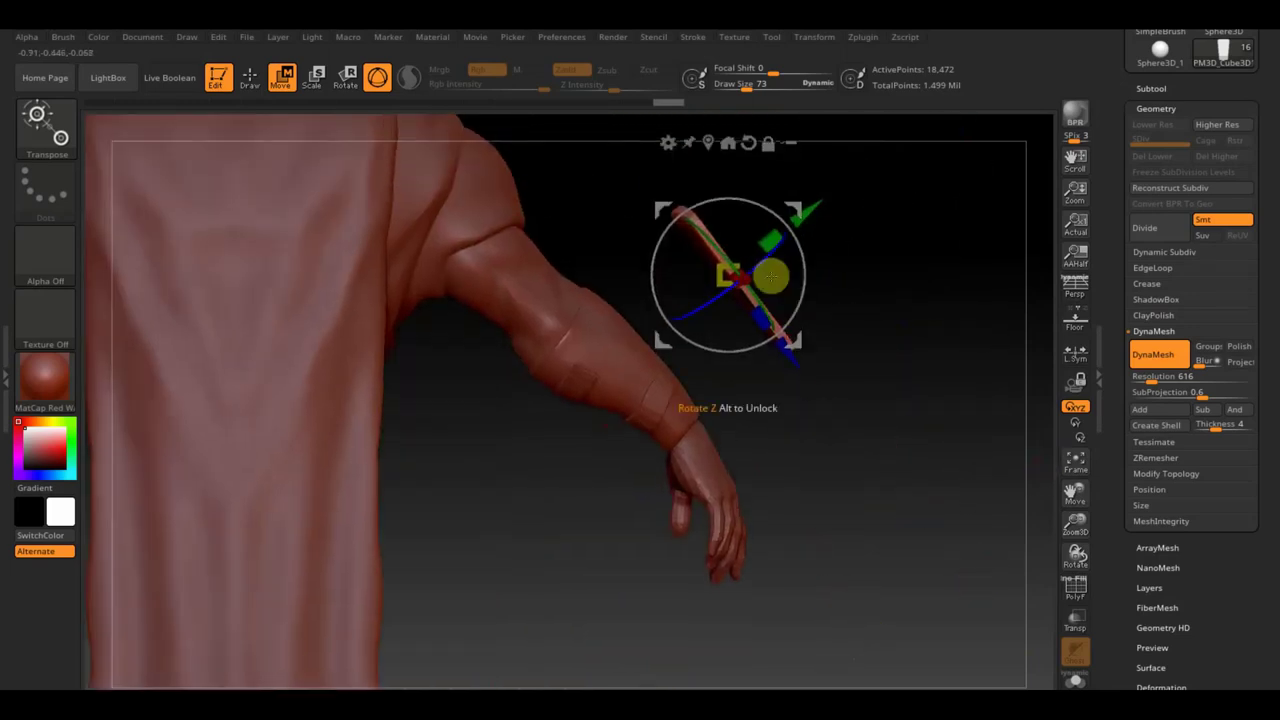
{"action": "left_click_drag", "start_coordinate": [765, 264], "coordinate": [750, 276]}
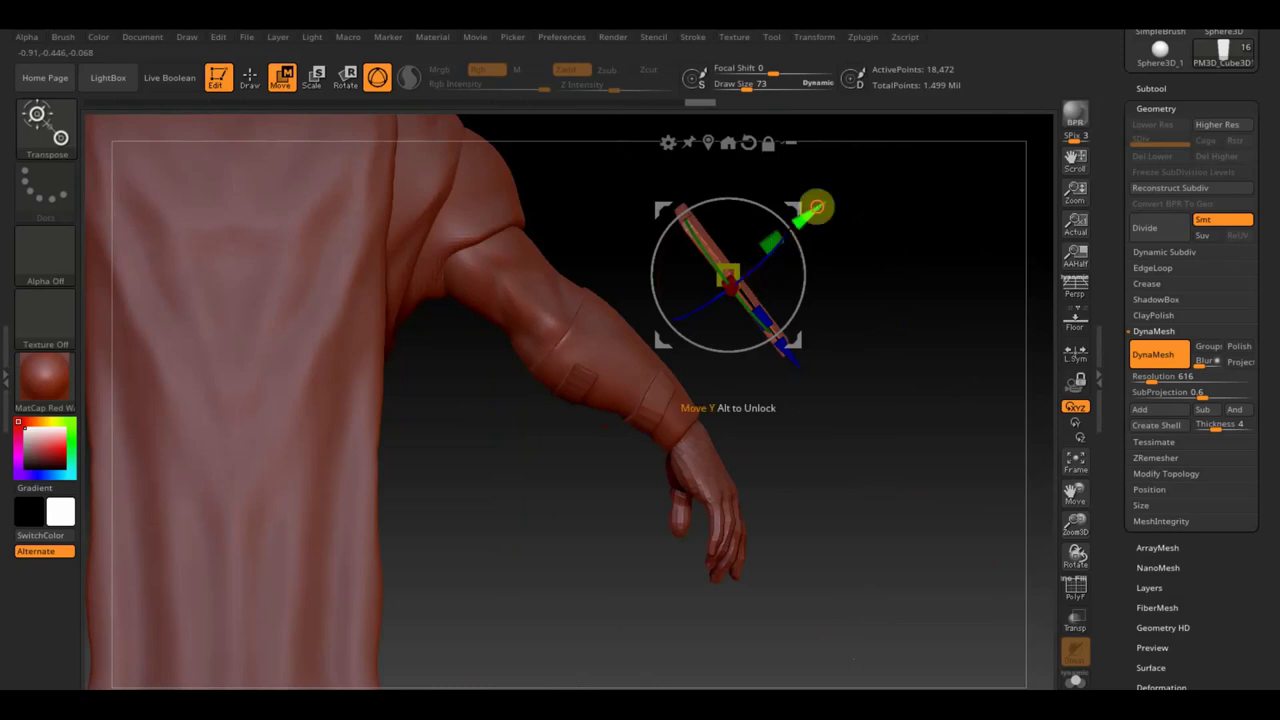
{"action": "left_click_drag", "start_coordinate": [814, 206], "coordinate": [740, 280], "text": "alt"}
{"action": "left_click_drag", "start_coordinate": [896, 373], "coordinate": [803, 386]}
{"action": "left_click_drag", "start_coordinate": [366, 291], "coordinate": [256, 285]}
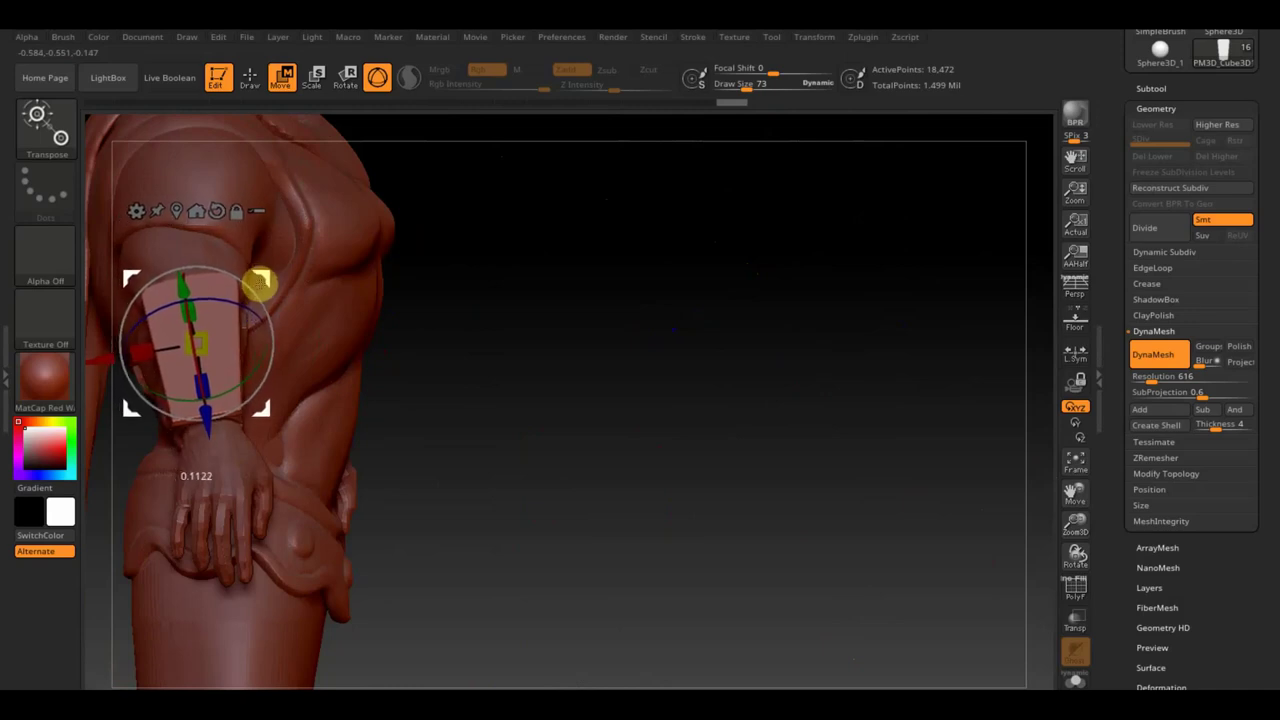
Step: Fine-tune the plate's rotation so it lies along the outside of the forearm bracer
{"action": "mouse_move", "coordinate": [534, 357]}
{"action": "left_mouse_down"}
{"action": "mouse_move", "coordinate": [787, 382]}
{"action": "mouse_move", "coordinate": [790, 407]}
{"action": "mouse_move", "coordinate": [614, 402]}
{"action": "left_mouse_up"}
{"action": "mouse_move", "coordinate": [540, 457]}
{"action": "left_mouse_down"}
{"action": "mouse_move", "coordinate": [966, 517]}
{"action": "mouse_move", "coordinate": [451, 534]}
{"action": "mouse_move", "coordinate": [563, 543]}
{"action": "mouse_move", "coordinate": [545, 532]}
{"action": "left_mouse_up"}
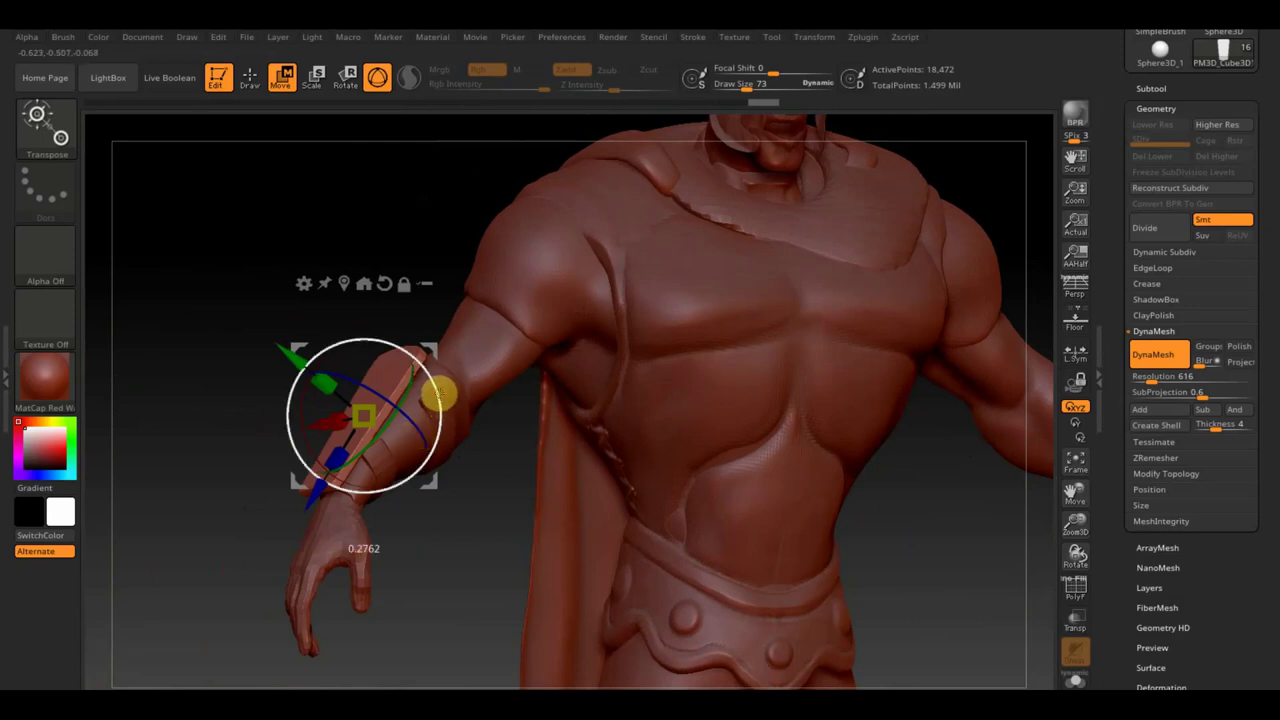
{"action": "left_click_drag", "start_coordinate": [322, 470], "coordinate": [316, 478]}
{"action": "left_click_drag", "start_coordinate": [447, 396], "coordinate": [430, 420]}
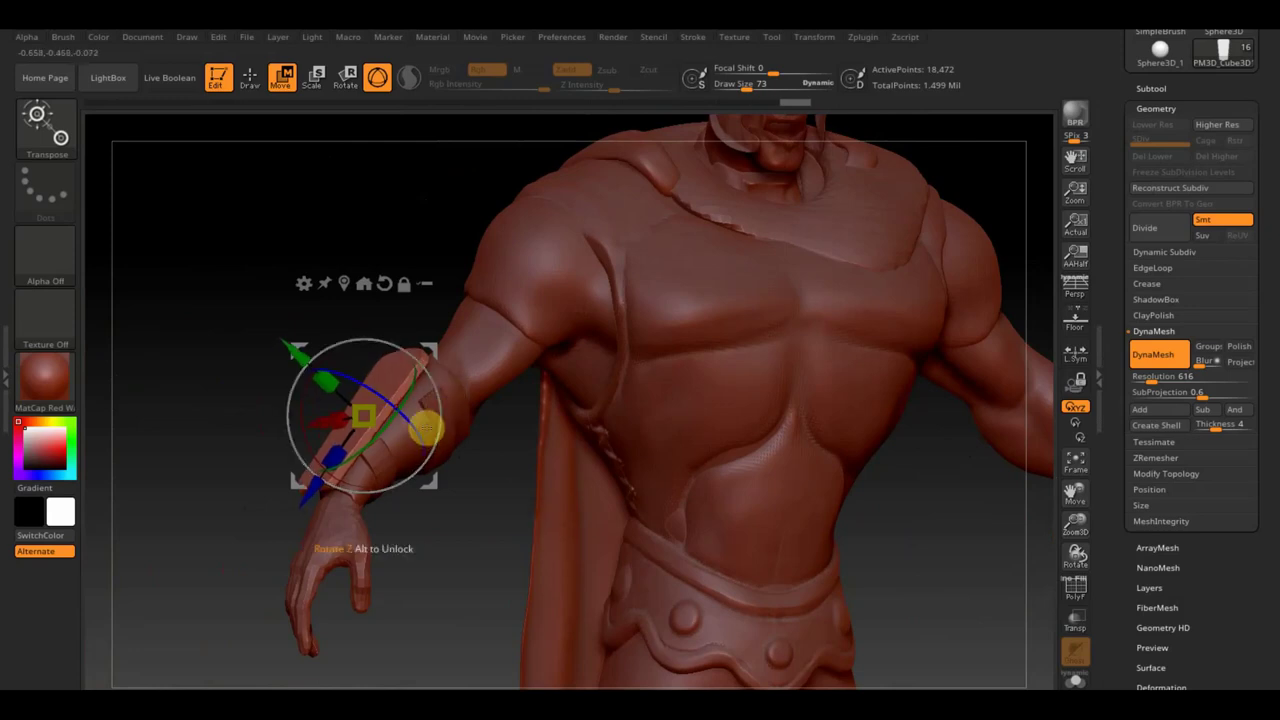
{"action": "left_click_drag", "start_coordinate": [428, 343], "coordinate": [437, 348]}
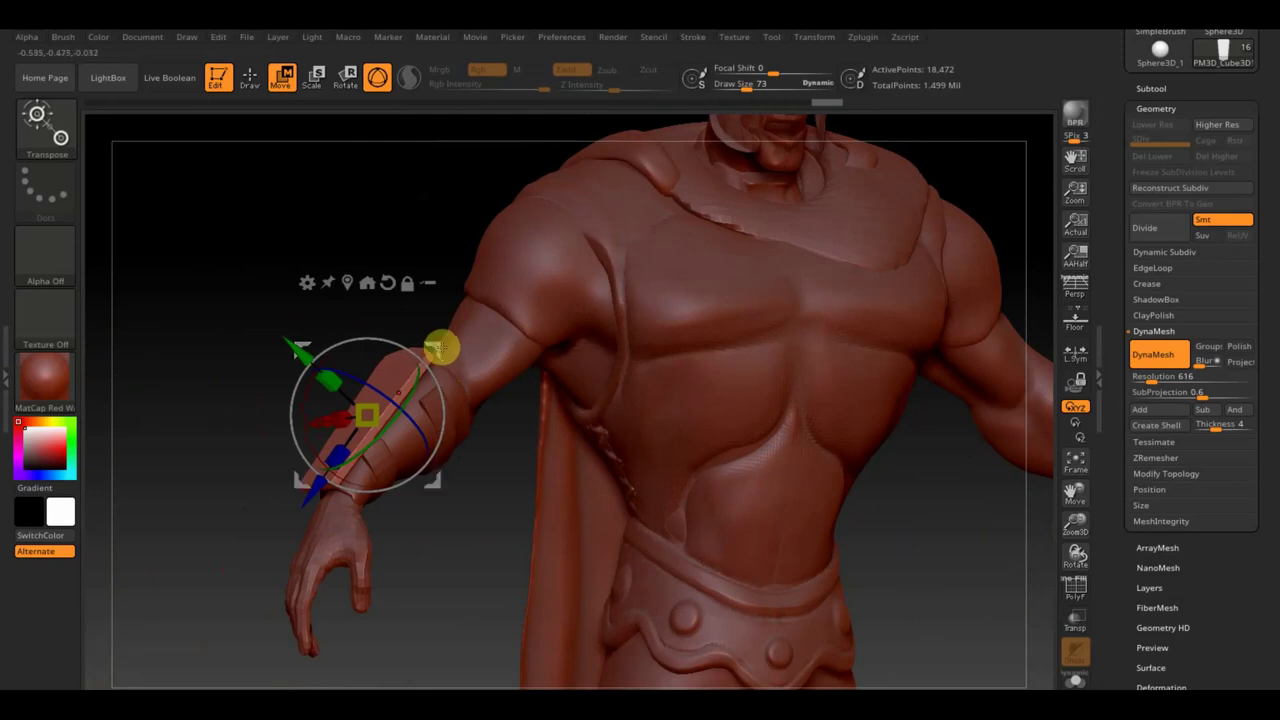
{"action": "left_click_drag", "start_coordinate": [520, 514], "coordinate": [394, 420]}
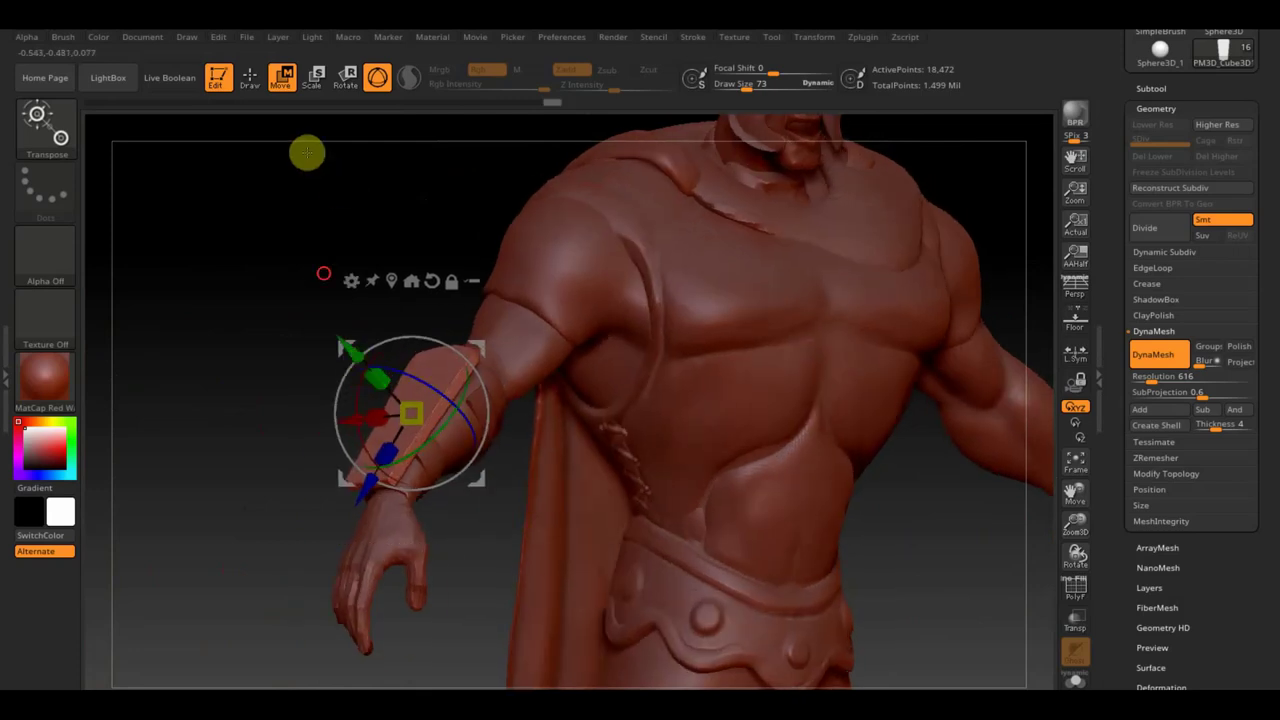
{"action": "left_click_drag", "start_coordinate": [306, 149], "coordinate": [334, 277]}
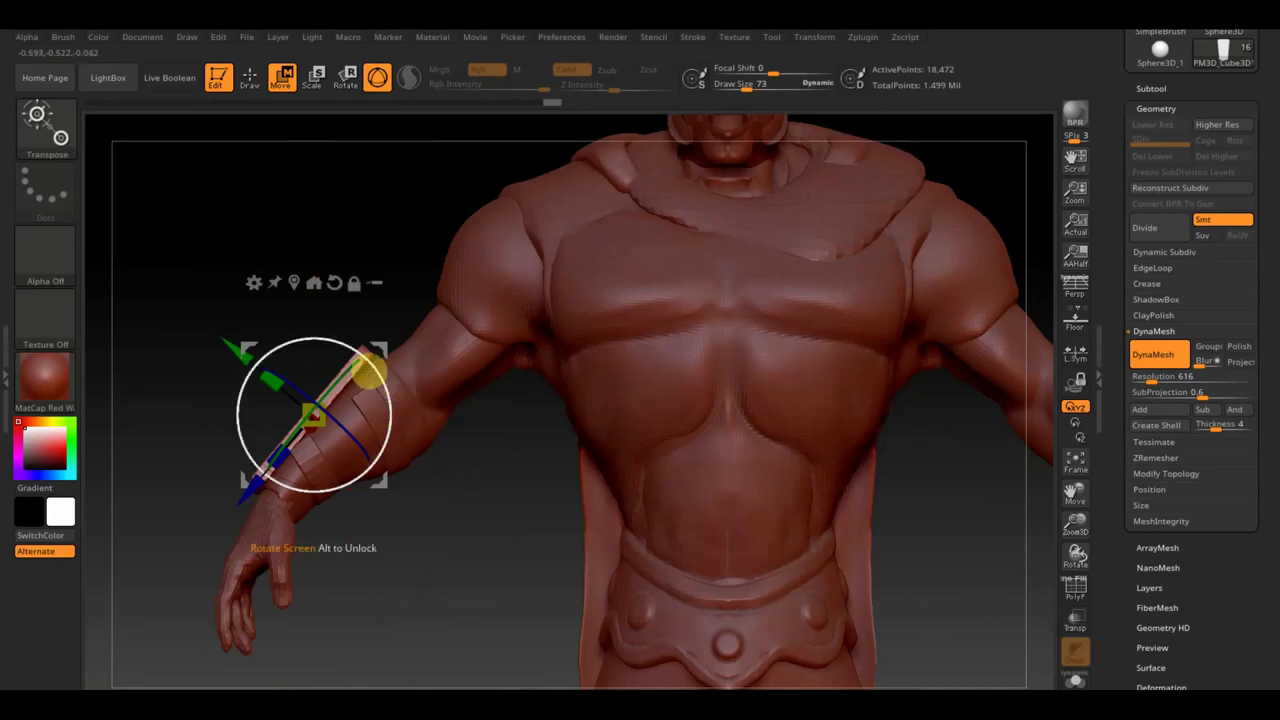
{"action": "left_click_drag", "start_coordinate": [379, 370], "coordinate": [388, 348]}
{"action": "left_click", "coordinate": [250, 77]}
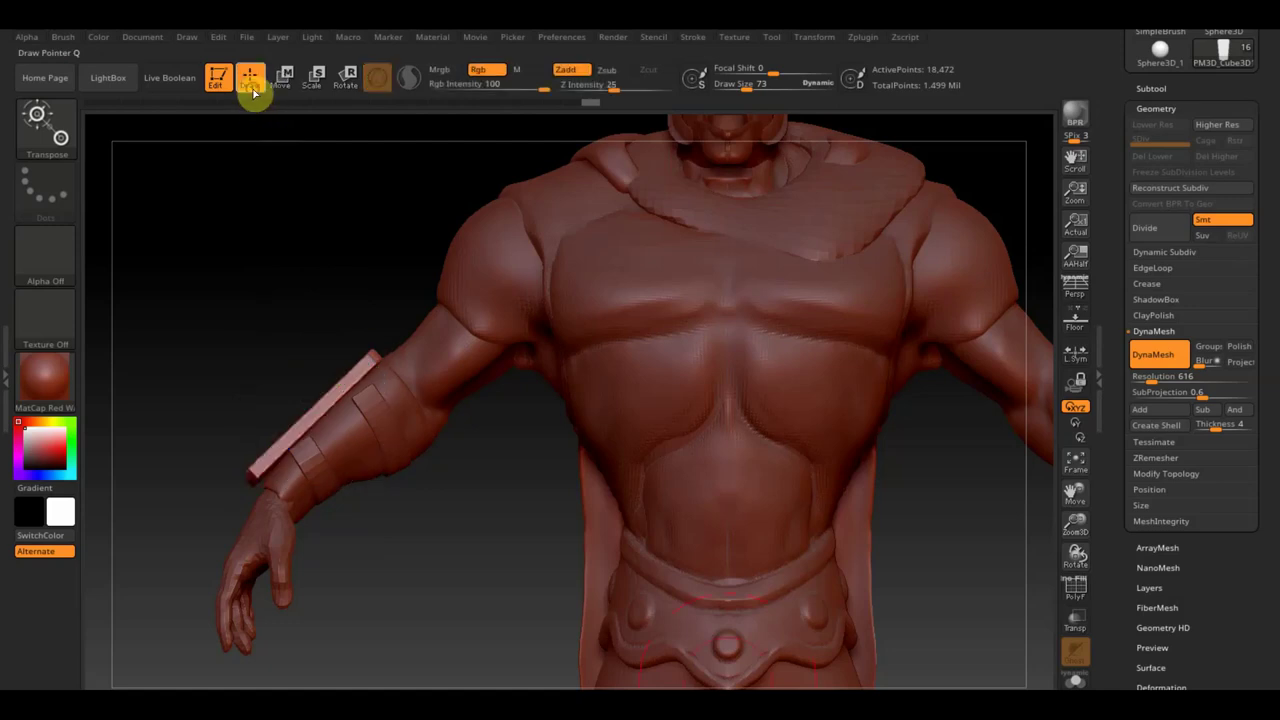
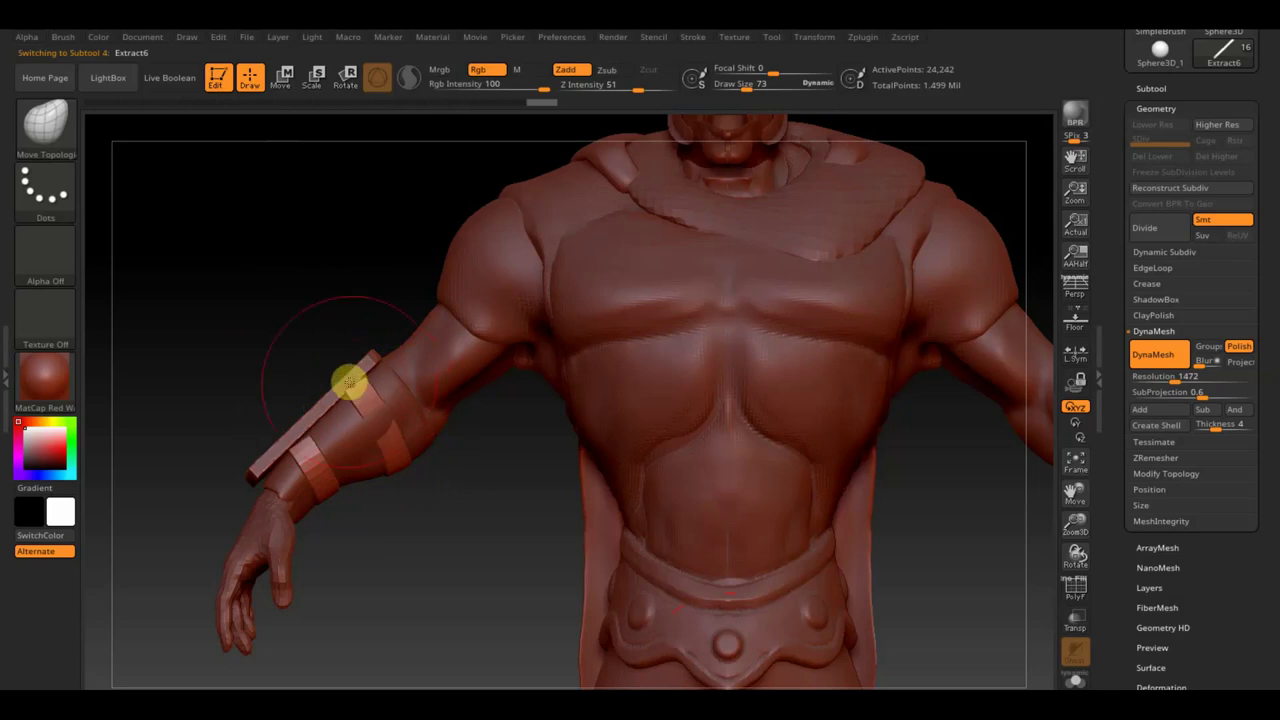
Step: Lightly sculpt the armpit and shoulder surface on the right arm
{"action": "left_click_drag", "start_coordinate": [266, 374], "coordinate": [454, 457]}
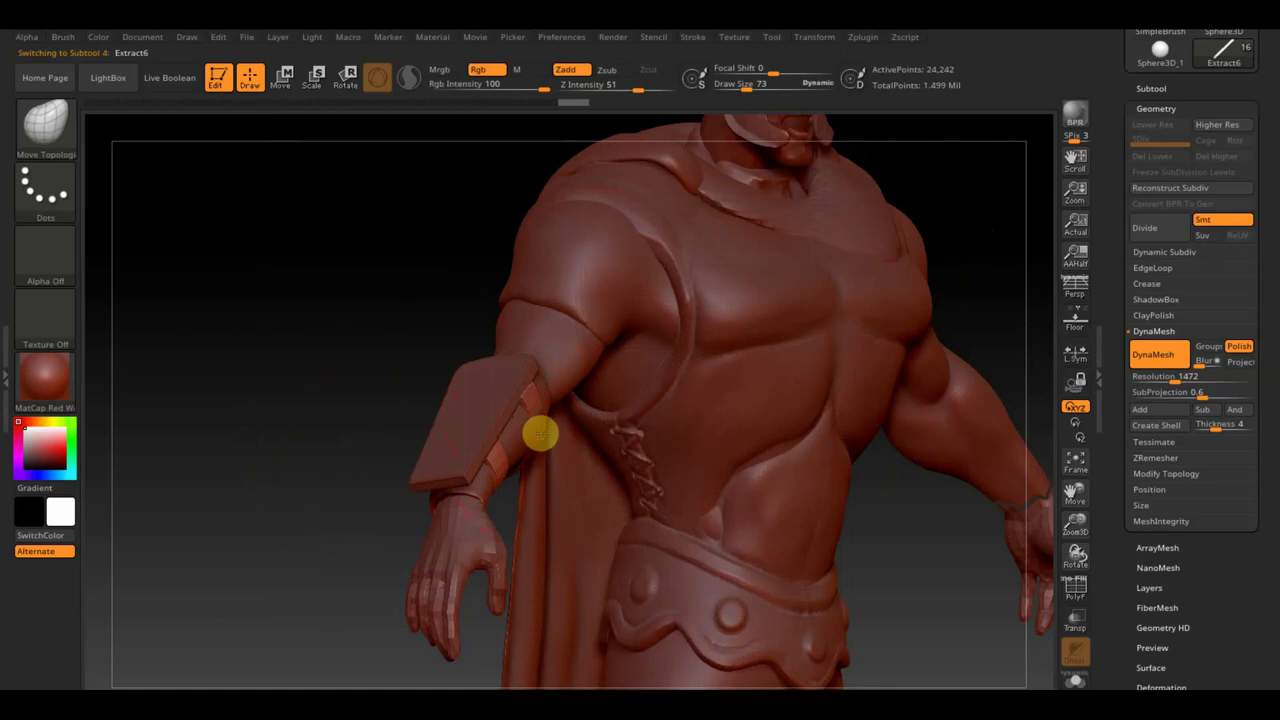
{"action": "left_click_drag", "start_coordinate": [419, 456], "coordinate": [386, 434]}
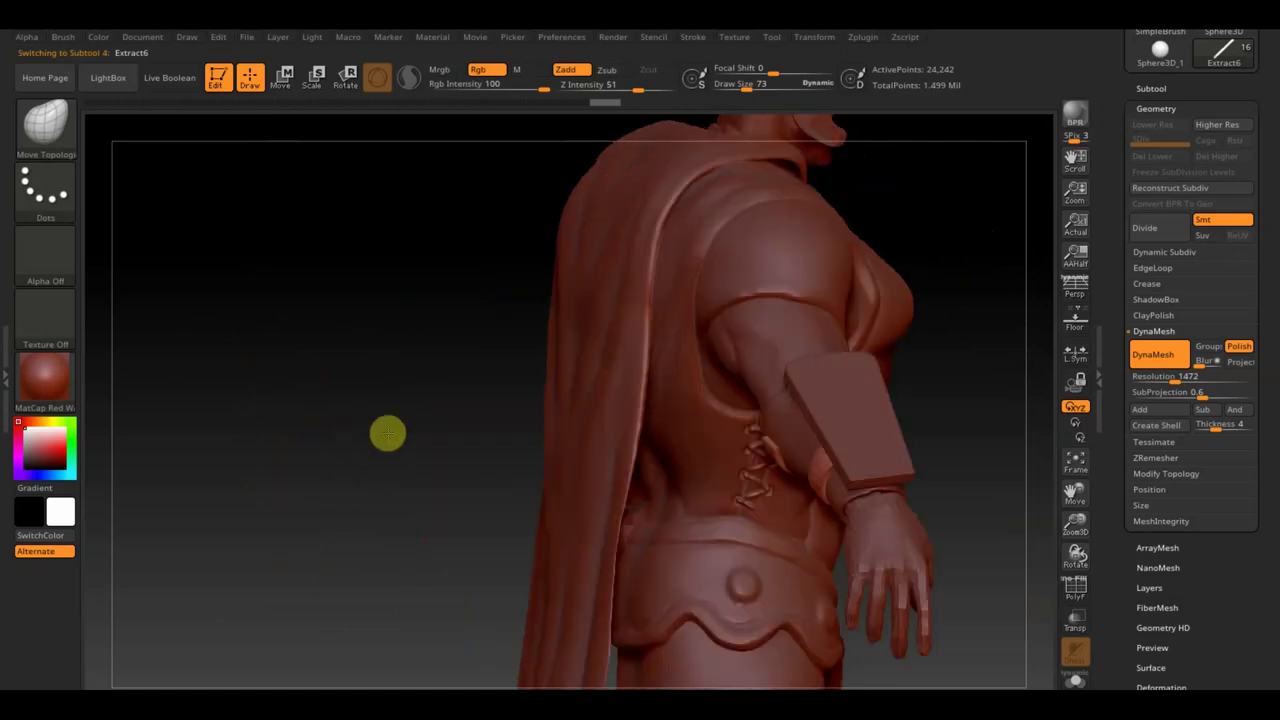
{"action": "left_click_drag", "start_coordinate": [555, 427], "coordinate": [500, 371]}
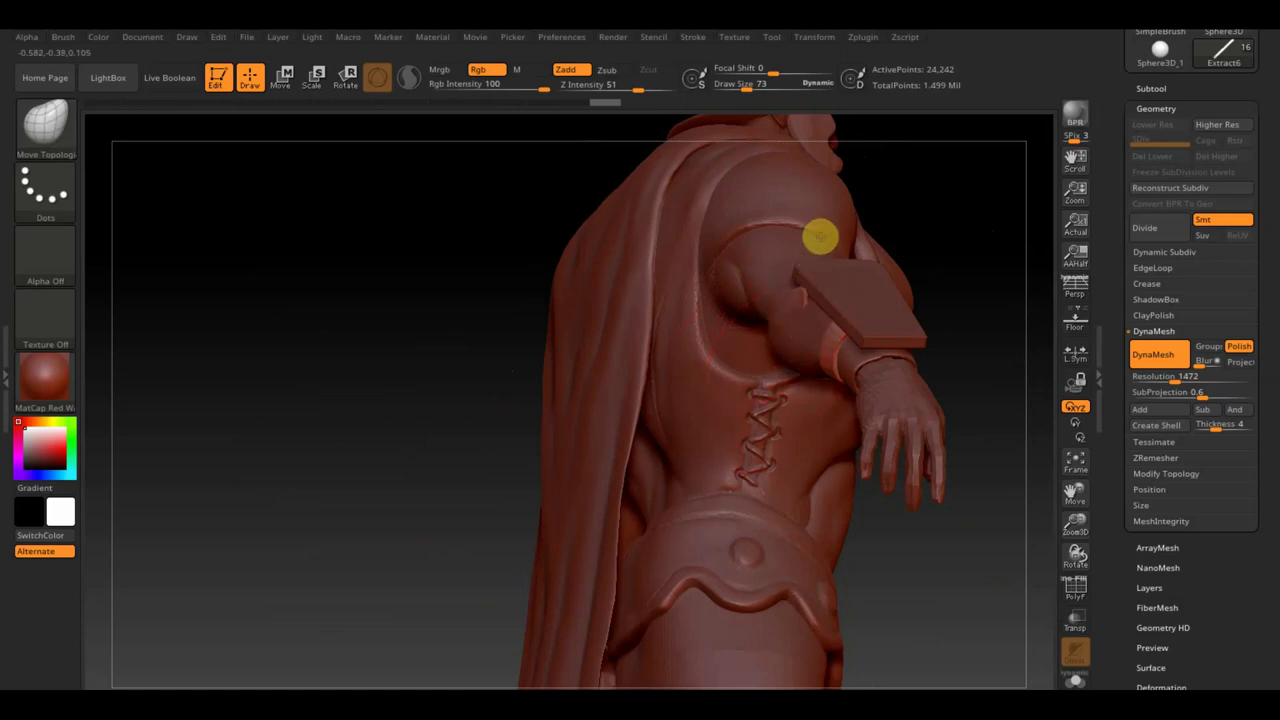
{"action": "left_click_drag", "start_coordinate": [827, 247], "coordinate": [807, 328]}
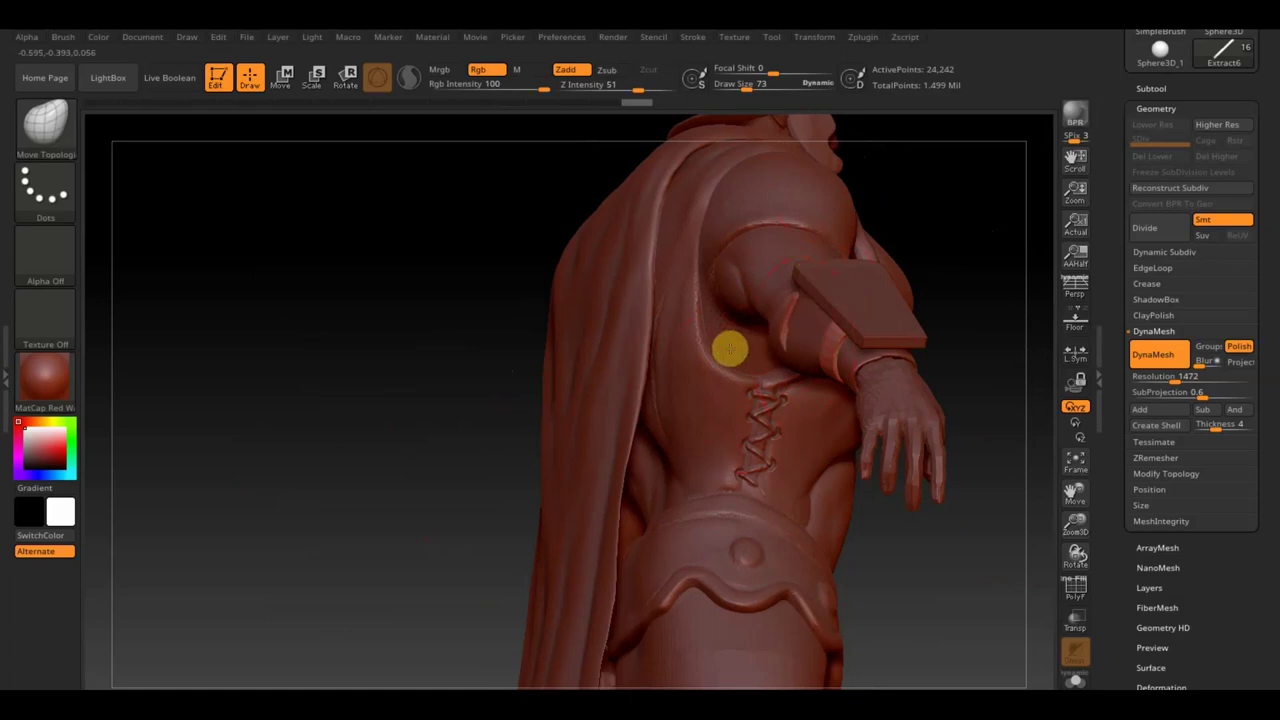
Step: Raise and define the upper band of the forearm bracer
{"action": "mouse_move", "coordinate": [514, 403]}
{"action": "left_mouse_down"}
{"action": "mouse_move", "coordinate": [649, 457]}
{"action": "mouse_move", "coordinate": [942, 492]}
{"action": "left_mouse_up"}
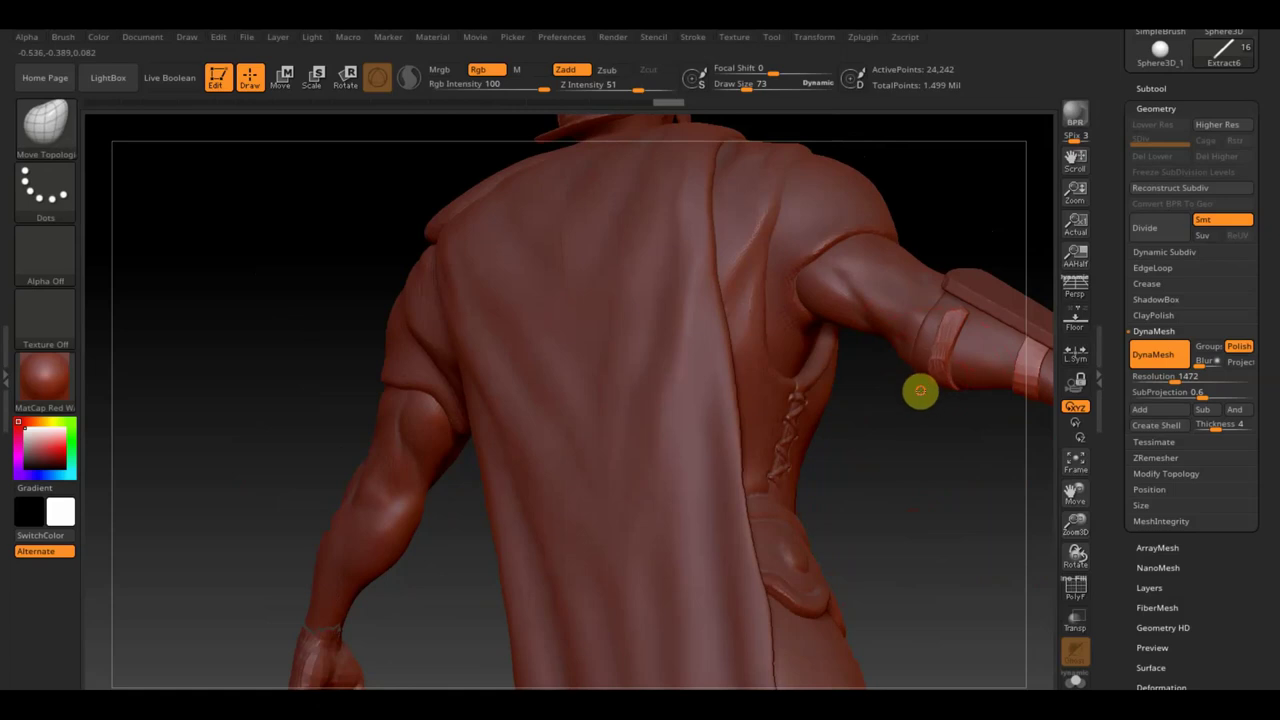
{"action": "mouse_move", "coordinate": [931, 340]}
{"action": "left_mouse_down"}
{"action": "mouse_move", "coordinate": [948, 477]}
{"action": "mouse_move", "coordinate": [971, 477]}
{"action": "mouse_move", "coordinate": [948, 486]}
{"action": "mouse_move", "coordinate": [540, 488]}
{"action": "mouse_move", "coordinate": [583, 477]}
{"action": "mouse_move", "coordinate": [611, 523]}
{"action": "mouse_move", "coordinate": [654, 460]}
{"action": "mouse_move", "coordinate": [607, 378]}
{"action": "left_mouse_up"}
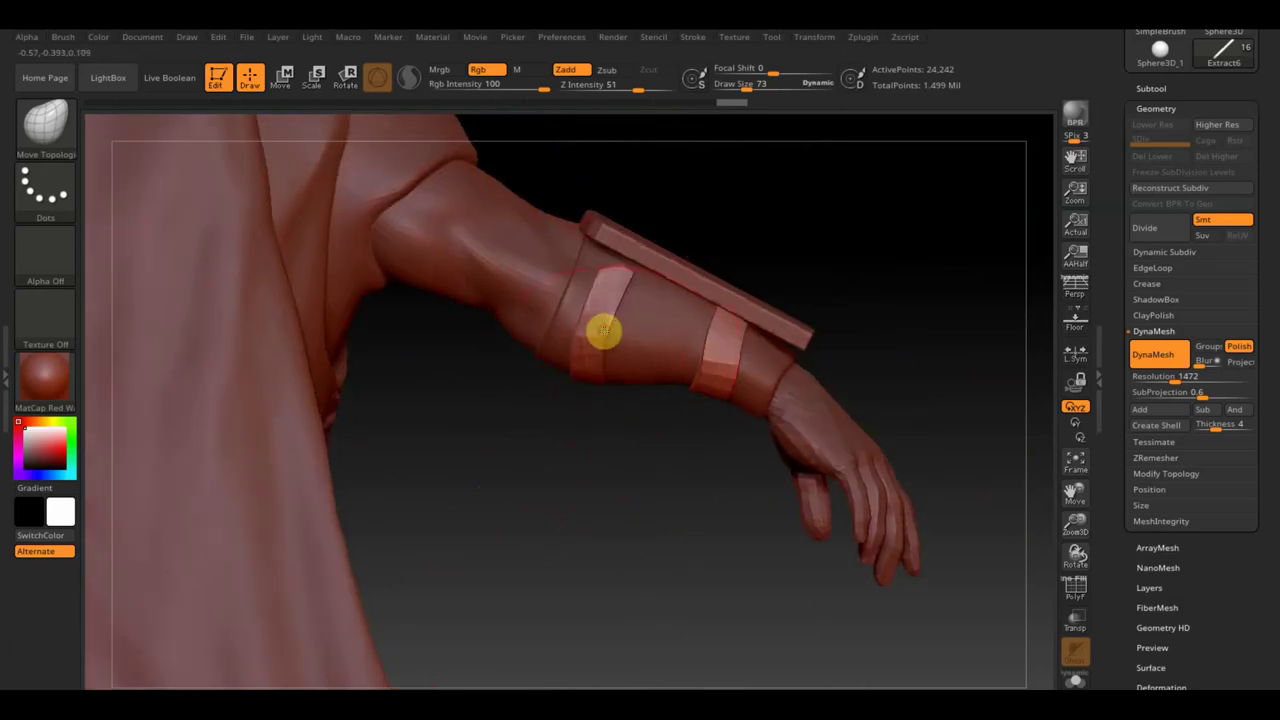
{"action": "mouse_move", "coordinate": [608, 251]}
{"action": "left_mouse_down"}
{"action": "mouse_move", "coordinate": [594, 317]}
{"action": "mouse_move", "coordinate": [580, 314]}
{"action": "mouse_move", "coordinate": [618, 341]}
{"action": "left_mouse_up"}
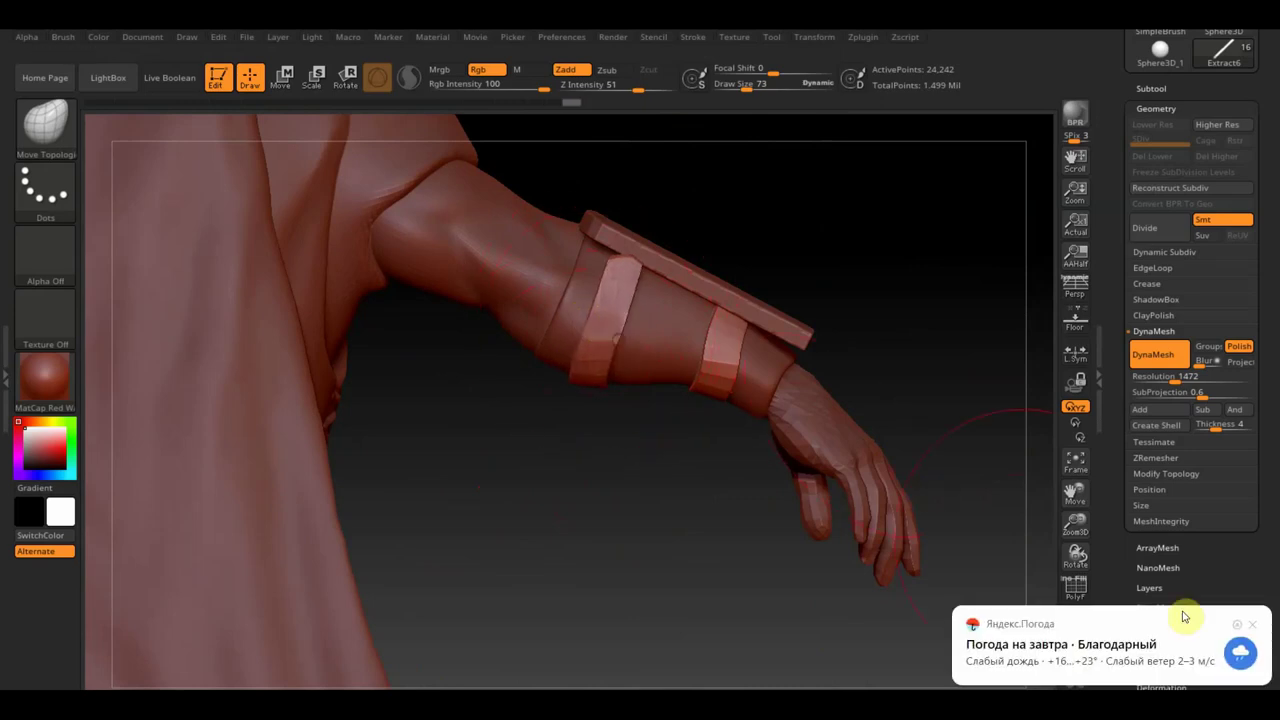
Step: Lower Draw Size to 42 and reshape and smooth the bracer's forearm straps
{"action": "left_click", "coordinate": [1256, 624]}
{"action": "mouse_move", "coordinate": [737, 590]}
{"action": "left_mouse_down"}
{"action": "mouse_move", "coordinate": [738, 488]}
{"action": "mouse_move", "coordinate": [851, 474]}
{"action": "mouse_move", "coordinate": [900, 571]}
{"action": "left_mouse_up"}
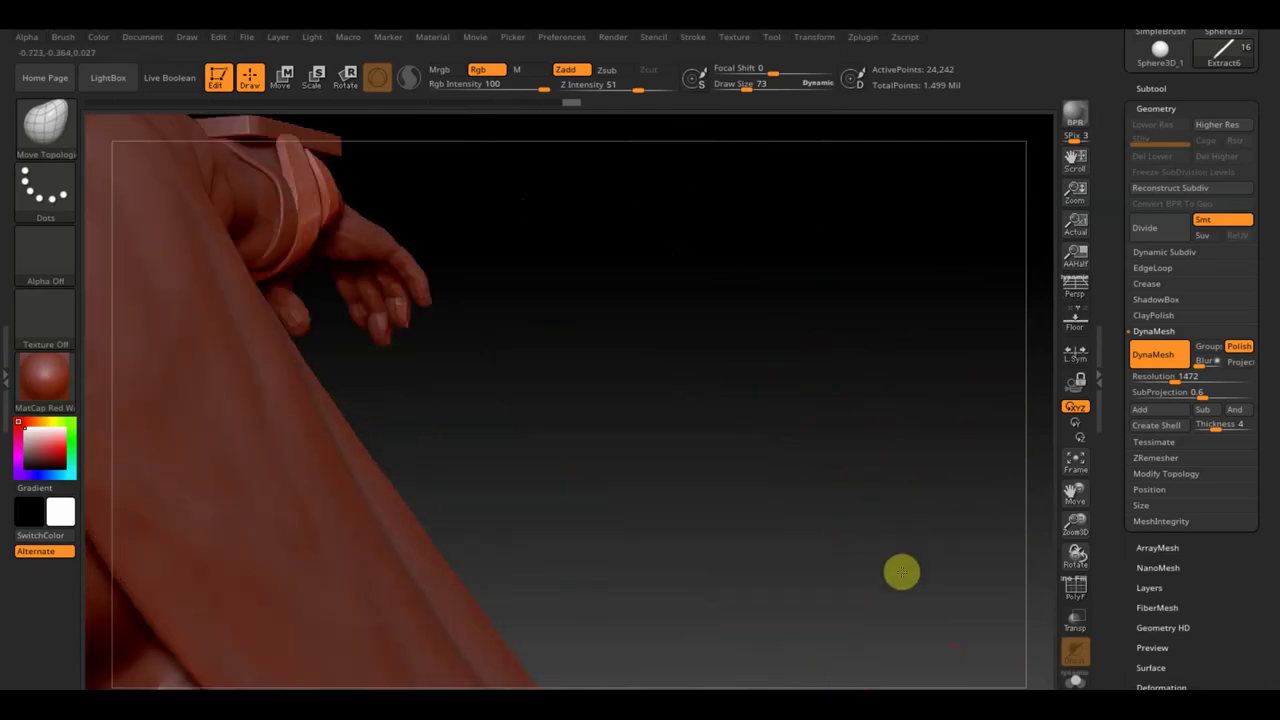
{"action": "left_click_drag", "start_coordinate": [814, 480], "coordinate": [780, 430]}
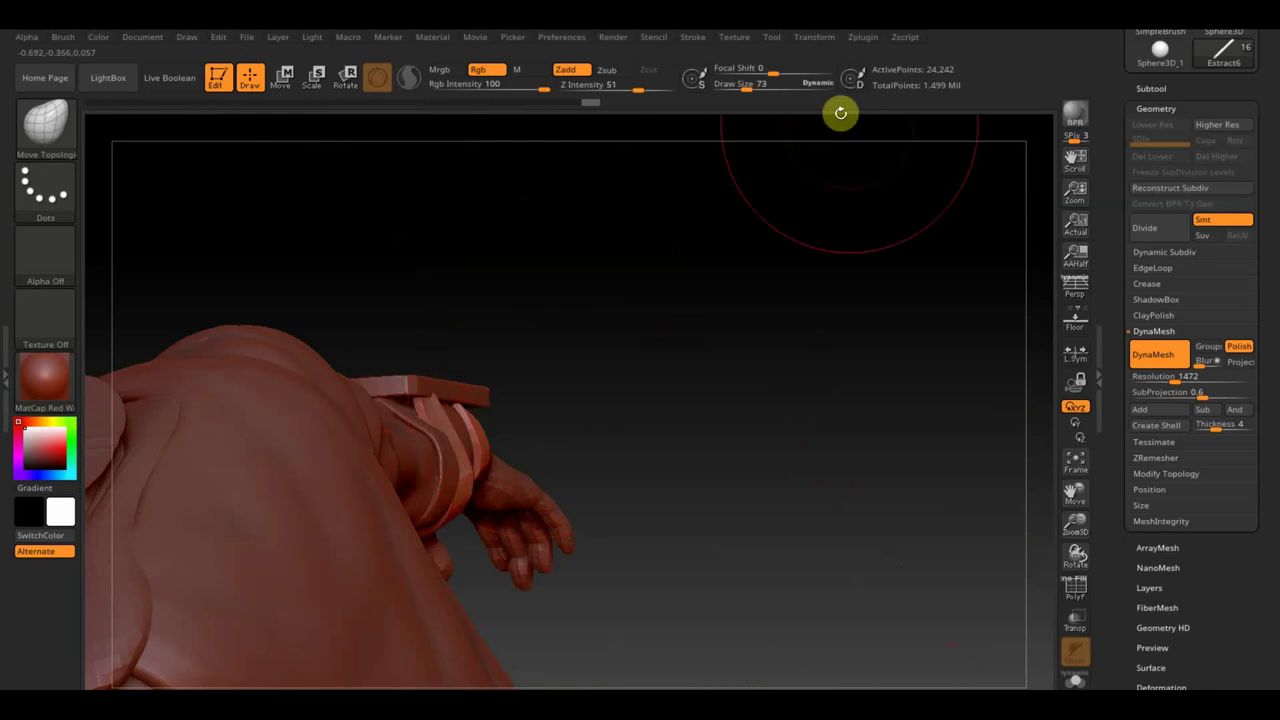
{"action": "left_click_drag", "start_coordinate": [760, 83], "coordinate": [737, 87]}
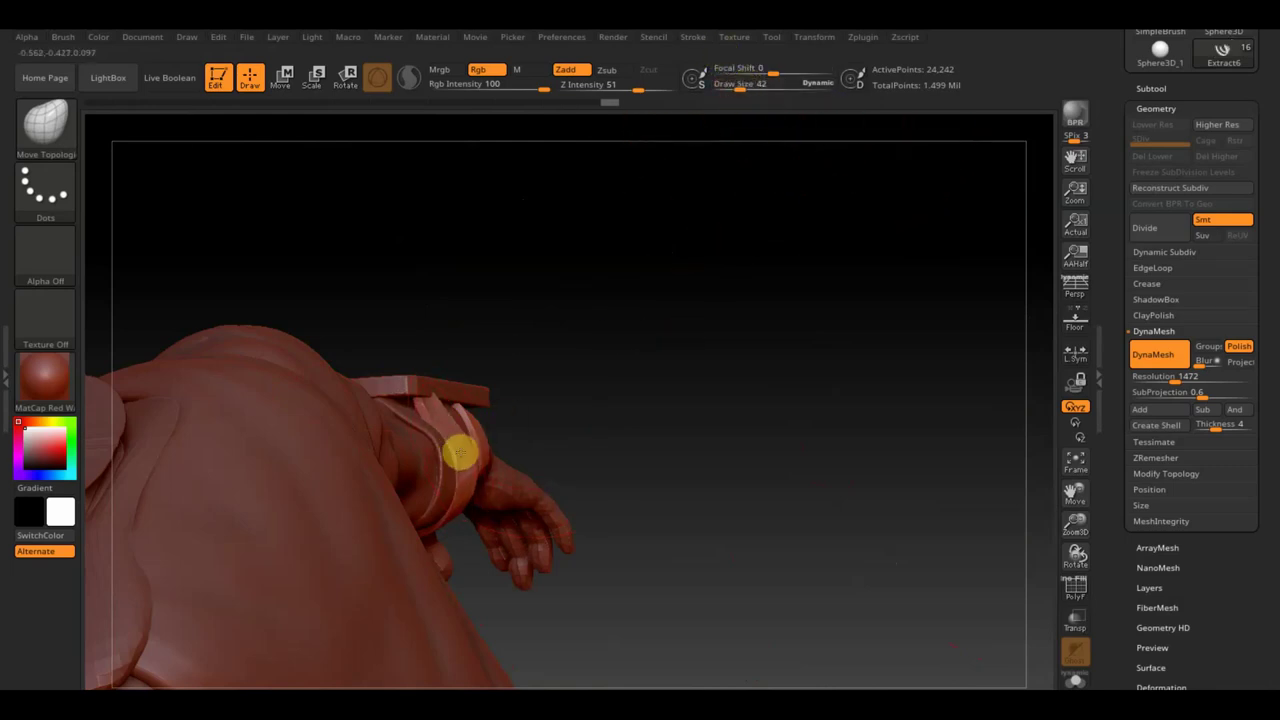
{"action": "mouse_move", "coordinate": [468, 452]}
{"action": "left_mouse_down"}
{"action": "mouse_move", "coordinate": [453, 497]}
{"action": "mouse_move", "coordinate": [442, 402]}
{"action": "left_mouse_up"}
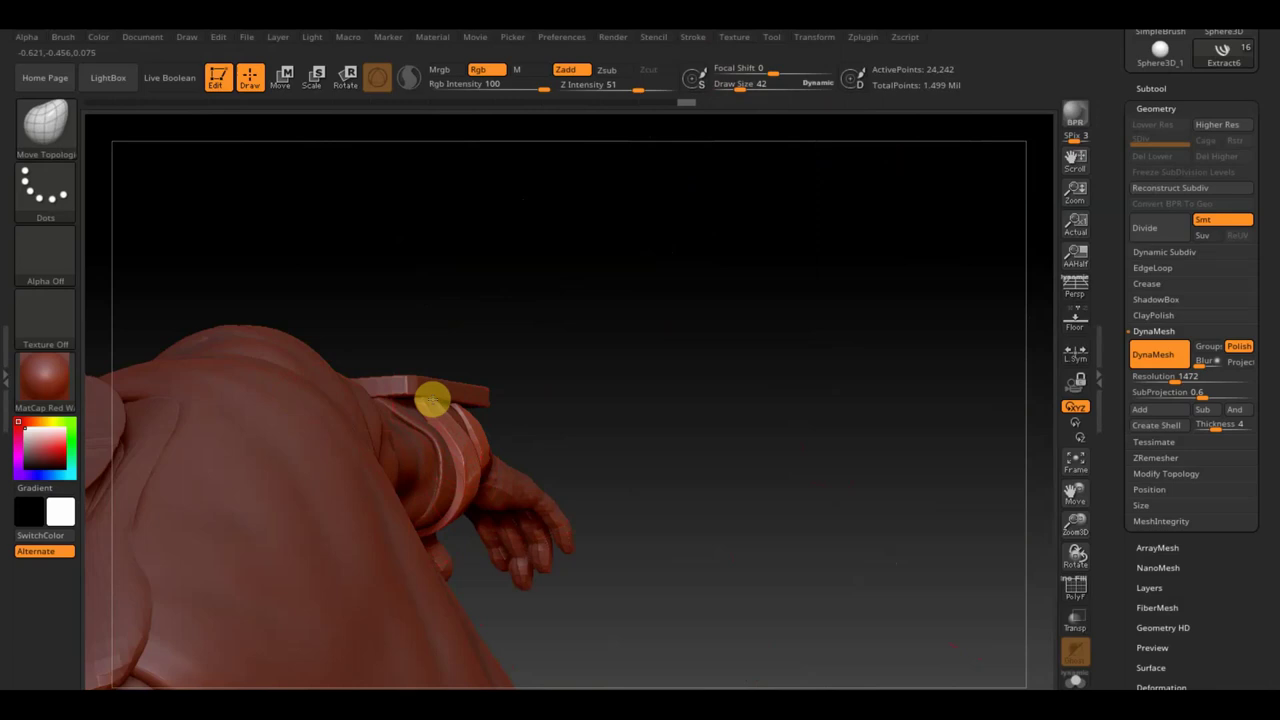
{"action": "mouse_move", "coordinate": [429, 399]}
{"action": "right_mouse_down"}
{"action": "mouse_move", "coordinate": [646, 451]}
{"action": "mouse_move", "coordinate": [591, 449]}
{"action": "mouse_move", "coordinate": [560, 429]}
{"action": "right_mouse_up"}
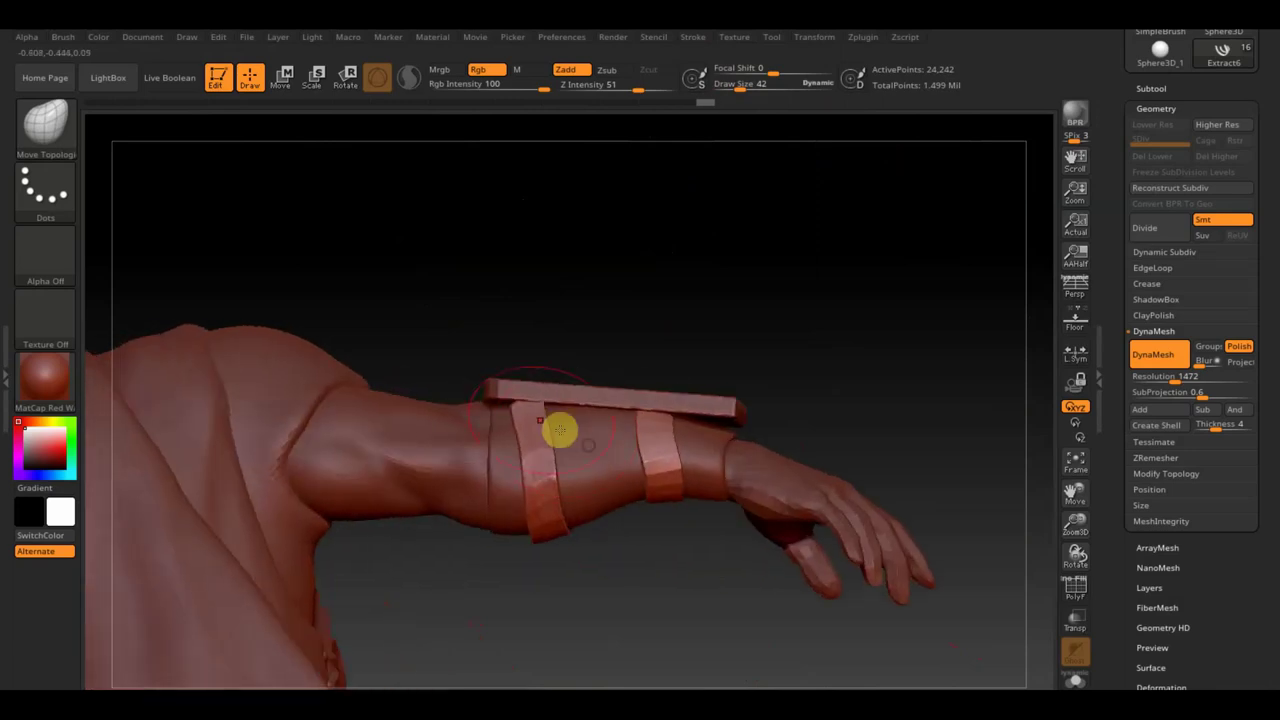
{"action": "mouse_move", "coordinate": [547, 404]}
{"action": "left_mouse_down"}
{"action": "mouse_move", "coordinate": [549, 500]}
{"action": "mouse_move", "coordinate": [527, 508]}
{"action": "mouse_move", "coordinate": [706, 431]}
{"action": "mouse_move", "coordinate": [652, 460]}
{"action": "mouse_move", "coordinate": [677, 420]}
{"action": "mouse_move", "coordinate": [662, 421]}
{"action": "mouse_move", "coordinate": [800, 414]}
{"action": "mouse_move", "coordinate": [743, 437]}
{"action": "mouse_move", "coordinate": [763, 417]}
{"action": "left_mouse_up"}
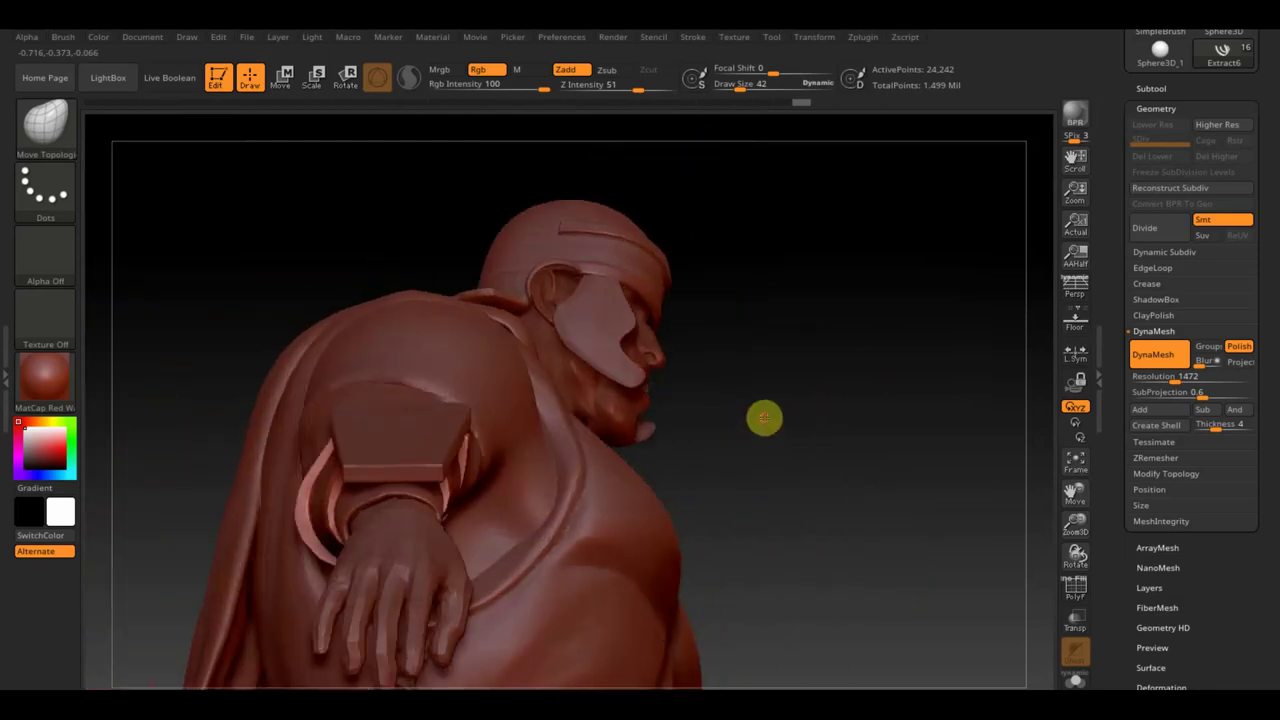
Step: Sculpt along the bracer's curved rim edges near the hand resting on the shoulder
{"action": "left_click_drag", "start_coordinate": [654, 477], "coordinate": [715, 409]}
{"action": "left_click", "coordinate": [334, 502]}
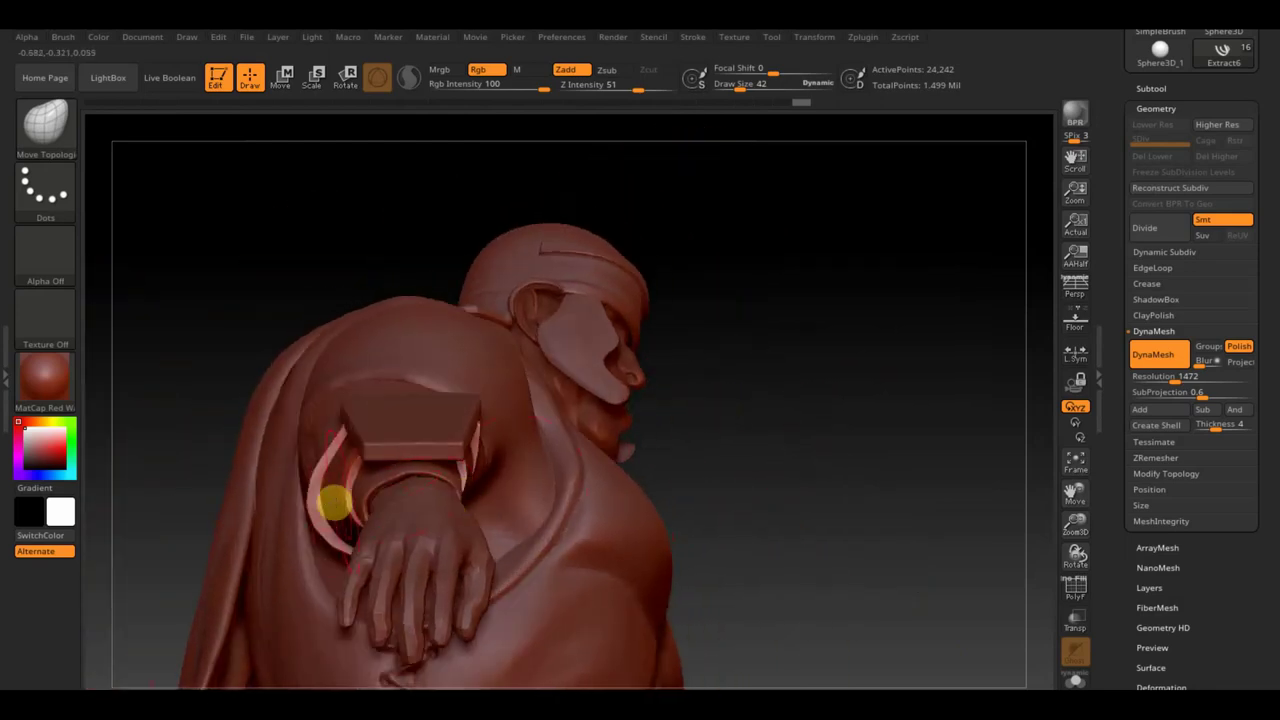
{"action": "mouse_move", "coordinate": [327, 507]}
{"action": "left_mouse_down"}
{"action": "mouse_move", "coordinate": [323, 478]}
{"action": "mouse_move", "coordinate": [330, 543]}
{"action": "mouse_move", "coordinate": [333, 456]}
{"action": "left_mouse_up"}
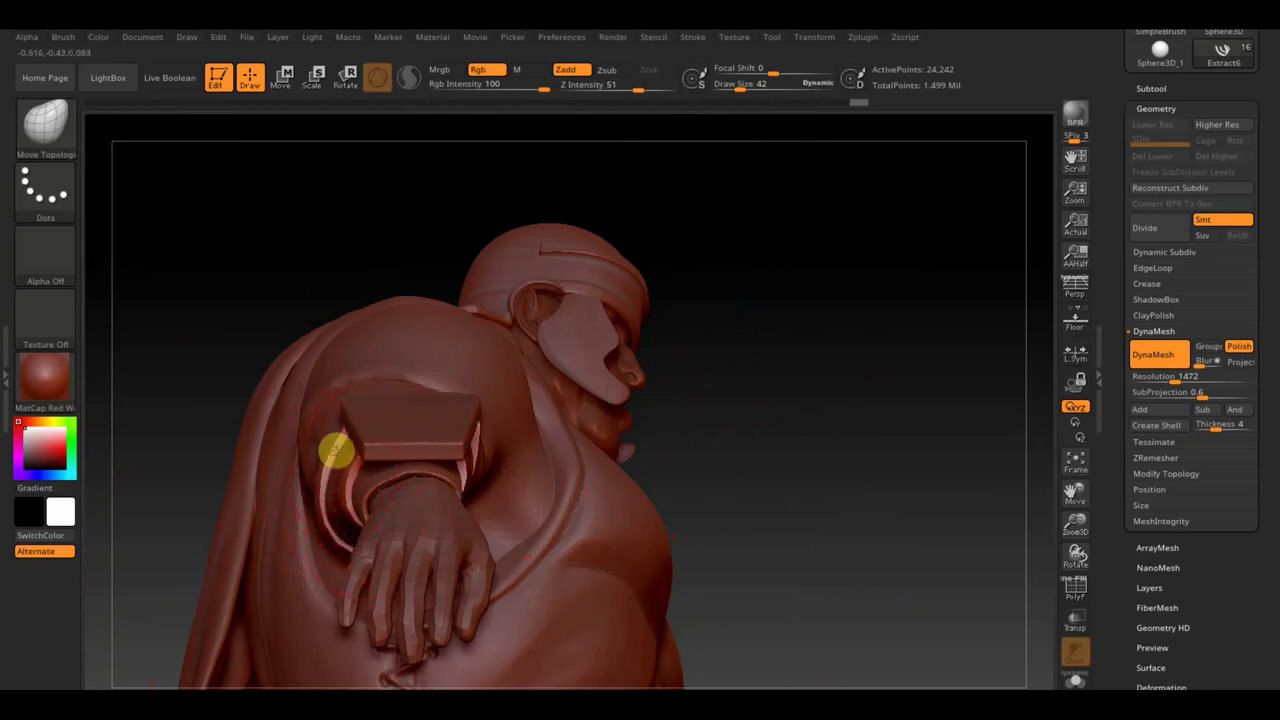
{"action": "mouse_move", "coordinate": [717, 549]}
{"action": "left_mouse_down"}
{"action": "mouse_move", "coordinate": [751, 534]}
{"action": "mouse_move", "coordinate": [729, 474]}
{"action": "mouse_move", "coordinate": [749, 503]}
{"action": "left_mouse_up"}
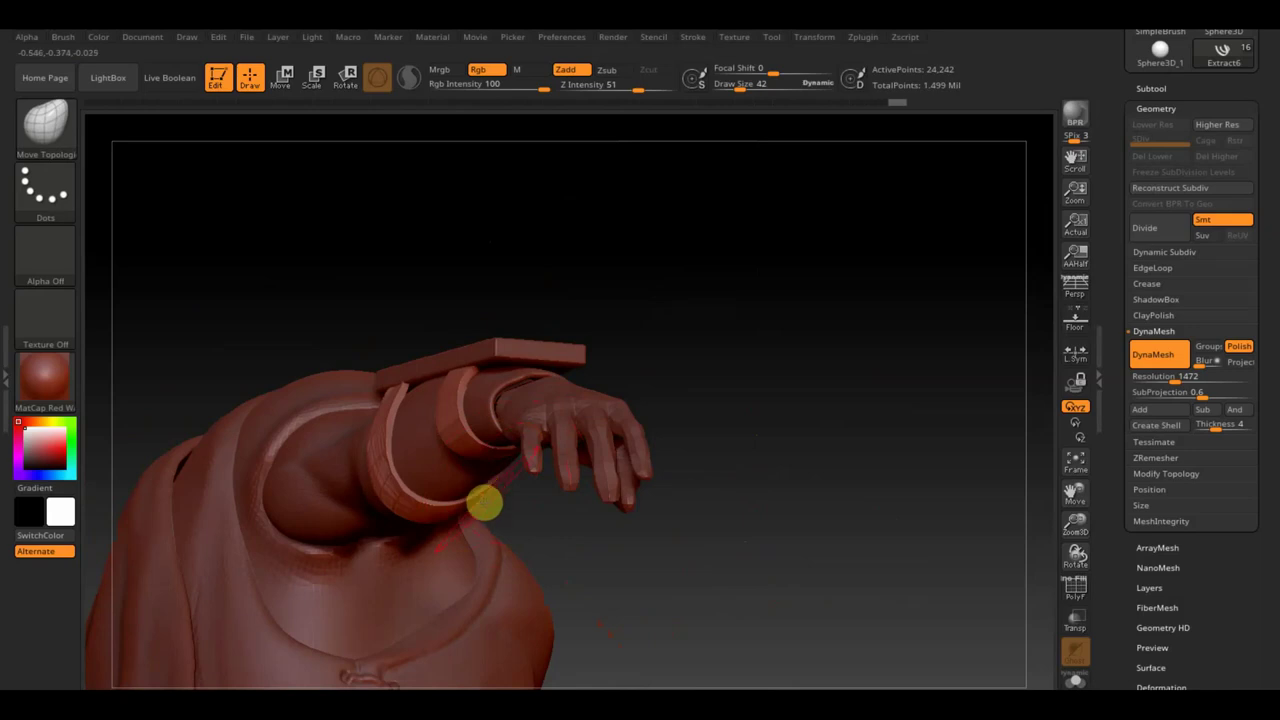
{"action": "left_click_drag", "start_coordinate": [500, 480], "coordinate": [458, 372]}
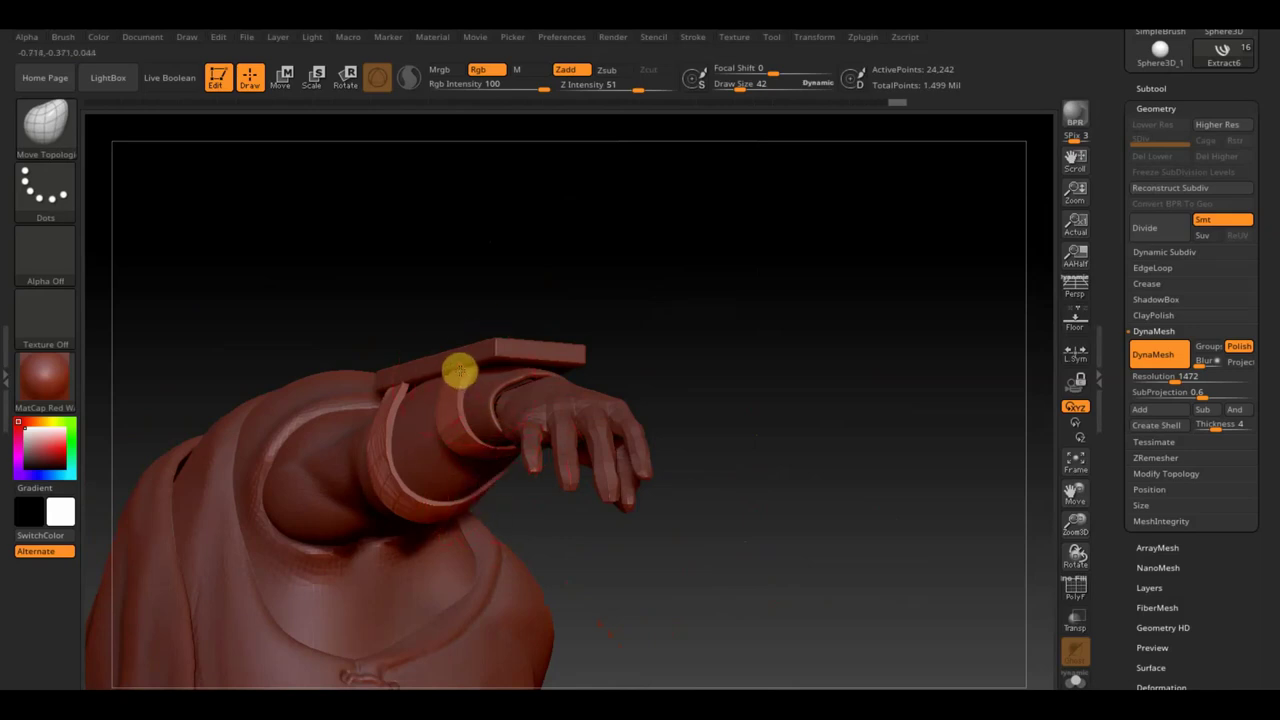
{"action": "left_click_drag", "start_coordinate": [667, 437], "coordinate": [634, 377]}
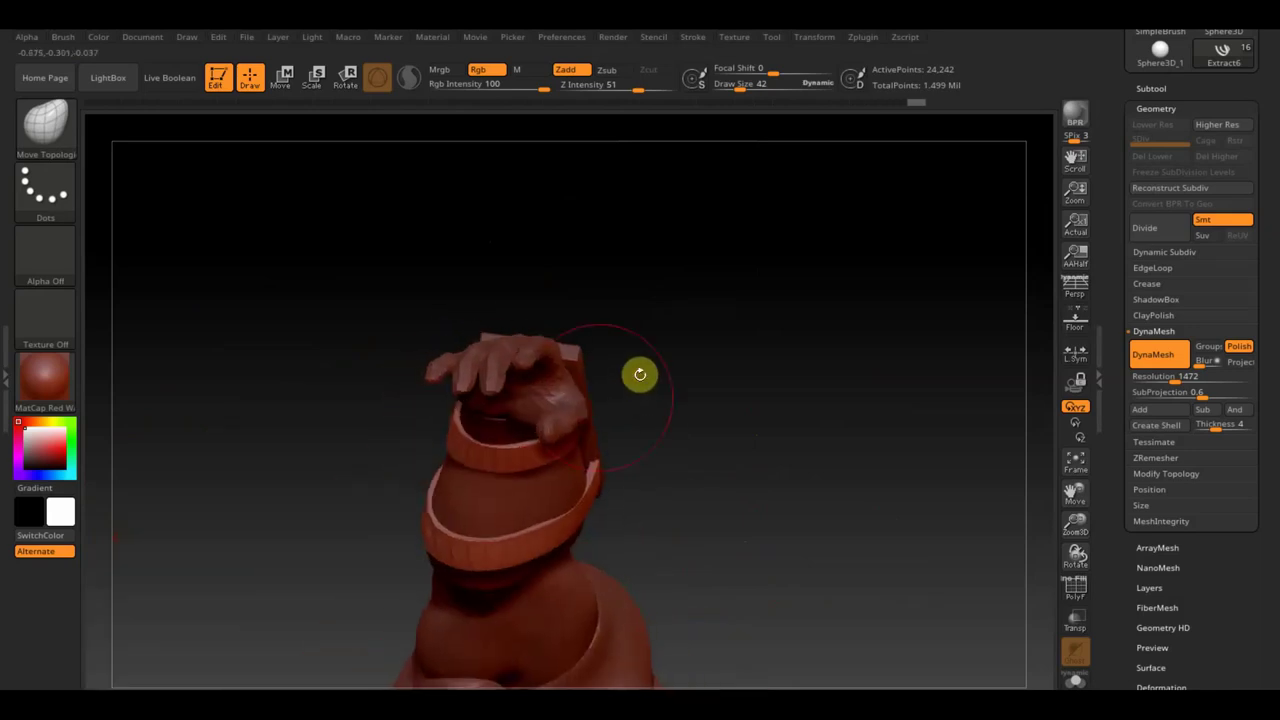
{"action": "mouse_move", "coordinate": [453, 449]}
{"action": "left_mouse_down"}
{"action": "mouse_move", "coordinate": [600, 486]}
{"action": "mouse_move", "coordinate": [606, 514]}
{"action": "mouse_move", "coordinate": [588, 424]}
{"action": "left_mouse_up"}
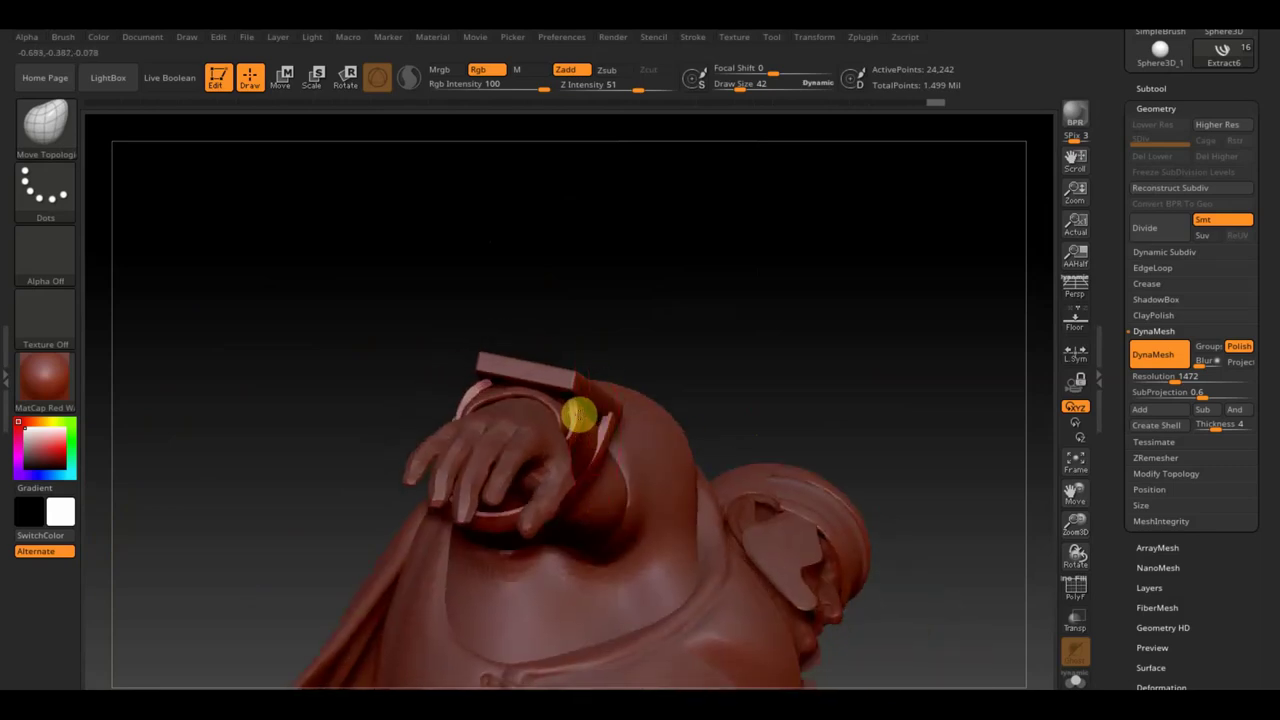
{"action": "left_click_drag", "start_coordinate": [401, 373], "coordinate": [486, 383]}
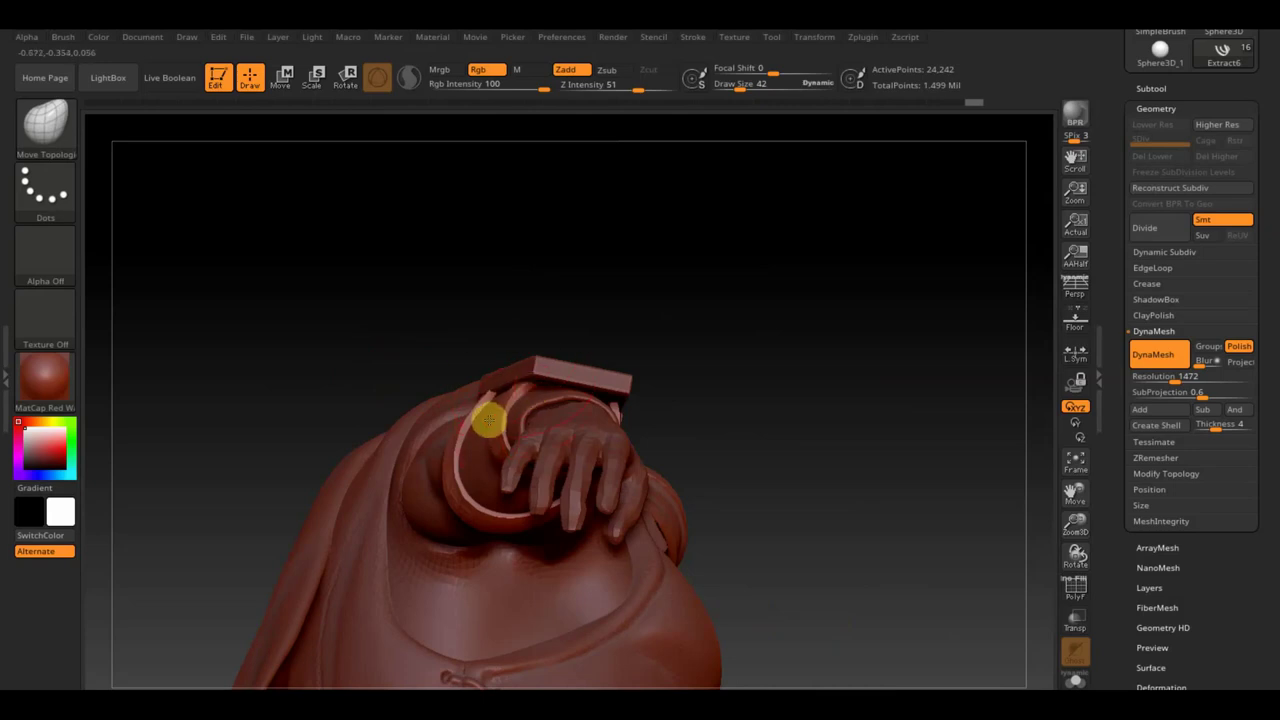
{"action": "mouse_move", "coordinate": [643, 420]}
{"action": "left_mouse_down"}
{"action": "mouse_move", "coordinate": [714, 474]}
{"action": "mouse_move", "coordinate": [691, 557]}
{"action": "mouse_move", "coordinate": [844, 543]}
{"action": "mouse_move", "coordinate": [908, 374]}
{"action": "mouse_move", "coordinate": [846, 391]}
{"action": "mouse_move", "coordinate": [844, 353]}
{"action": "mouse_move", "coordinate": [829, 374]}
{"action": "mouse_move", "coordinate": [868, 316]}
{"action": "left_mouse_up"}
Step: Set Draw Size to 28 and make the thigh plate PM3D_Cube3D1 the active subtool
{"action": "mouse_move", "coordinate": [814, 349]}
{"action": "left_mouse_down"}
{"action": "mouse_move", "coordinate": [811, 363]}
{"action": "mouse_move", "coordinate": [834, 309]}
{"action": "left_mouse_up"}
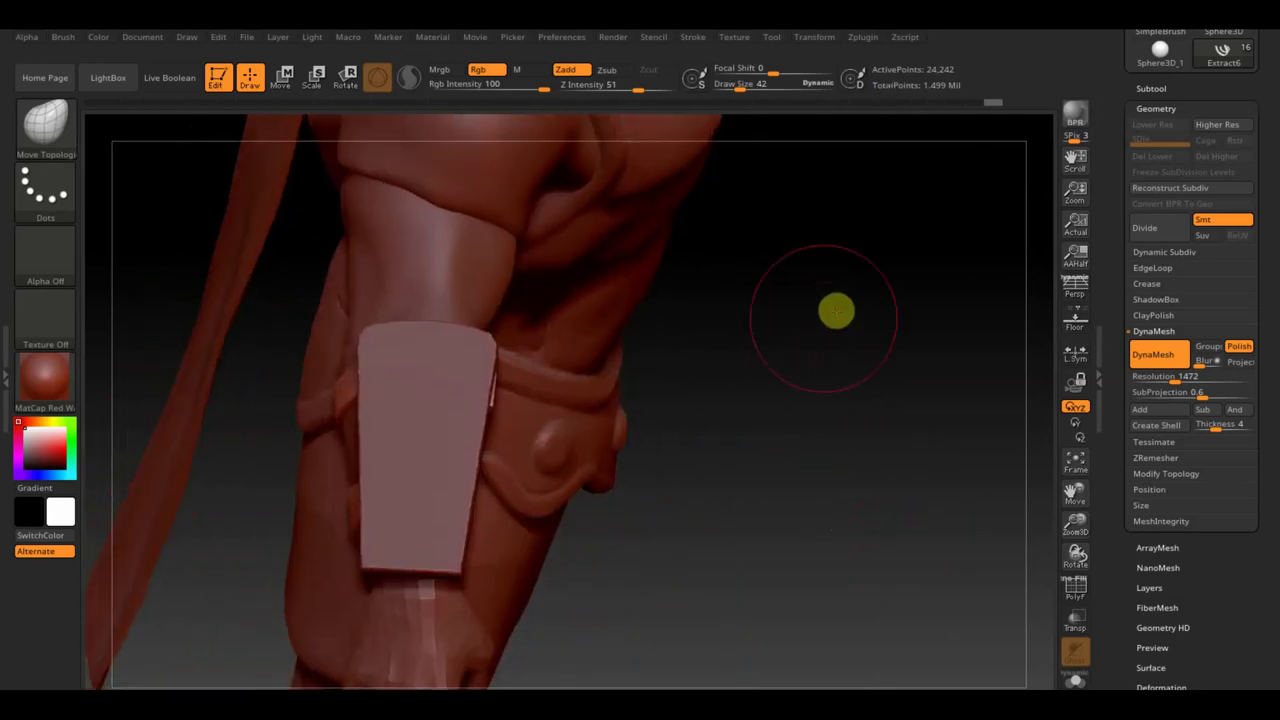
{"action": "left_click_drag", "start_coordinate": [771, 85], "coordinate": [736, 85]}
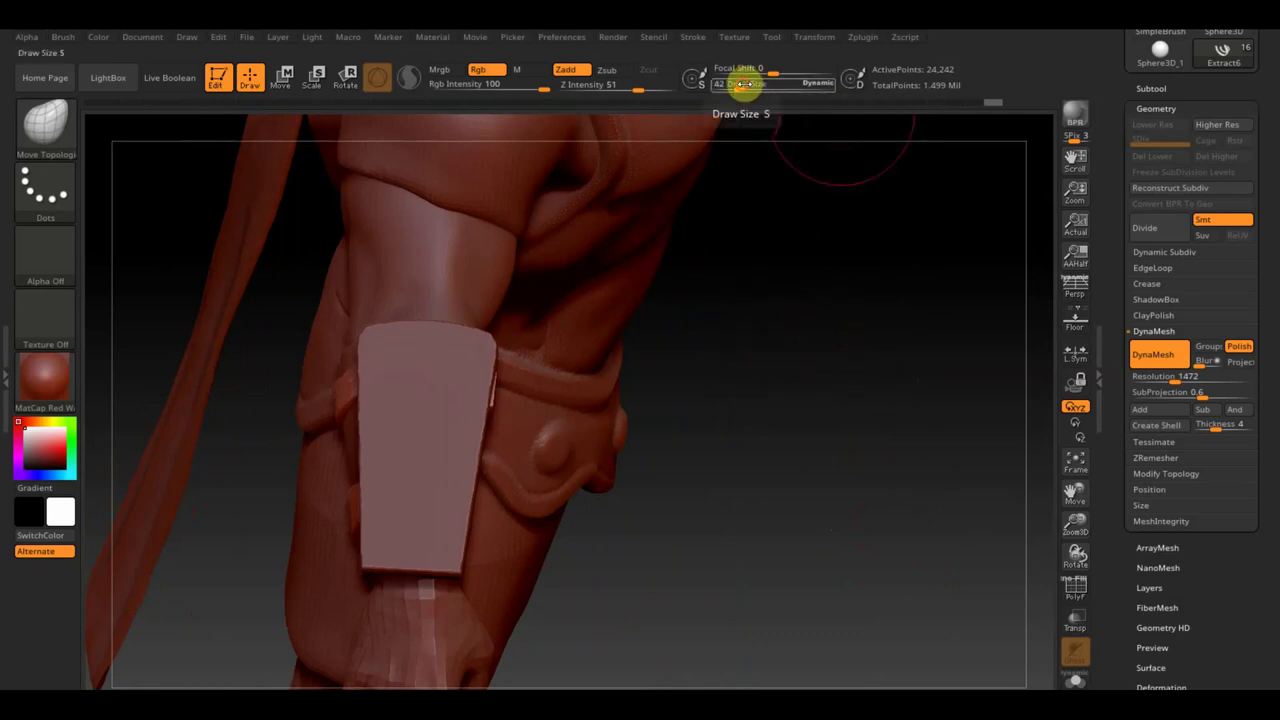
{"action": "key", "text": "ctrl"}
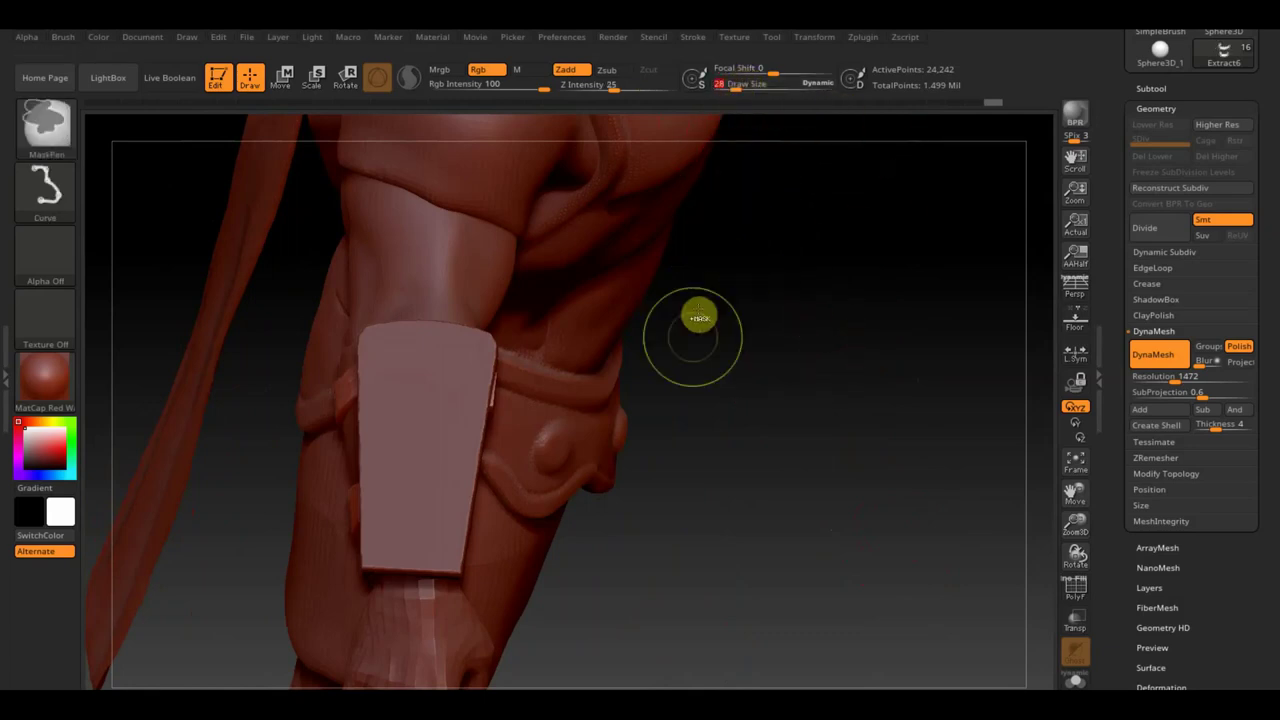
{"action": "left_click", "coordinate": [436, 422], "text": "alt"}
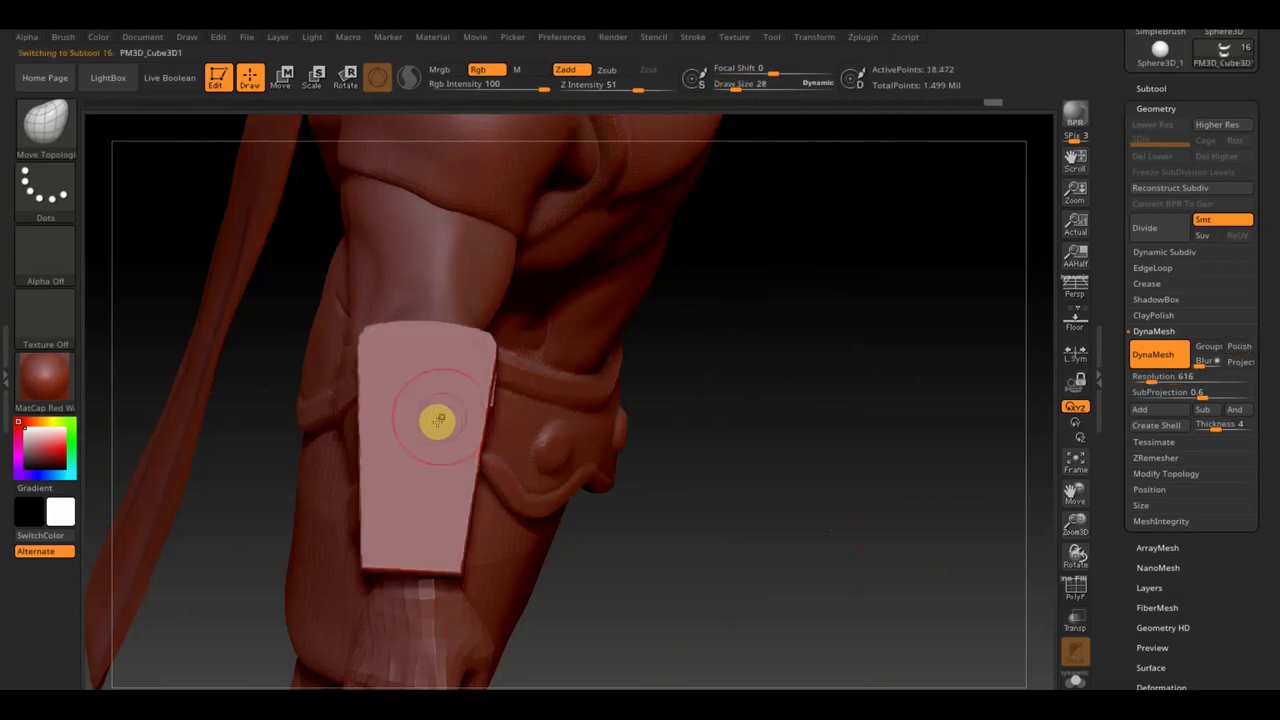
Step: Test a straight mask line on the plate, clear it, and subdivide the plate twice
{"action": "mouse_move", "coordinate": [513, 243]}
{"action": "left_mouse_down", "text": "ctrl"}
{"action": "mouse_move", "coordinate": [455, 688]}
{"action": "mouse_move", "coordinate": [436, 688]}
{"action": "left_mouse_up", "text": "ctrl"}
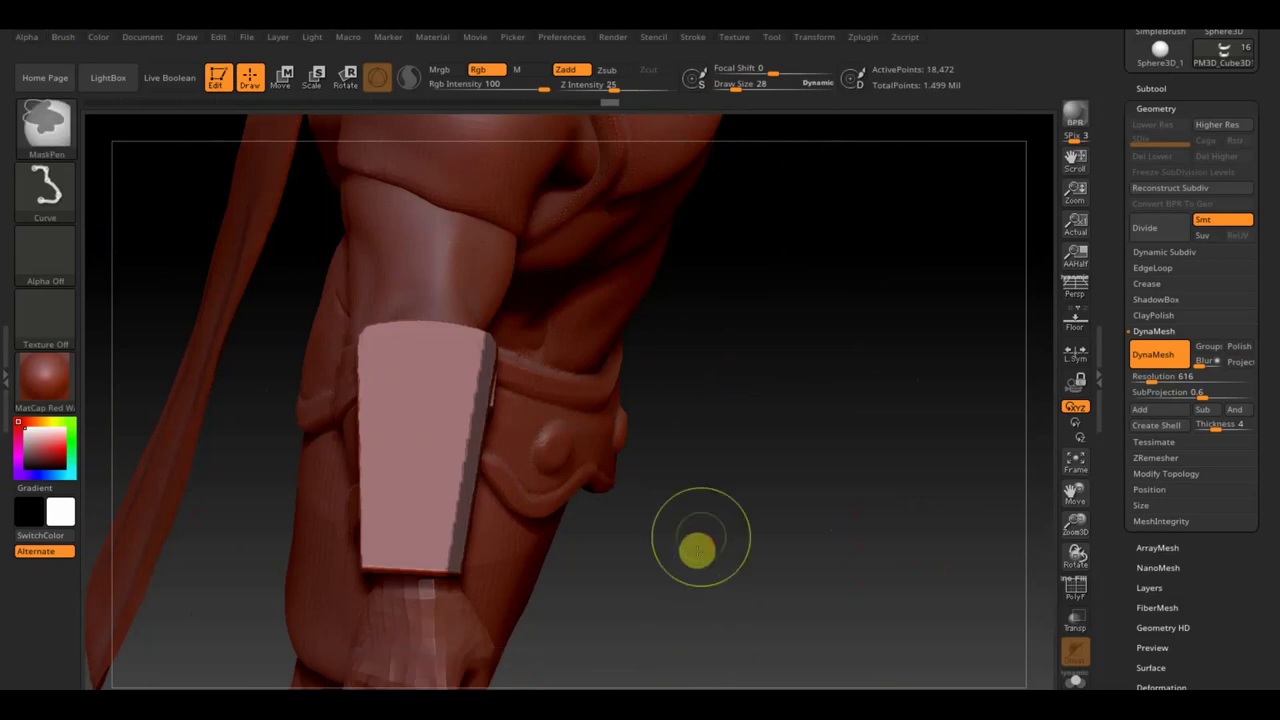
{"action": "left_click_drag", "start_coordinate": [697, 543], "coordinate": [722, 582], "text": "ctrl"}
{"action": "key", "text": "ctrl"}
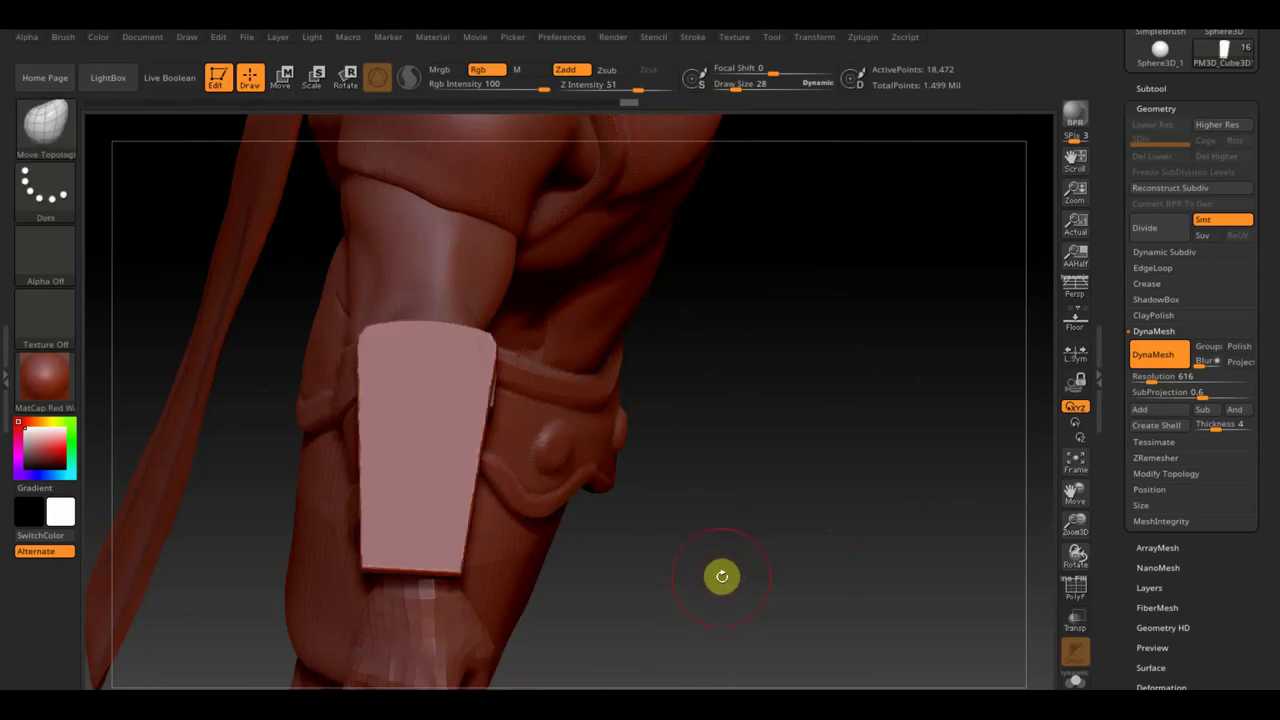
{"action": "key", "text": "ctrl"}
{"action": "key", "text": "ctrl+d"}
{"action": "key", "text": "ctrl+d"}
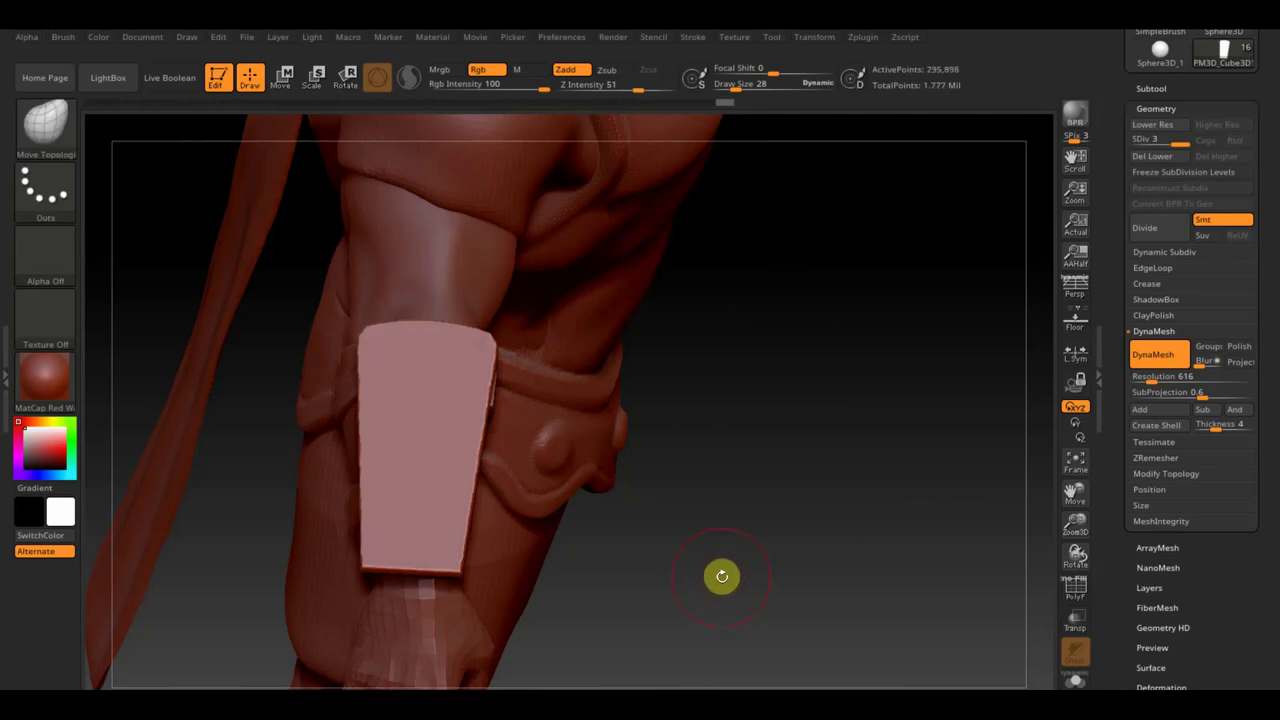
Step: Mask strips along the plate's right, left and top edges
{"action": "mouse_move", "coordinate": [704, 236]}
{"action": "left_mouse_down", "text": "ctrl"}
{"action": "mouse_move", "coordinate": [649, 681]}
{"action": "mouse_move", "coordinate": [431, 684]}
{"action": "left_mouse_up", "text": "ctrl"}
{"action": "mouse_move", "coordinate": [714, 592]}
{"action": "left_mouse_down", "text": "ctrl"}
{"action": "mouse_move", "coordinate": [307, 577]}
{"action": "mouse_move", "coordinate": [274, 551]}
{"action": "left_mouse_up", "text": "ctrl"}
{"action": "left_click_drag", "start_coordinate": [371, 668], "coordinate": [368, 272], "text": "ctrl"}
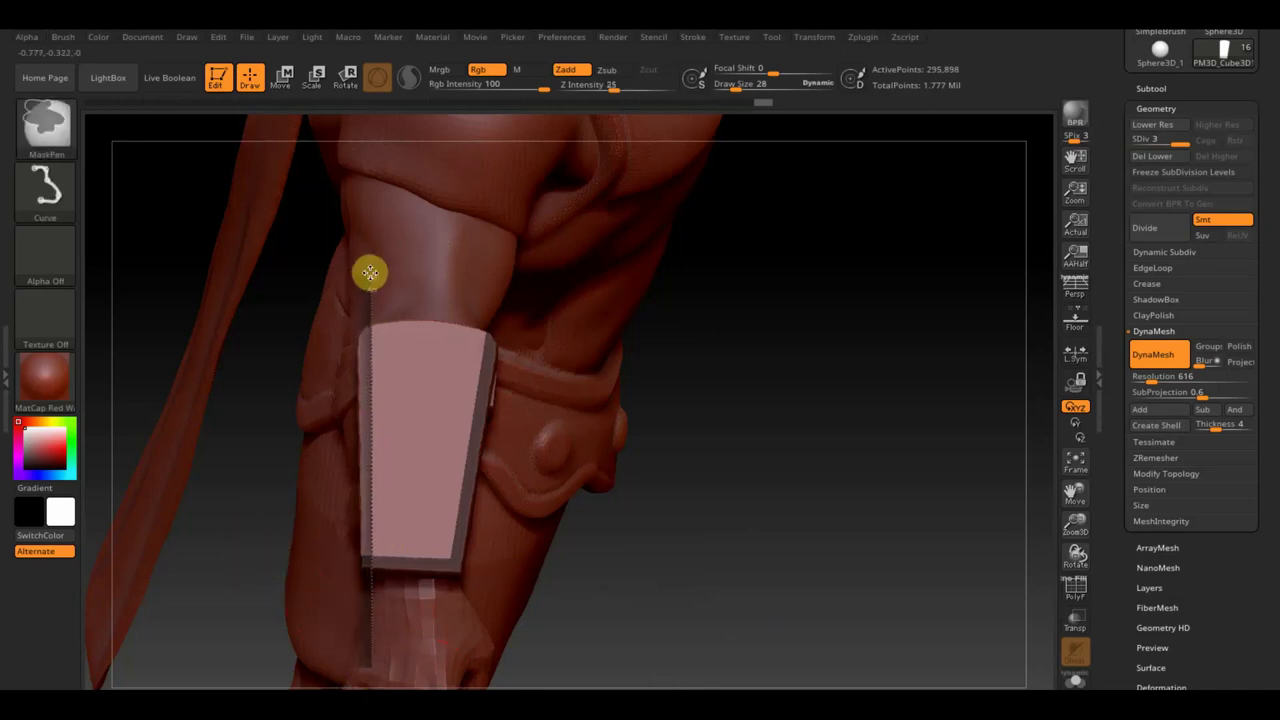
{"action": "left_click_drag", "start_coordinate": [370, 273], "coordinate": [368, 271], "text": "ctrl"}
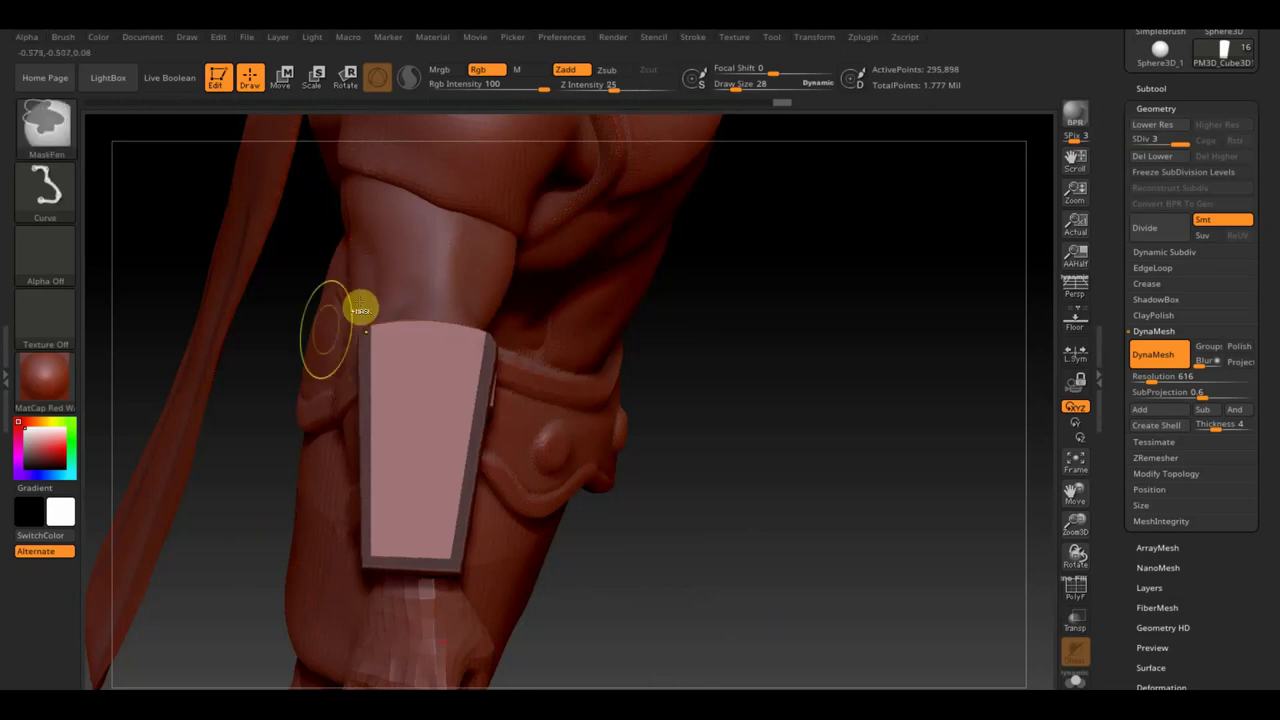
{"action": "mouse_move", "coordinate": [288, 348]}
{"action": "left_mouse_down", "text": "ctrl"}
{"action": "mouse_move", "coordinate": [403, 337]}
{"action": "mouse_move", "coordinate": [577, 348]}
{"action": "left_mouse_up", "text": "ctrl"}
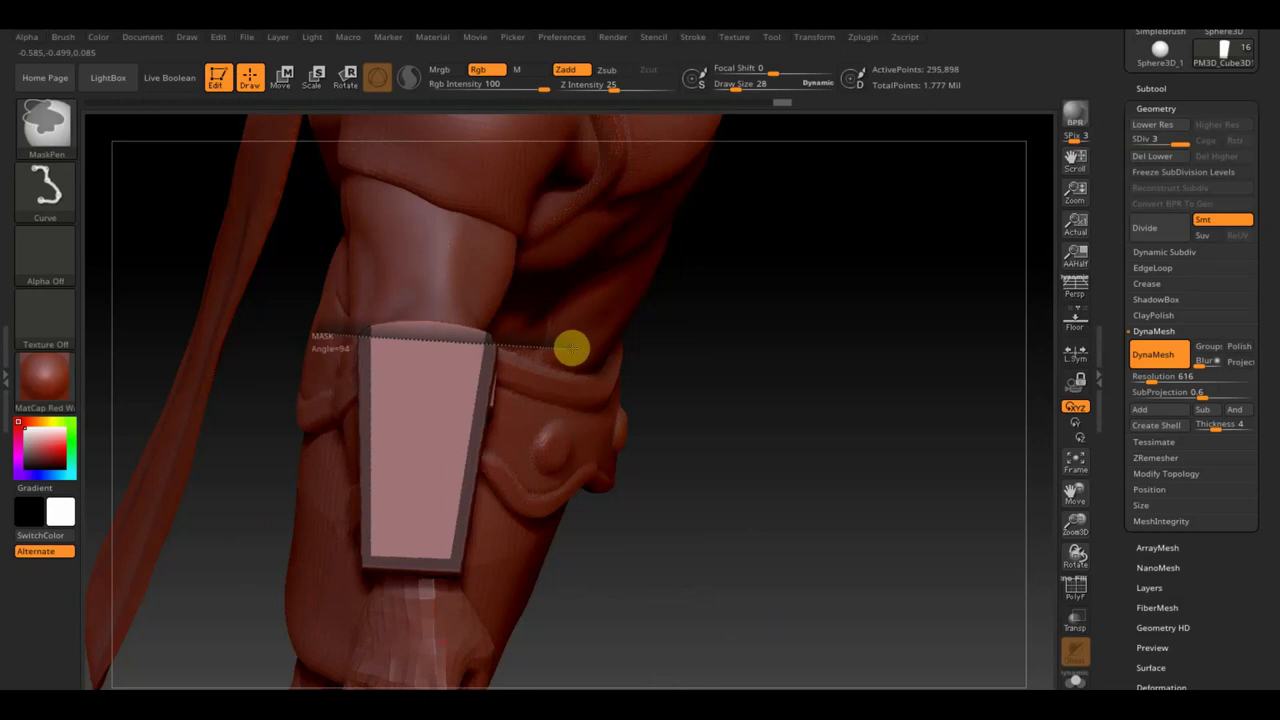
{"action": "left_click_drag", "start_coordinate": [571, 348], "coordinate": [571, 350], "text": "ctrl"}
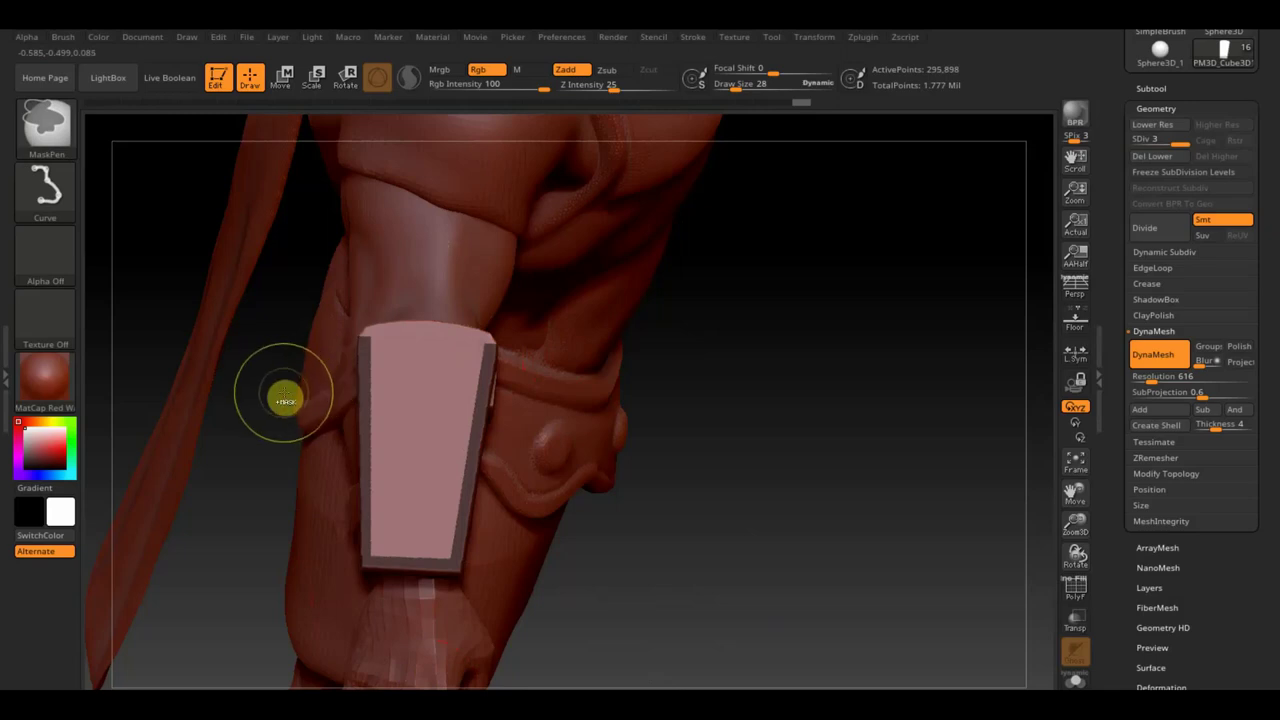
Step: Bend the mask along the plate's top edge into a gentle curve, then lower Draw Size
{"action": "left_click_drag", "start_coordinate": [256, 392], "coordinate": [369, 340], "text": "ctrl"}
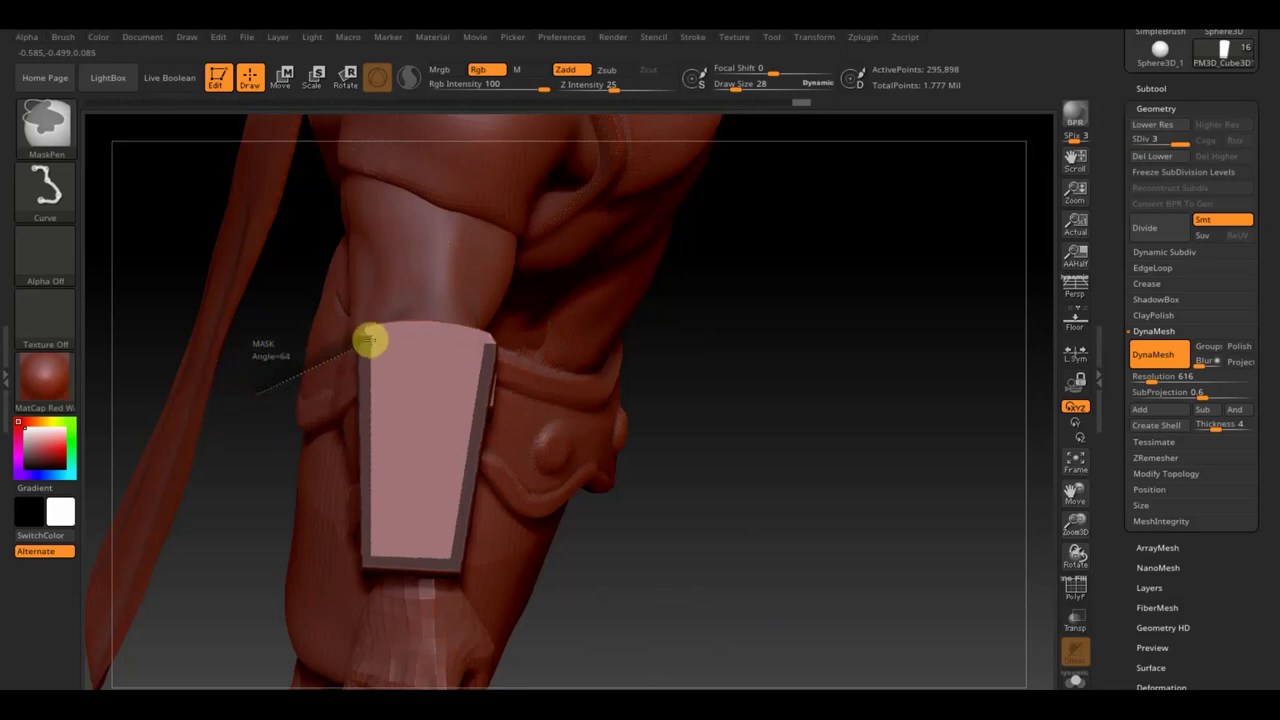
{"action": "mouse_move", "coordinate": [373, 341]}
{"action": "left_mouse_down", "text": "ctrl"}
{"action": "mouse_move", "coordinate": [480, 349]}
{"action": "mouse_move", "coordinate": [503, 374]}
{"action": "mouse_move", "coordinate": [441, 343]}
{"action": "left_mouse_up", "text": "ctrl"}
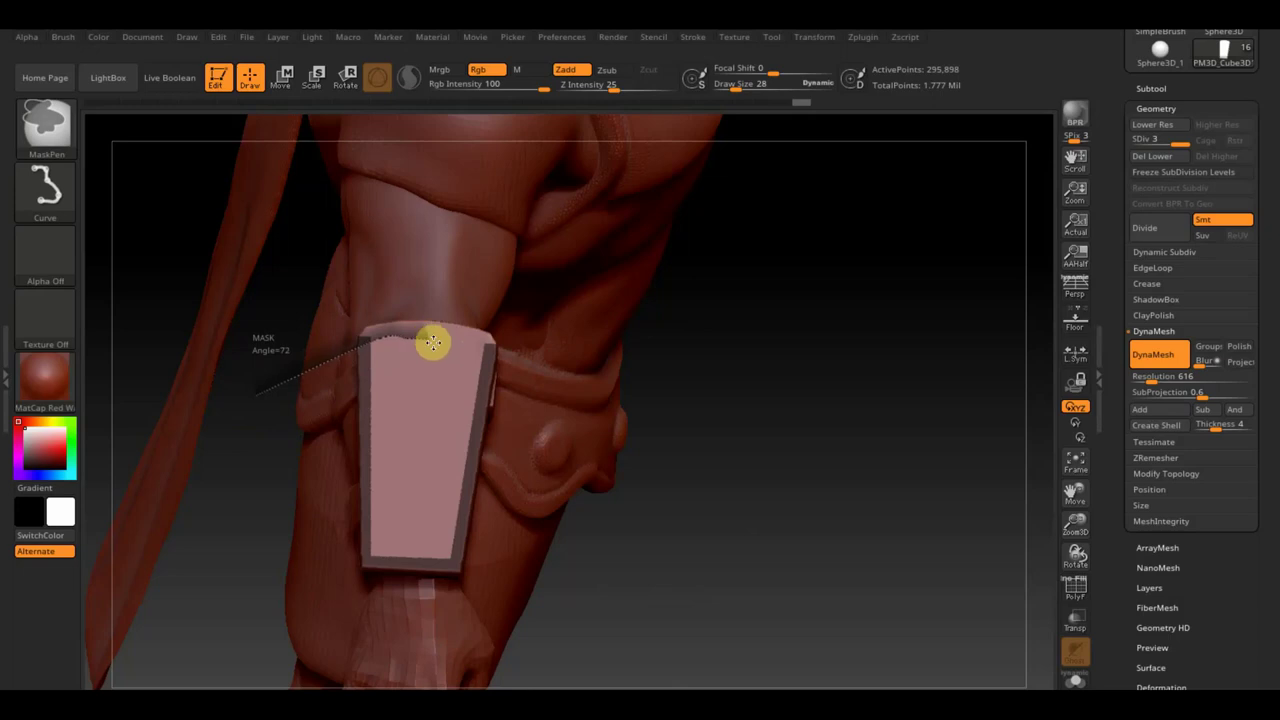
{"action": "left_click_drag", "start_coordinate": [446, 338], "coordinate": [540, 375], "text": "ctrl"}
{"action": "left_click_drag", "start_coordinate": [745, 86], "coordinate": [735, 91]}
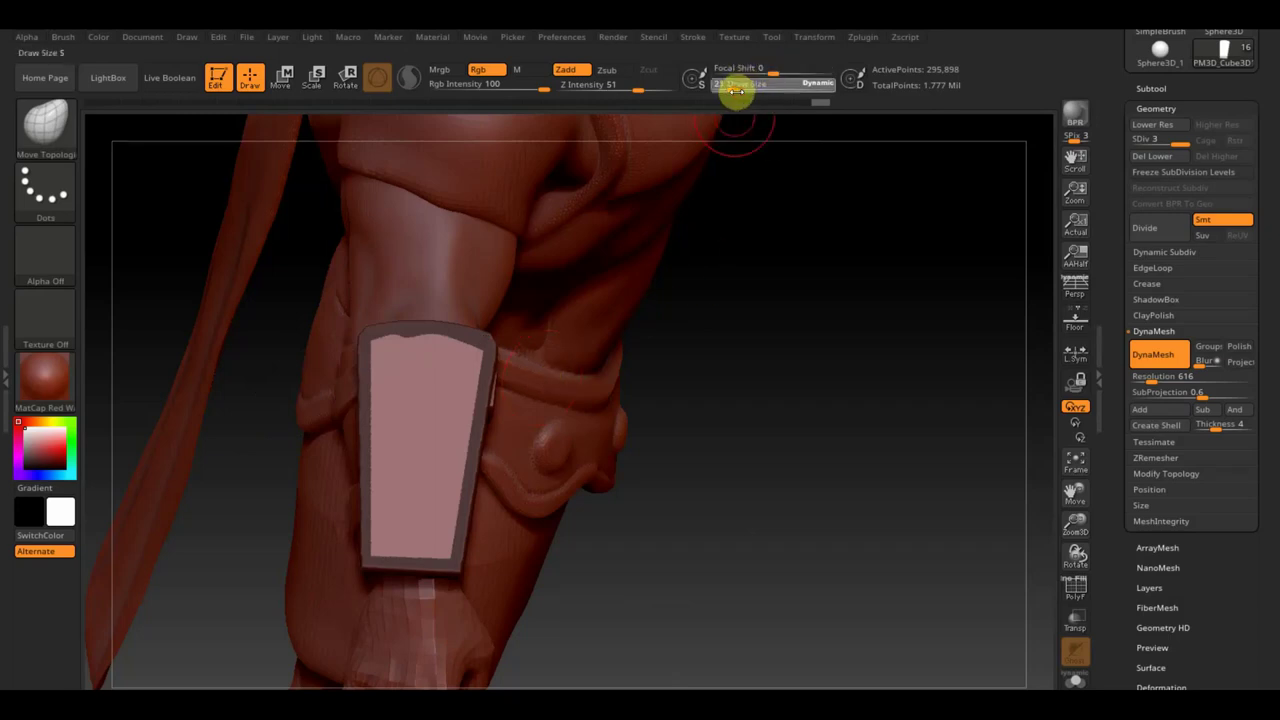
{"action": "key", "text": "ctrl"}
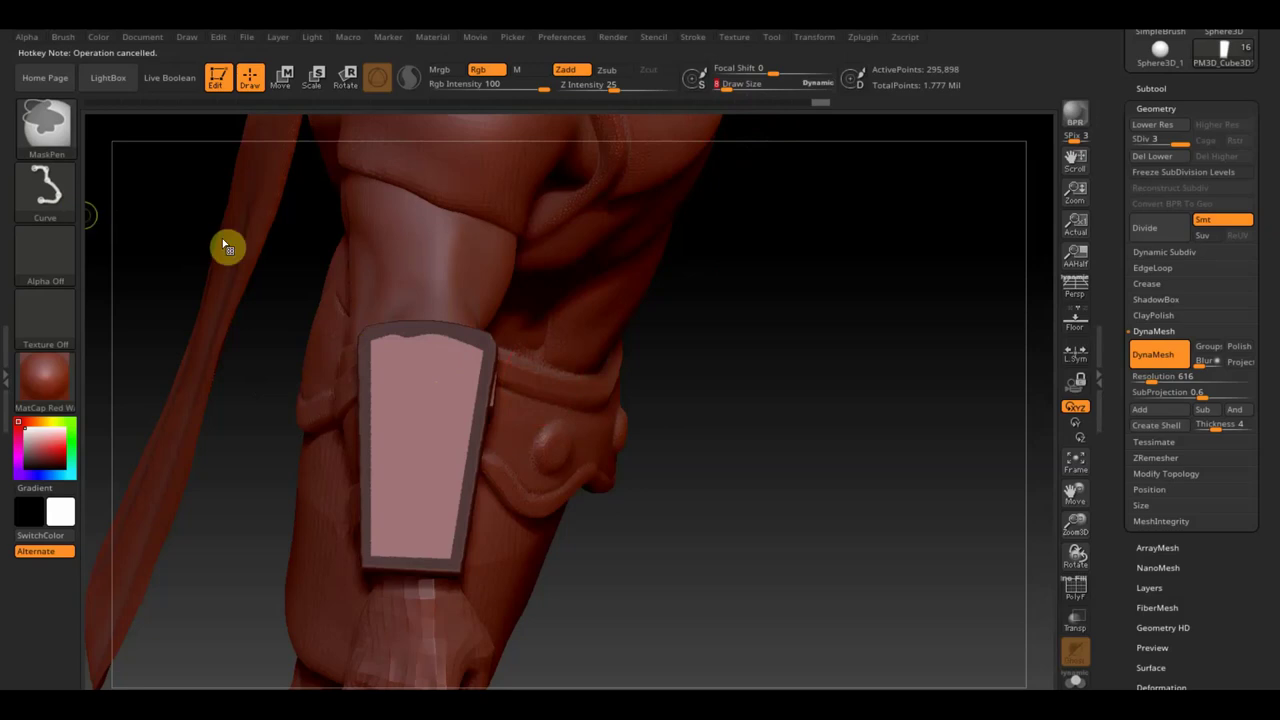
{"action": "left_click", "coordinate": [55, 190]}
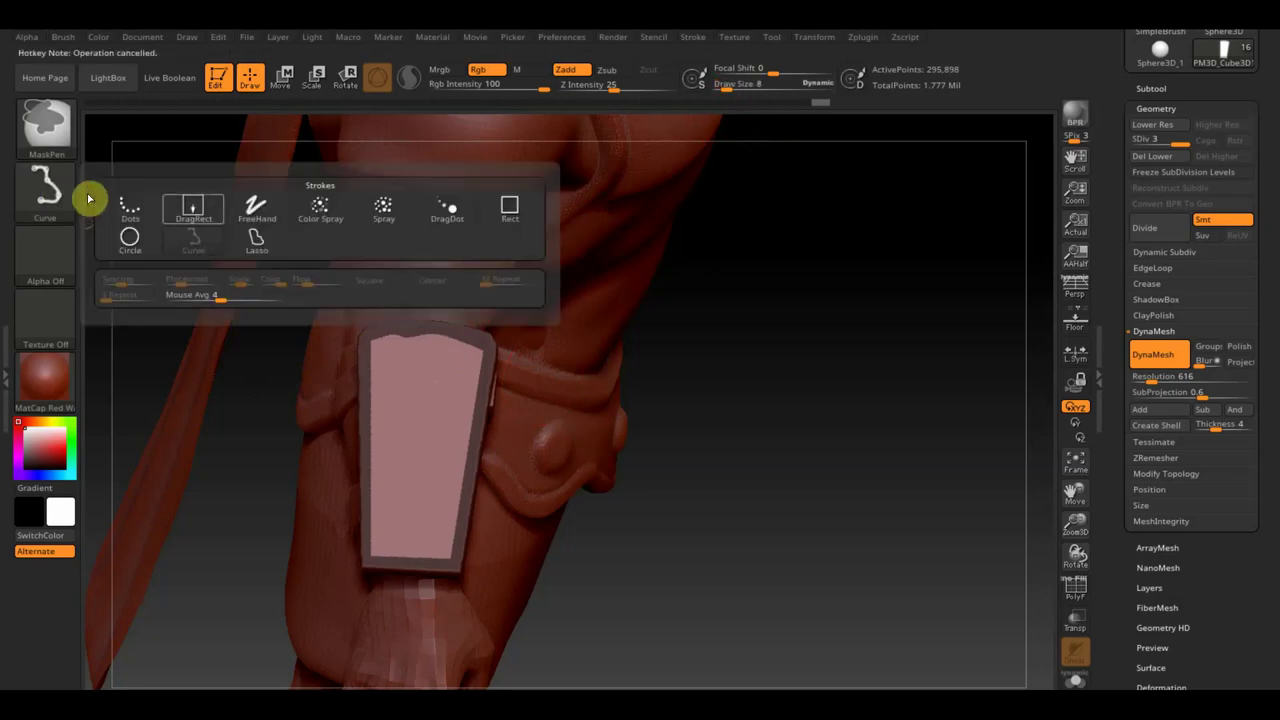
{"action": "left_click", "coordinate": [251, 211]}
{"action": "left_click", "coordinate": [730, 84], "text": "ctrl+alt"}
{"action": "key", "text": "Escape"}
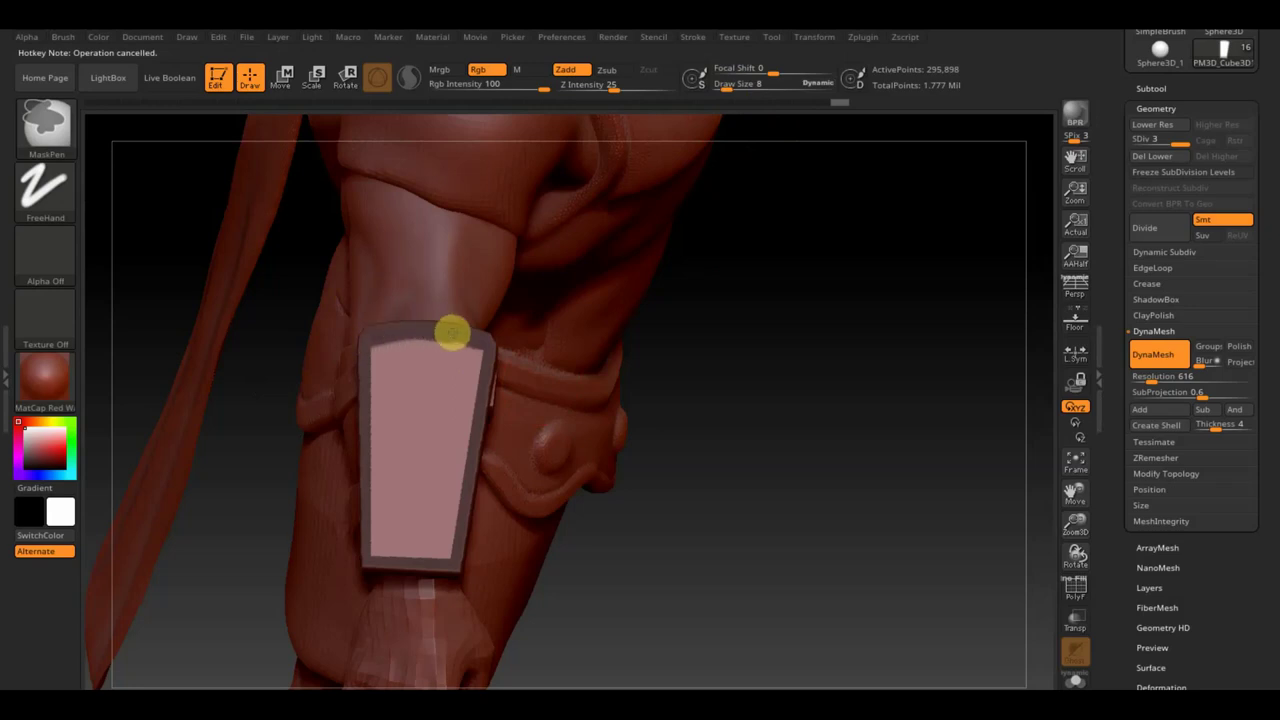
{"action": "mouse_move", "coordinate": [720, 428]}
{"action": "left_mouse_down"}
{"action": "mouse_move", "coordinate": [814, 517]}
{"action": "mouse_move", "coordinate": [786, 517]}
{"action": "mouse_move", "coordinate": [760, 490]}
{"action": "mouse_move", "coordinate": [791, 449]}
{"action": "mouse_move", "coordinate": [1023, 334]}
{"action": "mouse_move", "coordinate": [549, 546]}
{"action": "mouse_move", "coordinate": [638, 581]}
{"action": "left_mouse_up"}
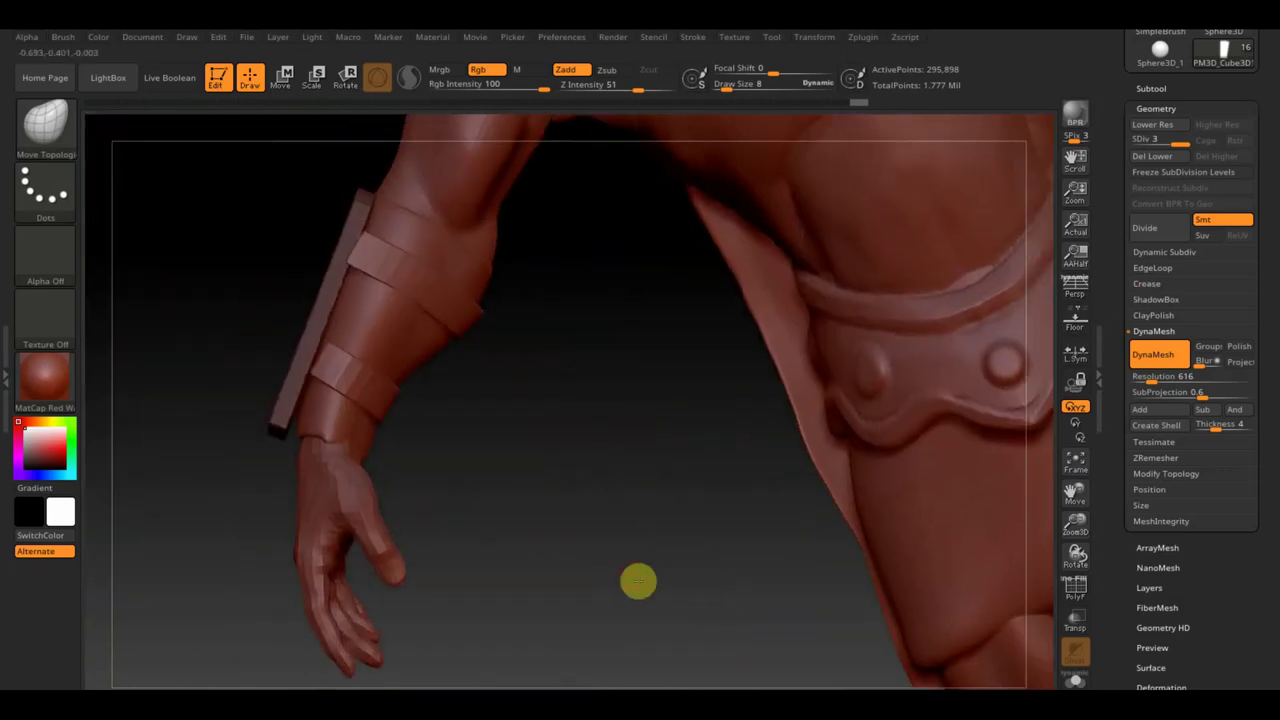
{"action": "key", "text": "ctrl+shift"}
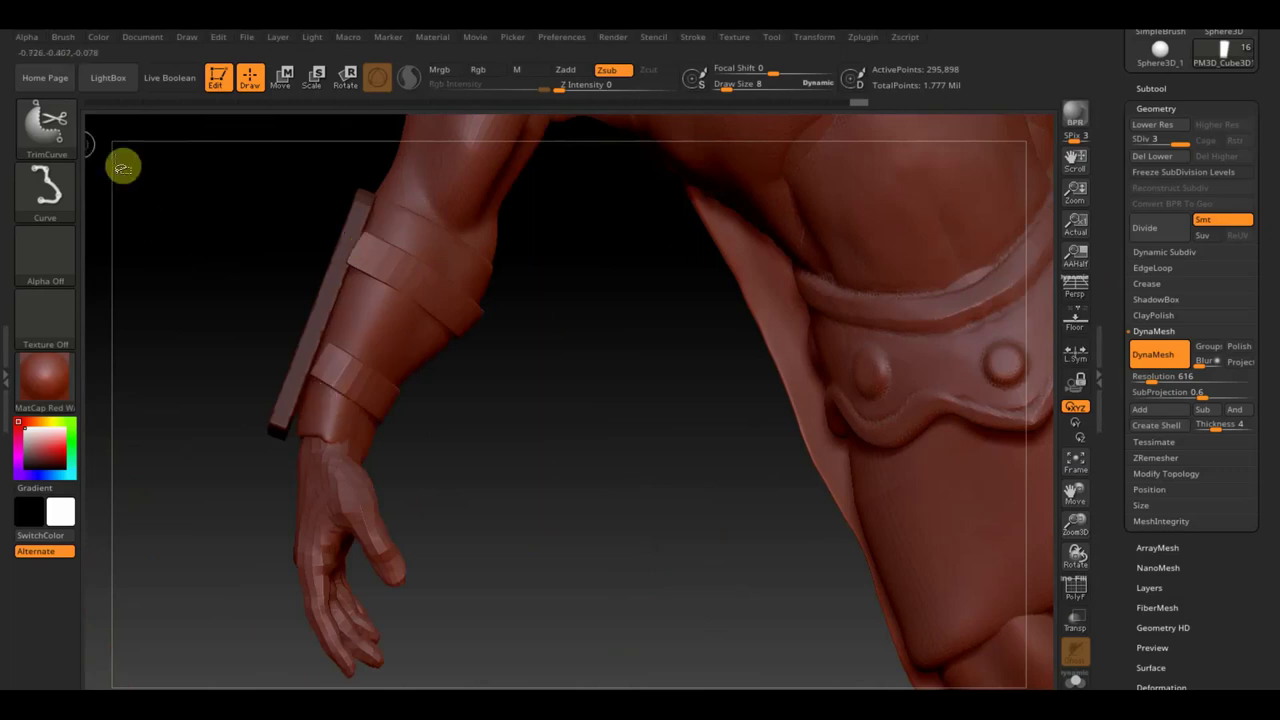
{"action": "key", "text": "ctrl"}
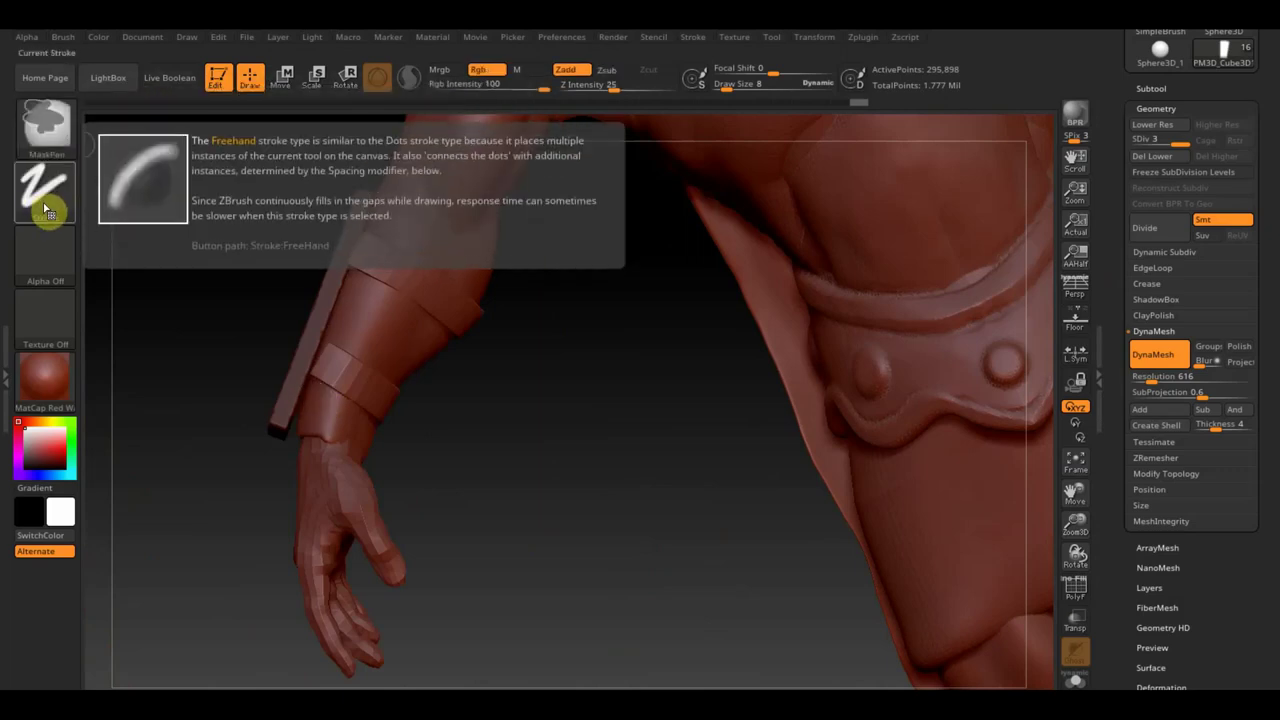
{"action": "left_click", "coordinate": [44, 205]}
{"action": "left_click", "coordinate": [215, 243]}
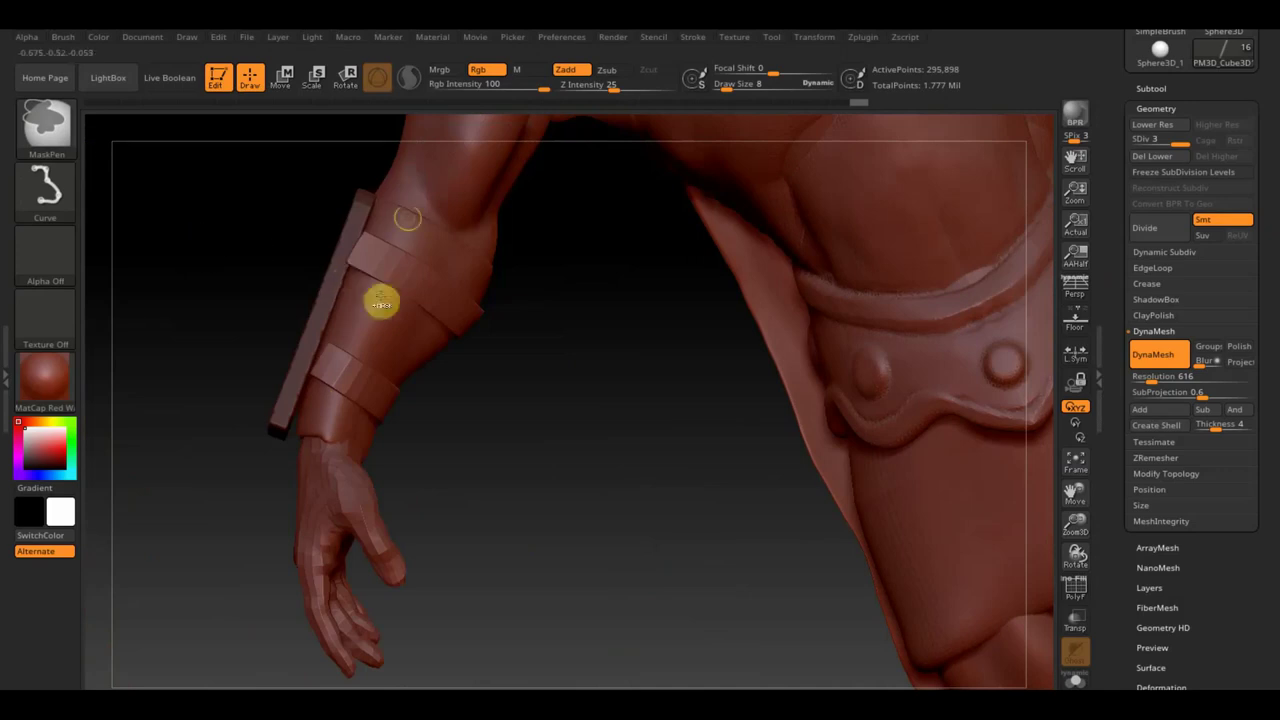
{"action": "left_click_drag", "start_coordinate": [528, 366], "coordinate": [531, 371]}
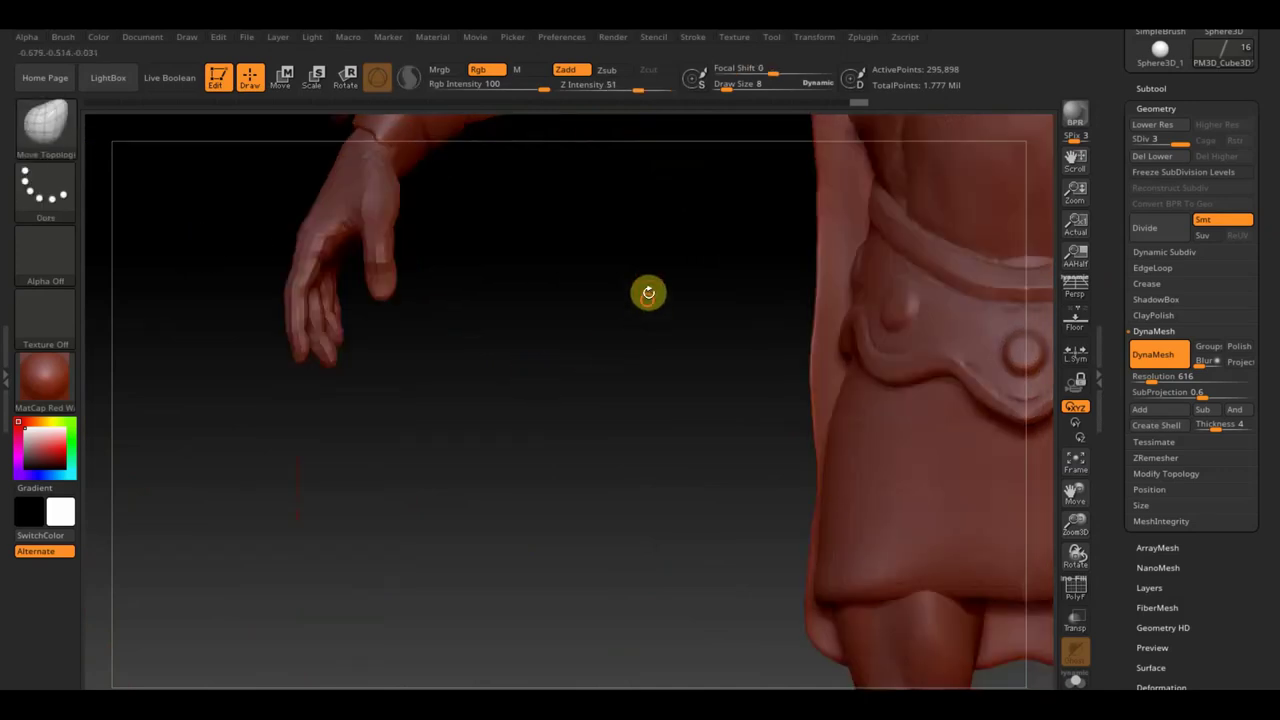
{"action": "left_click_drag", "start_coordinate": [649, 291], "coordinate": [606, 566]}
{"action": "key", "text": "ctrl"}
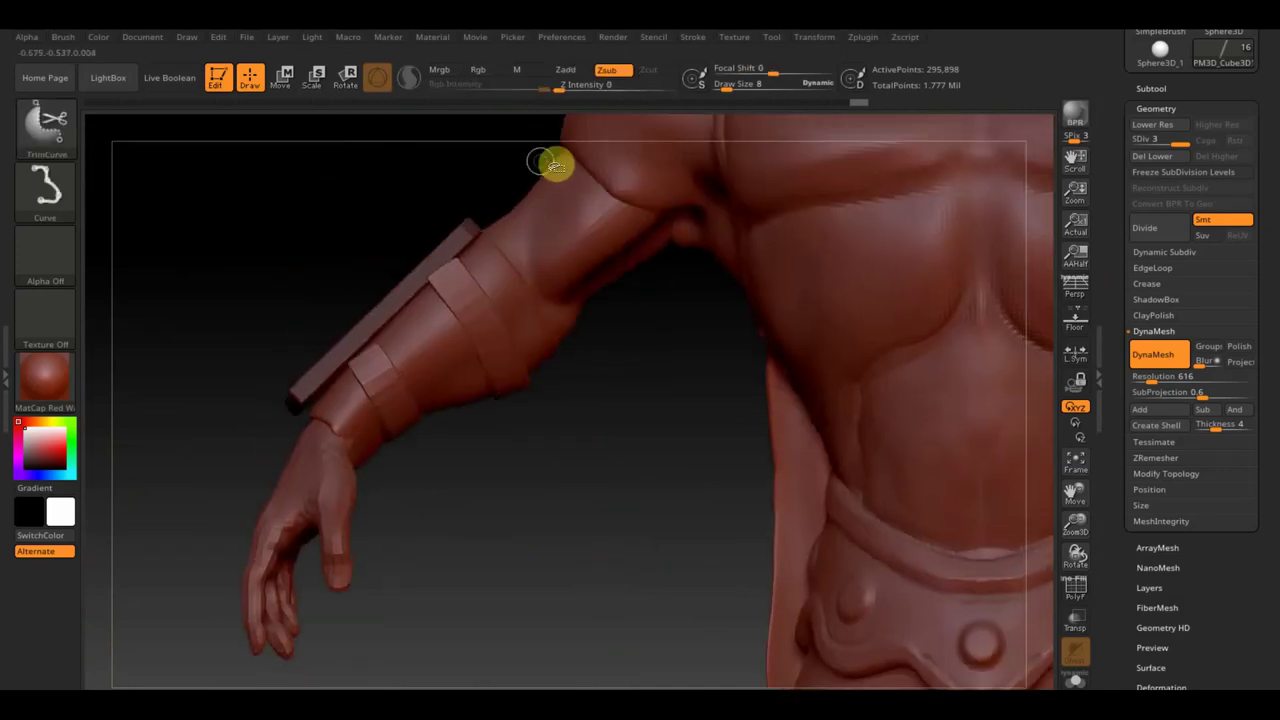
{"action": "mouse_move", "coordinate": [554, 198]}
{"action": "left_mouse_down", "text": "ctrl"}
{"action": "mouse_move", "coordinate": [549, 170]}
{"action": "mouse_move", "coordinate": [244, 459]}
{"action": "left_mouse_up", "text": "ctrl"}
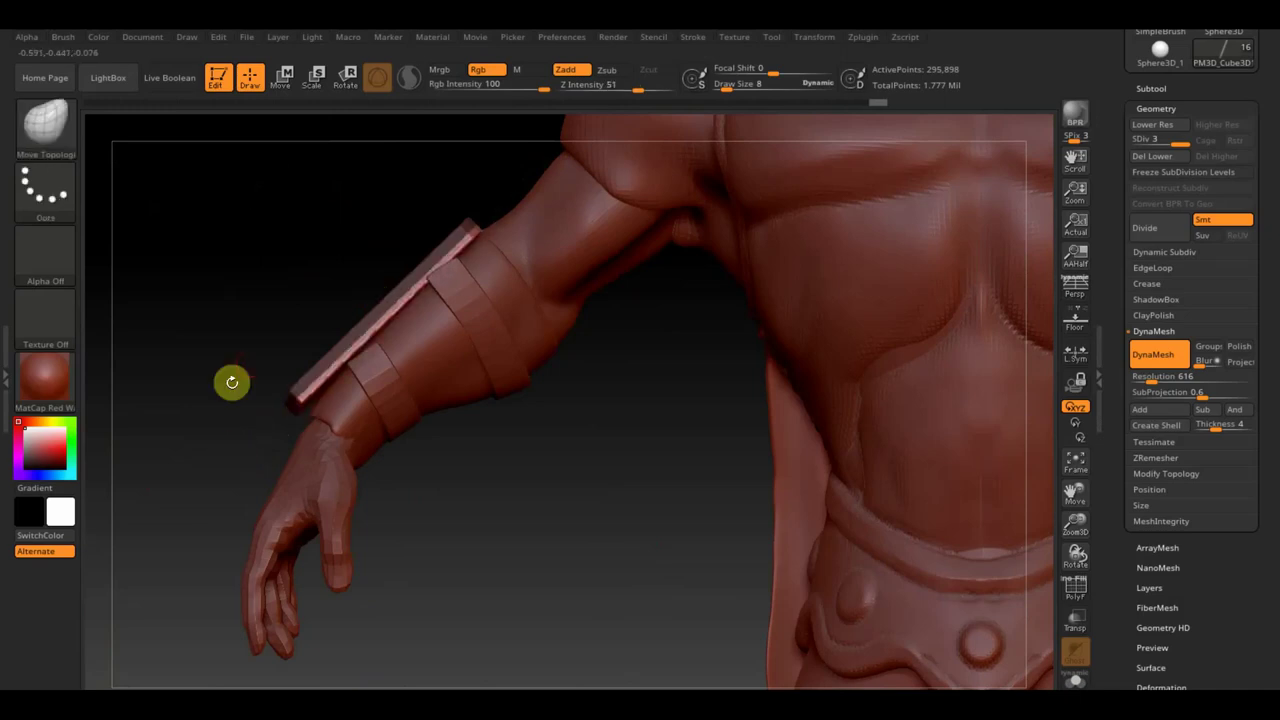
{"action": "mouse_move", "coordinate": [186, 380]}
{"action": "left_mouse_down"}
{"action": "mouse_move", "coordinate": [180, 366]}
{"action": "mouse_move", "coordinate": [200, 397]}
{"action": "left_mouse_up"}
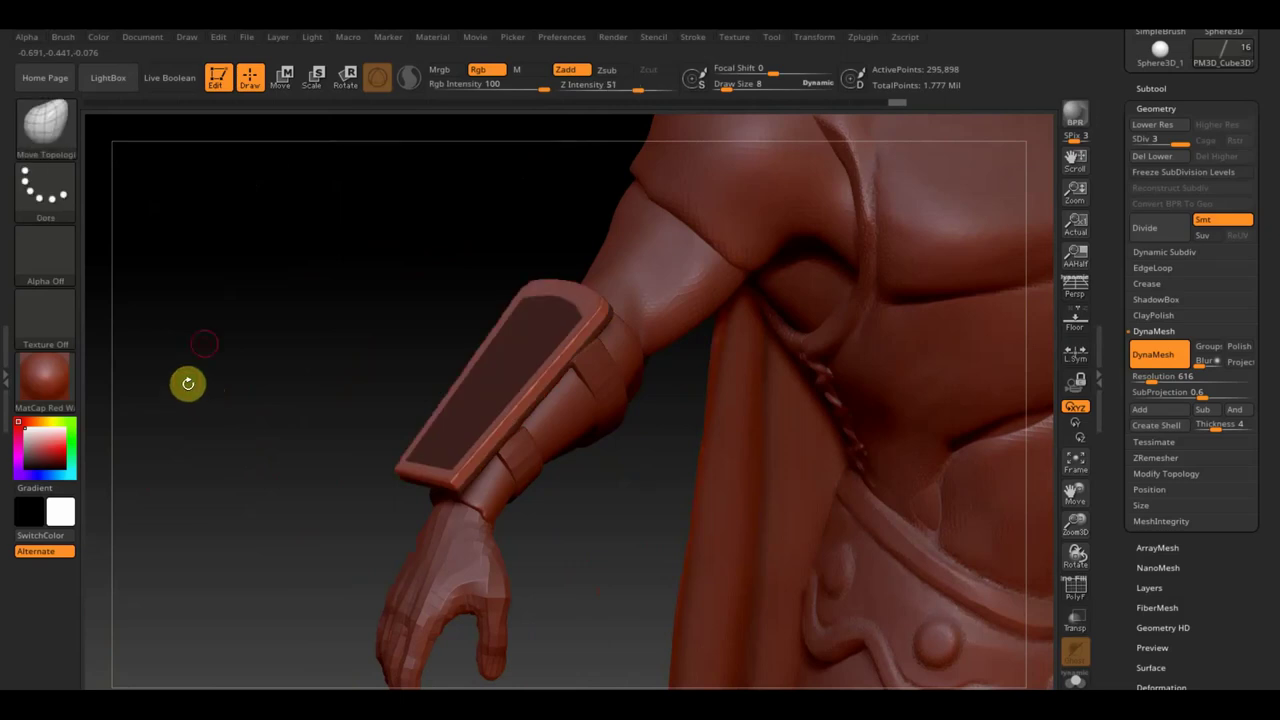
Step: Slide the forearm plate slightly up the arm with the move gizmo
{"action": "left_click", "coordinate": [287, 87]}
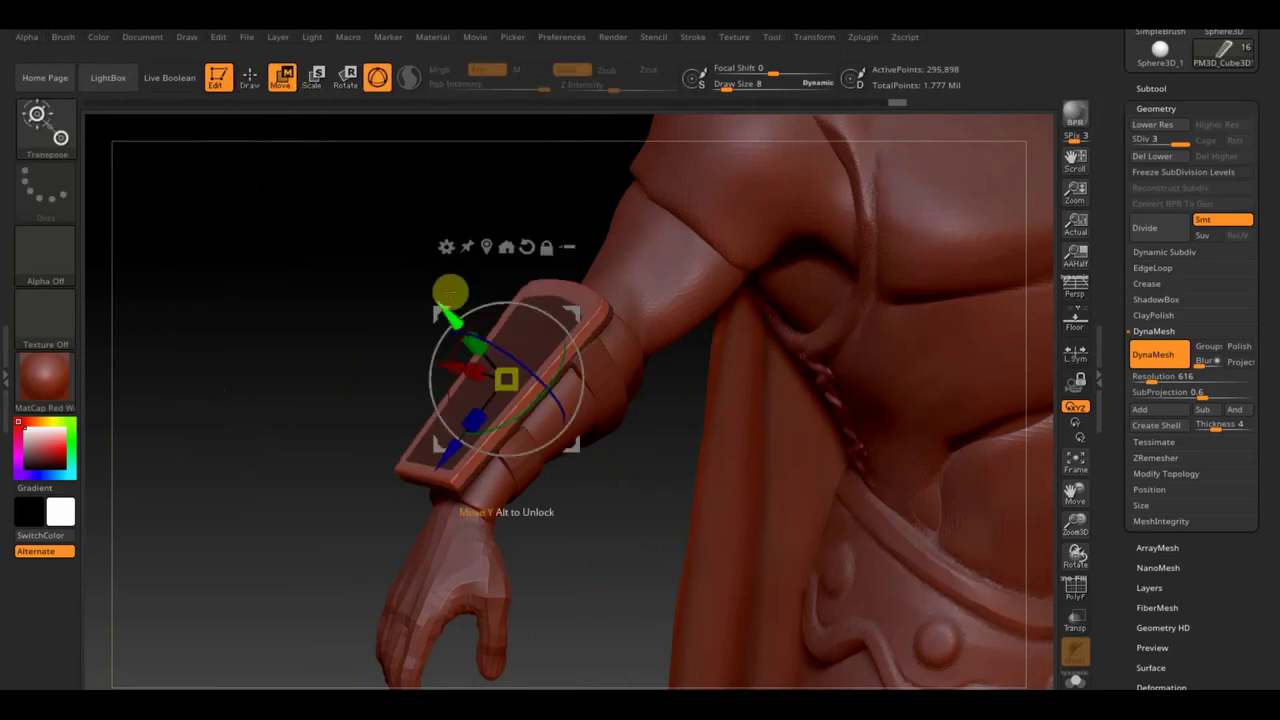
{"action": "left_click_drag", "start_coordinate": [452, 318], "coordinate": [440, 312]}
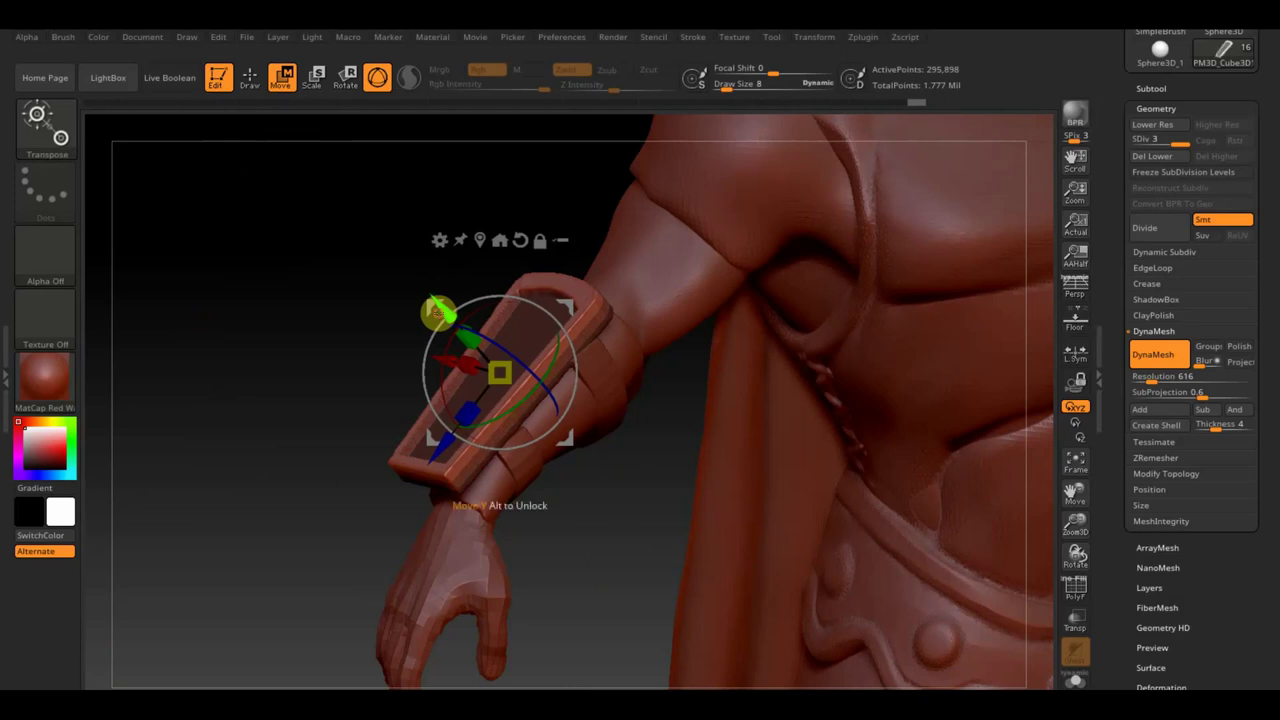
{"action": "left_click_drag", "start_coordinate": [269, 294], "coordinate": [286, 294]}
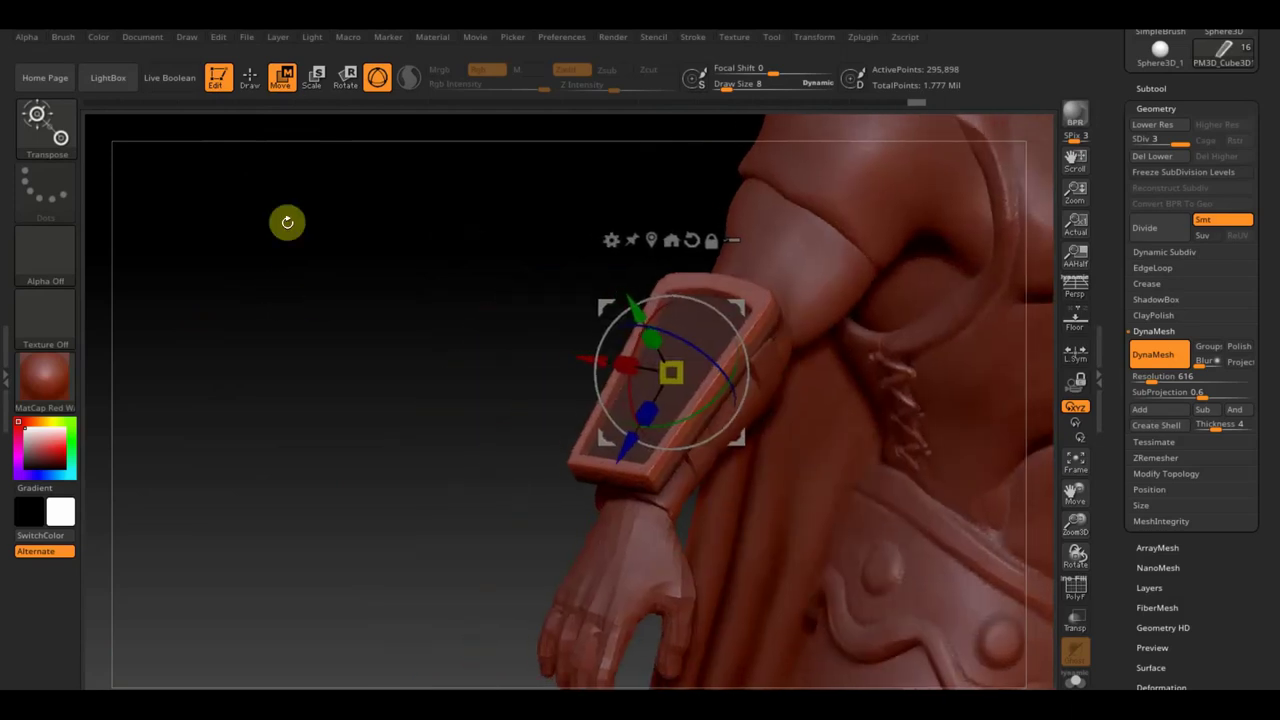
Step: Clear the plate's mask and delete its lower subdivision levels
{"action": "left_click", "coordinate": [245, 86]}
{"action": "left_click", "coordinate": [218, 77]}
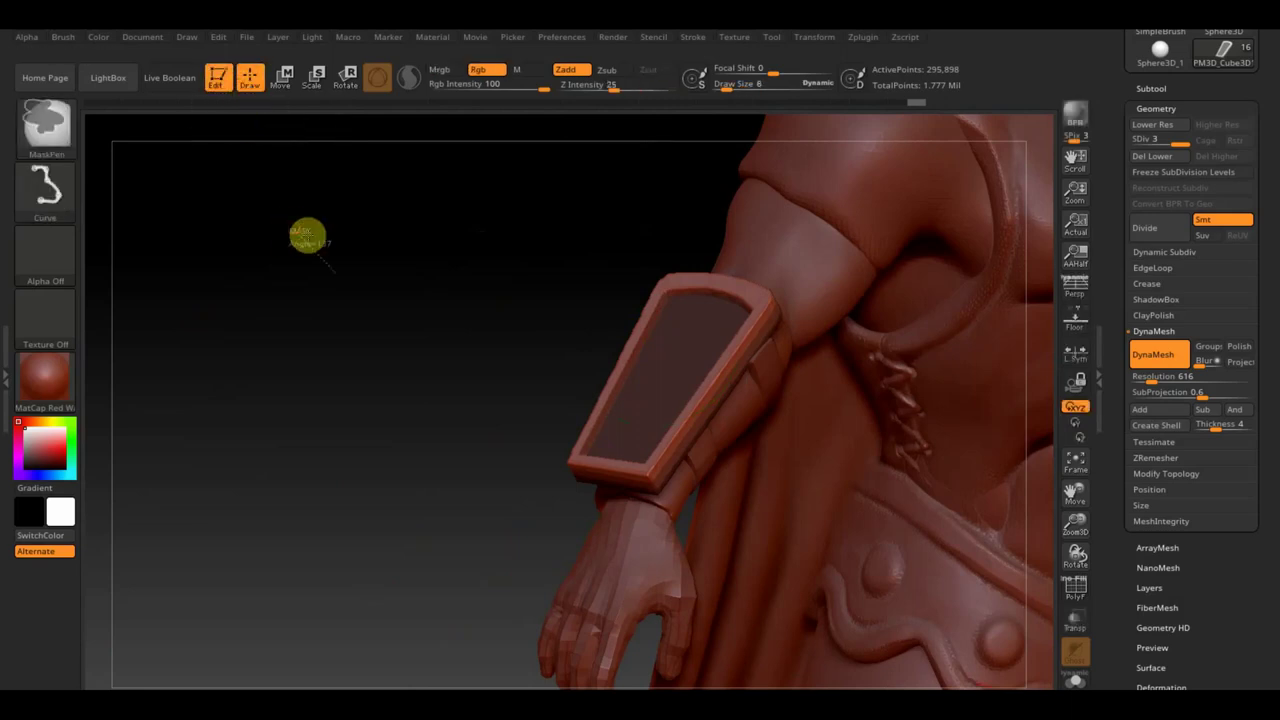
{"action": "left_click", "coordinate": [320, 258], "text": "ctrl"}
{"action": "left_click", "coordinate": [1172, 157]}
{"action": "left_click", "coordinate": [1162, 286]}
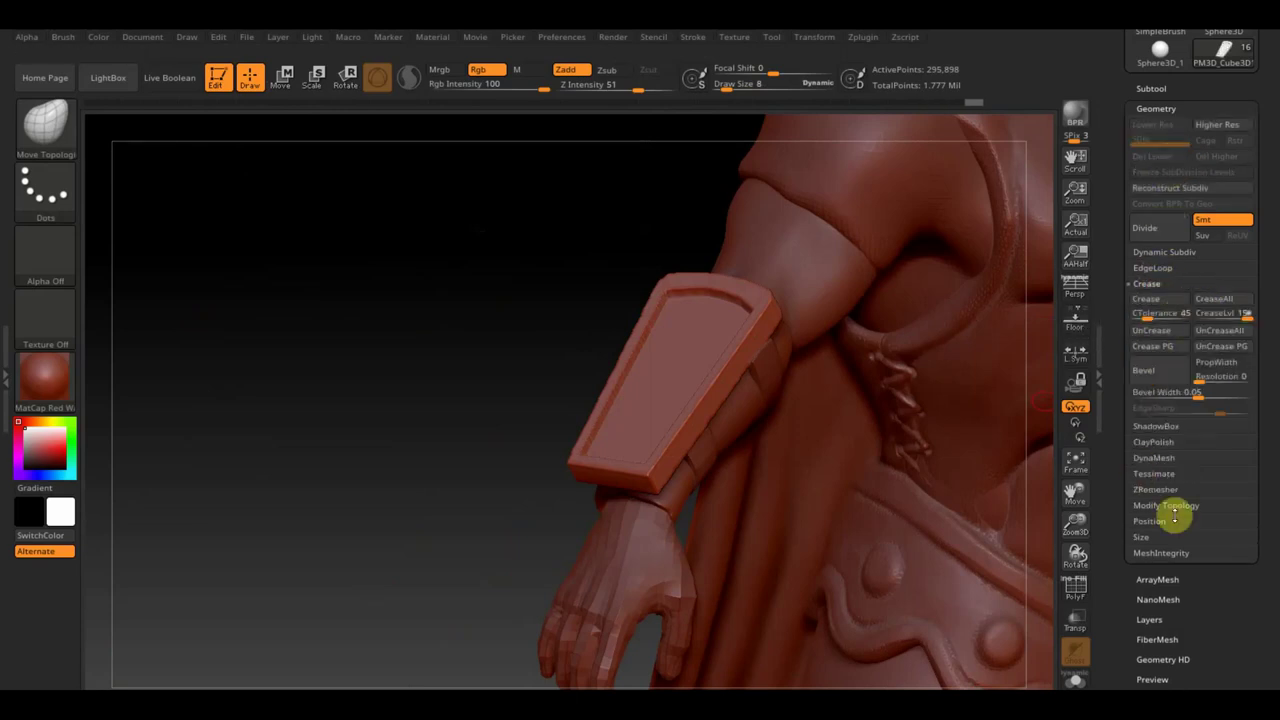
Step: DynaMesh the forearm plate at resolution 1500 and inspect the remeshed result
{"action": "left_click", "coordinate": [1163, 458]}
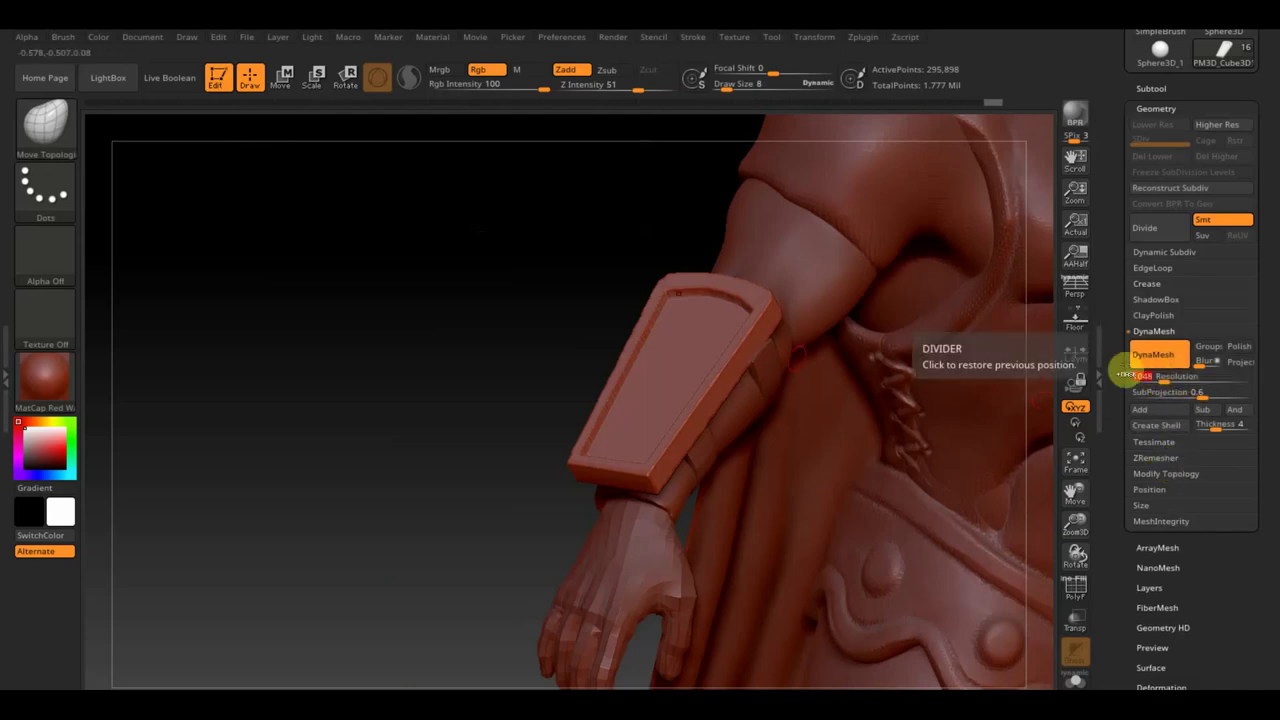
{"action": "left_click_drag", "start_coordinate": [355, 237], "coordinate": [428, 331], "text": "ctrl"}
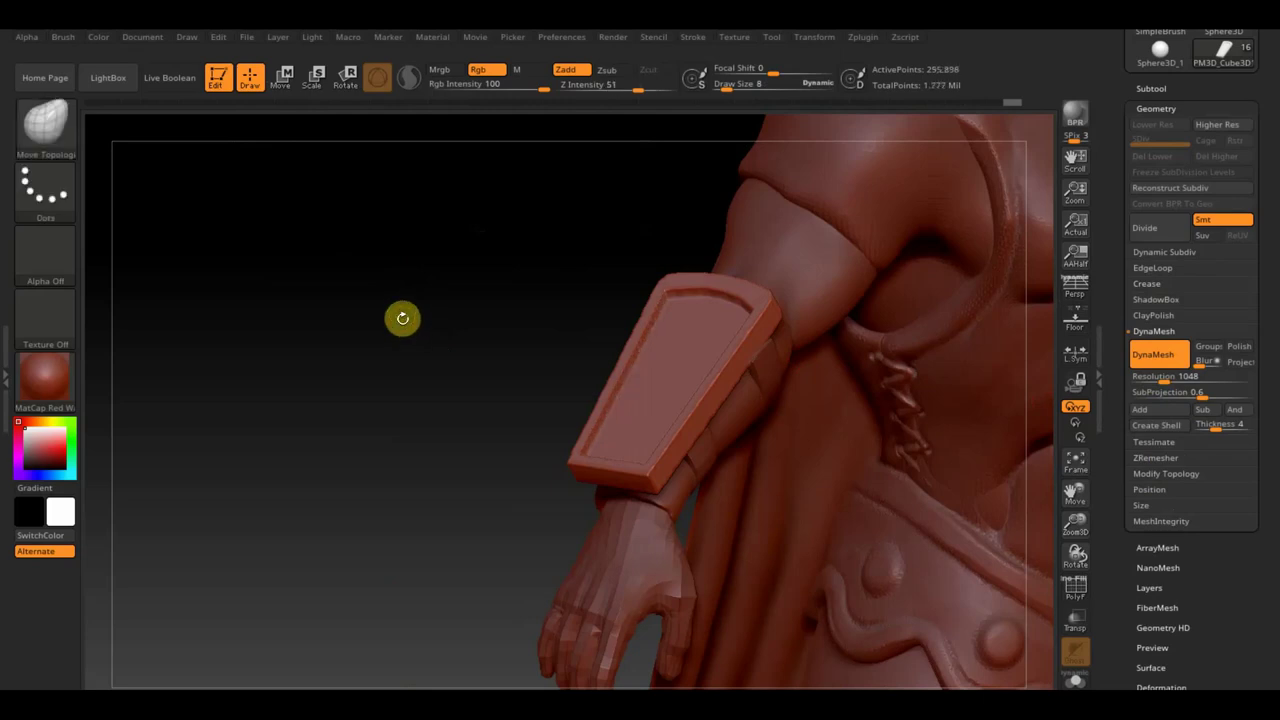
{"action": "left_click", "coordinate": [45, 188]}
{"action": "left_click", "coordinate": [257, 213]}
{"action": "left_click", "coordinate": [1165, 377]}
{"action": "type", "text": "1500"}
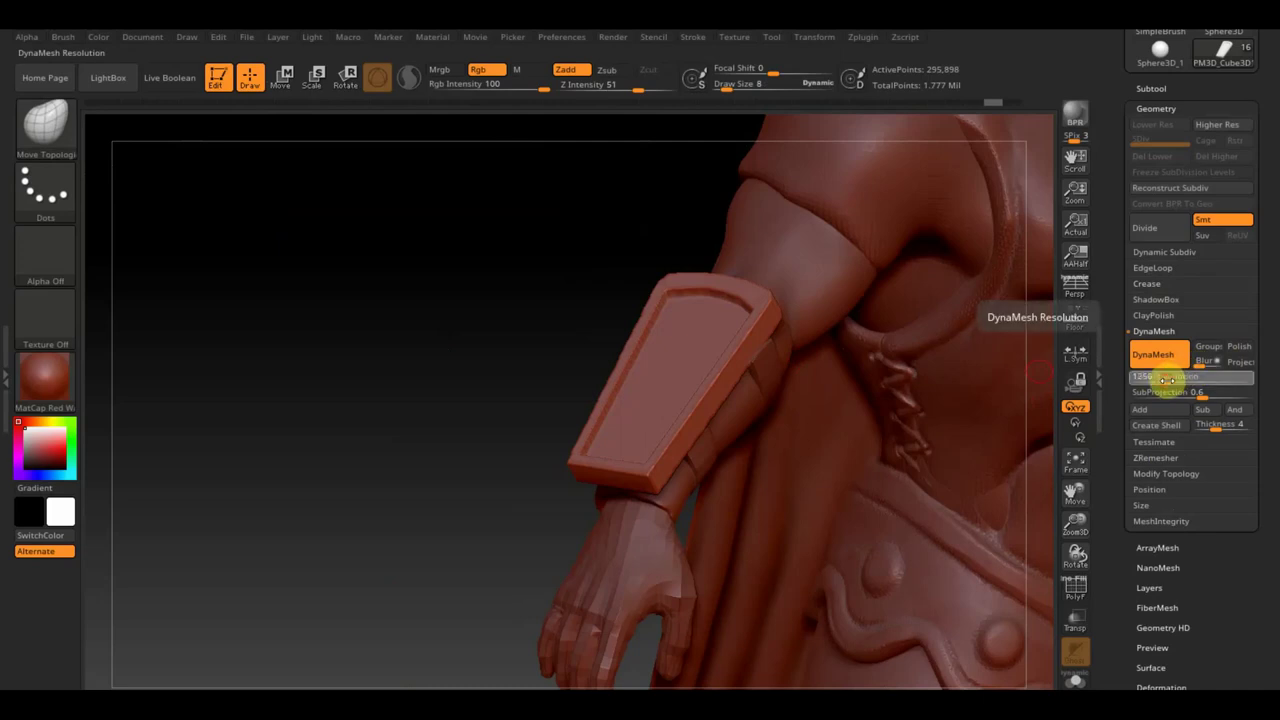
{"action": "key", "text": "Return"}
{"action": "left_click", "coordinate": [1176, 358]}
{"action": "left_click_drag", "start_coordinate": [401, 339], "coordinate": [366, 323]}
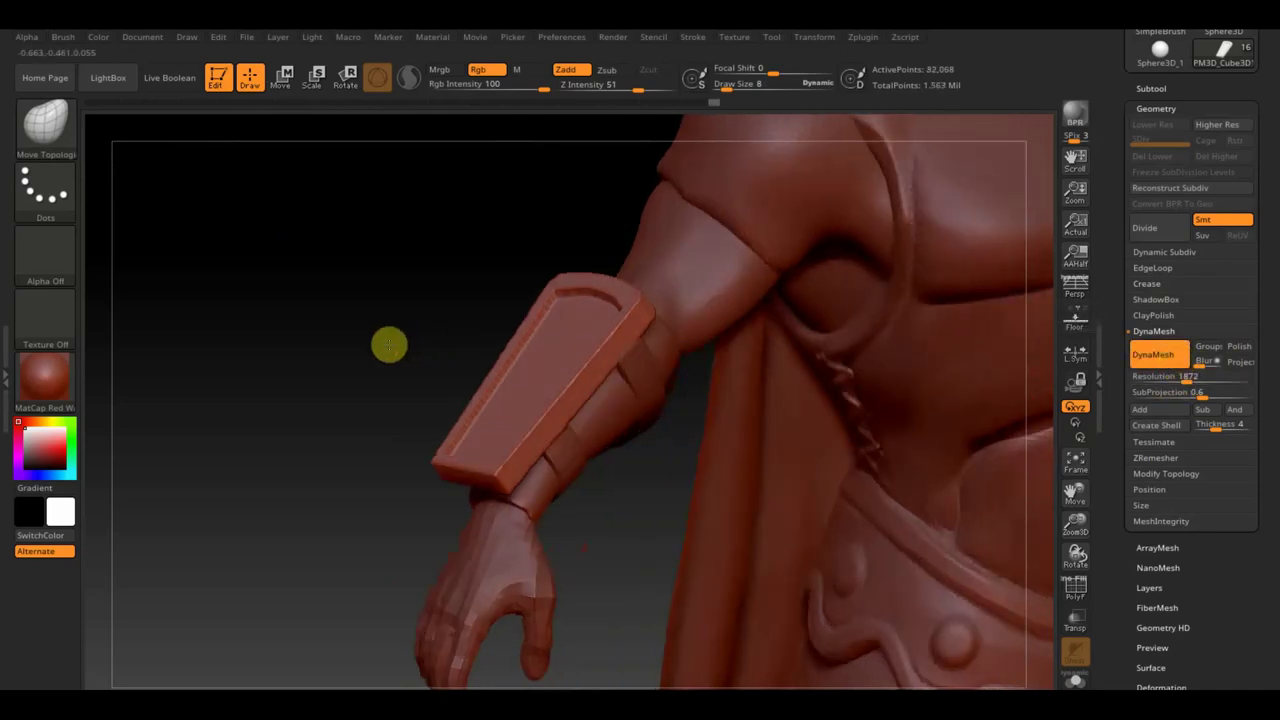
{"action": "mouse_move", "coordinate": [617, 574]}
{"action": "left_mouse_down"}
{"action": "mouse_move", "coordinate": [574, 589]}
{"action": "mouse_move", "coordinate": [368, 462]}
{"action": "left_mouse_up"}
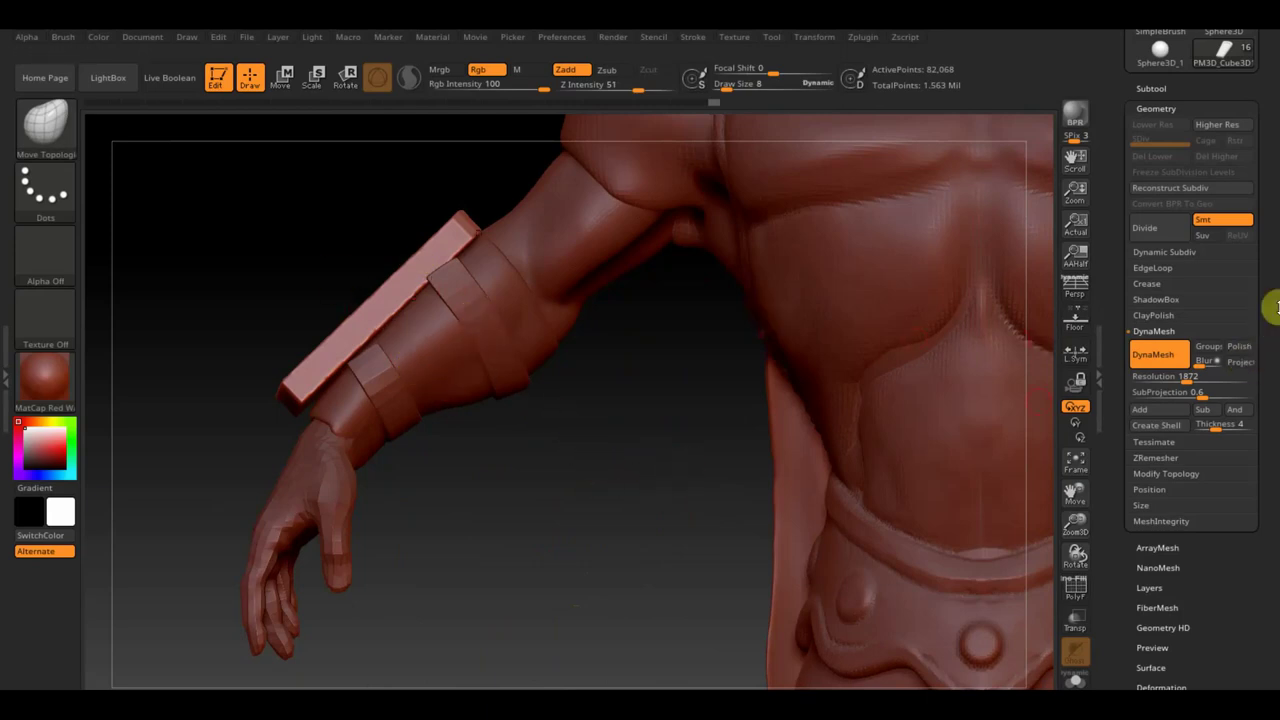
{"action": "left_click", "coordinate": [1175, 473]}
{"action": "left_click", "coordinate": [1187, 428]}
{"action": "left_click", "coordinate": [496, 357], "text": "alt"}
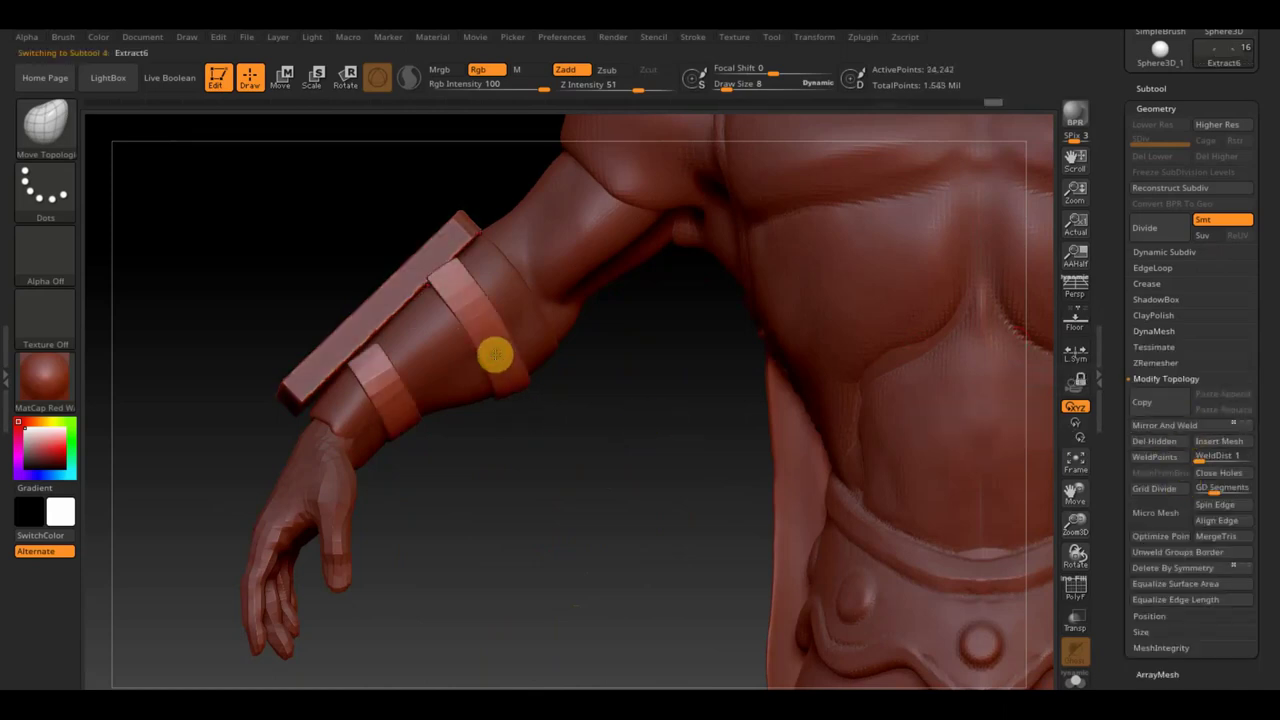
{"action": "left_click", "coordinate": [525, 310], "text": "alt"}
{"action": "left_click", "coordinate": [1173, 428]}
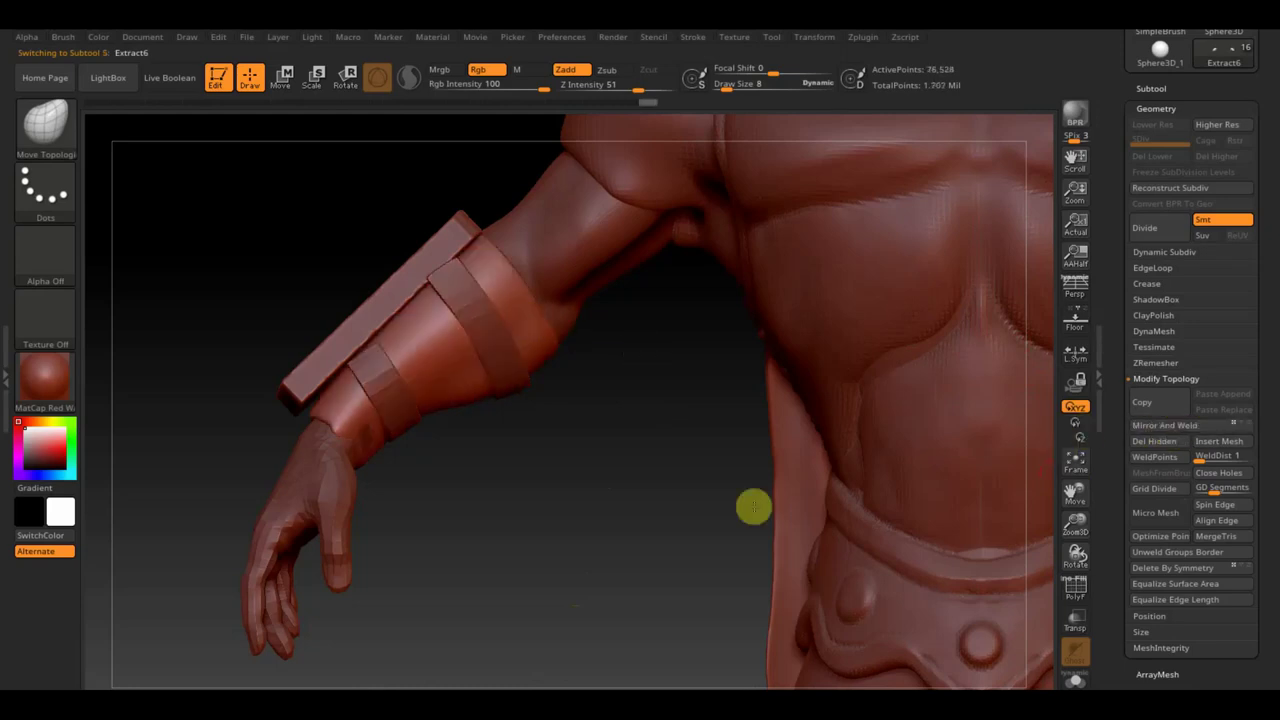
{"action": "mouse_move", "coordinate": [600, 554]}
{"action": "left_mouse_down"}
{"action": "mouse_move", "coordinate": [554, 437]}
{"action": "mouse_move", "coordinate": [588, 455]}
{"action": "left_mouse_up"}
{"action": "key", "text": "f"}
{"action": "key", "text": "ctrl+s"}
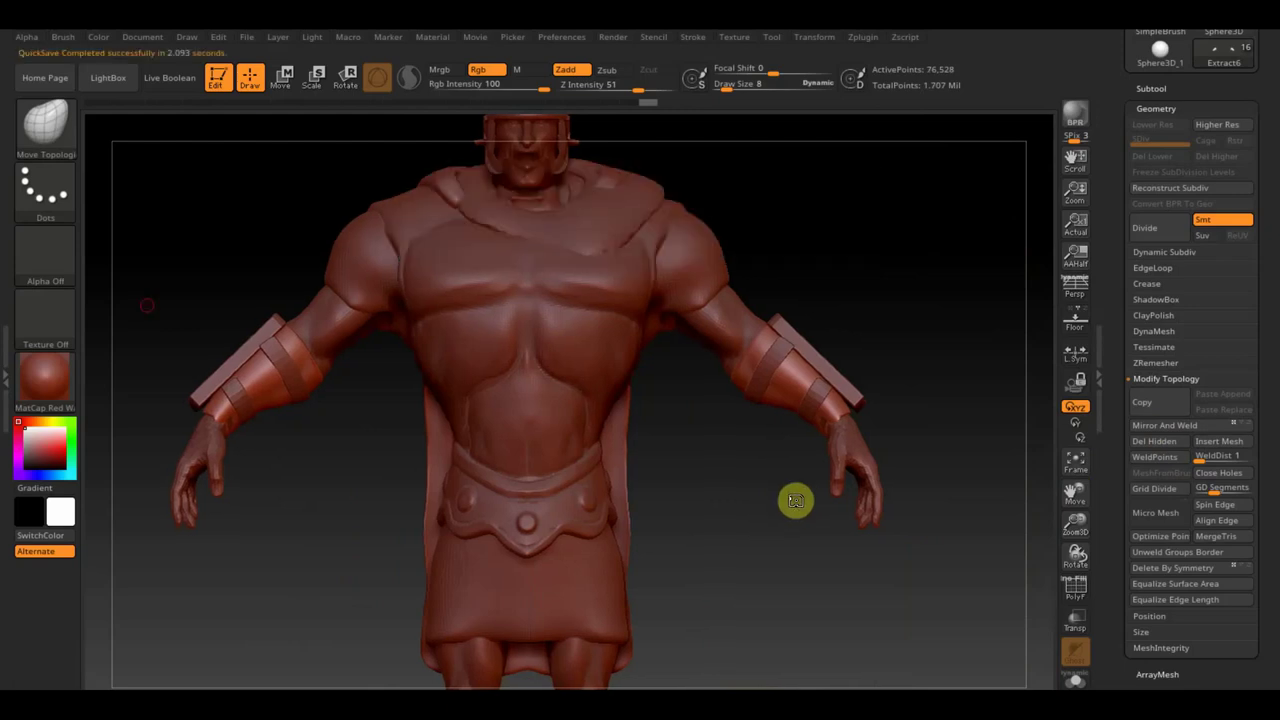
{"action": "mouse_move", "coordinate": [805, 578]}
{"action": "left_mouse_down"}
{"action": "mouse_move", "coordinate": [851, 645]}
{"action": "mouse_move", "coordinate": [797, 603]}
{"action": "mouse_move", "coordinate": [795, 575]}
{"action": "left_mouse_up"}
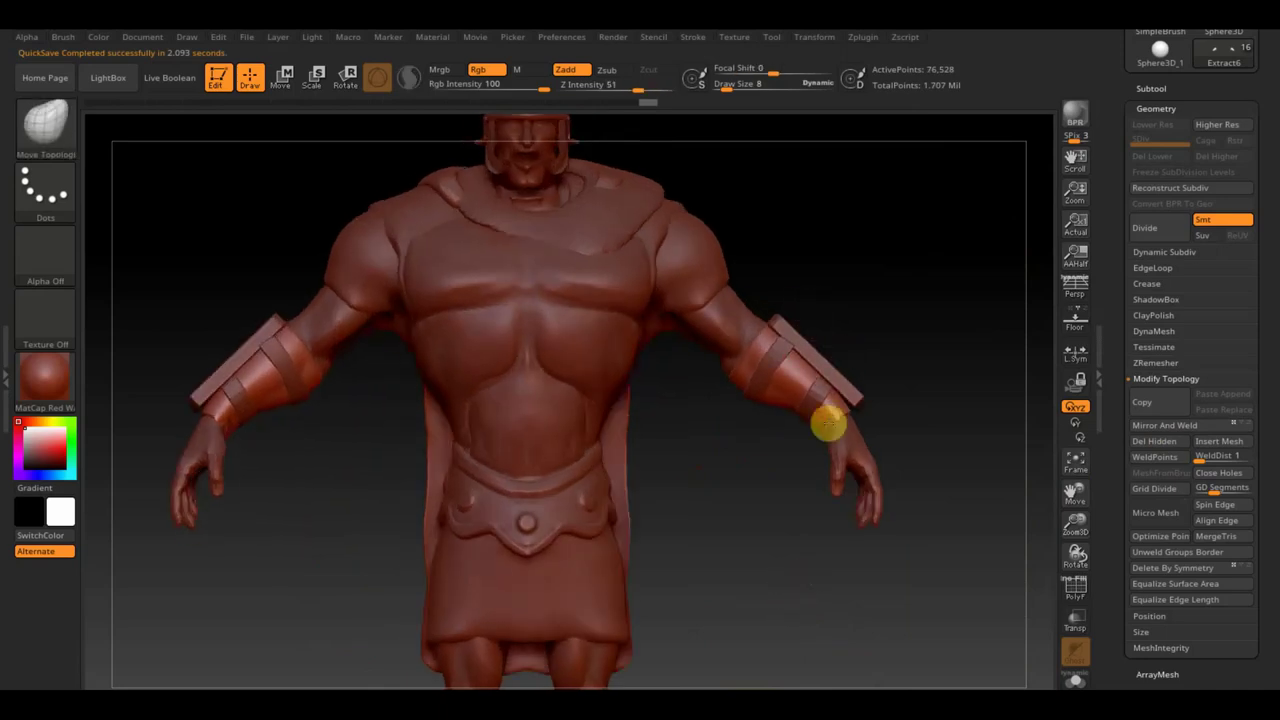
{"action": "mouse_move", "coordinate": [831, 429]}
{"action": "left_mouse_down"}
{"action": "mouse_move", "coordinate": [740, 529]}
{"action": "mouse_move", "coordinate": [793, 378]}
{"action": "mouse_move", "coordinate": [914, 426]}
{"action": "left_mouse_up"}
{"action": "mouse_move", "coordinate": [763, 443]}
{"action": "left_mouse_down"}
{"action": "mouse_move", "coordinate": [879, 405]}
{"action": "mouse_move", "coordinate": [746, 537]}
{"action": "left_mouse_up"}
{"action": "mouse_move", "coordinate": [734, 580]}
{"action": "left_mouse_down"}
{"action": "mouse_move", "coordinate": [730, 552]}
{"action": "mouse_move", "coordinate": [771, 460]}
{"action": "mouse_move", "coordinate": [751, 540]}
{"action": "left_mouse_up"}
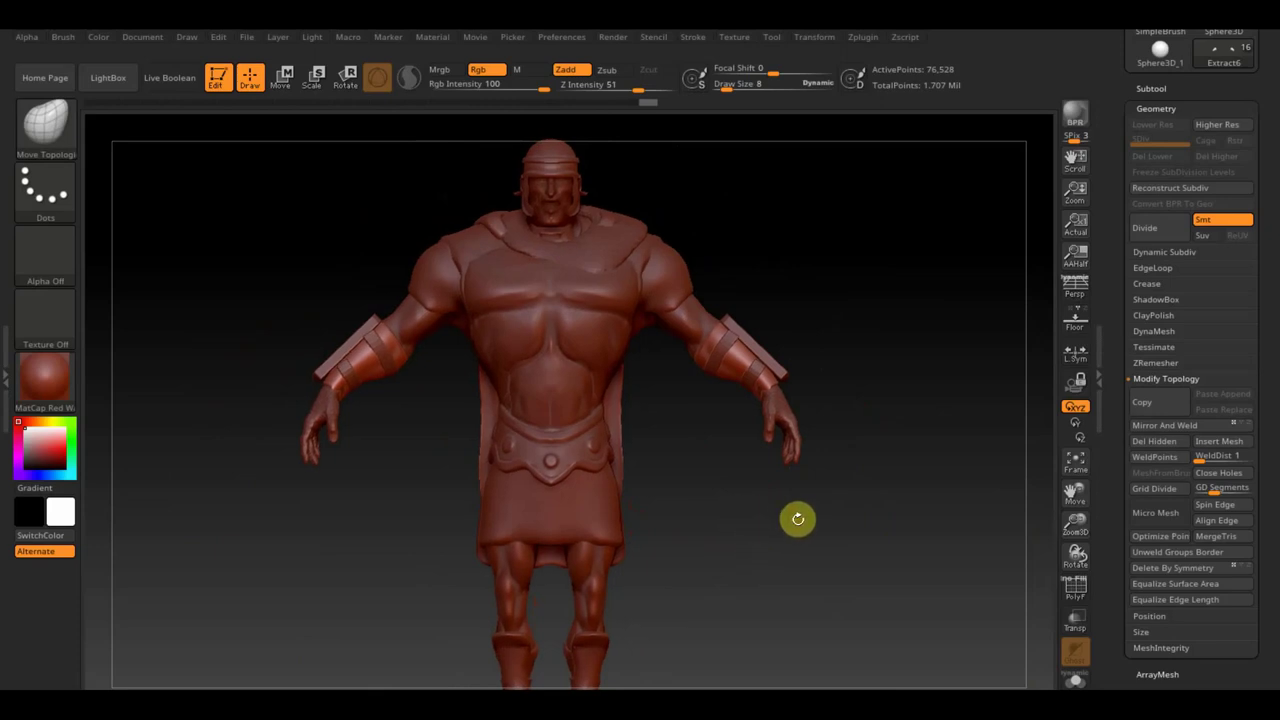
{"action": "left_click_drag", "start_coordinate": [787, 520], "coordinate": [788, 503]}
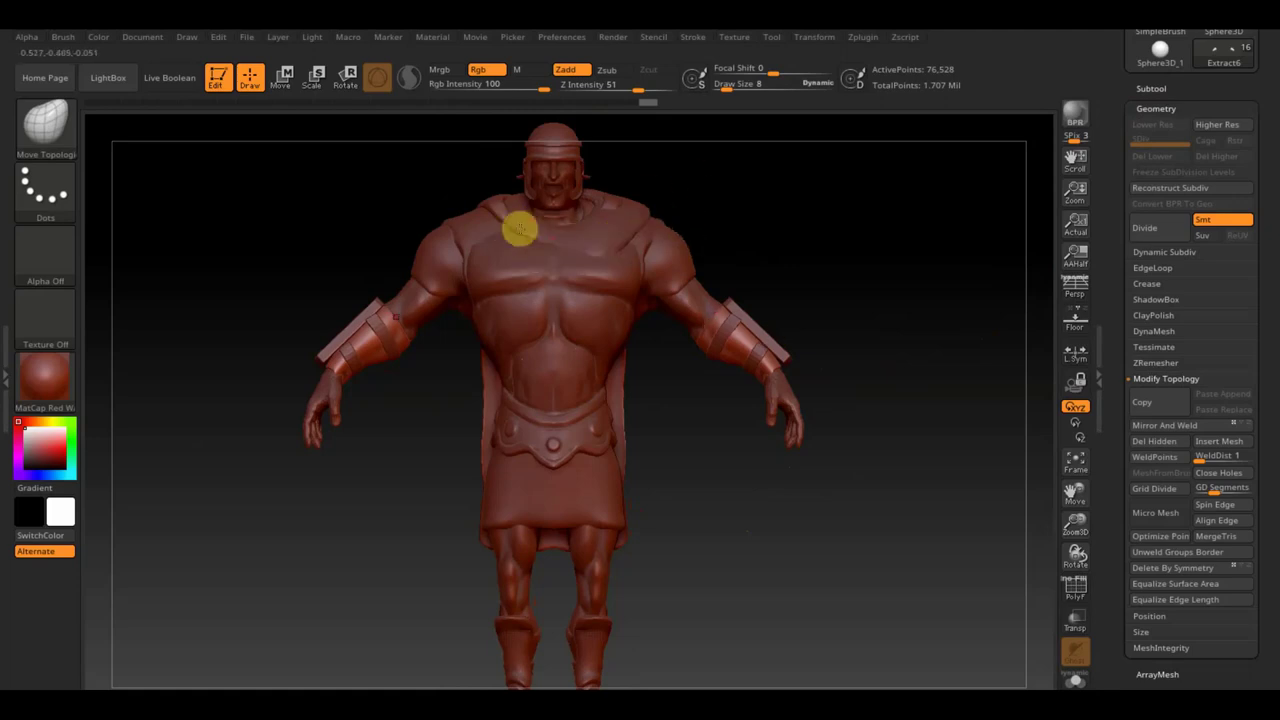
Step: Make the cape collar piece Extract4 the active subtool and open the Subtool palette
{"action": "left_click", "coordinate": [587, 238], "text": "alt"}
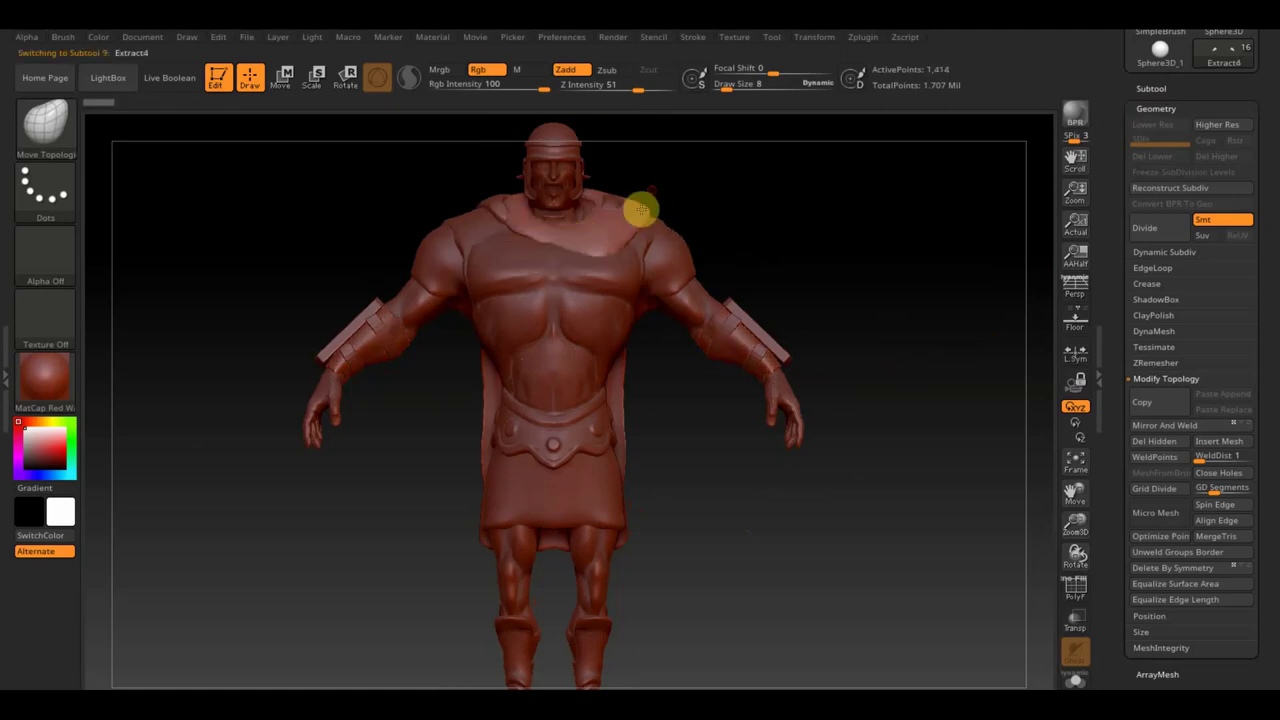
{"action": "mouse_move", "coordinate": [814, 363]}
{"action": "left_mouse_down"}
{"action": "mouse_move", "coordinate": [689, 526]}
{"action": "mouse_move", "coordinate": [617, 523]}
{"action": "mouse_move", "coordinate": [666, 534]}
{"action": "left_mouse_up"}
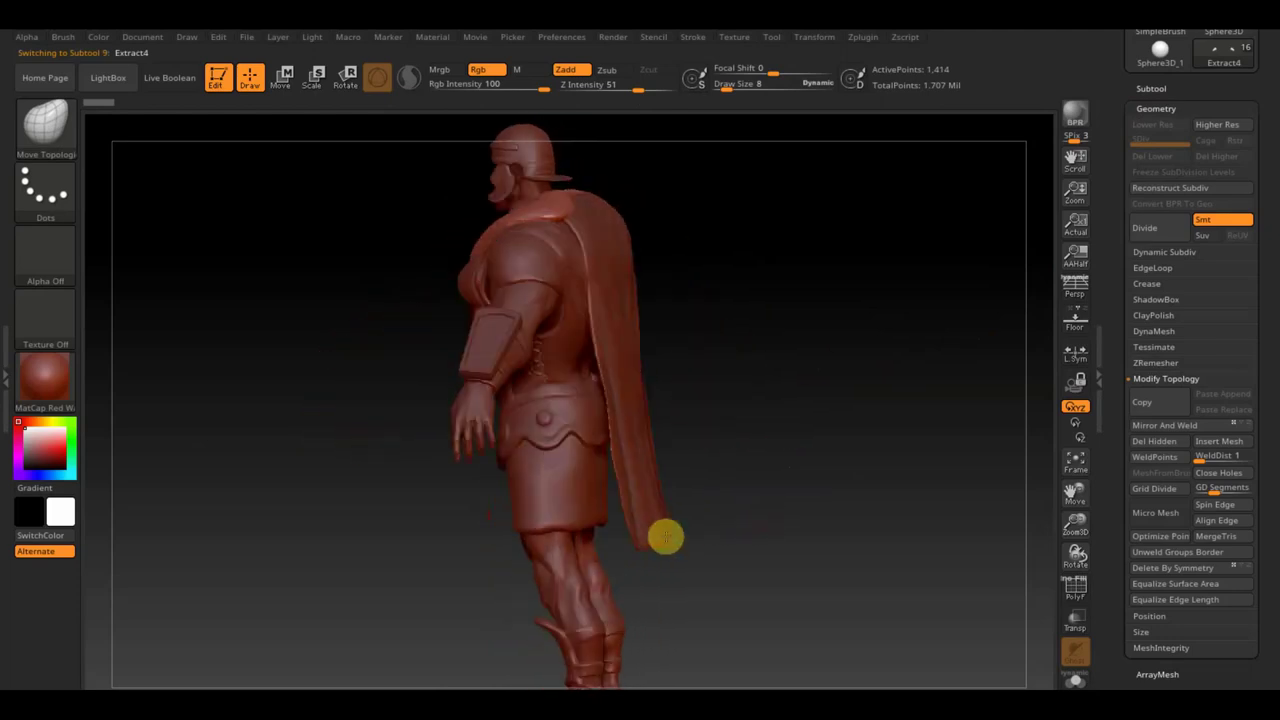
{"action": "mouse_move", "coordinate": [837, 314]}
{"action": "left_mouse_down"}
{"action": "mouse_move", "coordinate": [935, 324]}
{"action": "mouse_move", "coordinate": [940, 340]}
{"action": "left_mouse_up"}
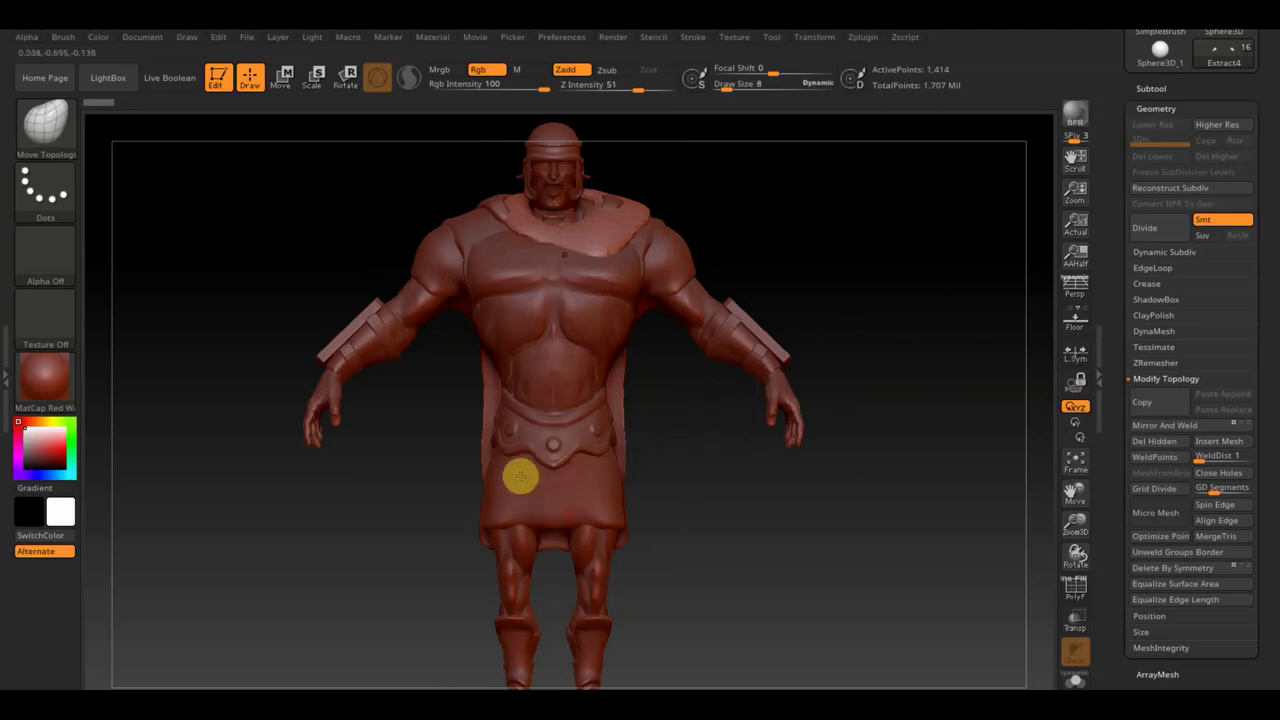
{"action": "left_click", "coordinate": [1176, 94]}
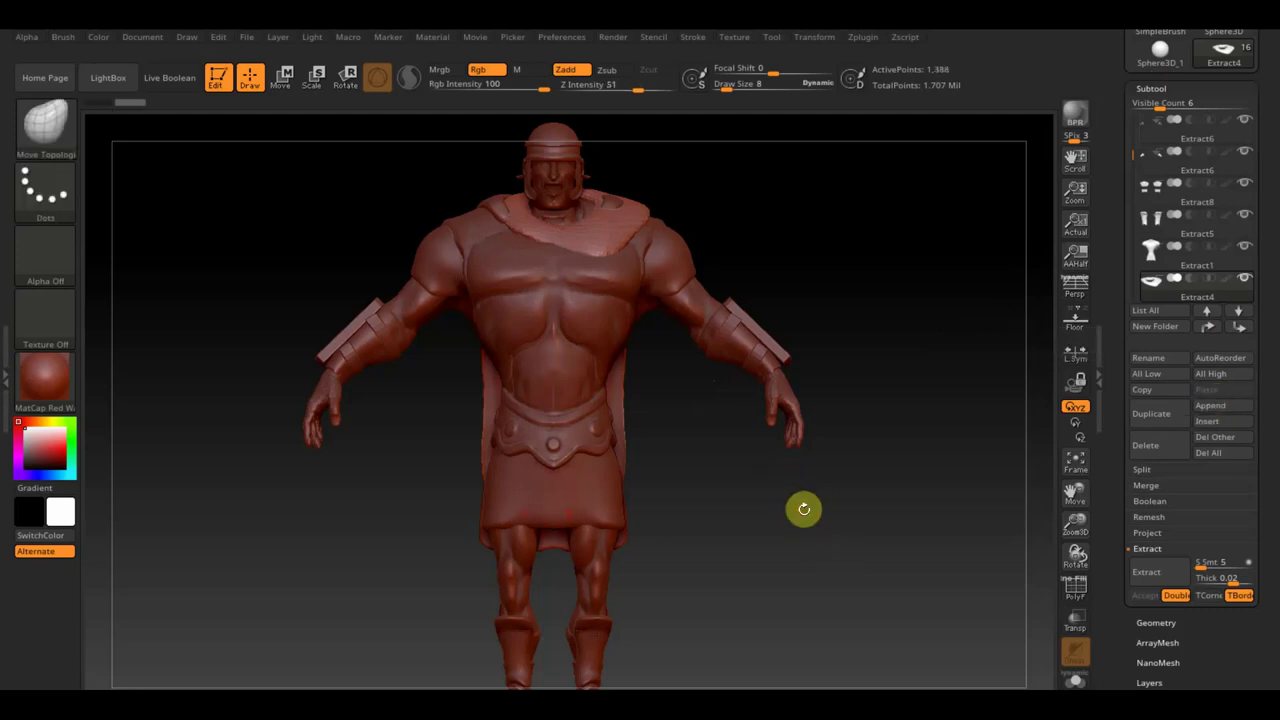
Step: Mask a narrow rectangle on the Extract1 loincloth front and extract it as Extract7
{"action": "left_click", "coordinate": [576, 488], "text": "alt"}
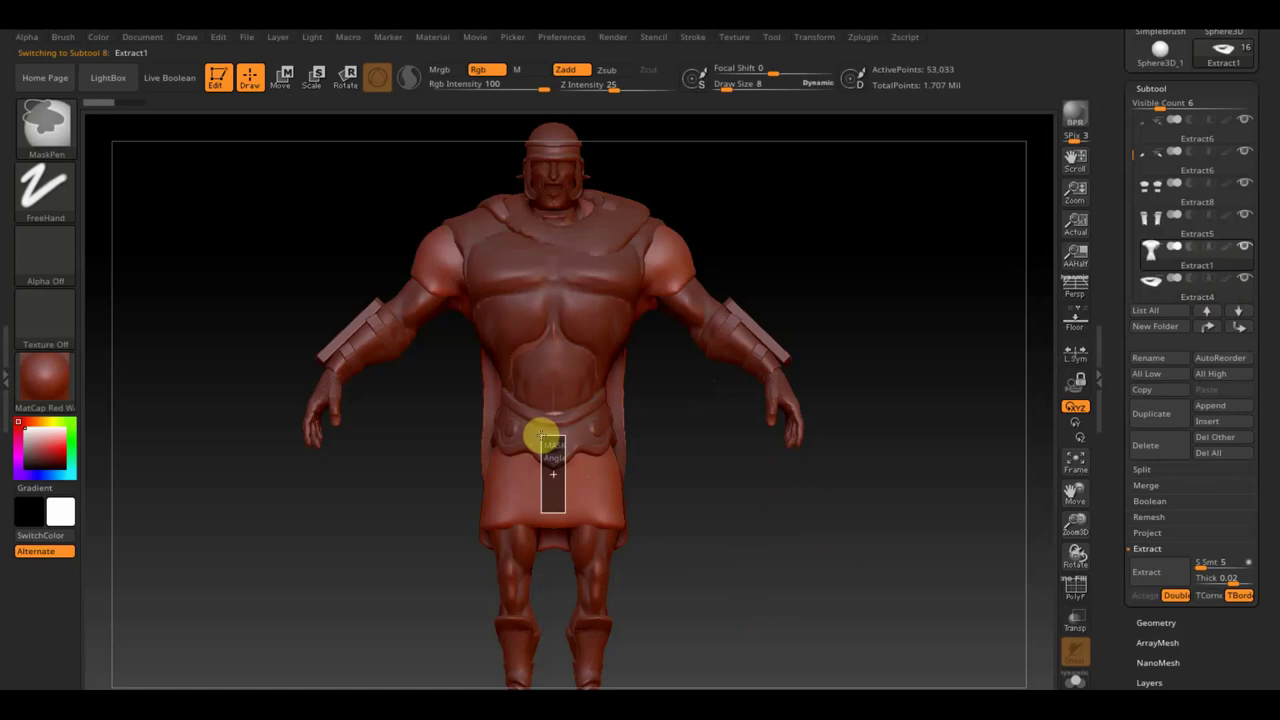
{"action": "left_click_drag", "start_coordinate": [540, 437], "coordinate": [540, 435], "text": "ctrl"}
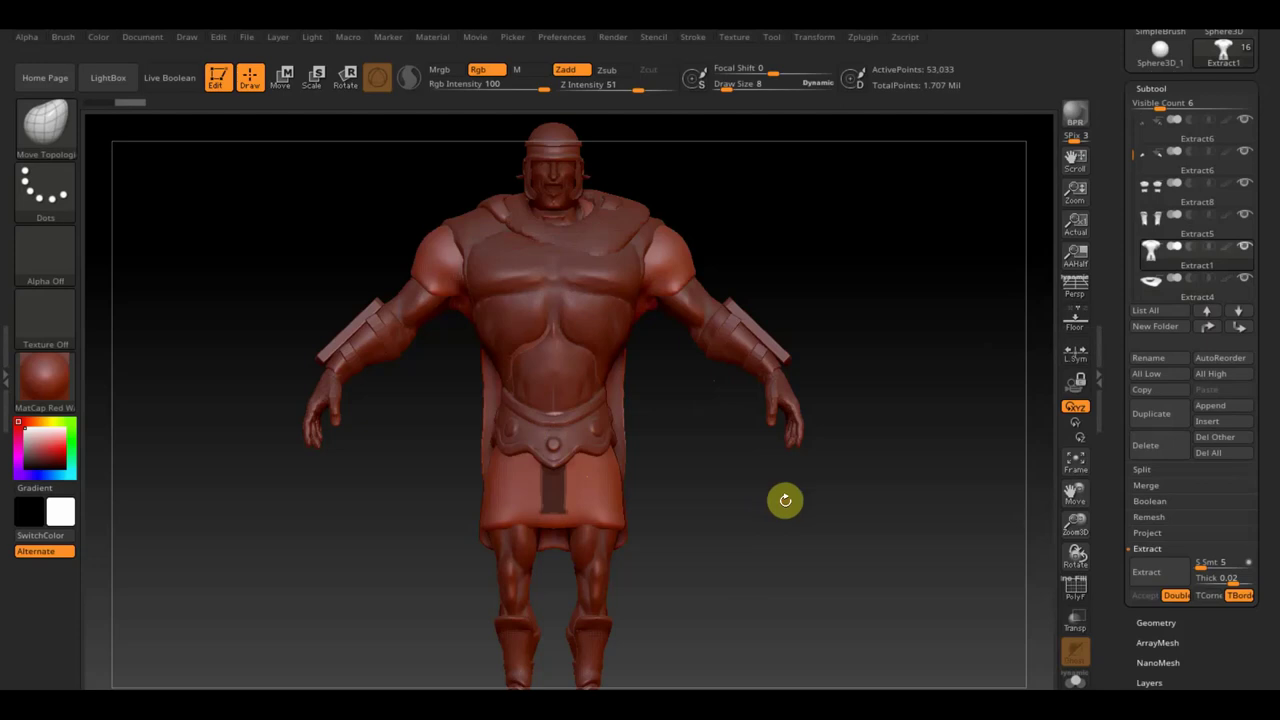
{"action": "left_click", "coordinate": [1145, 576]}
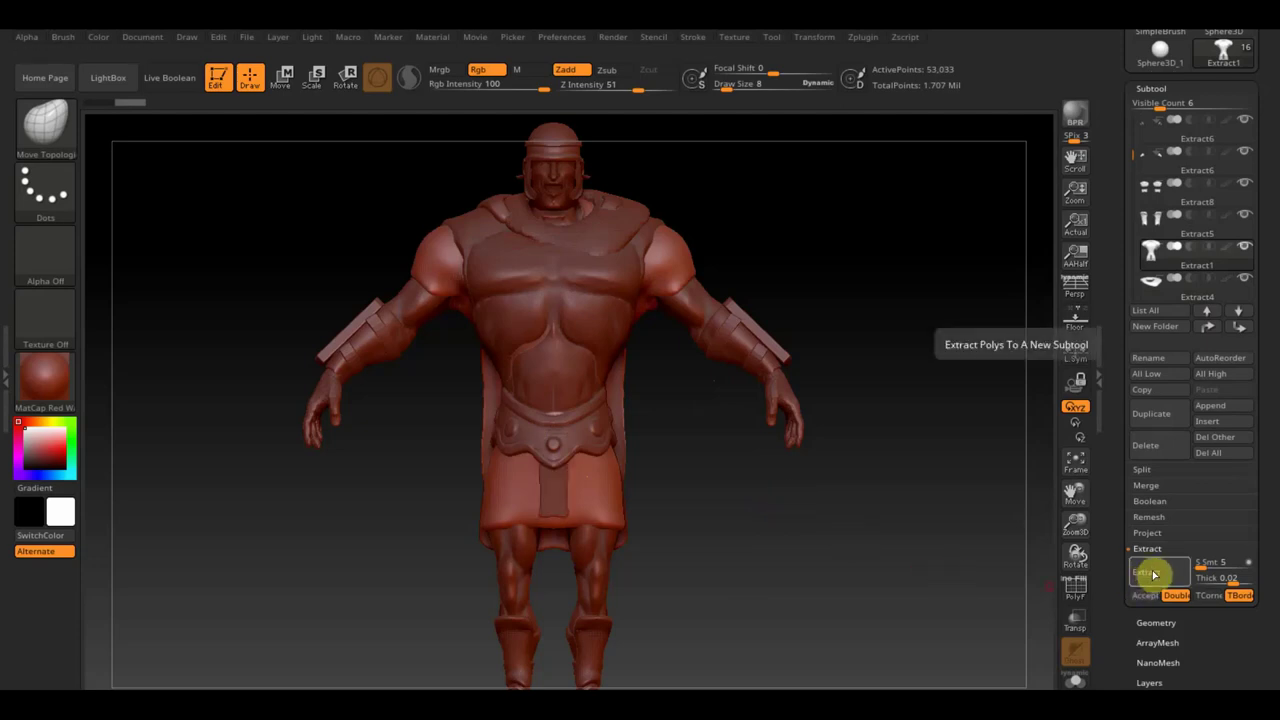
{"action": "left_click", "coordinate": [1146, 597]}
{"action": "mouse_move", "coordinate": [914, 589]}
{"action": "left_mouse_down"}
{"action": "mouse_move", "coordinate": [806, 604]}
{"action": "mouse_move", "coordinate": [823, 606]}
{"action": "mouse_move", "coordinate": [586, 402]}
{"action": "left_mouse_up"}
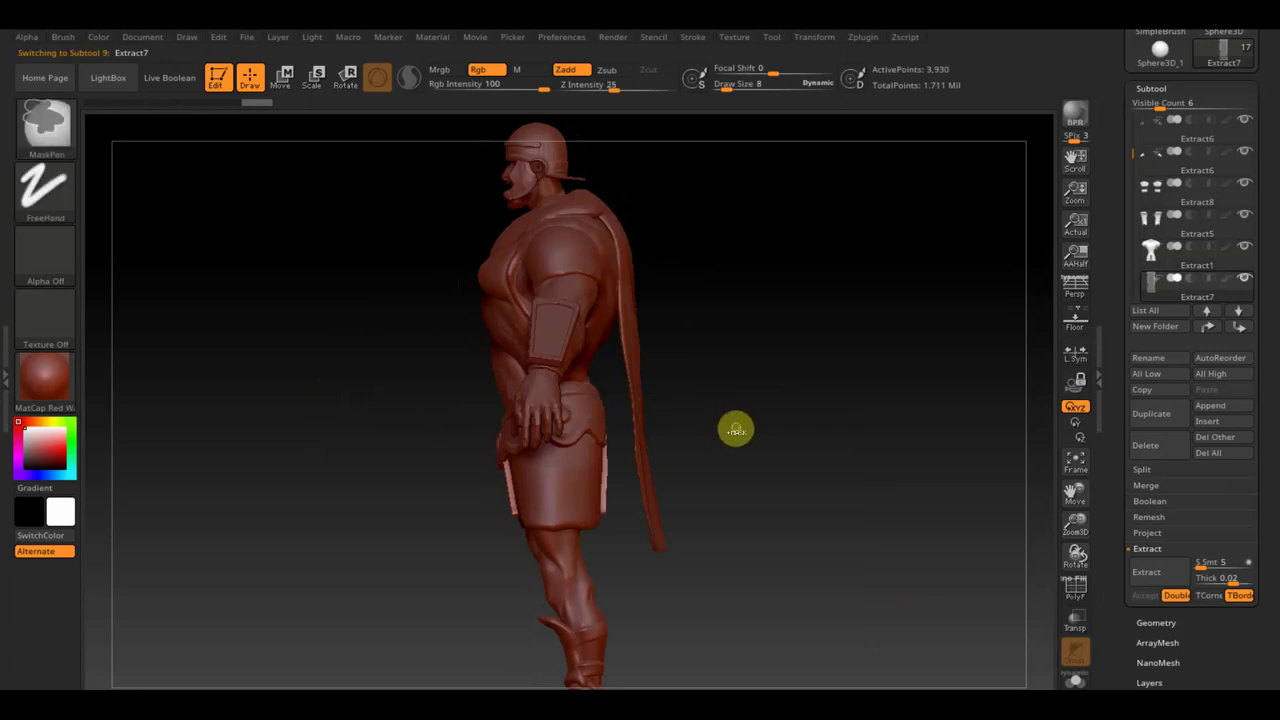
Step: Remesh the new Extract7 strip with DynaMesh
{"action": "left_click_drag", "start_coordinate": [449, 366], "coordinate": [520, 537], "text": "ctrl"}
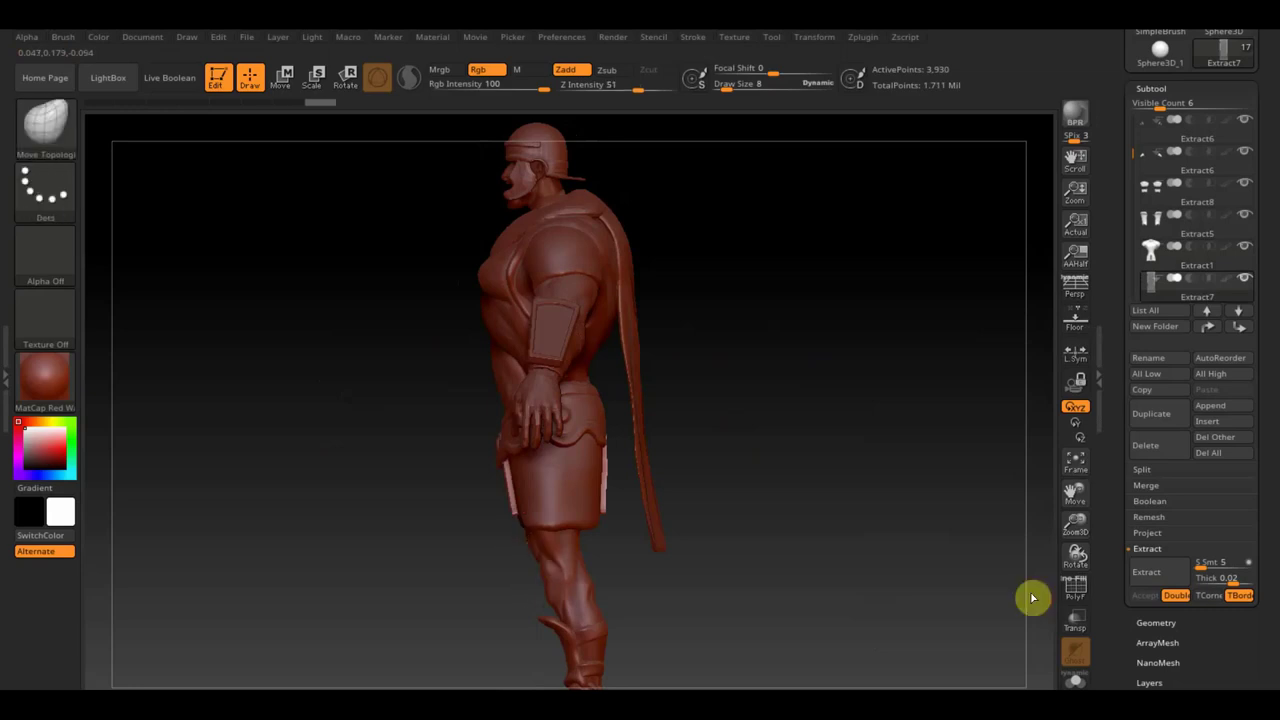
{"action": "left_click", "coordinate": [1156, 622]}
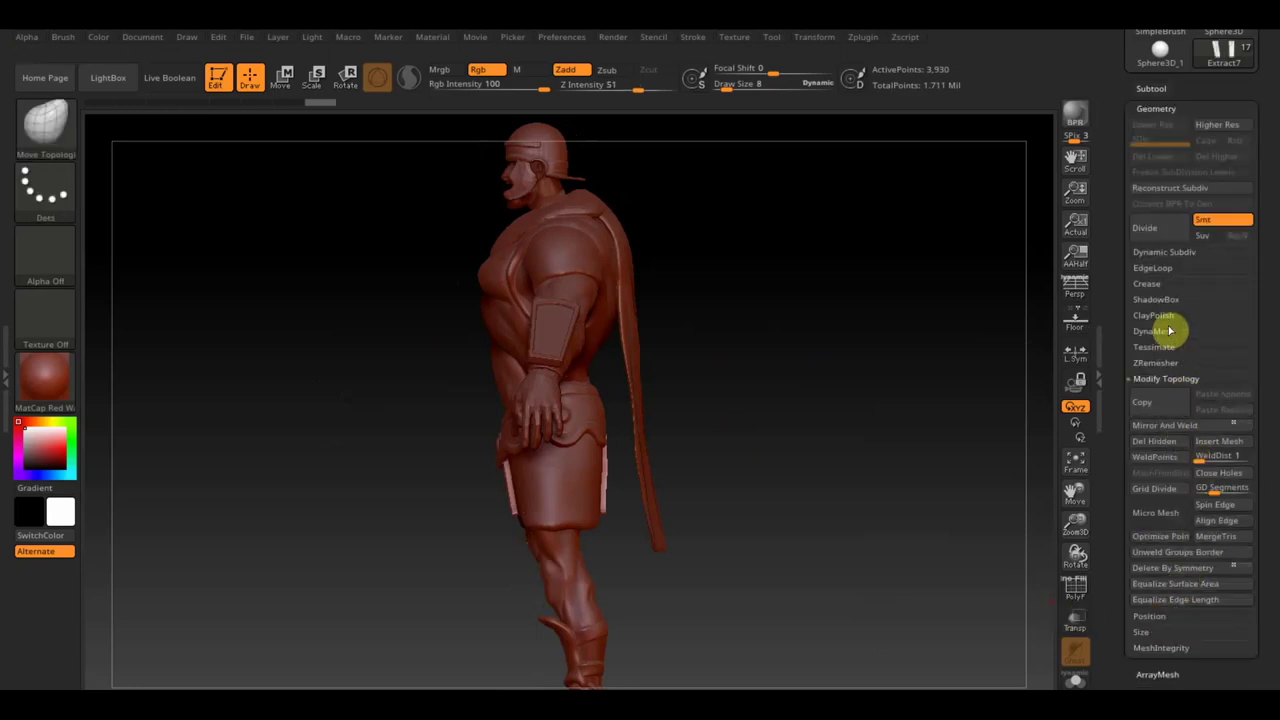
{"action": "left_click", "coordinate": [1150, 284]}
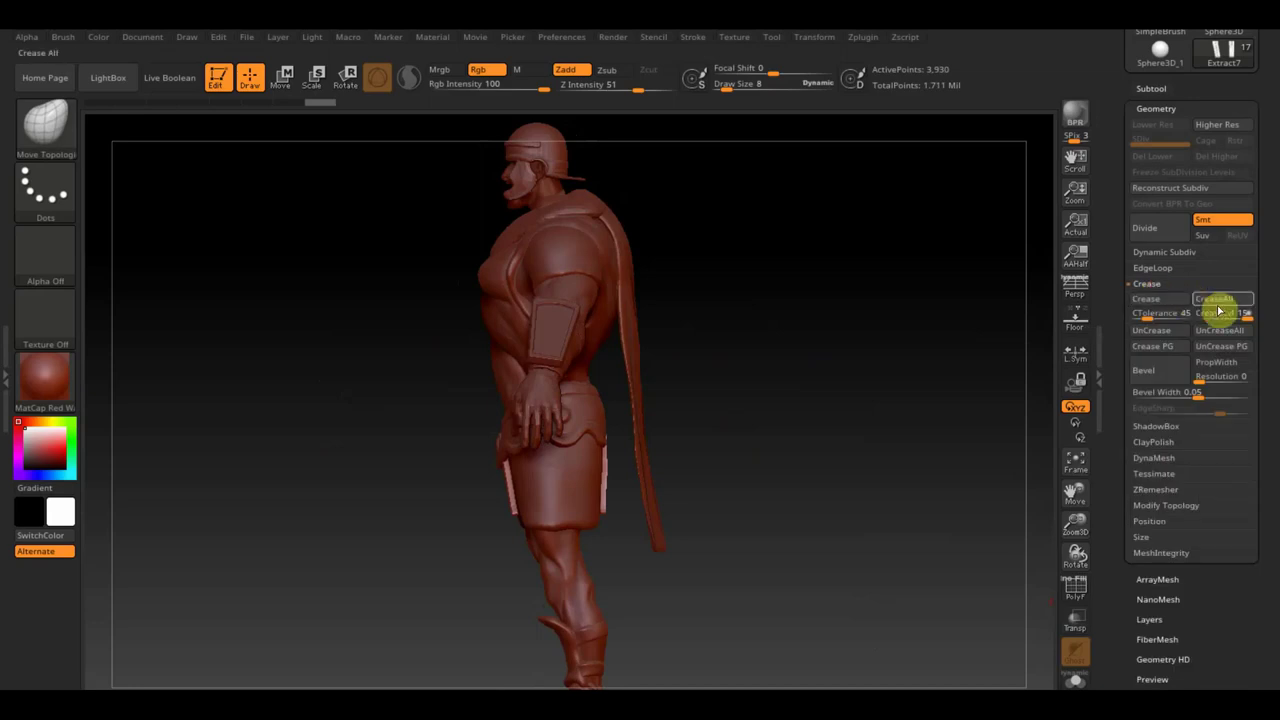
{"action": "left_click", "coordinate": [1157, 459]}
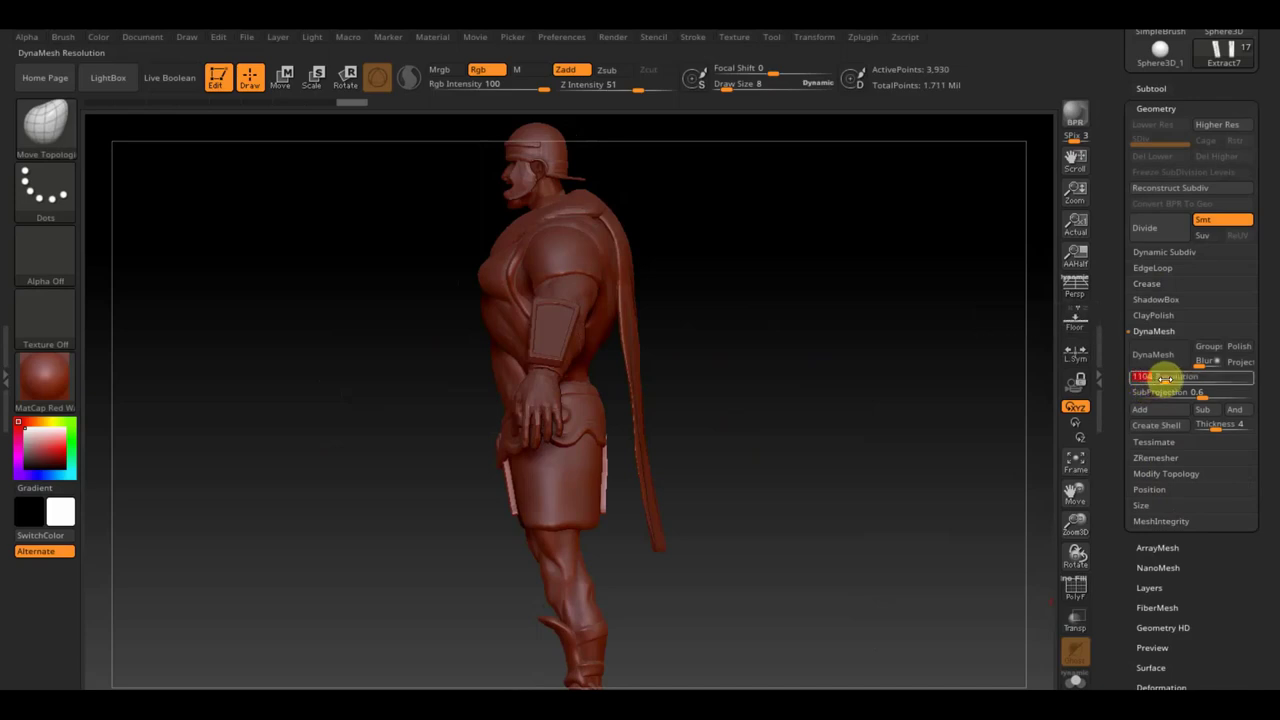
{"action": "left_click", "coordinate": [1152, 357]}
{"action": "mouse_move", "coordinate": [1000, 440]}
{"action": "left_mouse_down"}
{"action": "mouse_move", "coordinate": [883, 480]}
{"action": "mouse_move", "coordinate": [966, 489]}
{"action": "mouse_move", "coordinate": [901, 504]}
{"action": "left_mouse_up"}
Step: Trim the strip's excess with a TrimCurve and delete the hidden geometry
{"action": "key", "text": "ctrl+shift"}
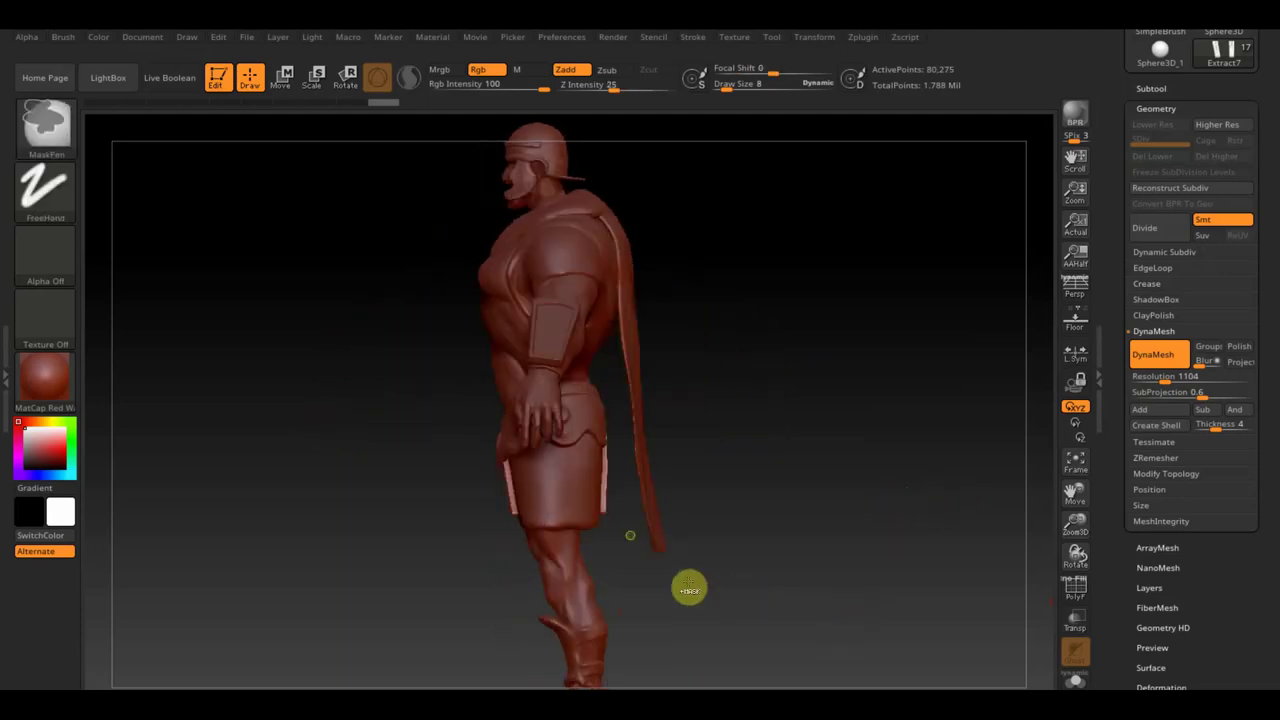
{"action": "left_click_drag", "start_coordinate": [612, 484], "coordinate": [606, 477], "text": "ctrl+shift"}
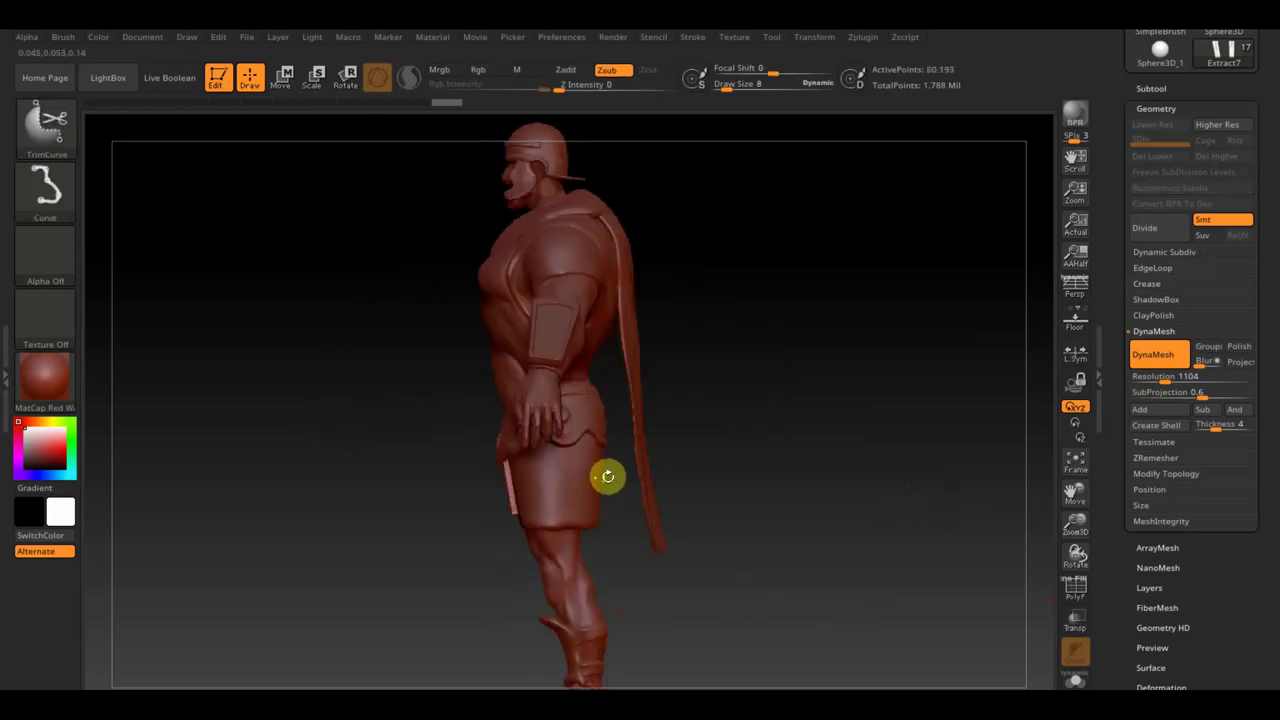
{"action": "left_click", "coordinate": [1160, 473]}
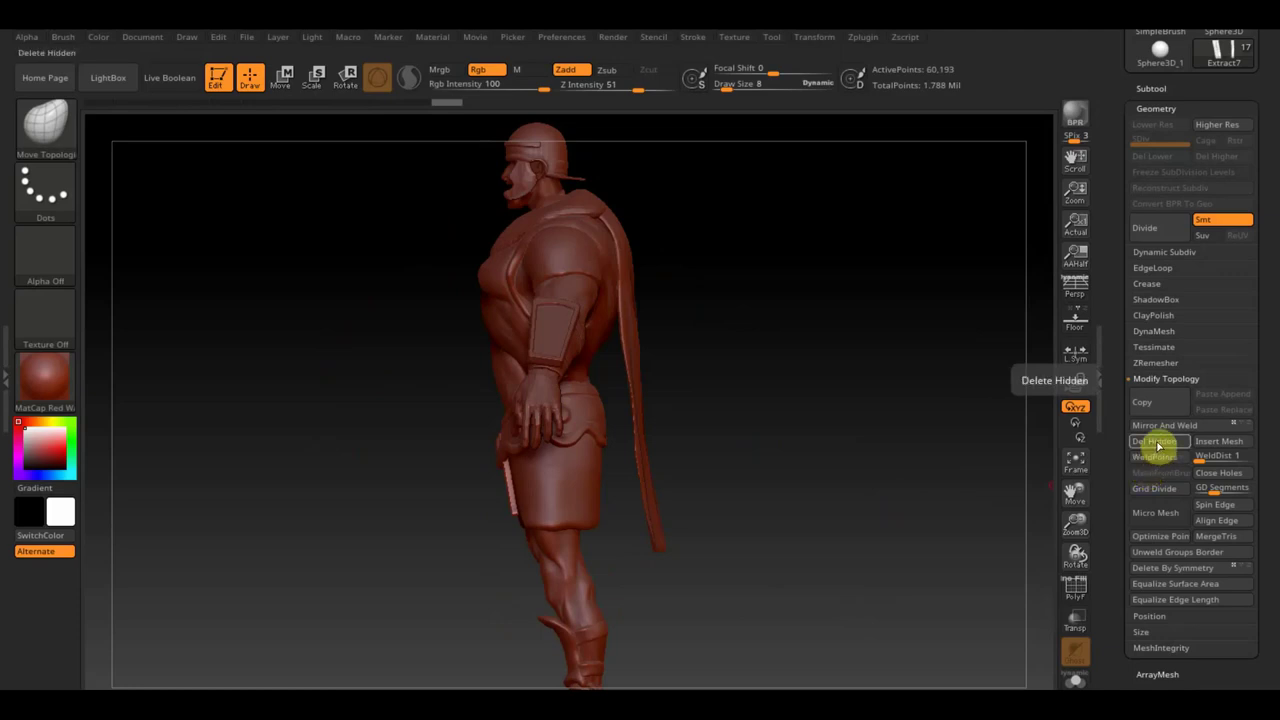
{"action": "left_click", "coordinate": [1158, 443]}
{"action": "mouse_move", "coordinate": [811, 507]}
{"action": "left_mouse_down"}
{"action": "mouse_move", "coordinate": [873, 520]}
{"action": "mouse_move", "coordinate": [766, 540]}
{"action": "left_mouse_up"}
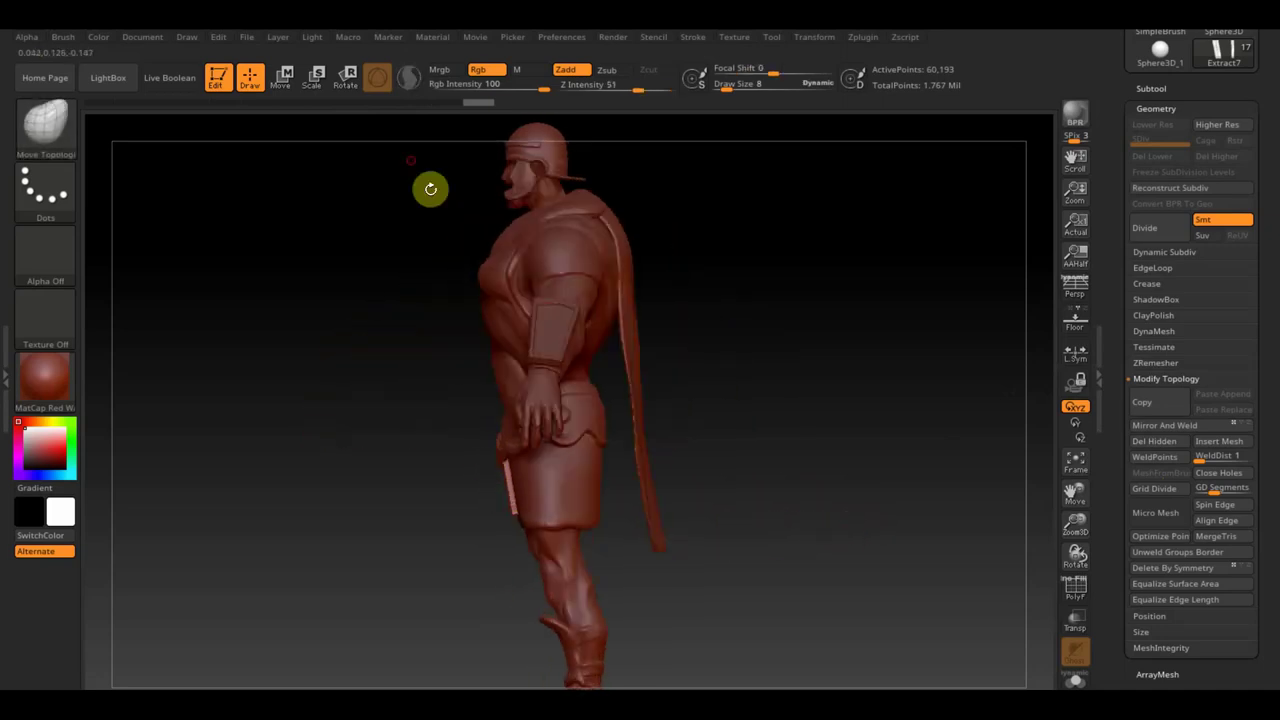
Step: Move the strap out in front of the skirt with the Move gizmo
{"action": "left_click", "coordinate": [282, 77]}
{"action": "left_click_drag", "start_coordinate": [598, 400], "coordinate": [612, 401]}
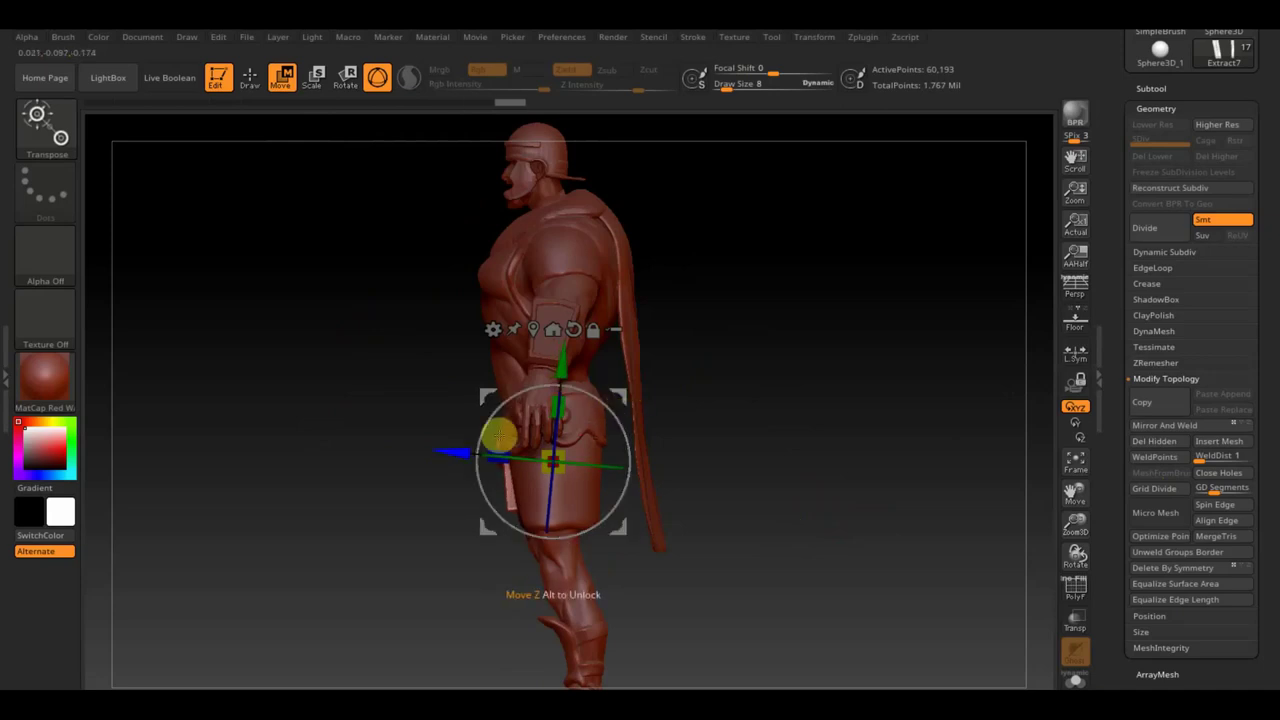
{"action": "left_click_drag", "start_coordinate": [457, 446], "coordinate": [416, 447]}
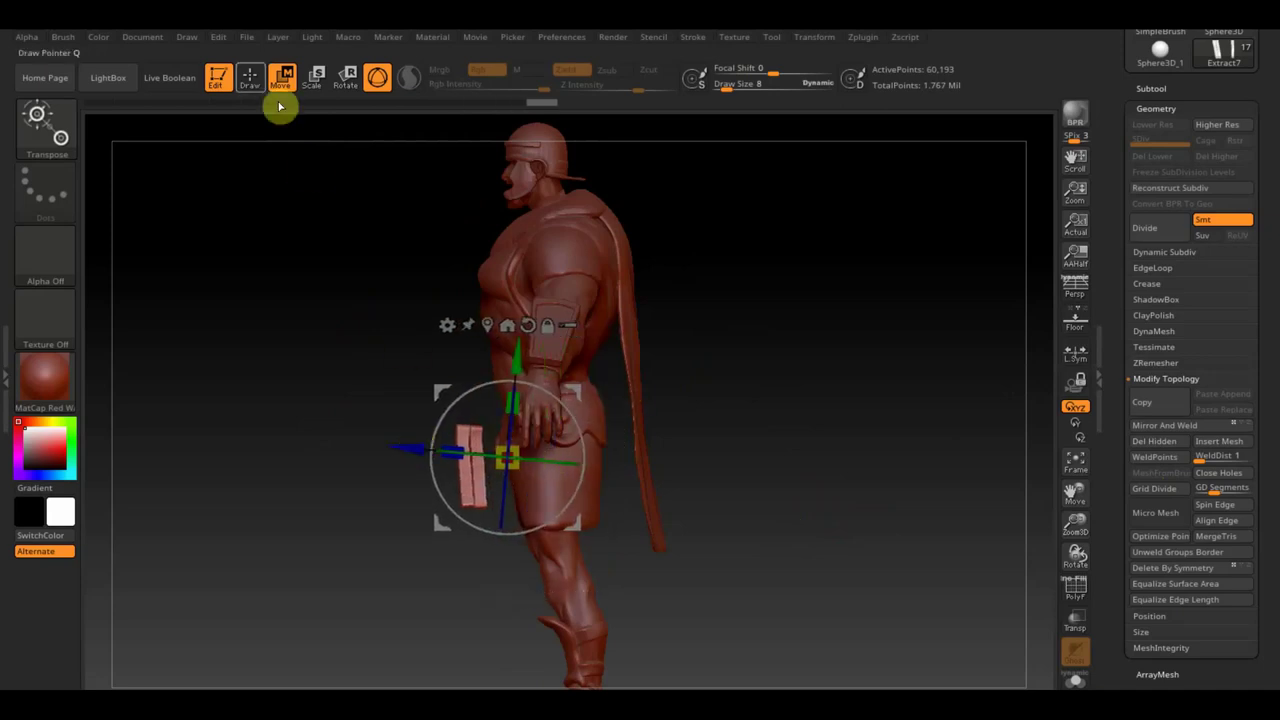
{"action": "left_click", "coordinate": [249, 77]}
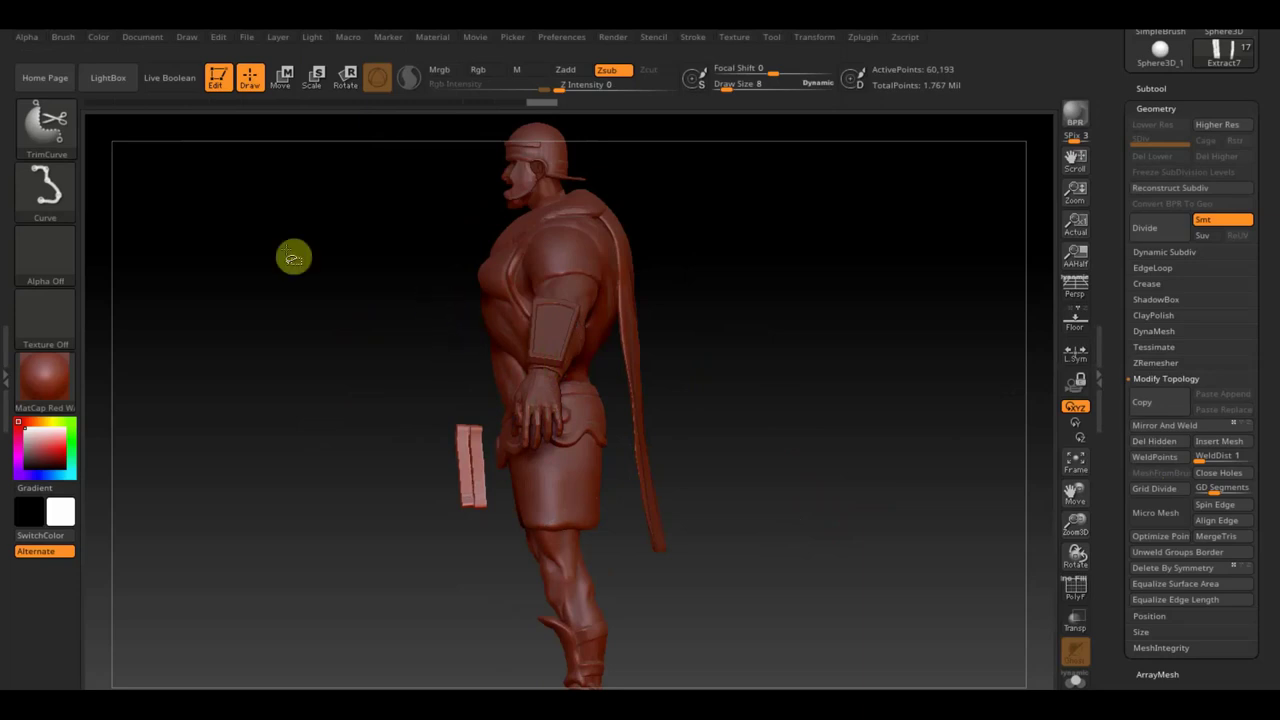
Step: Slice the strap narrower along a vertical line and delete the hidden part
{"action": "mouse_move", "coordinate": [474, 283]}
{"action": "left_mouse_down"}
{"action": "mouse_move", "coordinate": [469, 507]}
{"action": "mouse_move", "coordinate": [494, 662]}
{"action": "mouse_move", "coordinate": [477, 675]}
{"action": "left_mouse_up"}
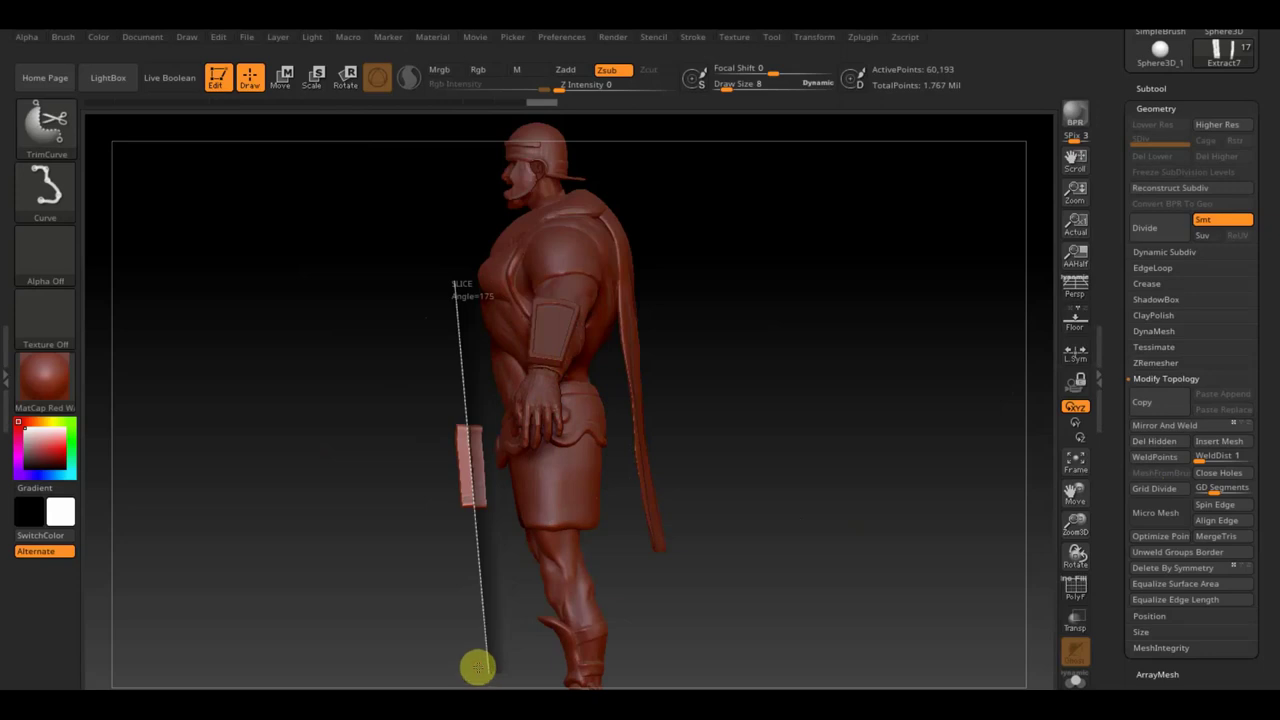
{"action": "mouse_move", "coordinate": [490, 661]}
{"action": "left_mouse_down"}
{"action": "mouse_move", "coordinate": [491, 606]}
{"action": "mouse_move", "coordinate": [471, 614]}
{"action": "mouse_move", "coordinate": [500, 614]}
{"action": "mouse_move", "coordinate": [486, 603]}
{"action": "left_mouse_up"}
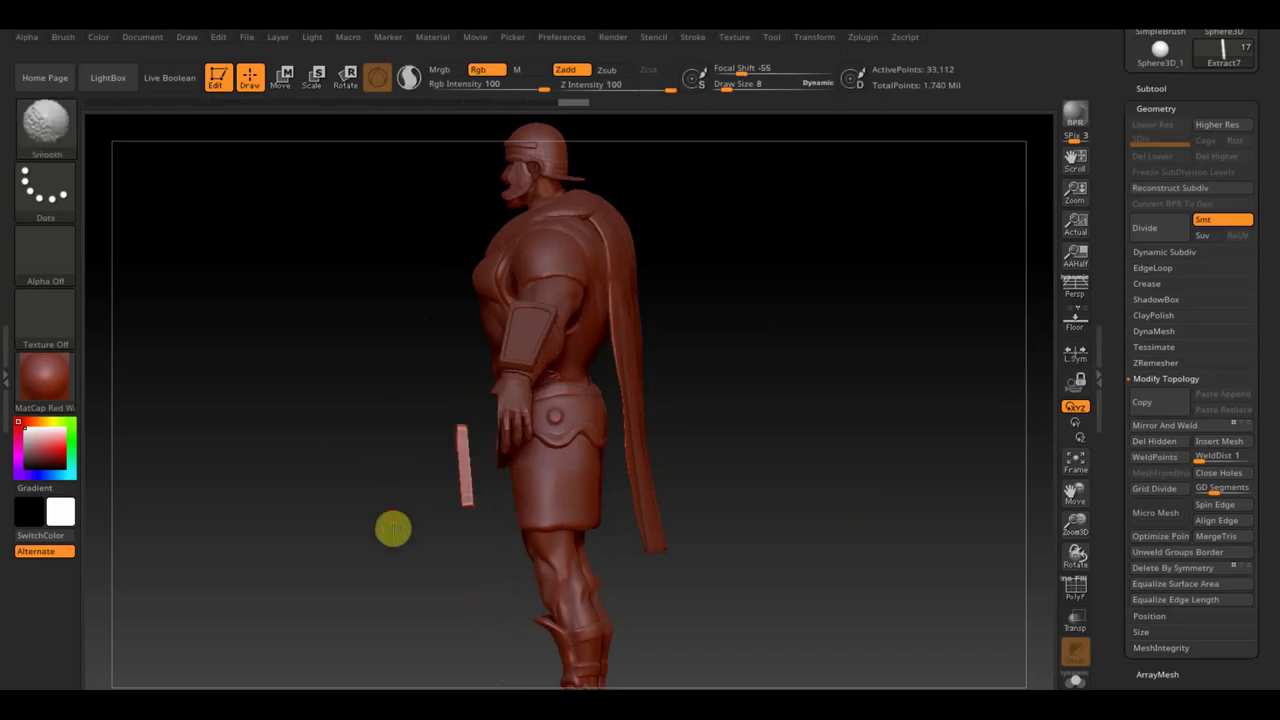
{"action": "left_click_drag", "start_coordinate": [391, 526], "coordinate": [394, 523], "text": "shift"}
{"action": "key", "text": "ctrl"}
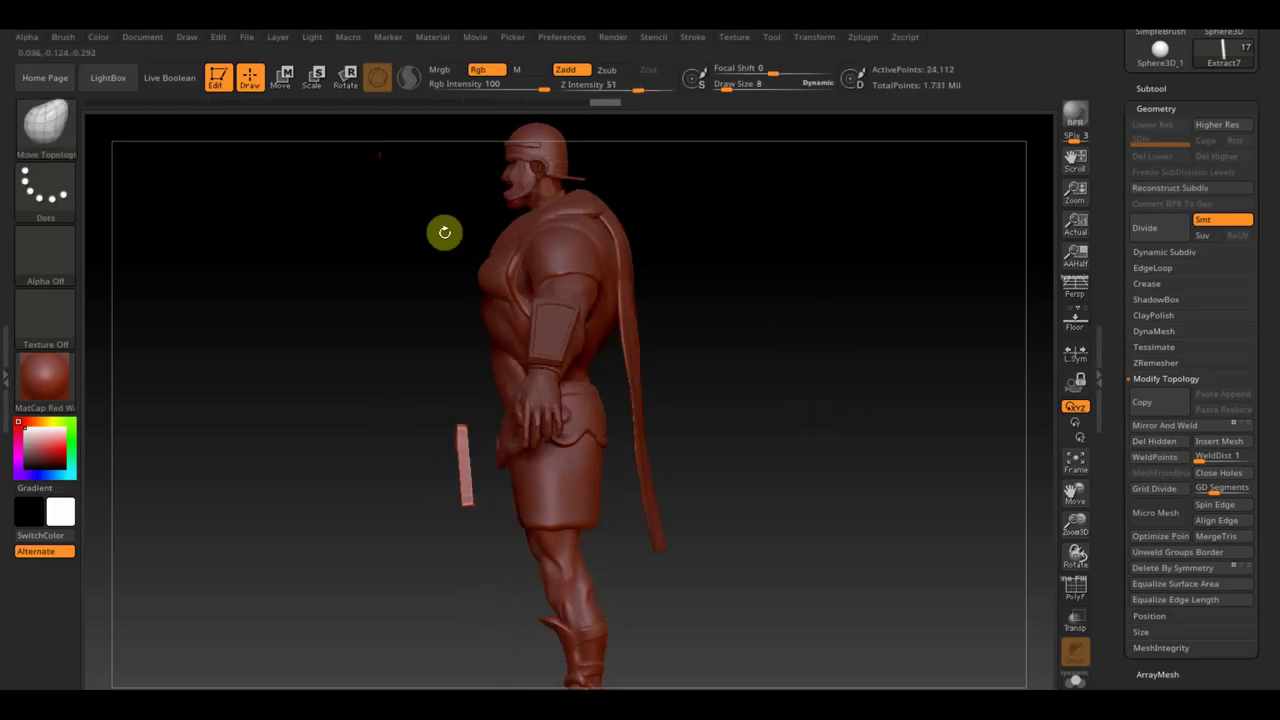
{"action": "key", "text": "ctrl"}
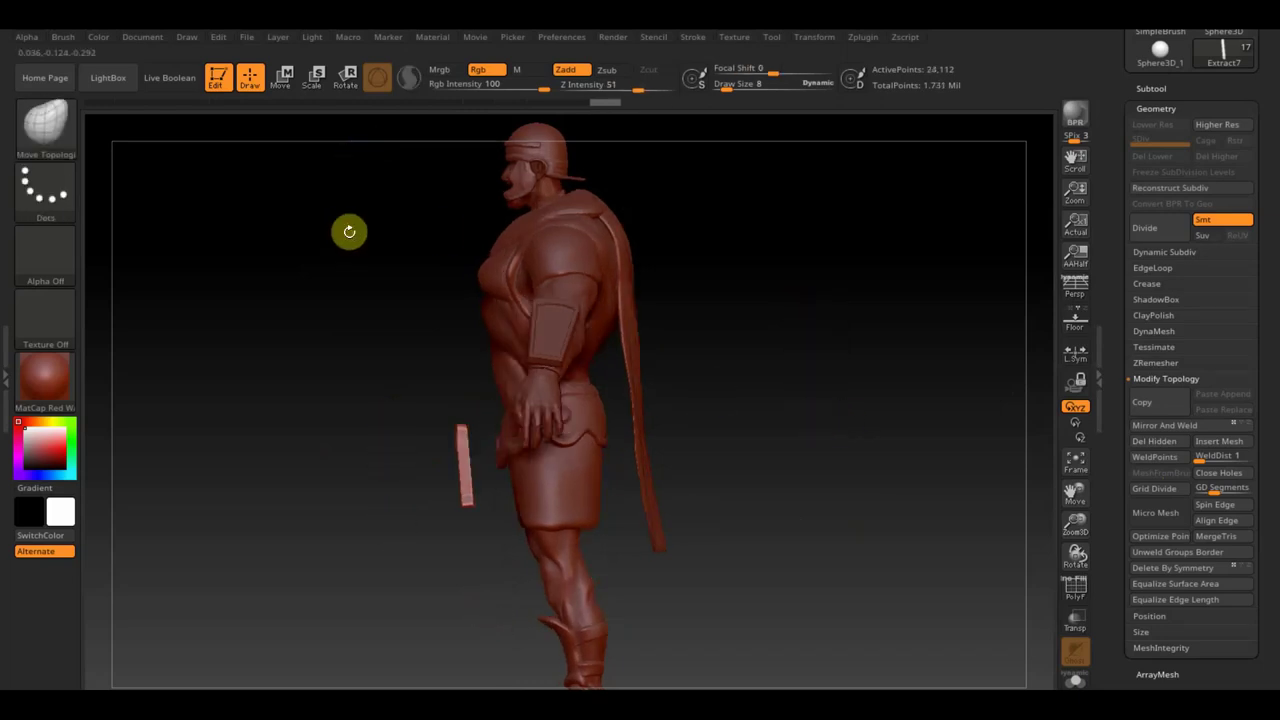
{"action": "left_click", "coordinate": [1145, 447]}
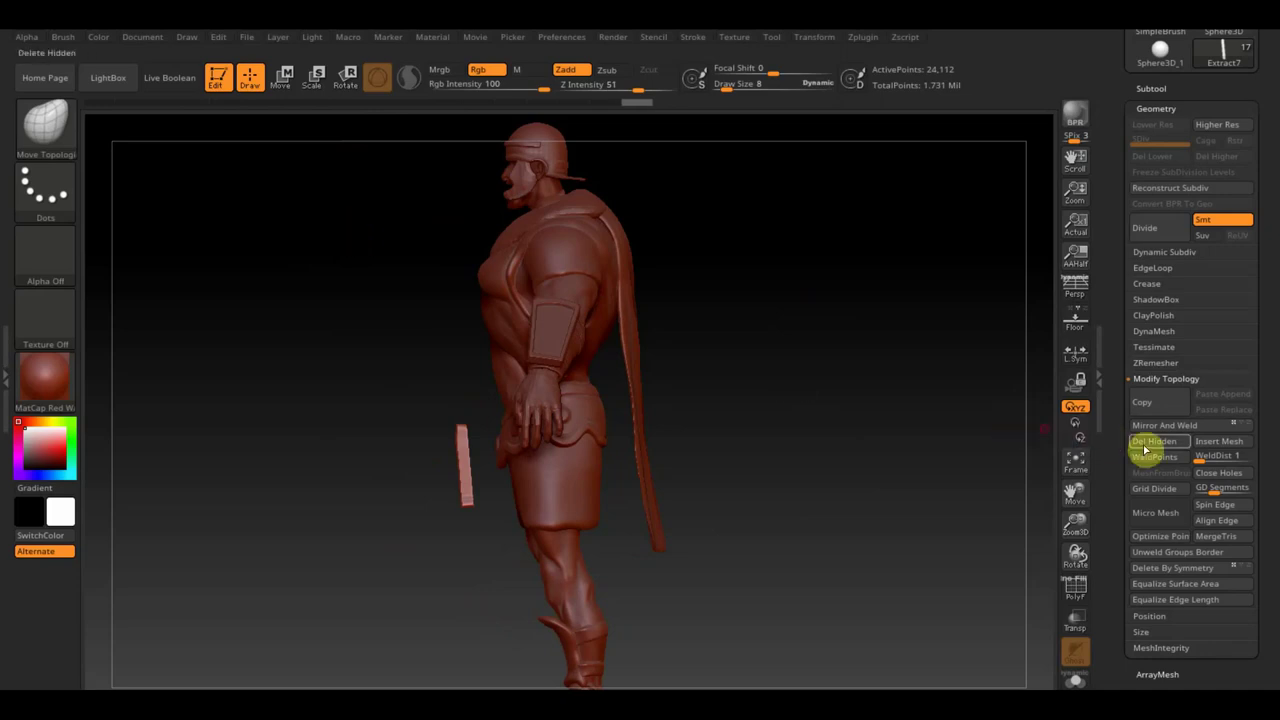
Step: Slide the front strip sideways and tilt it slightly into place on the belt
{"action": "left_click", "coordinate": [280, 78]}
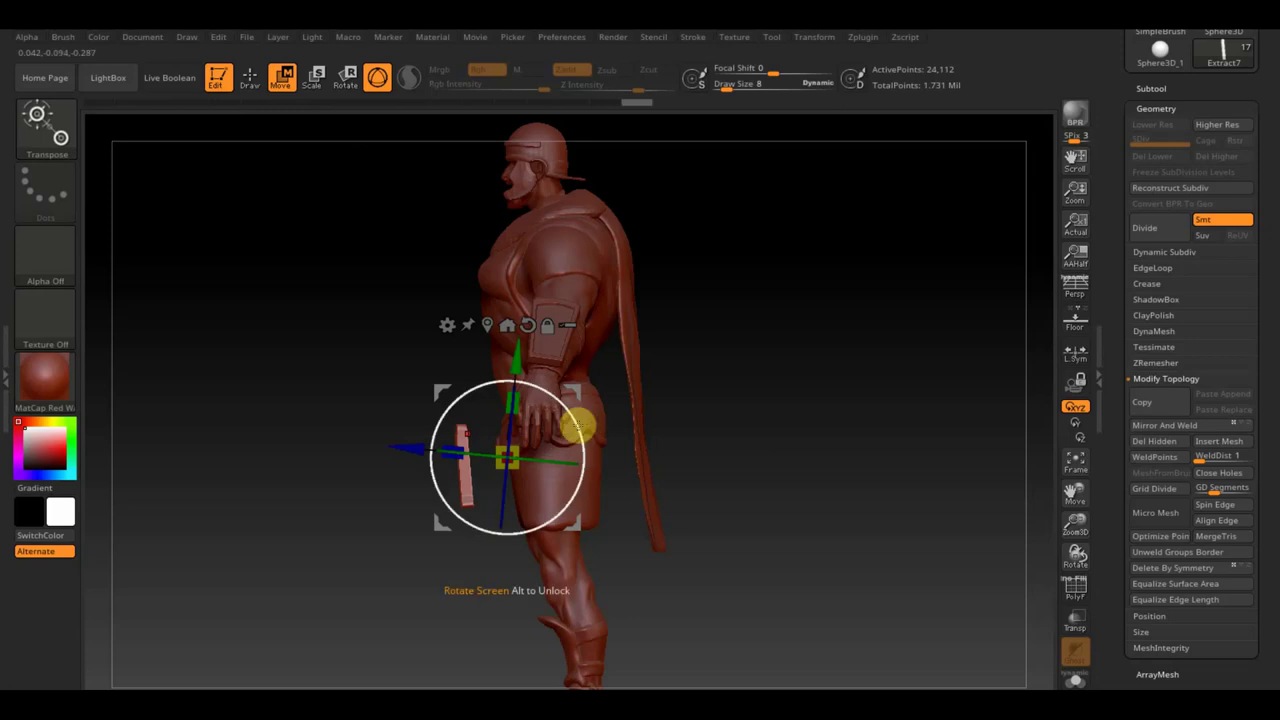
{"action": "left_click_drag", "start_coordinate": [573, 428], "coordinate": [578, 408]}
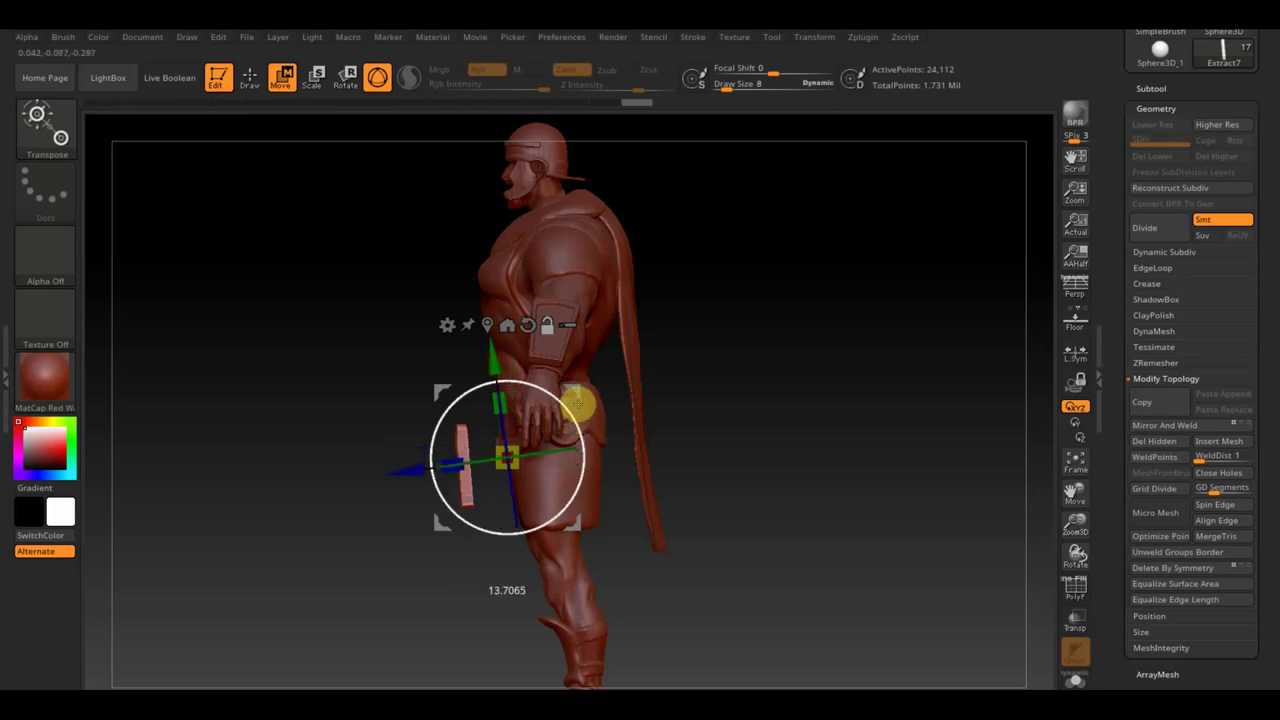
{"action": "left_click_drag", "start_coordinate": [400, 474], "coordinate": [341, 461]}
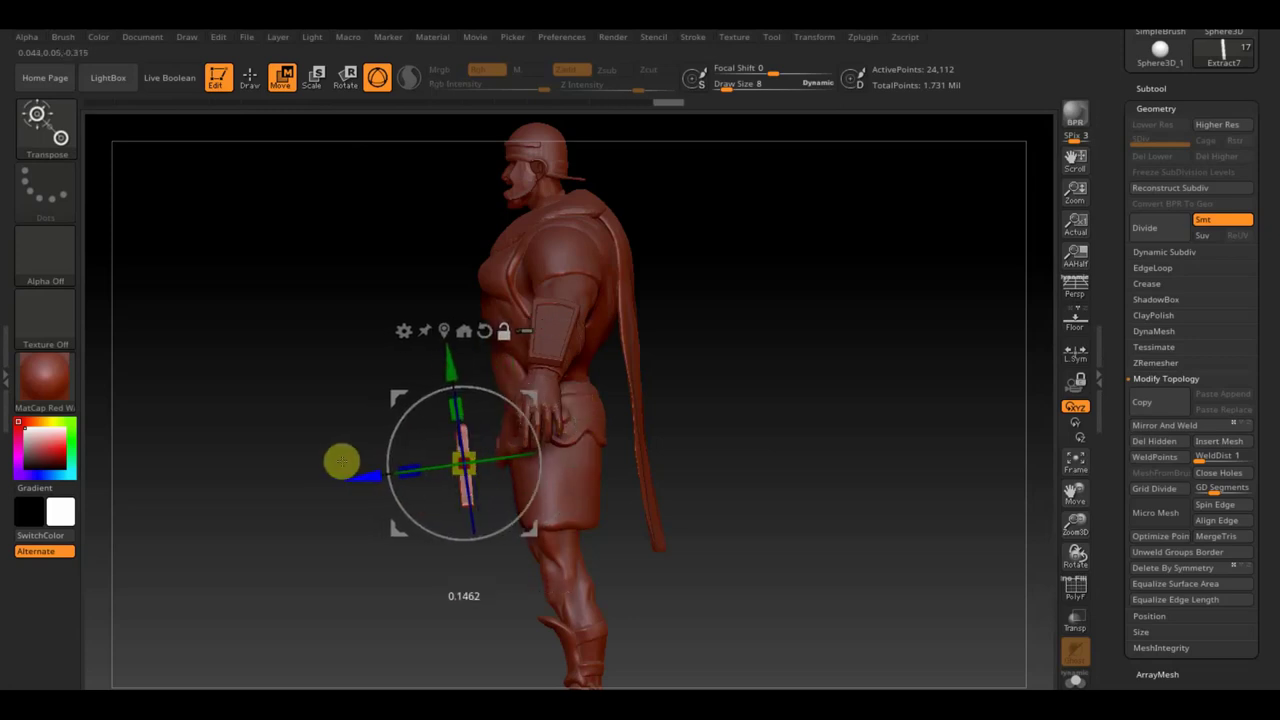
{"action": "left_click_drag", "start_coordinate": [506, 406], "coordinate": [513, 412]}
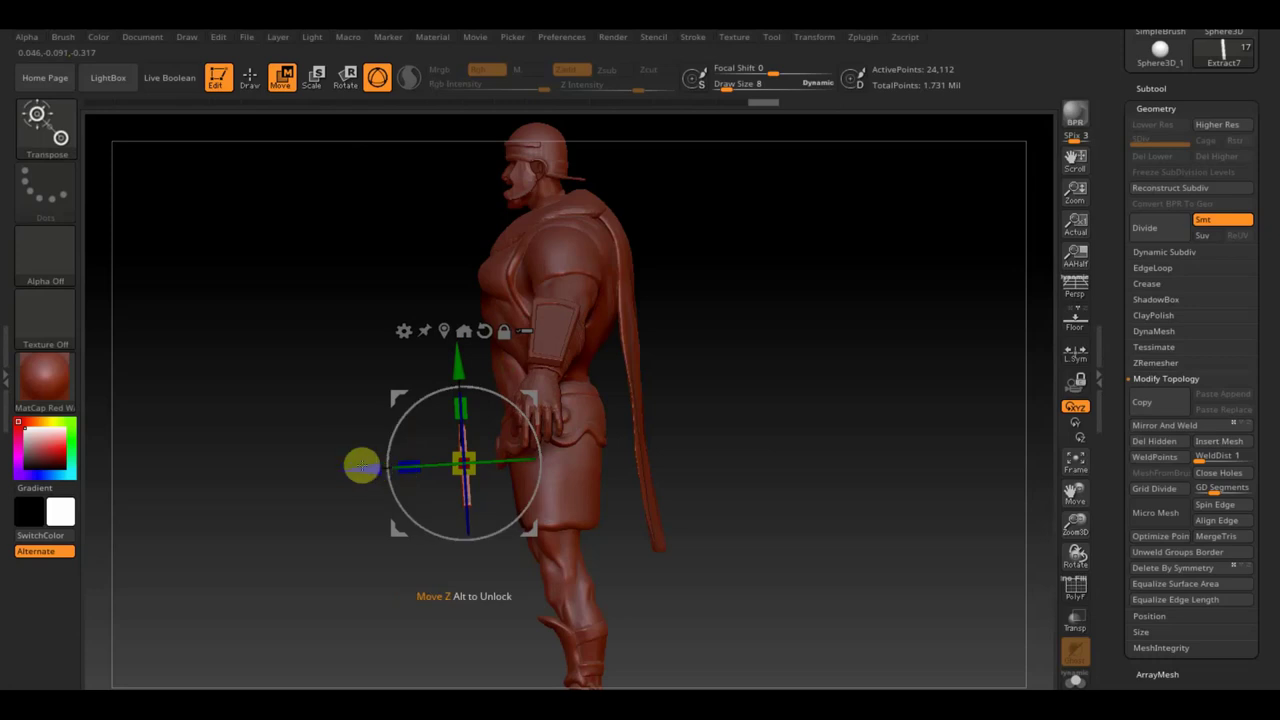
{"action": "left_click_drag", "start_coordinate": [346, 463], "coordinate": [390, 474]}
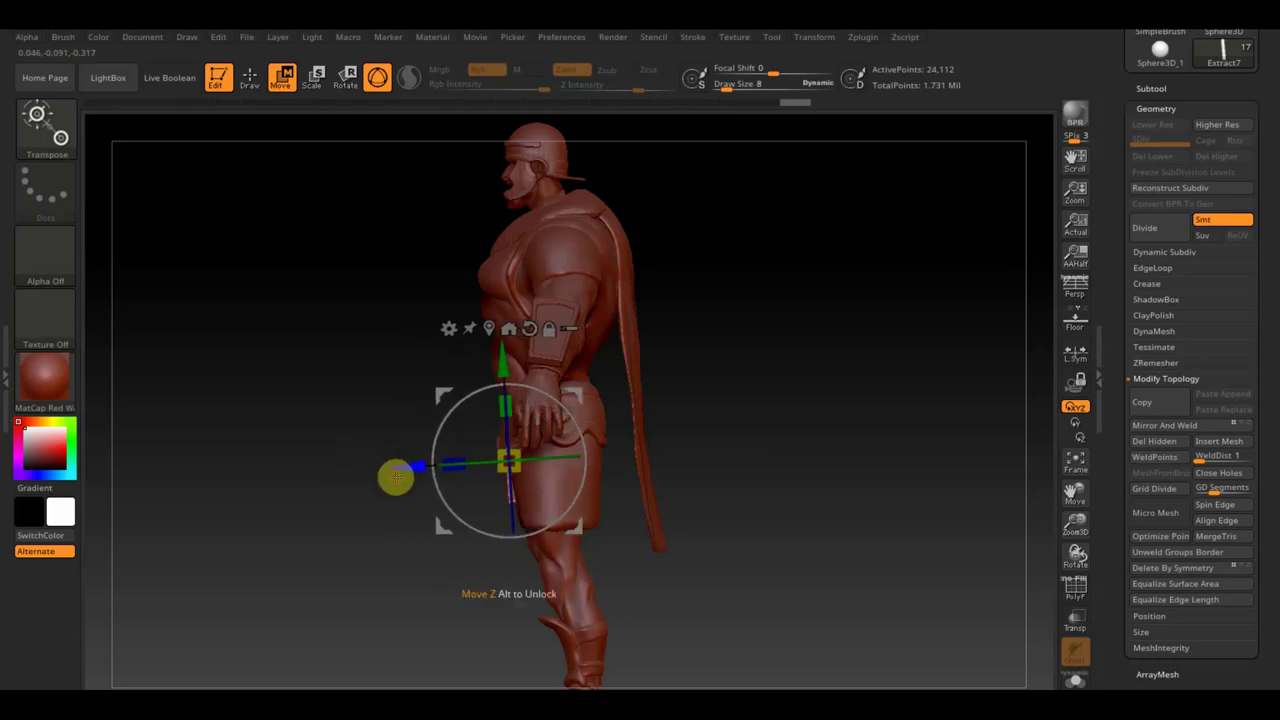
{"action": "left_click_drag", "start_coordinate": [711, 477], "coordinate": [809, 480]}
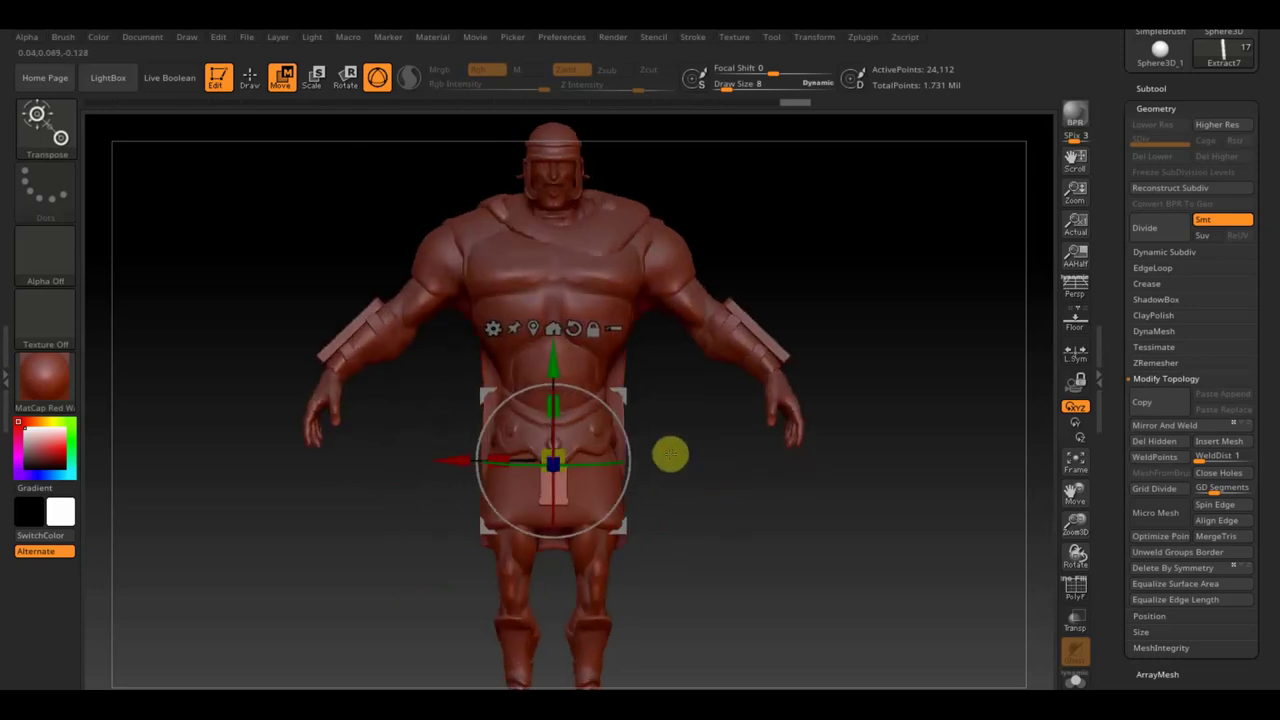
{"action": "left_click_drag", "start_coordinate": [809, 514], "coordinate": [829, 600], "text": "alt"}
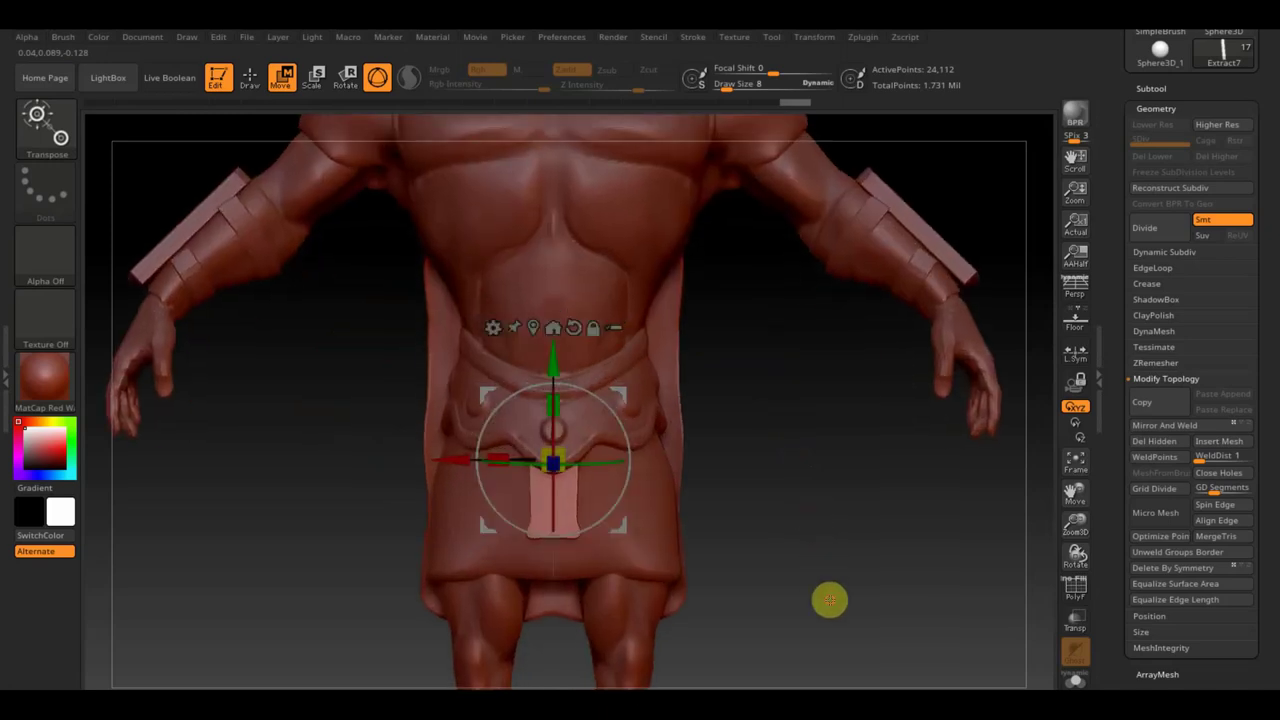
Step: Trim both lower edges with TrimCurve and apply Mirror And Weld for a symmetrical point
{"action": "left_click", "coordinate": [251, 80]}
{"action": "key", "text": "ctrl+shift"}
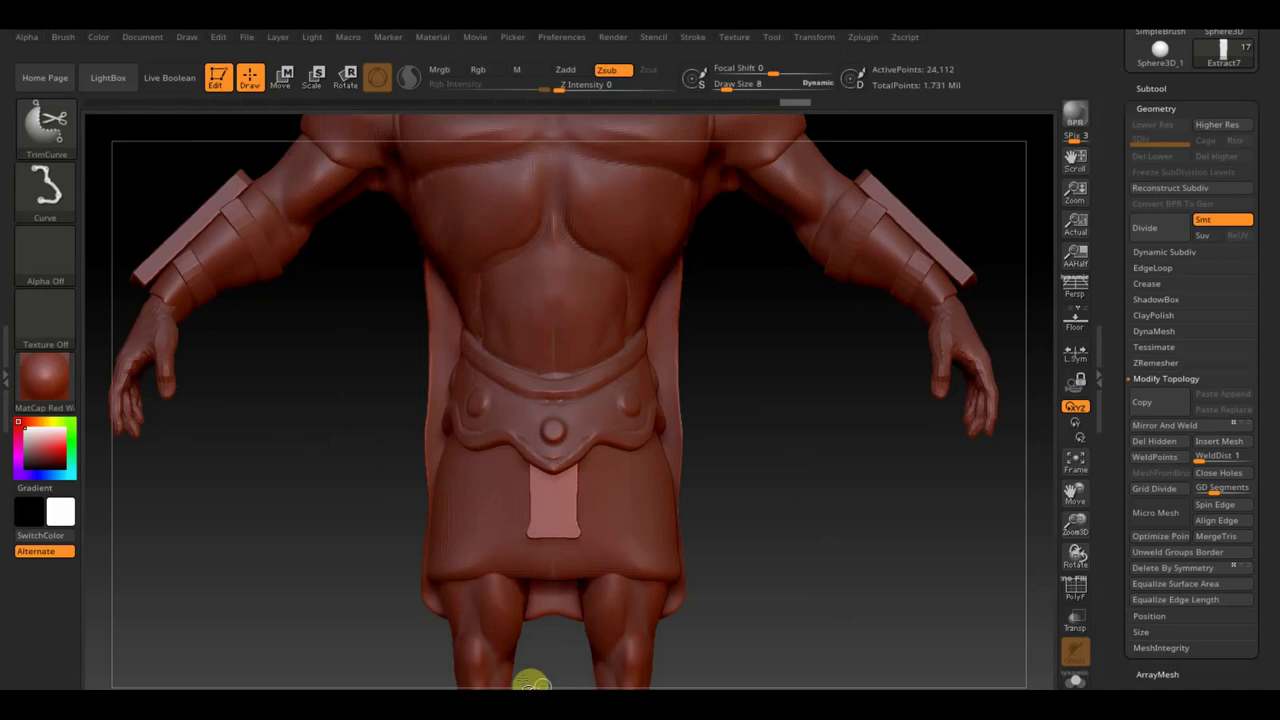
{"action": "left_click_drag", "start_coordinate": [522, 684], "coordinate": [537, 343], "text": "ctrl+shift"}
{"action": "left_click_drag", "start_coordinate": [575, 640], "coordinate": [504, 410], "text": "ctrl+shift"}
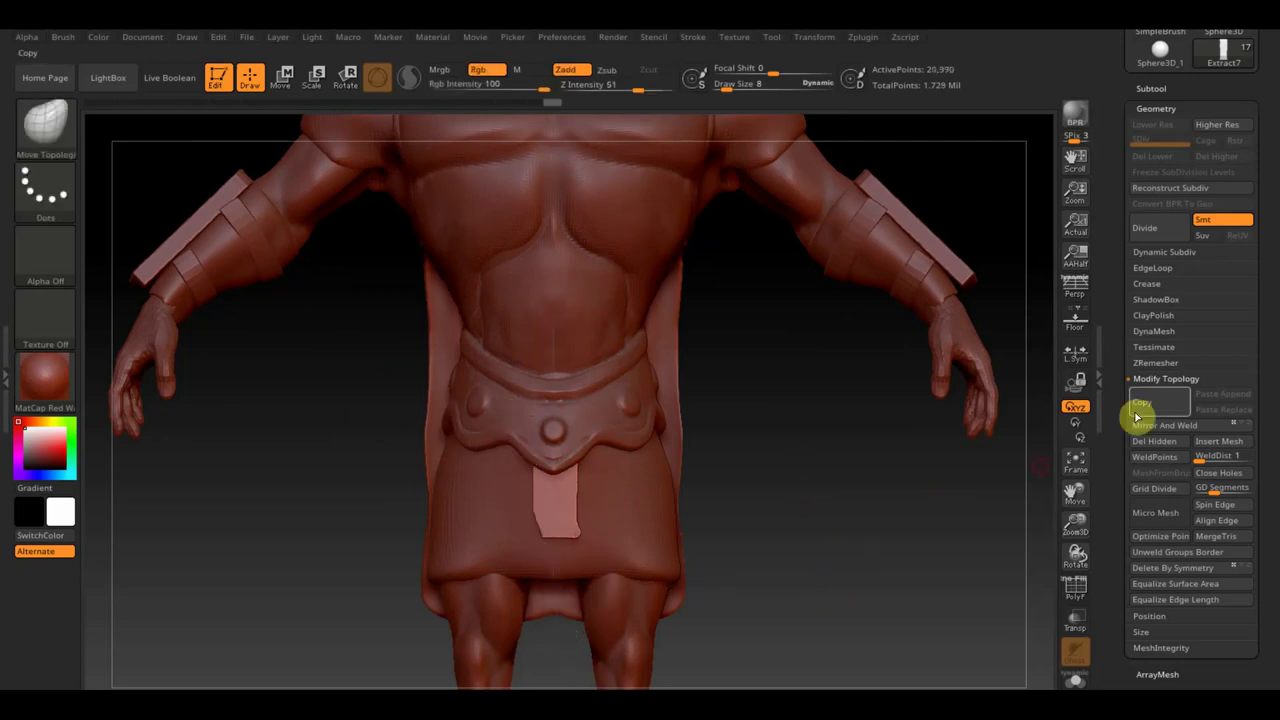
{"action": "left_click", "coordinate": [1160, 425]}
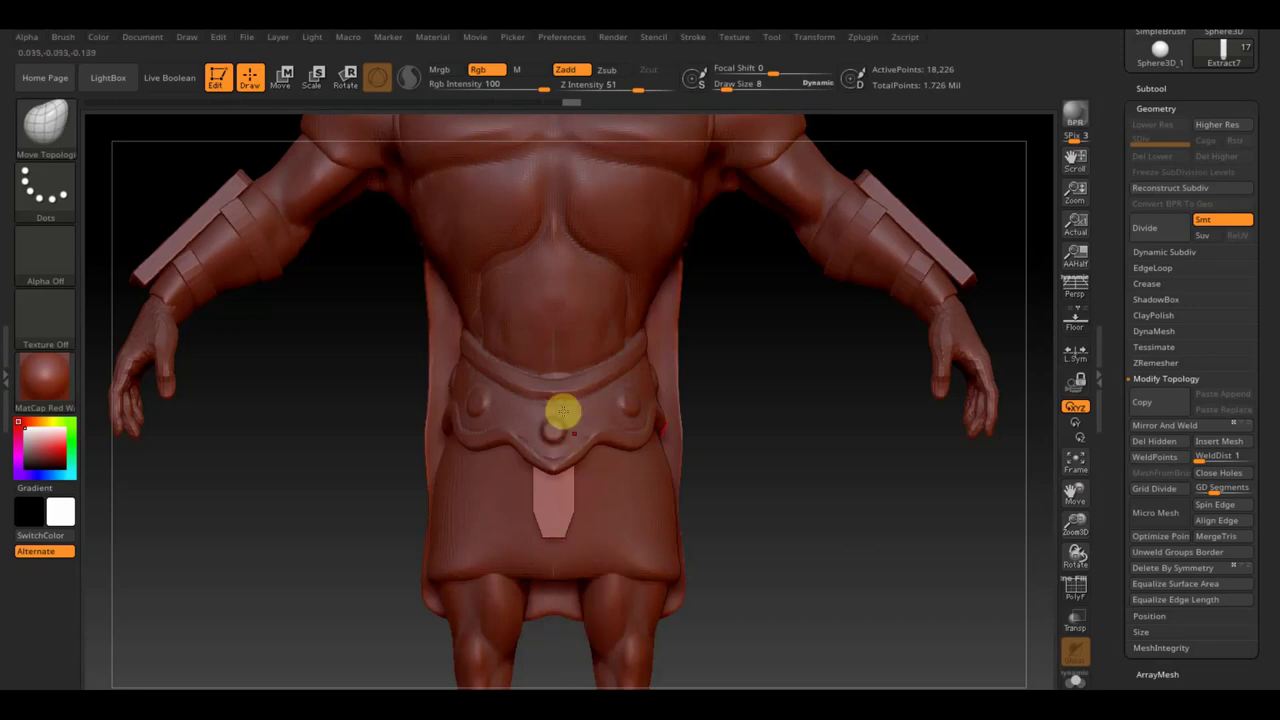
{"action": "mouse_move", "coordinate": [786, 508]}
{"action": "left_mouse_down"}
{"action": "mouse_move", "coordinate": [714, 527]}
{"action": "mouse_move", "coordinate": [814, 551]}
{"action": "left_mouse_up"}
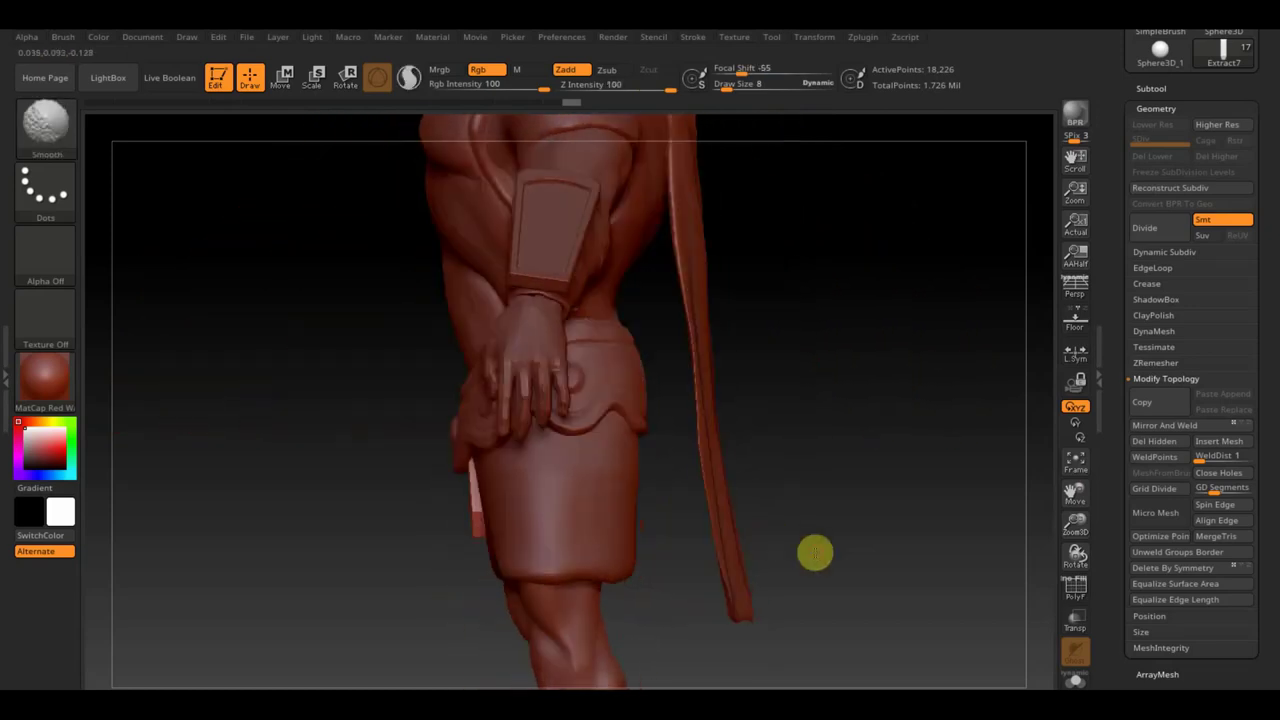
Step: Push the tapered strip slightly in depth with the Move gizmo
{"action": "left_click", "coordinate": [281, 77]}
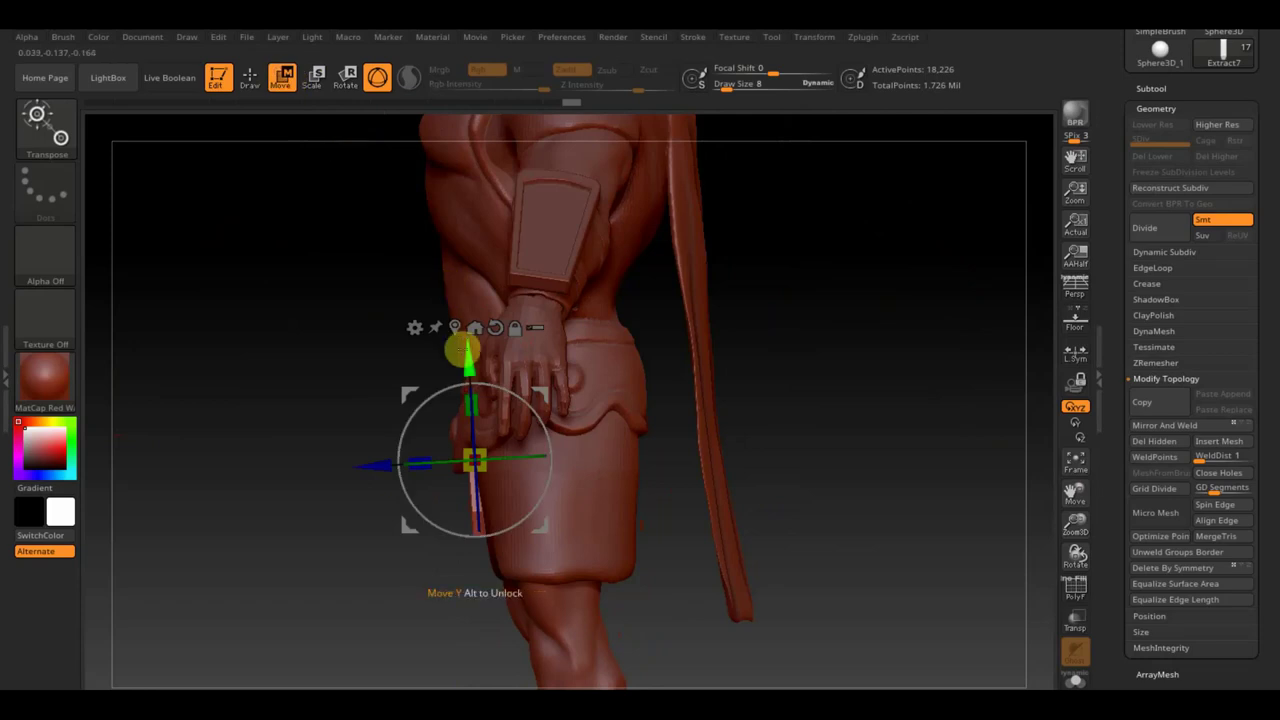
{"action": "left_click_drag", "start_coordinate": [466, 350], "coordinate": [466, 371], "text": "alt"}
{"action": "left_click_drag", "start_coordinate": [363, 491], "coordinate": [360, 492]}
{"action": "left_click_drag", "start_coordinate": [270, 491], "coordinate": [729, 520]}
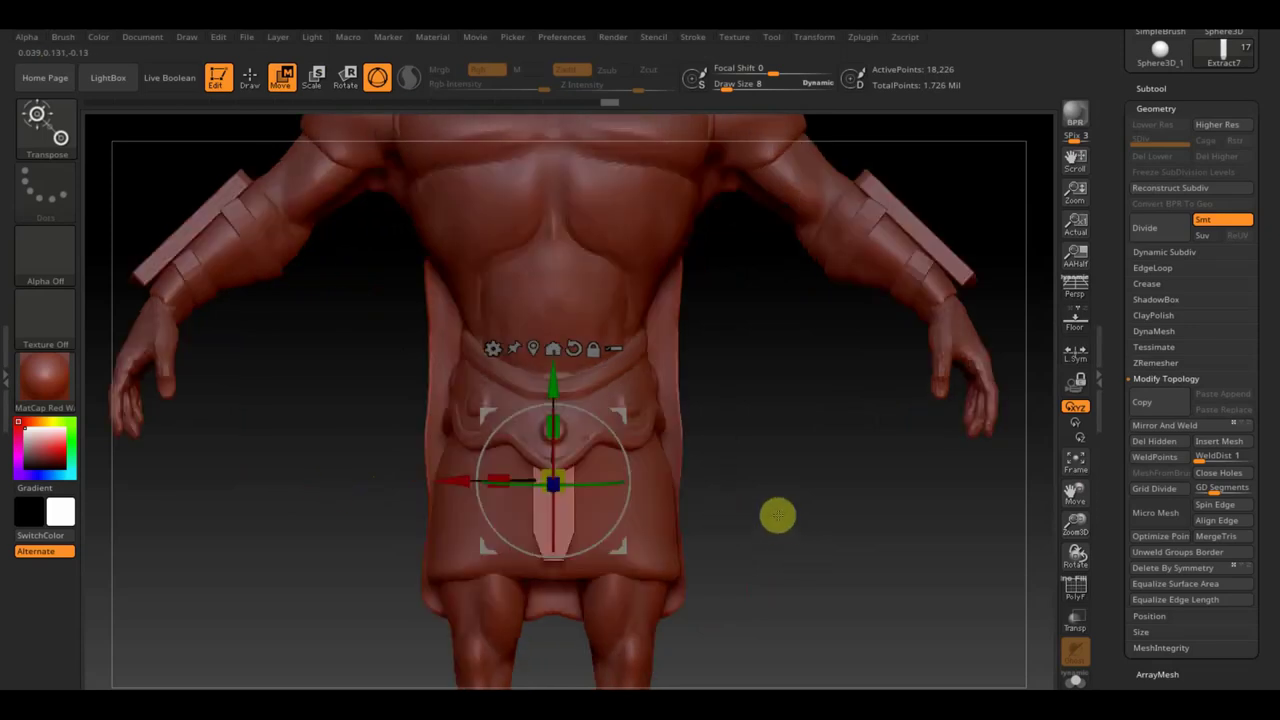
{"action": "left_click_drag", "start_coordinate": [669, 523], "coordinate": [754, 523]}
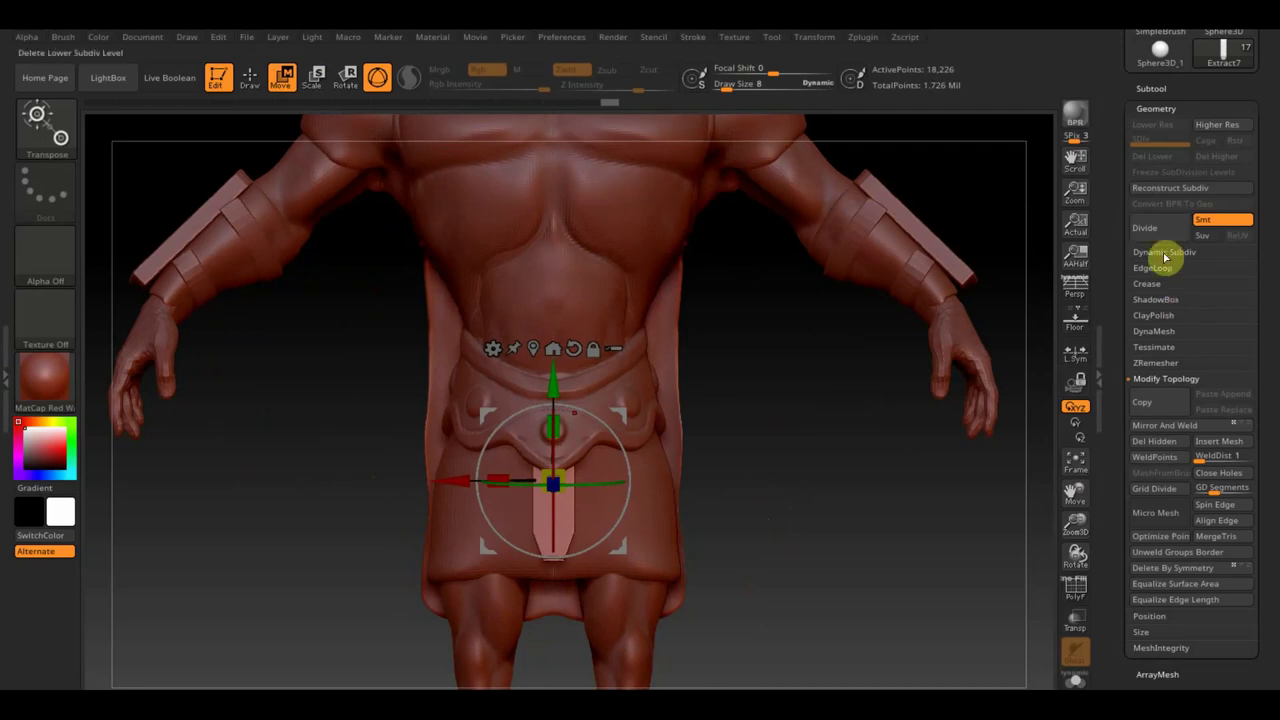
Step: Duplicate the front strip as Extract8_1 and slide and rotate it leftward
{"action": "left_click", "coordinate": [1155, 88]}
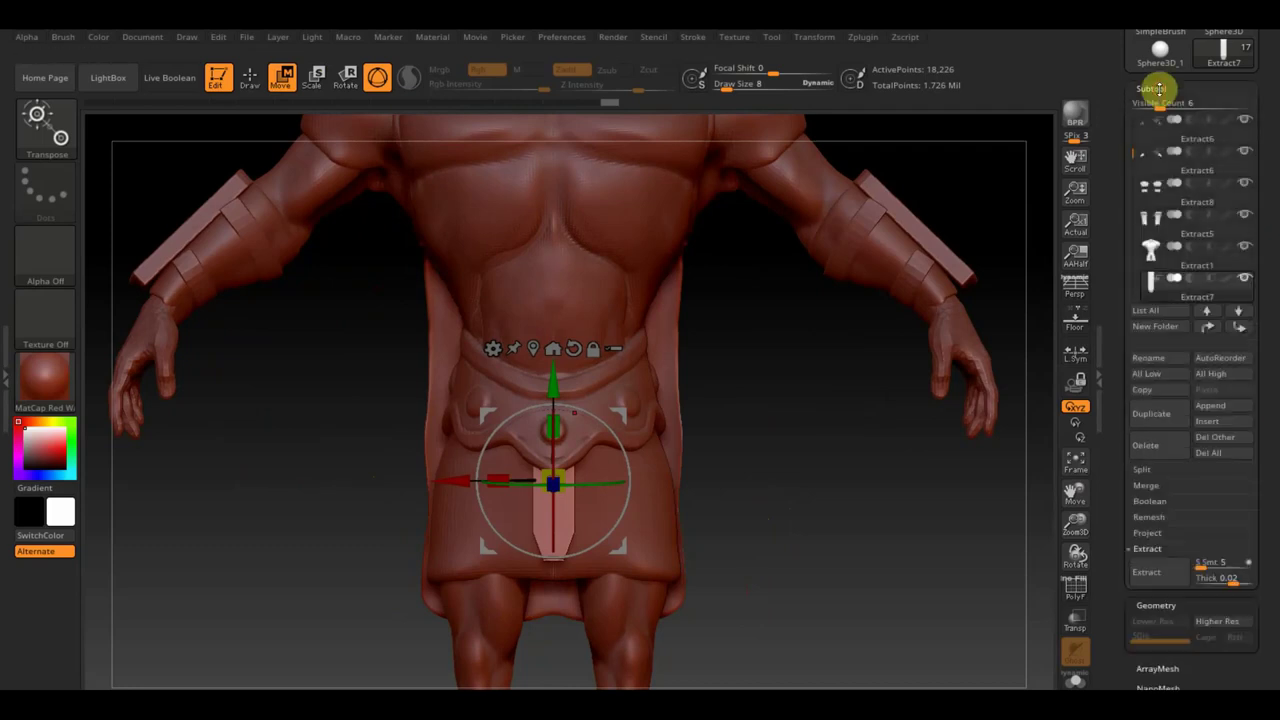
{"action": "left_click", "coordinate": [1155, 417]}
{"action": "left_click_drag", "start_coordinate": [603, 486], "coordinate": [606, 487]}
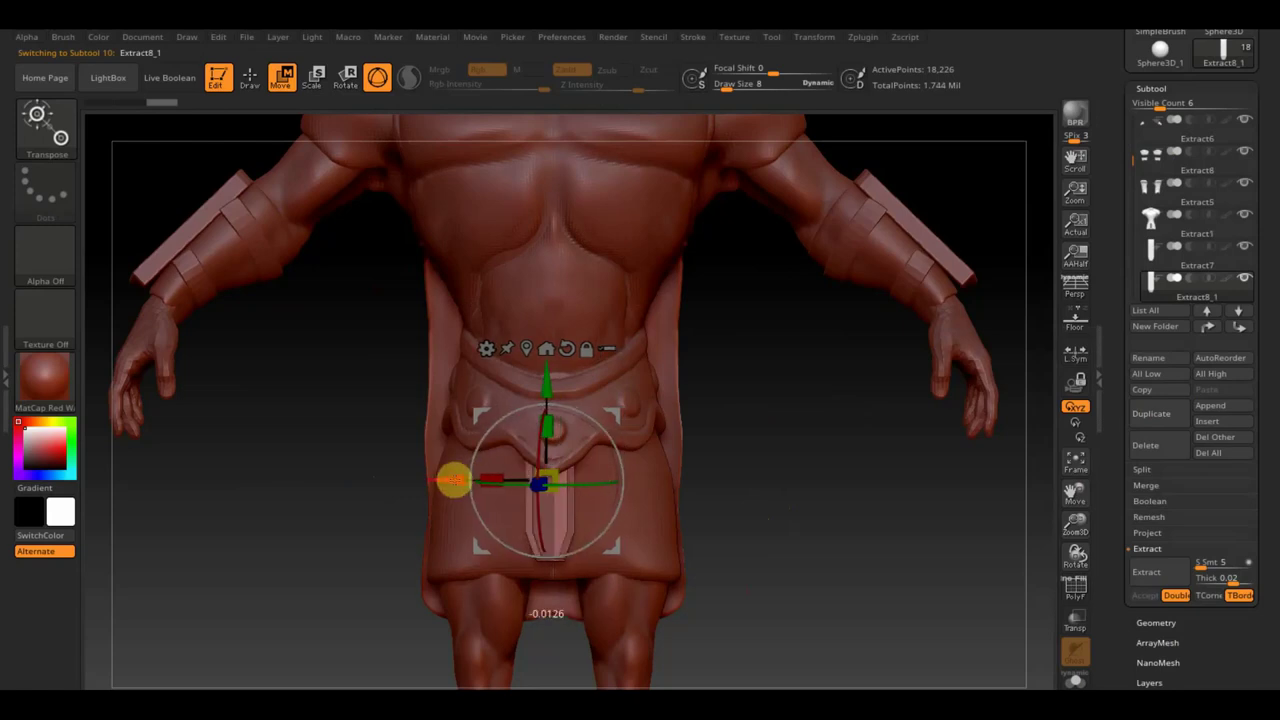
{"action": "left_click_drag", "start_coordinate": [597, 488], "coordinate": [400, 474]}
{"action": "left_click_drag", "start_coordinate": [486, 477], "coordinate": [530, 487]}
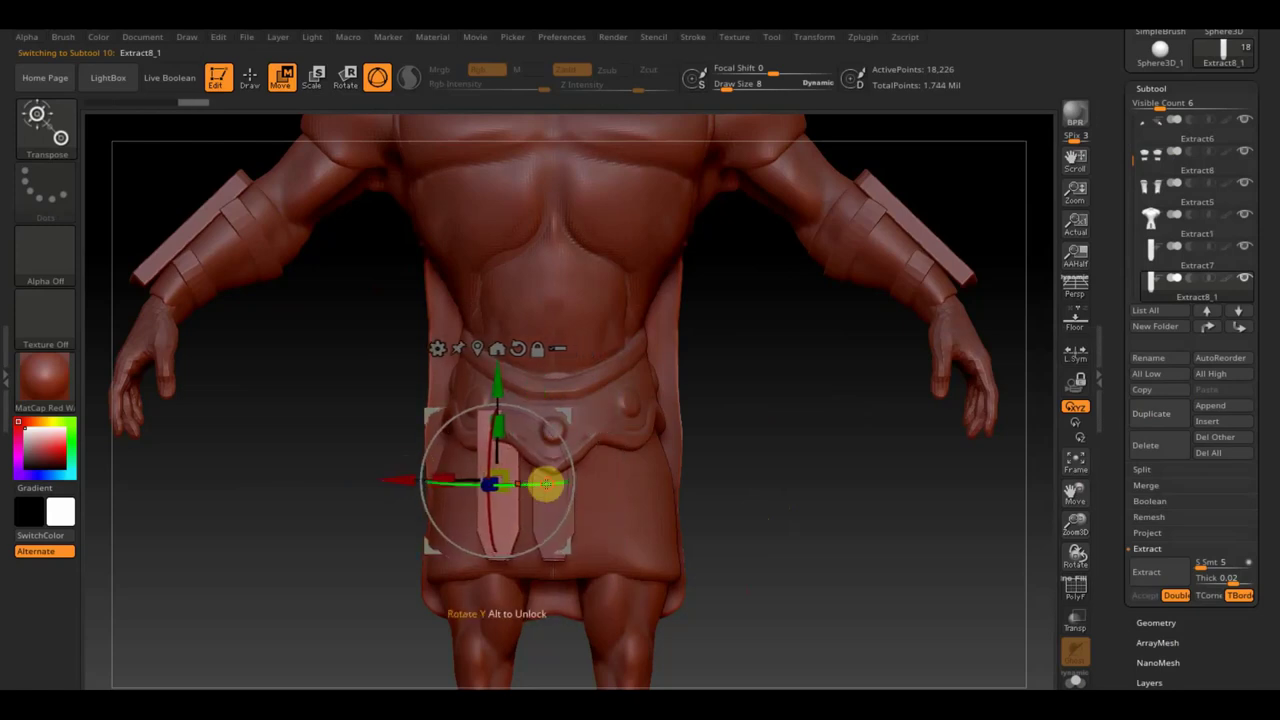
{"action": "left_click_drag", "start_coordinate": [557, 420], "coordinate": [548, 422]}
Step: Undo an accidental extra copy and shrink the side strip slightly
{"action": "left_click_drag", "start_coordinate": [721, 487], "coordinate": [603, 466]}
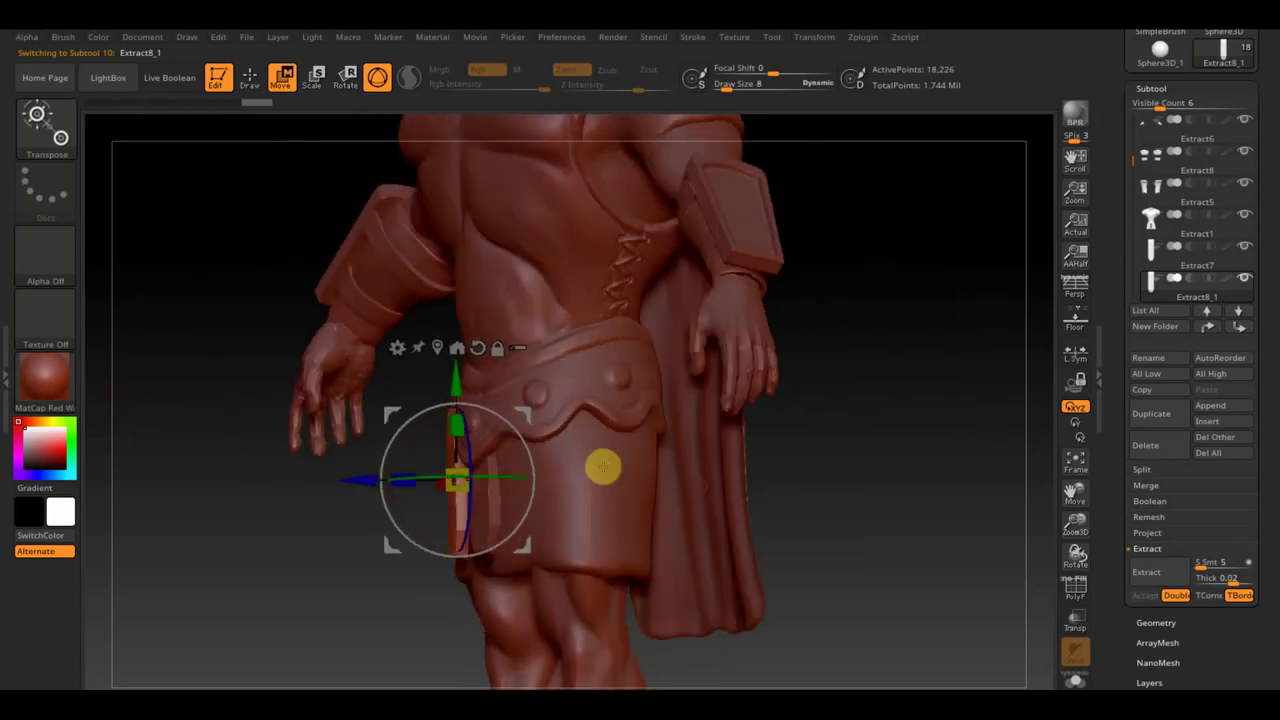
{"action": "mouse_move", "coordinate": [523, 429]}
{"action": "left_mouse_down"}
{"action": "mouse_move", "coordinate": [528, 414]}
{"action": "mouse_move", "coordinate": [532, 430]}
{"action": "left_mouse_up"}
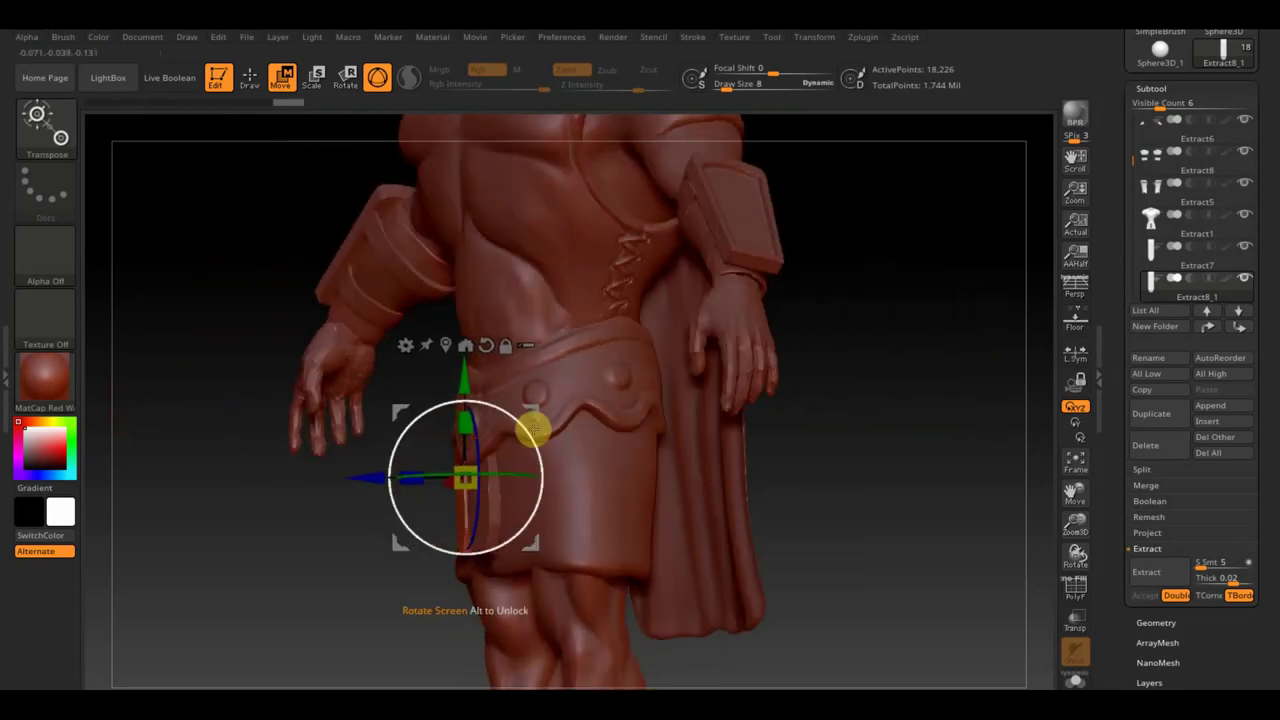
{"action": "left_click_drag", "start_coordinate": [714, 491], "coordinate": [871, 500]}
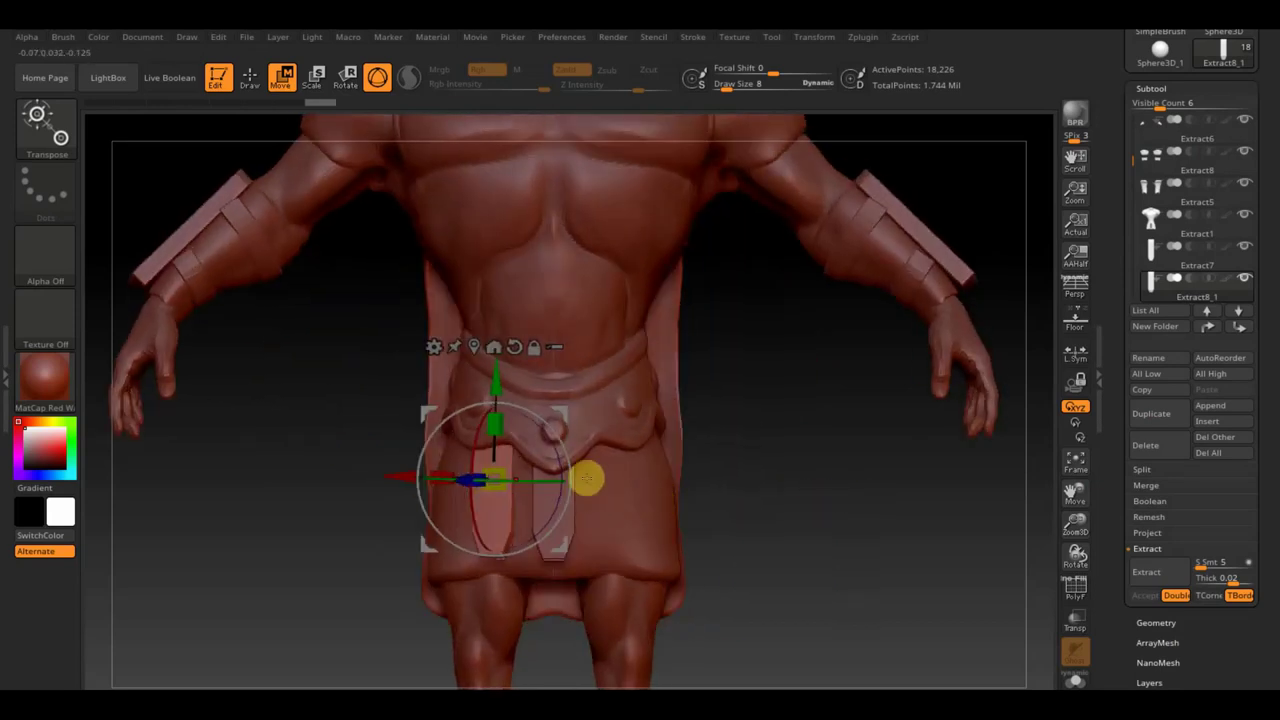
{"action": "left_click_drag", "start_coordinate": [396, 476], "coordinate": [340, 466], "text": "ctrl"}
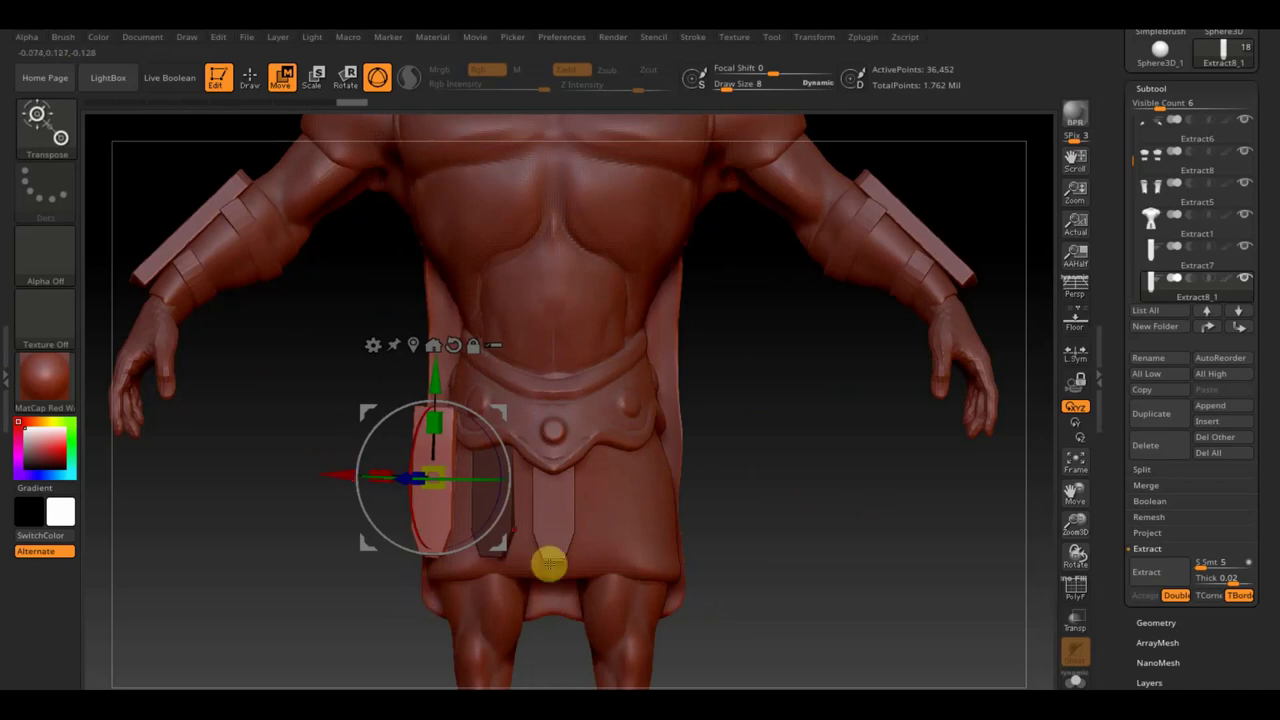
{"action": "key", "text": "ctrl+z"}
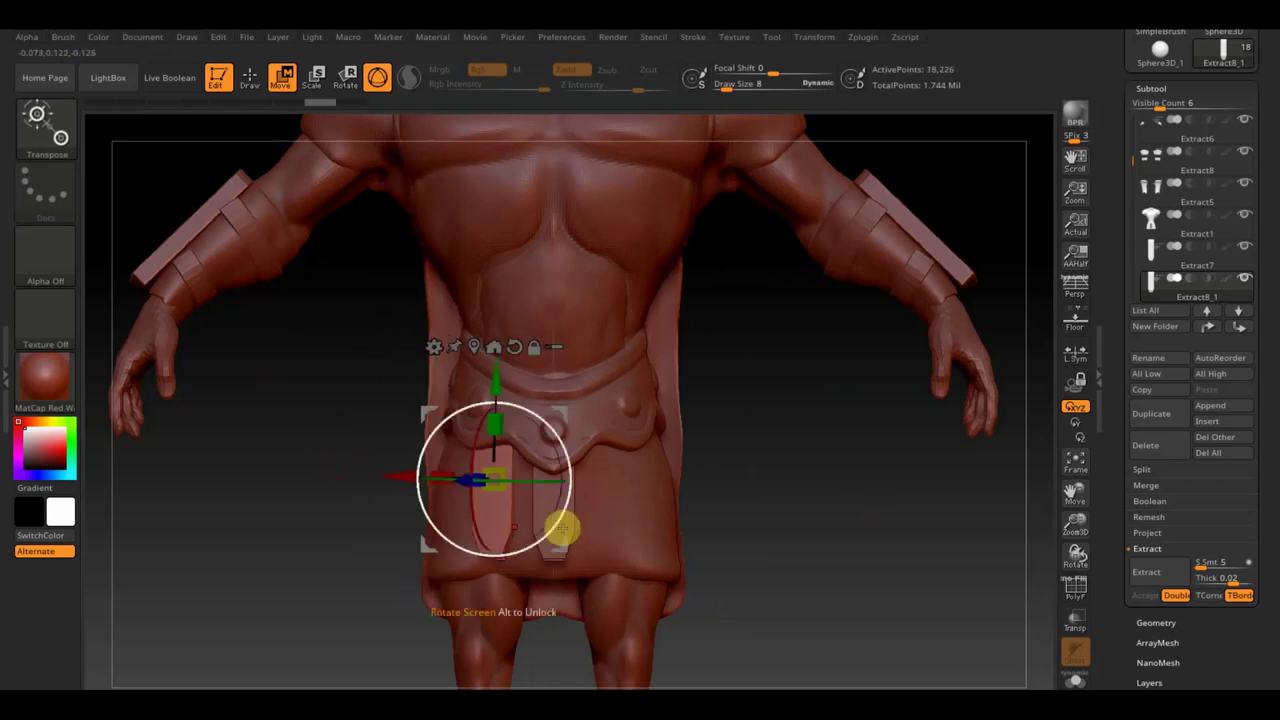
{"action": "mouse_move", "coordinate": [560, 414]}
{"action": "left_mouse_down"}
{"action": "mouse_move", "coordinate": [527, 483]}
{"action": "mouse_move", "coordinate": [551, 416]}
{"action": "left_mouse_up"}
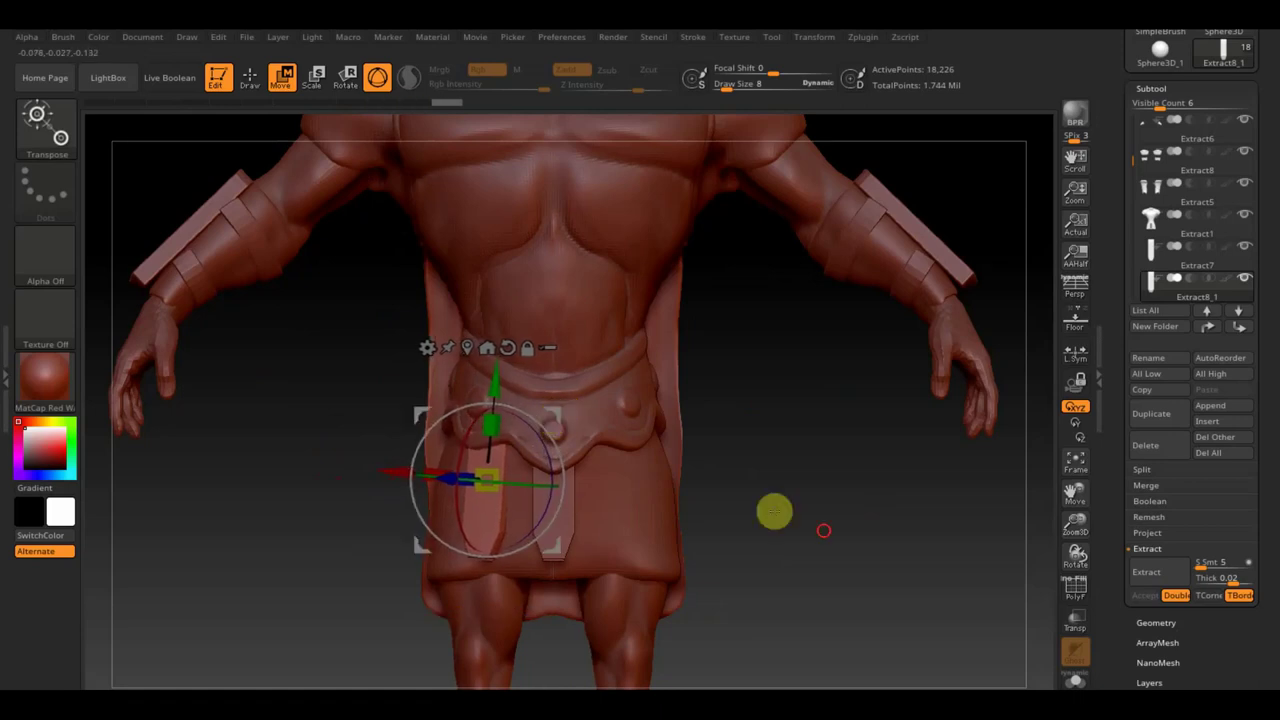
Step: Raise the side strip onto the left hip and tilt it upright
{"action": "left_click_drag", "start_coordinate": [835, 531], "coordinate": [856, 531]}
{"action": "left_click_drag", "start_coordinate": [594, 414], "coordinate": [580, 408]}
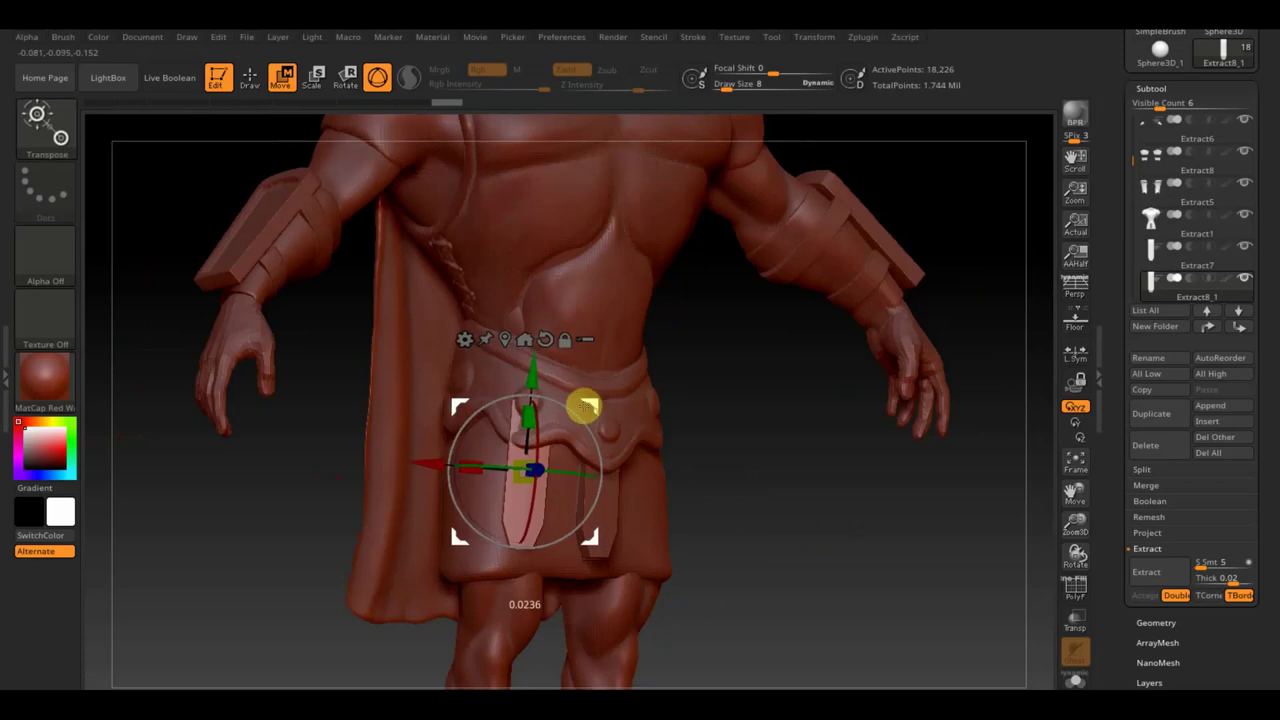
{"action": "left_click_drag", "start_coordinate": [578, 475], "coordinate": [568, 477]}
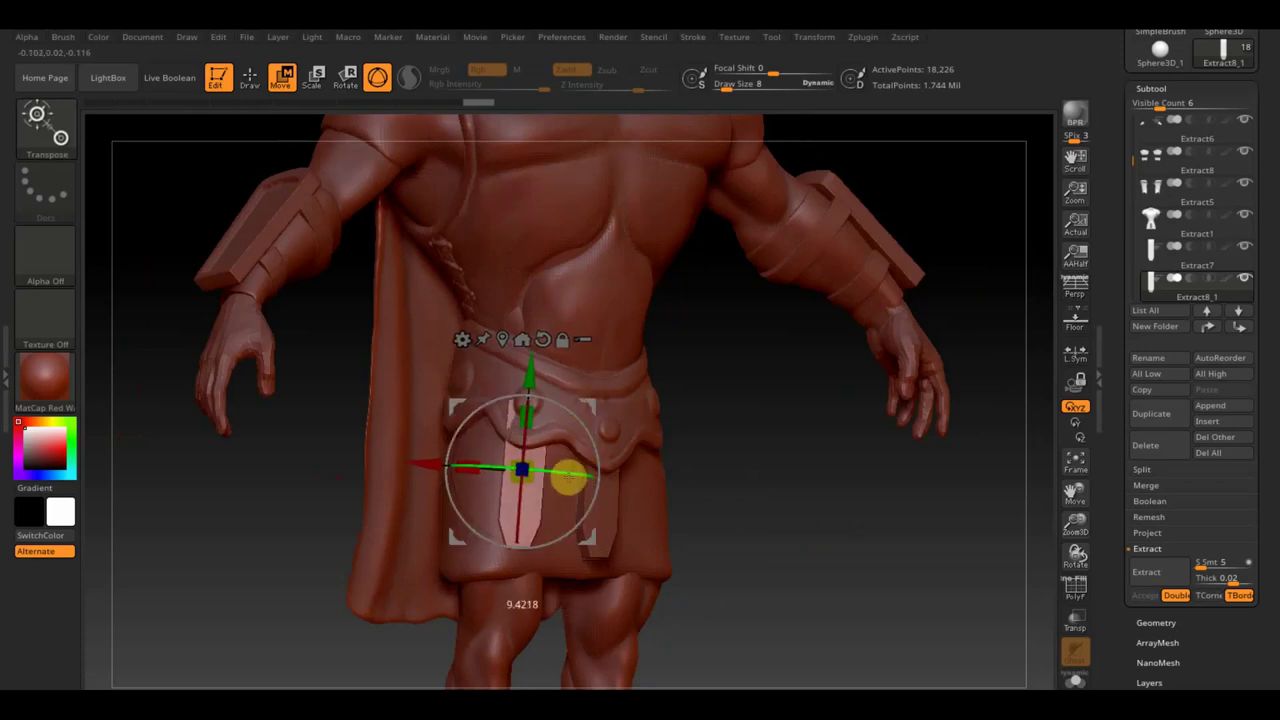
{"action": "left_click_drag", "start_coordinate": [750, 528], "coordinate": [646, 486]}
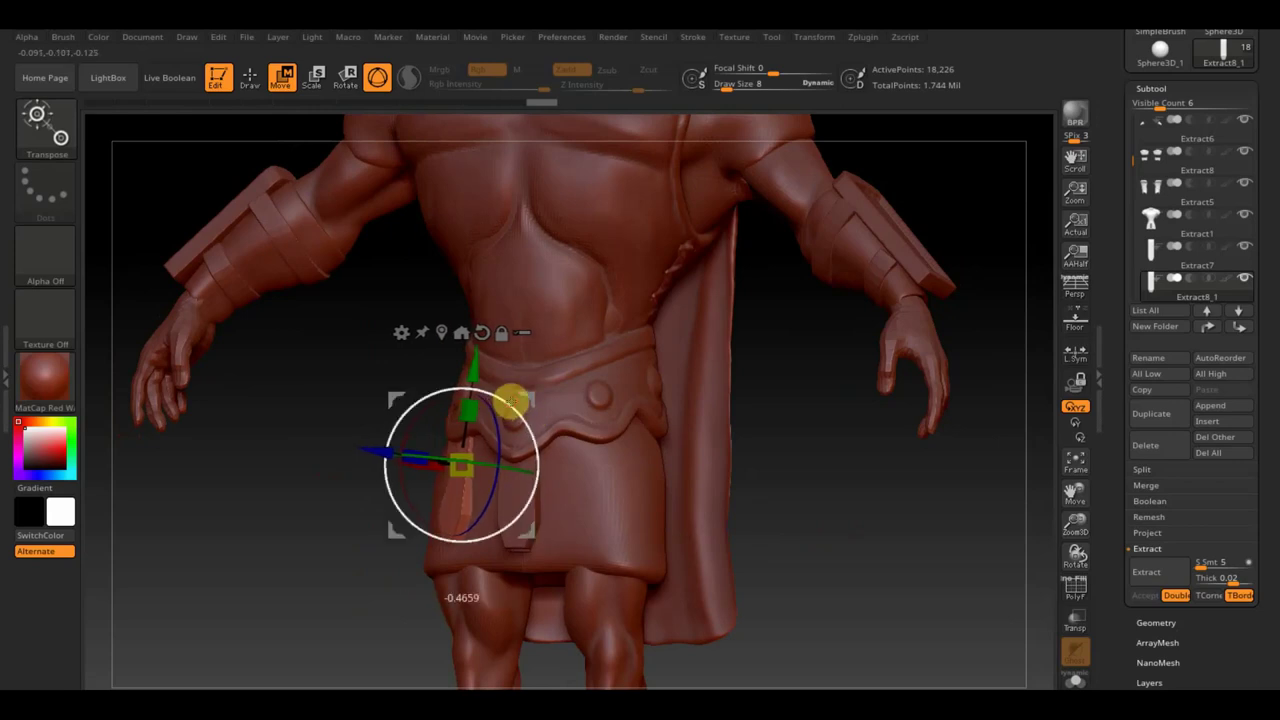
{"action": "key", "text": "y"}
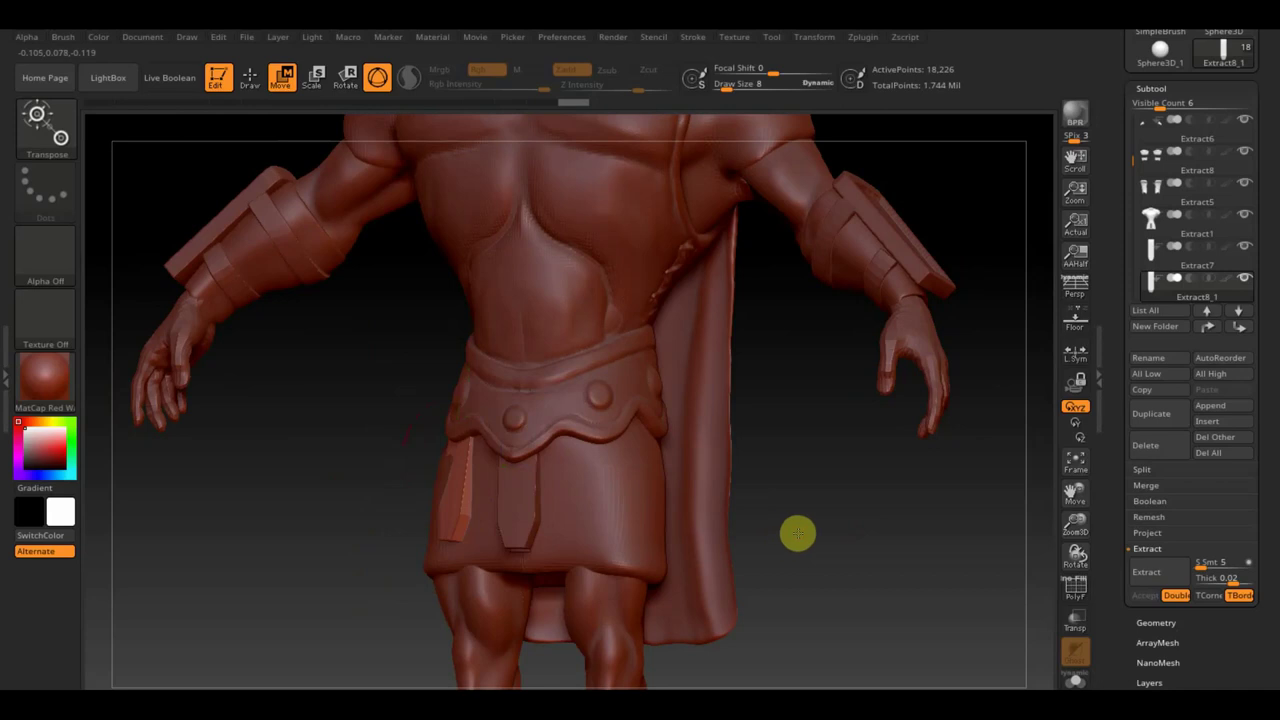
{"action": "key", "text": "y"}
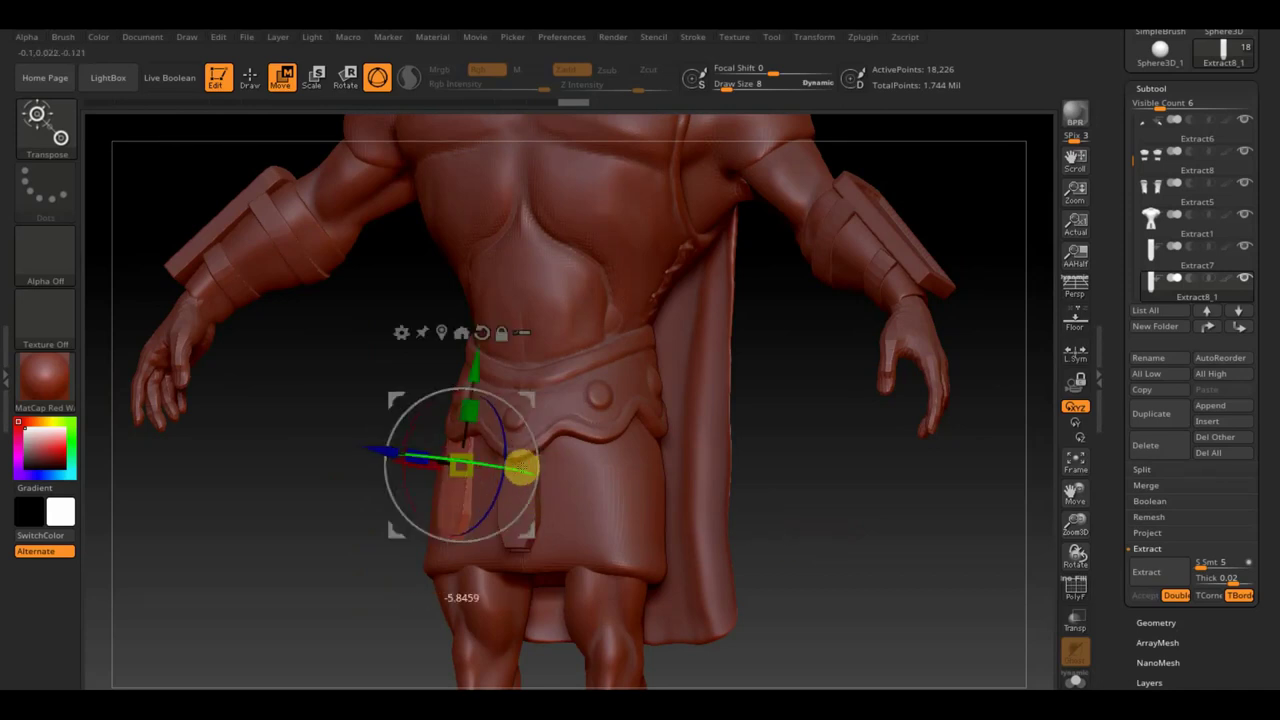
{"action": "left_click_drag", "start_coordinate": [521, 468], "coordinate": [871, 551]}
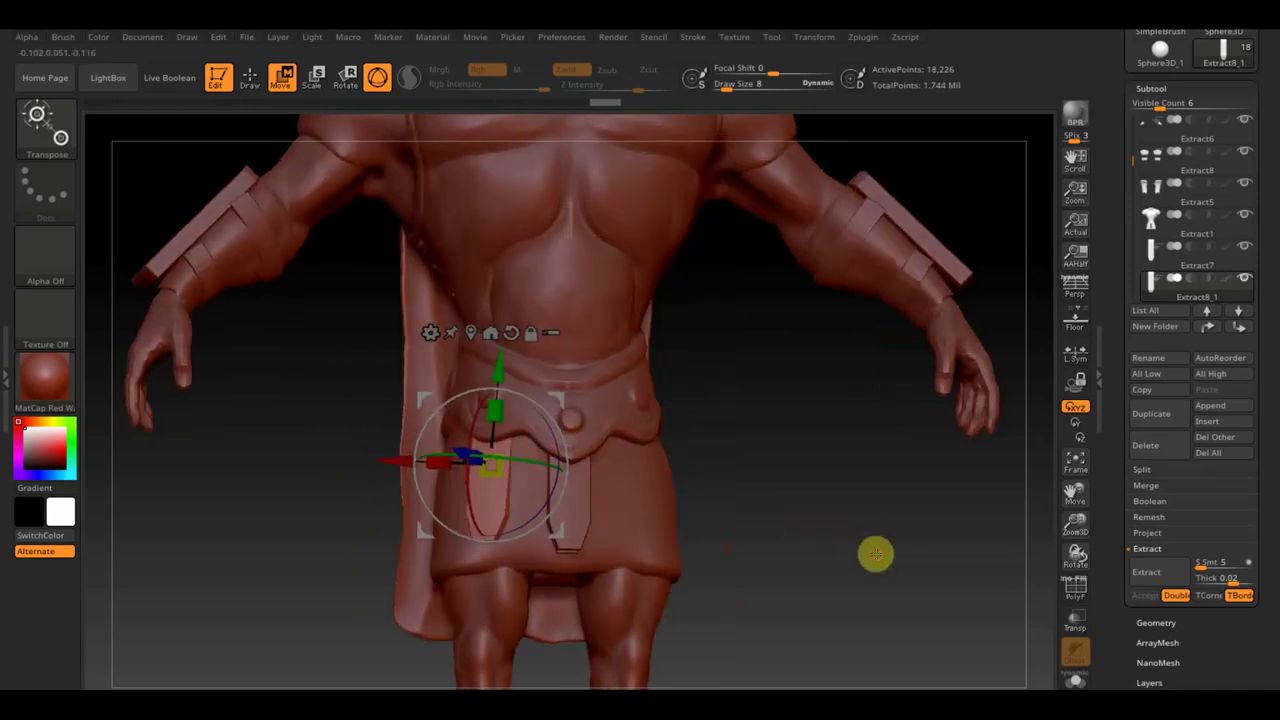
Step: Mirror Extract8_1 in Geometry to add a matching strip on the right hip
{"action": "left_click", "coordinate": [1156, 623]}
{"action": "left_click", "coordinate": [1192, 474]}
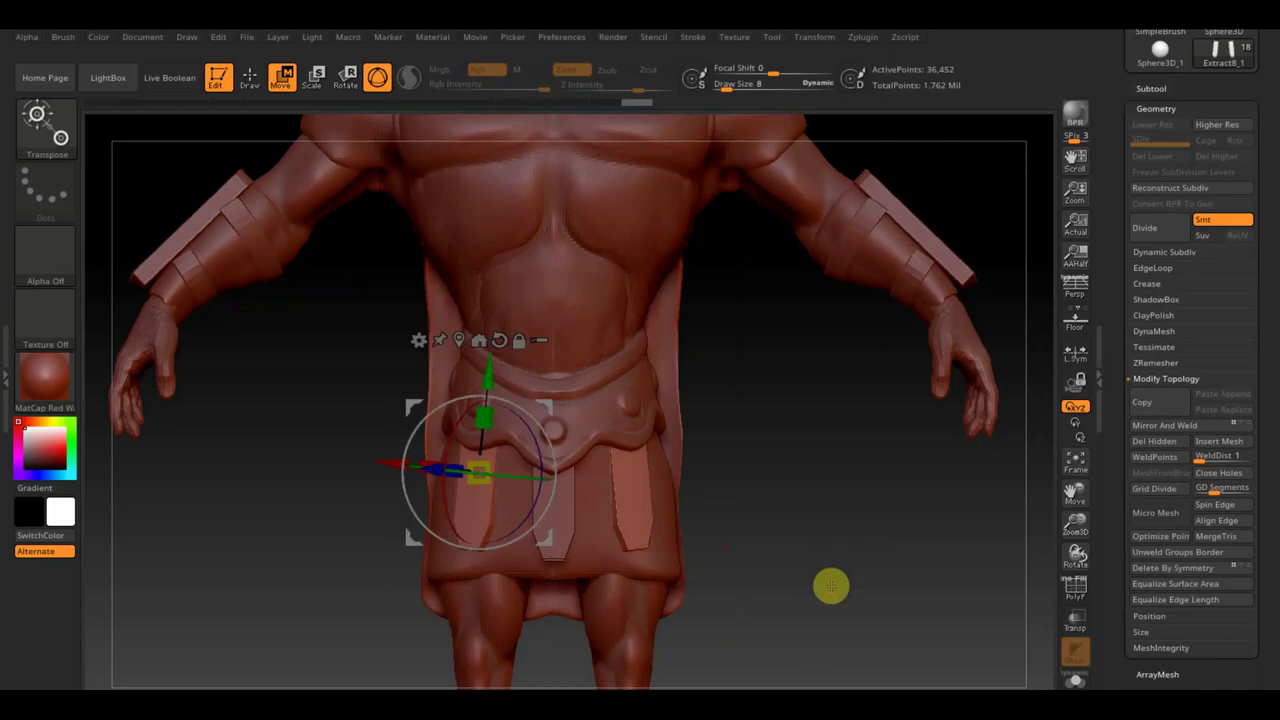
{"action": "key", "text": "f"}
{"action": "left_click", "coordinate": [249, 77]}
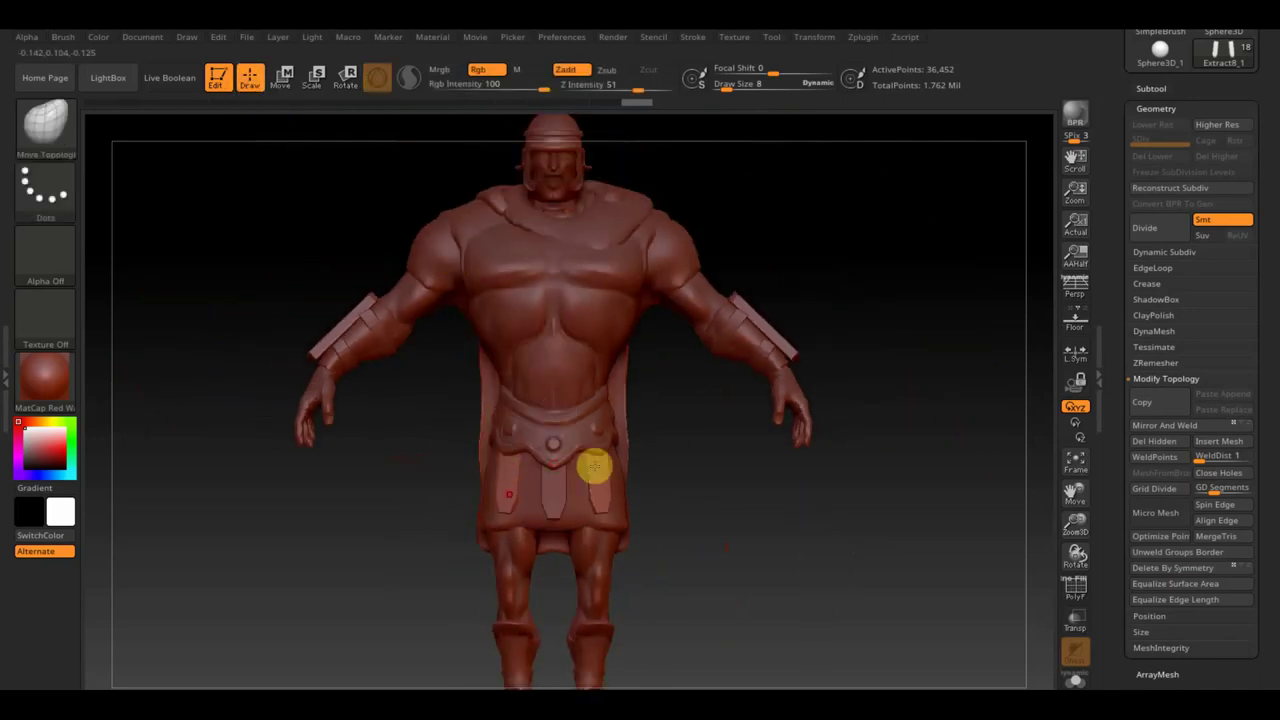
{"action": "mouse_move", "coordinate": [764, 557]}
{"action": "left_mouse_down"}
{"action": "mouse_move", "coordinate": [826, 560]}
{"action": "mouse_move", "coordinate": [771, 546]}
{"action": "left_mouse_up"}
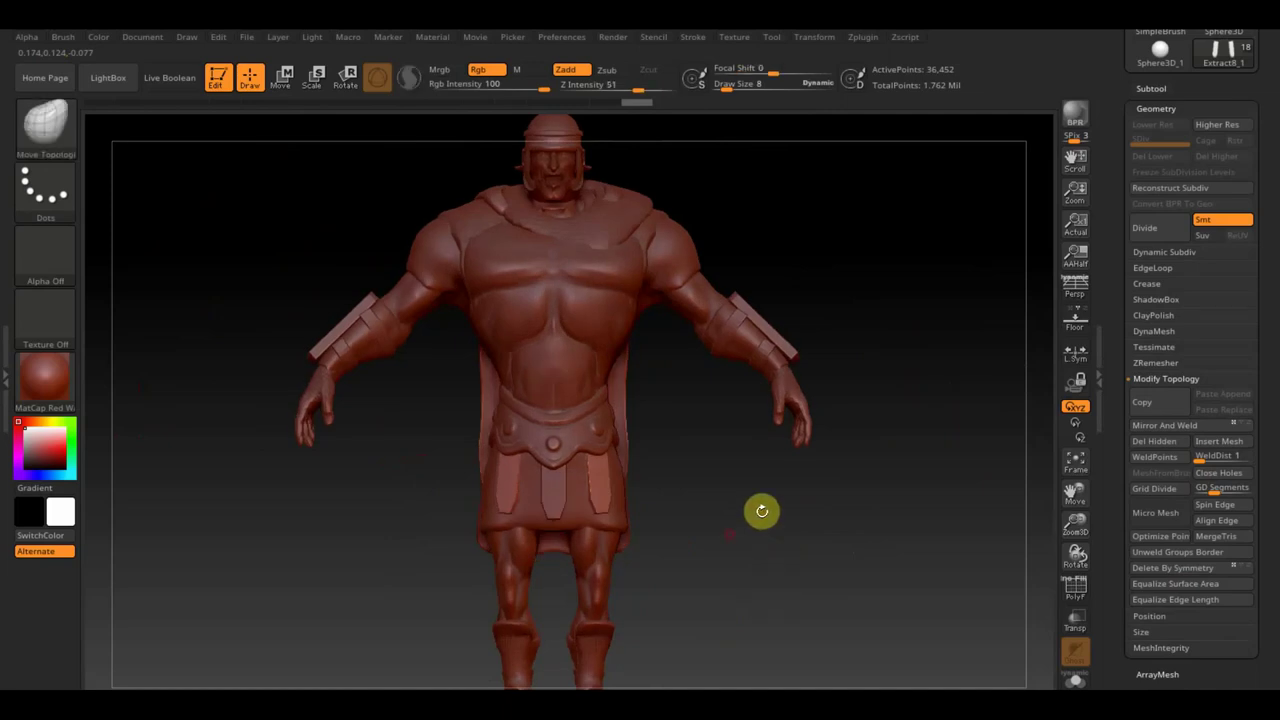
{"action": "mouse_move", "coordinate": [655, 282]}
{"action": "left_mouse_down"}
{"action": "mouse_move", "coordinate": [700, 431]}
{"action": "mouse_move", "coordinate": [681, 404]}
{"action": "left_mouse_up"}
Step: Select the Extract4 shoulder piece and show all subtool thumbnails
{"action": "left_click", "coordinate": [638, 298], "text": "alt"}
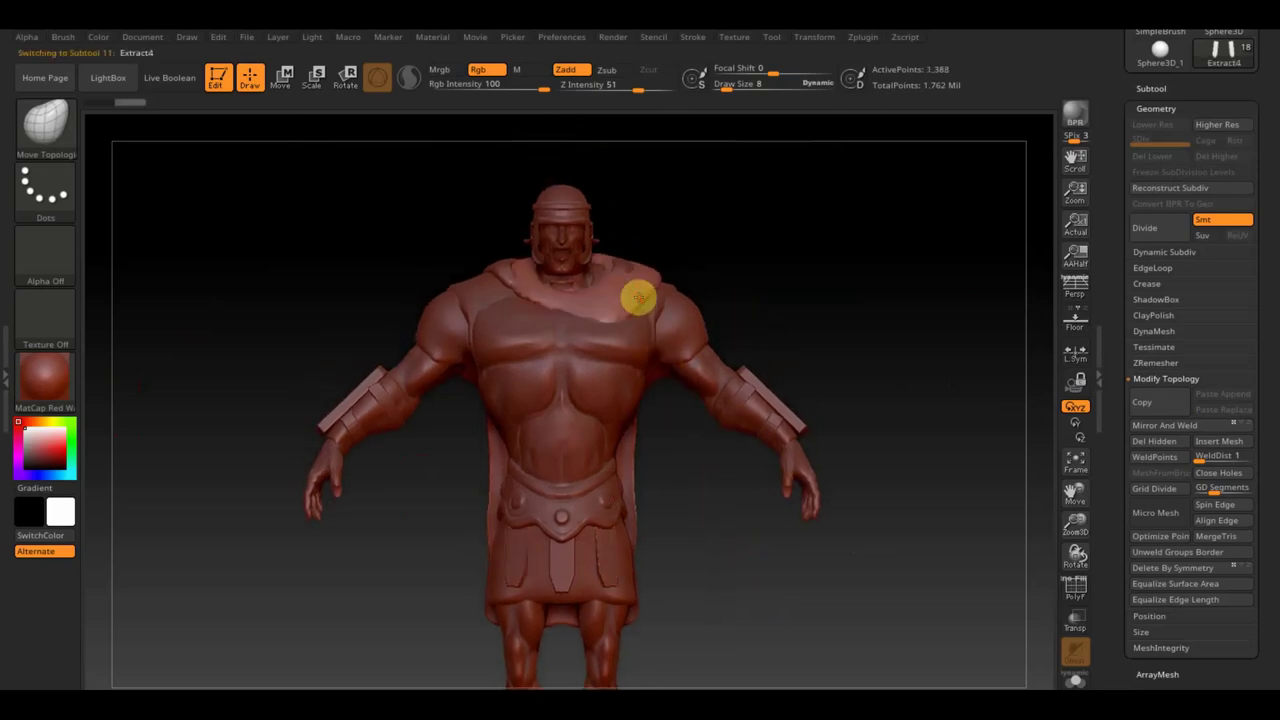
{"action": "left_click", "coordinate": [1152, 88]}
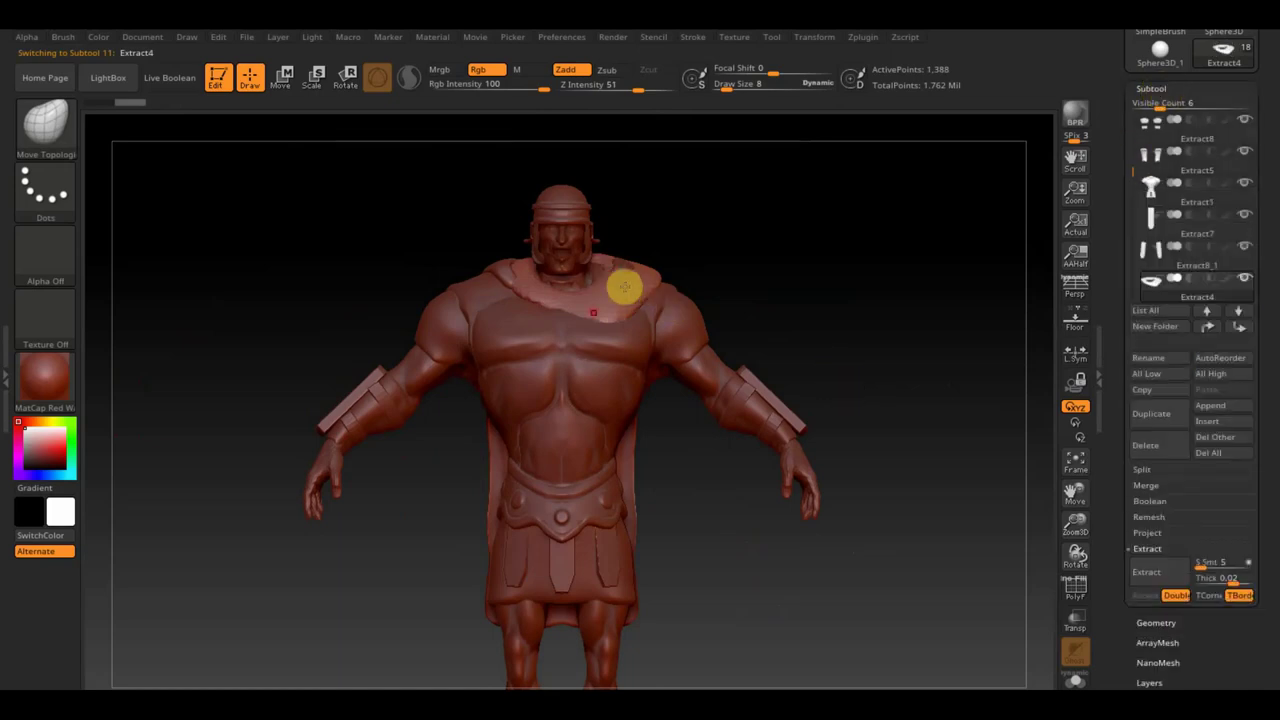
{"action": "key", "text": "n"}
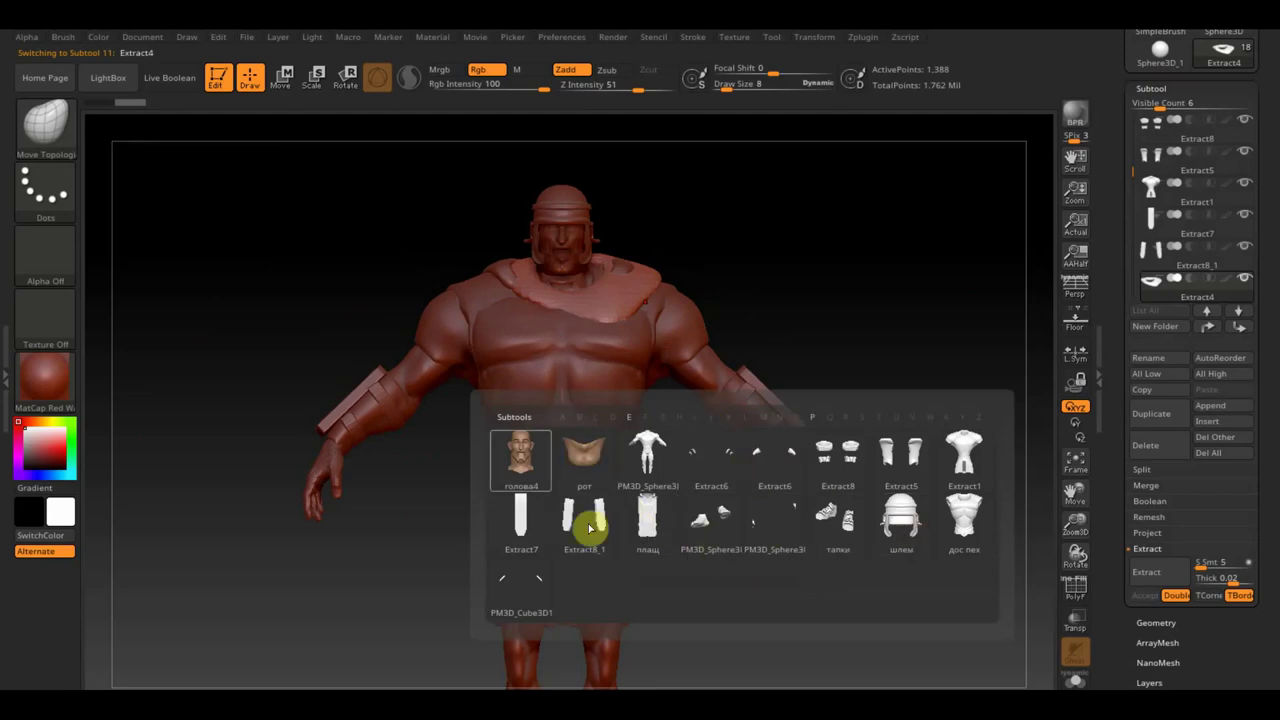
Step: Reorder the subtool list so Extract4 sits directly below the плащ cape
{"action": "left_click", "coordinate": [651, 531]}
{"action": "left_click", "coordinate": [1239, 327]}
{"action": "left_click", "coordinate": [1239, 327]}
{"action": "left_click", "coordinate": [1239, 327]}
{"action": "left_click", "coordinate": [1239, 327]}
{"action": "left_click", "coordinate": [1239, 327]}
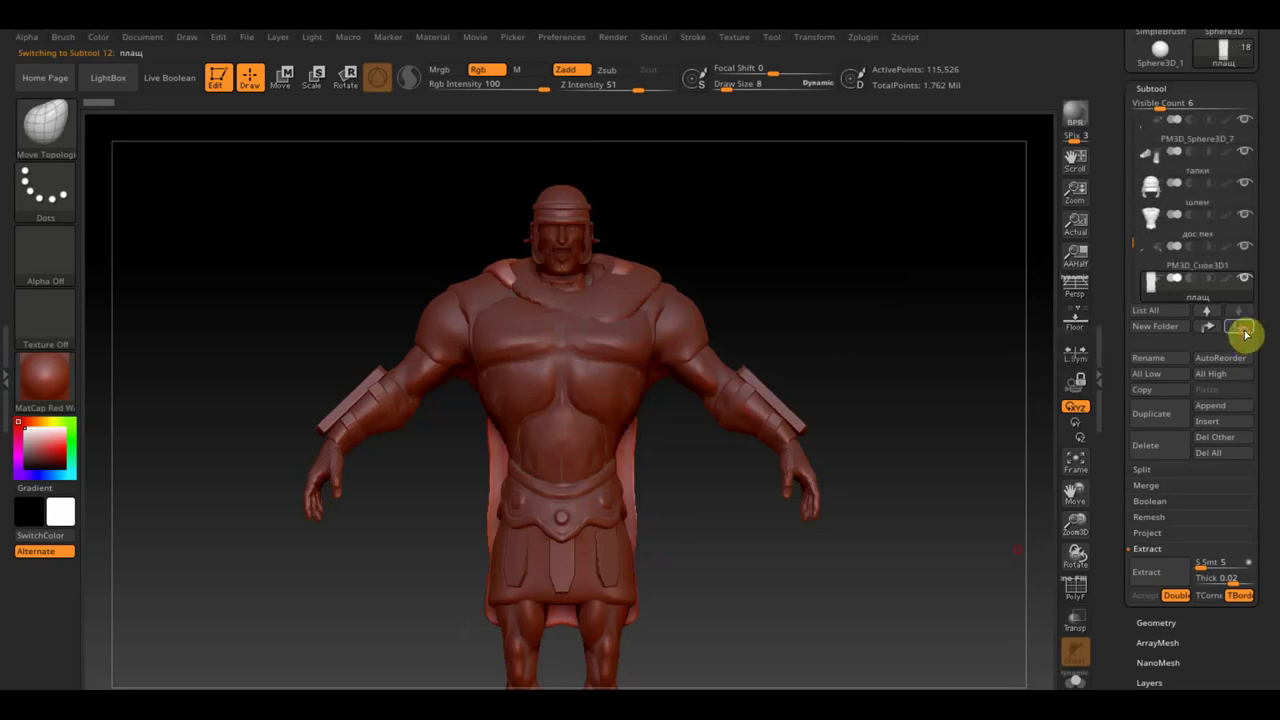
{"action": "key", "text": "n"}
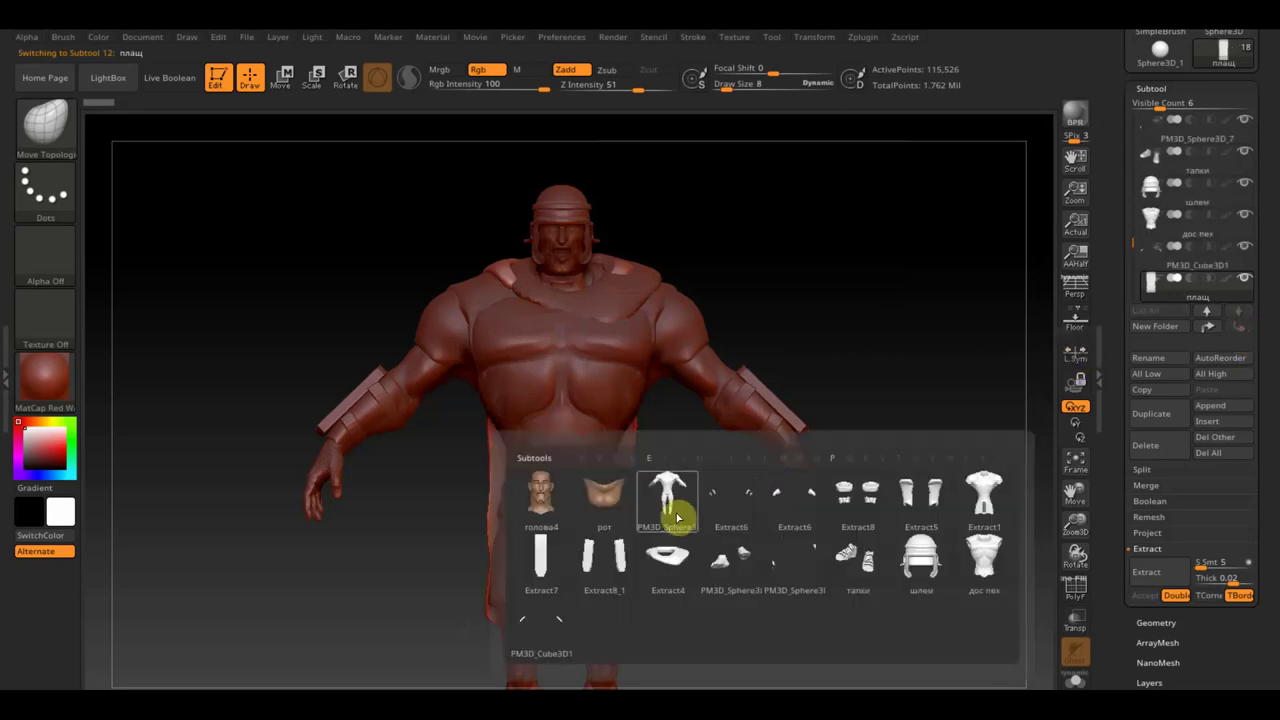
{"action": "left_click", "coordinate": [622, 298], "text": "alt"}
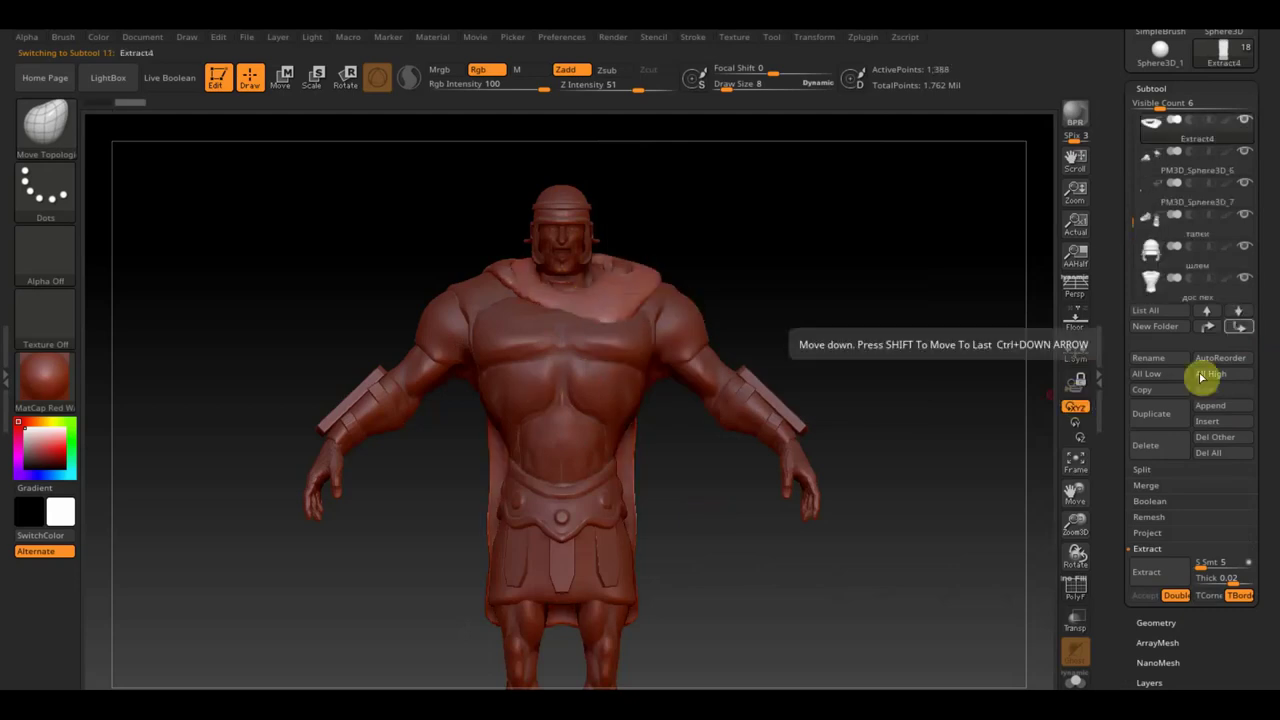
{"action": "left_click", "coordinate": [1239, 327]}
{"action": "left_click", "coordinate": [1239, 327]}
{"action": "left_click", "coordinate": [1239, 327]}
{"action": "left_click", "coordinate": [1239, 327]}
{"action": "left_click", "coordinate": [1239, 327]}
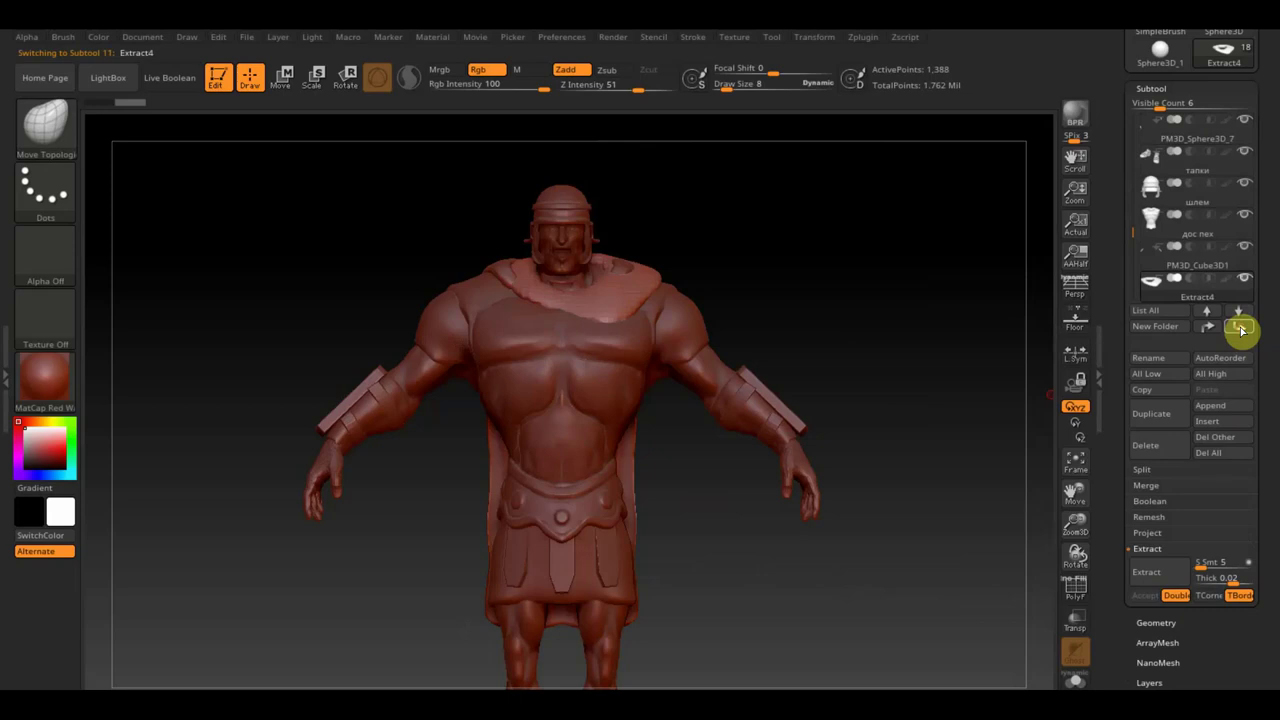
{"action": "left_click", "coordinate": [1239, 327]}
Step: Select плащ and MergeDown Extract4 into the cape
{"action": "mouse_move", "coordinate": [1156, 284]}
{"action": "left_click", "coordinate": [1159, 268]}
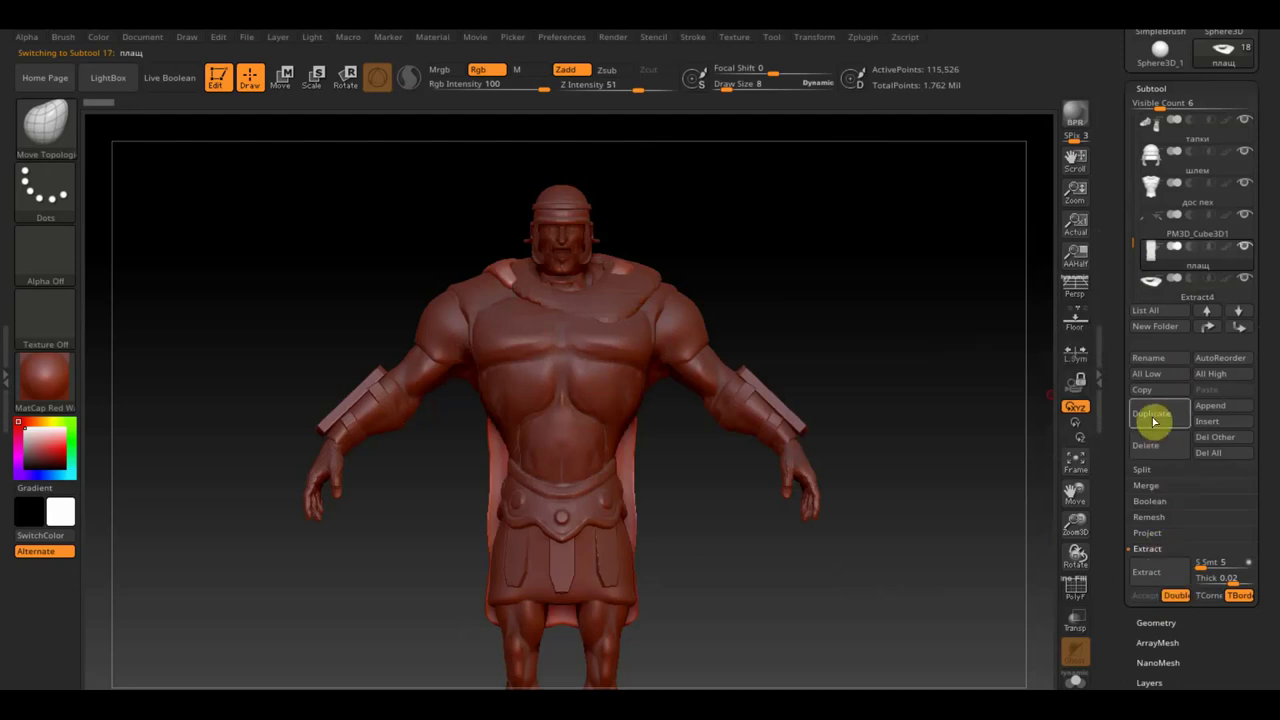
{"action": "left_click", "coordinate": [1148, 486]}
{"action": "left_click", "coordinate": [1164, 502]}
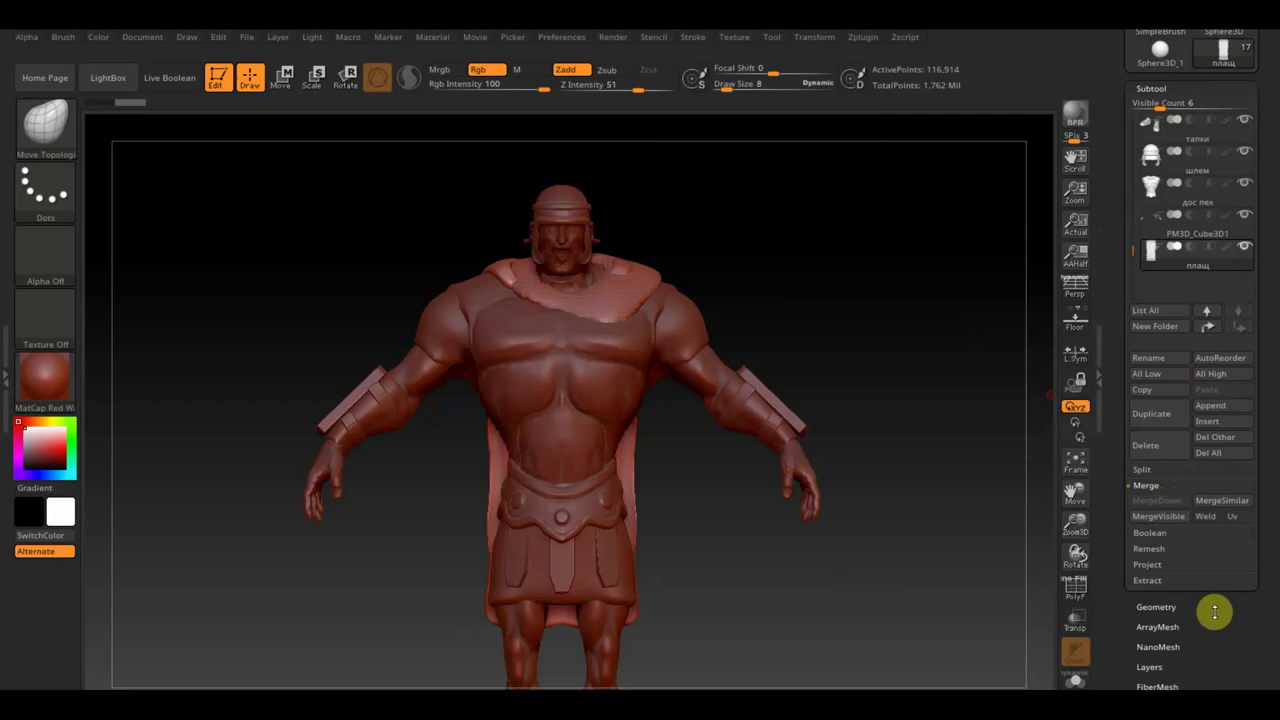
Step: DynaMesh the cape at resolution 464
{"action": "left_click", "coordinate": [1157, 607]}
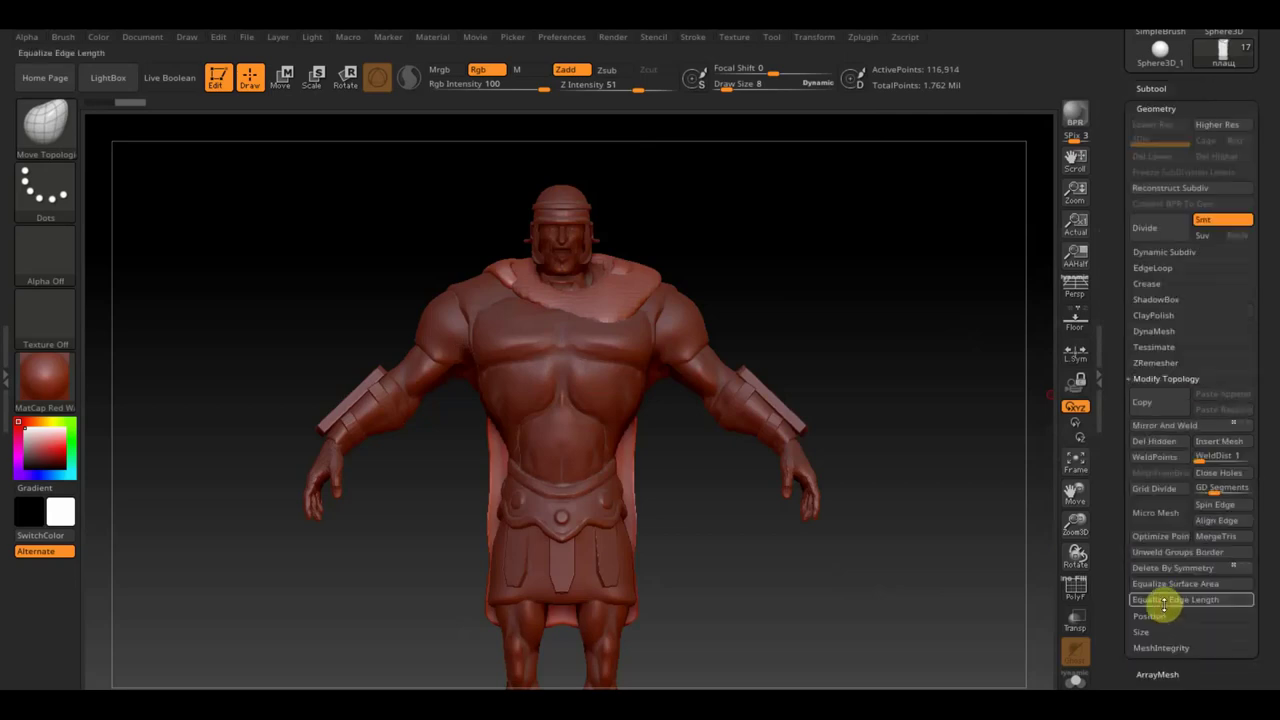
{"action": "left_click", "coordinate": [1156, 336]}
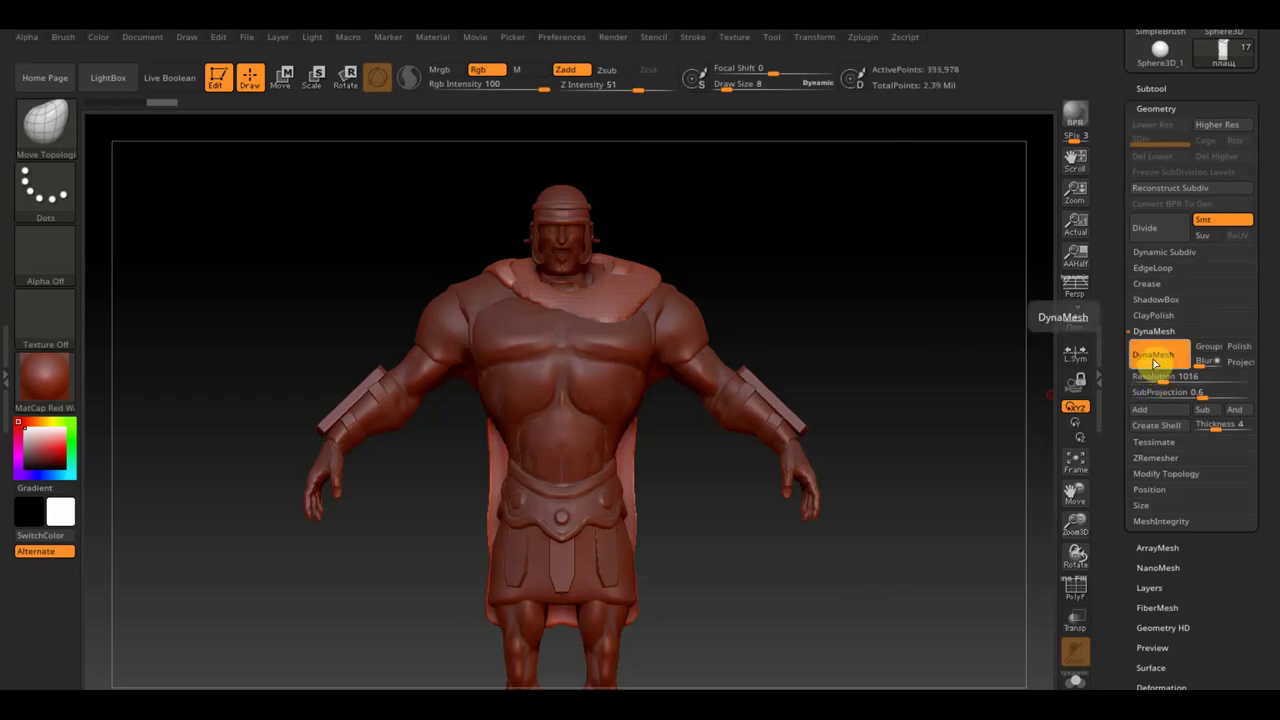
{"action": "left_click", "coordinate": [1161, 378]}
{"action": "left_click_drag", "start_coordinate": [1165, 380], "coordinate": [1150, 379]}
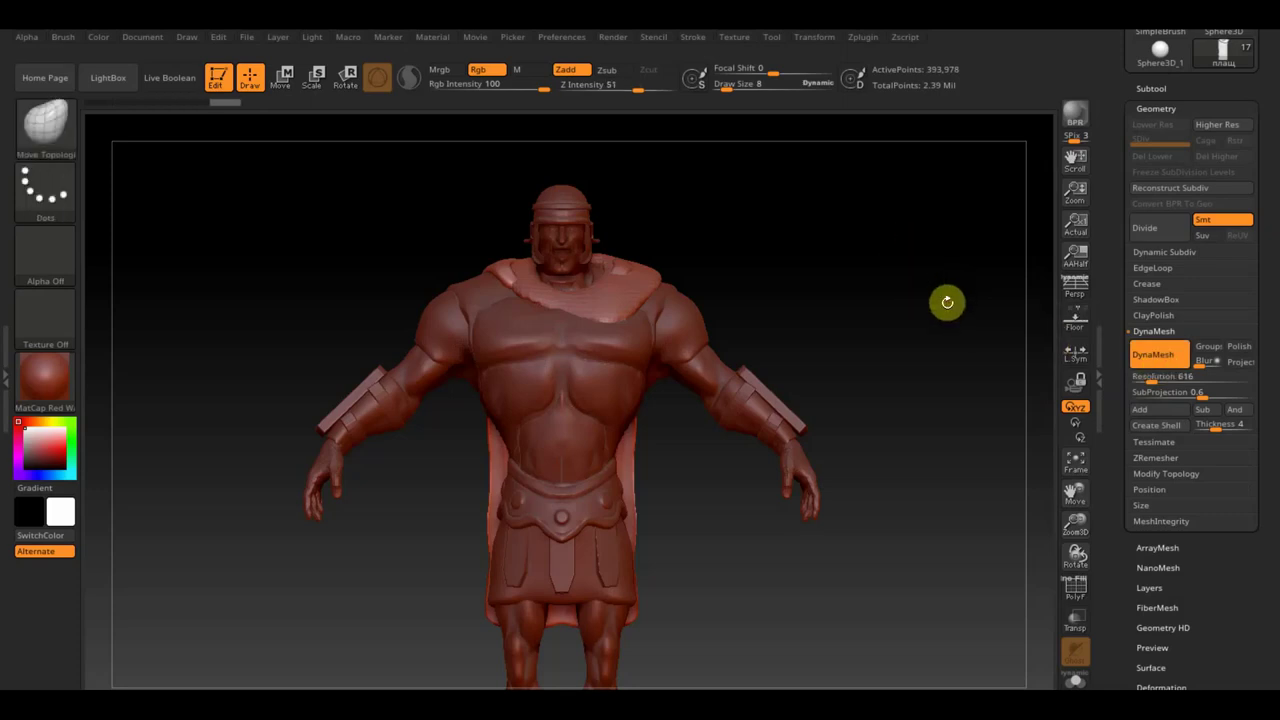
{"action": "key", "text": "ctrl+z"}
{"action": "key", "text": "ctrl+z"}
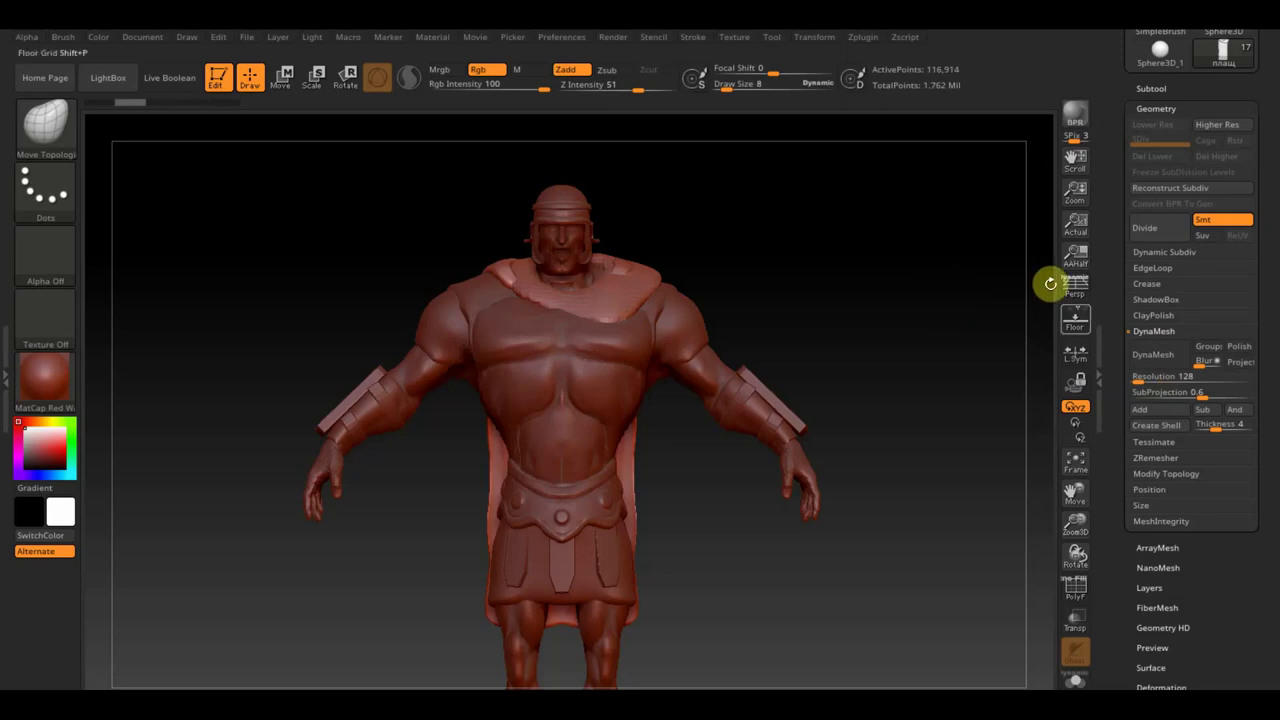
{"action": "left_click", "coordinate": [1145, 375]}
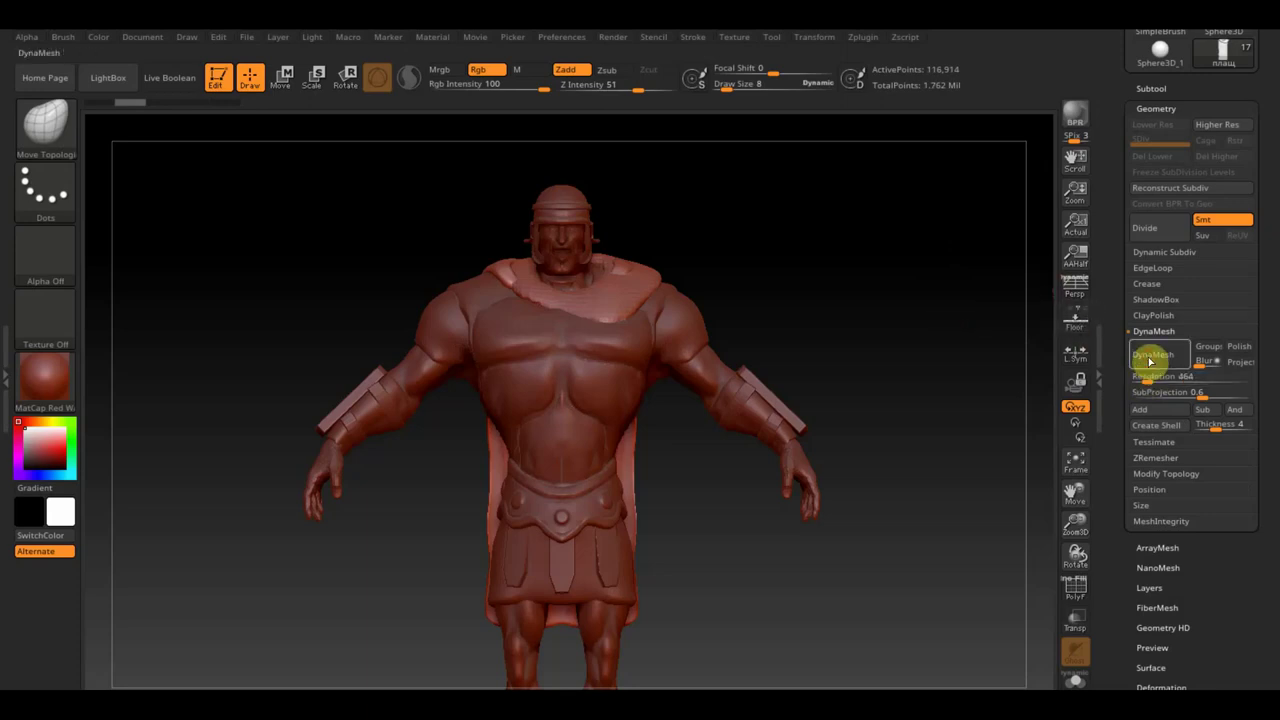
{"action": "left_click", "coordinate": [1152, 357]}
Step: Smooth the rippled detail on the cape's back with a larger brush and clear the mask
{"action": "mouse_move", "coordinate": [957, 383]}
{"action": "left_mouse_down"}
{"action": "mouse_move", "coordinate": [1117, 397]}
{"action": "mouse_move", "coordinate": [1041, 393]}
{"action": "left_mouse_up"}
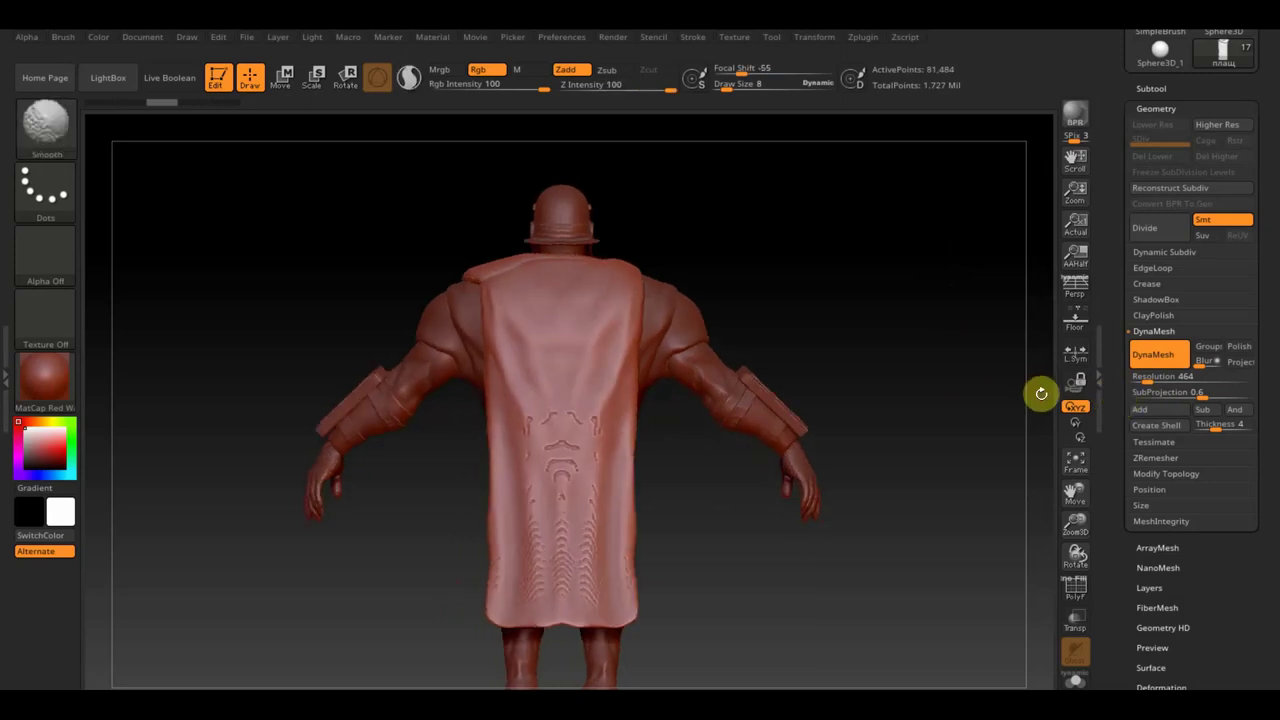
{"action": "left_click_drag", "start_coordinate": [729, 89], "coordinate": [738, 85]}
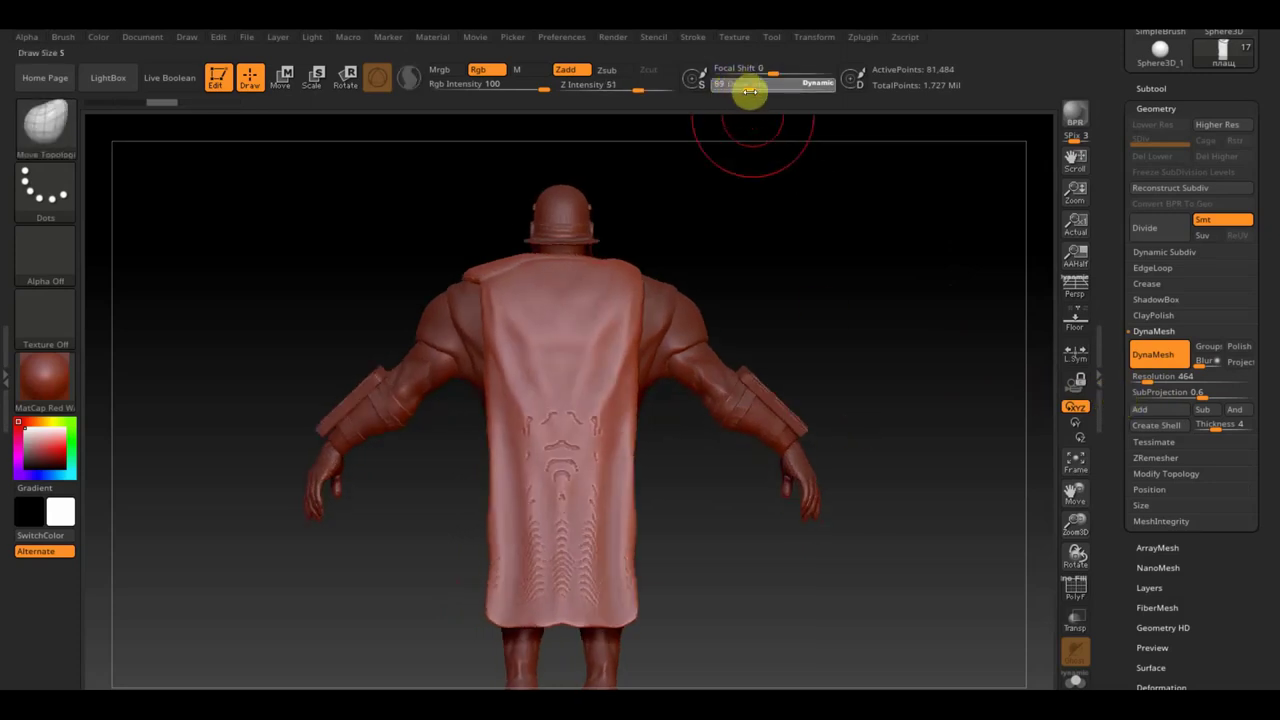
{"action": "mouse_move", "coordinate": [632, 466]}
{"action": "left_mouse_down", "text": "shift"}
{"action": "mouse_move", "coordinate": [560, 460]}
{"action": "mouse_move", "coordinate": [575, 494]}
{"action": "left_mouse_up", "text": "shift"}
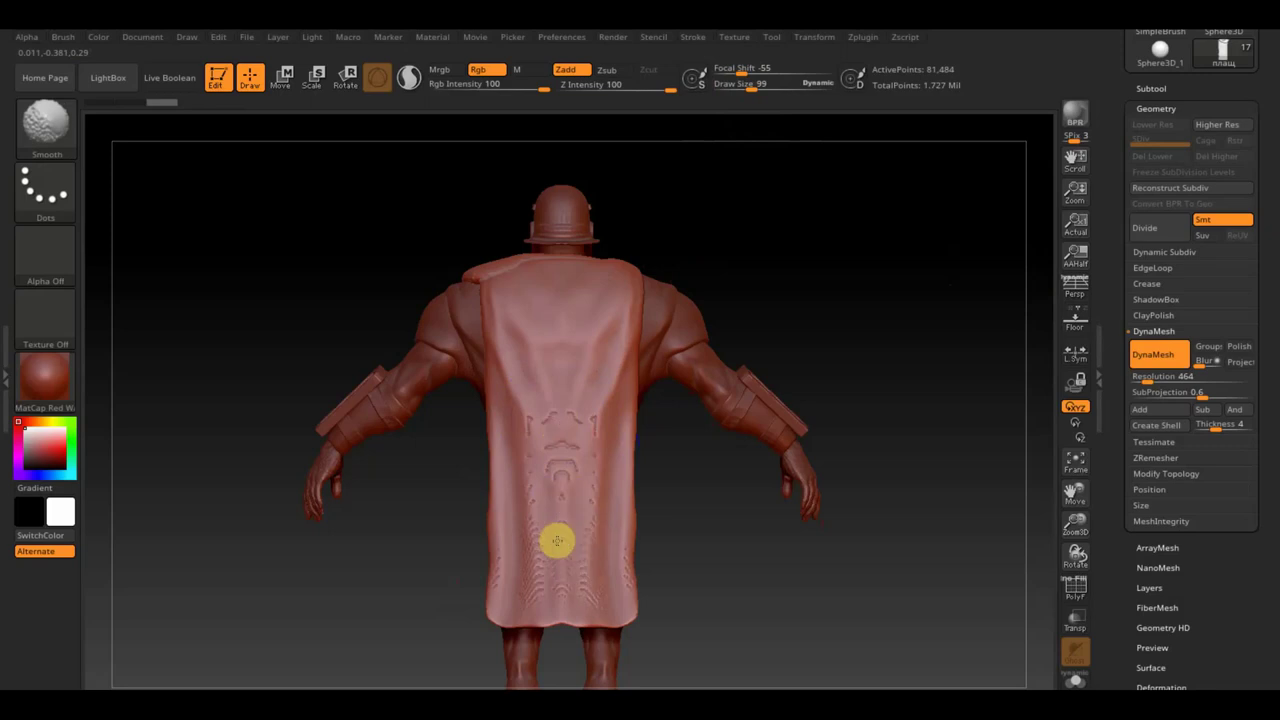
{"action": "mouse_move", "coordinate": [748, 591]}
{"action": "left_mouse_down", "text": "alt"}
{"action": "mouse_move", "coordinate": [934, 402]}
{"action": "mouse_move", "coordinate": [835, 553]}
{"action": "mouse_move", "coordinate": [549, 257]}
{"action": "left_mouse_up", "text": "alt"}
{"action": "mouse_move", "coordinate": [857, 477]}
{"action": "left_mouse_down", "text": "alt"}
{"action": "mouse_move", "coordinate": [846, 429]}
{"action": "mouse_move", "coordinate": [780, 514]}
{"action": "mouse_move", "coordinate": [800, 463]}
{"action": "left_mouse_up", "text": "alt"}
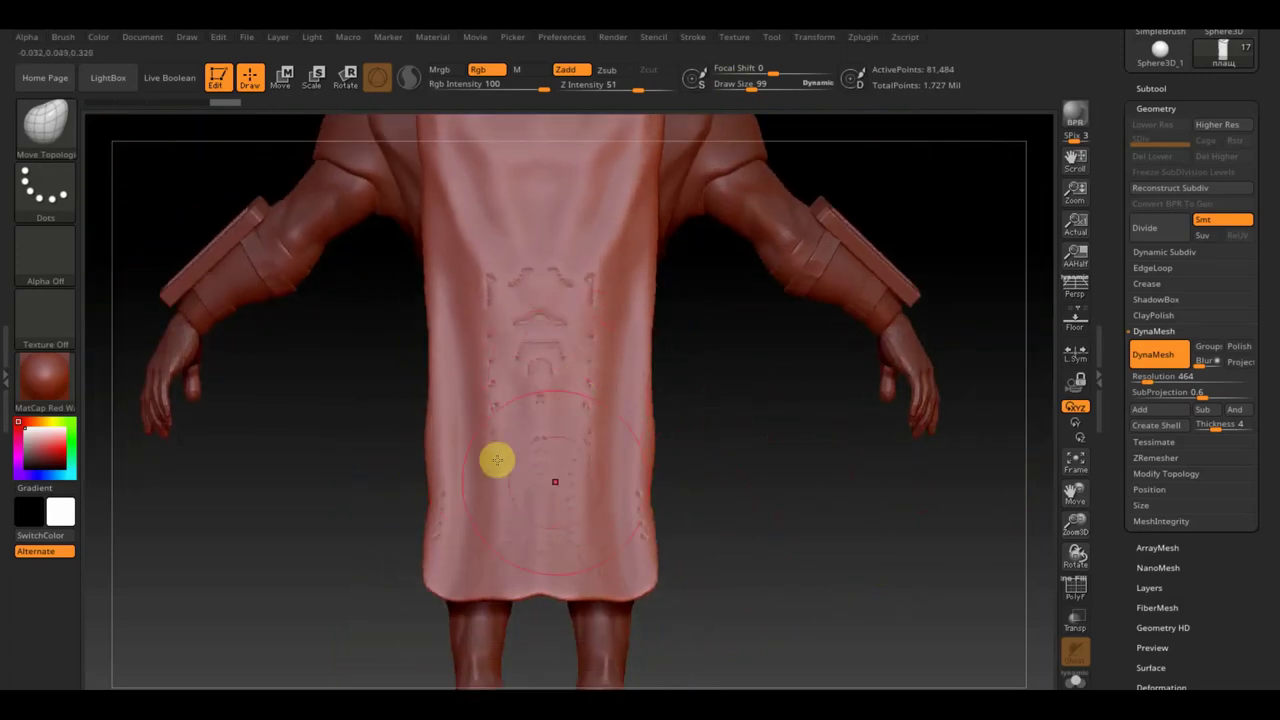
{"action": "mouse_move", "coordinate": [783, 451]}
{"action": "left_mouse_down"}
{"action": "mouse_move", "coordinate": [695, 450]}
{"action": "mouse_move", "coordinate": [629, 421]}
{"action": "left_mouse_up"}
{"action": "mouse_move", "coordinate": [597, 519]}
{"action": "left_mouse_down"}
{"action": "mouse_move", "coordinate": [960, 546]}
{"action": "mouse_move", "coordinate": [886, 520]}
{"action": "left_mouse_up"}
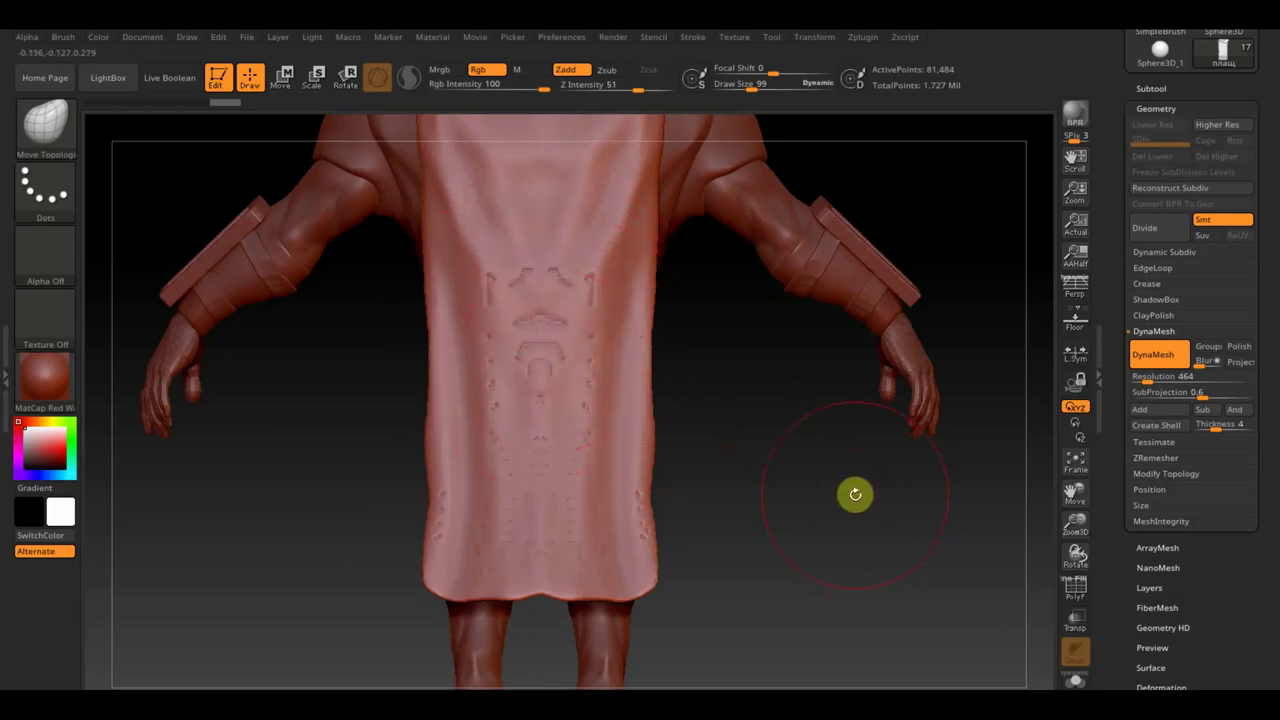
{"action": "left_click", "coordinate": [855, 503], "text": "ctrl"}
{"action": "left_click_drag", "start_coordinate": [855, 503], "coordinate": [855, 494], "text": "ctrl"}
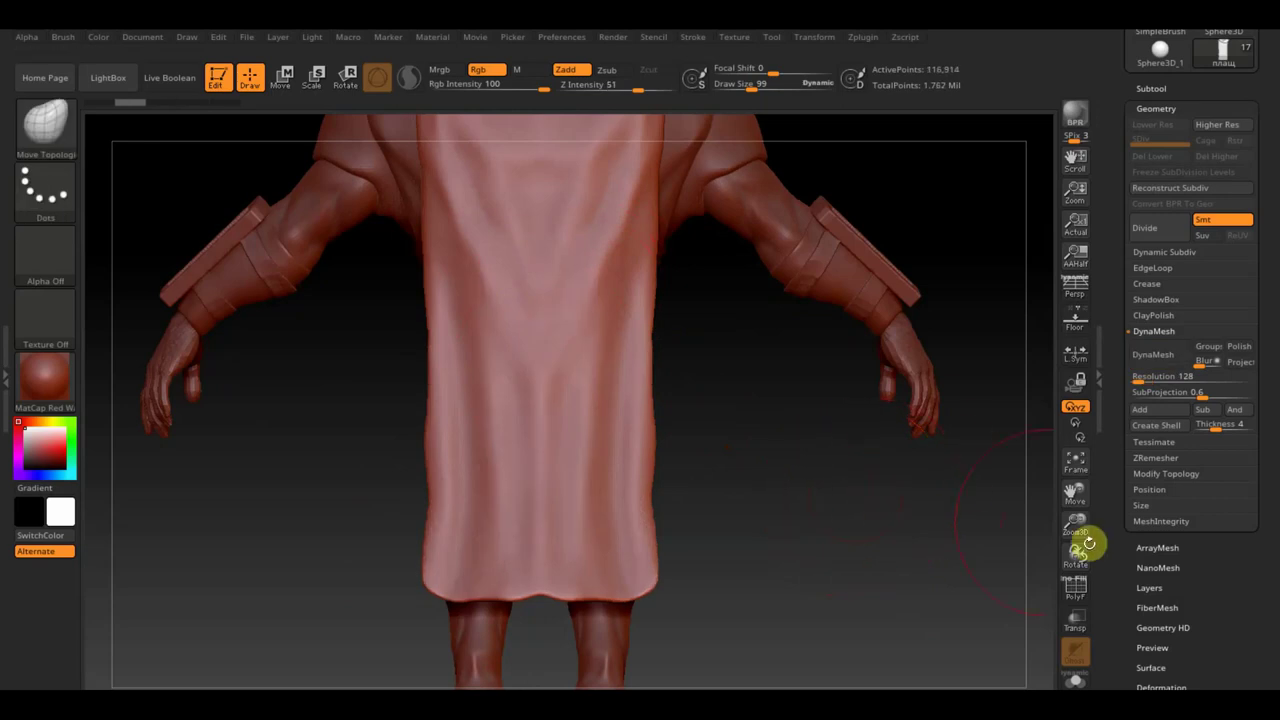
Step: Nudge the Deformation Inflate slider slightly to thicken the cape, checking it from the side
{"action": "scroll", "coordinate": [1205, 567], "scroll_direction": "down", "scroll_amount": 2}
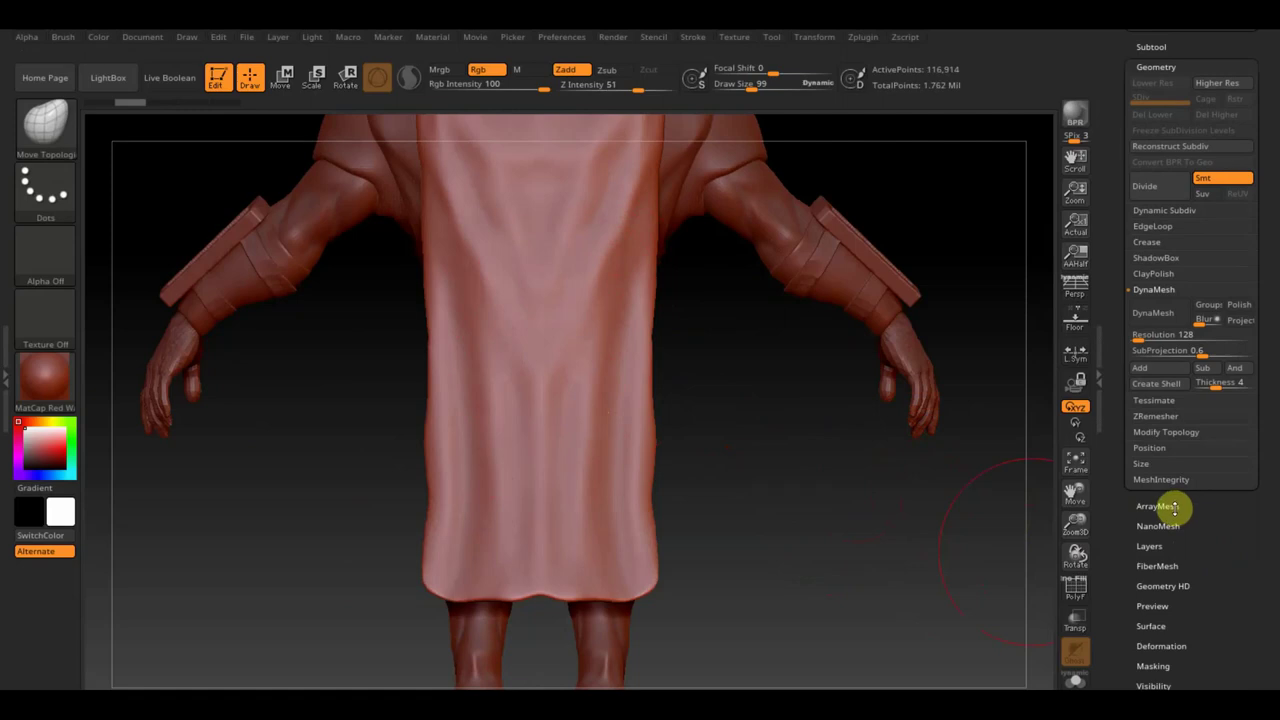
{"action": "scroll", "coordinate": [1210, 560], "scroll_direction": "down", "scroll_amount": 3}
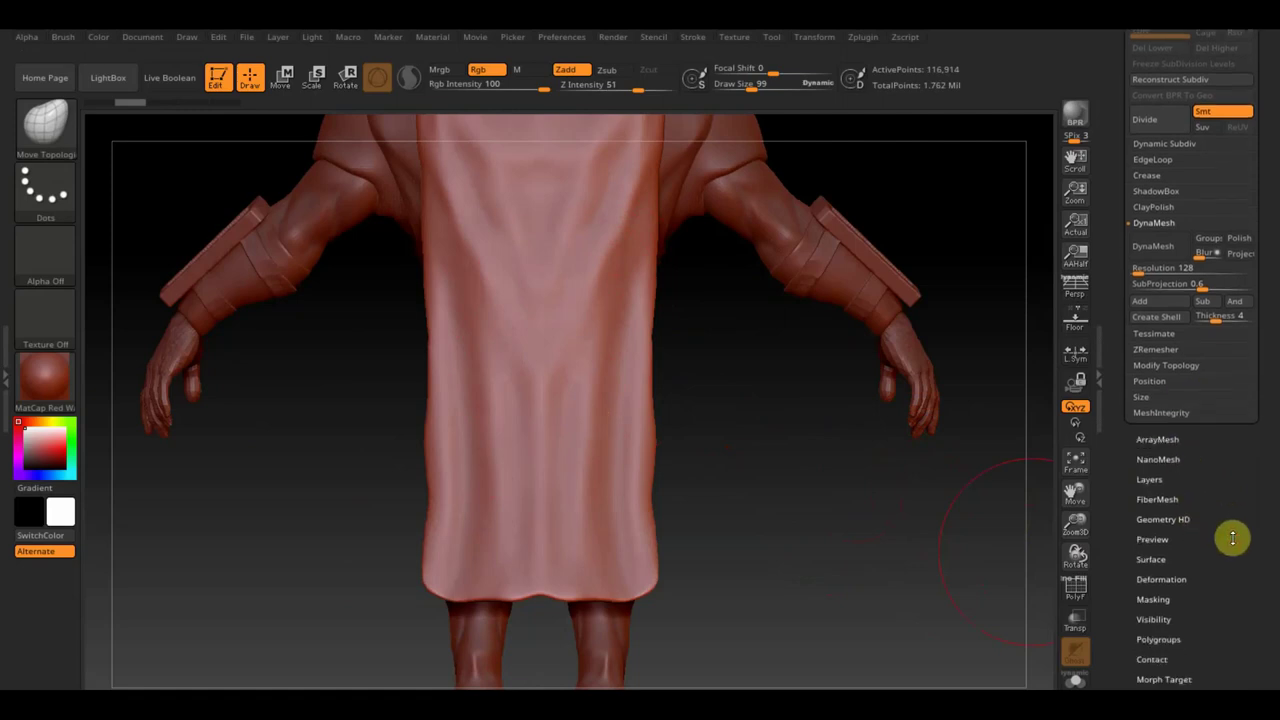
{"action": "left_click", "coordinate": [1183, 583]}
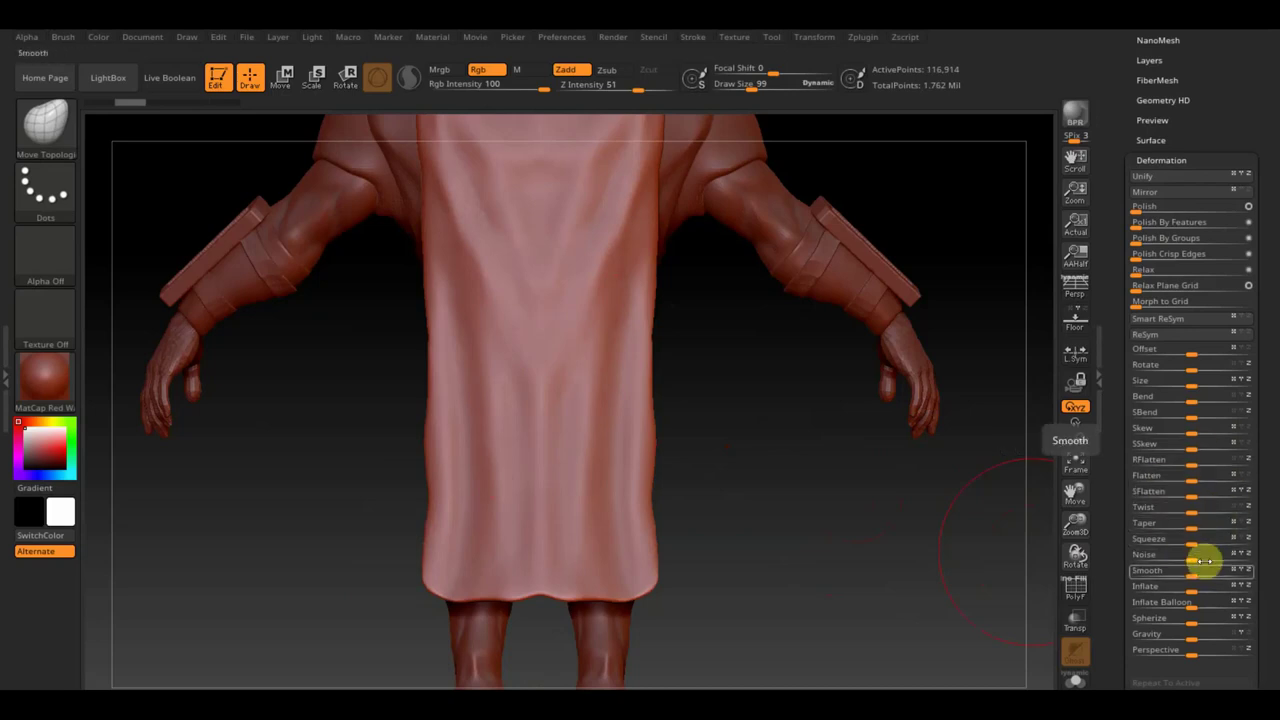
{"action": "left_click_drag", "start_coordinate": [1192, 589], "coordinate": [1195, 589]}
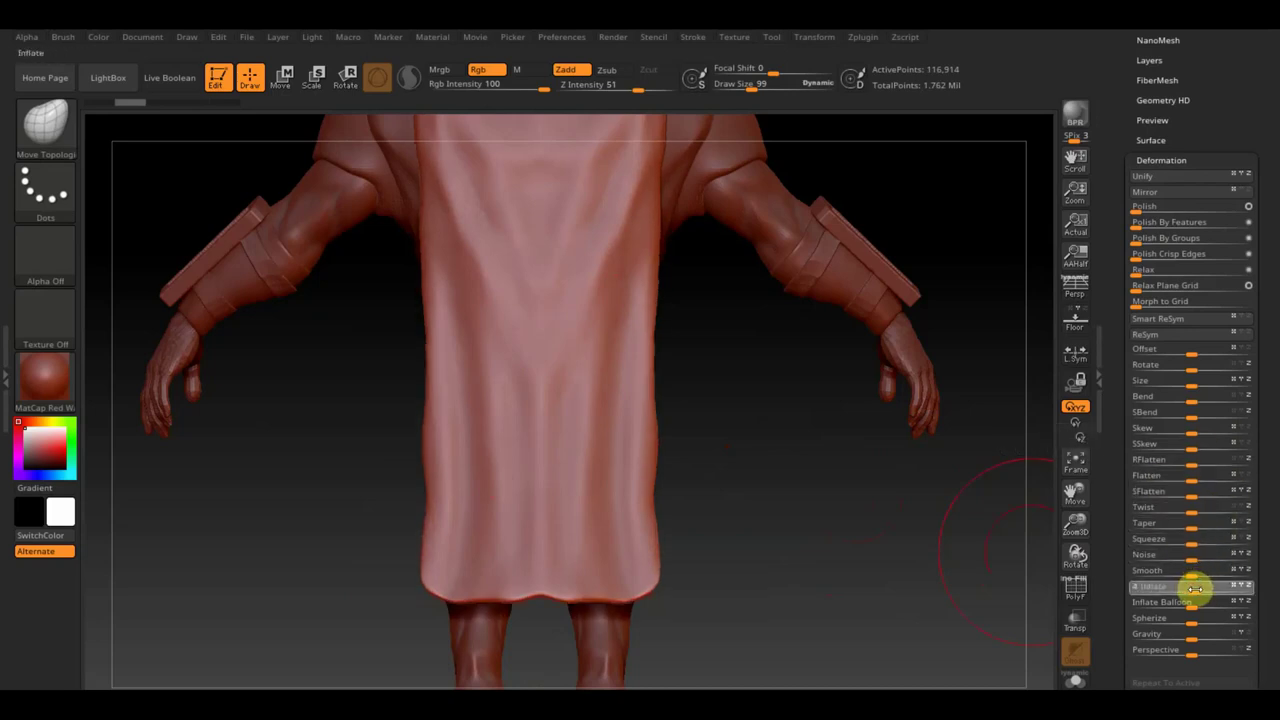
{"action": "left_click_drag", "start_coordinate": [980, 574], "coordinate": [855, 551]}
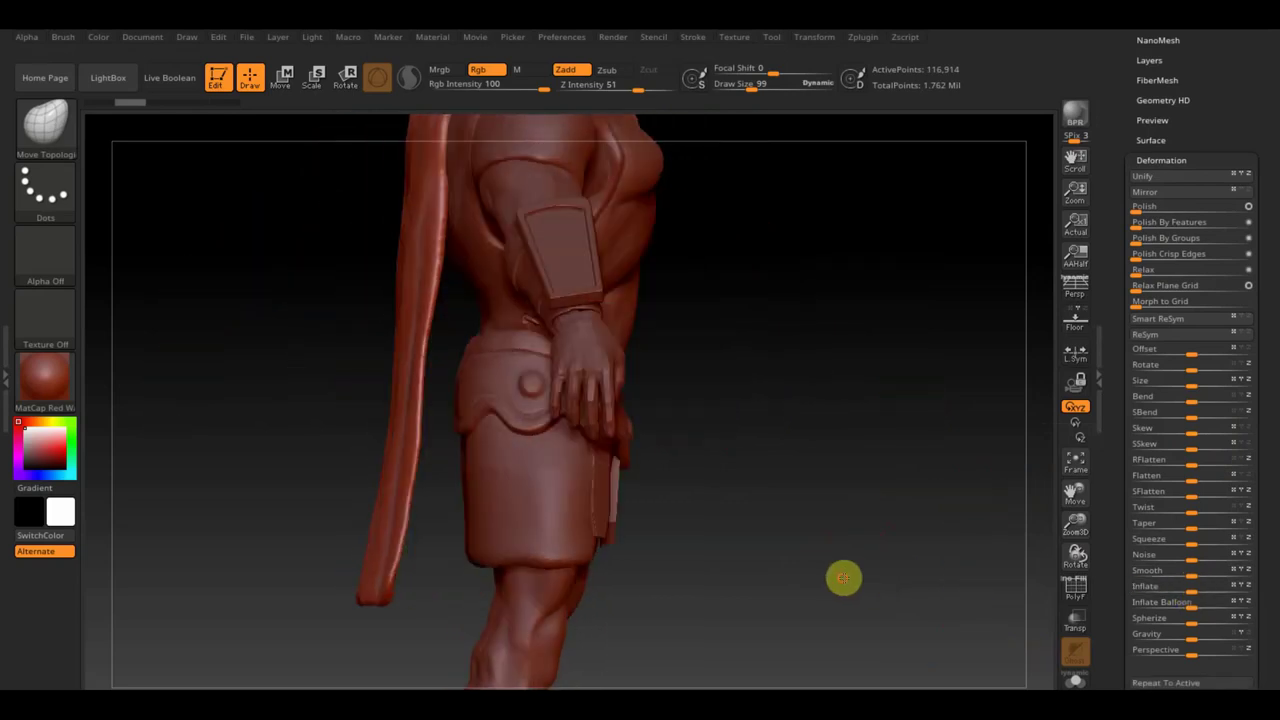
{"action": "scroll", "coordinate": [1257, 126], "scroll_direction": "up", "scroll_amount": 2}
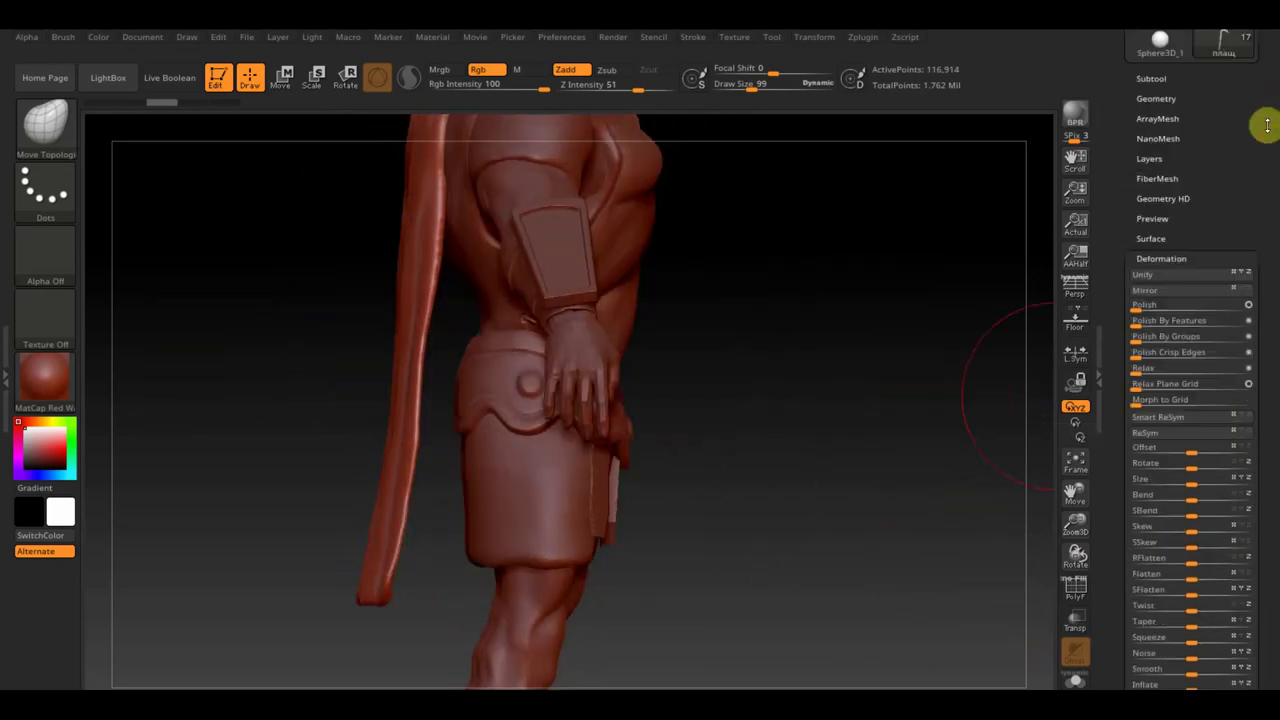
{"action": "scroll", "coordinate": [1257, 126], "scroll_direction": "up", "scroll_amount": 2}
{"action": "left_click", "coordinate": [1156, 158]}
{"action": "left_click_drag", "start_coordinate": [971, 289], "coordinate": [1020, 315]}
Step: Enter DynaMesh resolution 408 and remesh the cape
{"action": "left_click", "coordinate": [1166, 424]}
{"action": "type", "text": "408"}
{"action": "key", "text": "Return"}
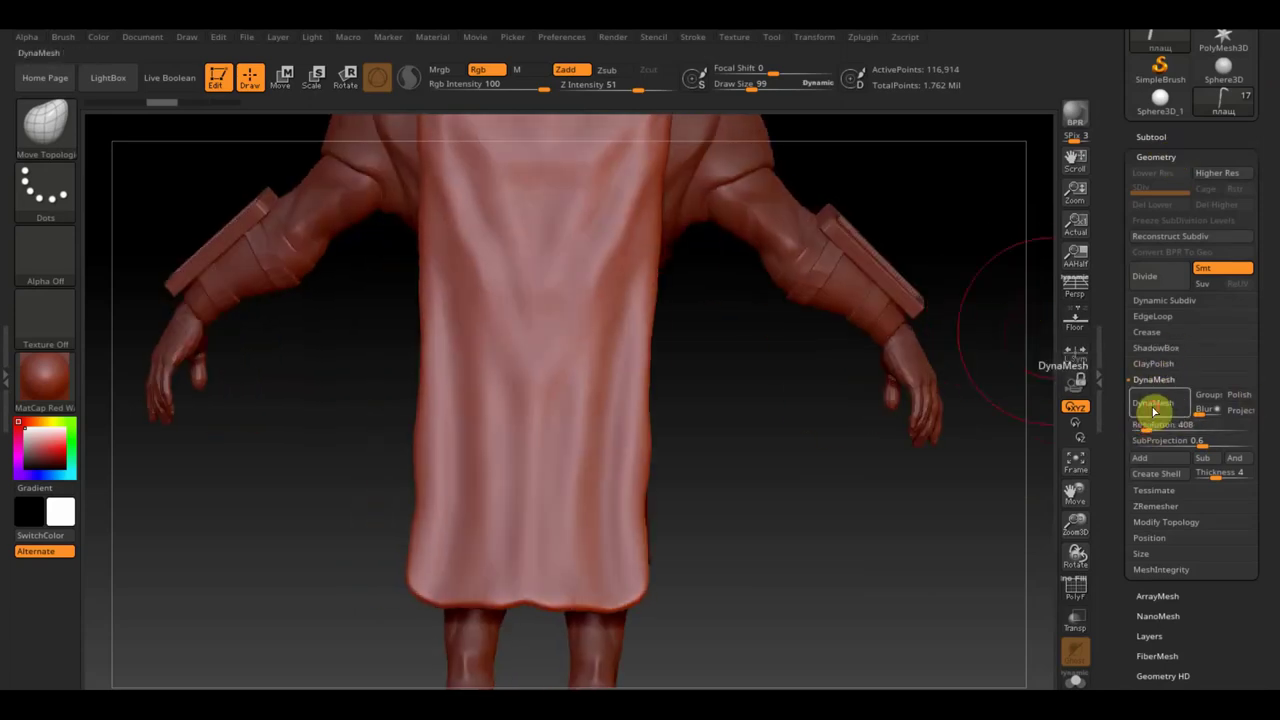
{"action": "left_click", "coordinate": [1152, 403]}
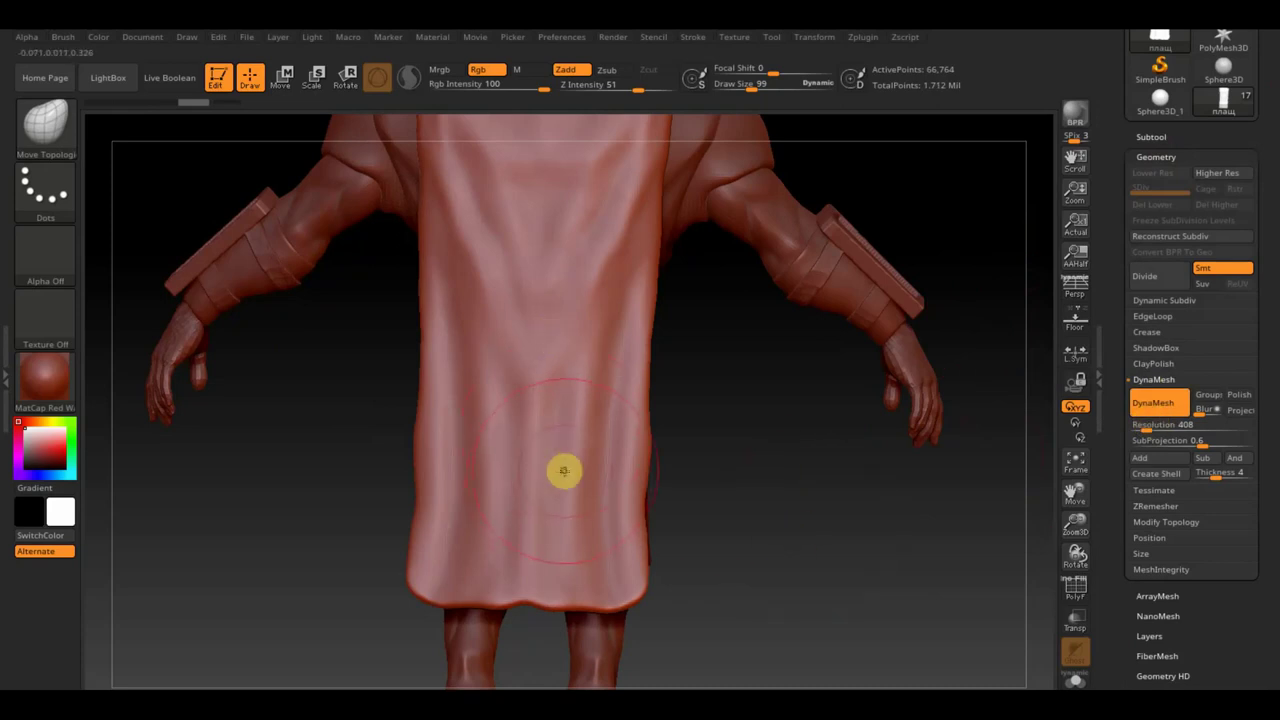
Step: Shift-smooth the cape's lower cloth and check it from side and front
{"action": "key", "text": "shift"}
{"action": "left_click_drag", "start_coordinate": [600, 543], "coordinate": [608, 583], "text": "shift"}
{"action": "left_click_drag", "start_coordinate": [736, 543], "coordinate": [788, 553]}
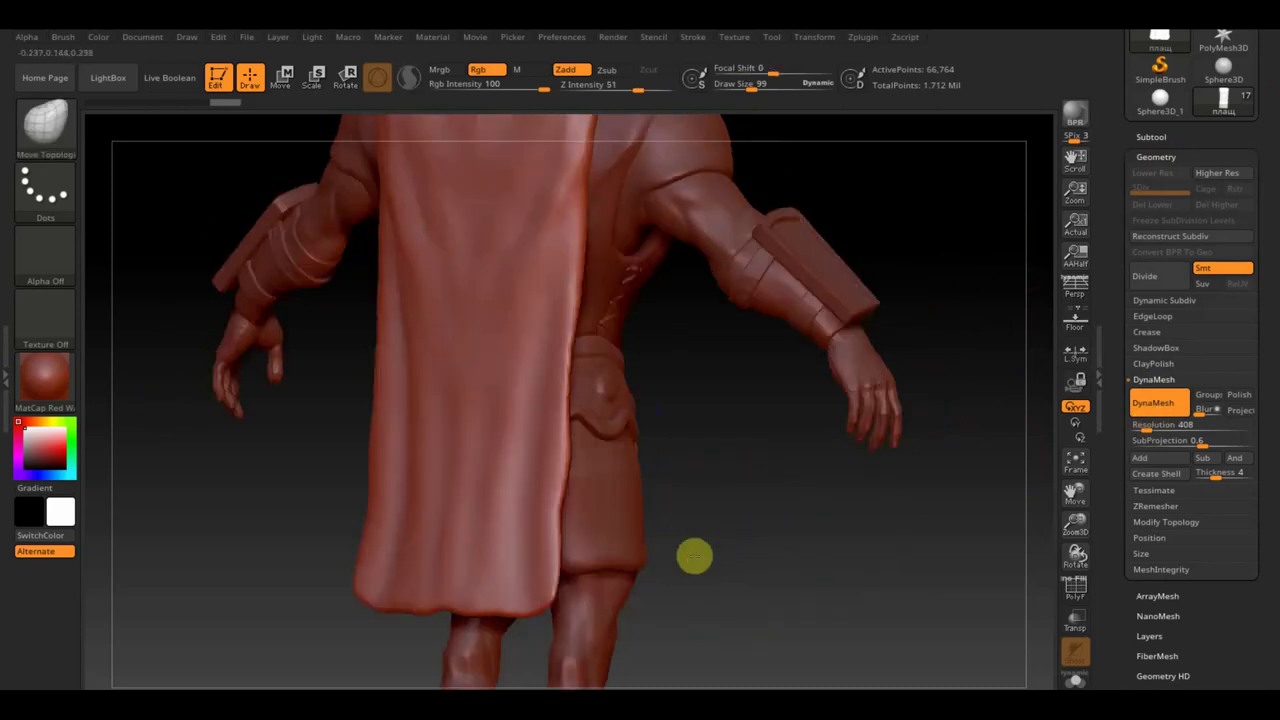
{"action": "key", "text": "f"}
{"action": "mouse_move", "coordinate": [797, 474]}
{"action": "left_mouse_down"}
{"action": "mouse_move", "coordinate": [826, 494]}
{"action": "mouse_move", "coordinate": [728, 500]}
{"action": "left_mouse_up"}
{"action": "mouse_move", "coordinate": [851, 451]}
{"action": "left_mouse_down", "text": "alt"}
{"action": "mouse_move", "coordinate": [889, 561]}
{"action": "mouse_move", "coordinate": [771, 677]}
{"action": "left_mouse_up", "text": "alt"}
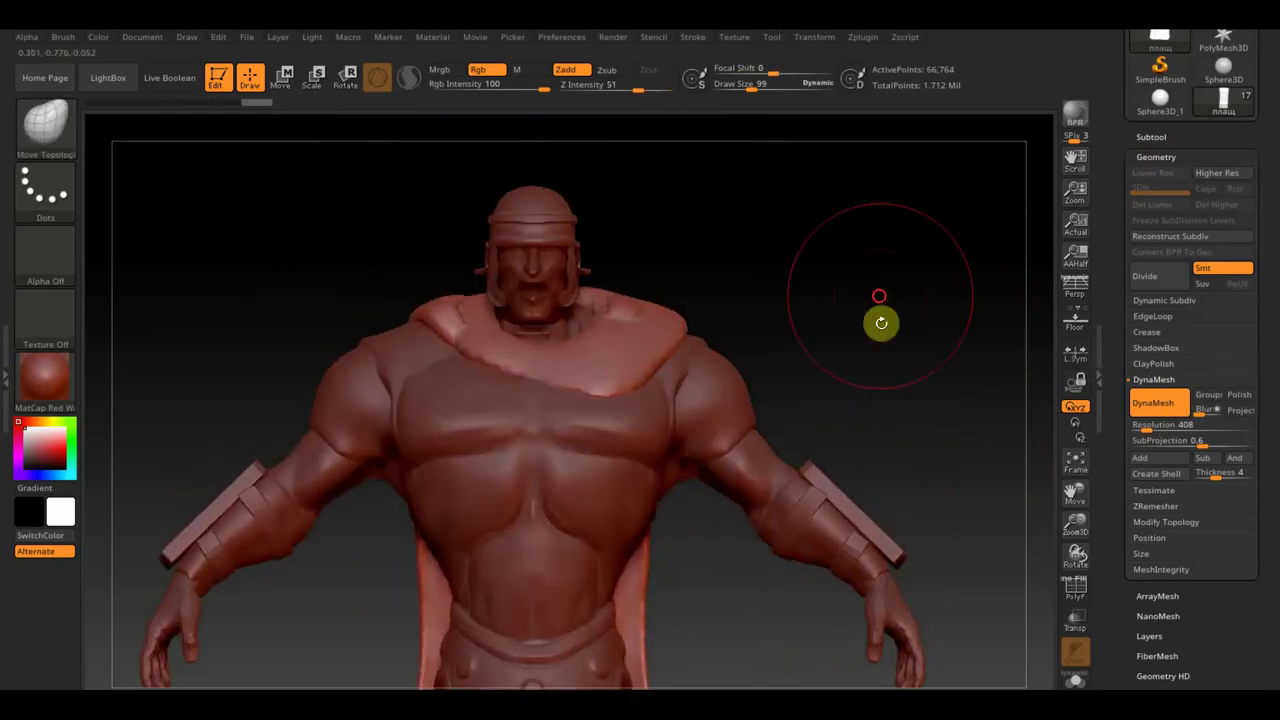
{"action": "left_click_drag", "start_coordinate": [880, 320], "coordinate": [823, 389], "text": "alt"}
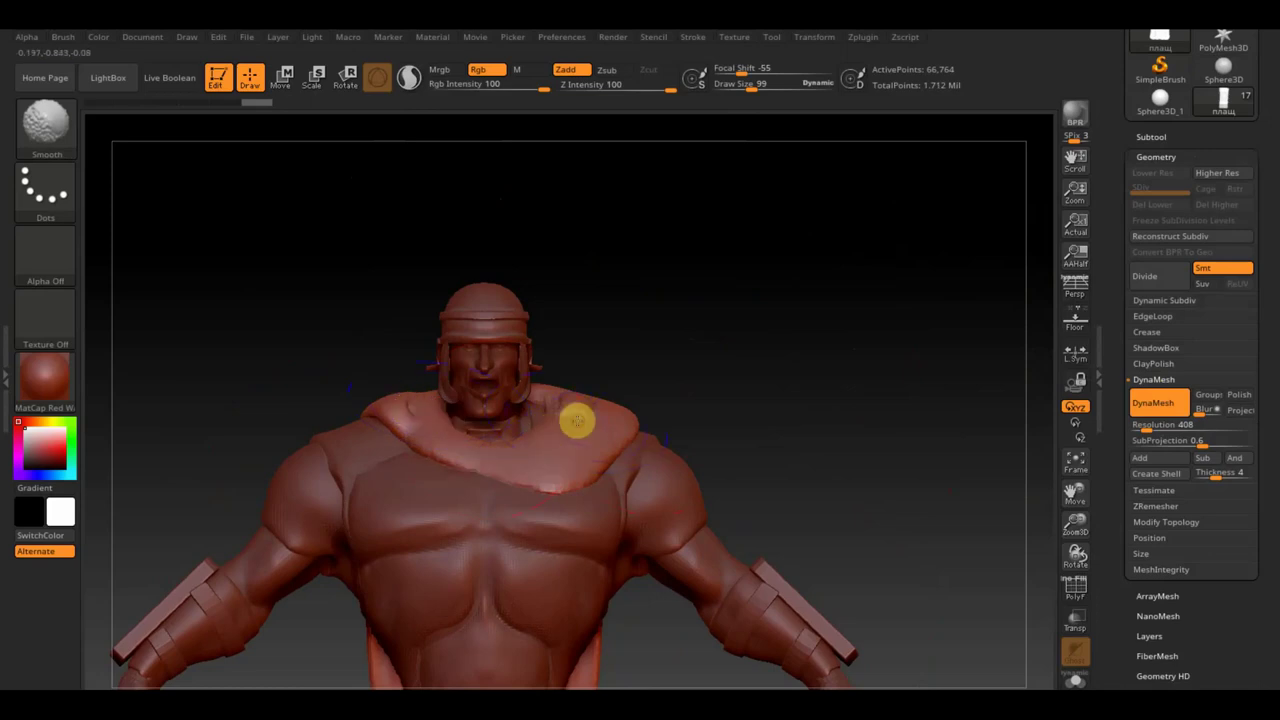
Step: Switch to ClayBuildup with BackfaceMask enabled and a much smaller Draw Size
{"action": "left_click", "coordinate": [50, 115]}
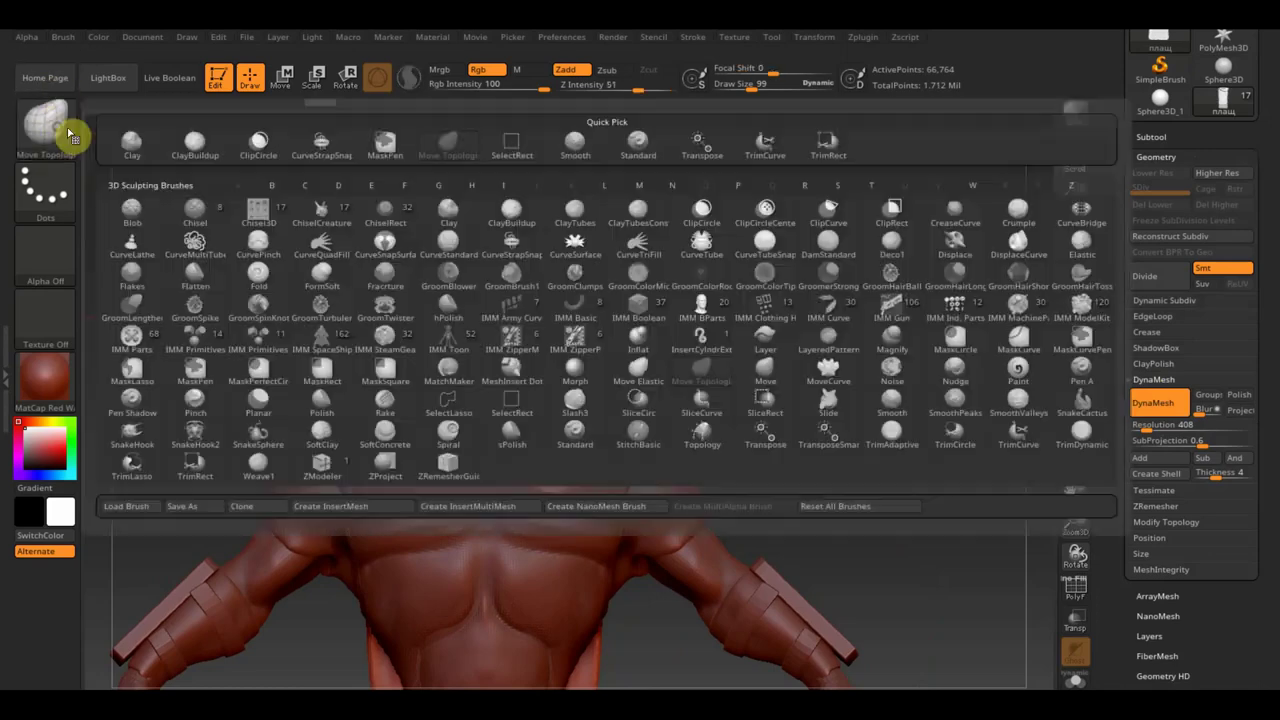
{"action": "left_click", "coordinate": [200, 140]}
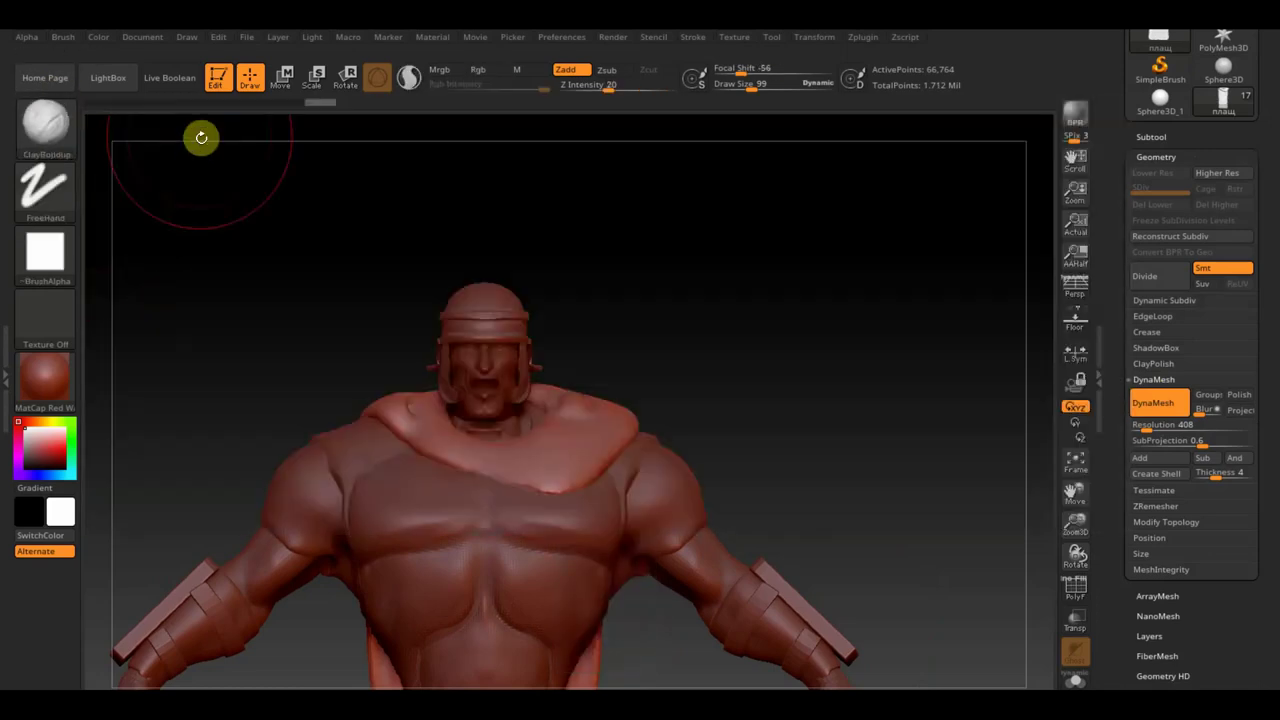
{"action": "left_click", "coordinate": [63, 40]}
{"action": "left_click", "coordinate": [112, 368]}
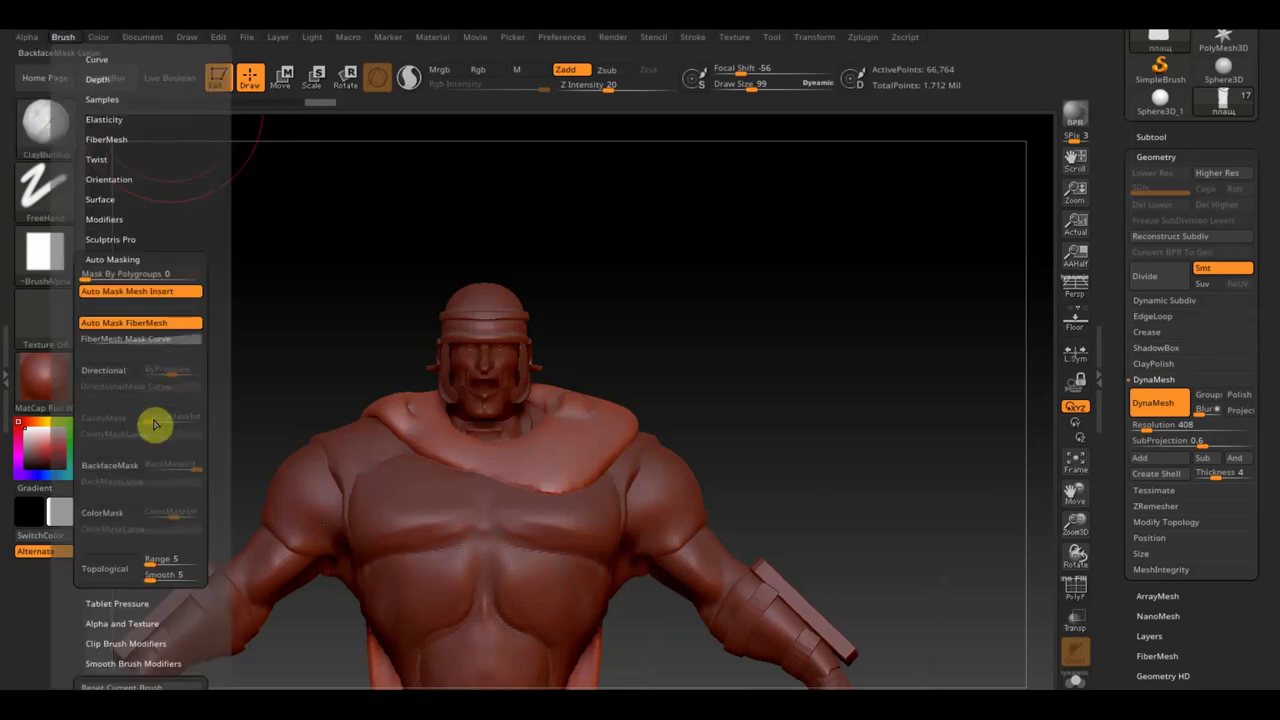
{"action": "left_click", "coordinate": [110, 464]}
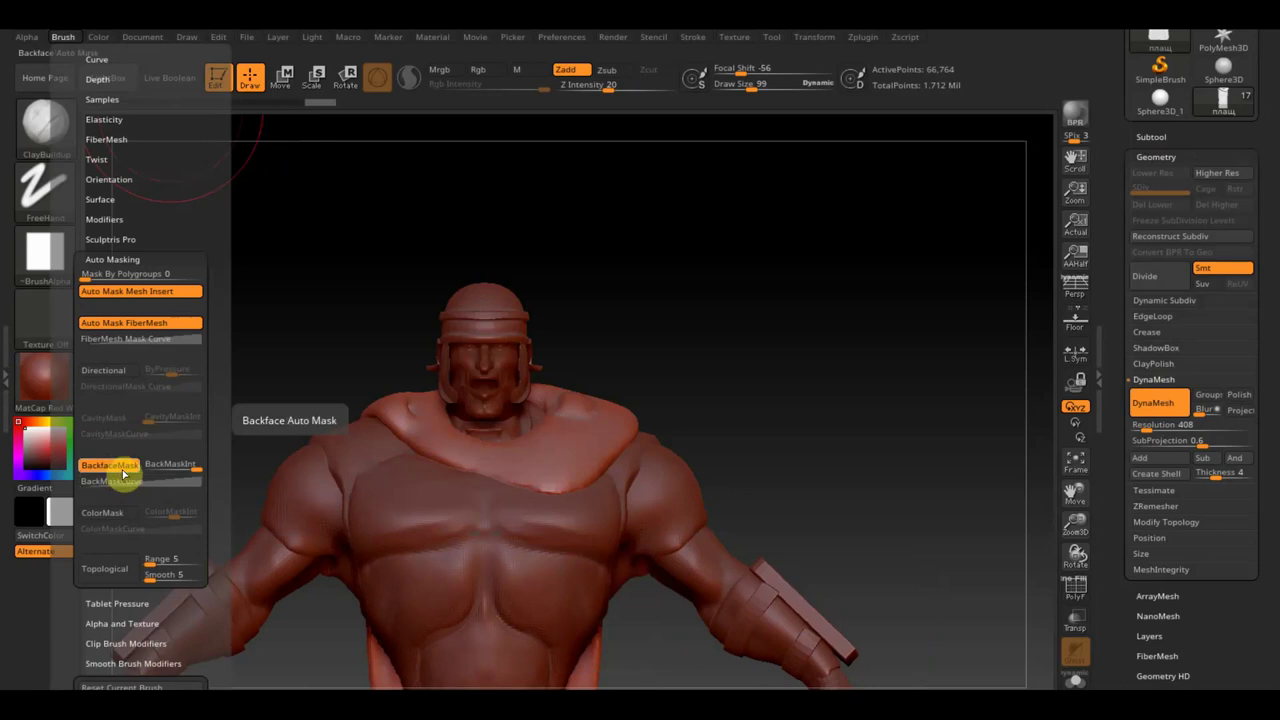
{"action": "left_click", "coordinate": [740, 87]}
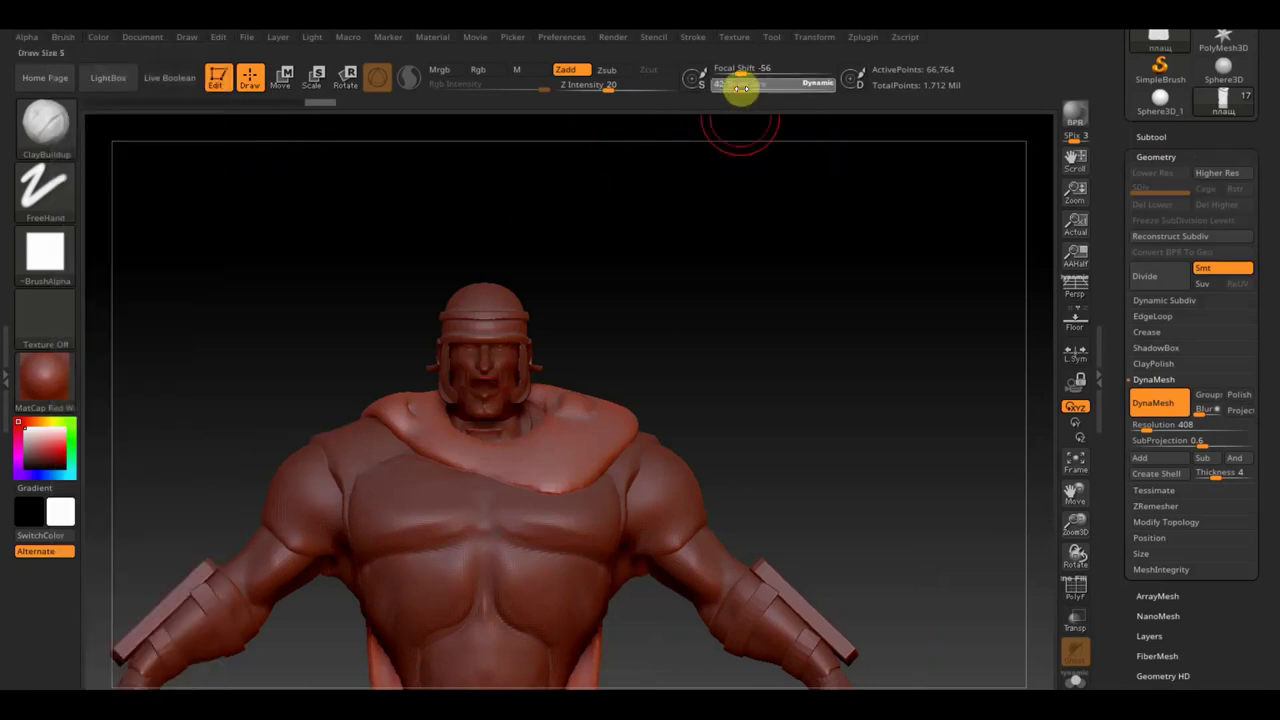
{"action": "left_click_drag", "start_coordinate": [742, 130], "coordinate": [738, 238]}
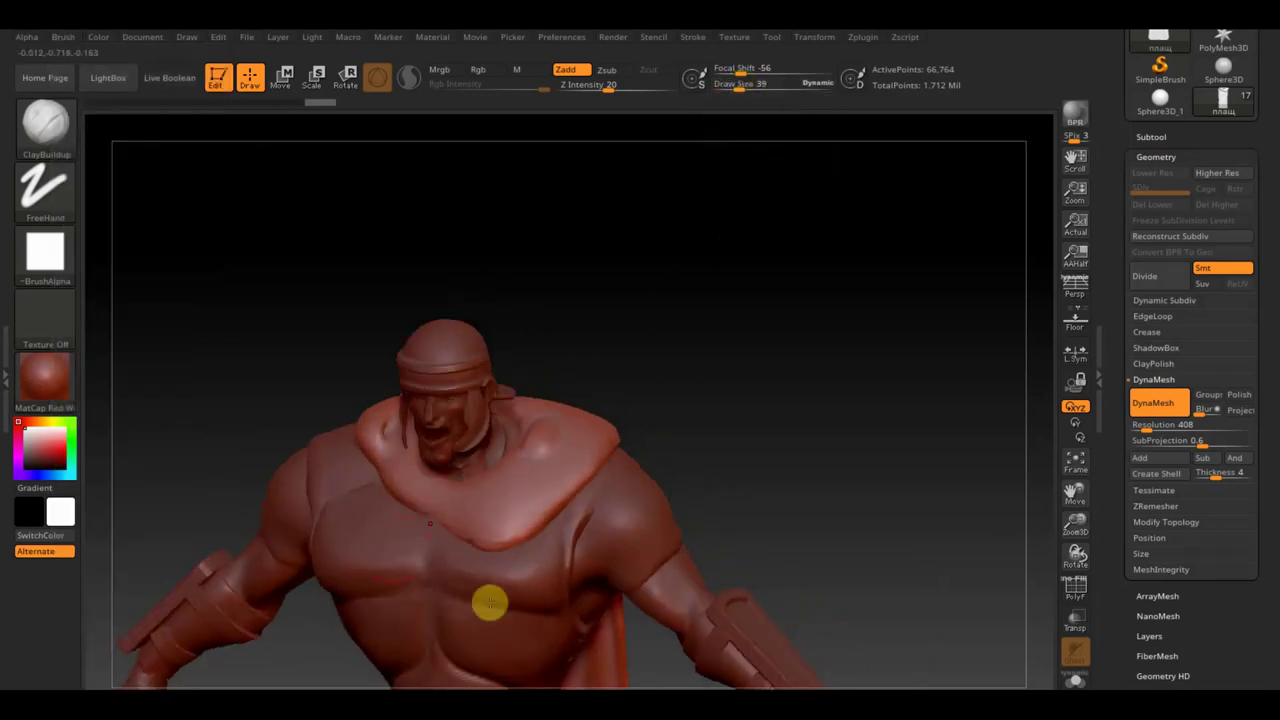
{"action": "left_click_drag", "start_coordinate": [737, 86], "coordinate": [727, 84]}
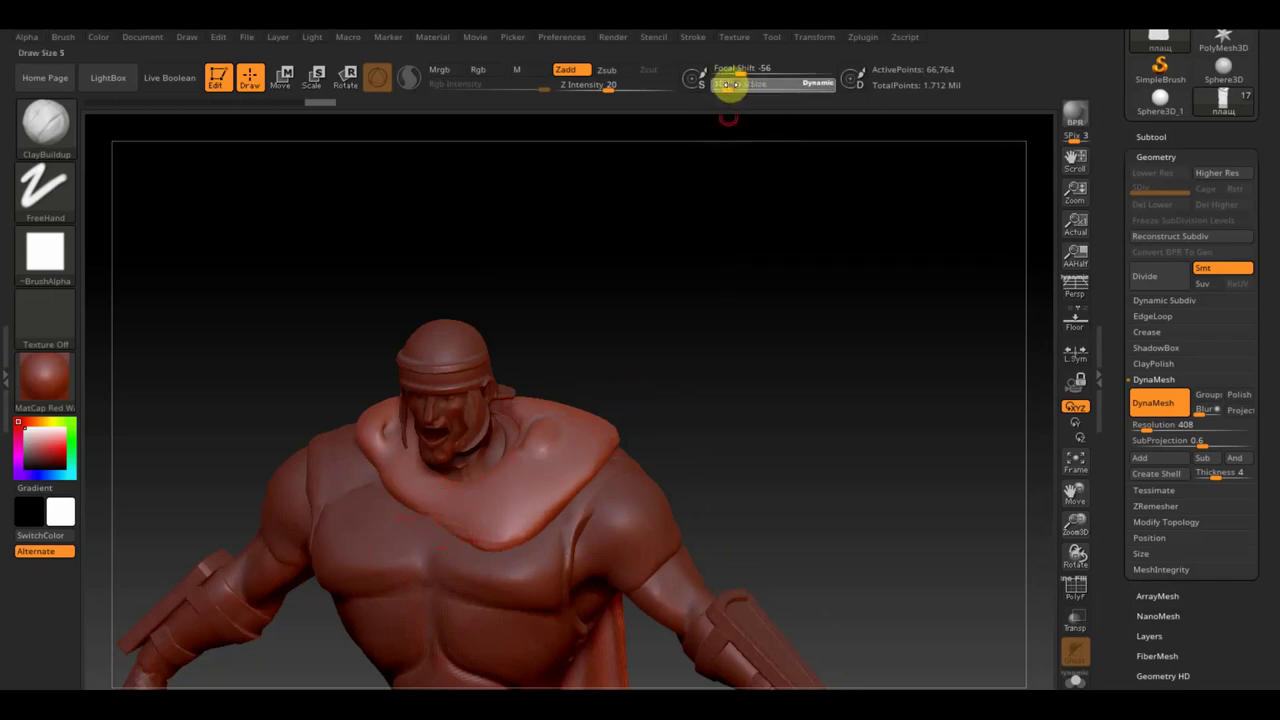
Step: Stroke fold ridges down the collar near the neck and smooth the shoulder surface
{"action": "left_click_drag", "start_coordinate": [657, 451], "coordinate": [671, 437]}
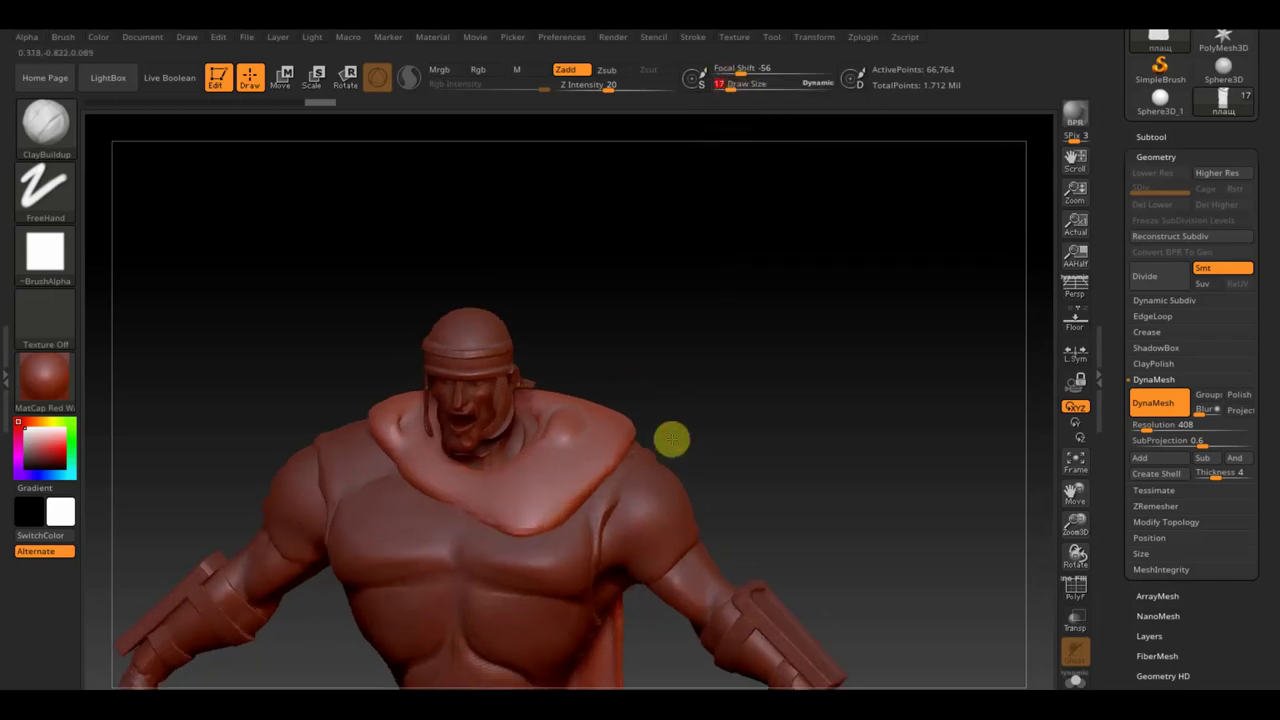
{"action": "left_click_drag", "start_coordinate": [406, 435], "coordinate": [461, 472]}
{"action": "left_click_drag", "start_coordinate": [563, 473], "coordinate": [597, 429]}
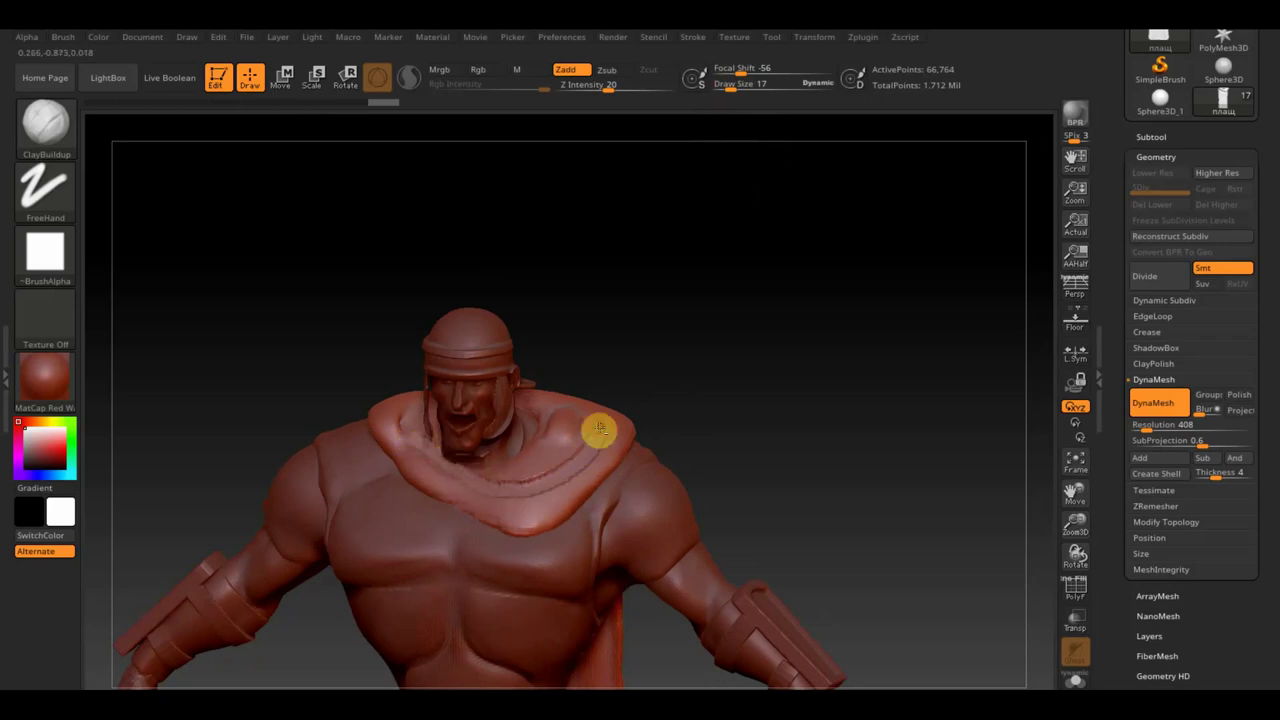
{"action": "left_click_drag", "start_coordinate": [697, 352], "coordinate": [696, 383]}
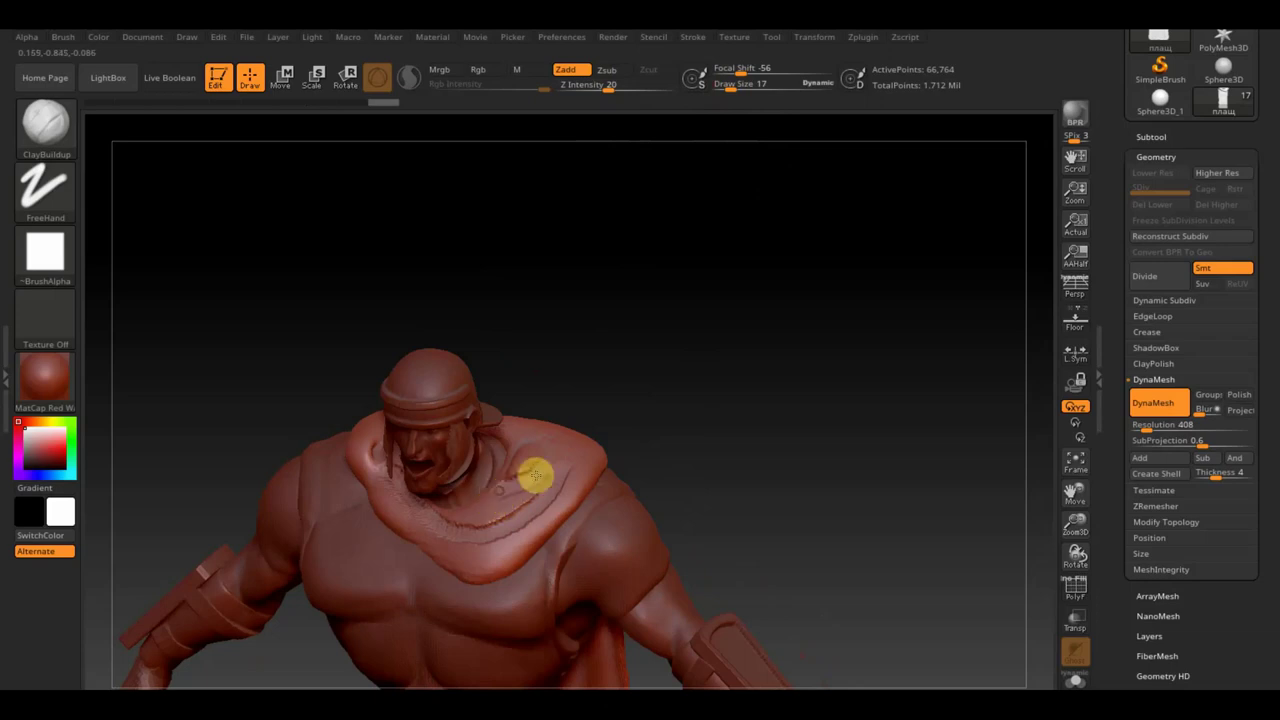
{"action": "left_click_drag", "start_coordinate": [557, 444], "coordinate": [556, 503]}
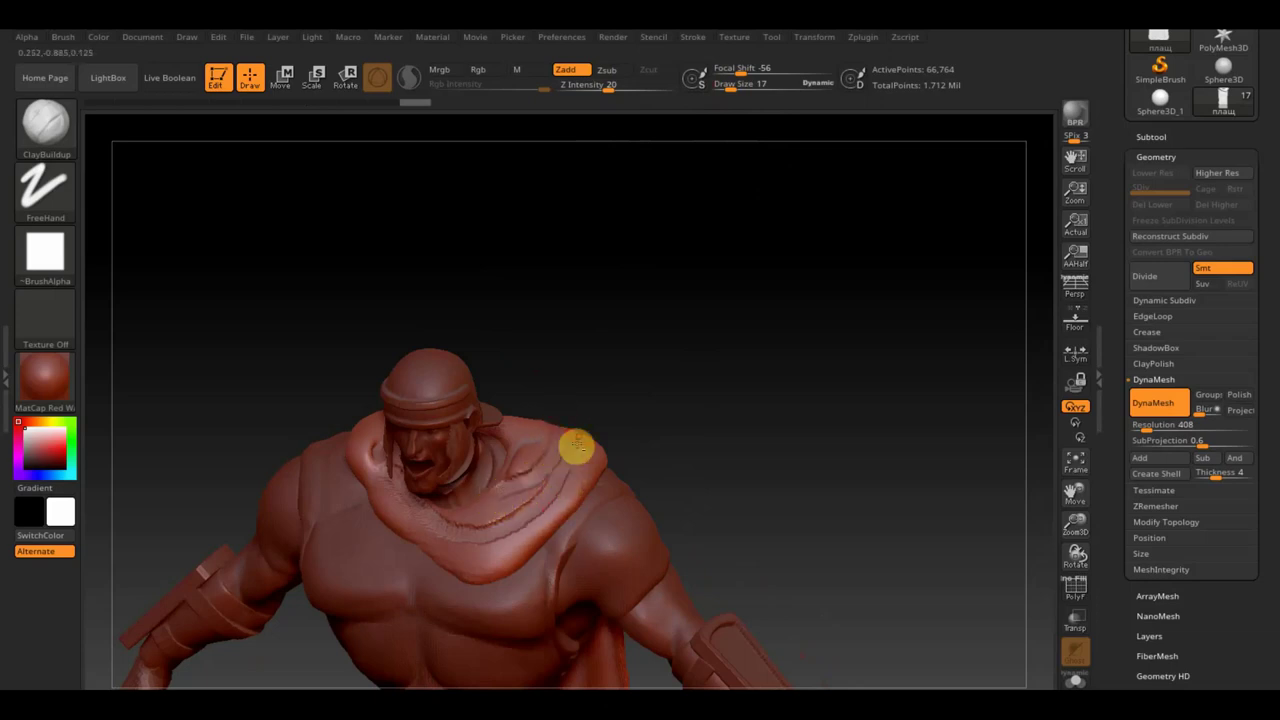
{"action": "mouse_move", "coordinate": [578, 438]}
{"action": "left_mouse_down"}
{"action": "mouse_move", "coordinate": [563, 481]}
{"action": "mouse_move", "coordinate": [608, 491]}
{"action": "left_mouse_up"}
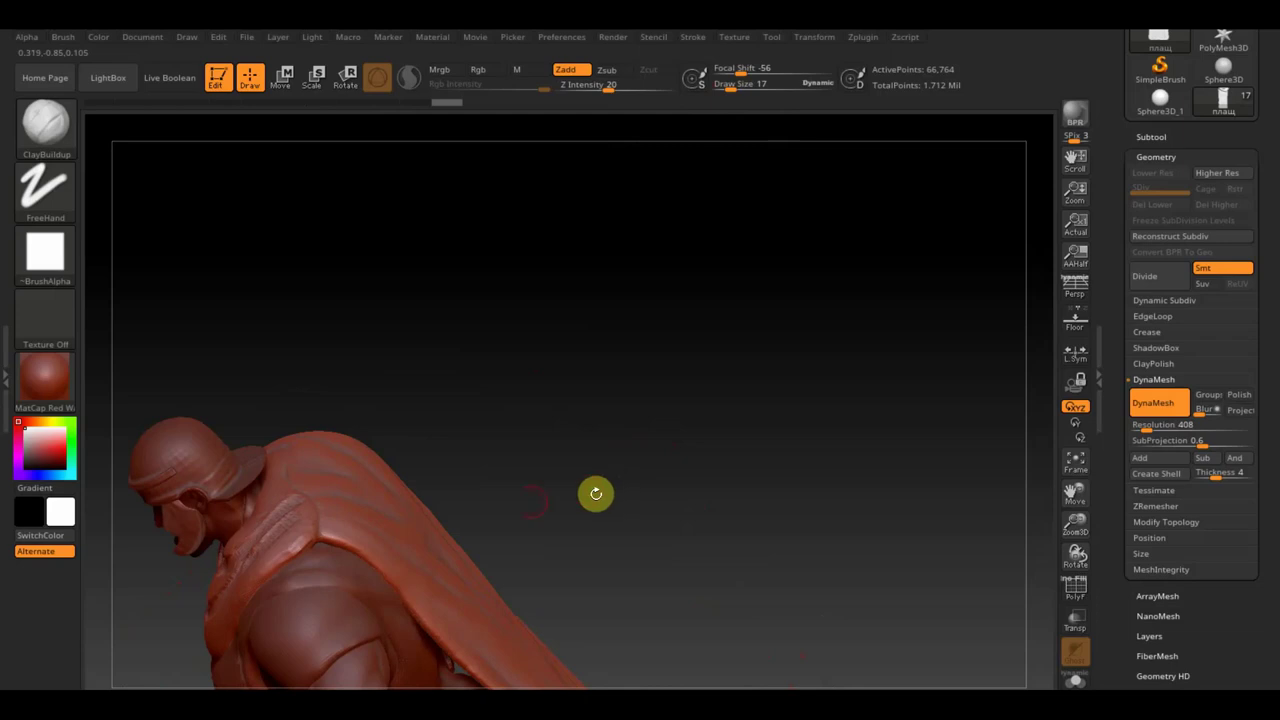
{"action": "key", "text": "shift"}
{"action": "mouse_move", "coordinate": [313, 513]}
{"action": "left_mouse_down", "text": "shift"}
{"action": "mouse_move", "coordinate": [300, 538]}
{"action": "mouse_move", "coordinate": [360, 540]}
{"action": "left_mouse_up", "text": "shift"}
{"action": "mouse_move", "coordinate": [526, 489]}
{"action": "left_mouse_down"}
{"action": "mouse_move", "coordinate": [506, 526]}
{"action": "mouse_move", "coordinate": [526, 514]}
{"action": "left_mouse_up"}
{"action": "left_click_drag", "start_coordinate": [309, 594], "coordinate": [371, 583], "text": "shift"}
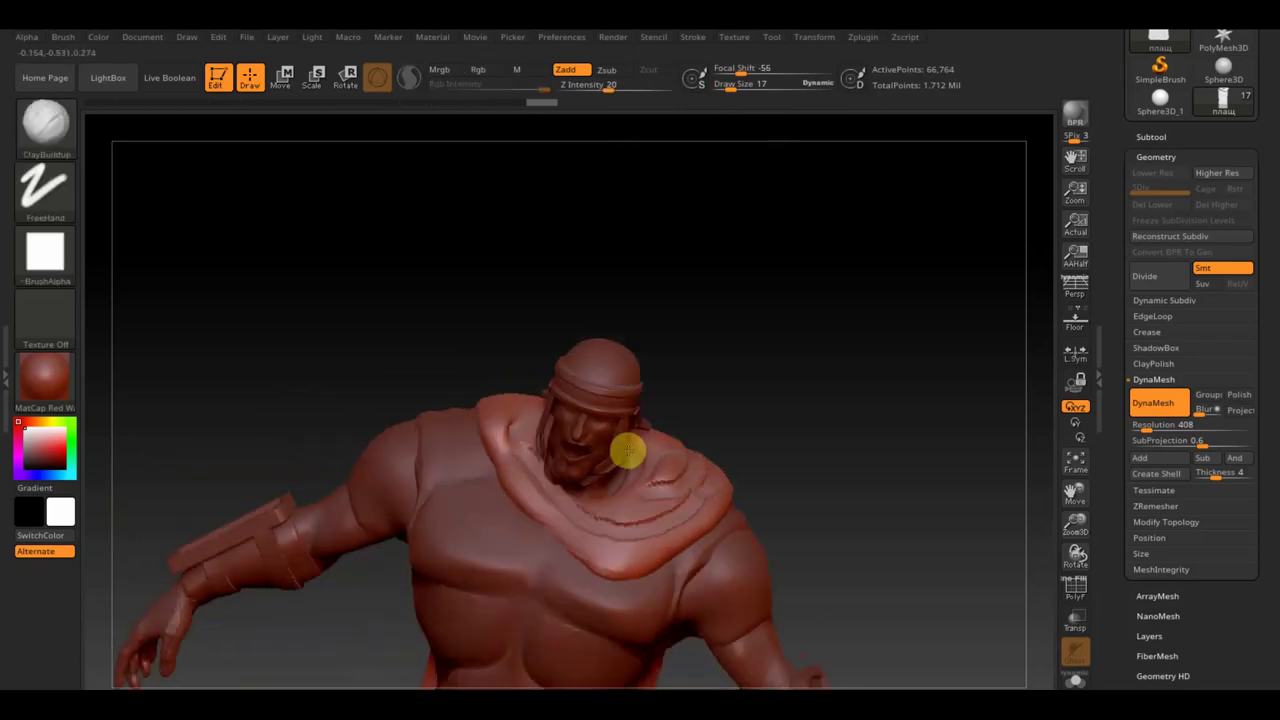
Step: Lower Z Intensity to 4 and smooth the collar from a front view
{"action": "left_click_drag", "start_coordinate": [544, 494], "coordinate": [720, 326], "text": "shift"}
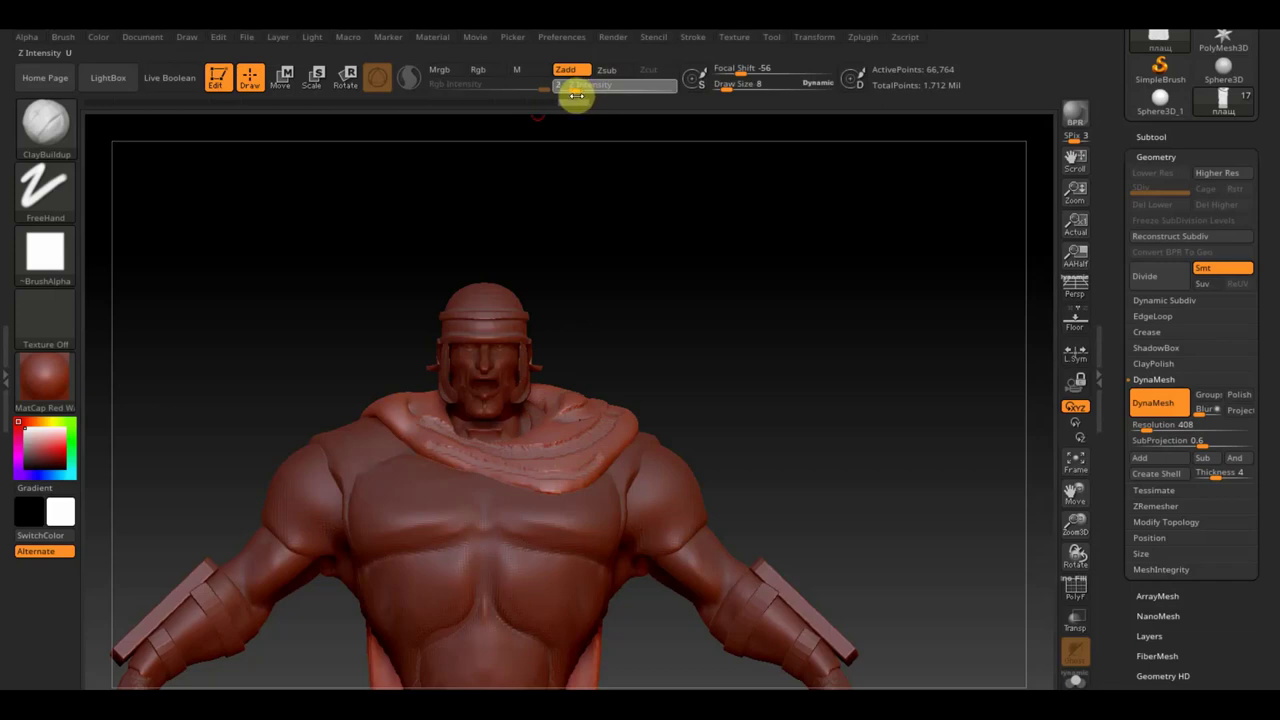
{"action": "mouse_move", "coordinate": [531, 363]}
{"action": "right_mouse_down"}
{"action": "mouse_move", "coordinate": [757, 354]}
{"action": "mouse_move", "coordinate": [791, 433]}
{"action": "mouse_move", "coordinate": [903, 263]}
{"action": "mouse_move", "coordinate": [714, 337]}
{"action": "mouse_move", "coordinate": [778, 281]}
{"action": "mouse_move", "coordinate": [673, 339]}
{"action": "right_mouse_up"}
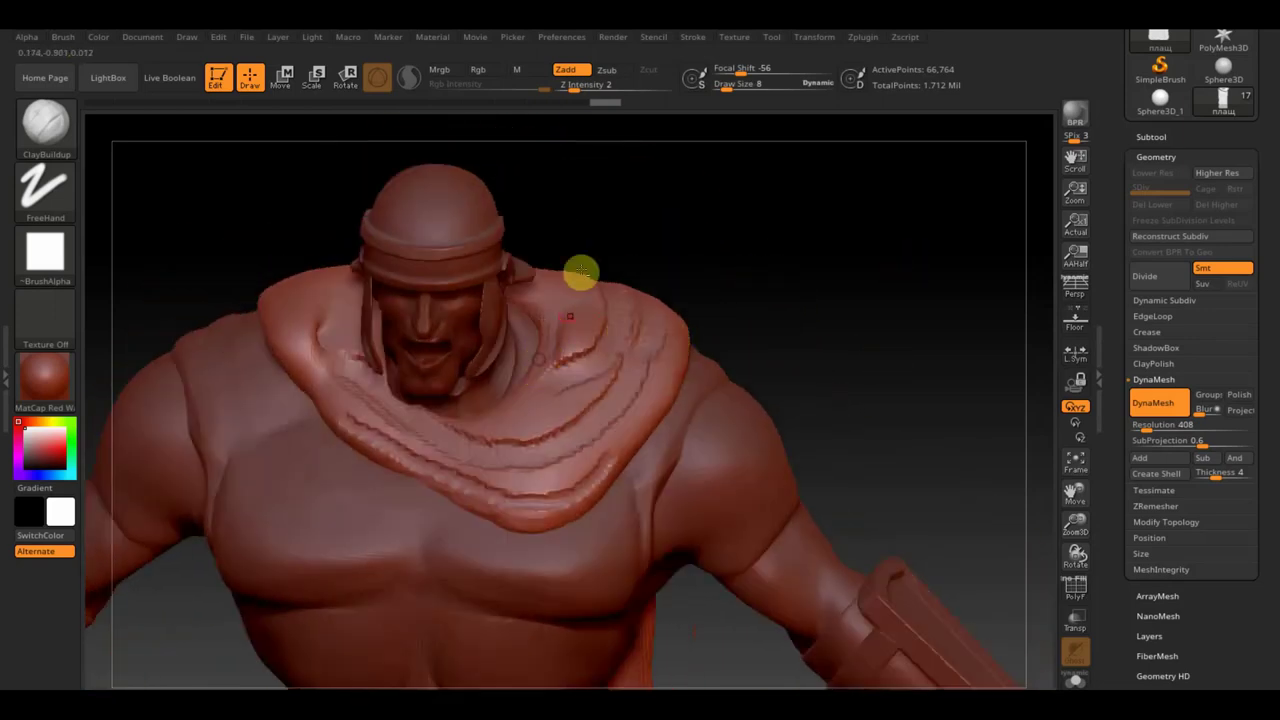
{"action": "left_click_drag", "start_coordinate": [572, 86], "coordinate": [584, 87]}
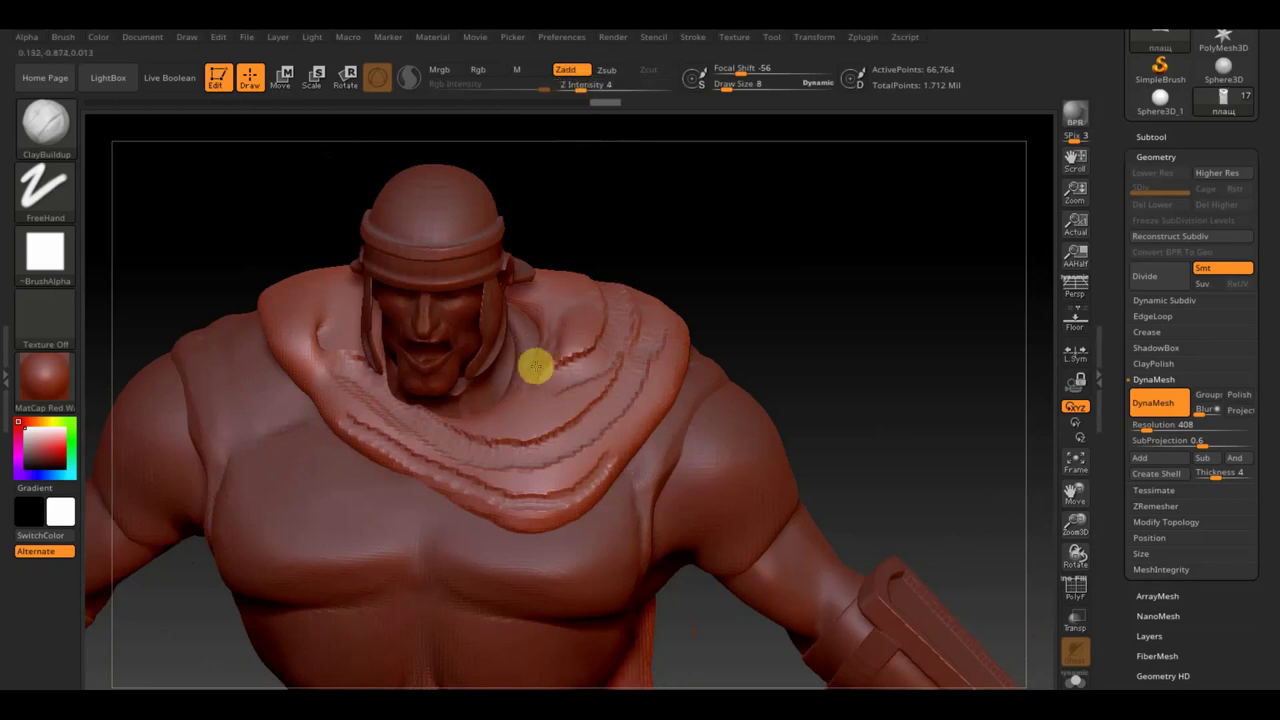
{"action": "left_click_drag", "start_coordinate": [577, 354], "coordinate": [618, 373], "text": "shift"}
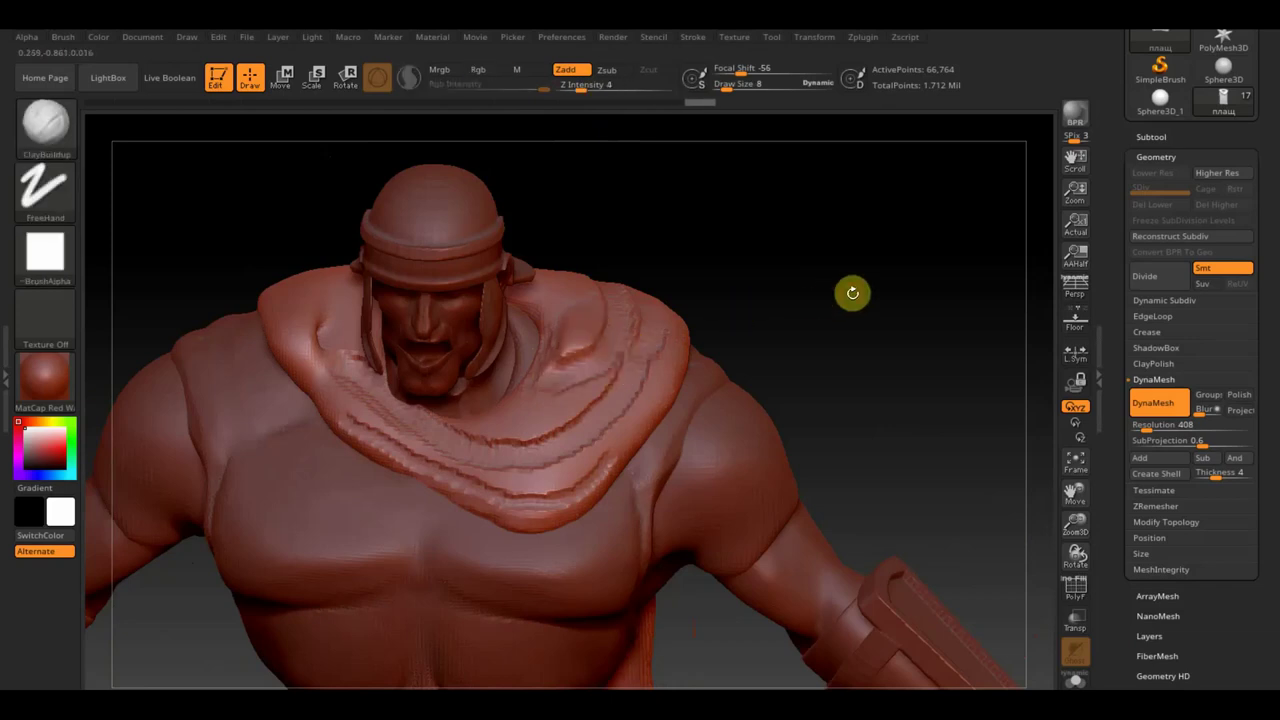
Step: Subdivide with Ctrl+D and soften the collar folds over shoulder and chest at brush size 45
{"action": "key", "text": "ctrl+d"}
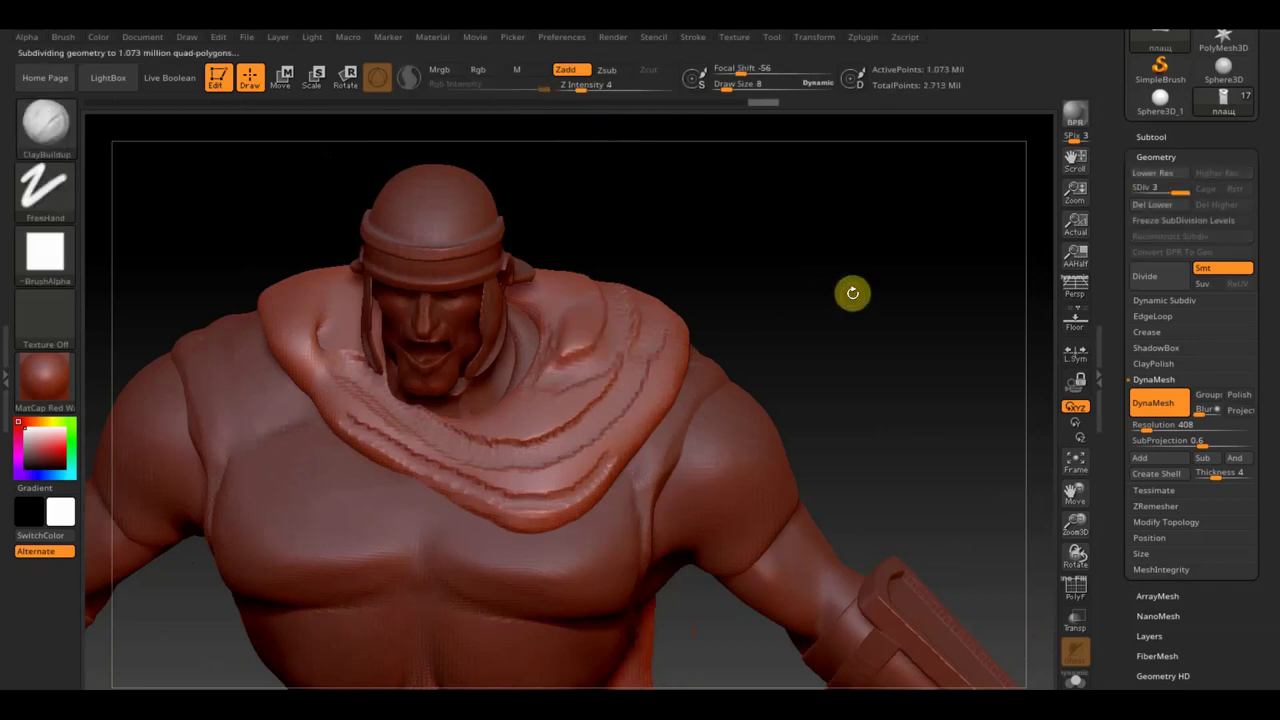
{"action": "left_click_drag", "start_coordinate": [737, 84], "coordinate": [746, 84]}
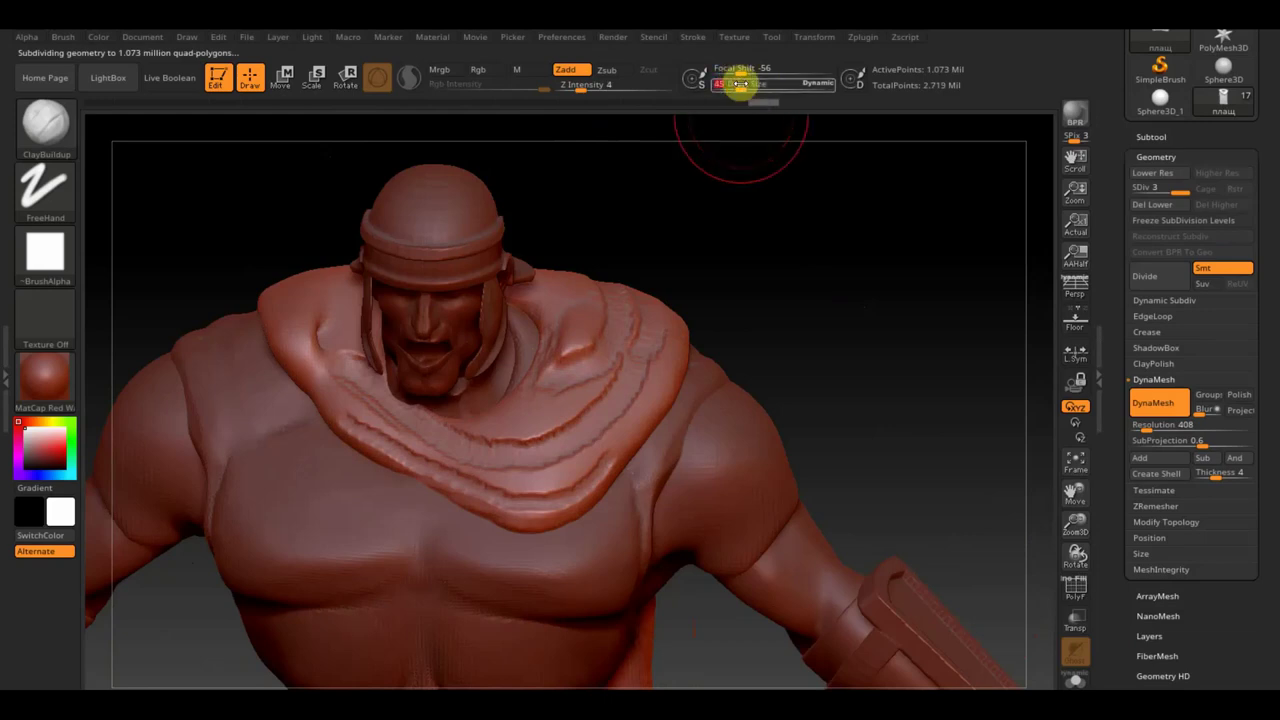
{"action": "mouse_move", "coordinate": [605, 377]}
{"action": "left_mouse_down", "text": "shift"}
{"action": "mouse_move", "coordinate": [583, 403]}
{"action": "mouse_move", "coordinate": [603, 377]}
{"action": "mouse_move", "coordinate": [457, 429]}
{"action": "mouse_move", "coordinate": [391, 432]}
{"action": "mouse_move", "coordinate": [311, 334]}
{"action": "left_mouse_up", "text": "shift"}
Step: Carve a thin crease along the collar edge with a smaller ClayBuildup brush
{"action": "left_click_drag", "start_coordinate": [748, 88], "coordinate": [714, 100]}
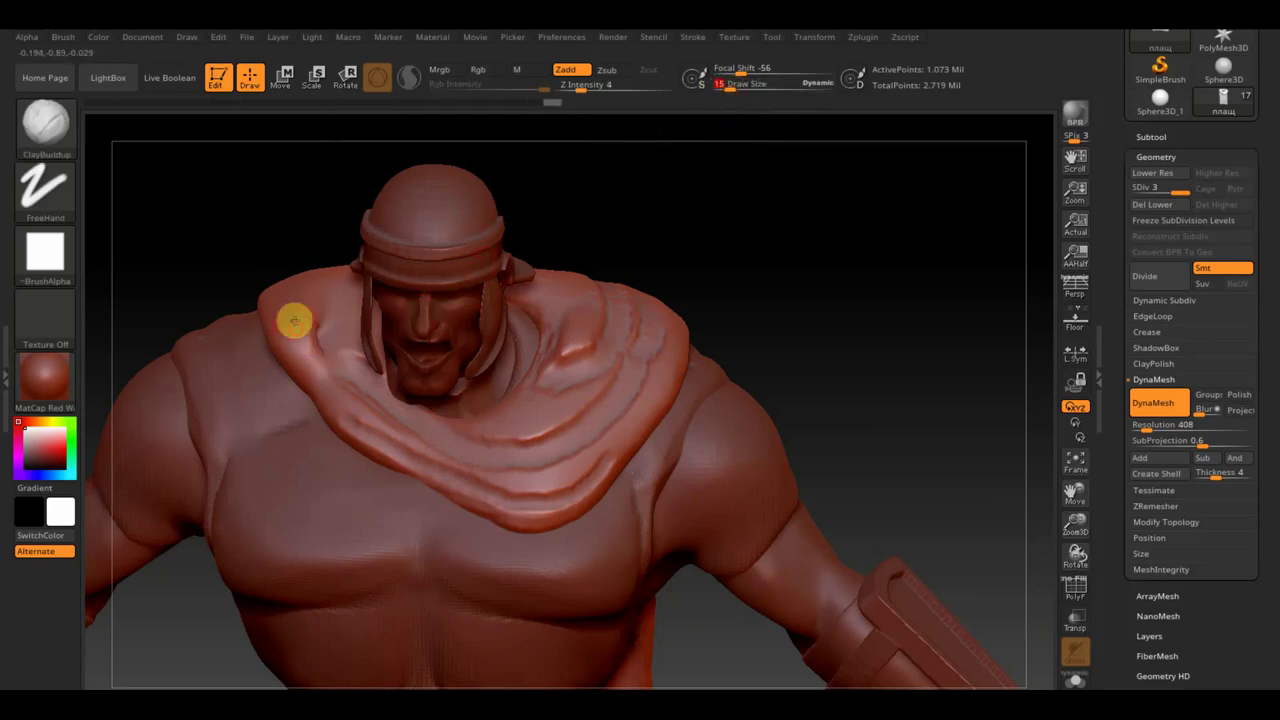
{"action": "mouse_move", "coordinate": [289, 323]}
{"action": "left_mouse_down"}
{"action": "mouse_move", "coordinate": [340, 409]}
{"action": "mouse_move", "coordinate": [457, 477]}
{"action": "mouse_move", "coordinate": [471, 471]}
{"action": "mouse_move", "coordinate": [449, 451]}
{"action": "mouse_move", "coordinate": [502, 479]}
{"action": "mouse_move", "coordinate": [549, 477]}
{"action": "mouse_move", "coordinate": [646, 386]}
{"action": "mouse_move", "coordinate": [624, 427]}
{"action": "left_mouse_up"}
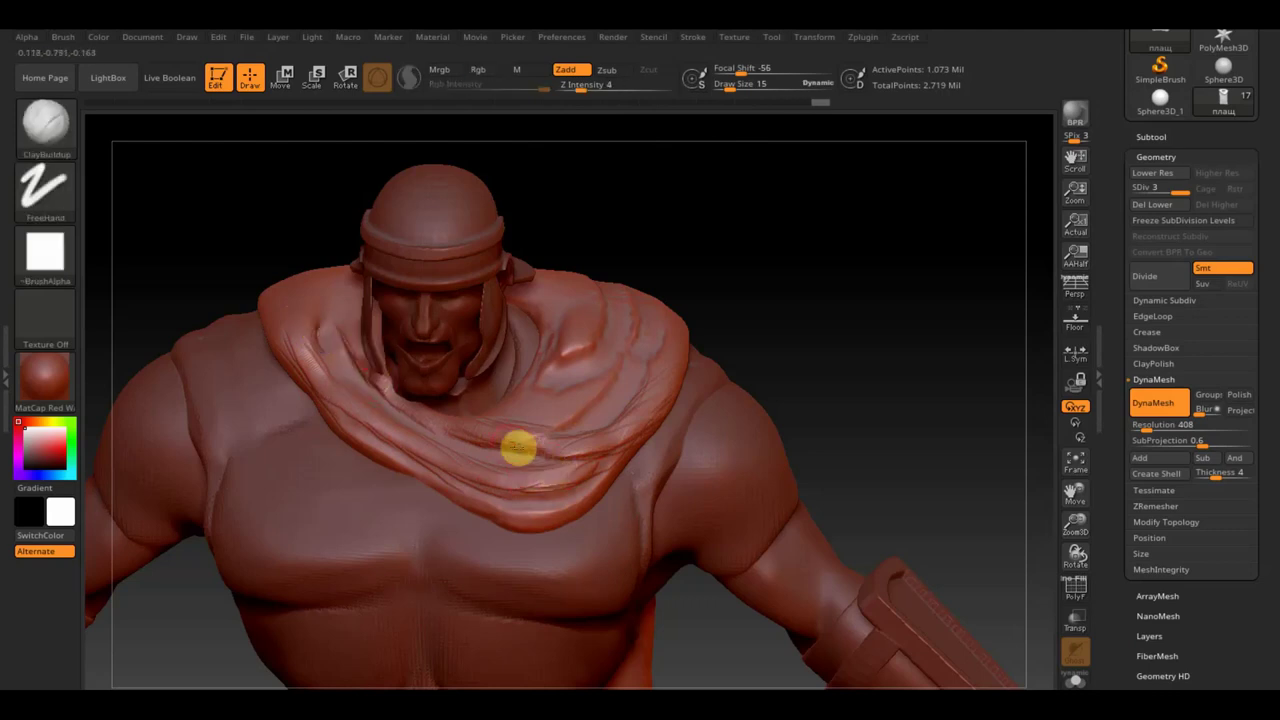
{"action": "key", "text": "shift"}
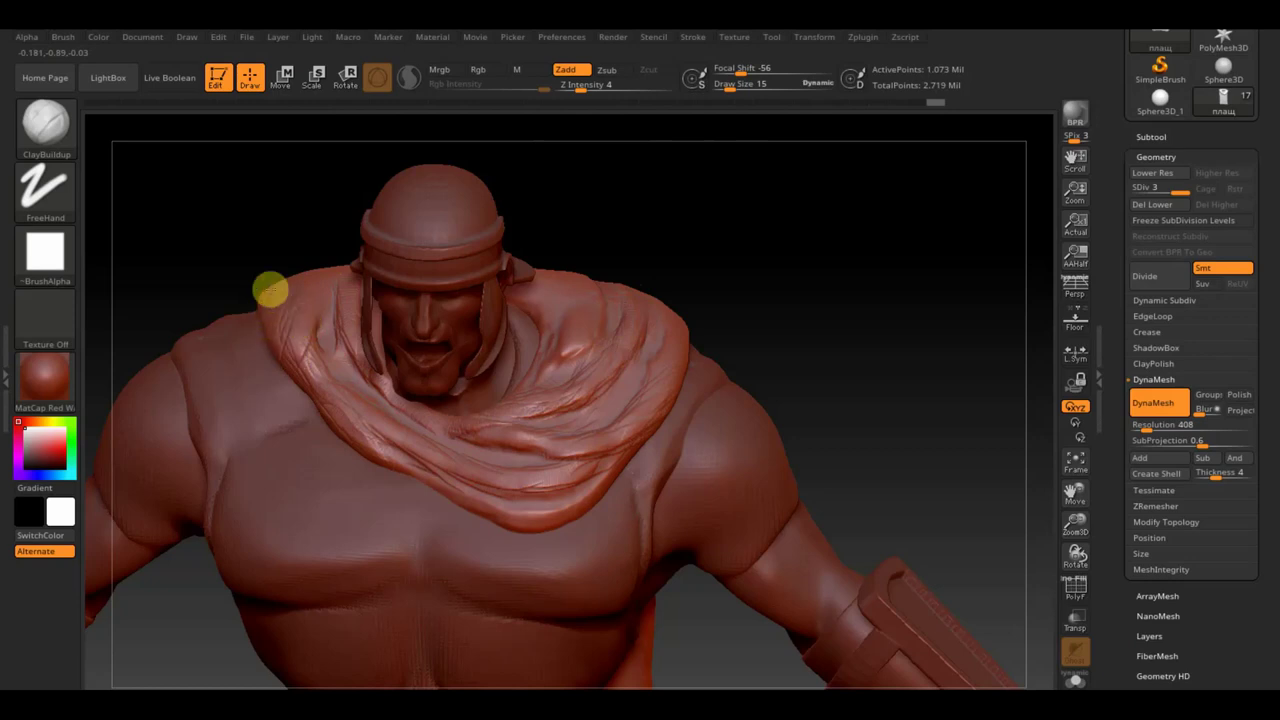
{"action": "mouse_move", "coordinate": [688, 232]}
{"action": "left_mouse_down"}
{"action": "mouse_move", "coordinate": [634, 311]}
{"action": "mouse_move", "coordinate": [712, 203]}
{"action": "mouse_move", "coordinate": [680, 230]}
{"action": "left_mouse_up"}
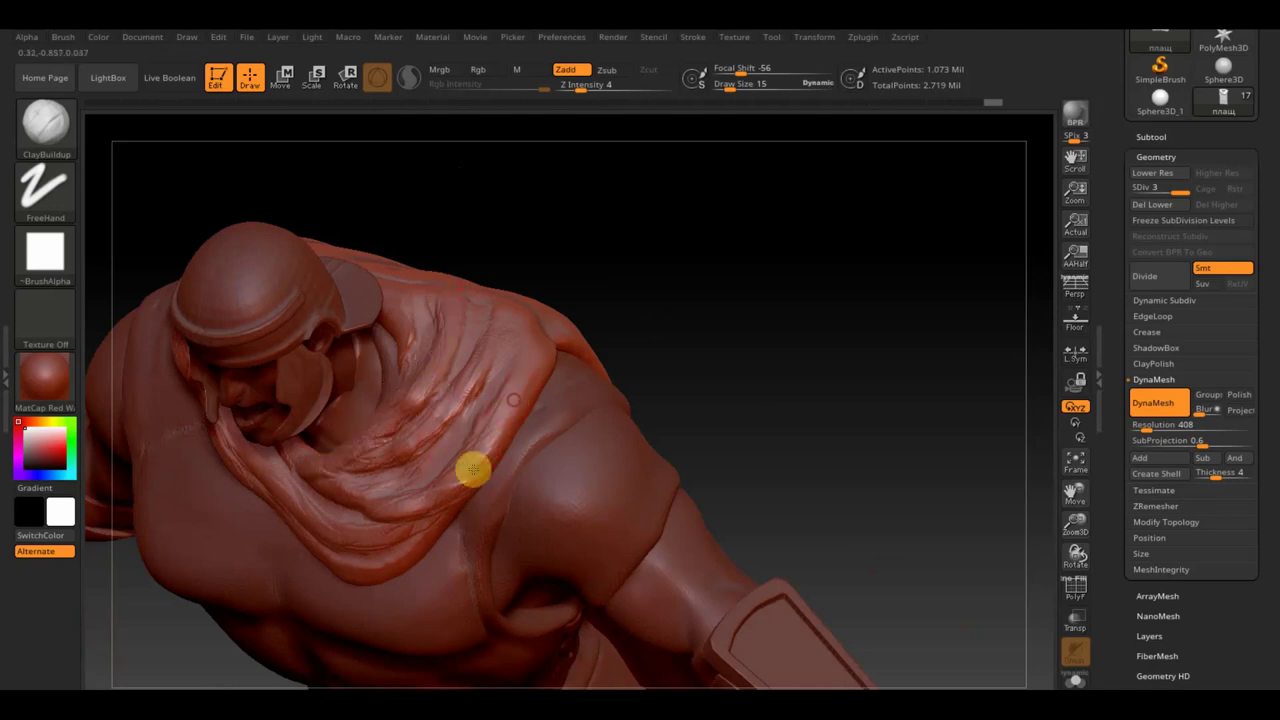
Step: Sculpt wrinkle creases and fold ridges around the shoulder crease and the round shoulder disc
{"action": "left_click_drag", "start_coordinate": [663, 257], "coordinate": [629, 280]}
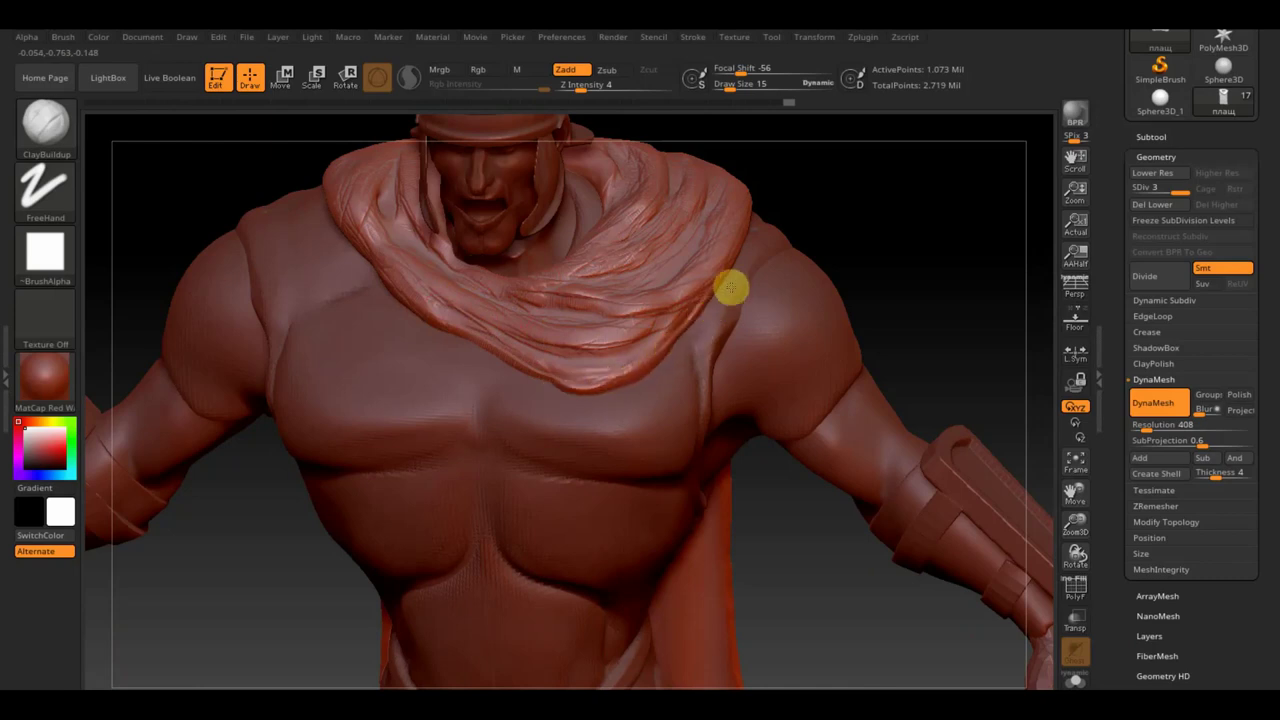
{"action": "mouse_move", "coordinate": [863, 200]}
{"action": "left_mouse_down"}
{"action": "mouse_move", "coordinate": [784, 255]}
{"action": "mouse_move", "coordinate": [891, 263]}
{"action": "mouse_move", "coordinate": [894, 223]}
{"action": "left_mouse_up"}
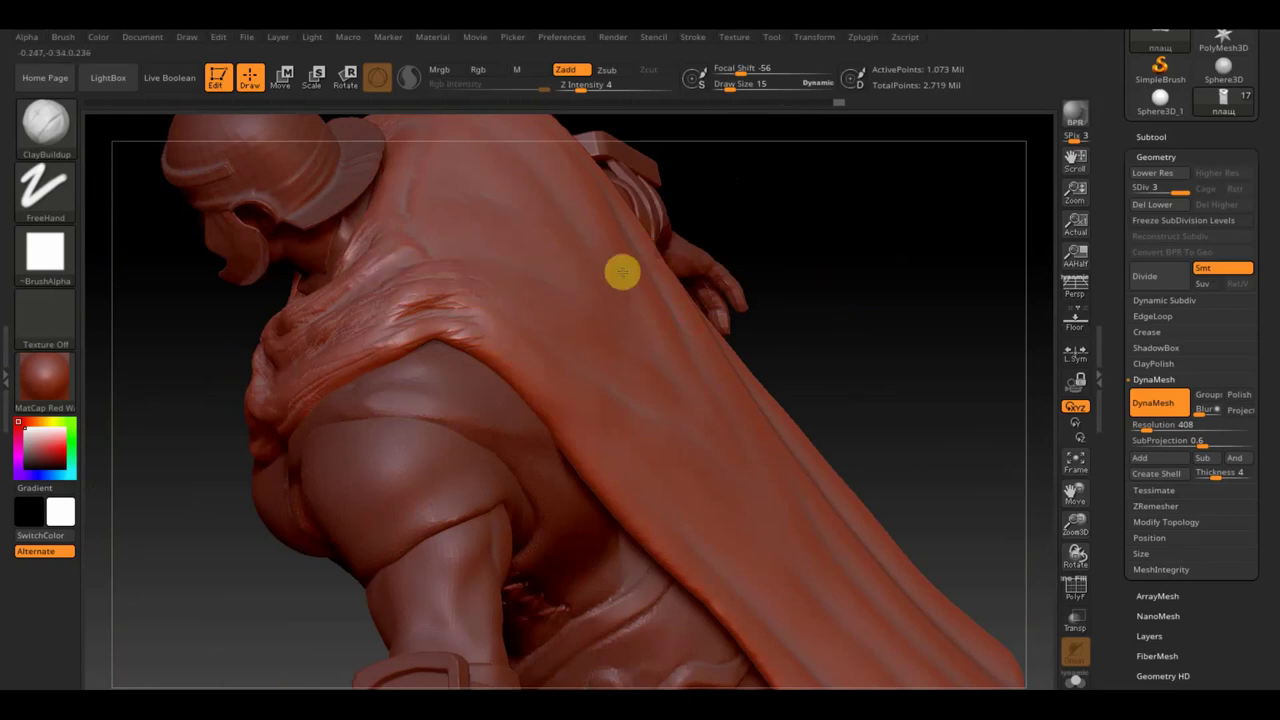
{"action": "left_click_drag", "start_coordinate": [743, 251], "coordinate": [769, 322]}
{"action": "left_click_drag", "start_coordinate": [788, 337], "coordinate": [831, 209]}
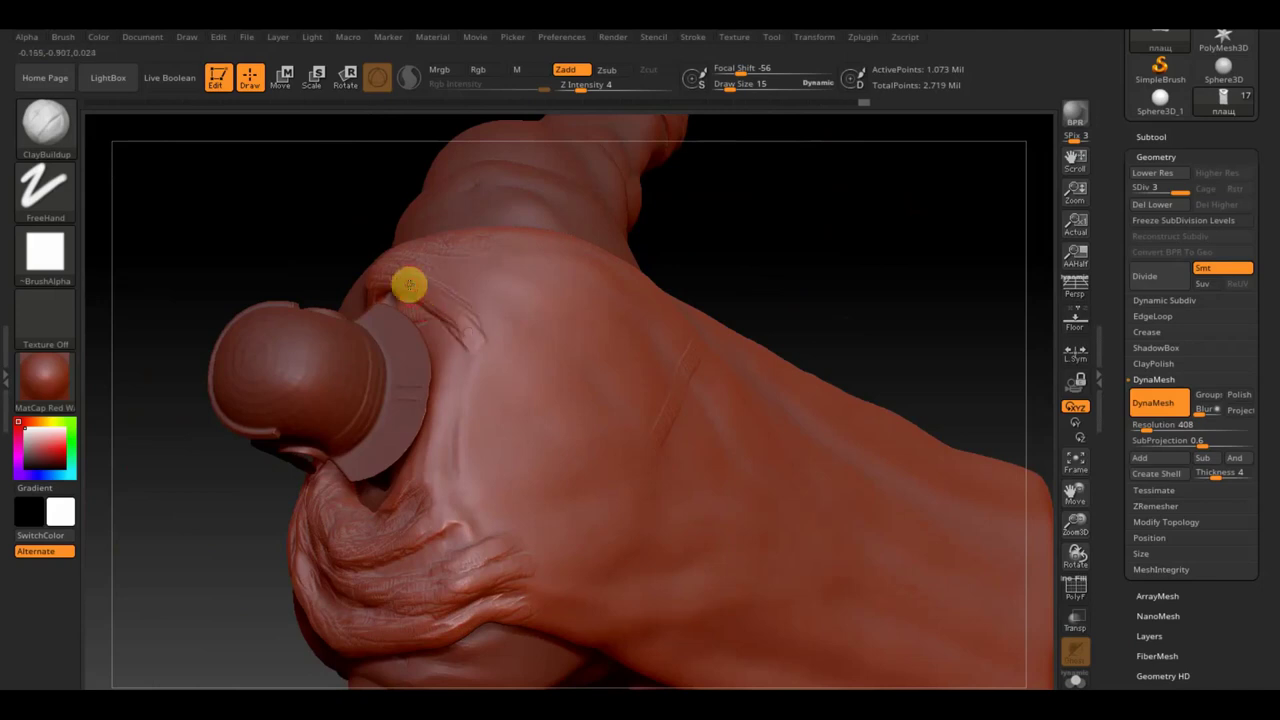
{"action": "left_click_drag", "start_coordinate": [414, 251], "coordinate": [437, 243]}
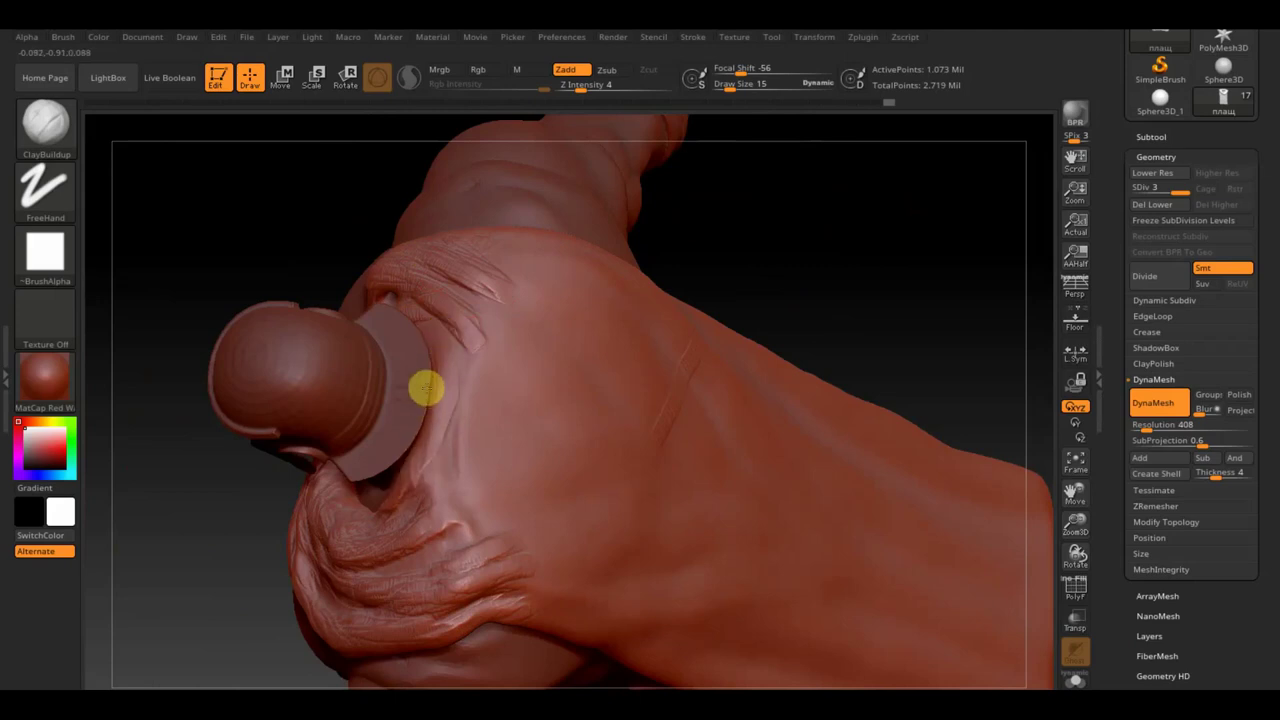
{"action": "left_click_drag", "start_coordinate": [437, 435], "coordinate": [449, 410]}
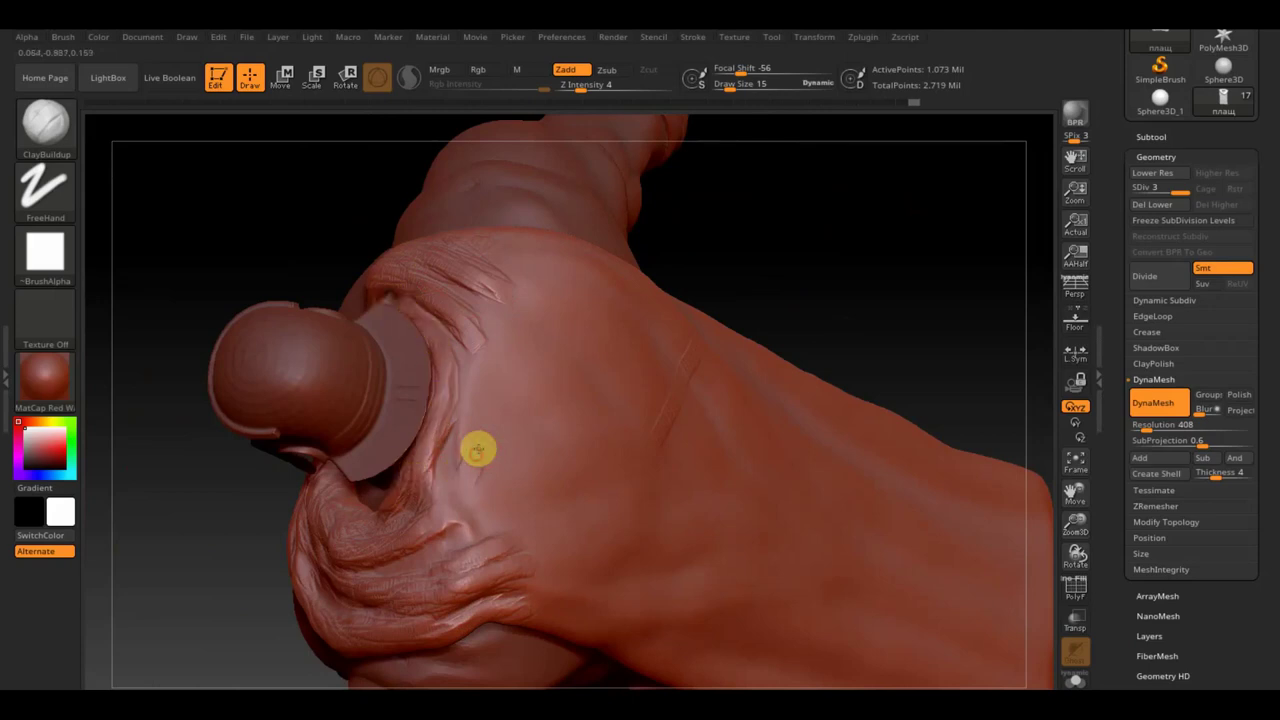
{"action": "left_click_drag", "start_coordinate": [516, 498], "coordinate": [449, 526]}
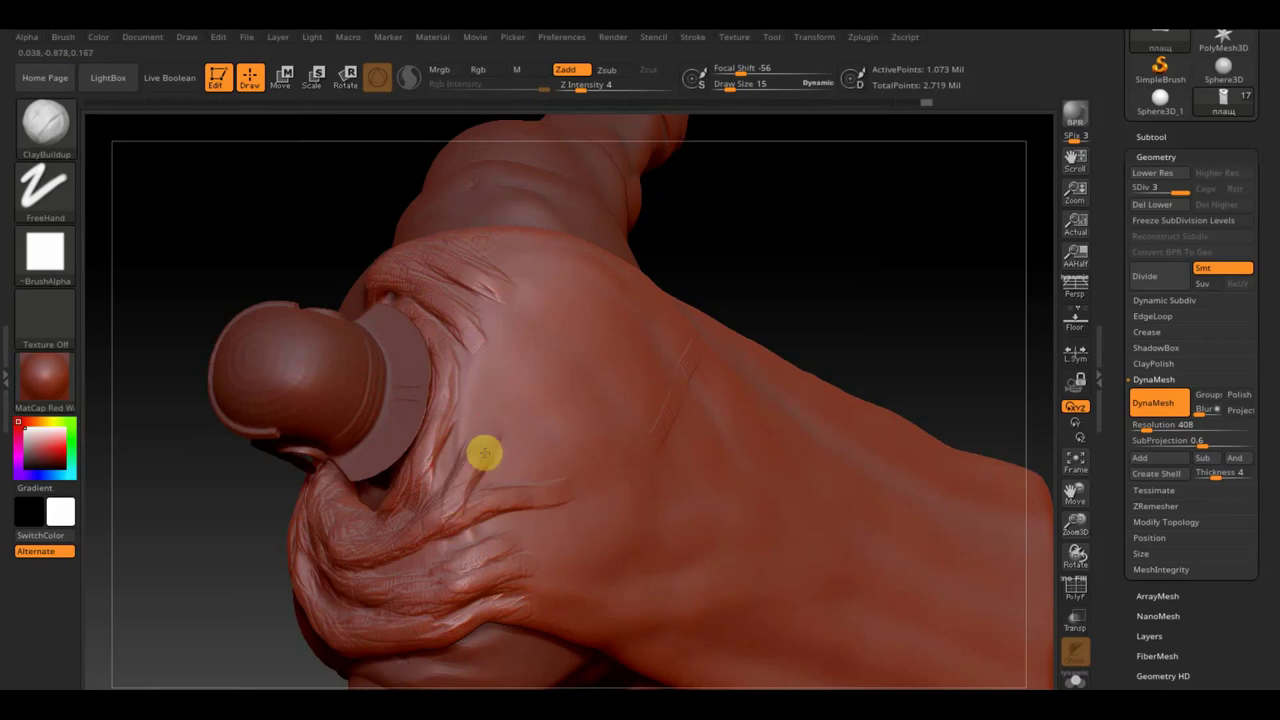
Step: With a larger Smooth brush, soften the folds of the neck cloth around the head
{"action": "key", "text": "shift"}
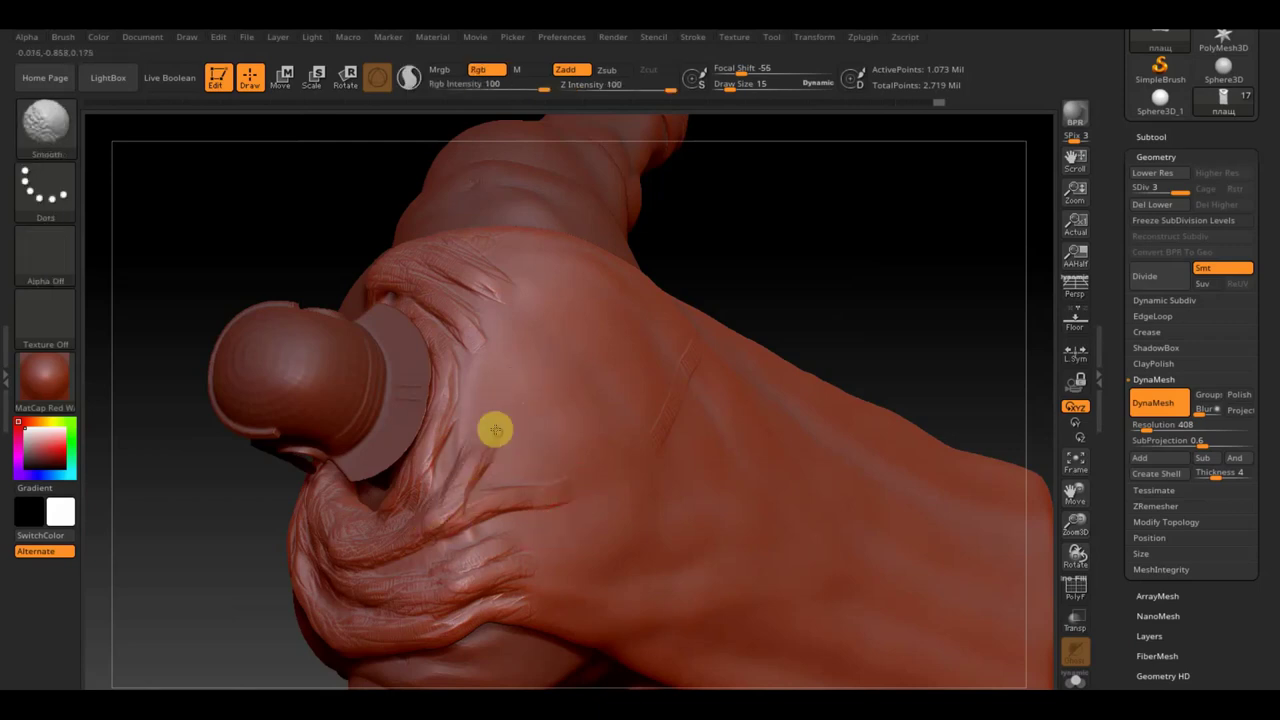
{"action": "left_click_drag", "start_coordinate": [735, 84], "coordinate": [737, 86]}
{"action": "key", "text": "shift"}
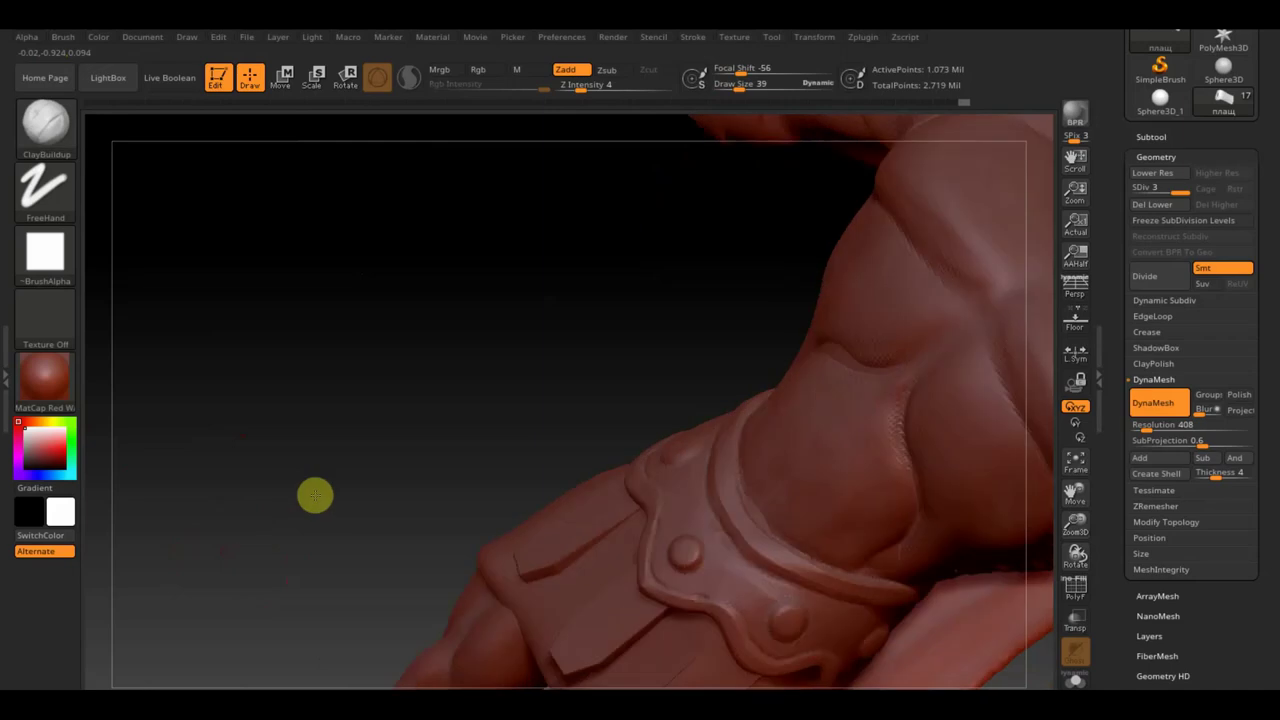
{"action": "left_click_drag", "start_coordinate": [314, 494], "coordinate": [456, 408], "text": "shift"}
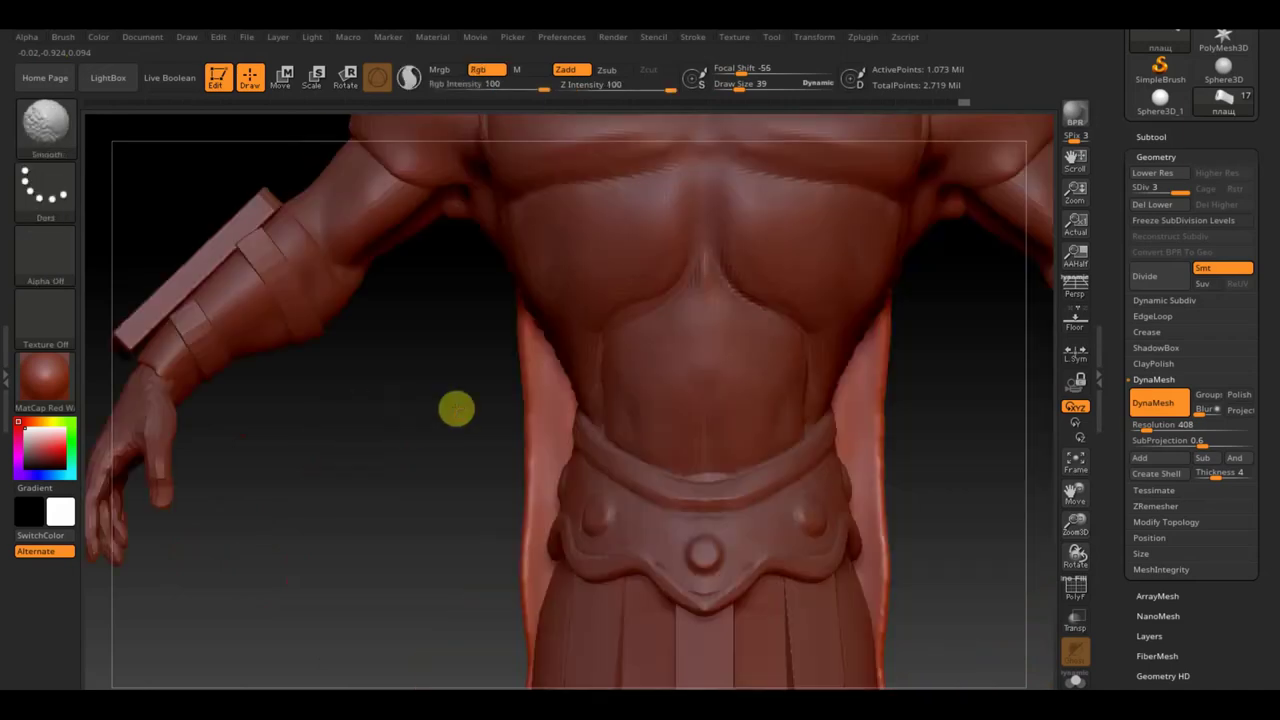
{"action": "mouse_move", "coordinate": [957, 374]}
{"action": "left_mouse_down", "text": "alt"}
{"action": "mouse_move", "coordinate": [790, 663]}
{"action": "mouse_move", "coordinate": [806, 443]}
{"action": "left_mouse_up", "text": "alt"}
{"action": "mouse_move", "coordinate": [412, 437]}
{"action": "left_mouse_down", "text": "shift"}
{"action": "mouse_move", "coordinate": [449, 491]}
{"action": "mouse_move", "coordinate": [323, 431]}
{"action": "mouse_move", "coordinate": [472, 396]}
{"action": "left_mouse_up", "text": "shift"}
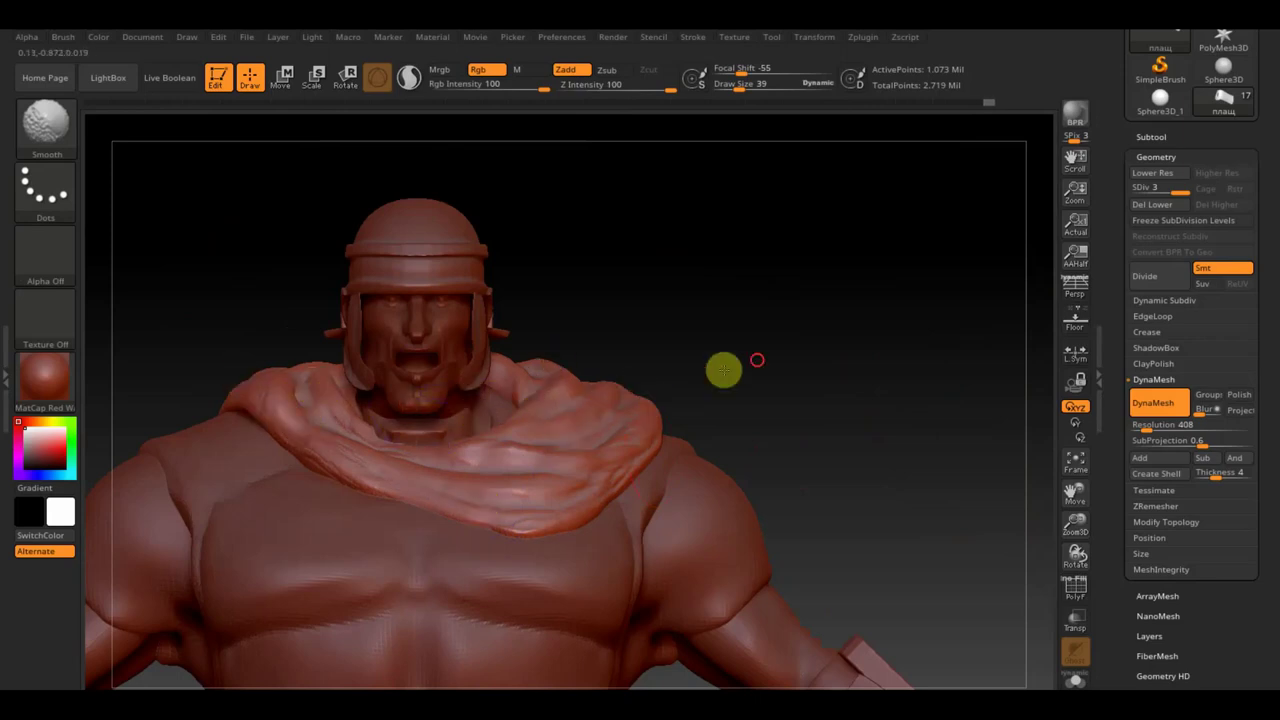
{"action": "left_click_drag", "start_coordinate": [723, 366], "coordinate": [757, 394]}
{"action": "left_click_drag", "start_coordinate": [797, 293], "coordinate": [817, 357]}
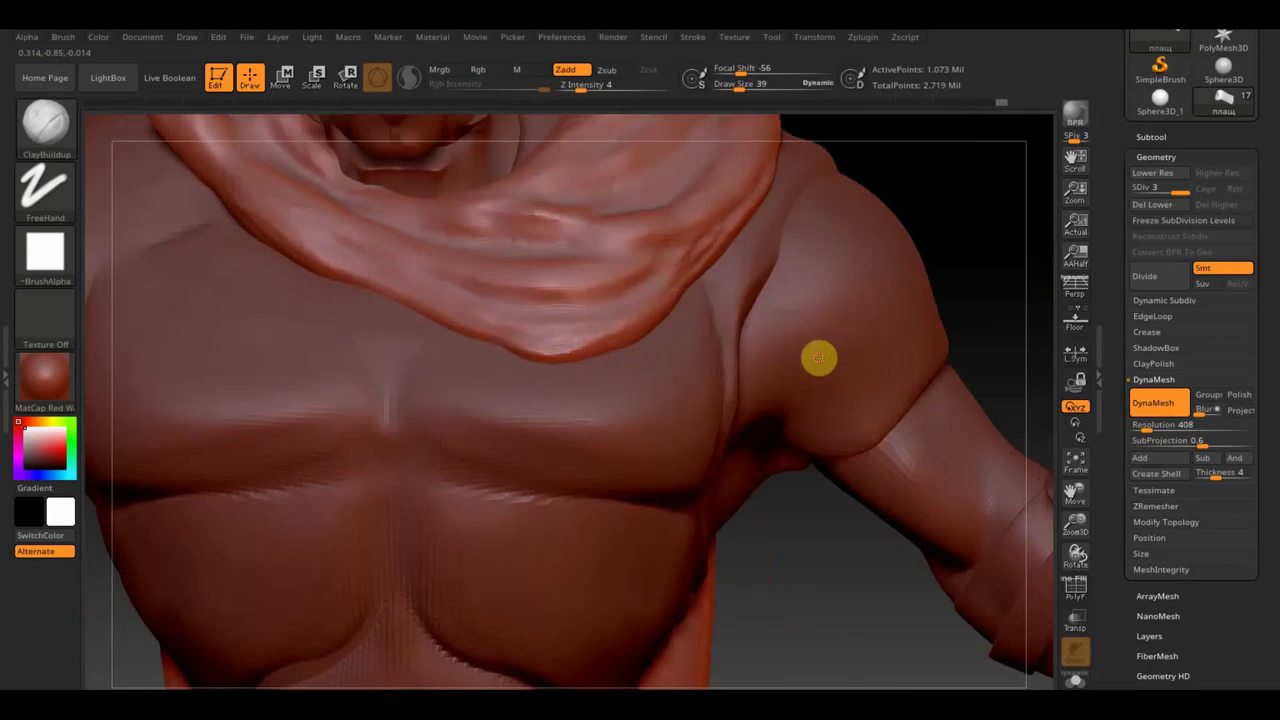
{"action": "mouse_move", "coordinate": [960, 166]}
{"action": "left_mouse_down"}
{"action": "mouse_move", "coordinate": [911, 414]}
{"action": "mouse_move", "coordinate": [818, 252]}
{"action": "left_mouse_up"}
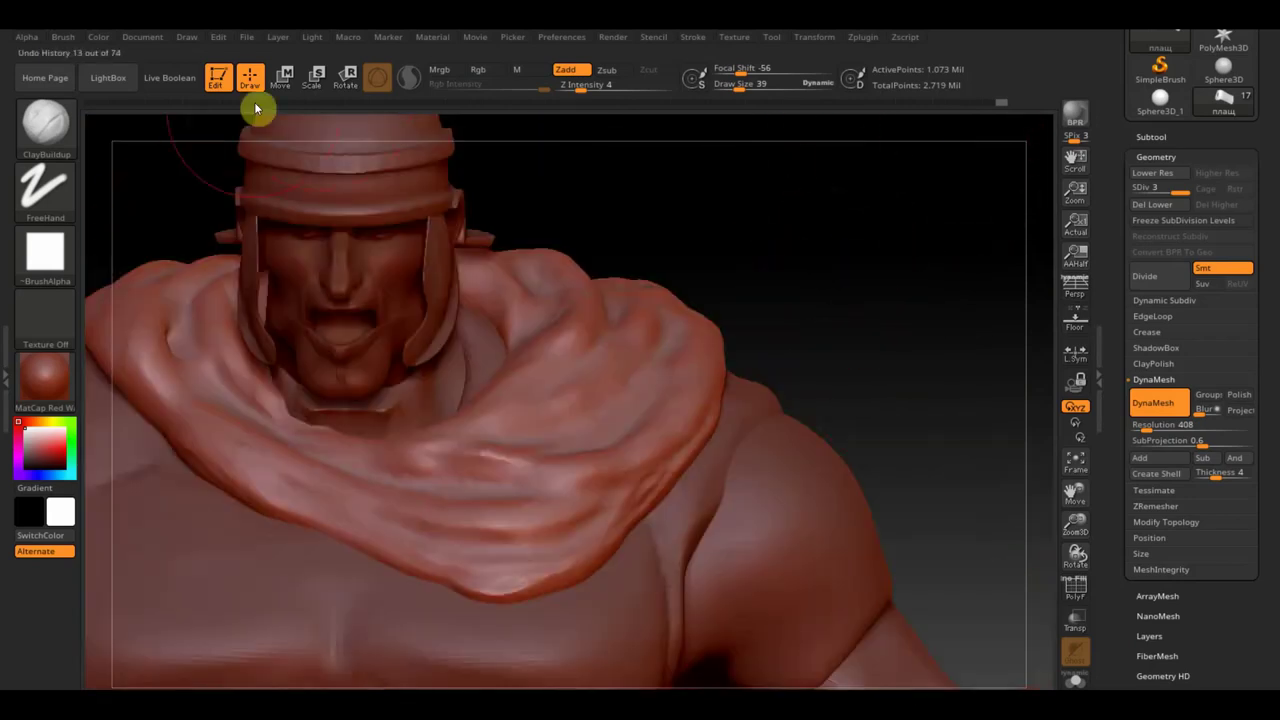
Step: Pick the Standard brush at Draw Size 6 and frame the full figure from the front
{"action": "left_click", "coordinate": [45, 122]}
{"action": "left_click", "coordinate": [638, 145]}
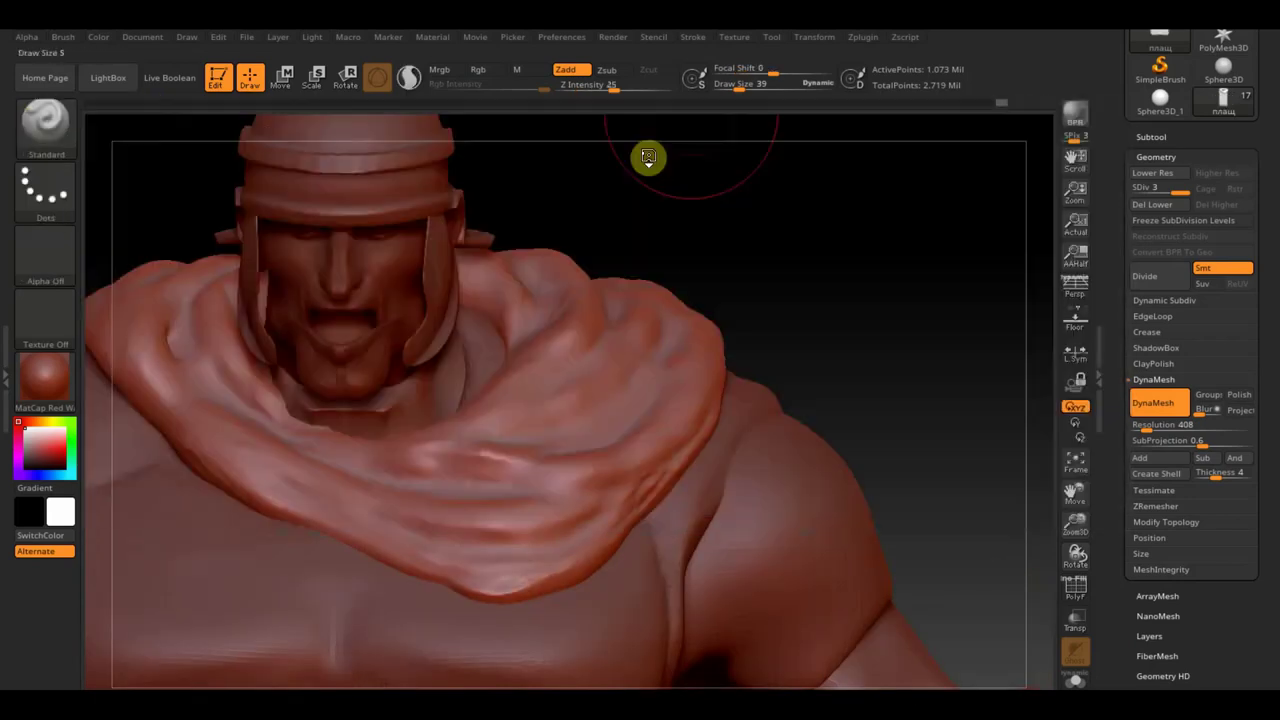
{"action": "left_click_drag", "start_coordinate": [745, 84], "coordinate": [722, 87]}
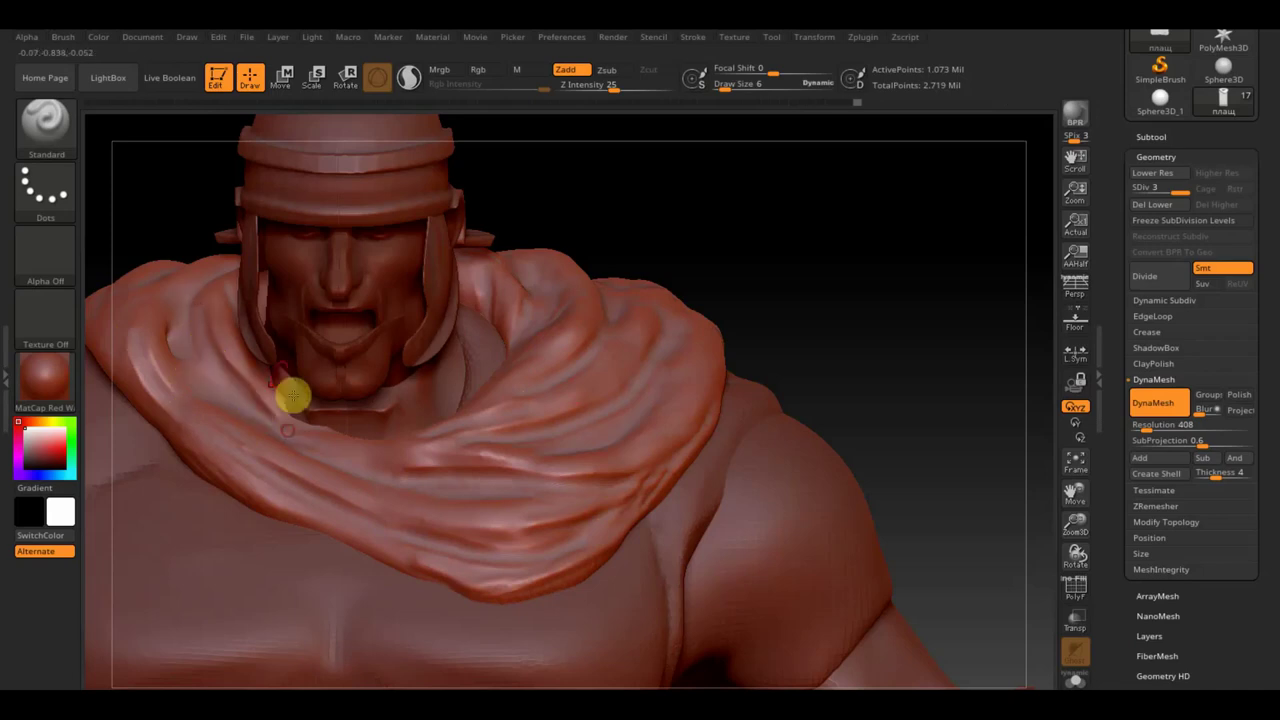
{"action": "left_click_drag", "start_coordinate": [849, 334], "coordinate": [875, 352], "text": "shift"}
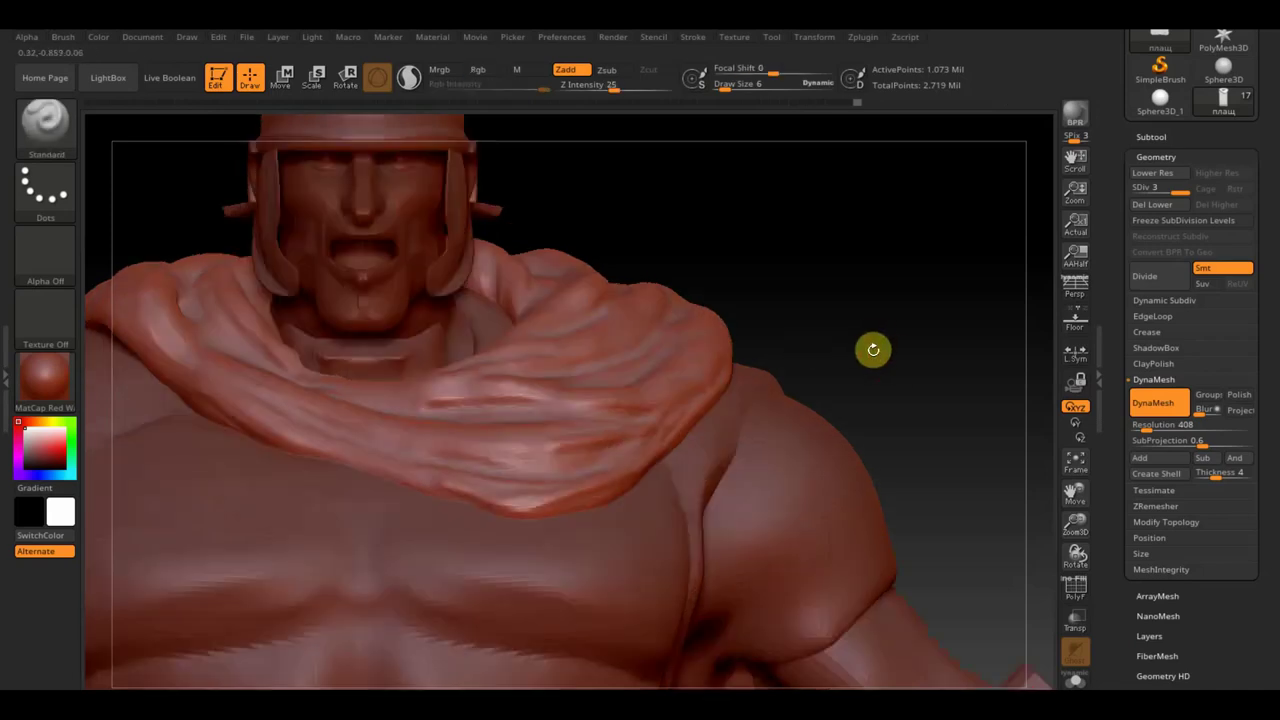
{"action": "mouse_move", "coordinate": [887, 411]}
{"action": "left_mouse_down", "text": "alt"}
{"action": "mouse_move", "coordinate": [880, 360]}
{"action": "mouse_move", "coordinate": [811, 540]}
{"action": "mouse_move", "coordinate": [789, 491]}
{"action": "mouse_move", "coordinate": [847, 328]}
{"action": "mouse_move", "coordinate": [780, 391]}
{"action": "mouse_move", "coordinate": [606, 356]}
{"action": "left_mouse_up", "text": "alt"}
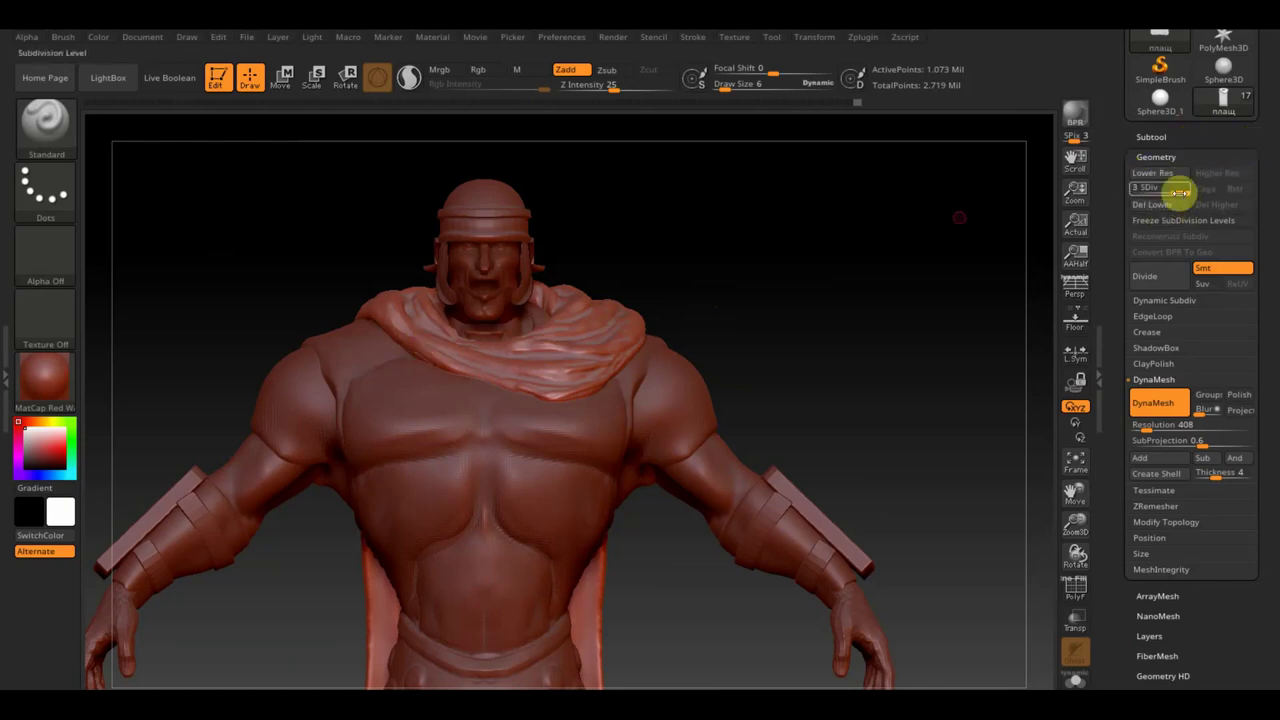
Step: Set the cape to SDiv 1, apply Del Higher, then bring the legs into view
{"action": "left_click", "coordinate": [1133, 196]}
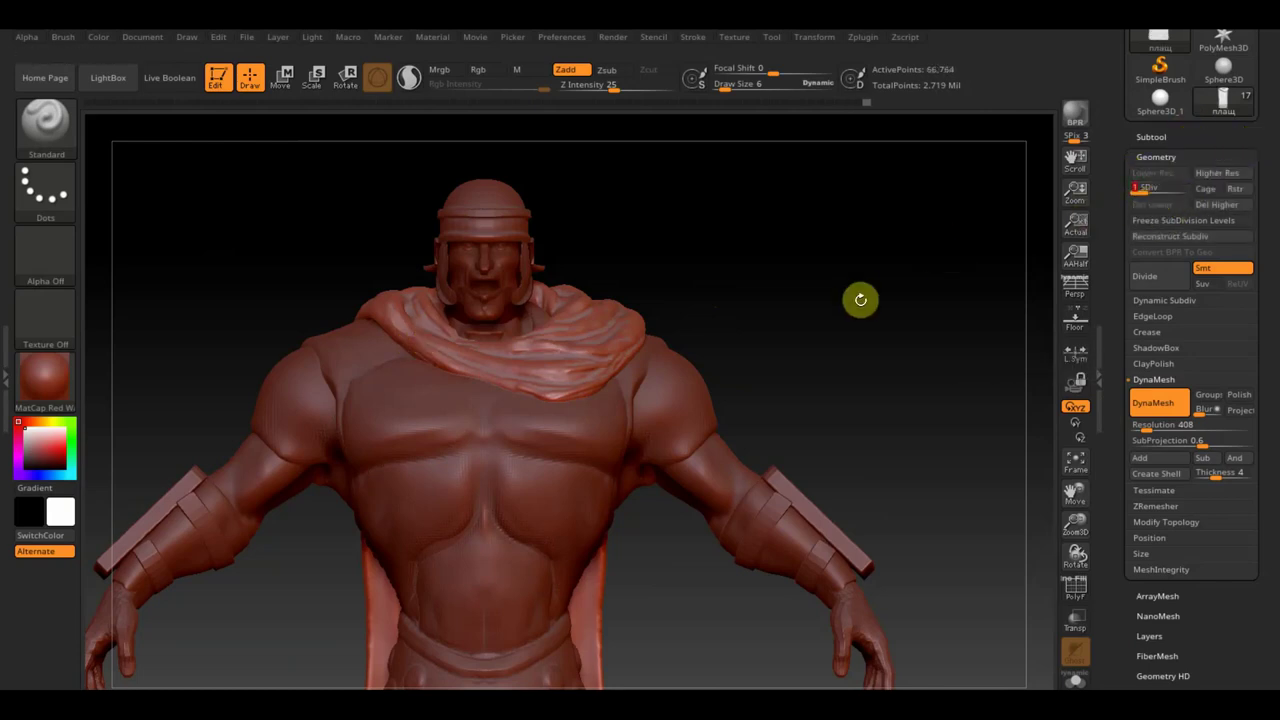
{"action": "mouse_move", "coordinate": [887, 289]}
{"action": "left_mouse_down"}
{"action": "mouse_move", "coordinate": [891, 354]}
{"action": "mouse_move", "coordinate": [880, 314]}
{"action": "left_mouse_up"}
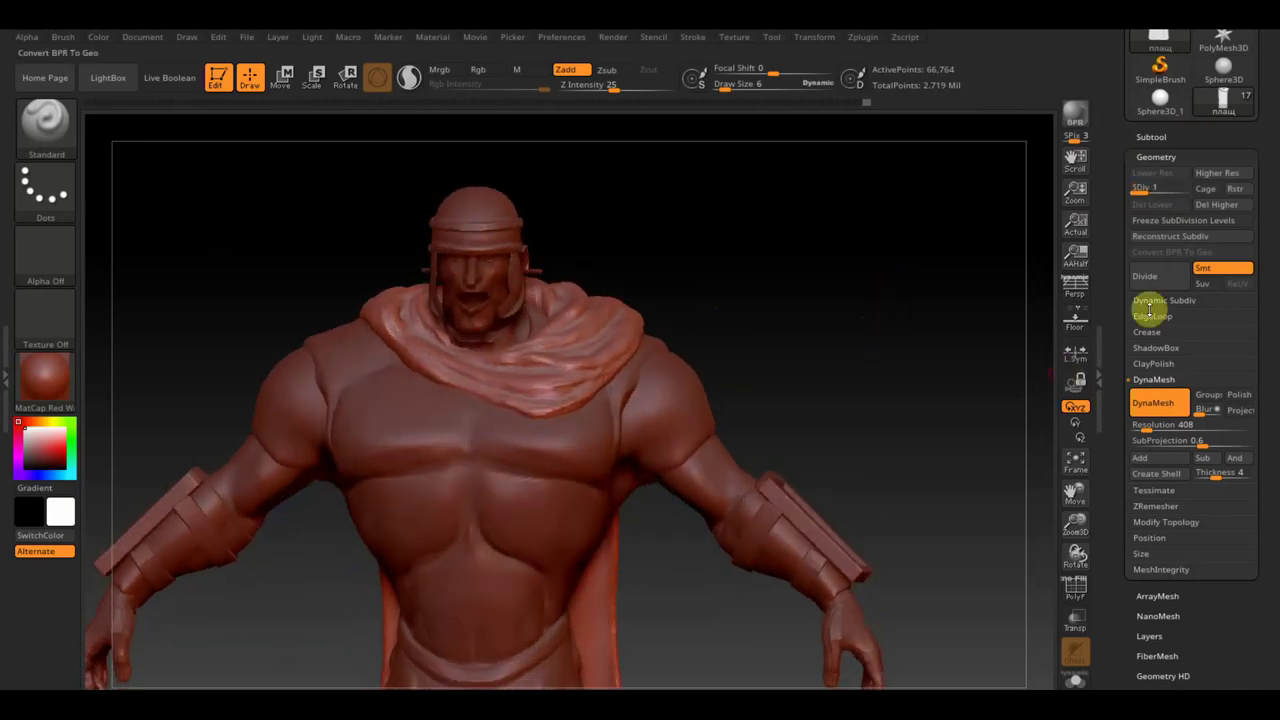
{"action": "left_click", "coordinate": [1224, 207]}
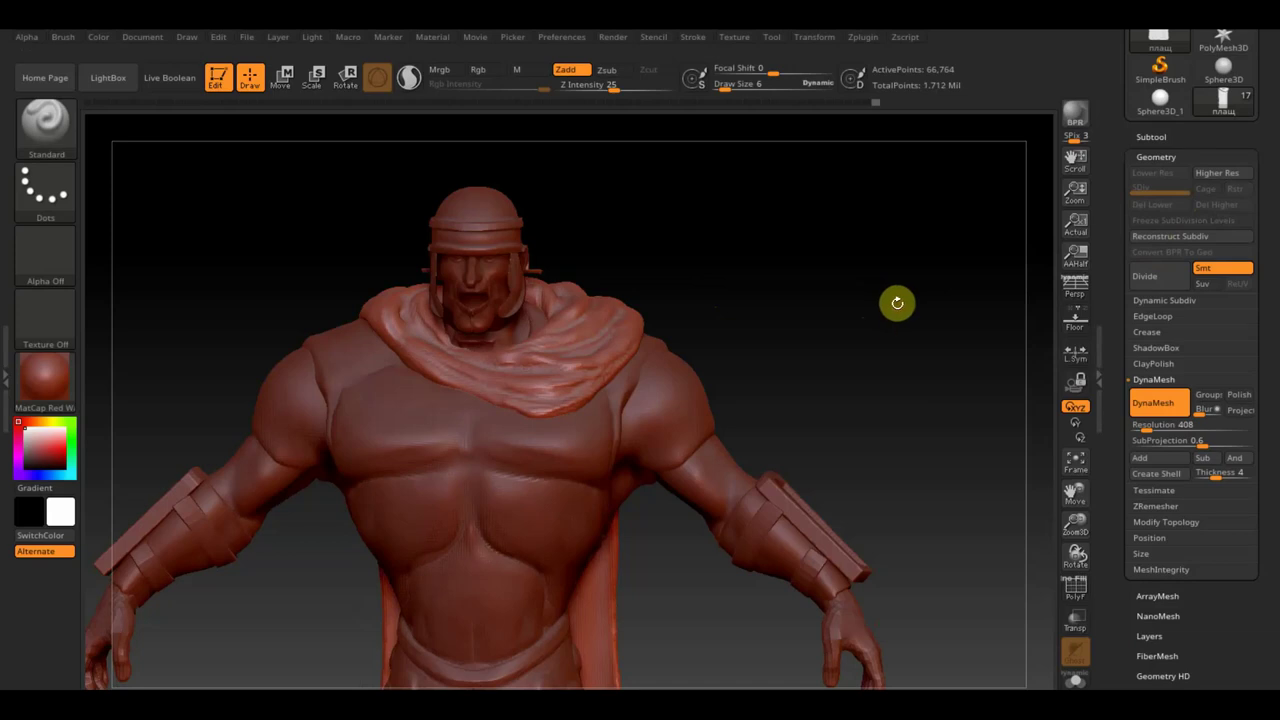
{"action": "left_click_drag", "start_coordinate": [876, 332], "coordinate": [882, 364]}
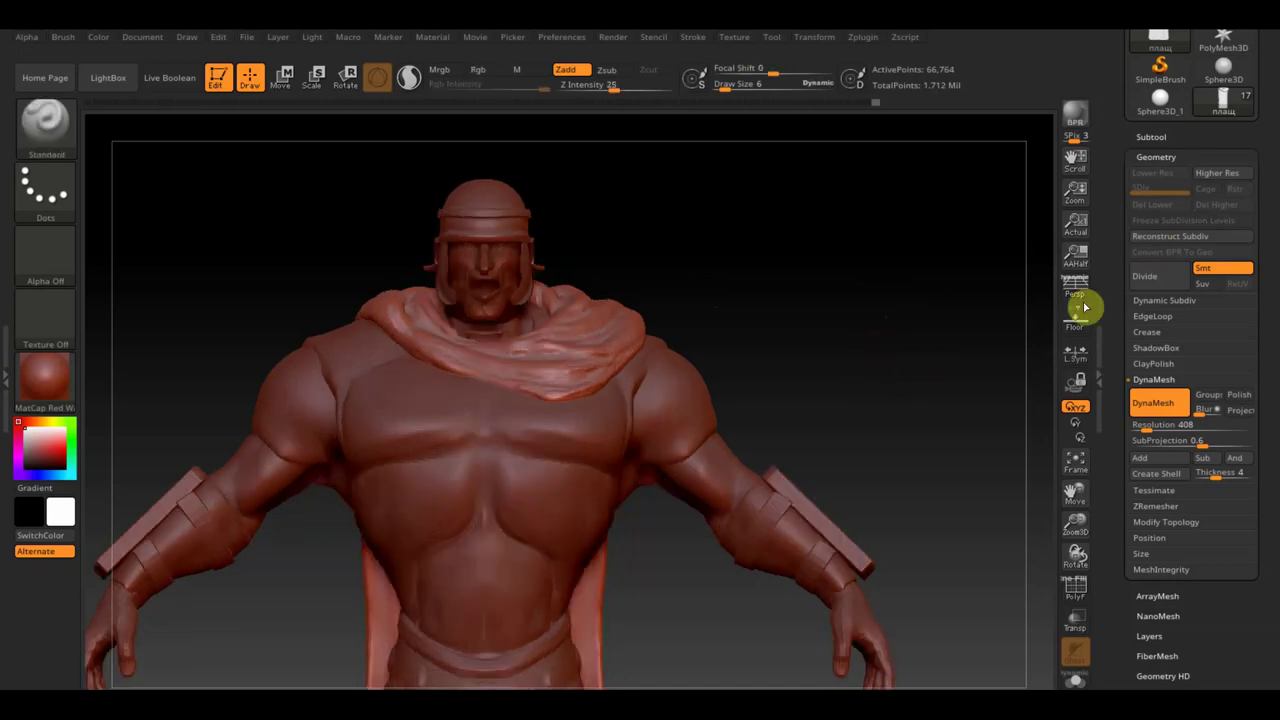
{"action": "left_click_drag", "start_coordinate": [1277, 138], "coordinate": [1277, 175]}
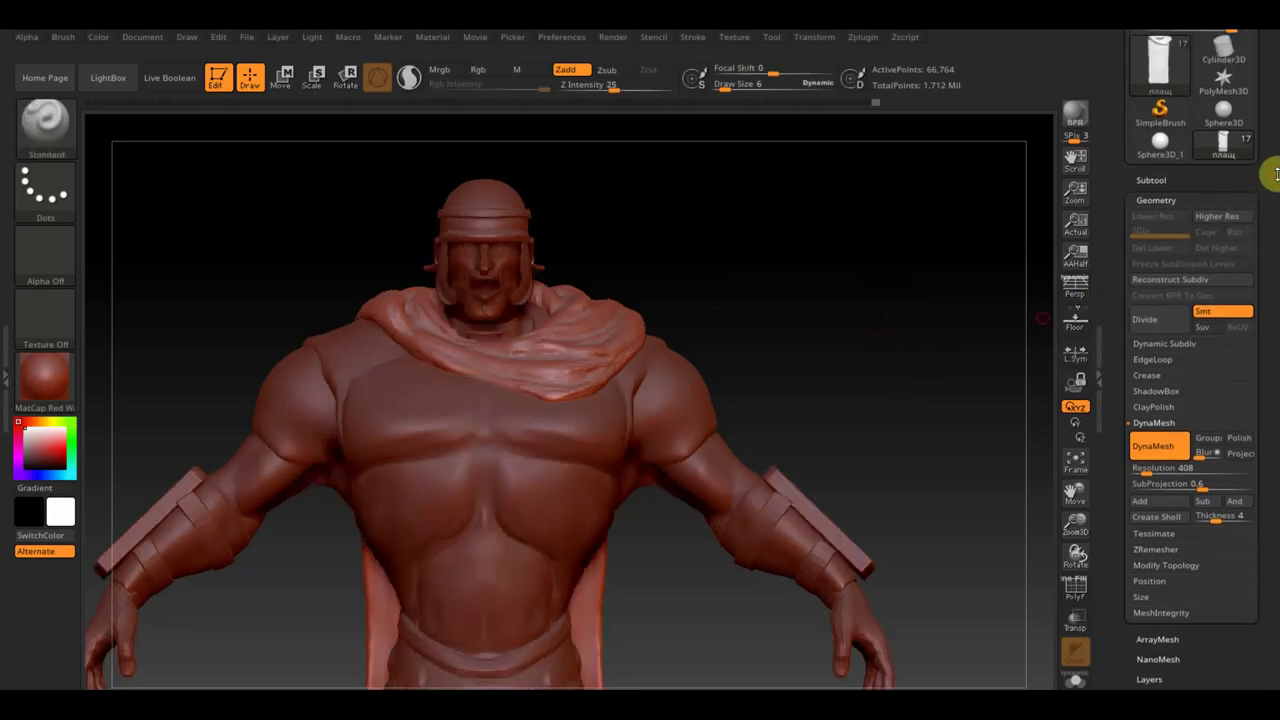
{"action": "mouse_move", "coordinate": [824, 412]}
{"action": "left_mouse_down"}
{"action": "mouse_move", "coordinate": [852, 406]}
{"action": "mouse_move", "coordinate": [793, 467]}
{"action": "mouse_move", "coordinate": [737, 451]}
{"action": "mouse_move", "coordinate": [686, 457]}
{"action": "mouse_move", "coordinate": [846, 411]}
{"action": "mouse_move", "coordinate": [780, 323]}
{"action": "left_mouse_up"}
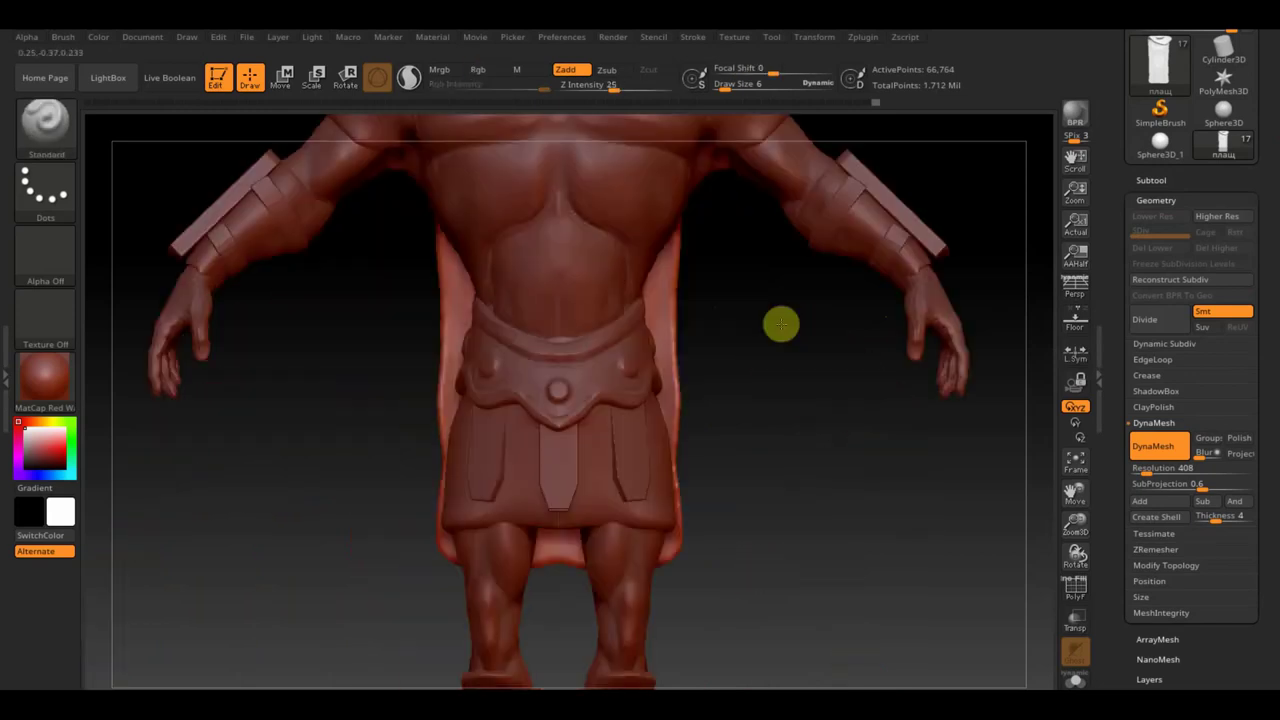
{"action": "left_click_drag", "start_coordinate": [774, 474], "coordinate": [766, 294], "text": "alt"}
{"action": "mouse_move", "coordinate": [707, 439]}
{"action": "left_mouse_down", "text": "alt"}
{"action": "mouse_move", "coordinate": [708, 369]}
{"action": "mouse_move", "coordinate": [714, 400]}
{"action": "mouse_move", "coordinate": [794, 480]}
{"action": "mouse_move", "coordinate": [790, 288]}
{"action": "left_mouse_up", "text": "alt"}
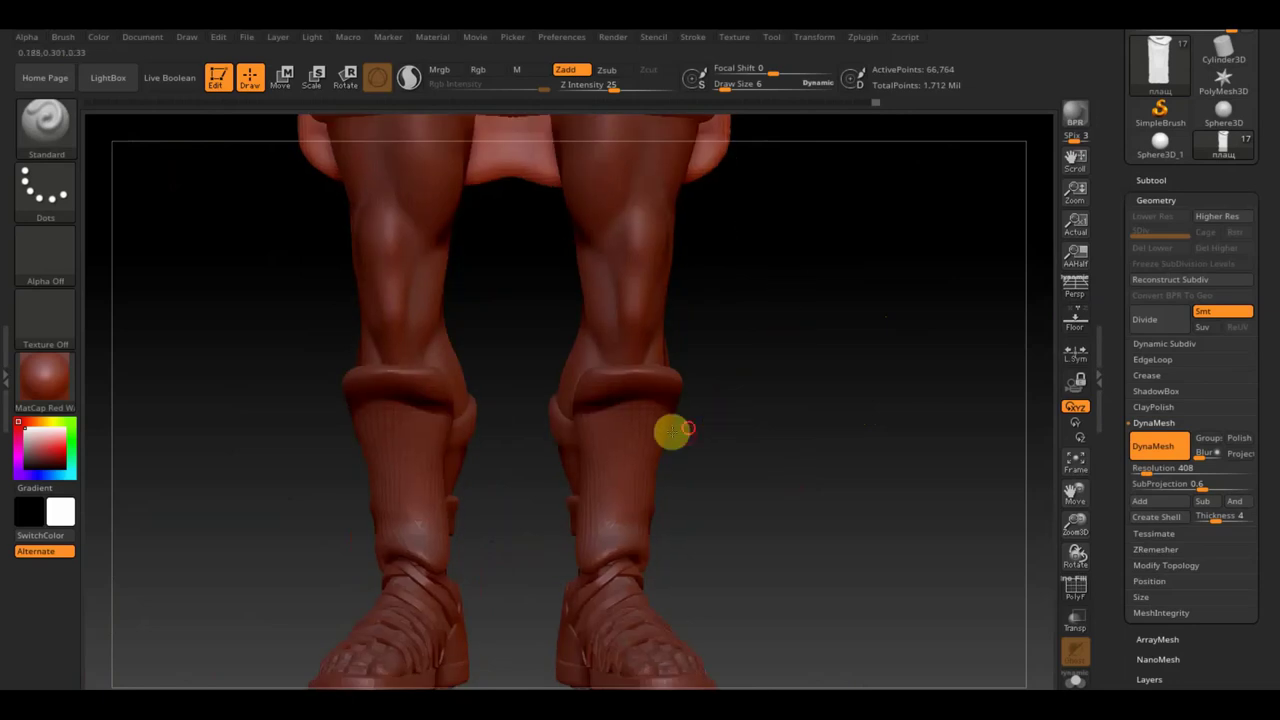
{"action": "left_click_drag", "start_coordinate": [671, 431], "coordinate": [623, 386]}
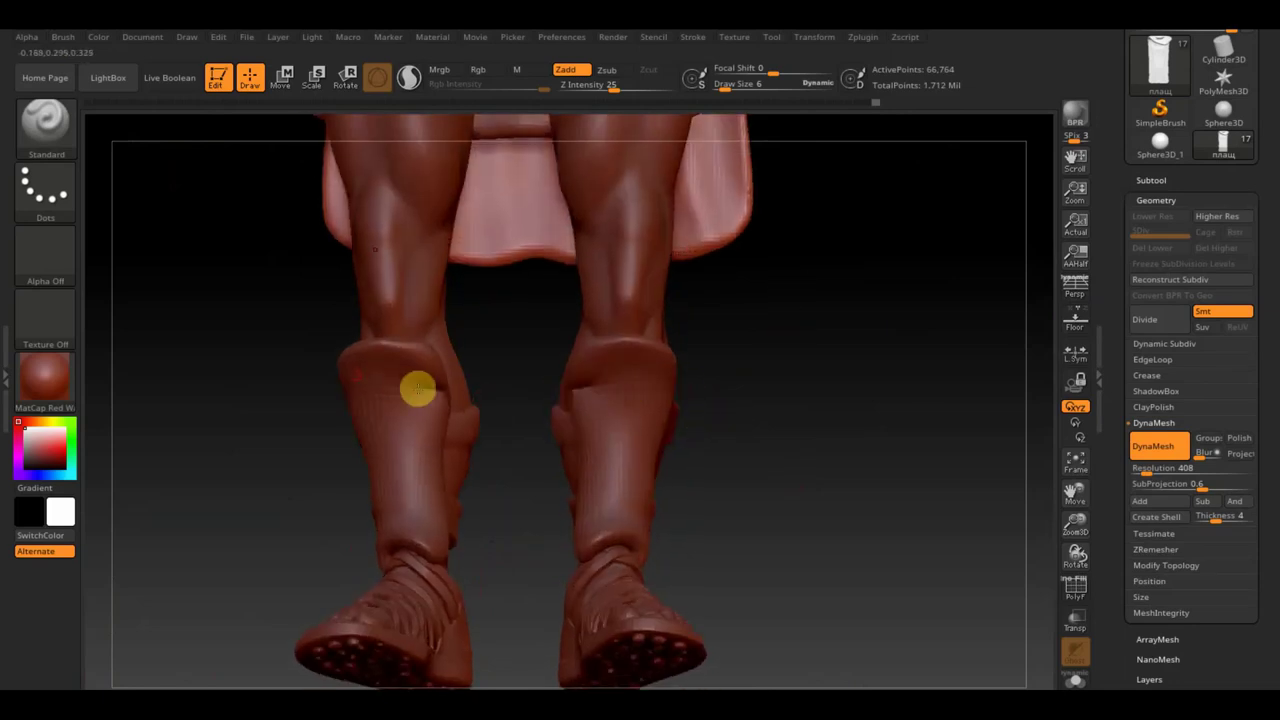
{"action": "left_click_drag", "start_coordinate": [391, 449], "coordinate": [288, 348]}
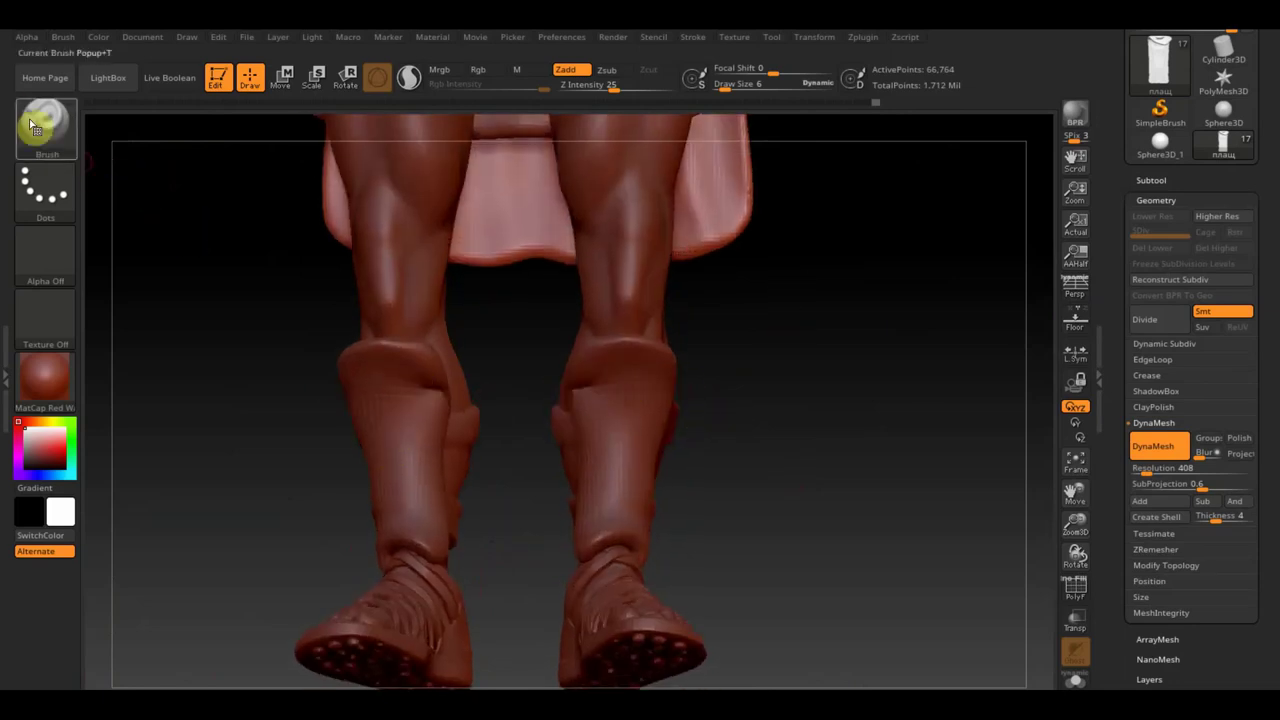
Step: Select the Extract5 boots and build up clay on the left shin guard with ClayBuildup
{"action": "left_click", "coordinate": [45, 120]}
{"action": "left_click", "coordinate": [213, 152]}
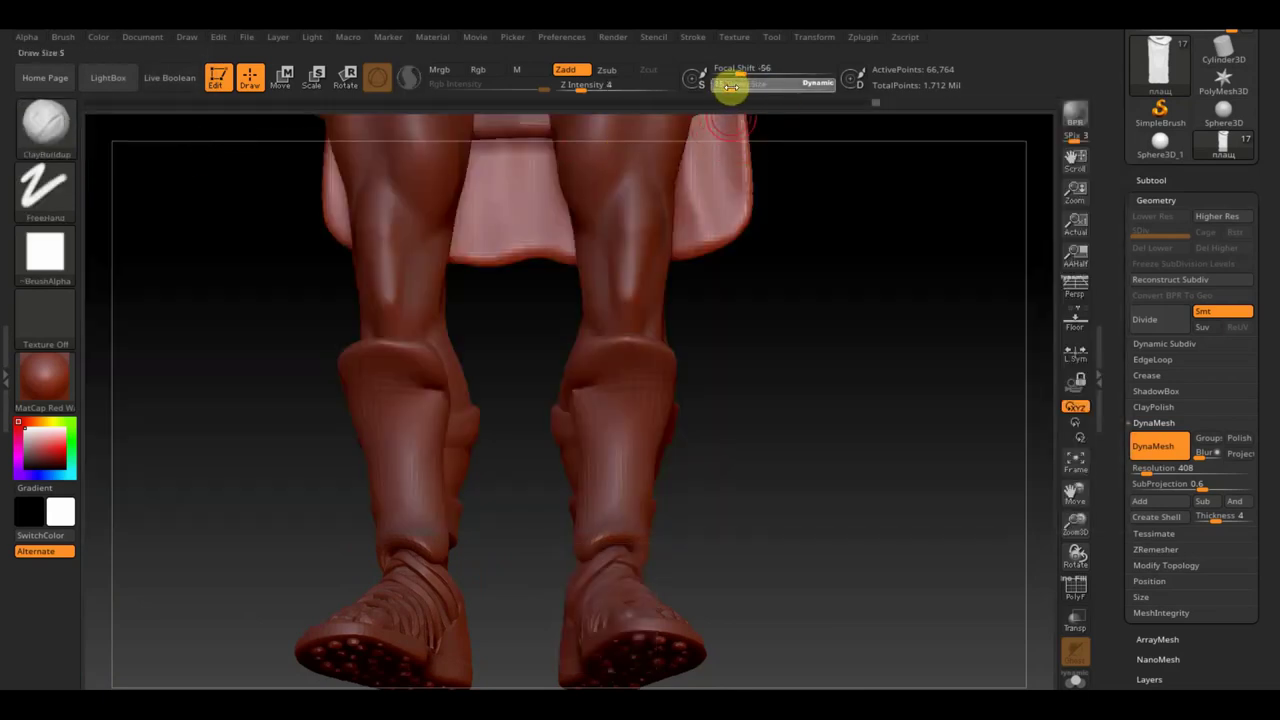
{"action": "left_click_drag", "start_coordinate": [909, 300], "coordinate": [580, 406]}
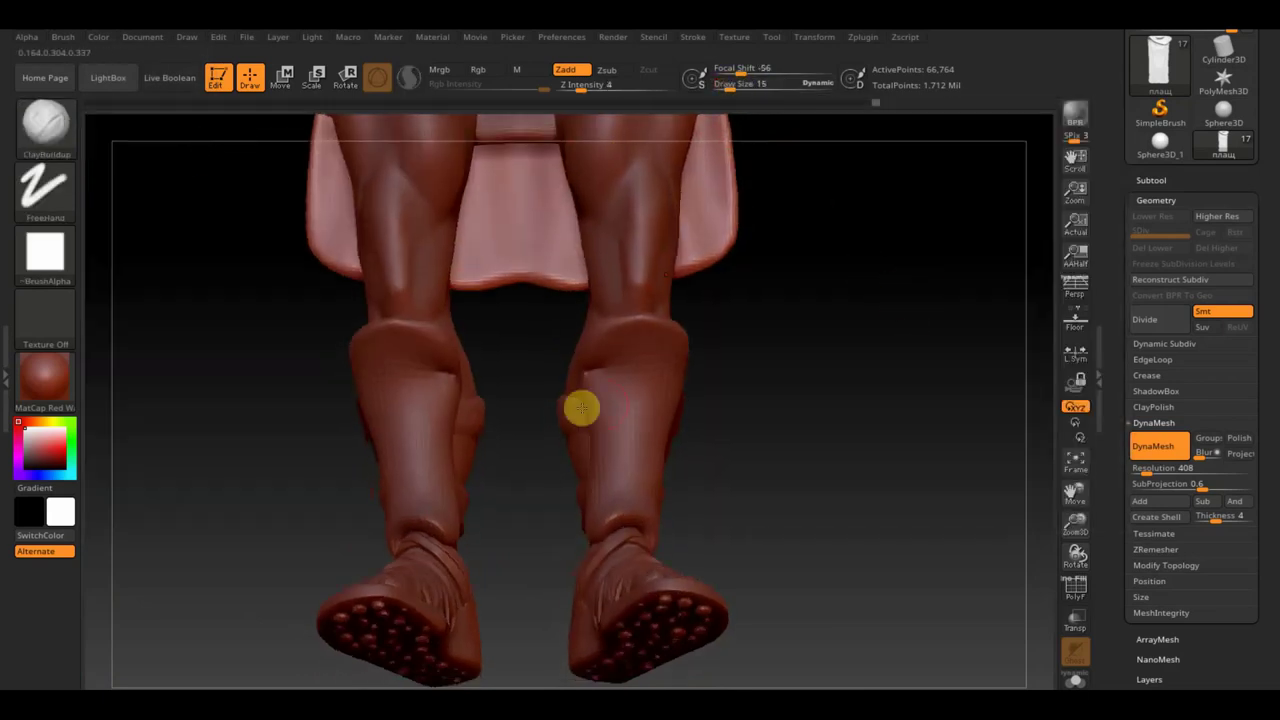
{"action": "left_click", "coordinate": [437, 388], "text": "alt"}
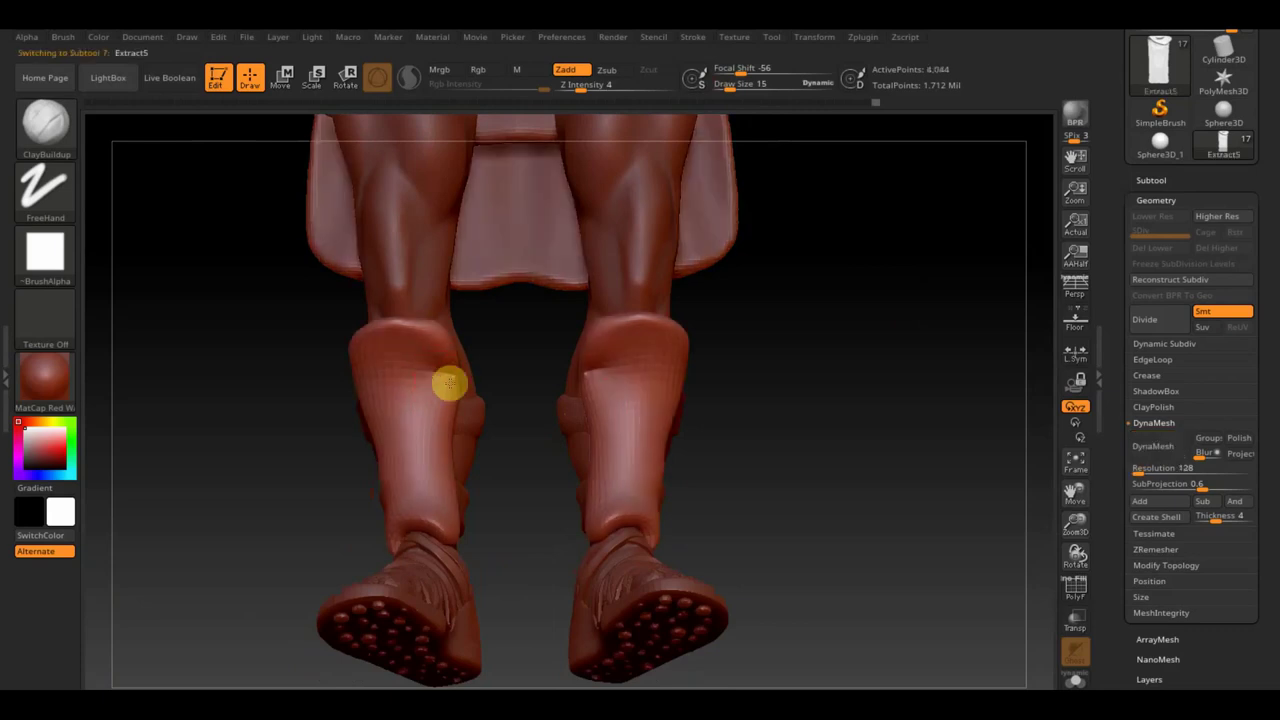
{"action": "mouse_move", "coordinate": [434, 349]}
{"action": "left_mouse_down"}
{"action": "mouse_move", "coordinate": [446, 414]}
{"action": "mouse_move", "coordinate": [423, 340]}
{"action": "mouse_move", "coordinate": [549, 534]}
{"action": "mouse_move", "coordinate": [497, 569]}
{"action": "mouse_move", "coordinate": [426, 477]}
{"action": "mouse_move", "coordinate": [374, 494]}
{"action": "left_mouse_up"}
{"action": "left_click_drag", "start_coordinate": [479, 451], "coordinate": [469, 494]}
{"action": "left_click_drag", "start_coordinate": [470, 436], "coordinate": [474, 500]}
{"action": "mouse_move", "coordinate": [474, 397]}
{"action": "left_mouse_down"}
{"action": "mouse_move", "coordinate": [485, 480]}
{"action": "mouse_move", "coordinate": [546, 497]}
{"action": "mouse_move", "coordinate": [486, 471]}
{"action": "mouse_move", "coordinate": [378, 368]}
{"action": "left_mouse_up"}
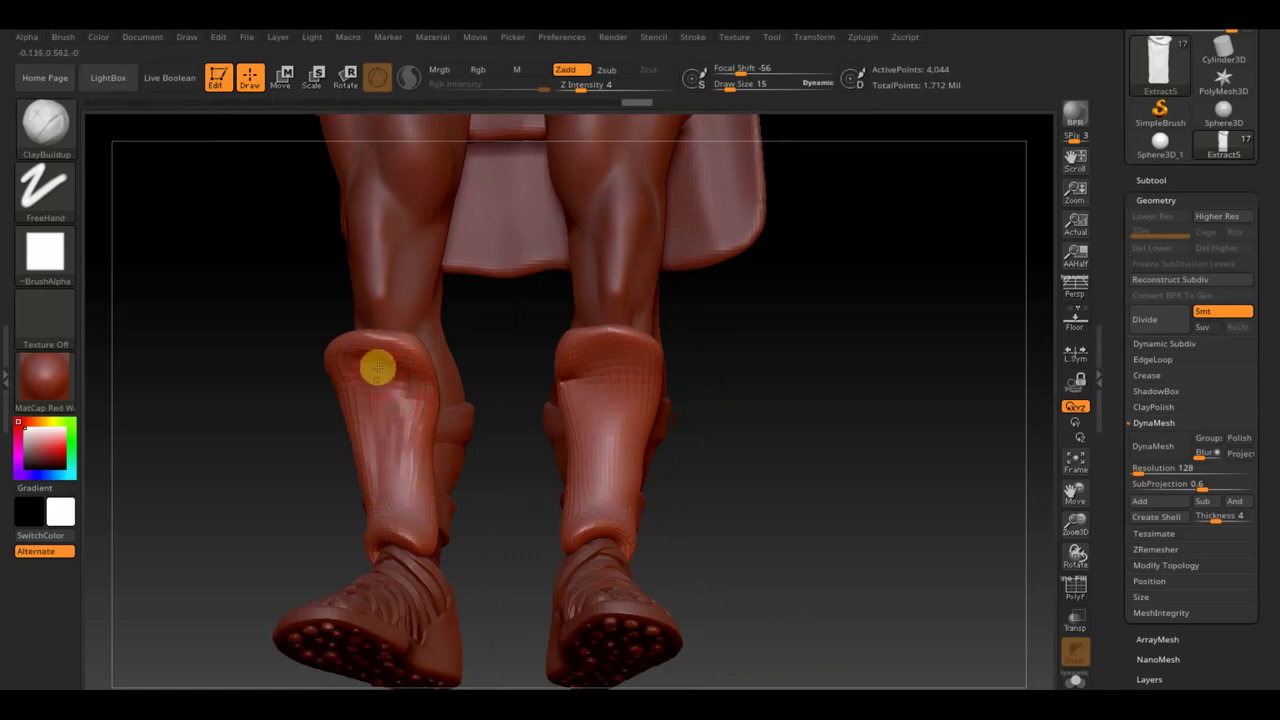
{"action": "left_click_drag", "start_coordinate": [390, 458], "coordinate": [363, 351]}
{"action": "mouse_move", "coordinate": [369, 400]}
{"action": "left_mouse_down"}
{"action": "mouse_move", "coordinate": [344, 334]}
{"action": "mouse_move", "coordinate": [352, 346]}
{"action": "left_mouse_up"}
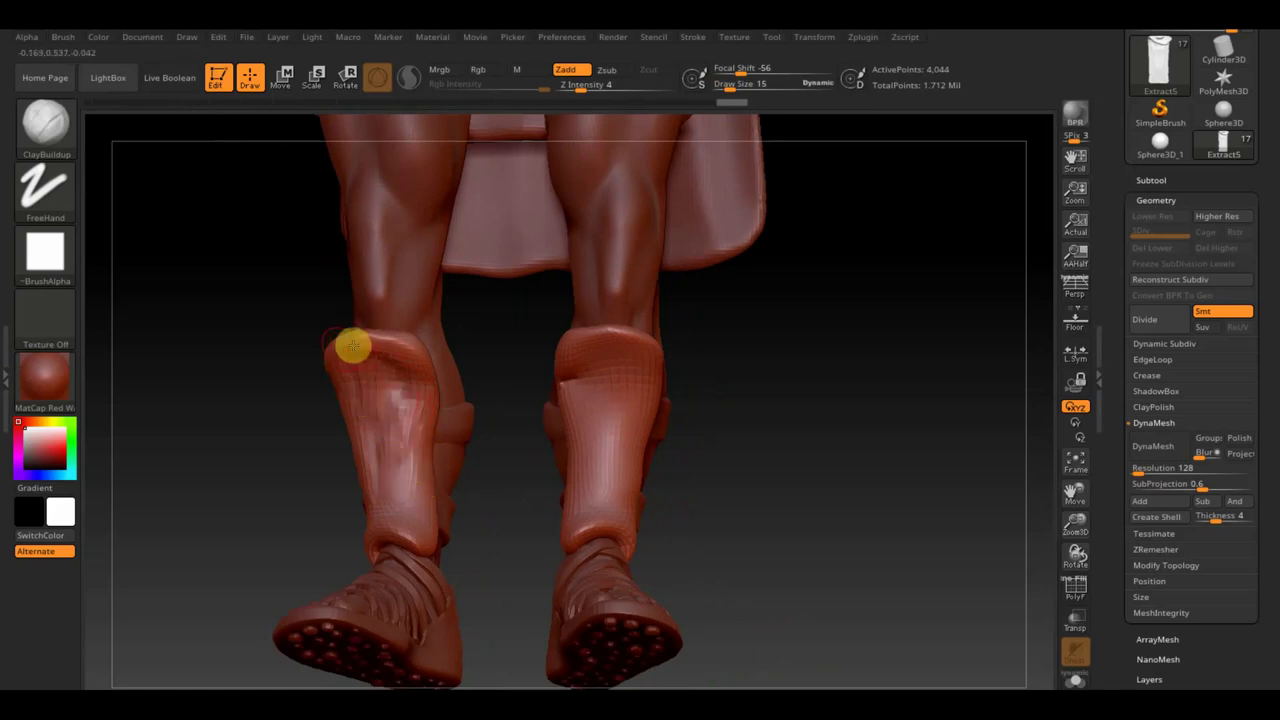
{"action": "left_click_drag", "start_coordinate": [364, 410], "coordinate": [381, 362]}
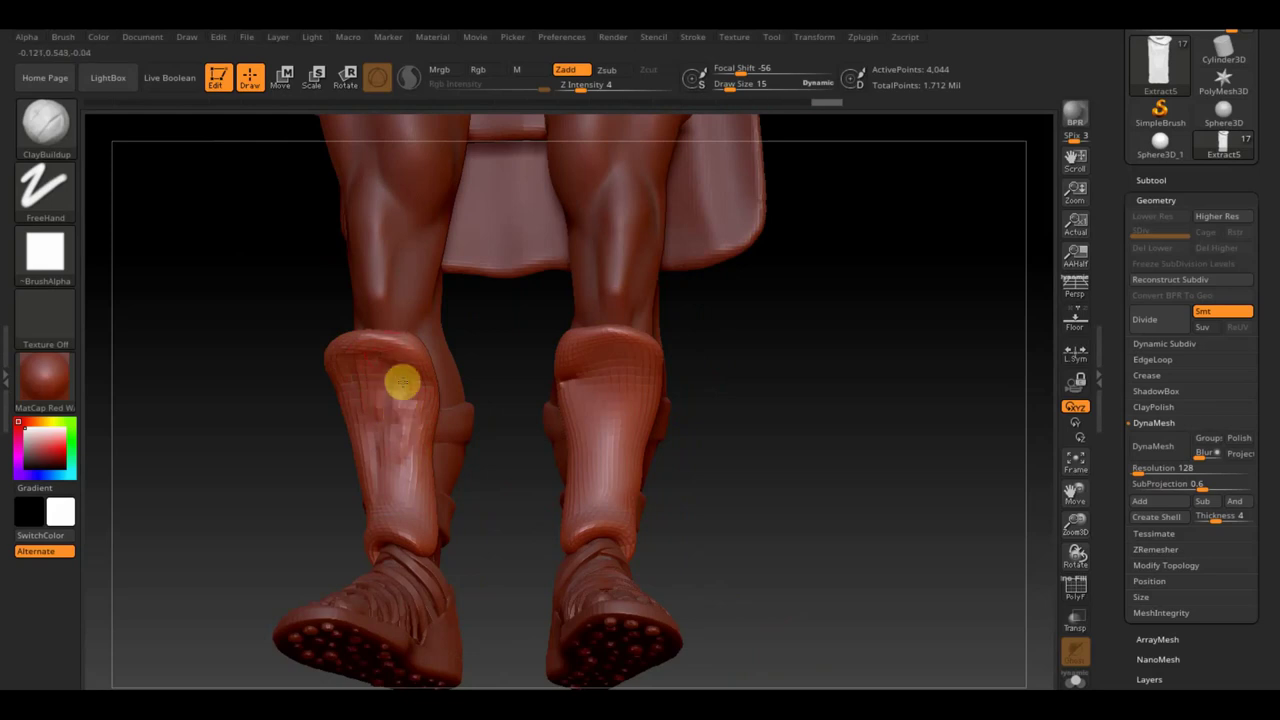
{"action": "key", "text": "ctrl+z"}
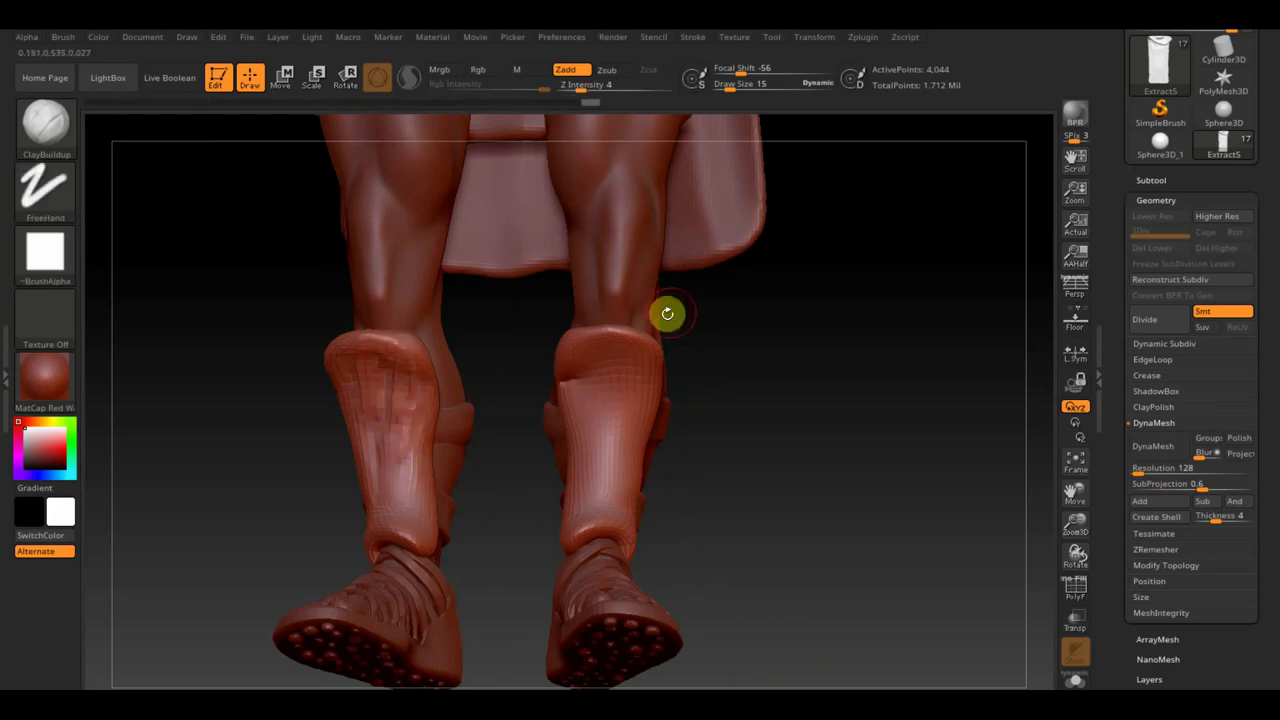
Step: Subdivide the boots once with Ctrl+D and smooth the left shin guard surface
{"action": "key", "text": "ctrl+d"}
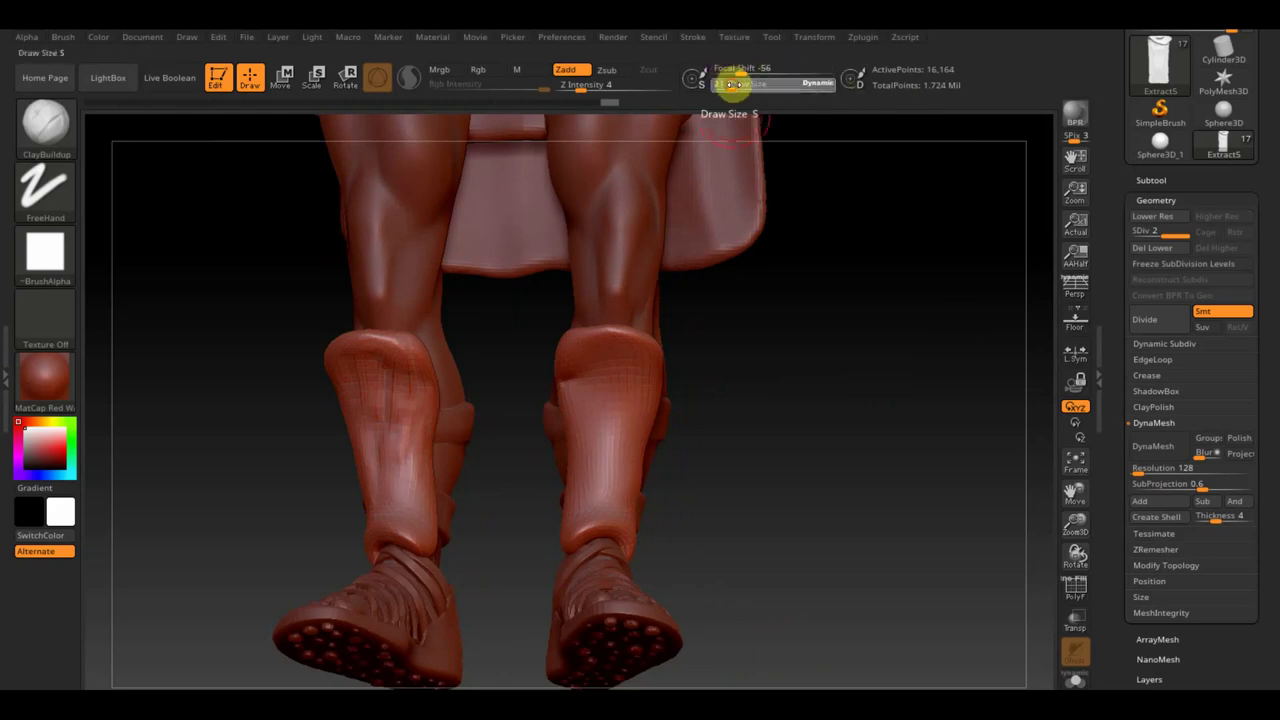
{"action": "left_click_drag", "start_coordinate": [730, 84], "coordinate": [735, 85]}
{"action": "key", "text": "shift"}
{"action": "left_click_drag", "start_coordinate": [395, 399], "coordinate": [386, 354], "text": "shift"}
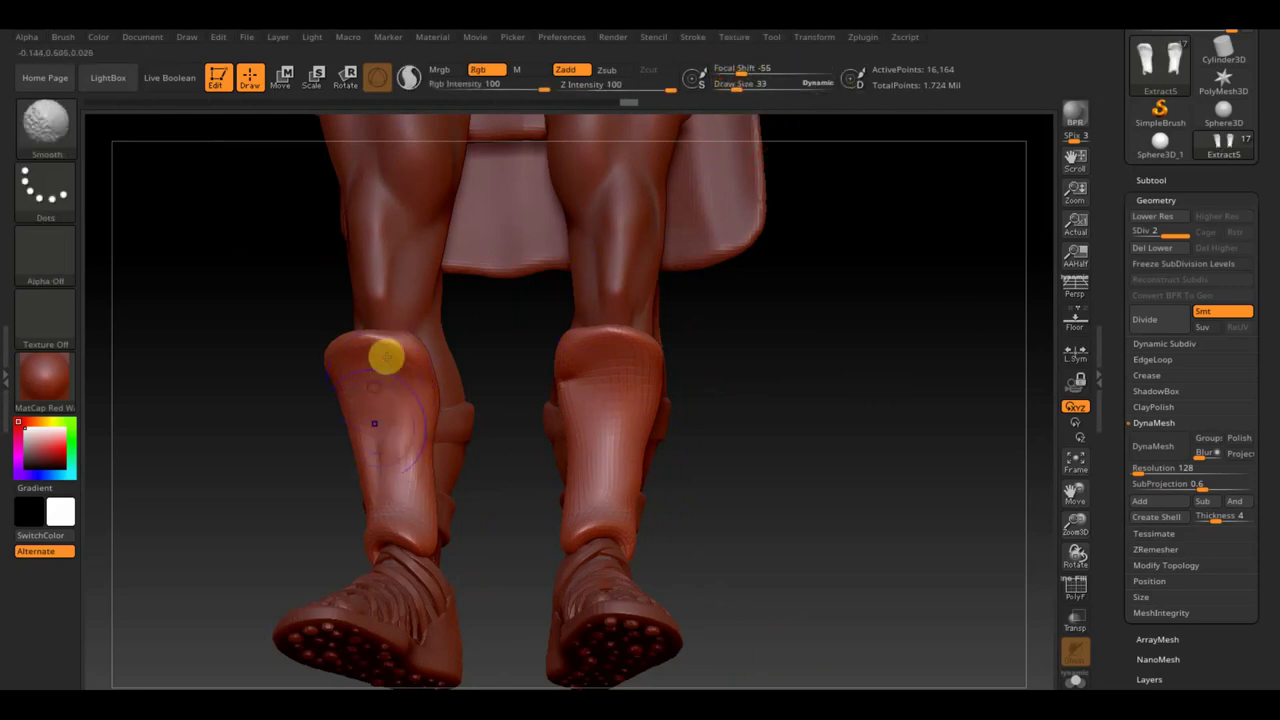
{"action": "left_click_drag", "start_coordinate": [380, 449], "coordinate": [400, 426], "text": "shift"}
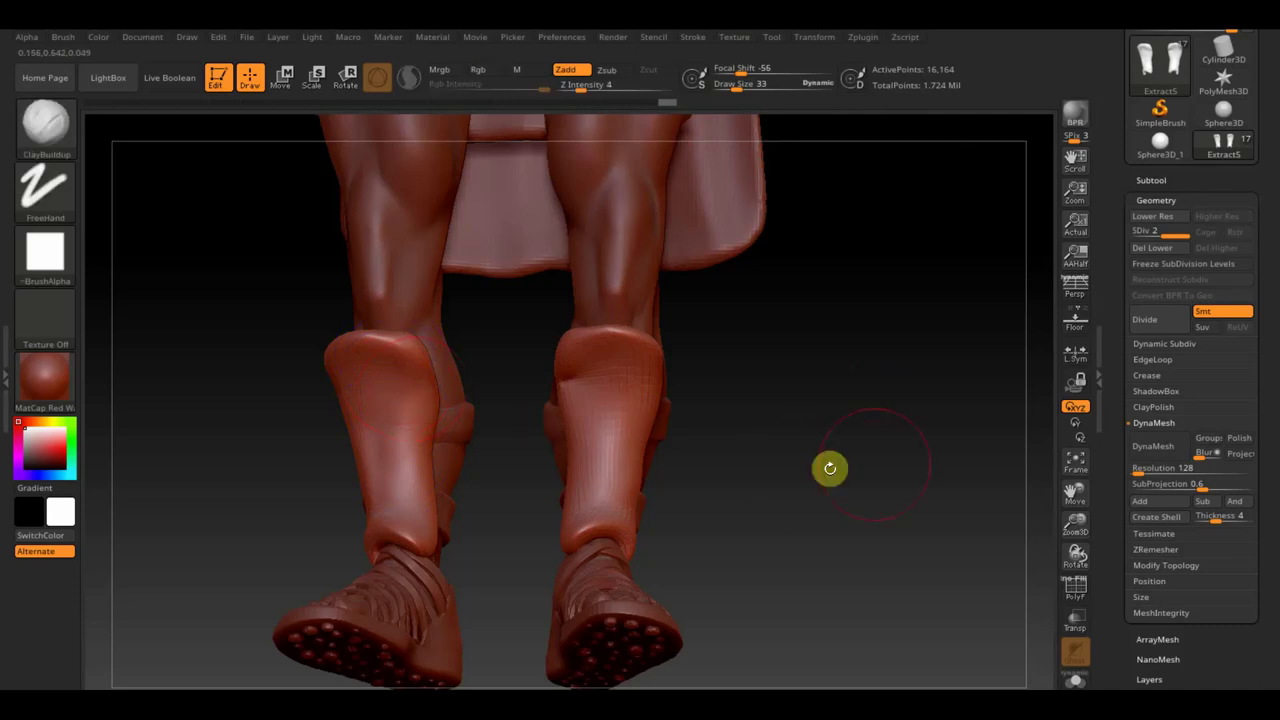
{"action": "left_click_drag", "start_coordinate": [829, 466], "coordinate": [877, 471]}
Step: Delete the boots' lower subdivision levels and show the topology modification options
{"action": "left_click", "coordinate": [1155, 248]}
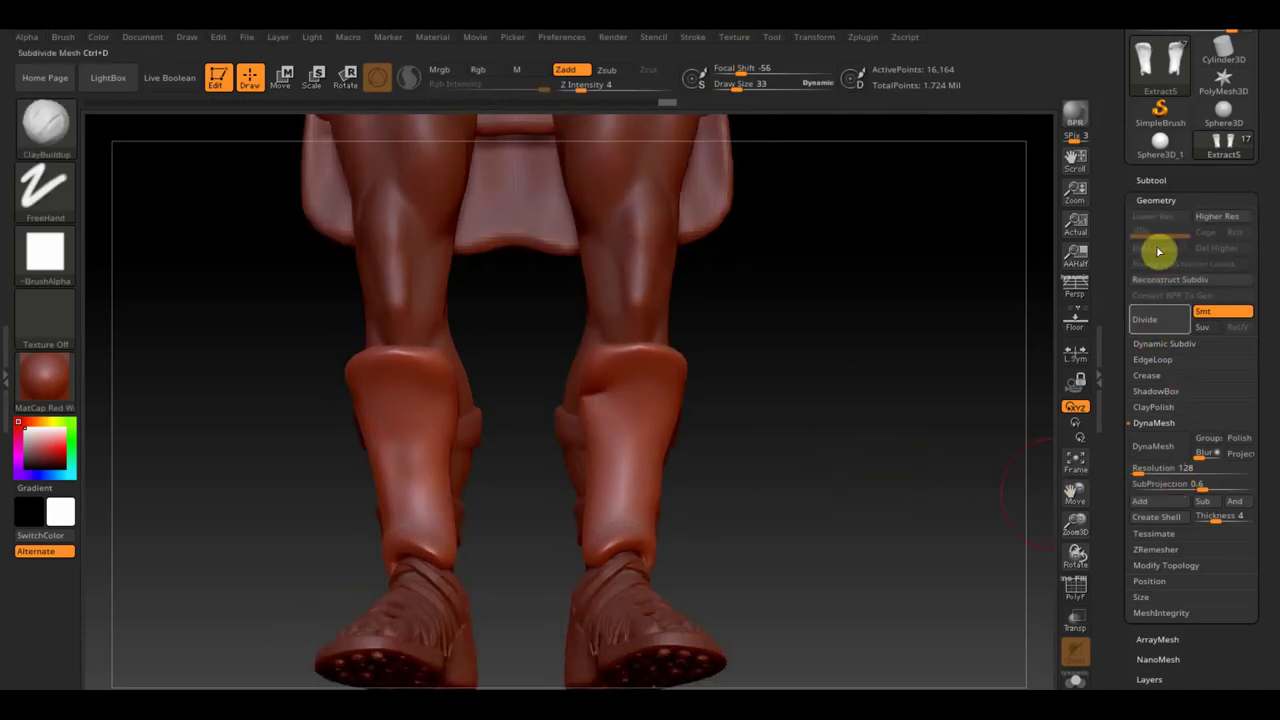
{"action": "left_click", "coordinate": [1175, 572]}
{"action": "mouse_move", "coordinate": [923, 474]}
{"action": "left_mouse_down"}
{"action": "mouse_move", "coordinate": [840, 476]}
{"action": "mouse_move", "coordinate": [897, 497]}
{"action": "mouse_move", "coordinate": [923, 471]}
{"action": "left_mouse_up"}
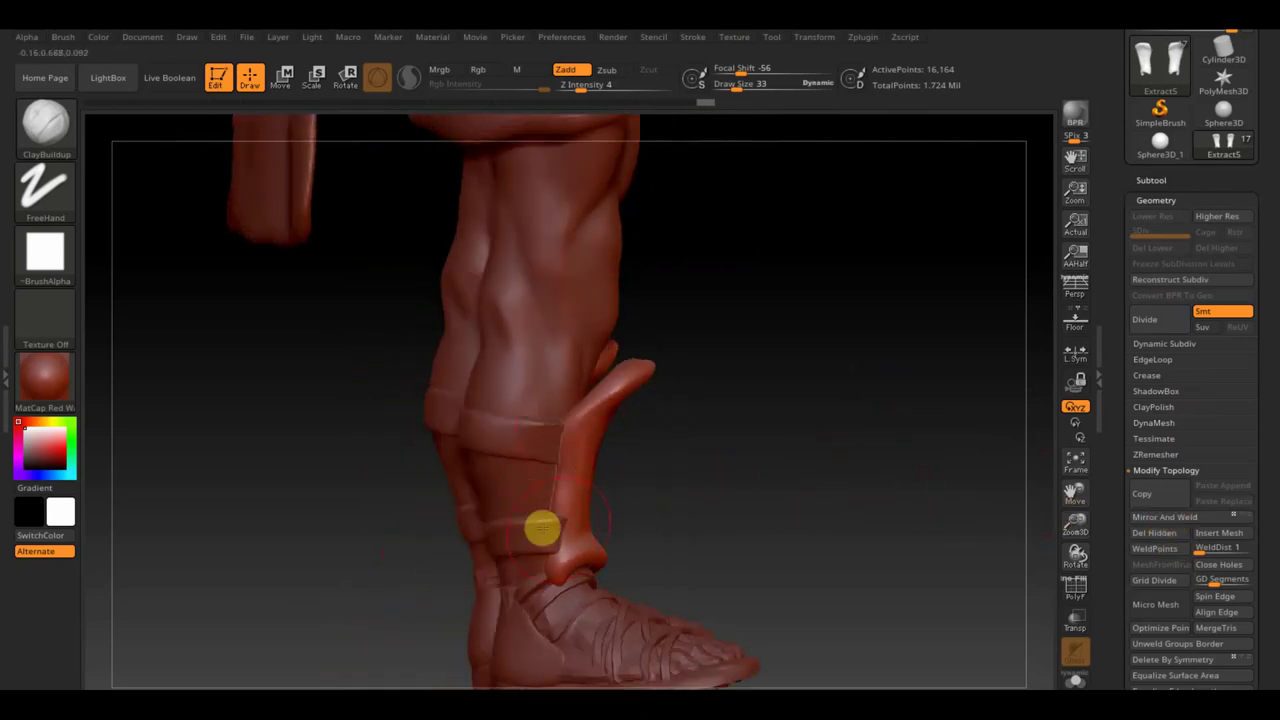
{"action": "left_click_drag", "start_coordinate": [667, 543], "coordinate": [603, 534]}
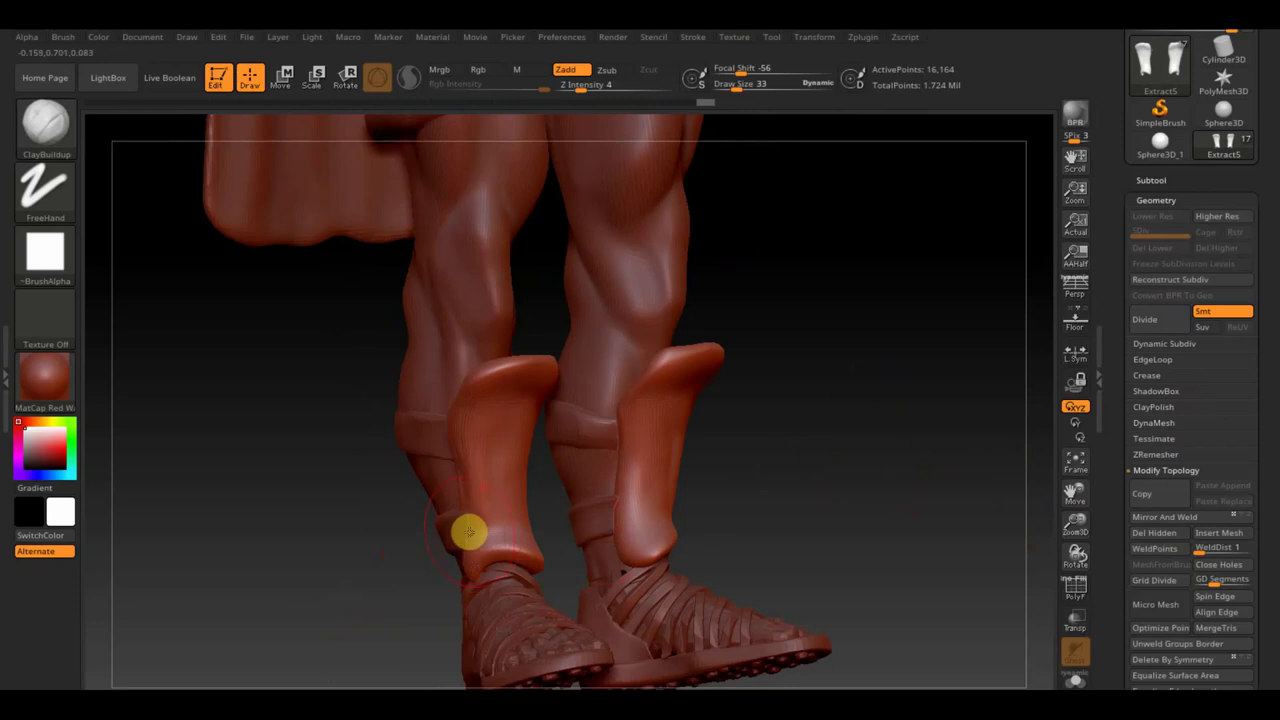
Step: At Draw Size 9, build up clay where the boot flap meets the ankle strap
{"action": "left_click_drag", "start_coordinate": [735, 82], "coordinate": [729, 83]}
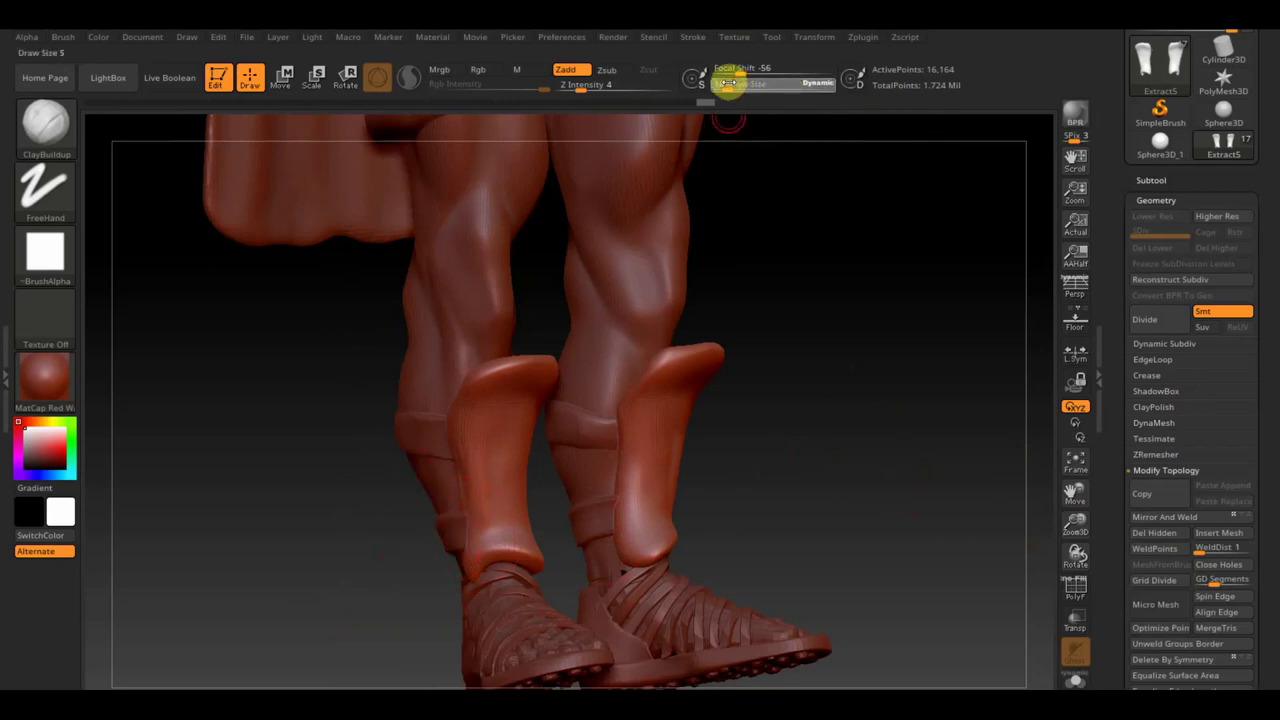
{"action": "left_click_drag", "start_coordinate": [826, 303], "coordinate": [943, 360]}
{"action": "left_click_drag", "start_coordinate": [748, 514], "coordinate": [743, 523]}
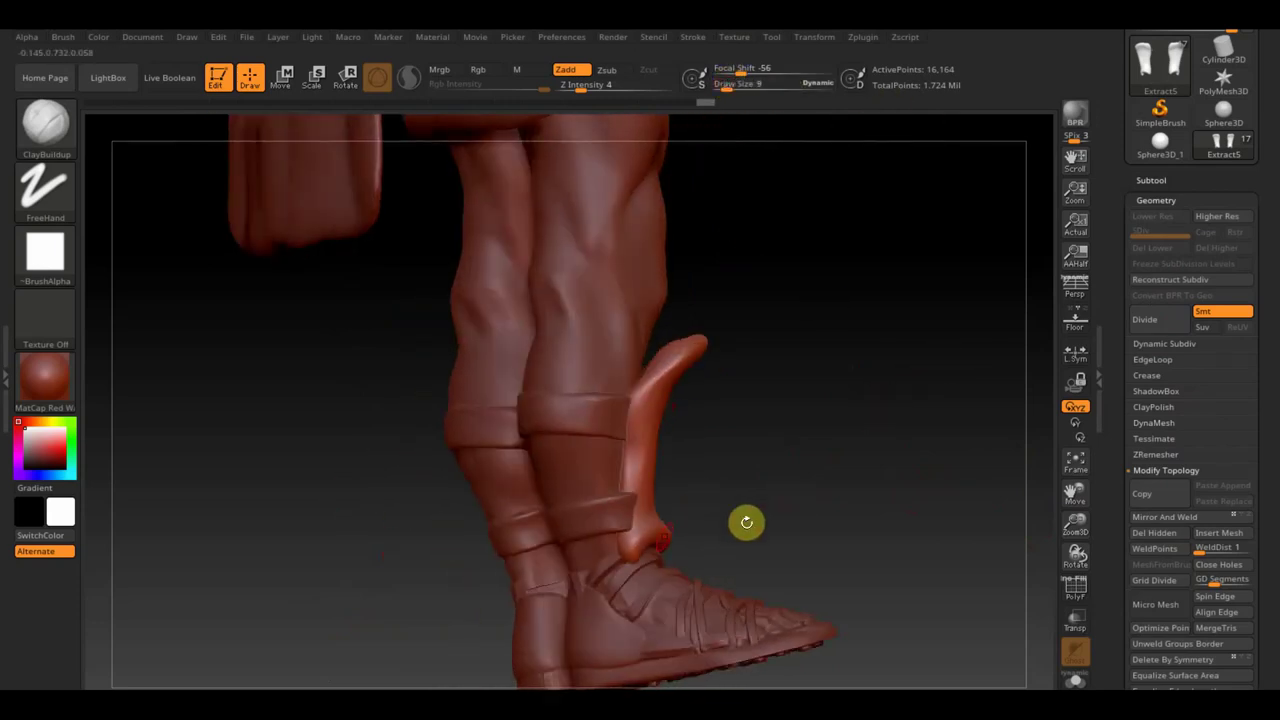
{"action": "mouse_move", "coordinate": [639, 538]}
{"action": "left_mouse_down"}
{"action": "mouse_move", "coordinate": [637, 498]}
{"action": "mouse_move", "coordinate": [630, 529]}
{"action": "left_mouse_up"}
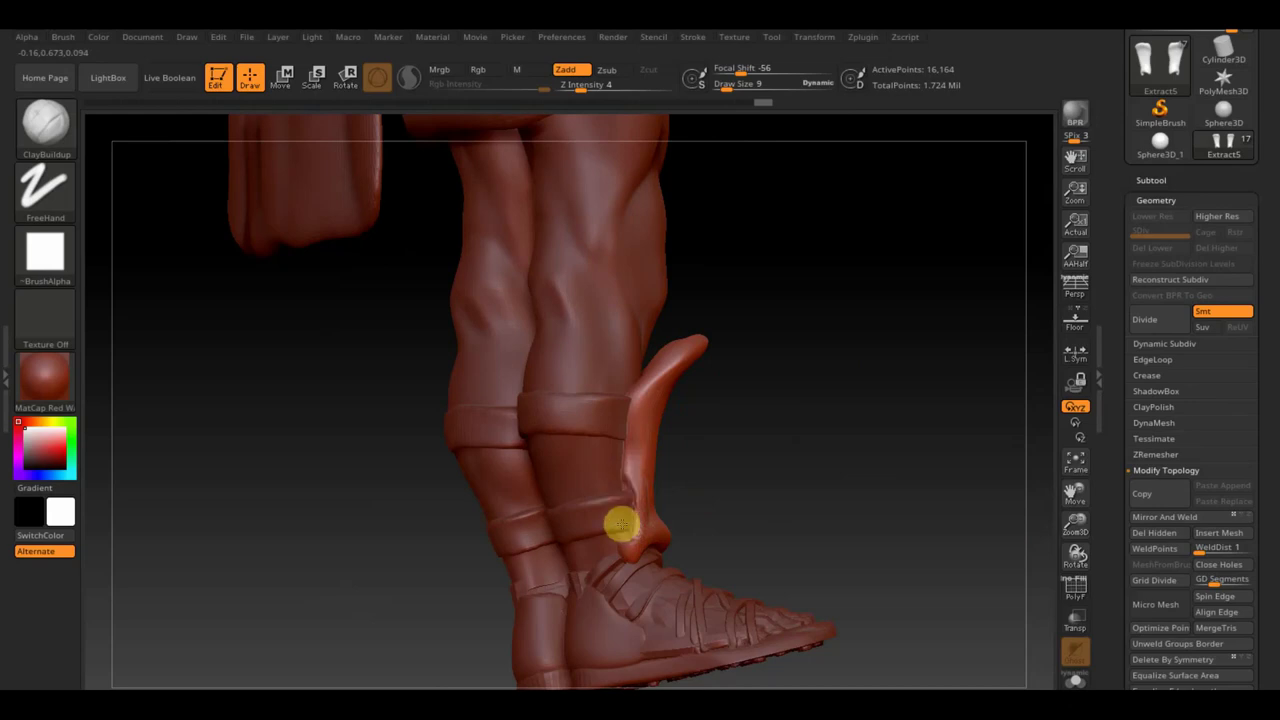
{"action": "left_click_drag", "start_coordinate": [680, 505], "coordinate": [771, 460]}
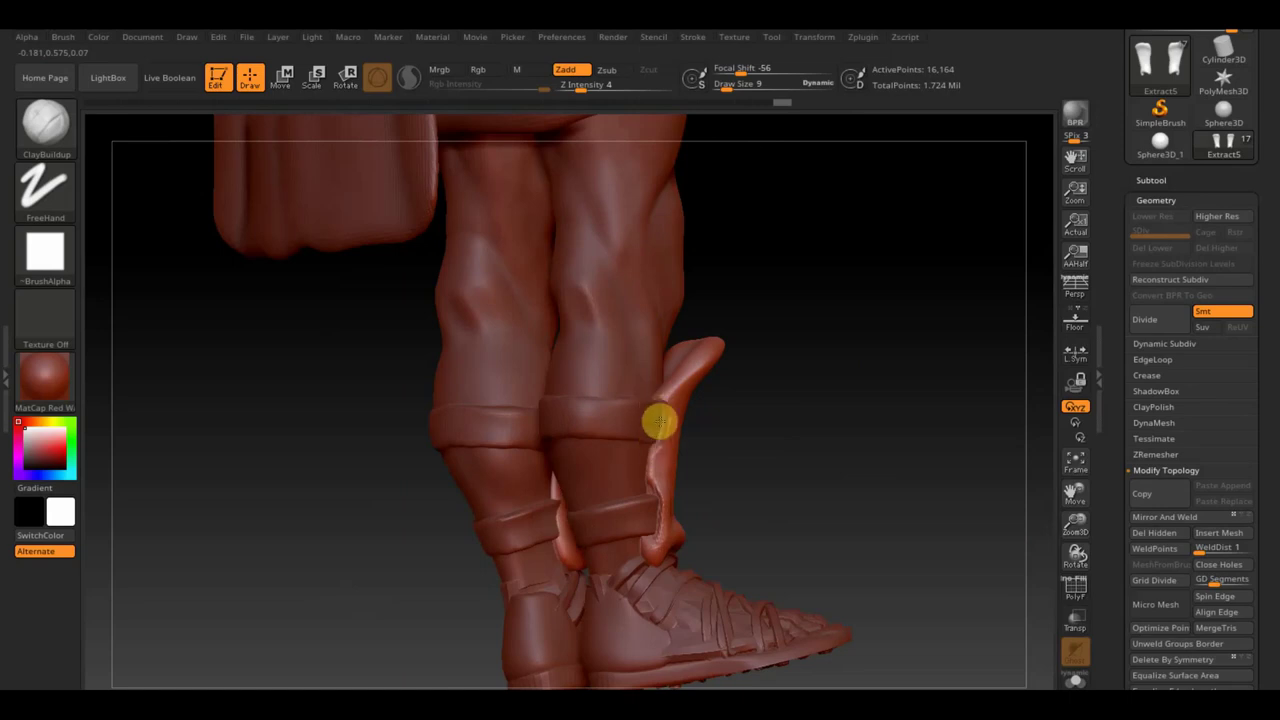
{"action": "left_click_drag", "start_coordinate": [837, 489], "coordinate": [609, 477]}
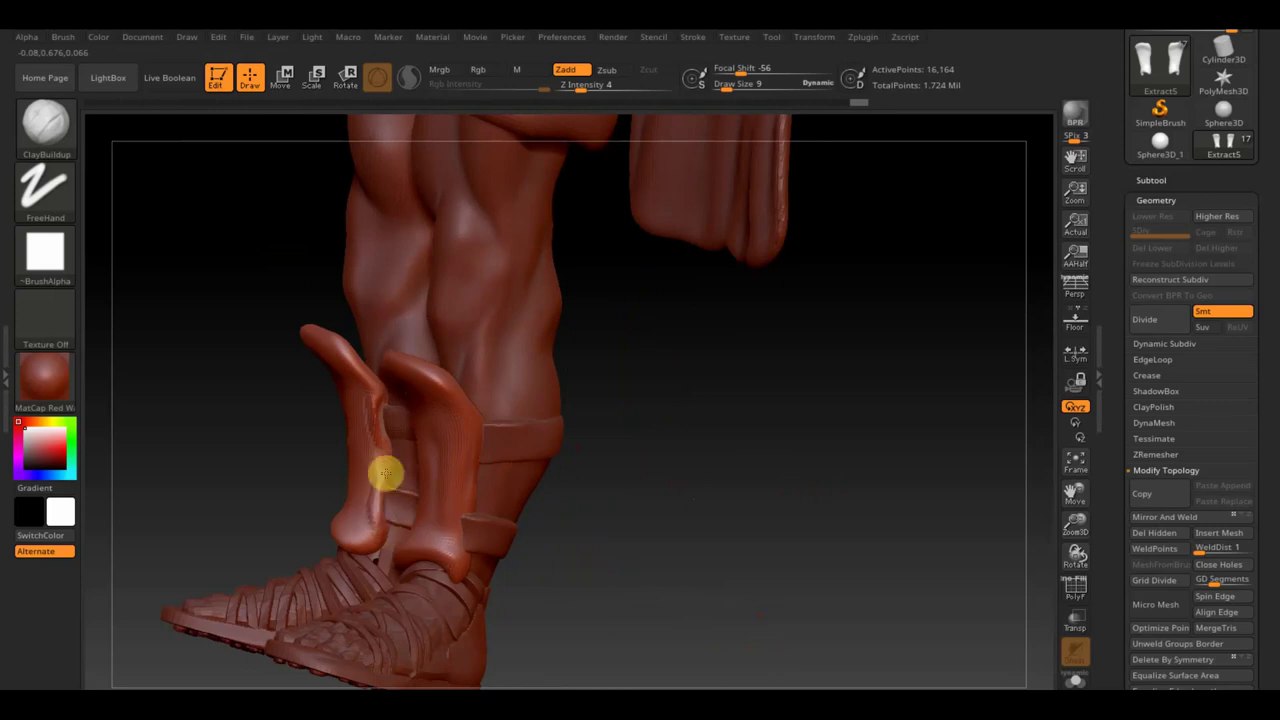
{"action": "left_click_drag", "start_coordinate": [280, 471], "coordinate": [352, 484]}
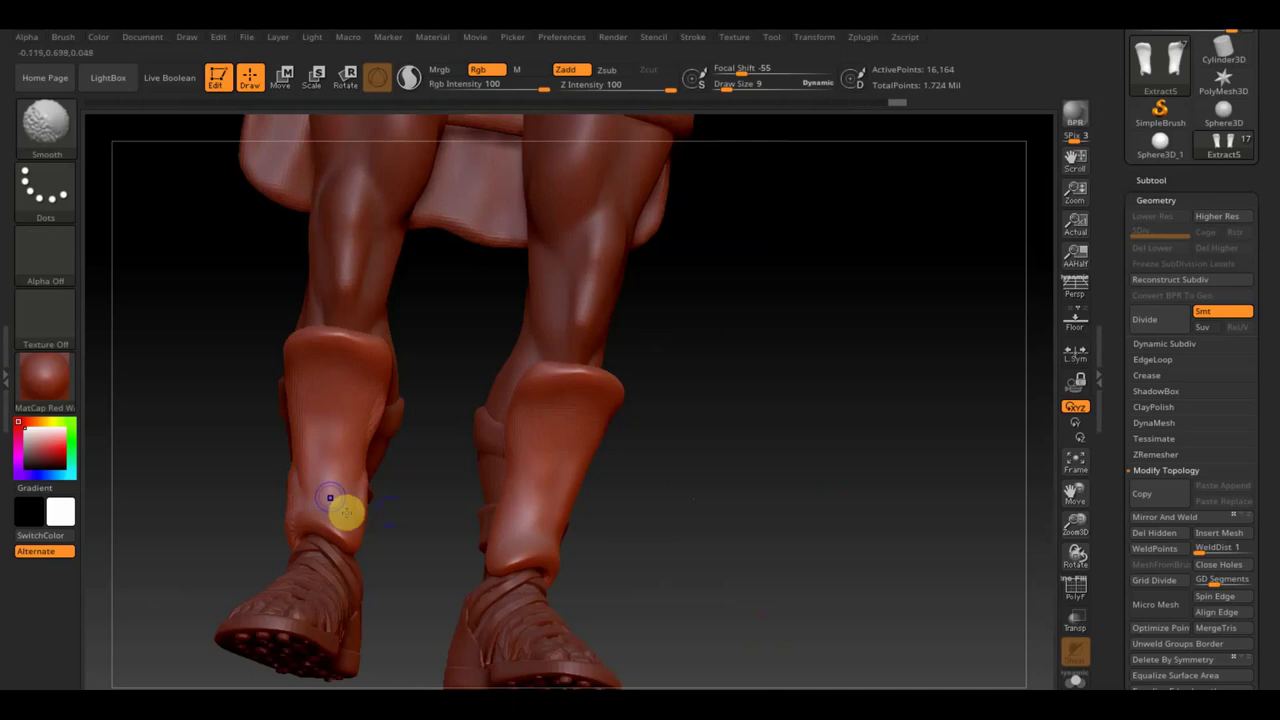
{"action": "mouse_move", "coordinate": [356, 519]}
{"action": "right_mouse_down", "text": "shift"}
{"action": "mouse_move", "coordinate": [566, 571]}
{"action": "mouse_move", "coordinate": [506, 563]}
{"action": "right_mouse_up", "text": "shift"}
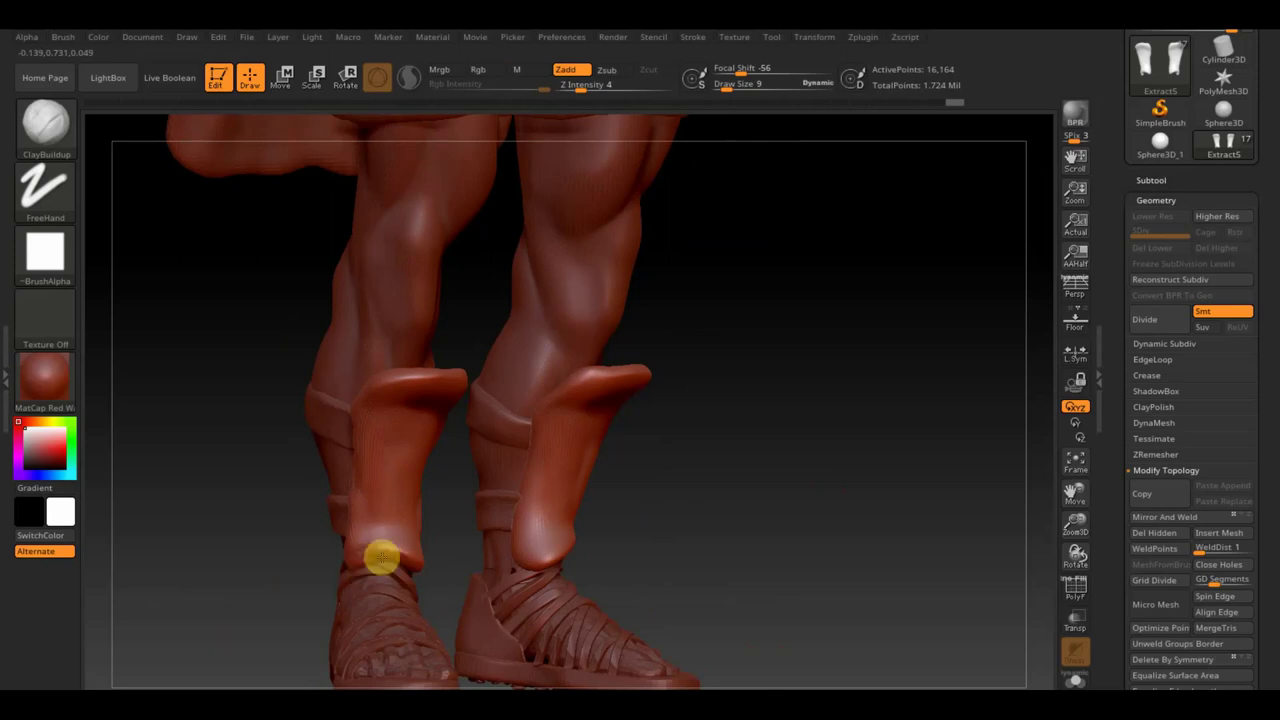
{"action": "key", "text": "shift"}
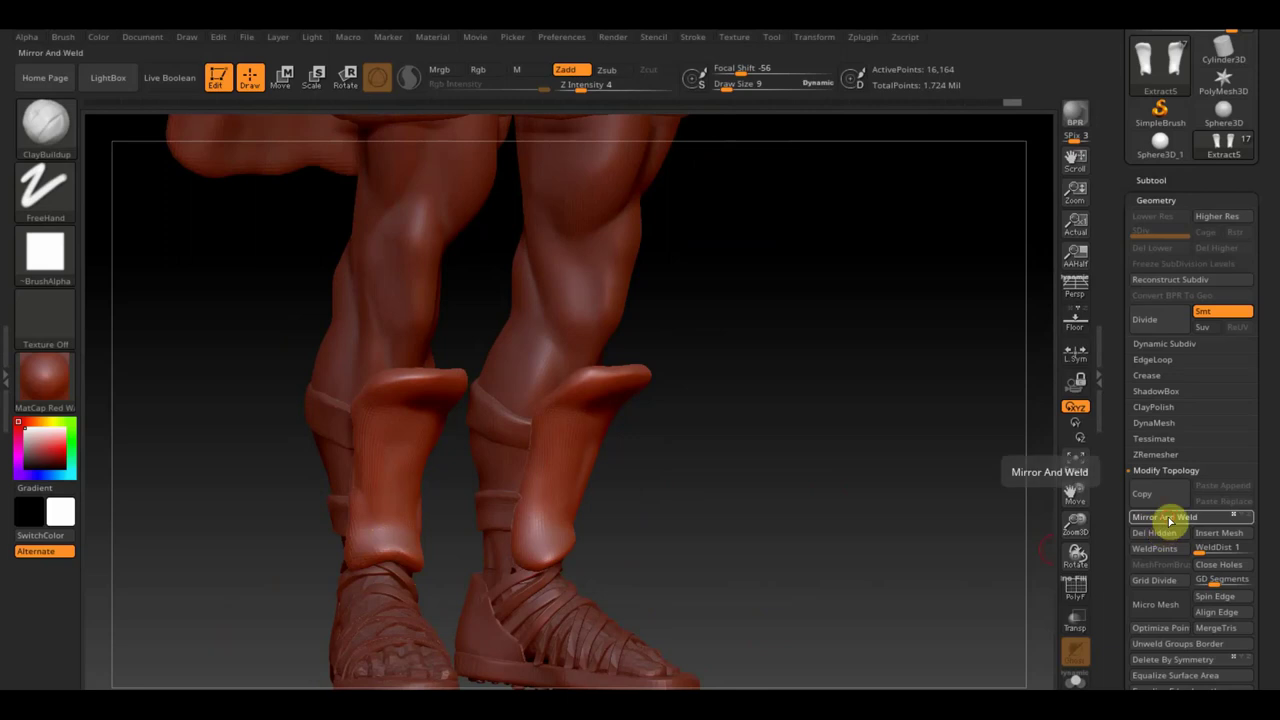
{"action": "key", "text": "shift"}
{"action": "mouse_move", "coordinate": [909, 505]}
{"action": "right_mouse_down", "text": "shift"}
{"action": "mouse_move", "coordinate": [872, 511]}
{"action": "mouse_move", "coordinate": [823, 443]}
{"action": "mouse_move", "coordinate": [829, 457]}
{"action": "mouse_move", "coordinate": [754, 551]}
{"action": "mouse_move", "coordinate": [743, 391]}
{"action": "mouse_move", "coordinate": [777, 586]}
{"action": "right_mouse_up", "text": "shift"}
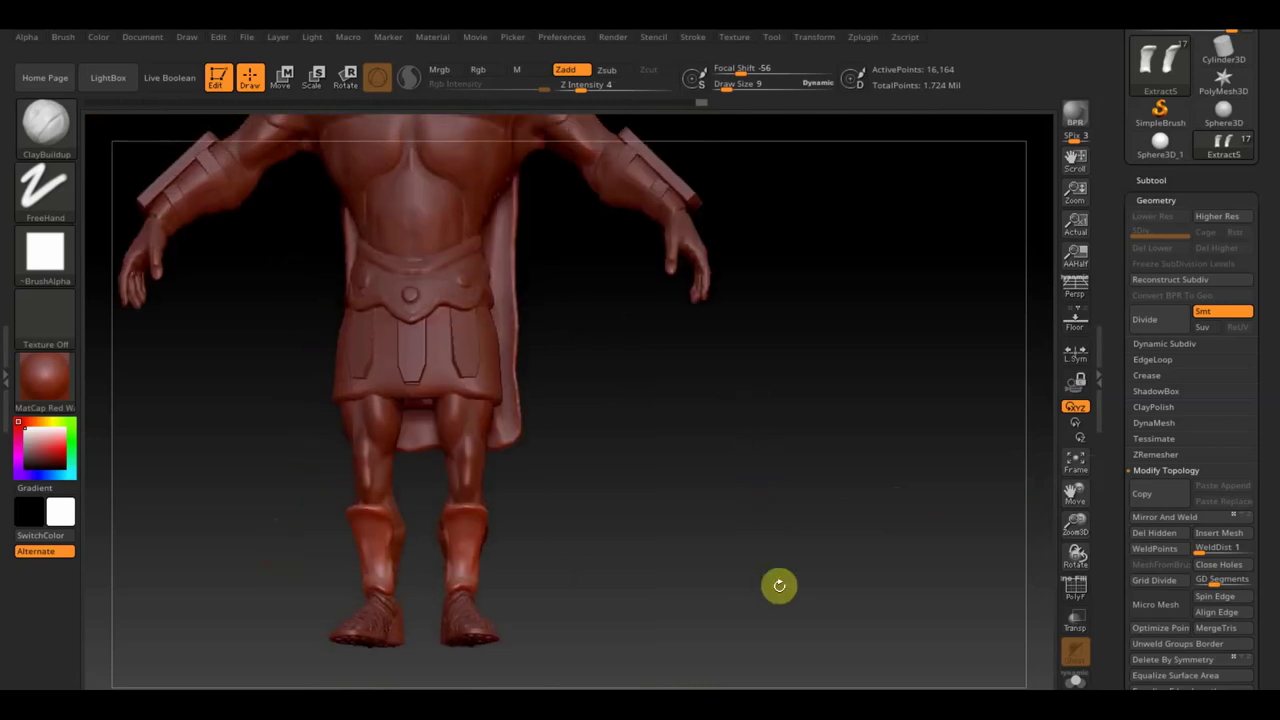
{"action": "mouse_move", "coordinate": [803, 343]}
{"action": "right_mouse_down", "text": "alt"}
{"action": "mouse_move", "coordinate": [818, 440]}
{"action": "mouse_move", "coordinate": [783, 480]}
{"action": "mouse_move", "coordinate": [776, 543]}
{"action": "mouse_move", "coordinate": [808, 546]}
{"action": "right_mouse_up", "text": "alt"}
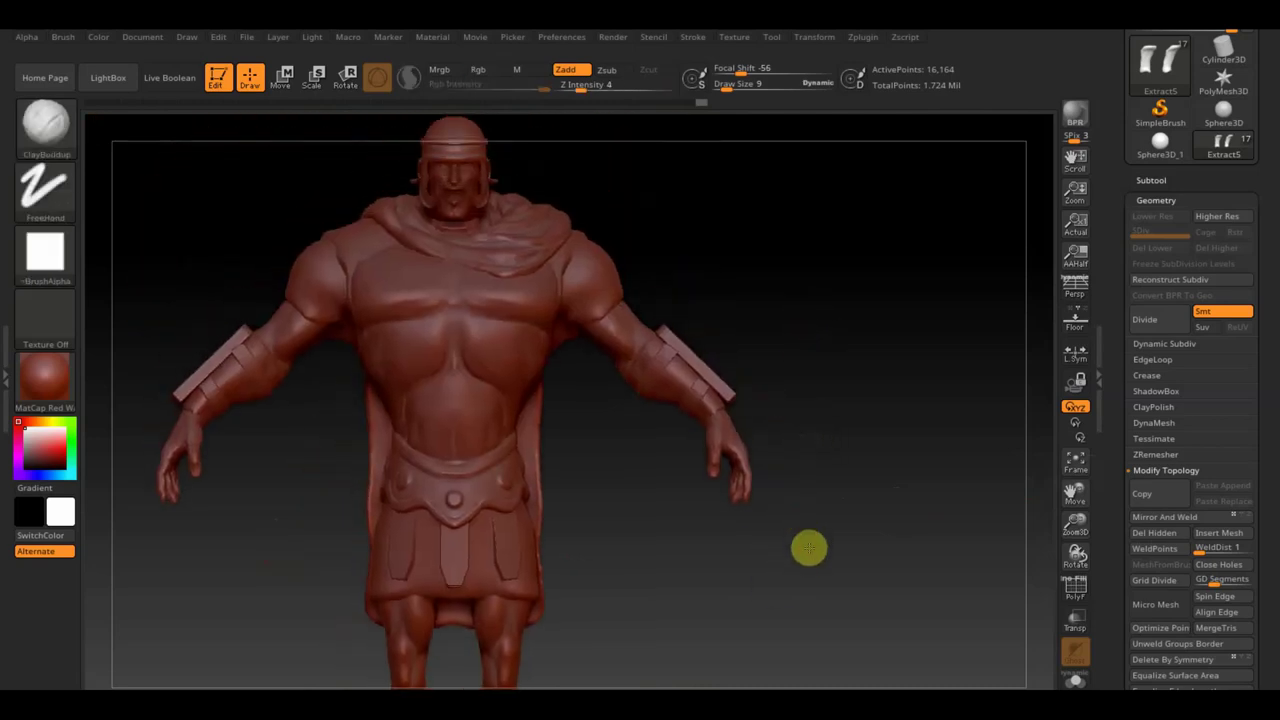
Step: Remesh the kilt flaps subtool with DynaMesh at resolution 1104
{"action": "left_click", "coordinate": [505, 559], "text": "alt"}
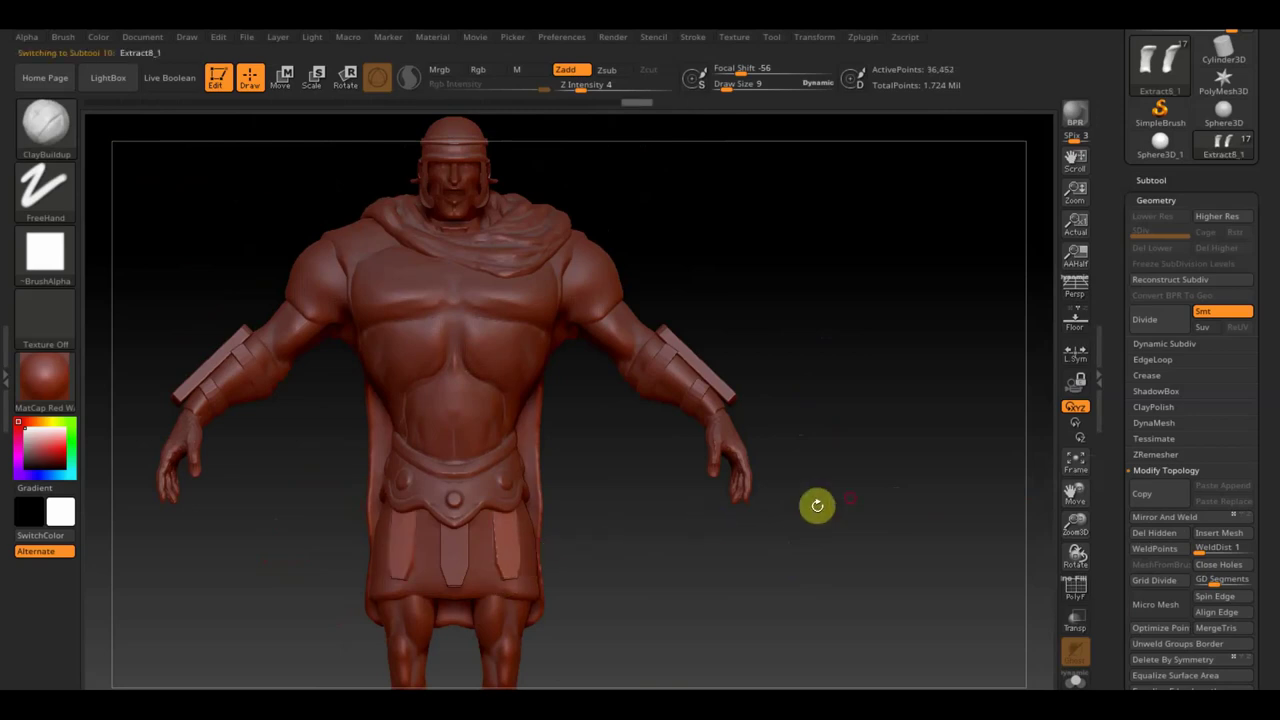
{"action": "left_click", "coordinate": [1155, 424]}
{"action": "left_click", "coordinate": [1150, 446]}
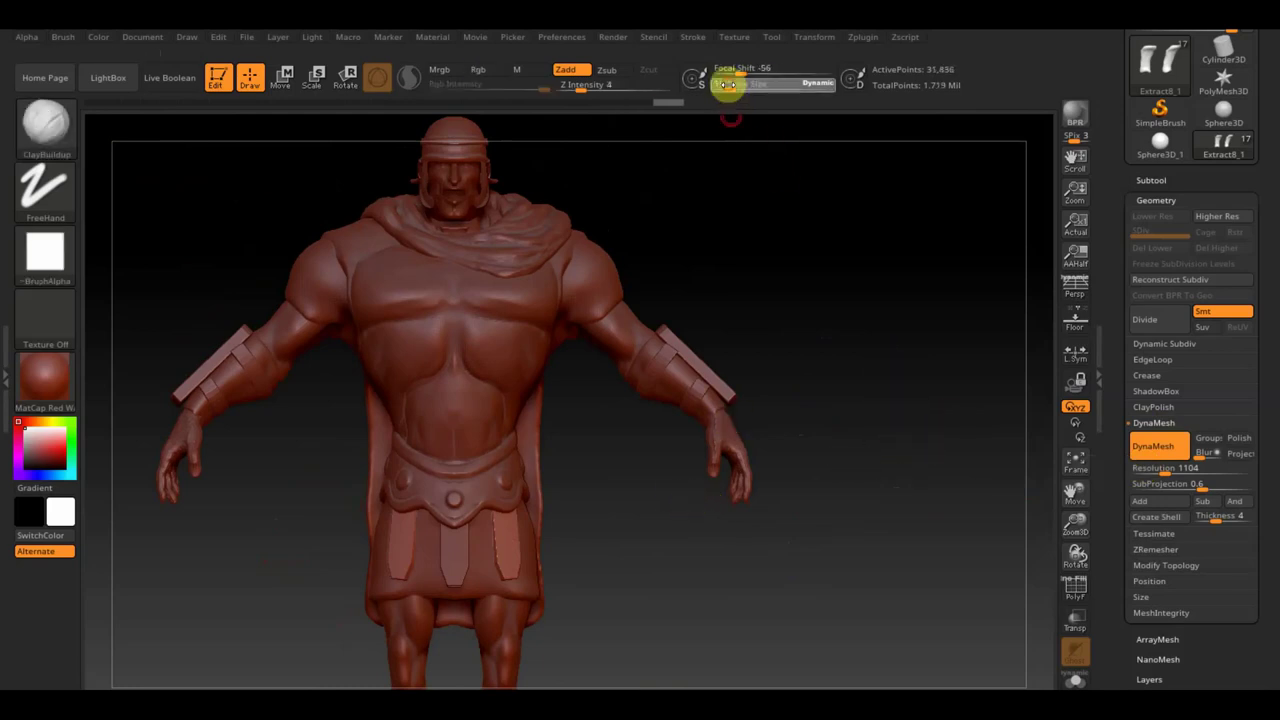
{"action": "key", "text": "shift"}
{"action": "left_click_drag", "start_coordinate": [513, 545], "coordinate": [443, 551], "text": "shift"}
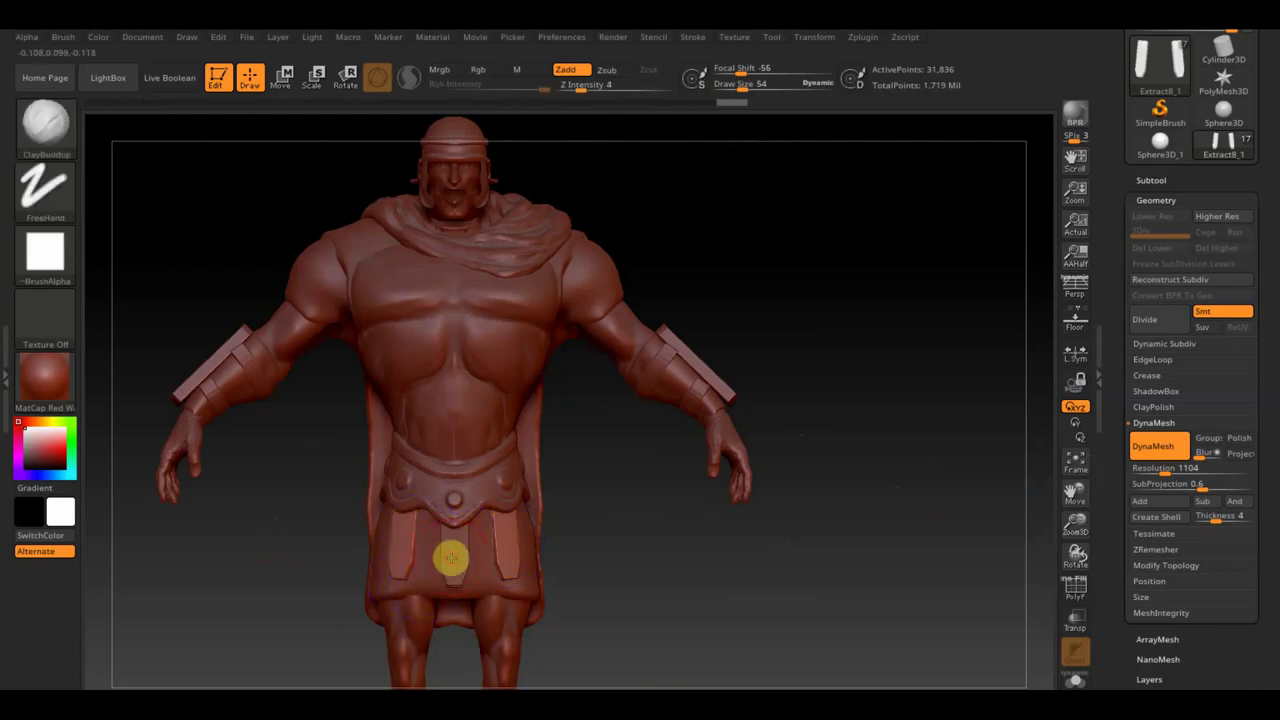
Step: Select the front kilt panel and check the model from front and side views
{"action": "left_click", "coordinate": [451, 558], "text": "alt"}
{"action": "key", "text": "shift"}
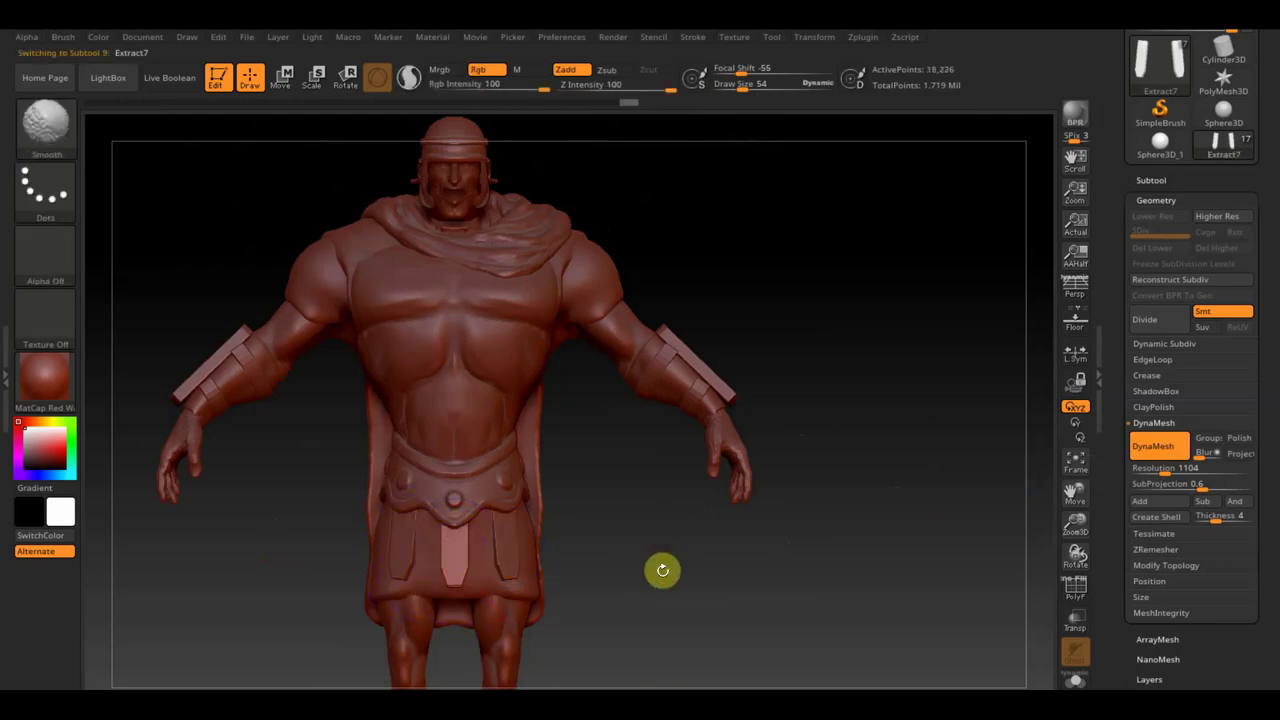
{"action": "mouse_move", "coordinate": [654, 566]}
{"action": "left_mouse_down", "text": "shift"}
{"action": "mouse_move", "coordinate": [785, 545]}
{"action": "mouse_move", "coordinate": [720, 494]}
{"action": "mouse_move", "coordinate": [709, 523]}
{"action": "mouse_move", "coordinate": [694, 517]}
{"action": "mouse_move", "coordinate": [737, 474]}
{"action": "left_mouse_up", "text": "shift"}
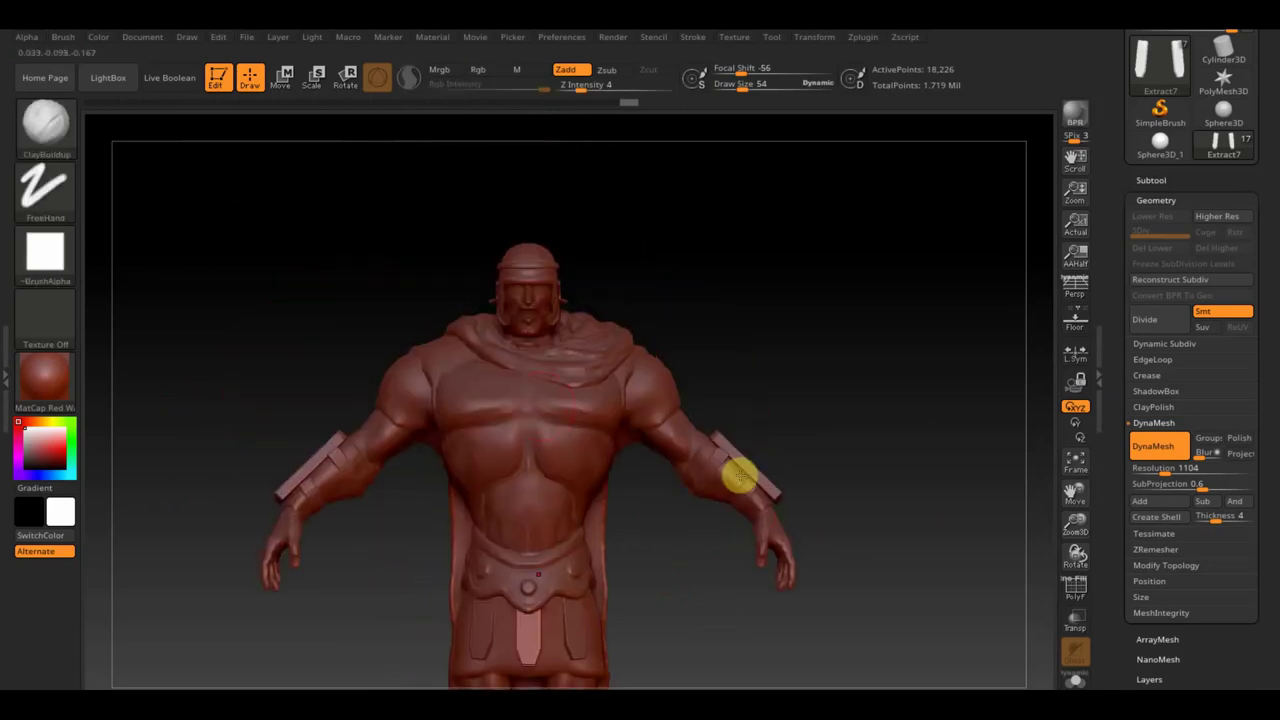
{"action": "mouse_move", "coordinate": [743, 303]}
{"action": "left_mouse_down"}
{"action": "mouse_move", "coordinate": [740, 321]}
{"action": "mouse_move", "coordinate": [715, 326]}
{"action": "left_mouse_up"}
Step: Select the cape and drag its collar down over the chest with an enlarged Move Topological brush
{"action": "left_click", "coordinate": [468, 358], "text": "alt"}
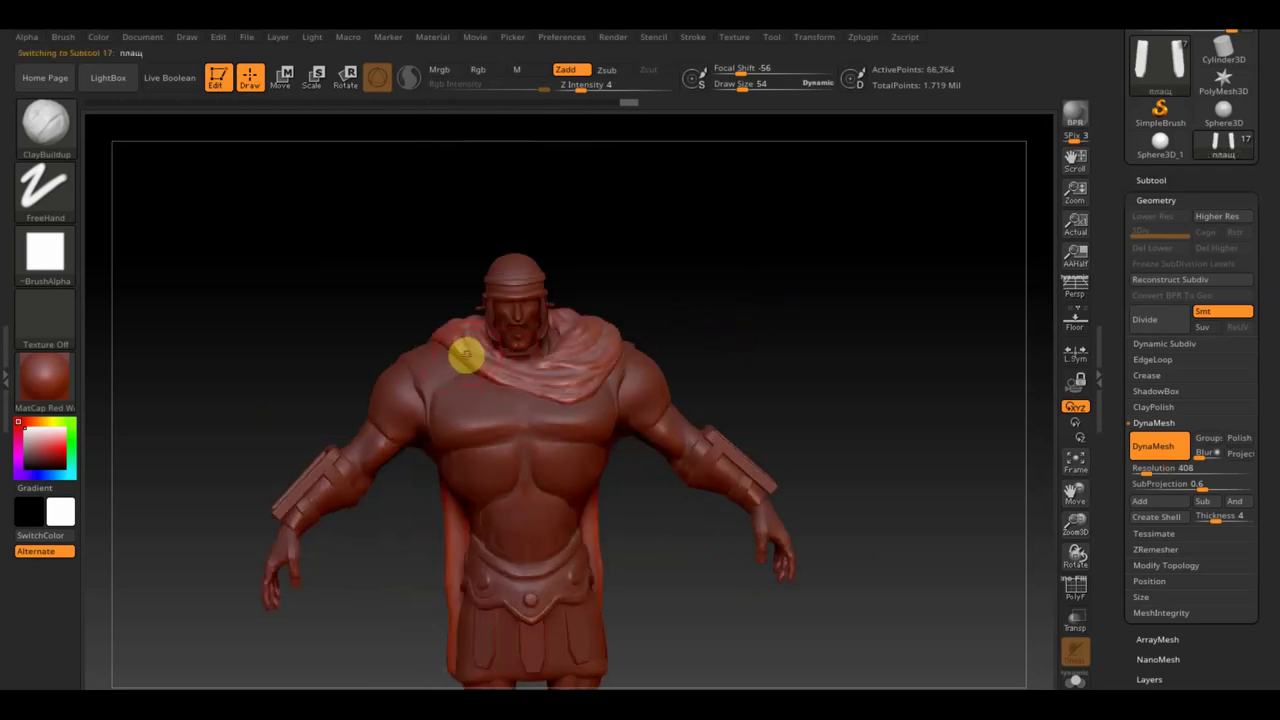
{"action": "left_click_drag", "start_coordinate": [579, 322], "coordinate": [820, 251]}
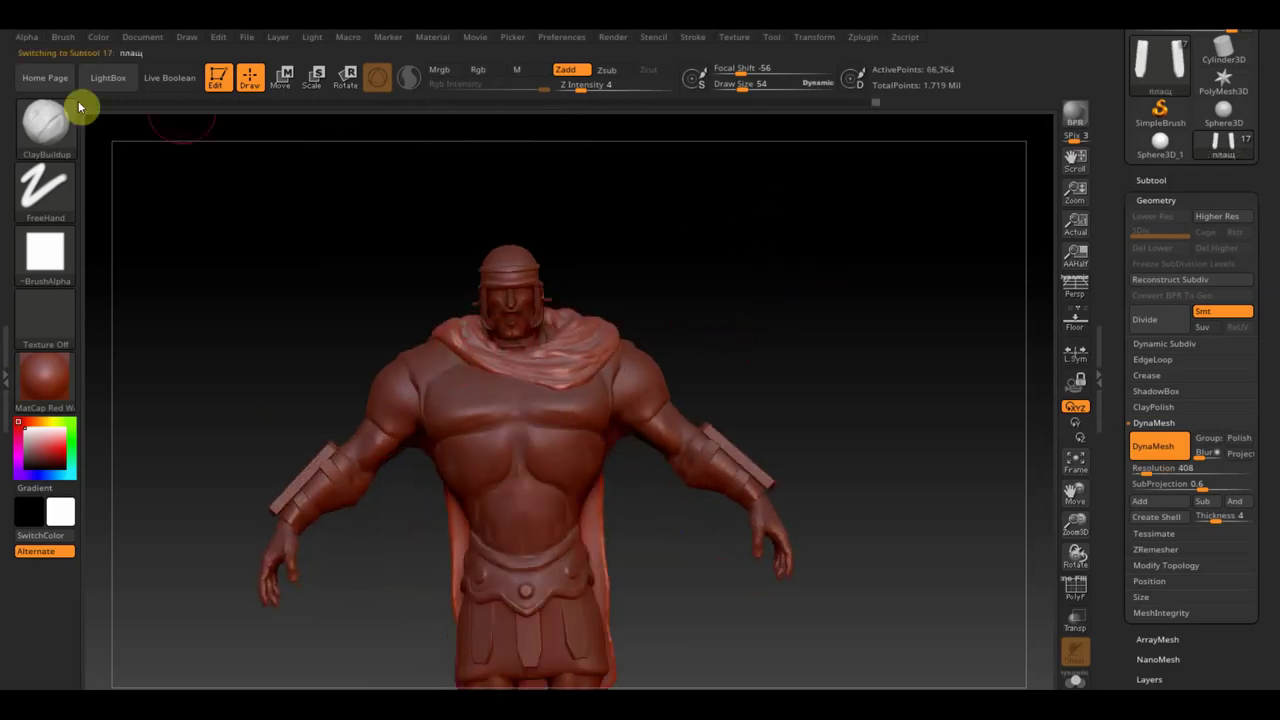
{"action": "left_click", "coordinate": [37, 133]}
{"action": "left_click", "coordinate": [436, 149]}
{"action": "left_click_drag", "start_coordinate": [743, 82], "coordinate": [757, 84]}
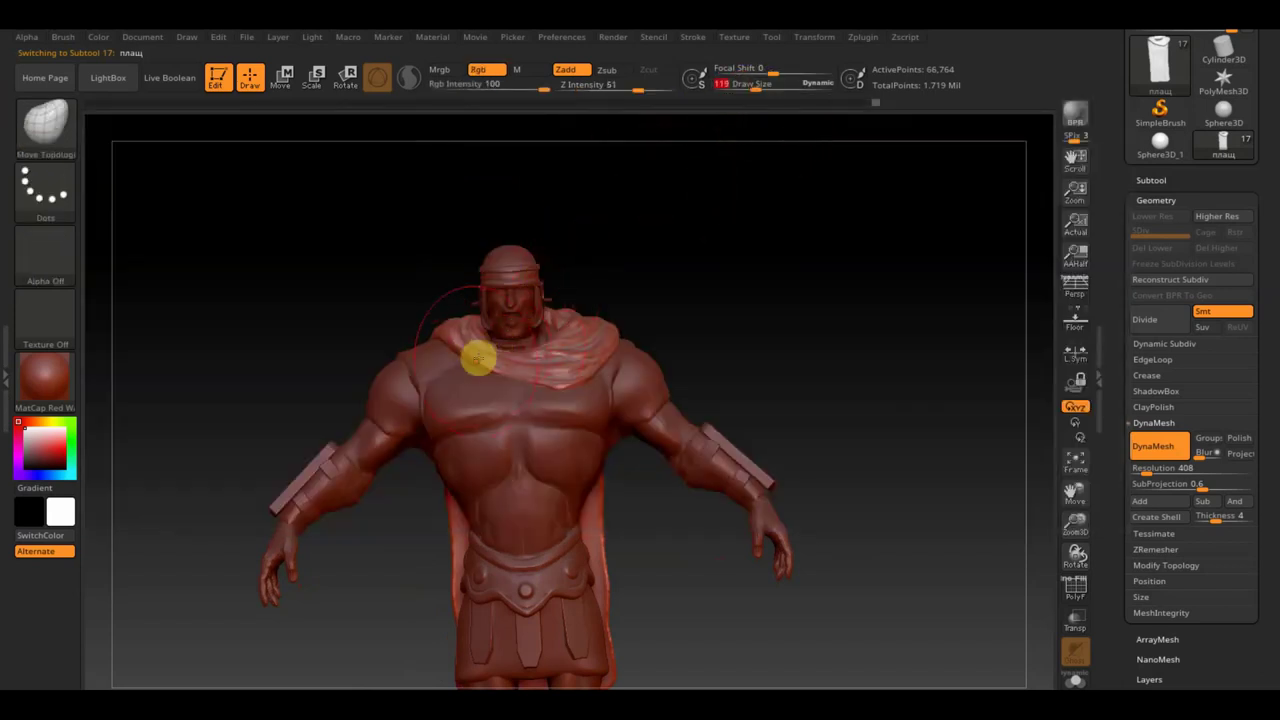
{"action": "left_click_drag", "start_coordinate": [481, 355], "coordinate": [508, 384]}
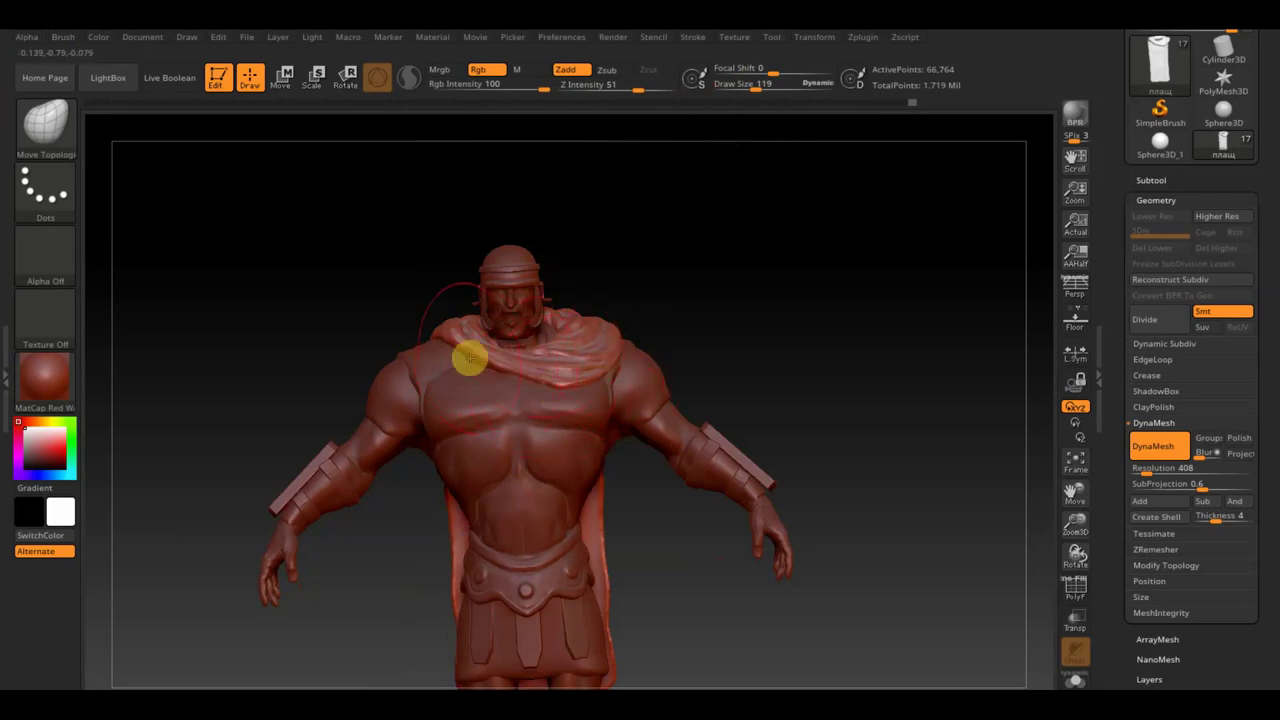
{"action": "mouse_move", "coordinate": [705, 284]}
{"action": "left_mouse_down"}
{"action": "mouse_move", "coordinate": [763, 289]}
{"action": "mouse_move", "coordinate": [769, 340]}
{"action": "left_mouse_up"}
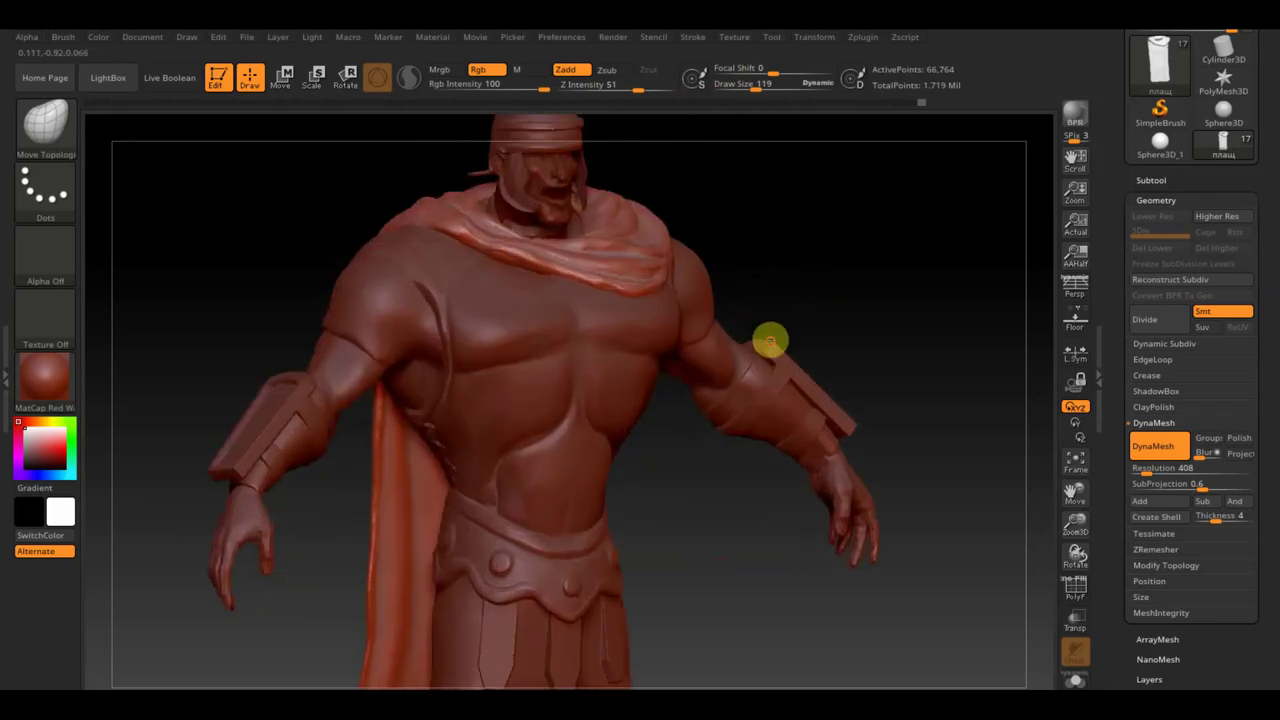
{"action": "mouse_move", "coordinate": [840, 277]}
{"action": "left_mouse_down", "text": "alt"}
{"action": "mouse_move", "coordinate": [829, 371]}
{"action": "mouse_move", "coordinate": [651, 409]}
{"action": "left_mouse_up", "text": "alt"}
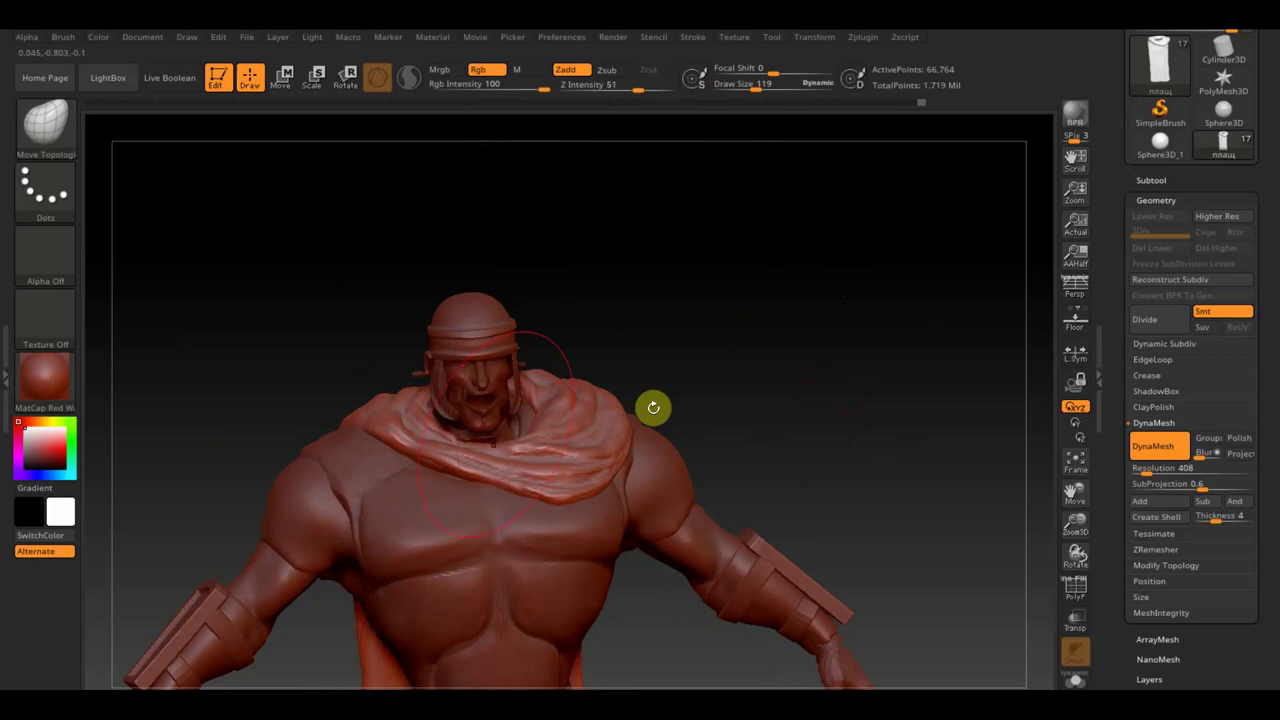
{"action": "left_click_drag", "start_coordinate": [755, 88], "coordinate": [739, 90]}
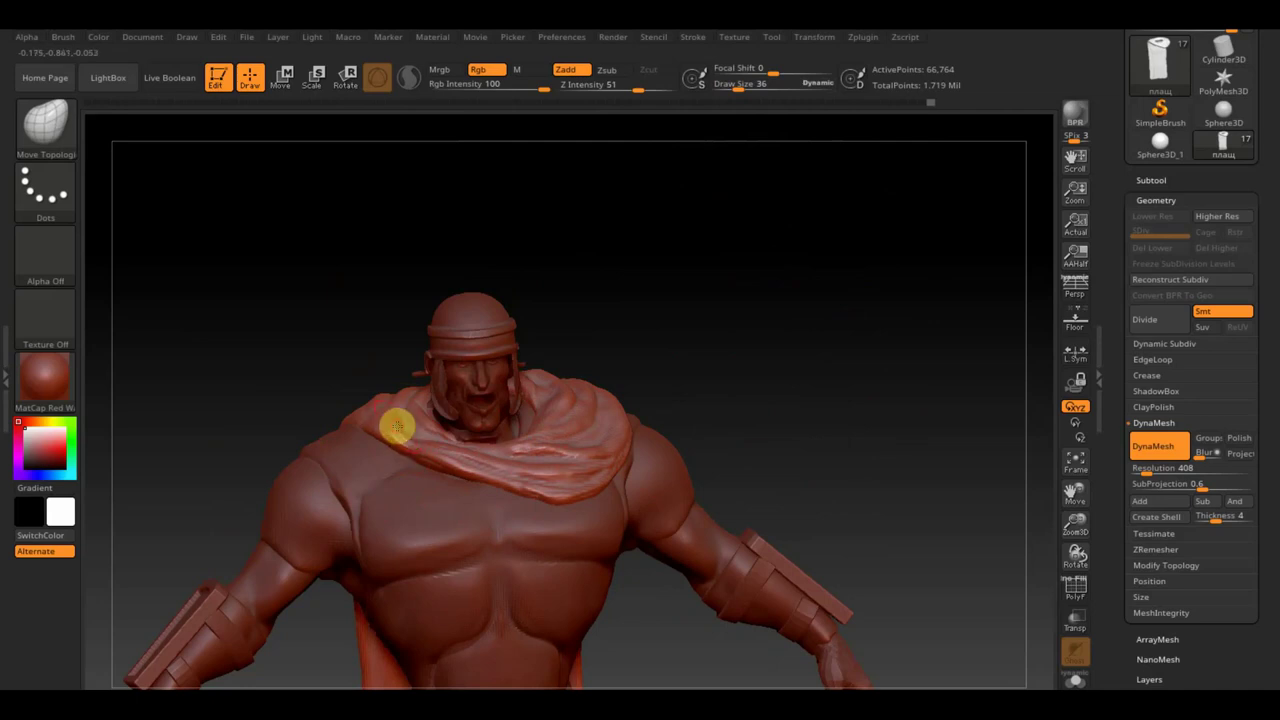
{"action": "left_click_drag", "start_coordinate": [713, 366], "coordinate": [700, 377]}
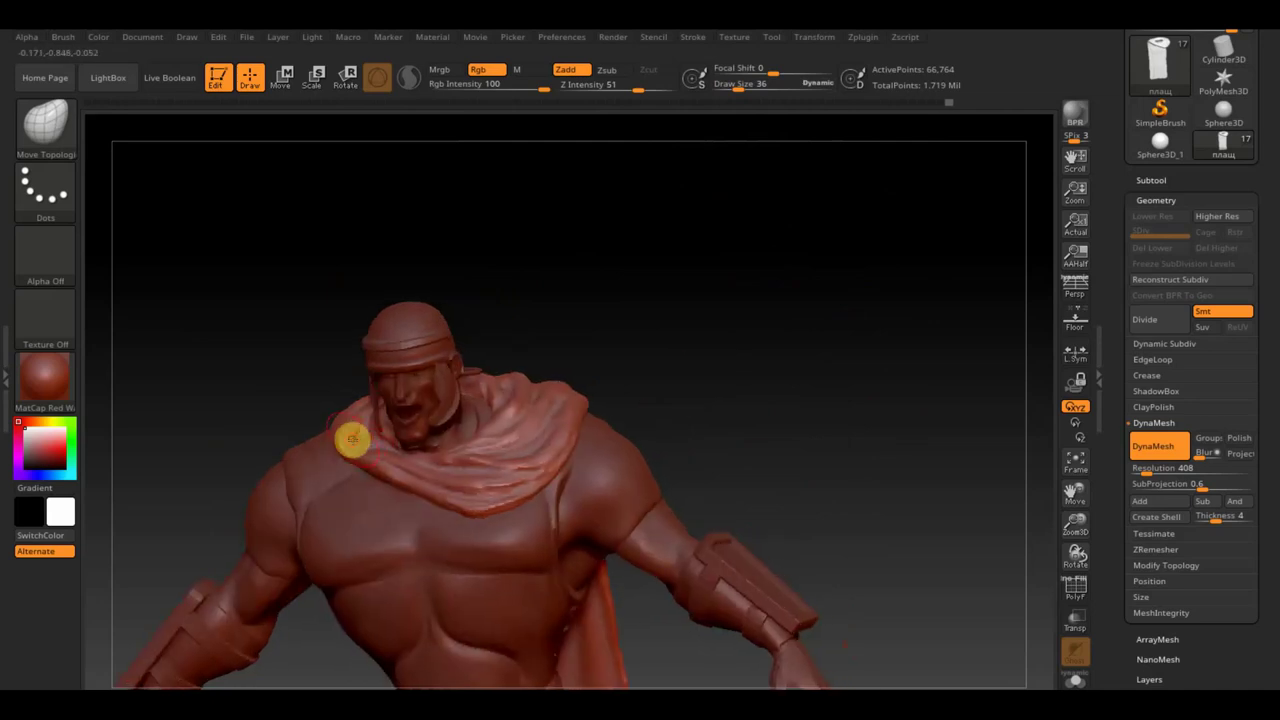
{"action": "left_click_drag", "start_coordinate": [268, 384], "coordinate": [286, 394]}
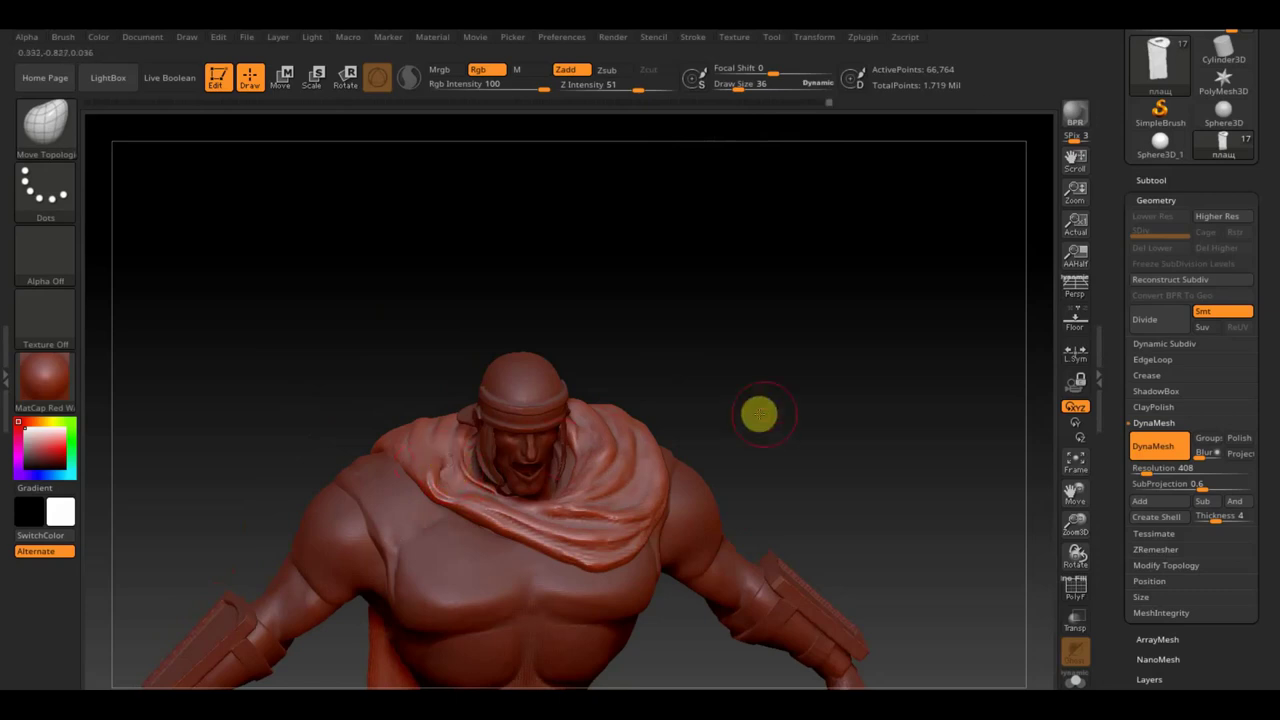
{"action": "left_click_drag", "start_coordinate": [757, 411], "coordinate": [766, 343]}
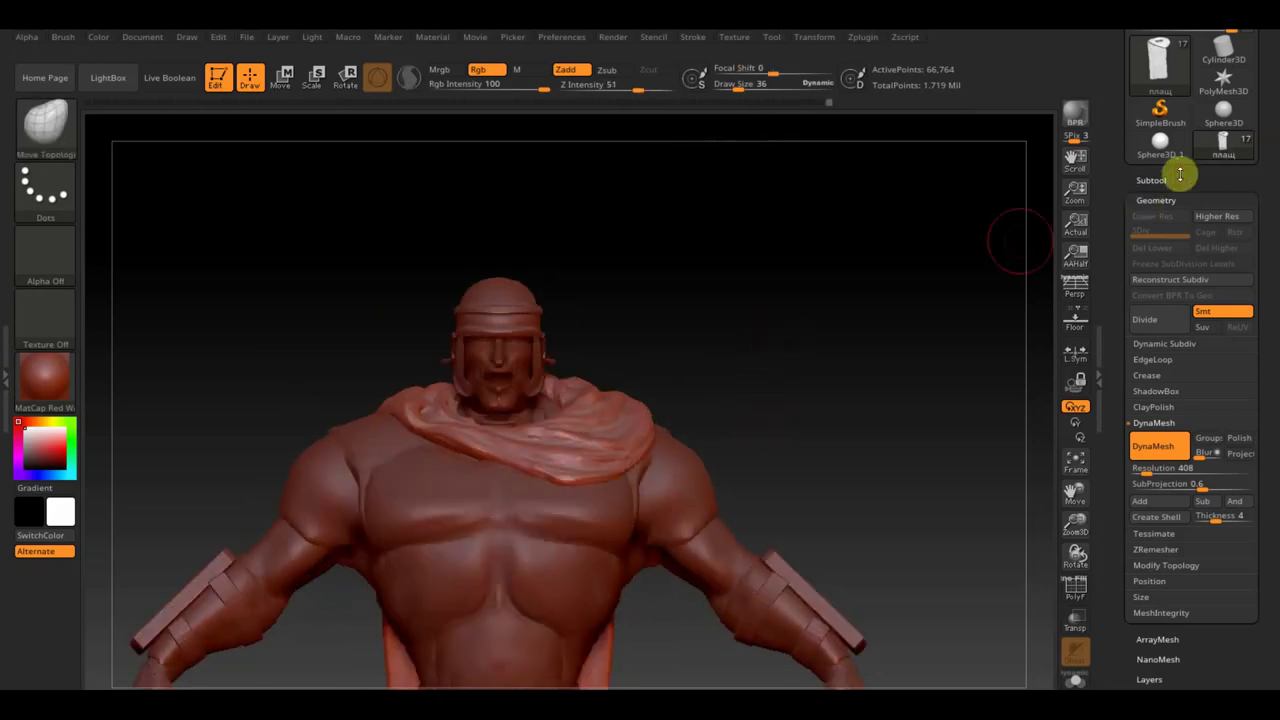
Step: Append a Cylinder3D subtool, PM3D_Cylinder3D1, to the model
{"action": "left_click", "coordinate": [1165, 179]}
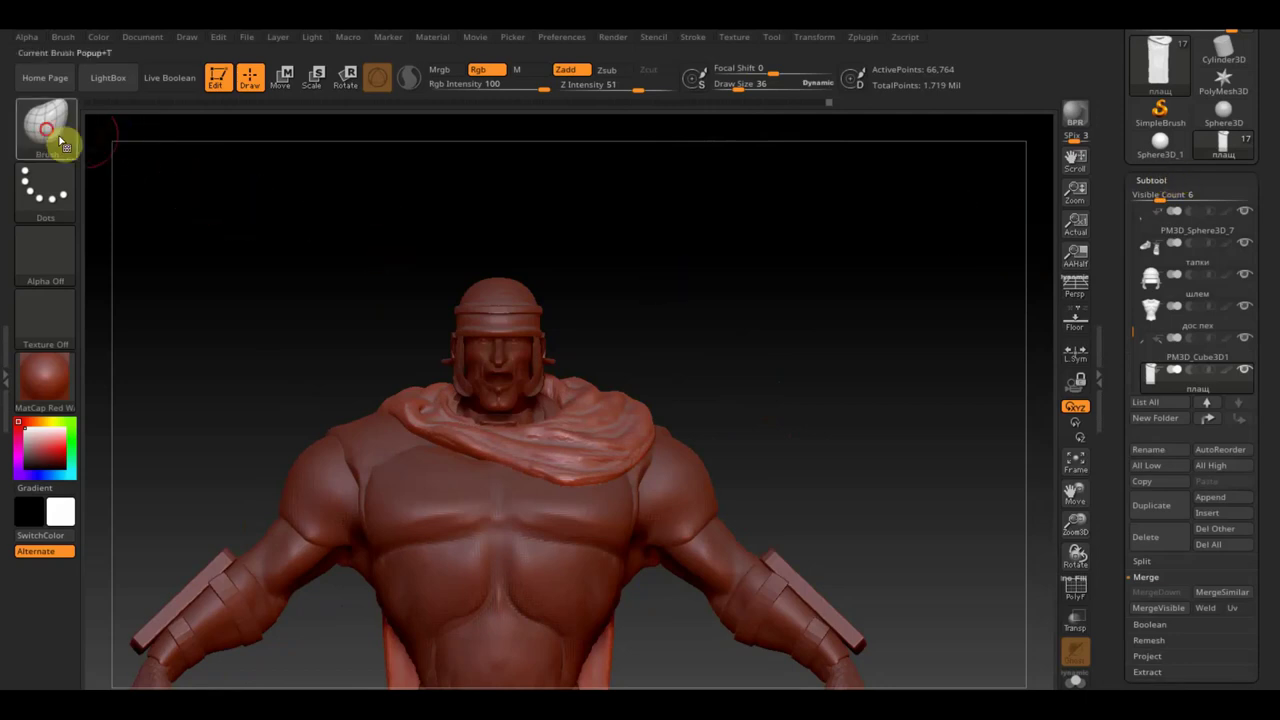
{"action": "left_click", "coordinate": [45, 128]}
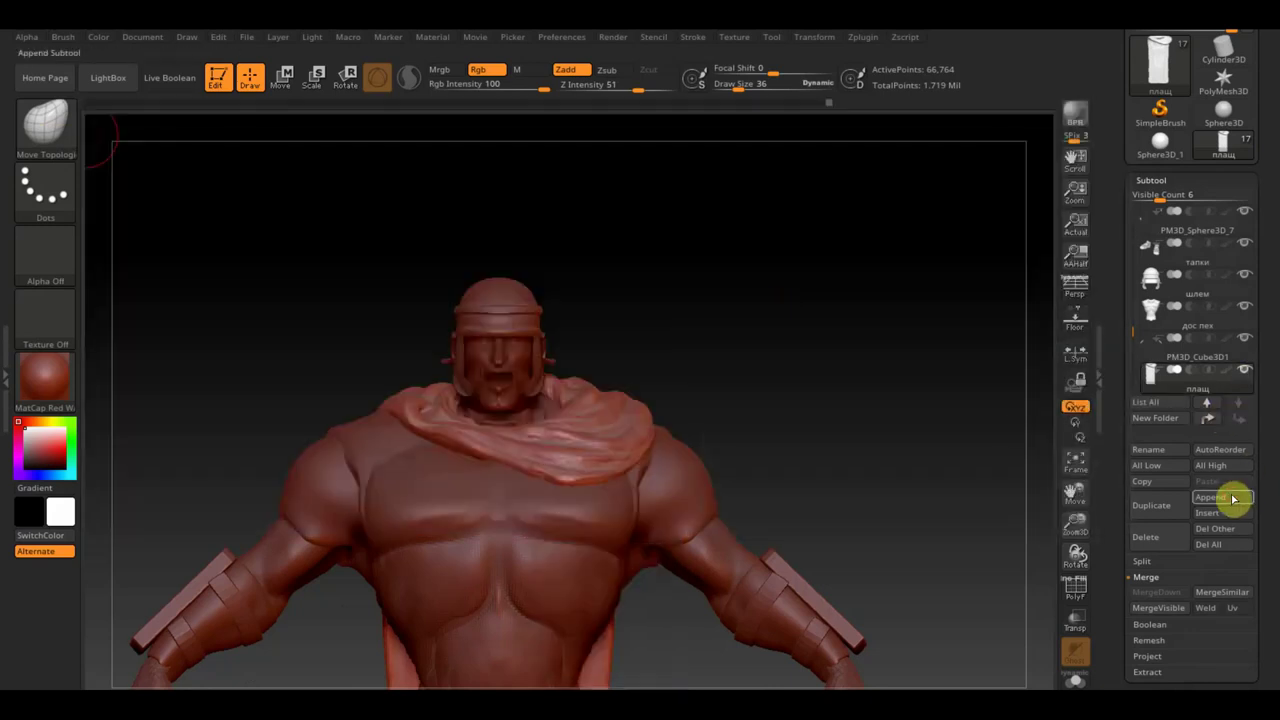
{"action": "left_click", "coordinate": [1230, 498]}
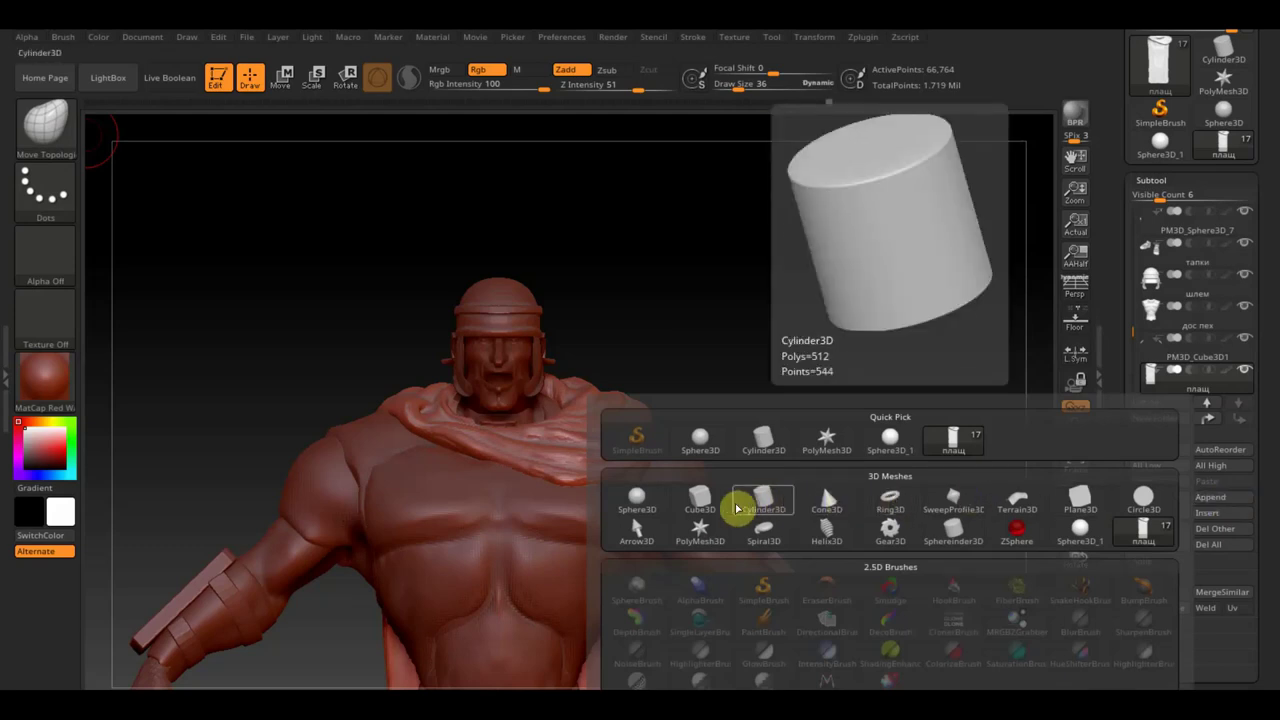
{"action": "left_click", "coordinate": [763, 504]}
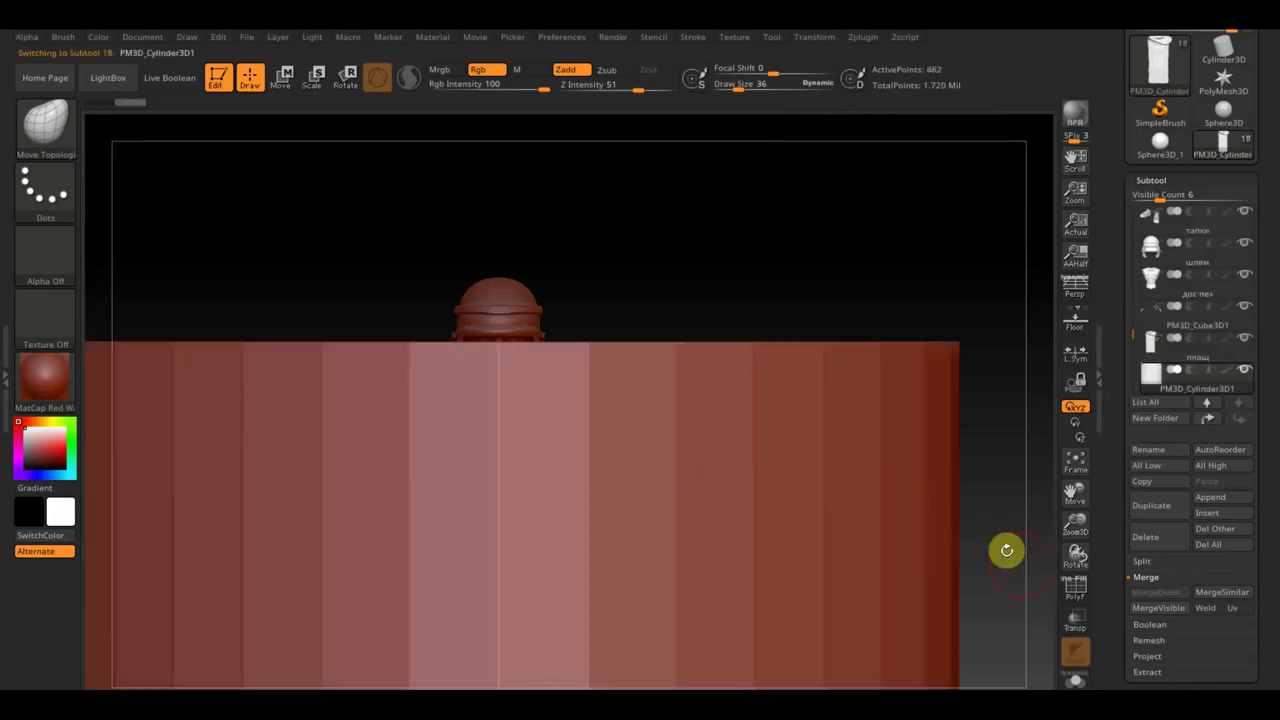
{"action": "mouse_move", "coordinate": [1006, 549]}
{"action": "left_mouse_down", "text": "alt"}
{"action": "mouse_move", "coordinate": [954, 366]}
{"action": "mouse_move", "coordinate": [875, 338]}
{"action": "left_mouse_up", "text": "alt"}
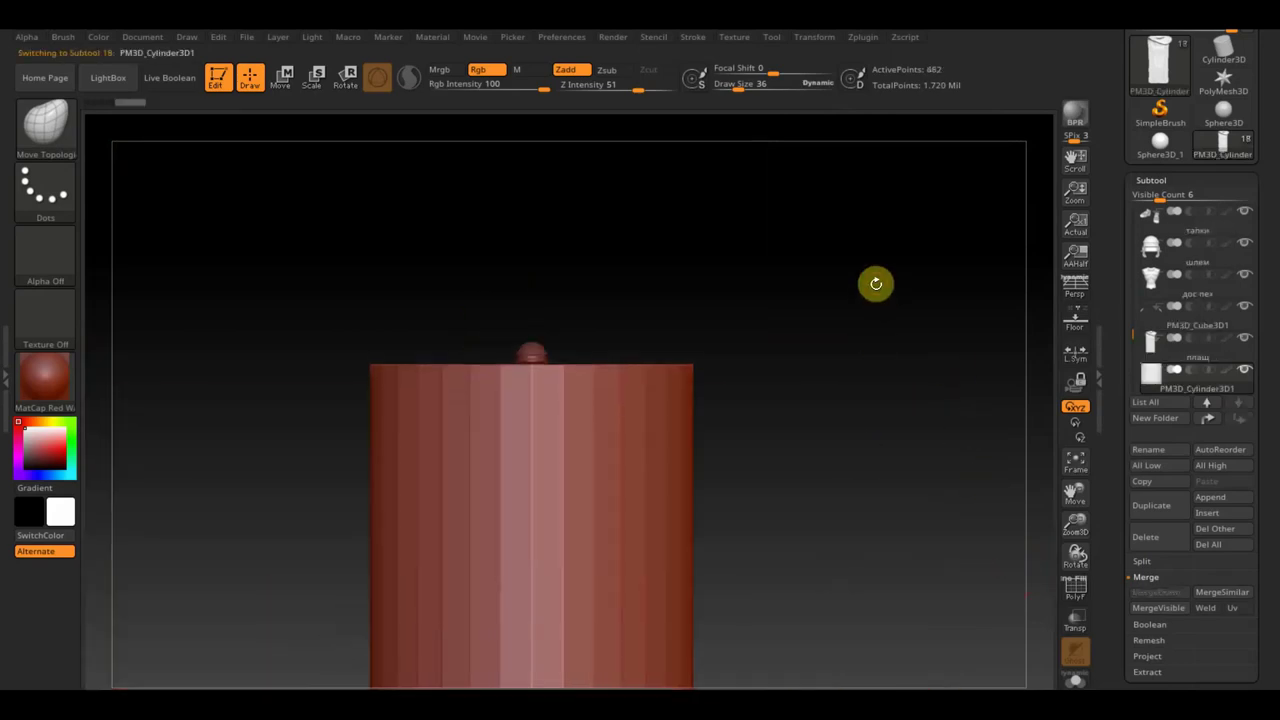
Step: Subdivide the cylinder and squash it along Y into a thin, smaller disc
{"action": "key", "text": "ctrl+d"}
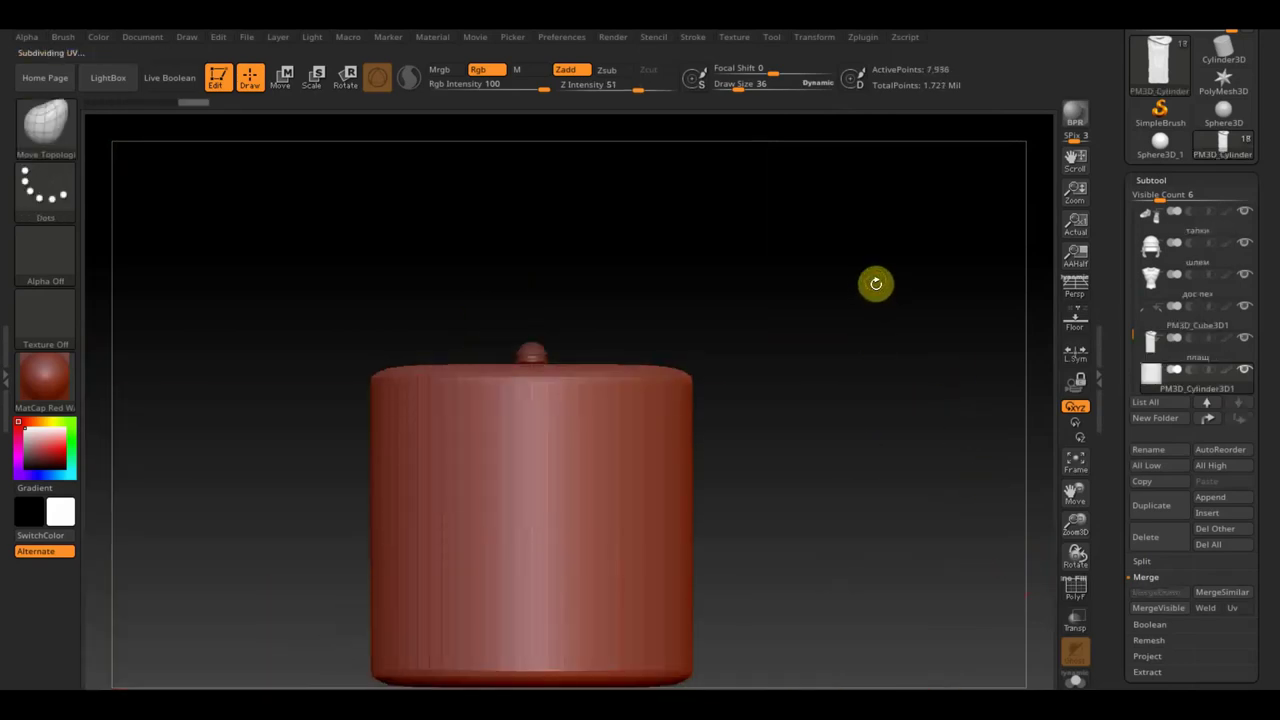
{"action": "left_click", "coordinate": [281, 77]}
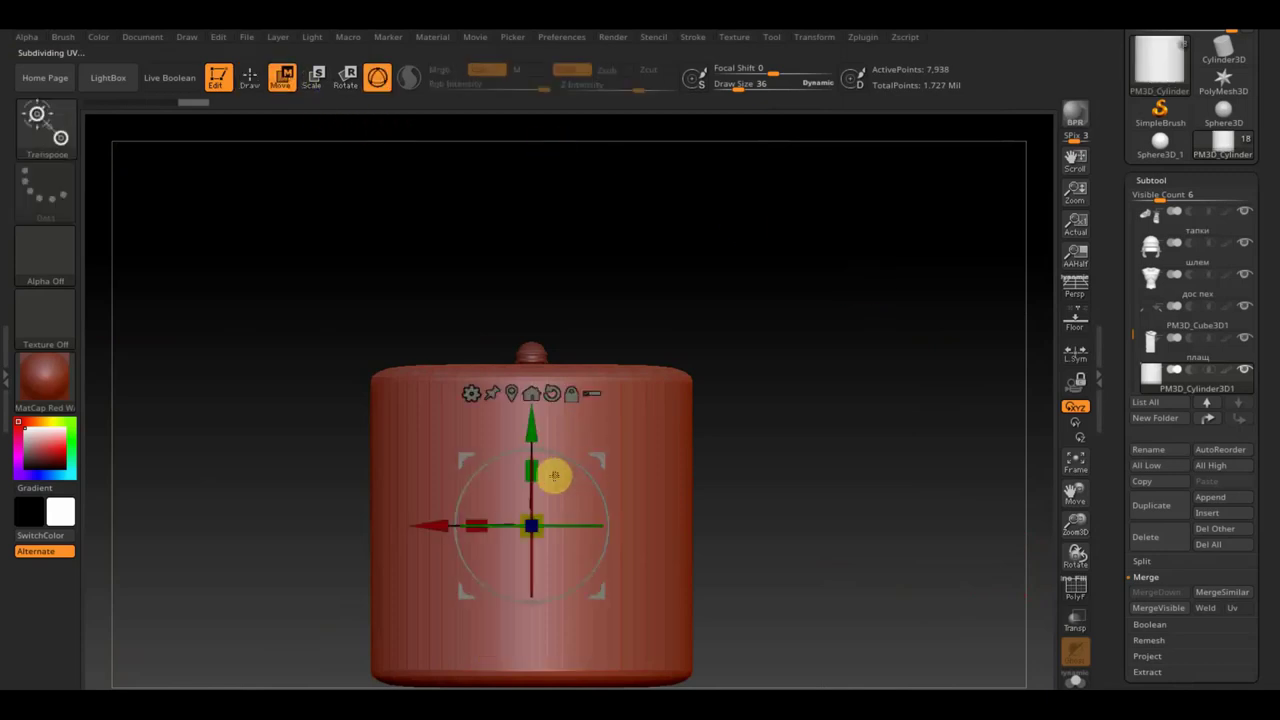
{"action": "left_click_drag", "start_coordinate": [540, 470], "coordinate": [537, 634]}
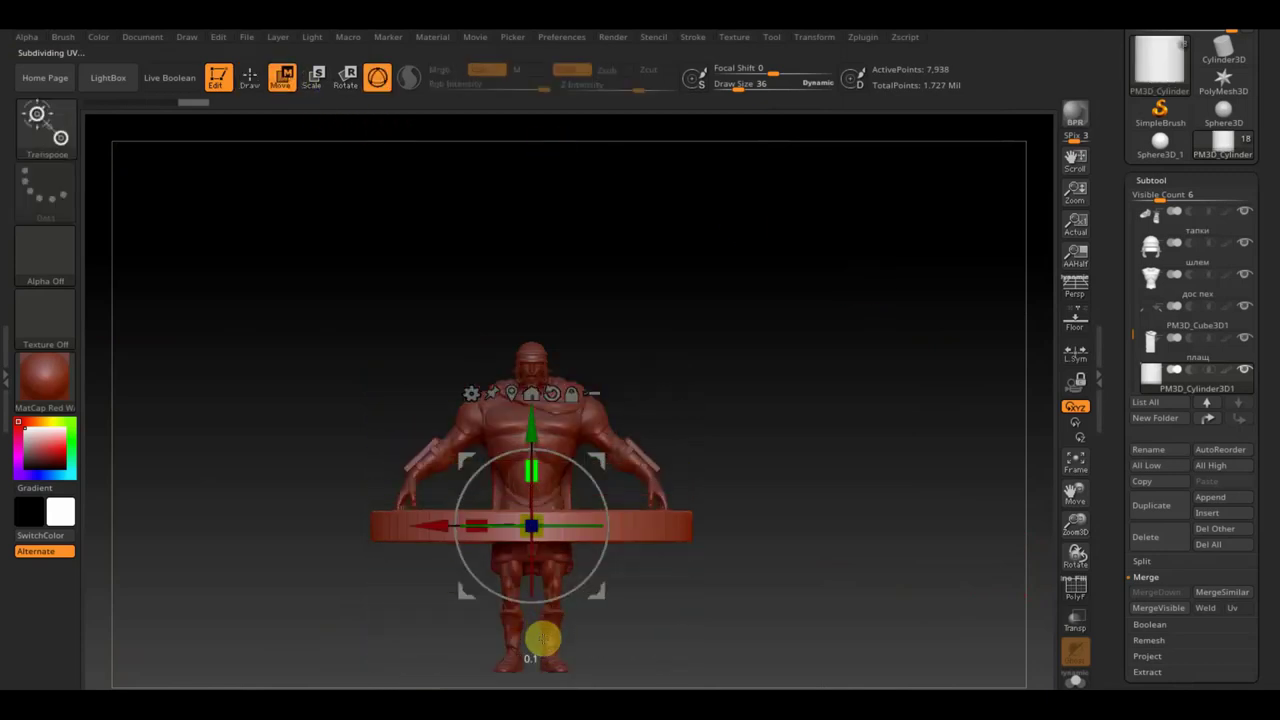
{"action": "mouse_move", "coordinate": [532, 466]}
{"action": "left_mouse_down"}
{"action": "mouse_move", "coordinate": [529, 521]}
{"action": "mouse_move", "coordinate": [514, 486]}
{"action": "mouse_move", "coordinate": [459, 442]}
{"action": "left_mouse_up"}
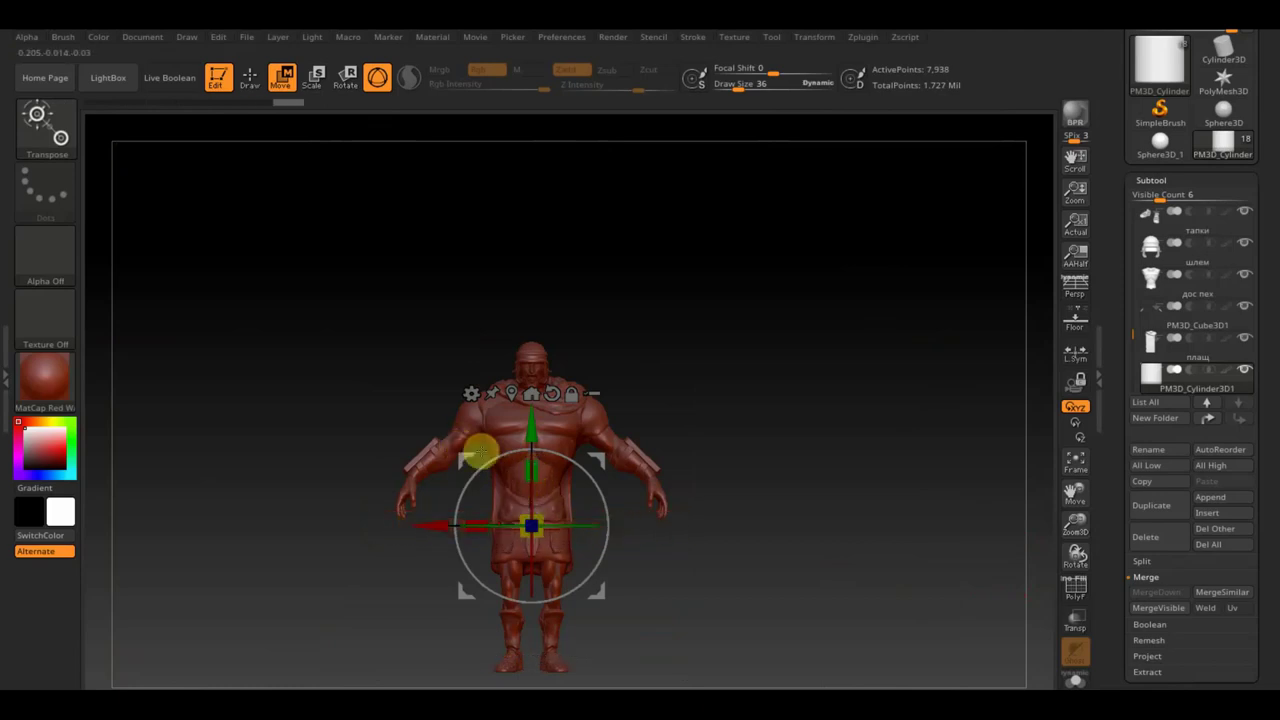
Step: Re-anchor the transpose pivot beside the hip and tilt its axis about 41 degrees
{"action": "mouse_move", "coordinate": [851, 534]}
{"action": "left_mouse_down", "text": "alt"}
{"action": "mouse_move", "coordinate": [923, 640]}
{"action": "mouse_move", "coordinate": [996, 635]}
{"action": "left_mouse_up", "text": "alt"}
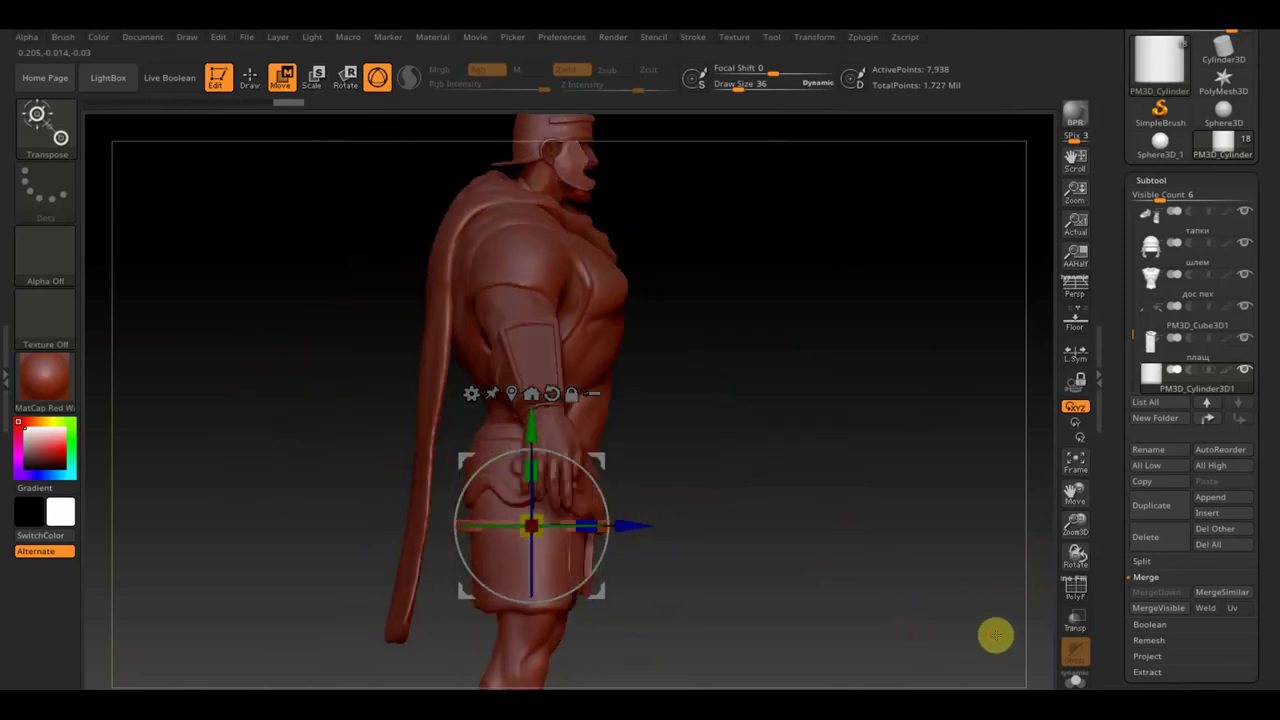
{"action": "left_click_drag", "start_coordinate": [701, 527], "coordinate": [691, 528], "text": "alt"}
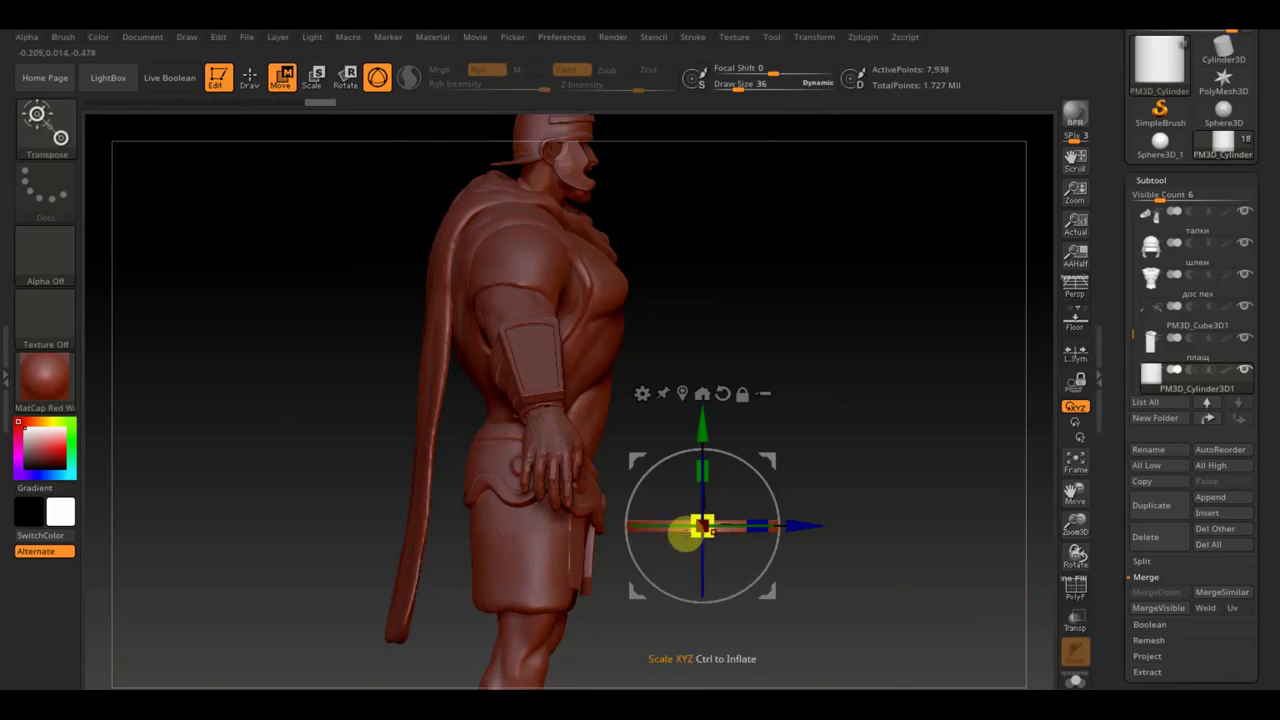
{"action": "left_click_drag", "start_coordinate": [751, 480], "coordinate": [780, 534]}
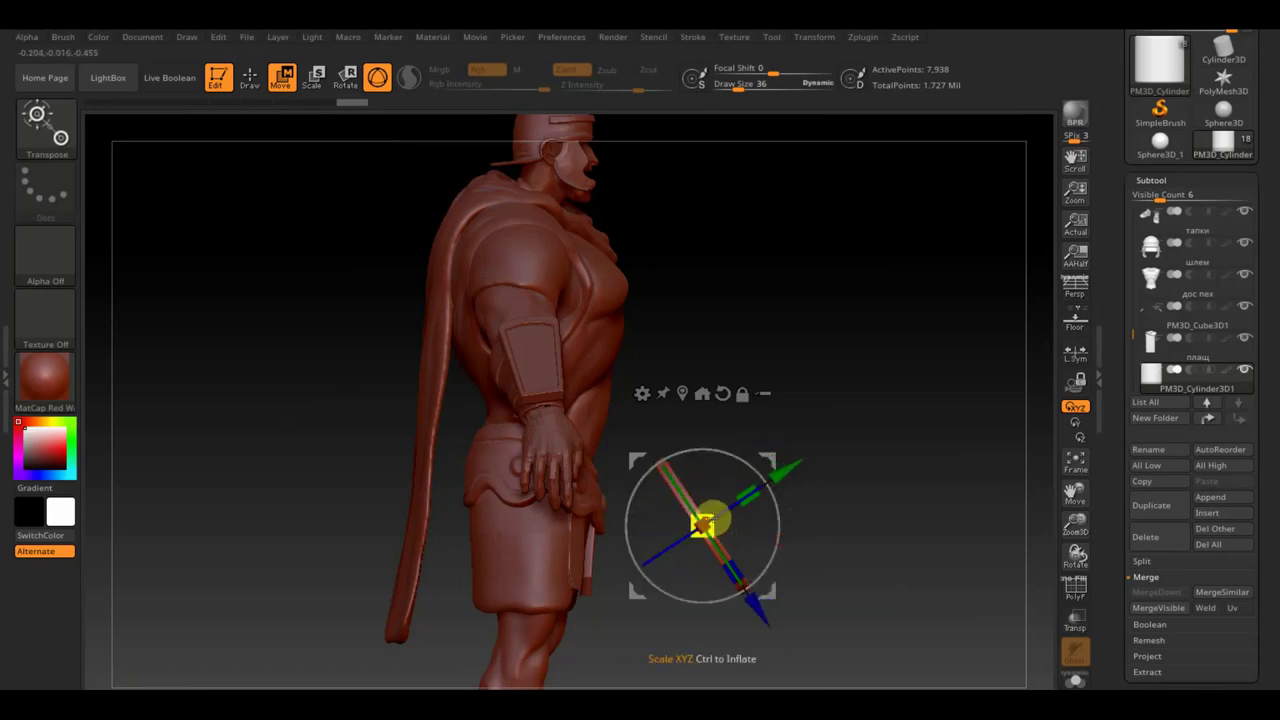
{"action": "left_click_drag", "start_coordinate": [870, 549], "coordinate": [814, 569]}
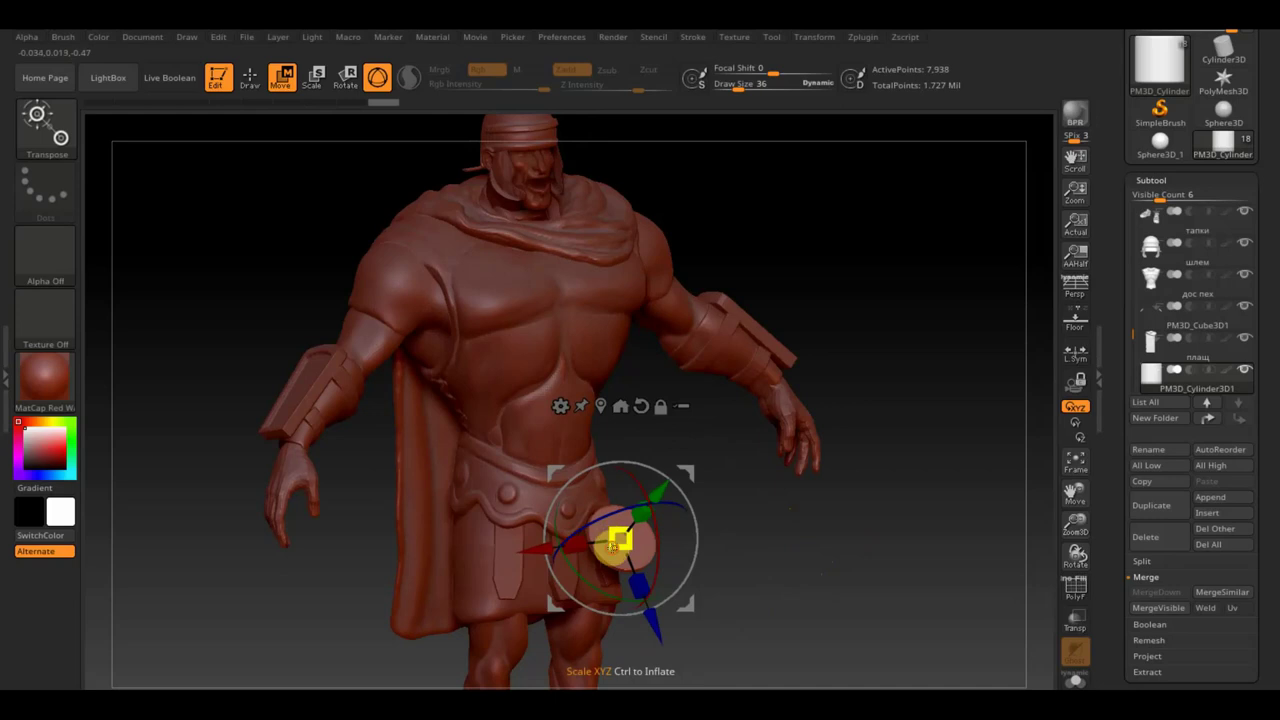
Step: Shrink the disc uniformly and move the transpose pivot up toward the chest
{"action": "left_click_drag", "start_coordinate": [614, 543], "coordinate": [619, 540]}
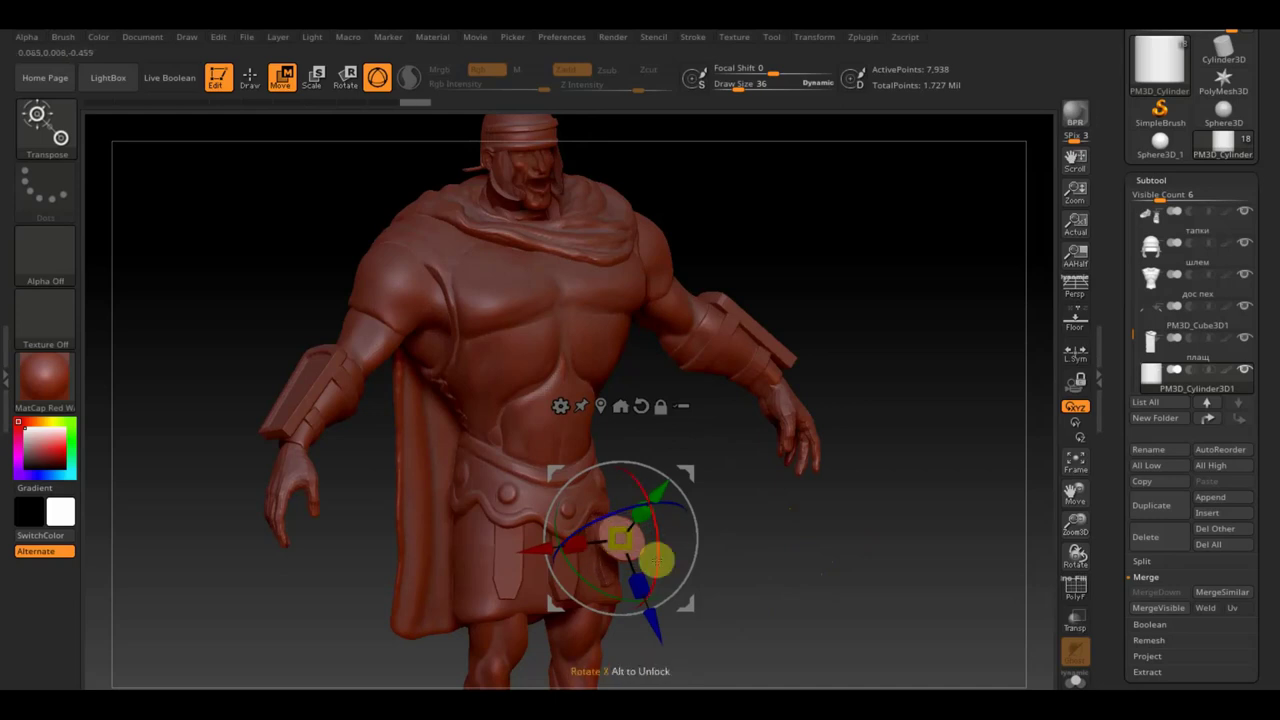
{"action": "mouse_move", "coordinate": [691, 486]}
{"action": "left_mouse_down", "text": "alt"}
{"action": "mouse_move", "coordinate": [649, 294]}
{"action": "mouse_move", "coordinate": [540, 140]}
{"action": "left_mouse_up", "text": "alt"}
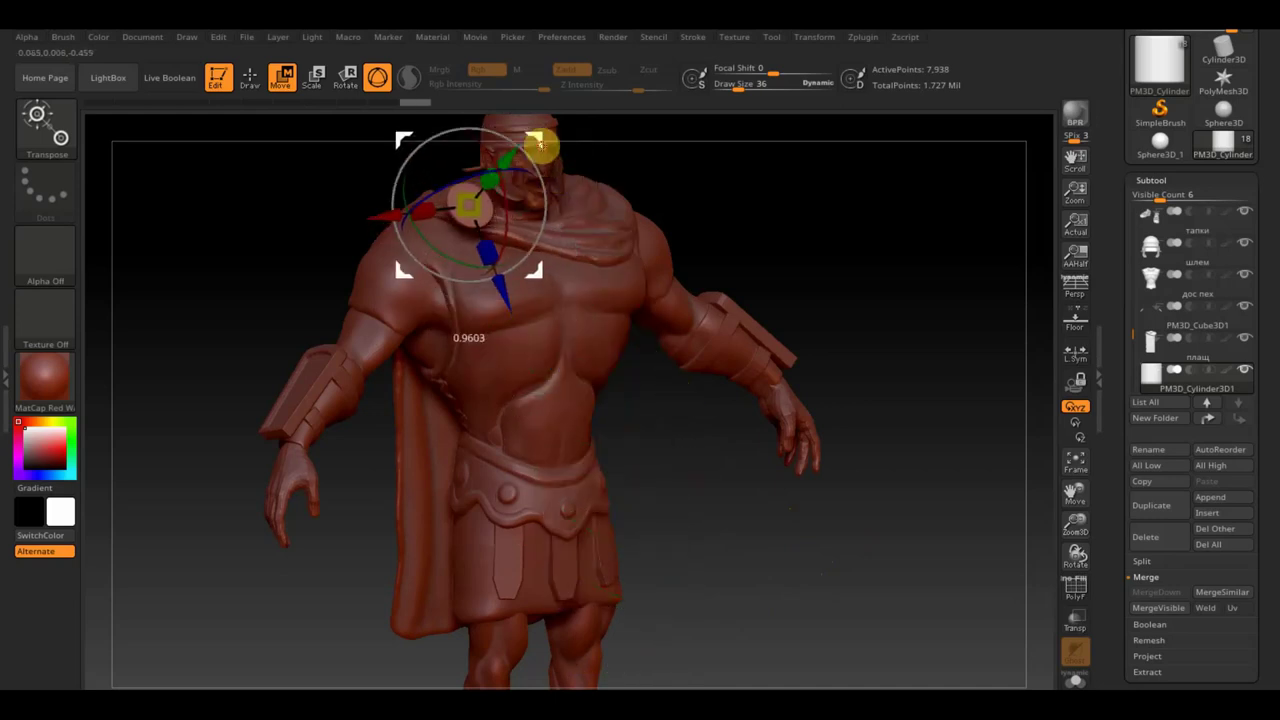
{"action": "left_click_drag", "start_coordinate": [640, 150], "coordinate": [880, 214]}
{"action": "mouse_move", "coordinate": [890, 275]}
{"action": "left_mouse_down"}
{"action": "mouse_move", "coordinate": [906, 314]}
{"action": "mouse_move", "coordinate": [877, 557]}
{"action": "mouse_move", "coordinate": [917, 590]}
{"action": "mouse_move", "coordinate": [911, 397]}
{"action": "mouse_move", "coordinate": [860, 523]}
{"action": "left_mouse_up"}
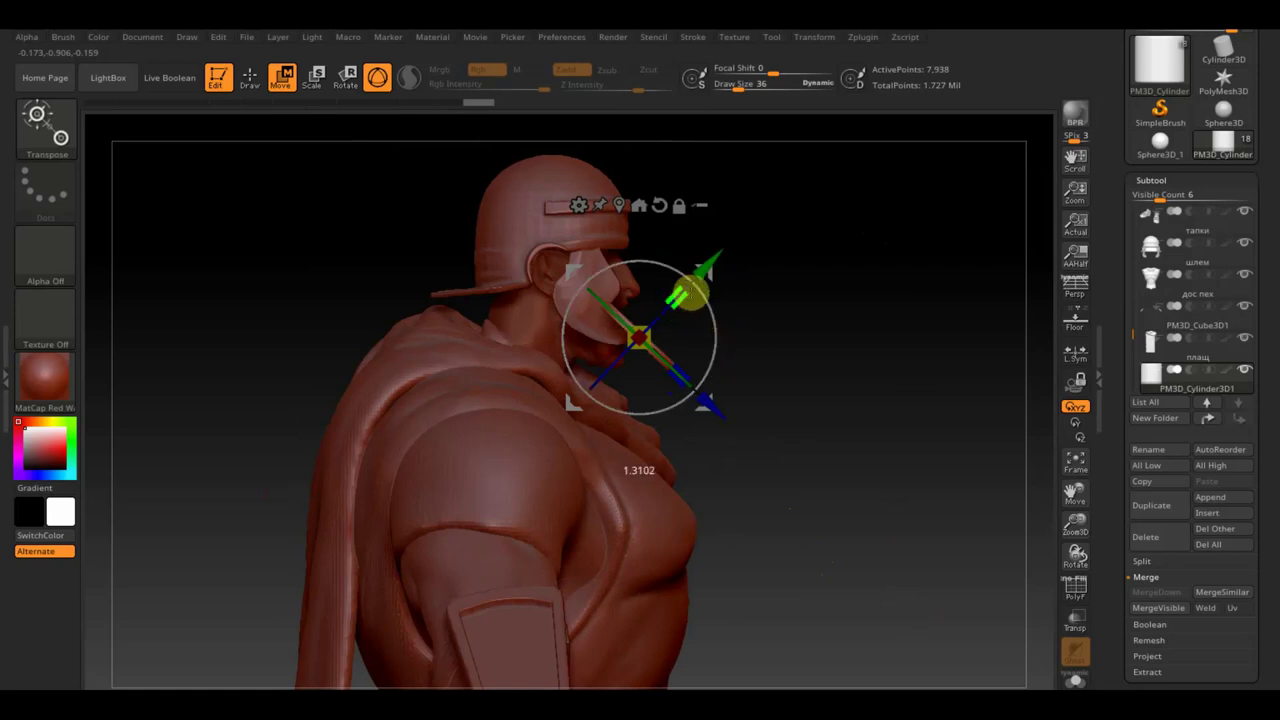
{"action": "left_click_drag", "start_coordinate": [697, 285], "coordinate": [629, 297]}
{"action": "left_click_drag", "start_coordinate": [760, 335], "coordinate": [680, 351]}
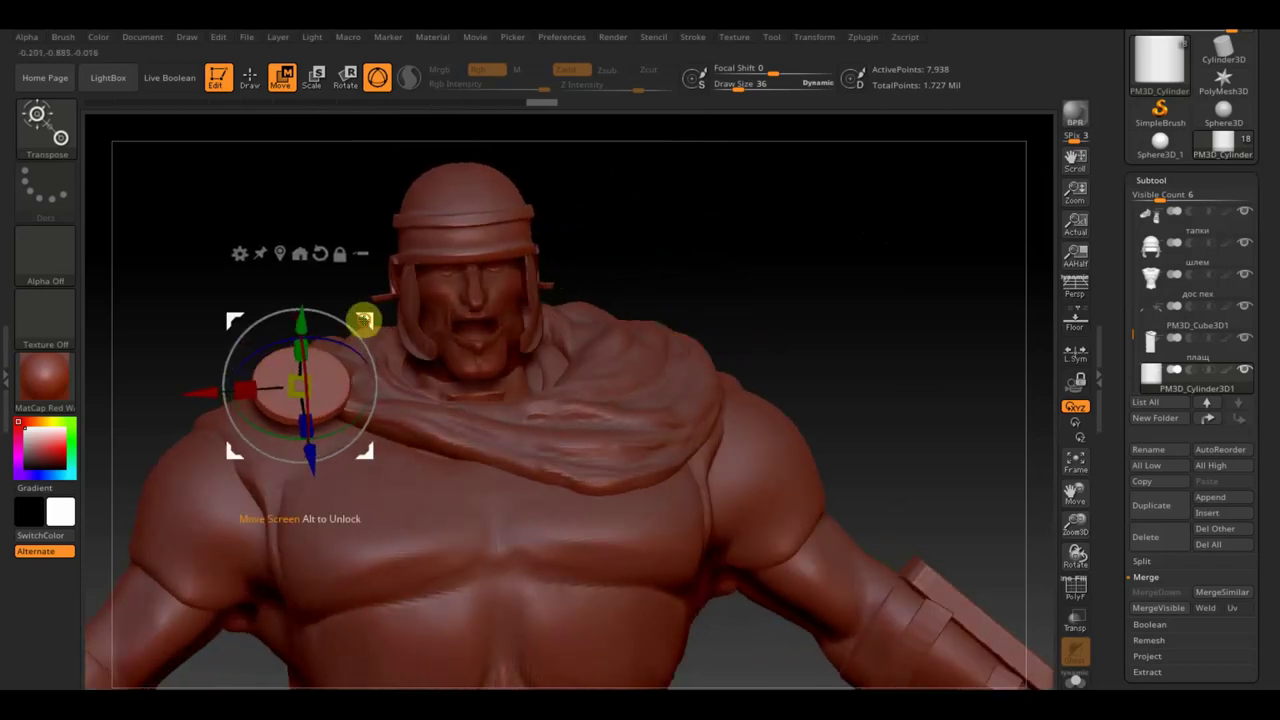
Step: Move the disc onto the shoulder, shrink it, and stretch it along its axis
{"action": "left_click_drag", "start_coordinate": [363, 320], "coordinate": [420, 304]}
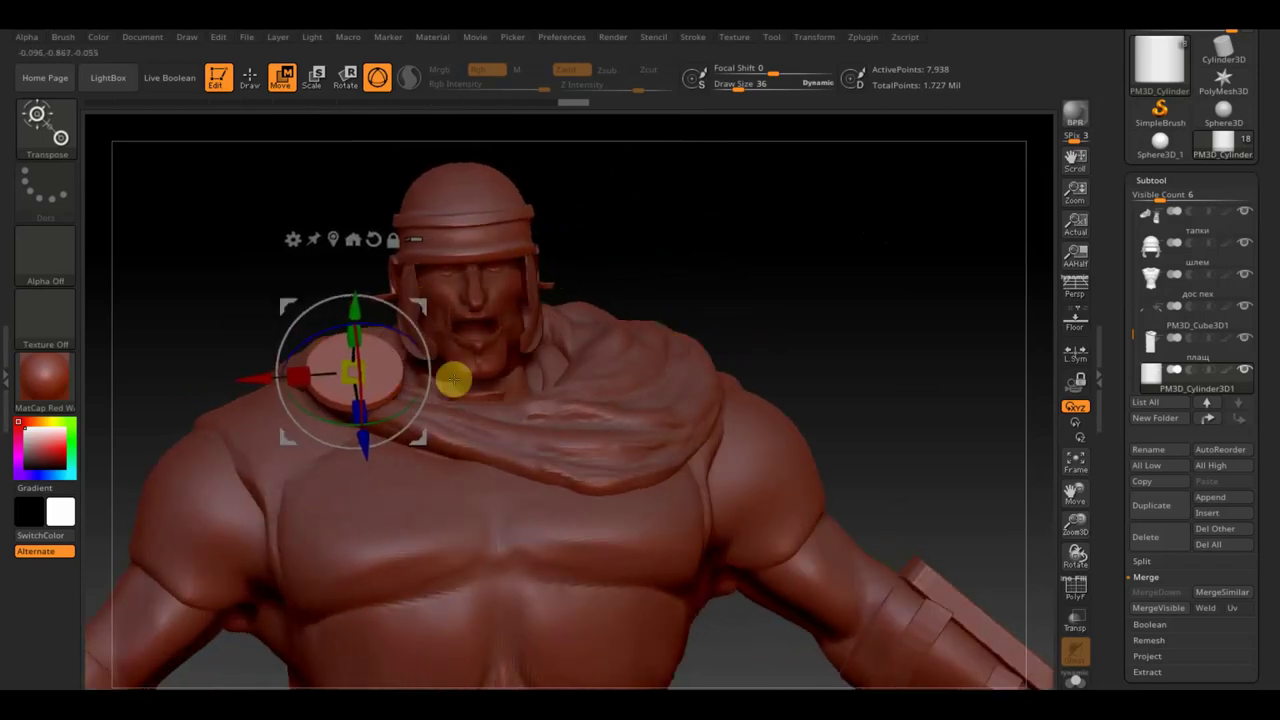
{"action": "left_click_drag", "start_coordinate": [884, 291], "coordinate": [877, 323], "text": "alt"}
{"action": "left_click_drag", "start_coordinate": [391, 355], "coordinate": [398, 367]}
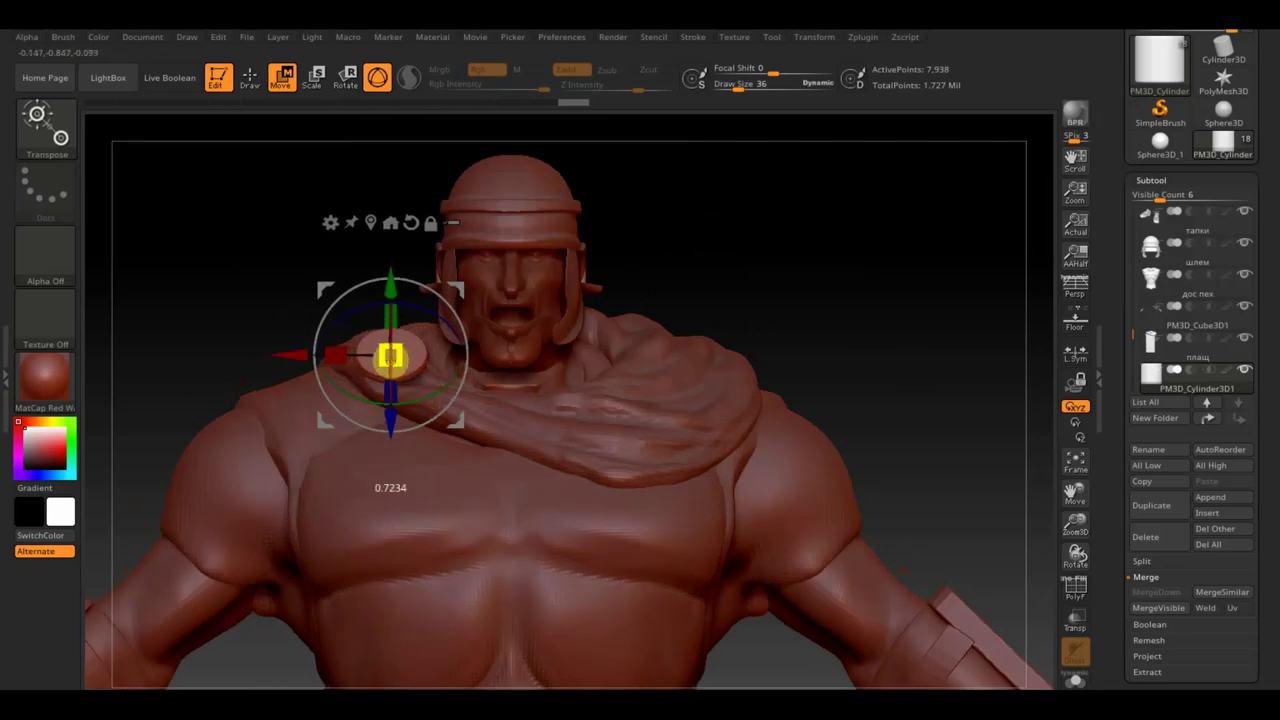
{"action": "left_click_drag", "start_coordinate": [749, 317], "coordinate": [858, 311]}
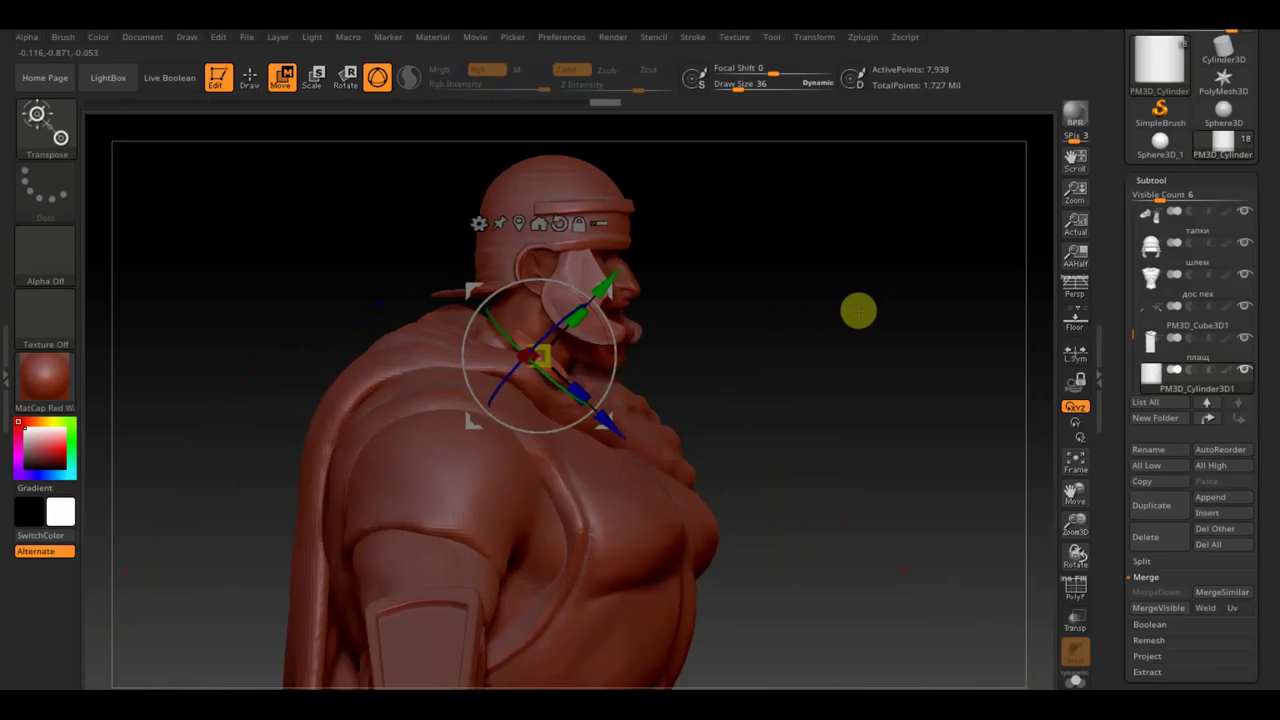
{"action": "left_click_drag", "start_coordinate": [851, 363], "coordinate": [877, 446], "text": "alt"}
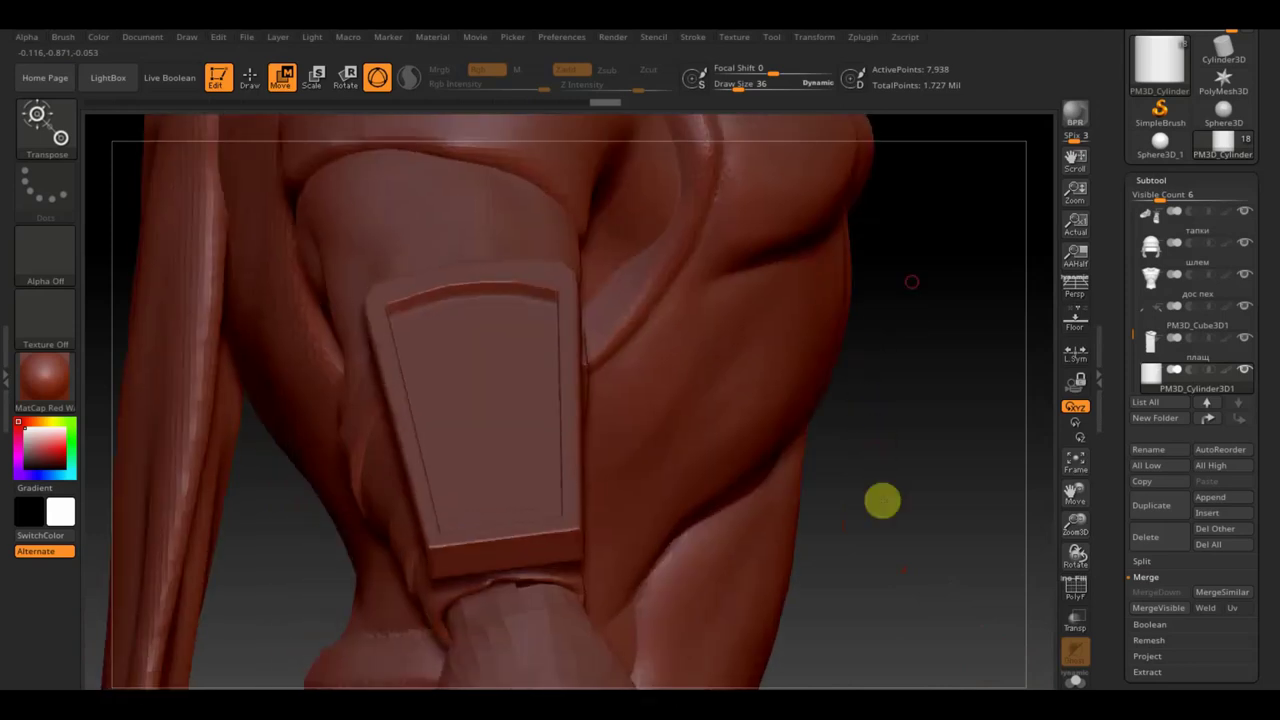
{"action": "left_click_drag", "start_coordinate": [889, 554], "coordinate": [897, 500]}
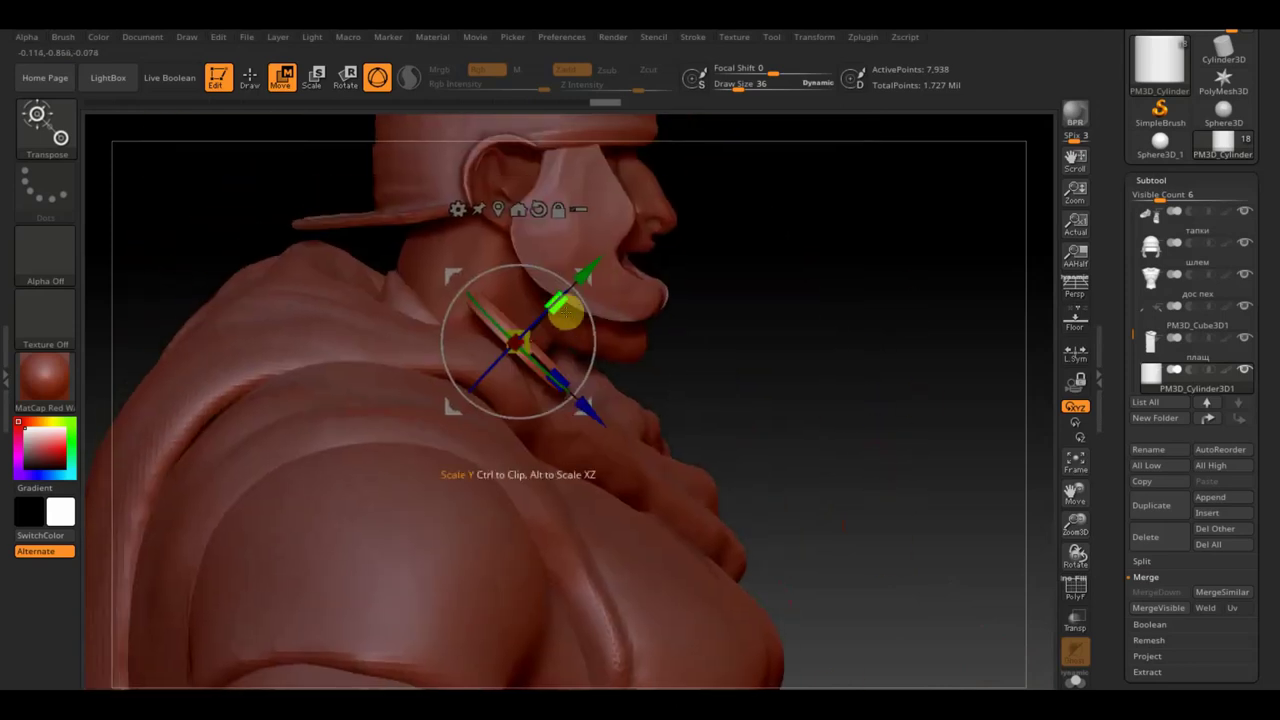
{"action": "mouse_move", "coordinate": [557, 304]}
{"action": "left_mouse_down"}
{"action": "mouse_move", "coordinate": [574, 277]}
{"action": "mouse_move", "coordinate": [560, 295]}
{"action": "left_mouse_up"}
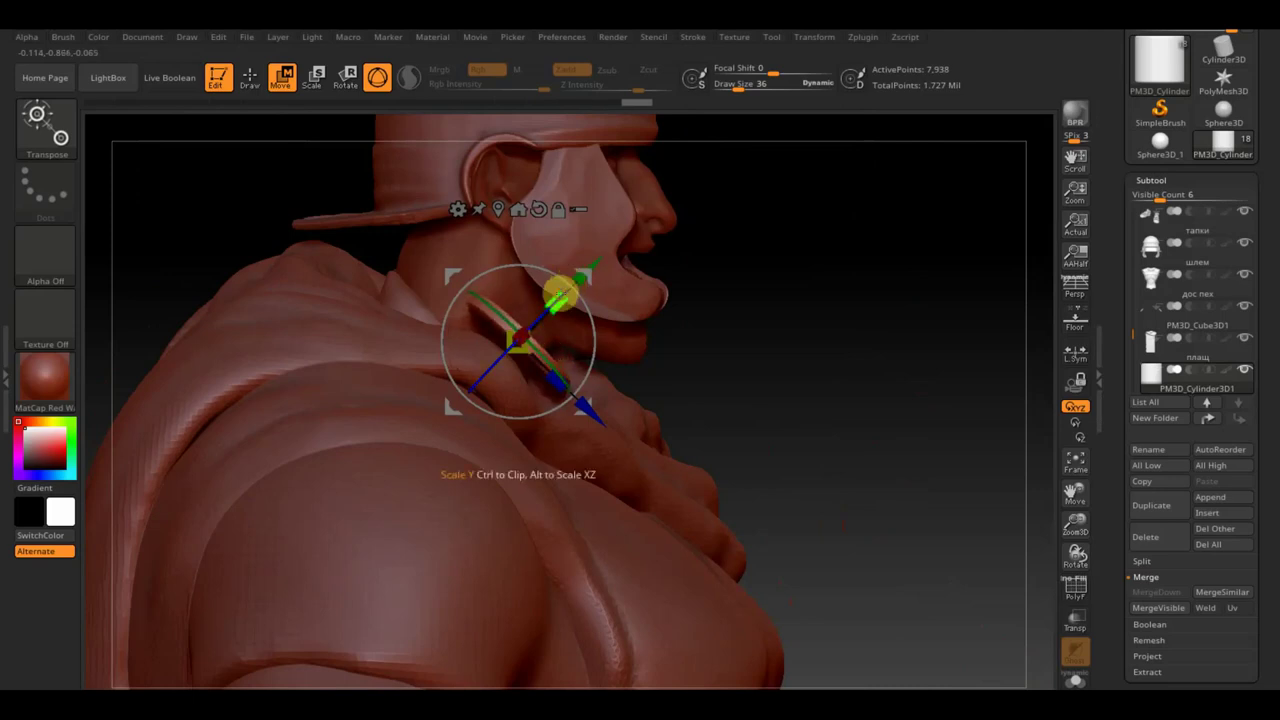
{"action": "key", "text": "ctrl+z"}
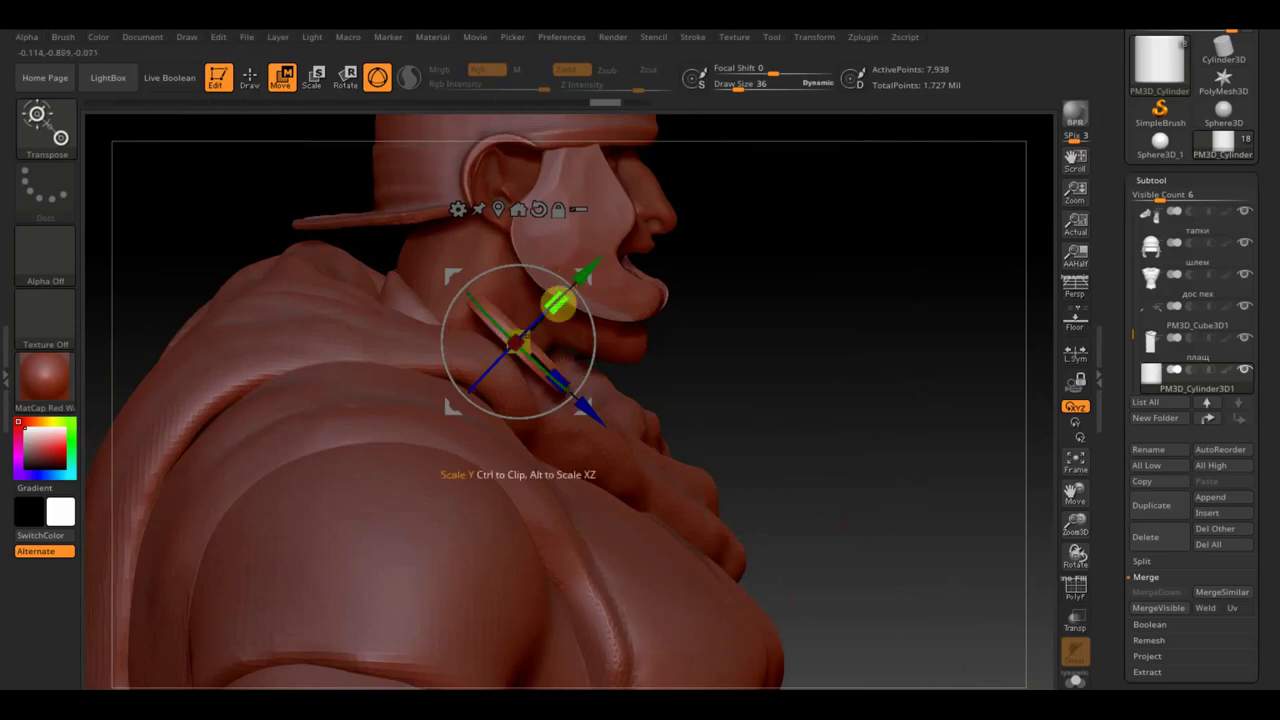
{"action": "mouse_move", "coordinate": [557, 301]}
{"action": "left_mouse_down"}
{"action": "mouse_move", "coordinate": [606, 265]}
{"action": "mouse_move", "coordinate": [594, 257]}
{"action": "mouse_move", "coordinate": [578, 278]}
{"action": "left_mouse_up"}
Step: Nudge the clasp up and right on the shoulder, restore the view, and return to sculpt mode
{"action": "mouse_move", "coordinate": [854, 329]}
{"action": "left_mouse_down"}
{"action": "mouse_move", "coordinate": [823, 371]}
{"action": "mouse_move", "coordinate": [803, 359]}
{"action": "mouse_move", "coordinate": [860, 351]}
{"action": "left_mouse_up"}
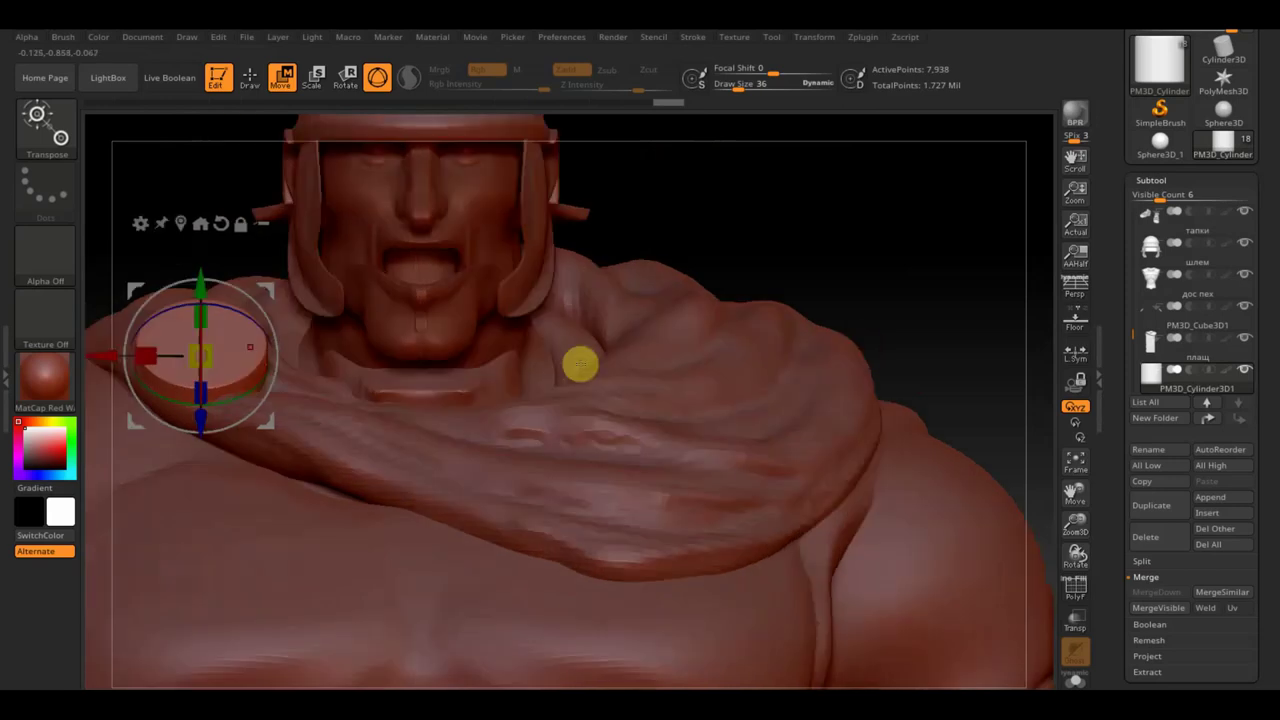
{"action": "mouse_move", "coordinate": [257, 277]}
{"action": "left_mouse_down"}
{"action": "mouse_move", "coordinate": [328, 255]}
{"action": "mouse_move", "coordinate": [285, 277]}
{"action": "mouse_move", "coordinate": [284, 311]}
{"action": "left_mouse_up"}
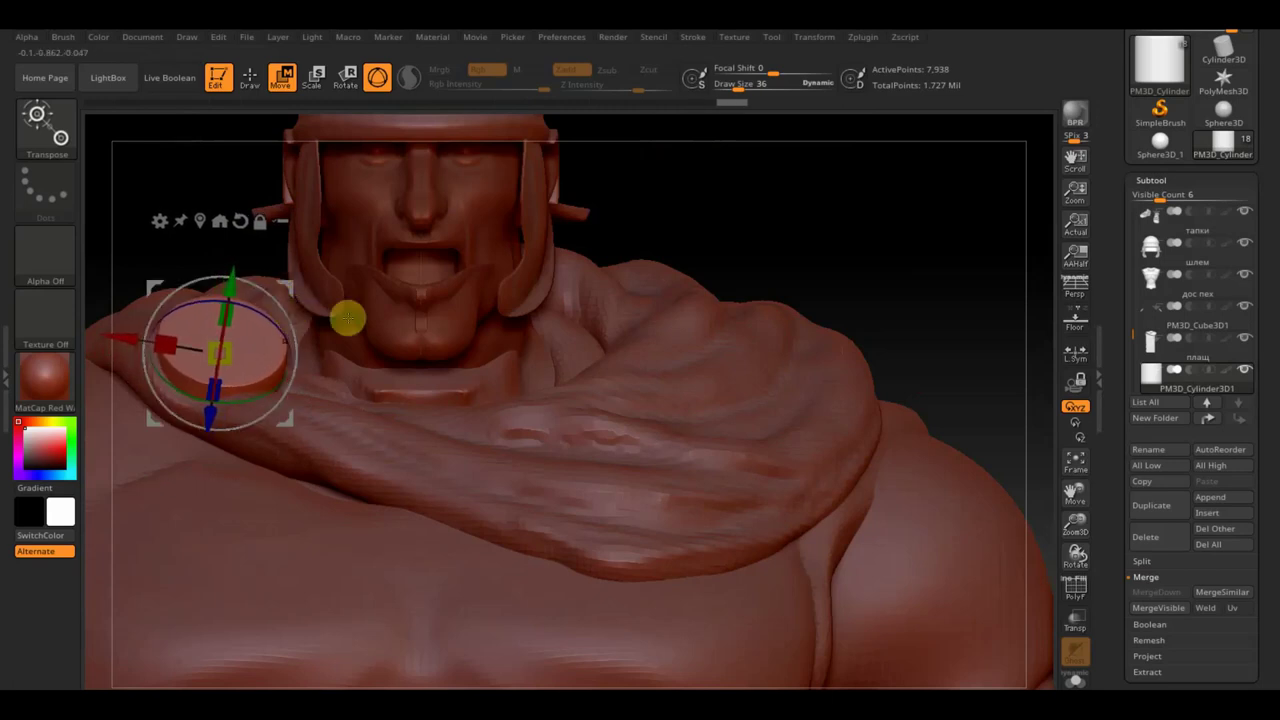
{"action": "left_click_drag", "start_coordinate": [900, 280], "coordinate": [861, 205]}
{"action": "key", "text": "ctrl+z"}
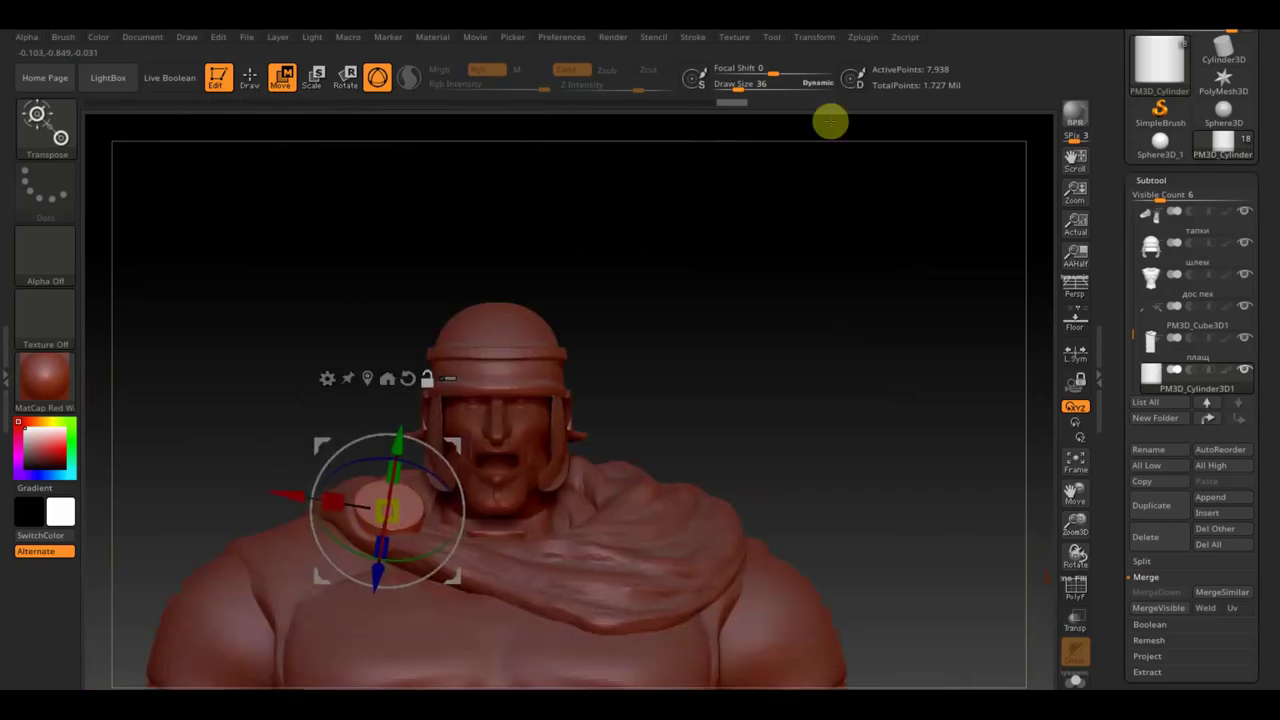
{"action": "key", "text": "ctrl+shift+z"}
{"action": "key", "text": "ctrl+z"}
{"action": "left_click_drag", "start_coordinate": [777, 285], "coordinate": [814, 351]}
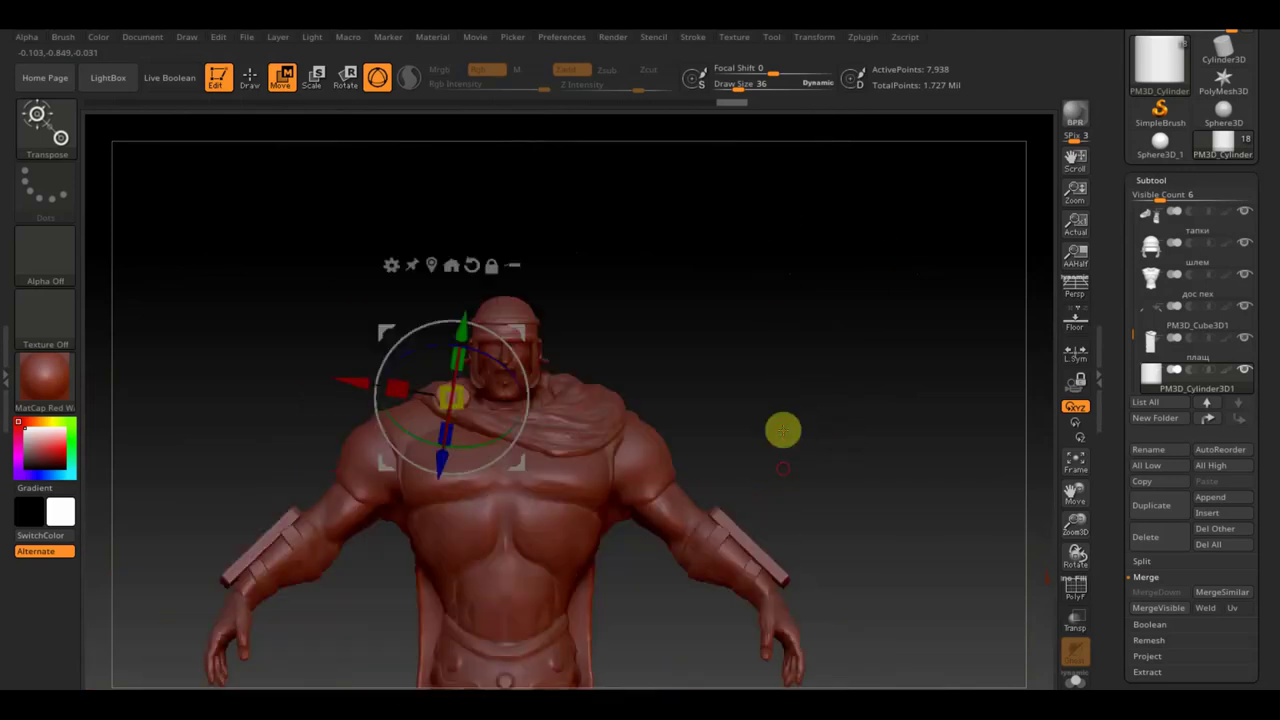
{"action": "mouse_move", "coordinate": [867, 392]}
{"action": "left_mouse_down", "text": "alt"}
{"action": "mouse_move", "coordinate": [846, 357]}
{"action": "mouse_move", "coordinate": [873, 293]}
{"action": "mouse_move", "coordinate": [871, 336]}
{"action": "left_mouse_up", "text": "alt"}
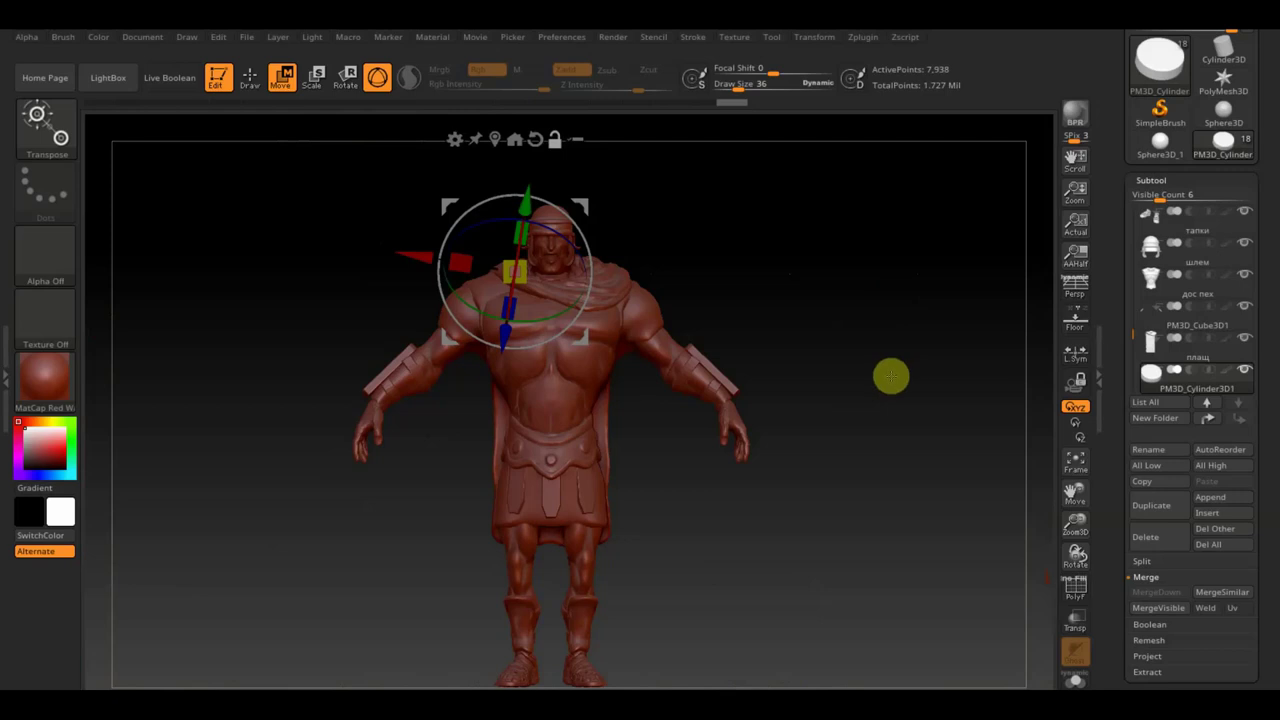
{"action": "left_click", "coordinate": [252, 90]}
Step: Rotate the view back to face the whole legionary from the front
{"action": "left_click_drag", "start_coordinate": [786, 354], "coordinate": [808, 354]}
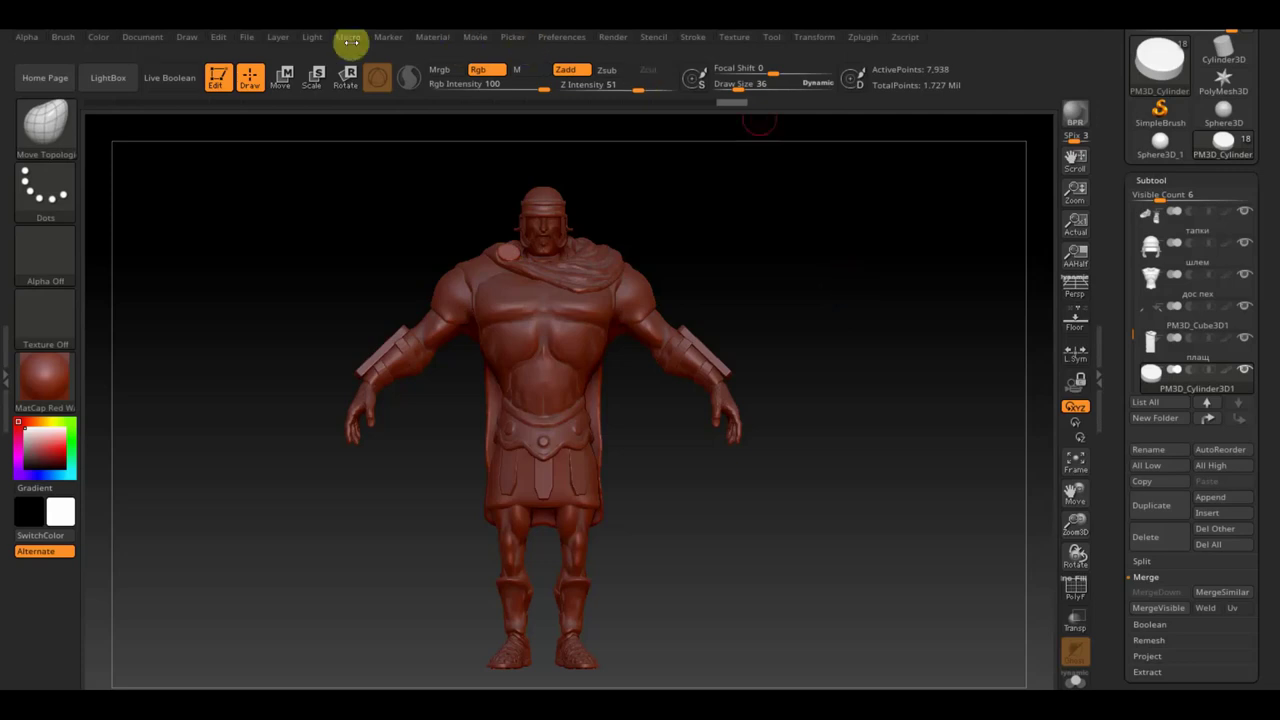
Step: Save the project as 'ZBrushProject болванка рим' in the легионер 2 folder
{"action": "left_click", "coordinate": [249, 40]}
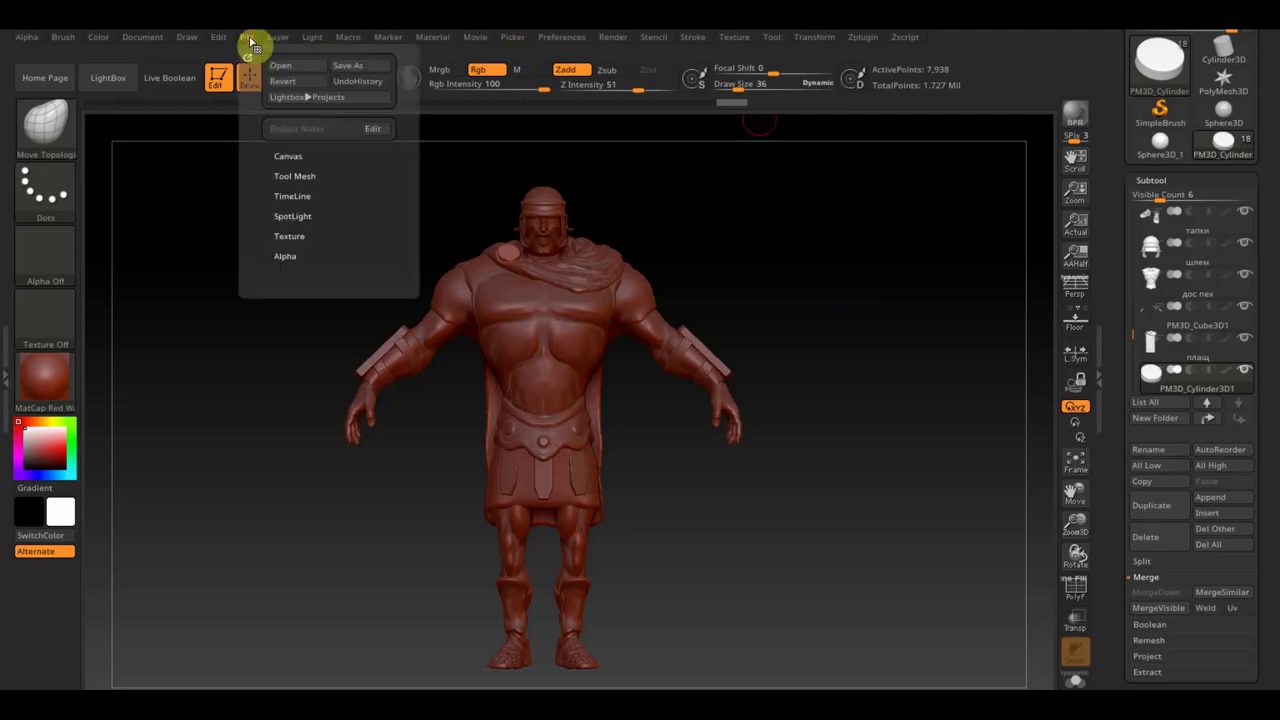
{"action": "left_click", "coordinate": [345, 70]}
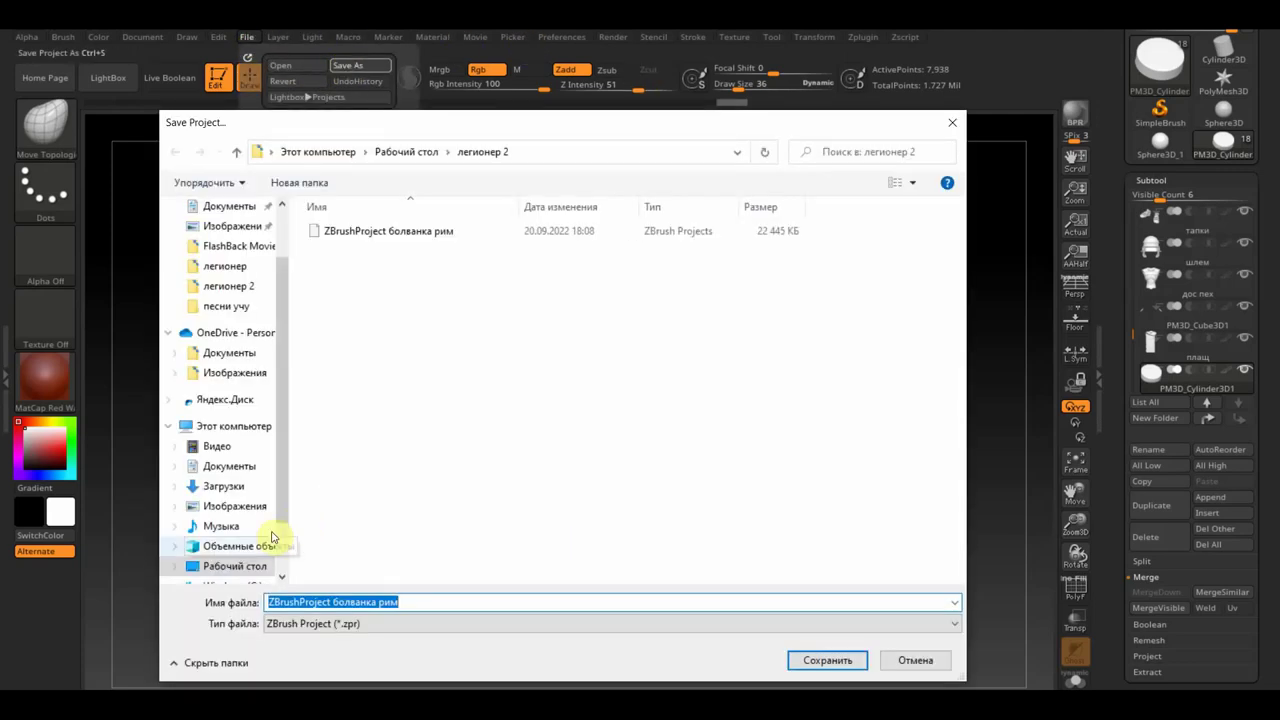
{"action": "left_click", "coordinate": [246, 566]}
{"action": "left_click", "coordinate": [825, 660]}
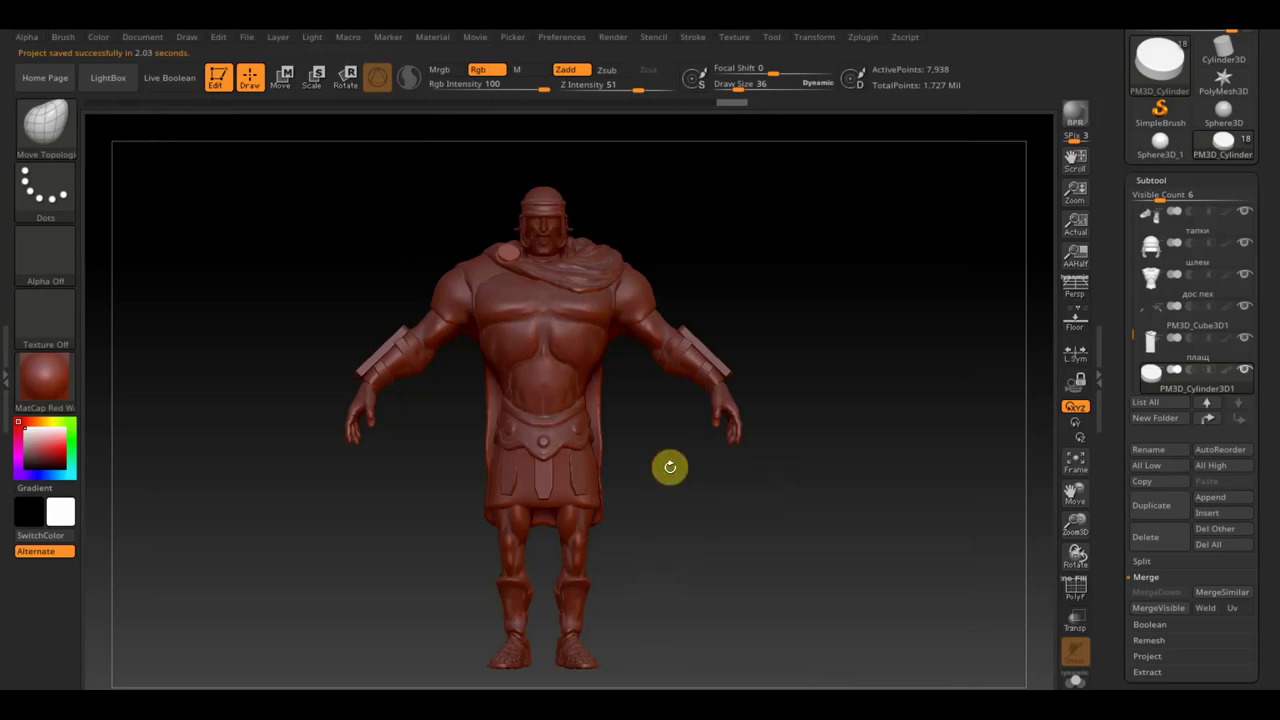
{"action": "left_click", "coordinate": [64, 251]}
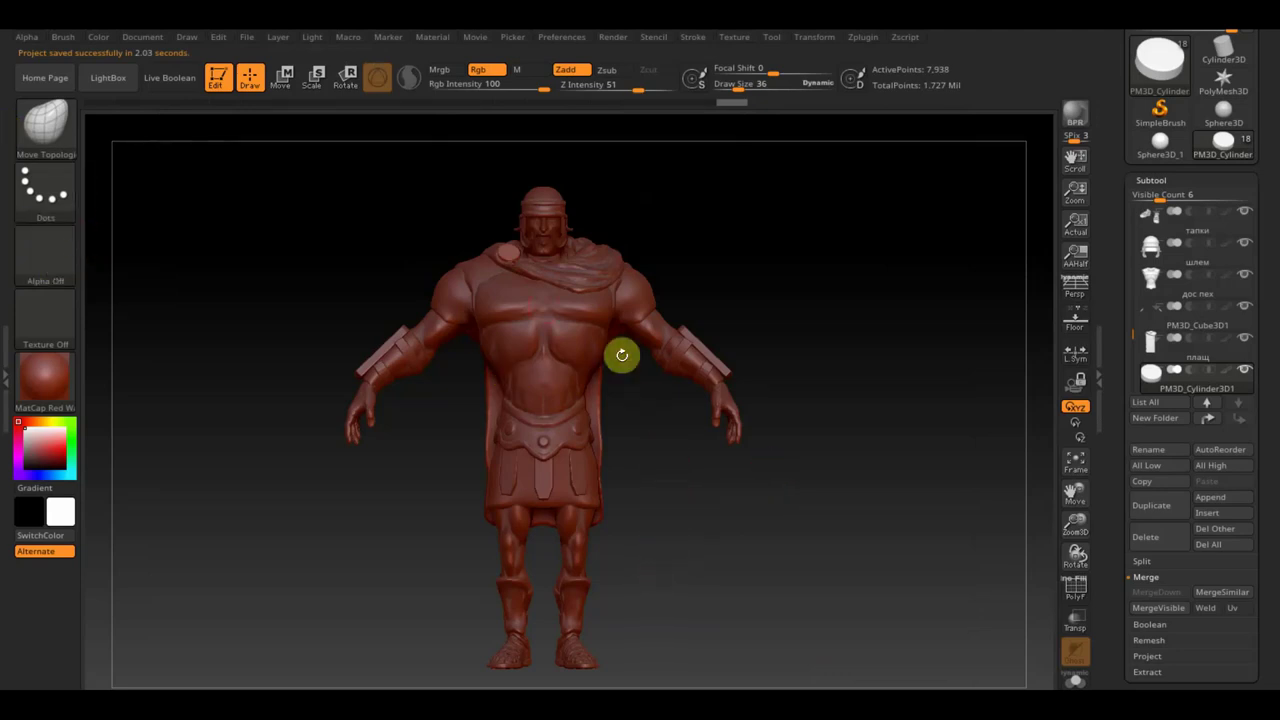
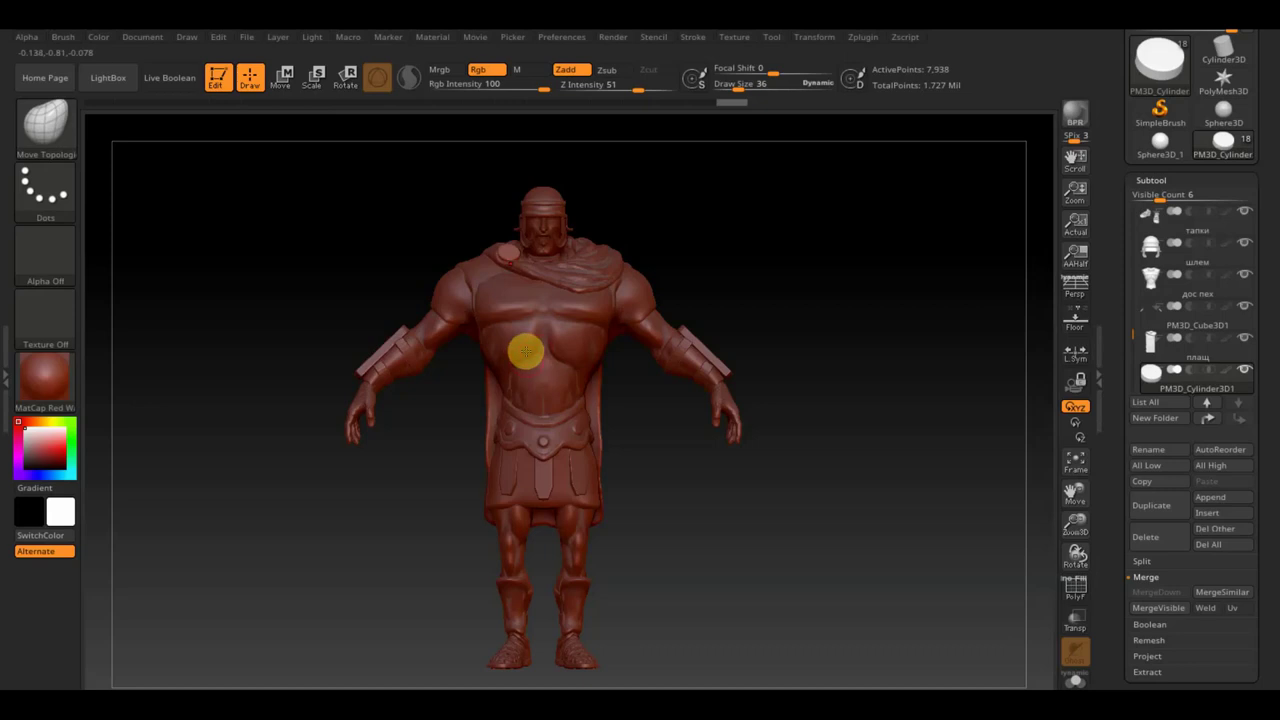
Step: Make the шлем helmet subtool active and turn the head into side profile
{"action": "mouse_move", "coordinate": [749, 374]}
{"action": "left_mouse_down", "text": "shift"}
{"action": "mouse_move", "coordinate": [898, 383]}
{"action": "mouse_move", "coordinate": [877, 526]}
{"action": "mouse_move", "coordinate": [917, 594]}
{"action": "left_mouse_up", "text": "shift"}
{"action": "mouse_move", "coordinate": [891, 534]}
{"action": "left_mouse_down", "text": "shift"}
{"action": "mouse_move", "coordinate": [817, 537]}
{"action": "mouse_move", "coordinate": [830, 482]}
{"action": "left_mouse_up", "text": "shift"}
{"action": "left_click", "coordinate": [919, 285]}
{"action": "left_click_drag", "start_coordinate": [919, 283], "coordinate": [863, 437], "text": "alt"}
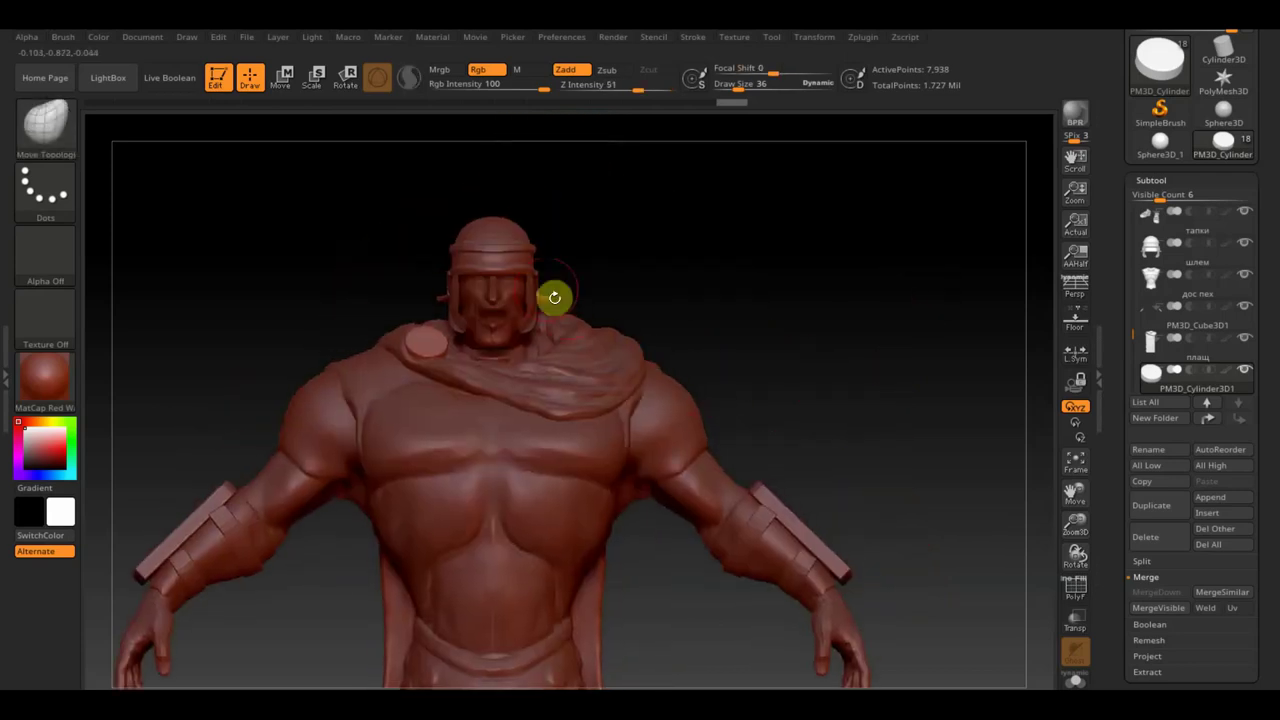
{"action": "left_click", "coordinate": [282, 77]}
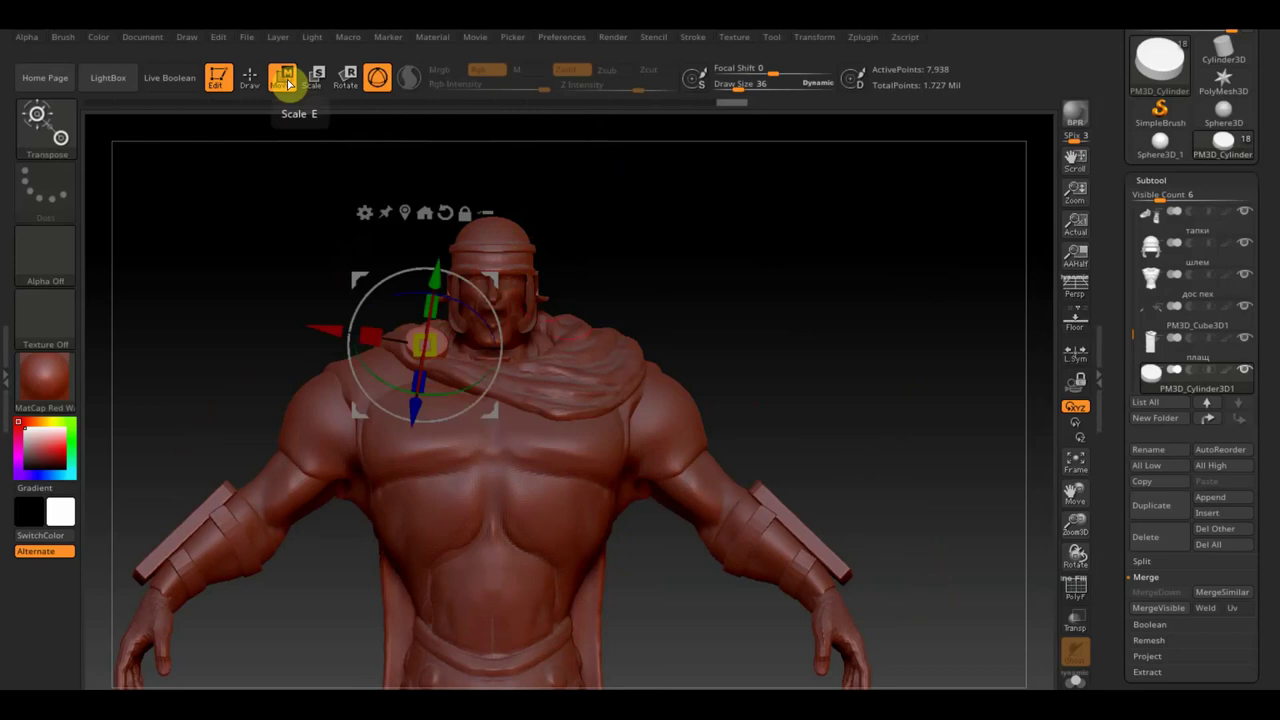
{"action": "left_click", "coordinate": [512, 243], "text": "alt"}
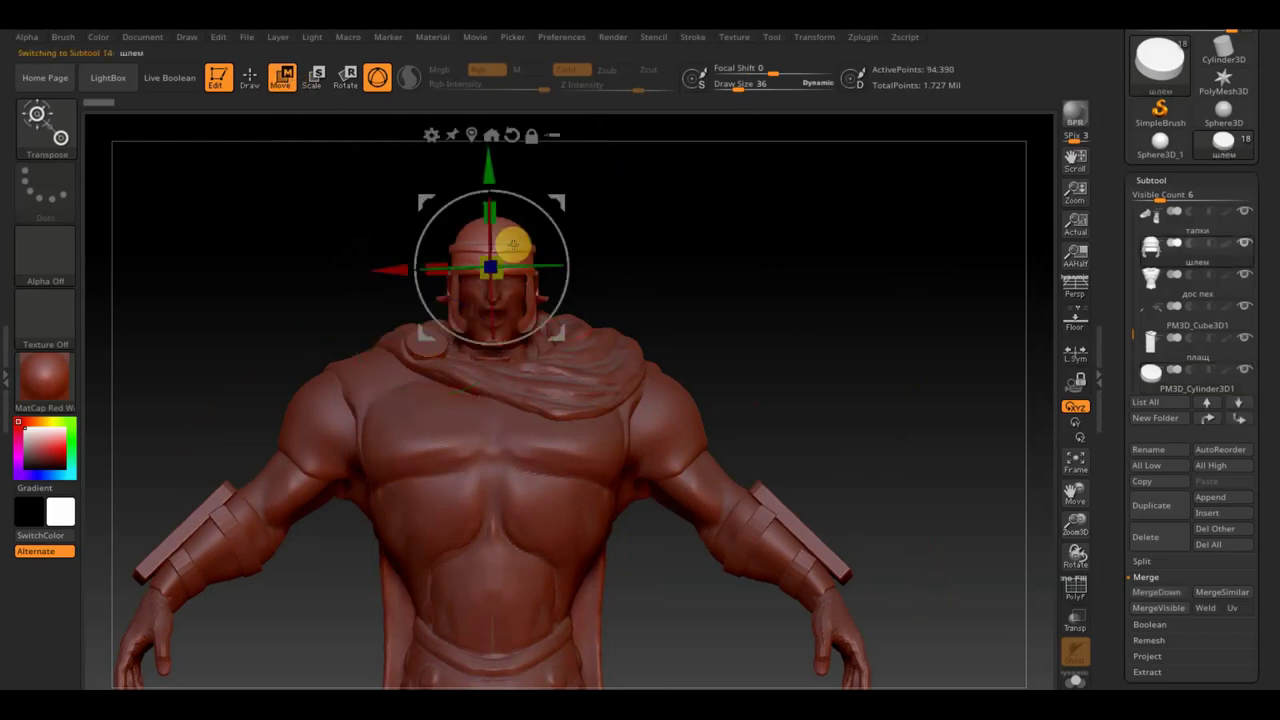
{"action": "mouse_move", "coordinate": [715, 265]}
{"action": "left_mouse_down"}
{"action": "mouse_move", "coordinate": [797, 273]}
{"action": "mouse_move", "coordinate": [829, 337]}
{"action": "mouse_move", "coordinate": [794, 563]}
{"action": "left_mouse_up"}
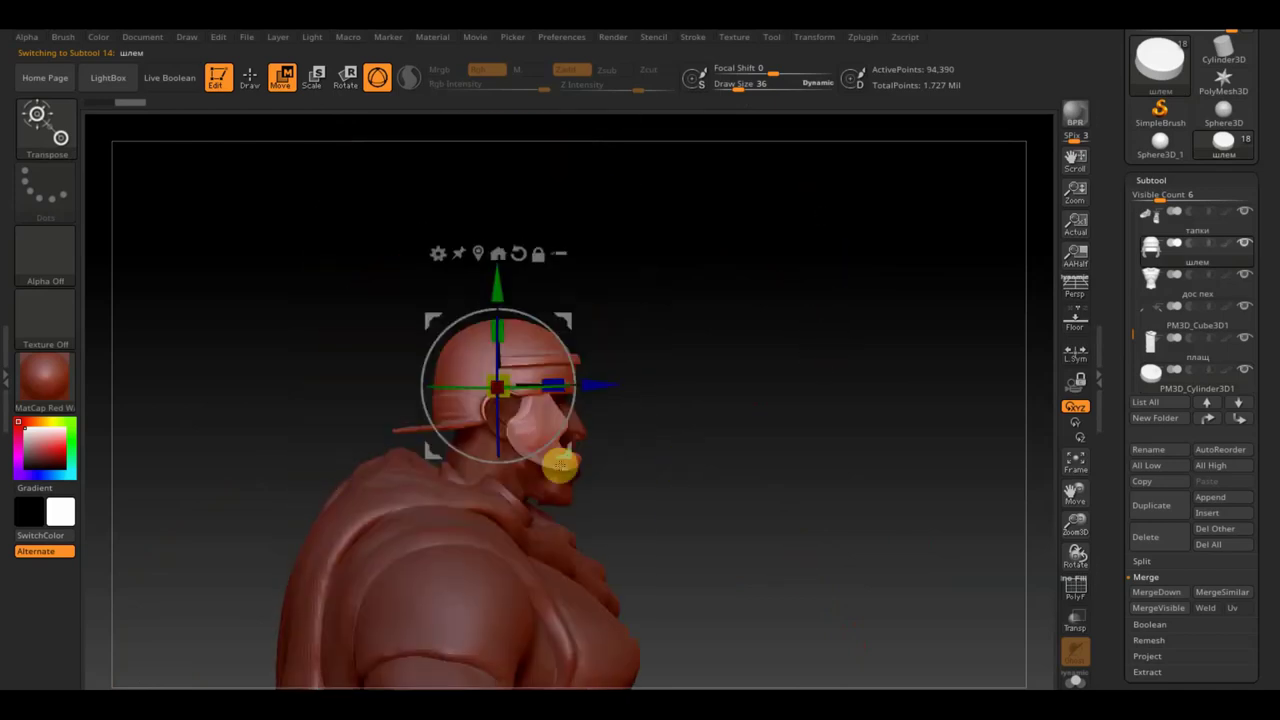
{"action": "left_click", "coordinate": [250, 78]}
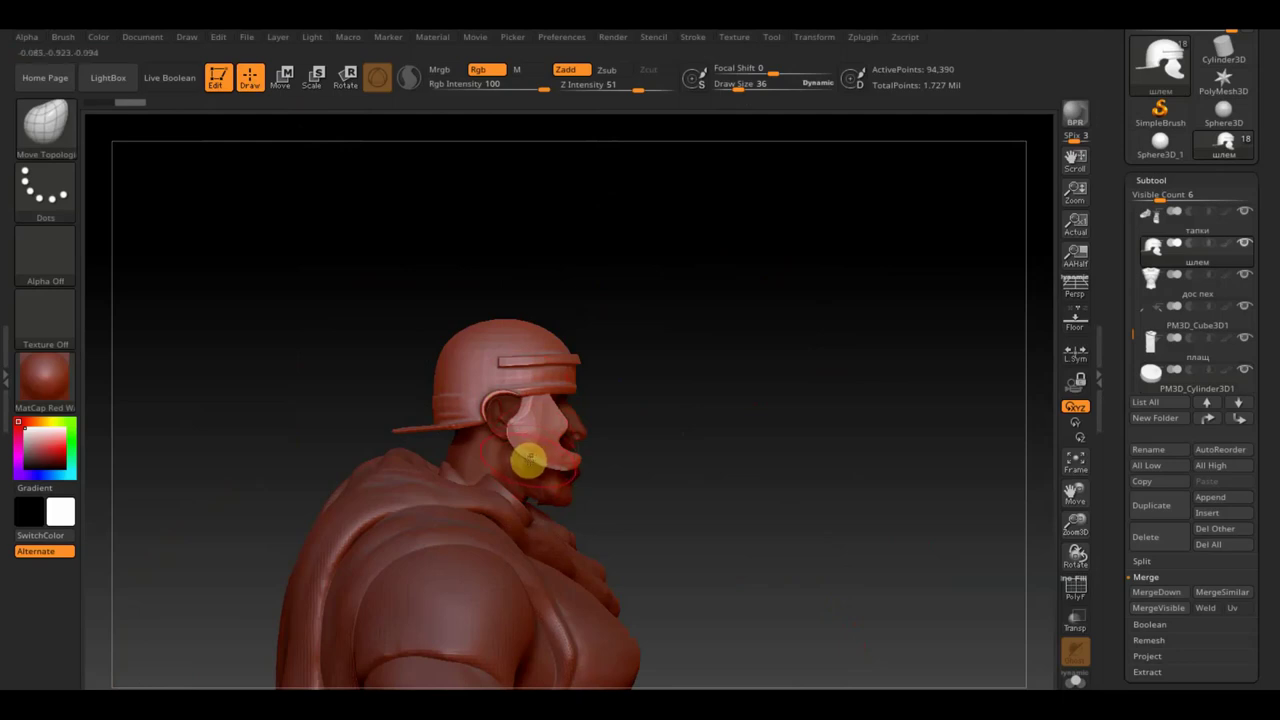
Step: Pull the cheek guard down and forward along the jaw, stepping through undo history
{"action": "left_click_drag", "start_coordinate": [524, 458], "coordinate": [524, 488]}
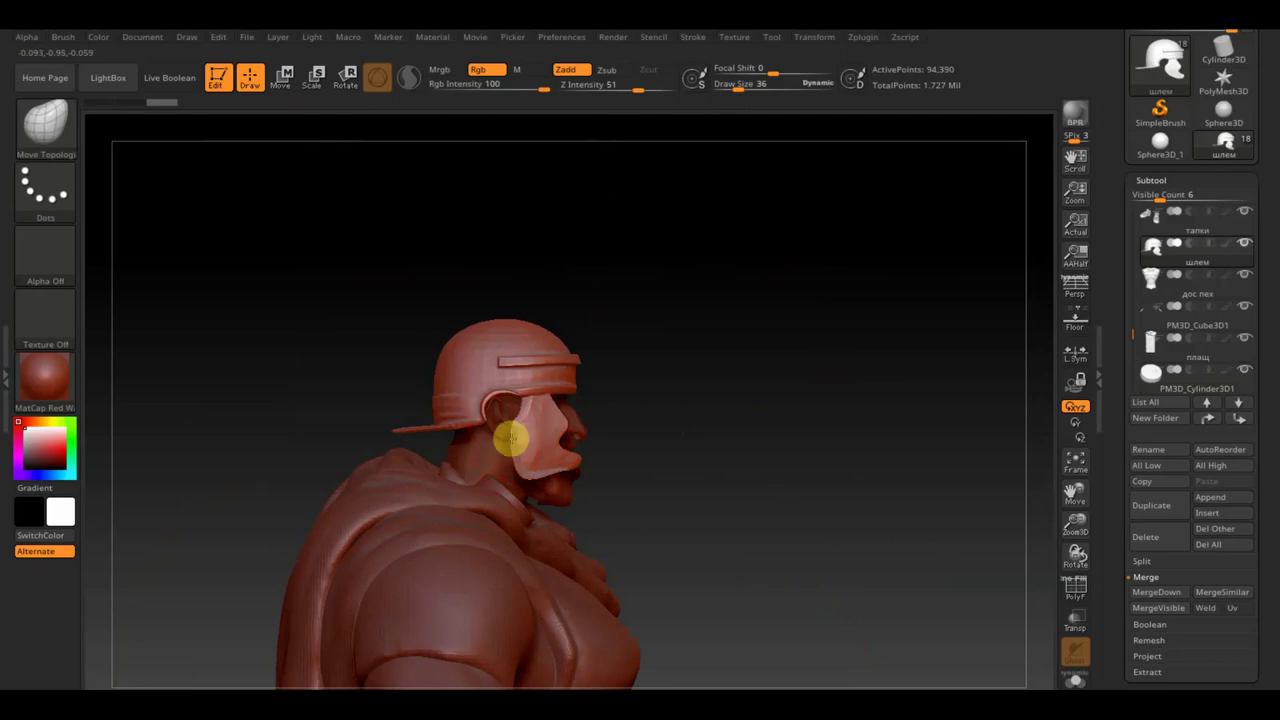
{"action": "left_click_drag", "start_coordinate": [513, 437], "coordinate": [565, 484]}
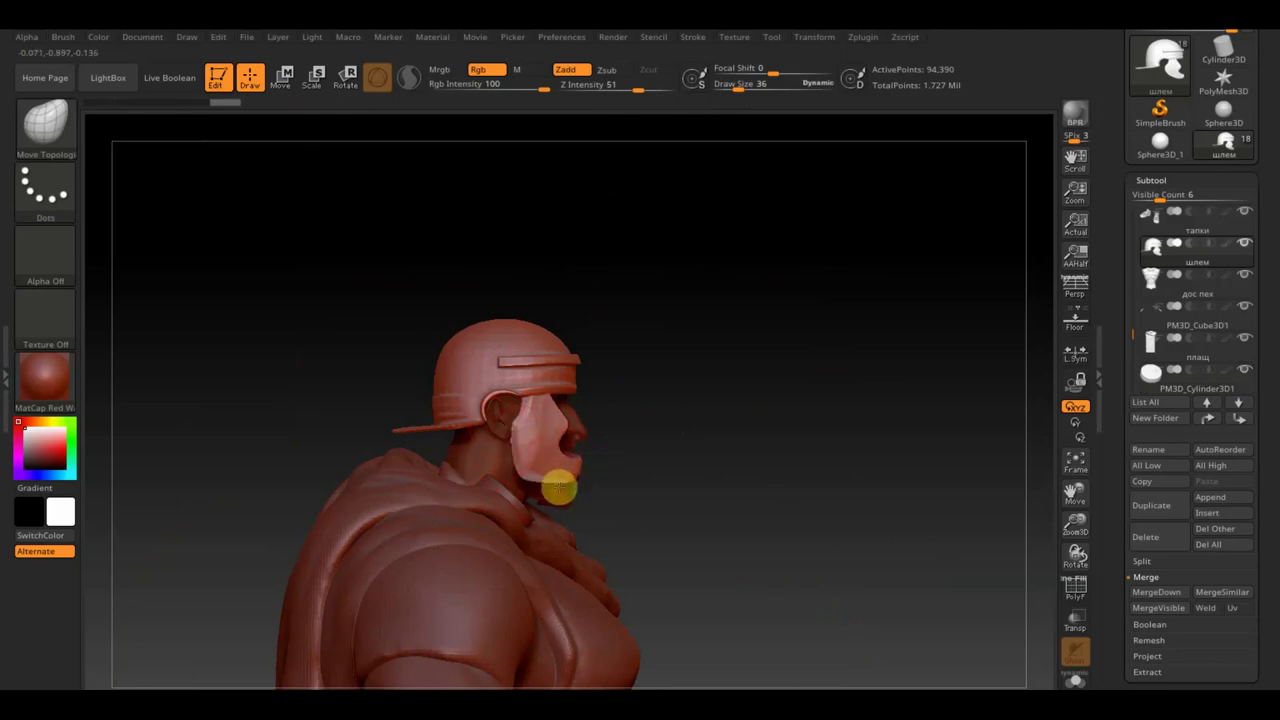
{"action": "mouse_move", "coordinate": [722, 442]}
{"action": "left_mouse_down"}
{"action": "mouse_move", "coordinate": [639, 456]}
{"action": "mouse_move", "coordinate": [707, 456]}
{"action": "left_mouse_up"}
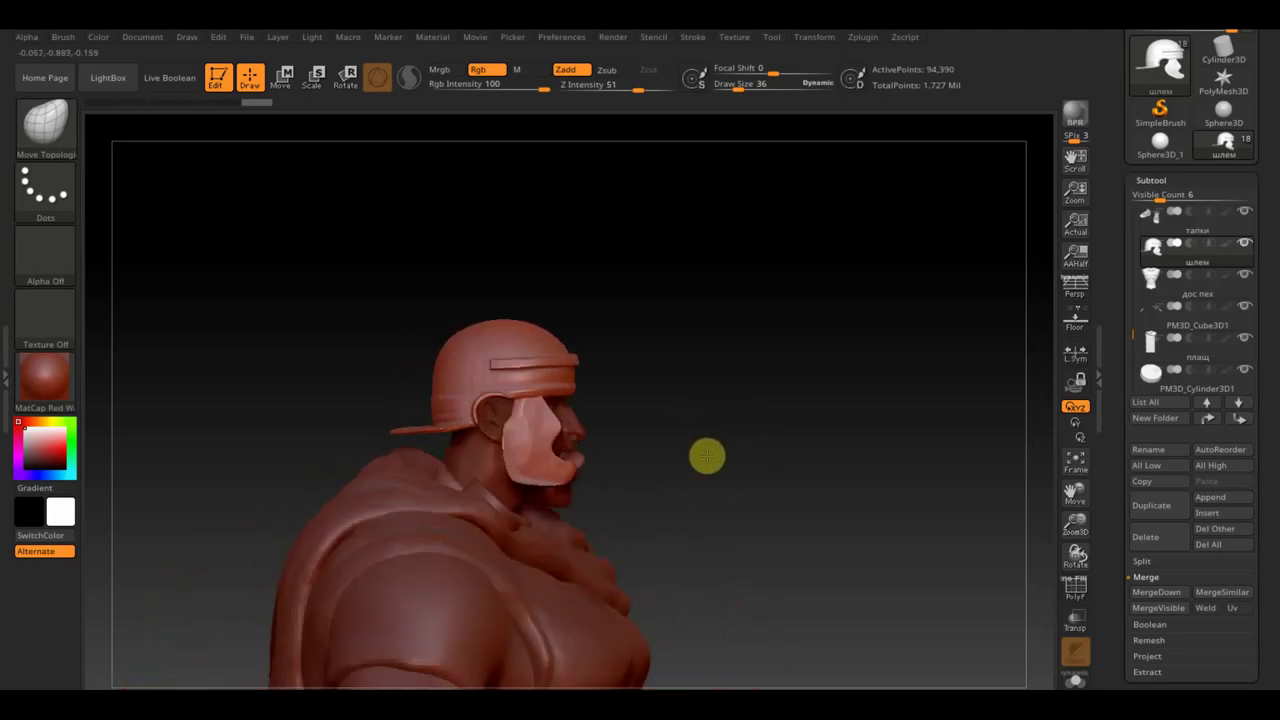
{"action": "key", "text": "ctrl+z"}
{"action": "key", "text": "ctrl+z"}
{"action": "key", "text": "ctrl+z"}
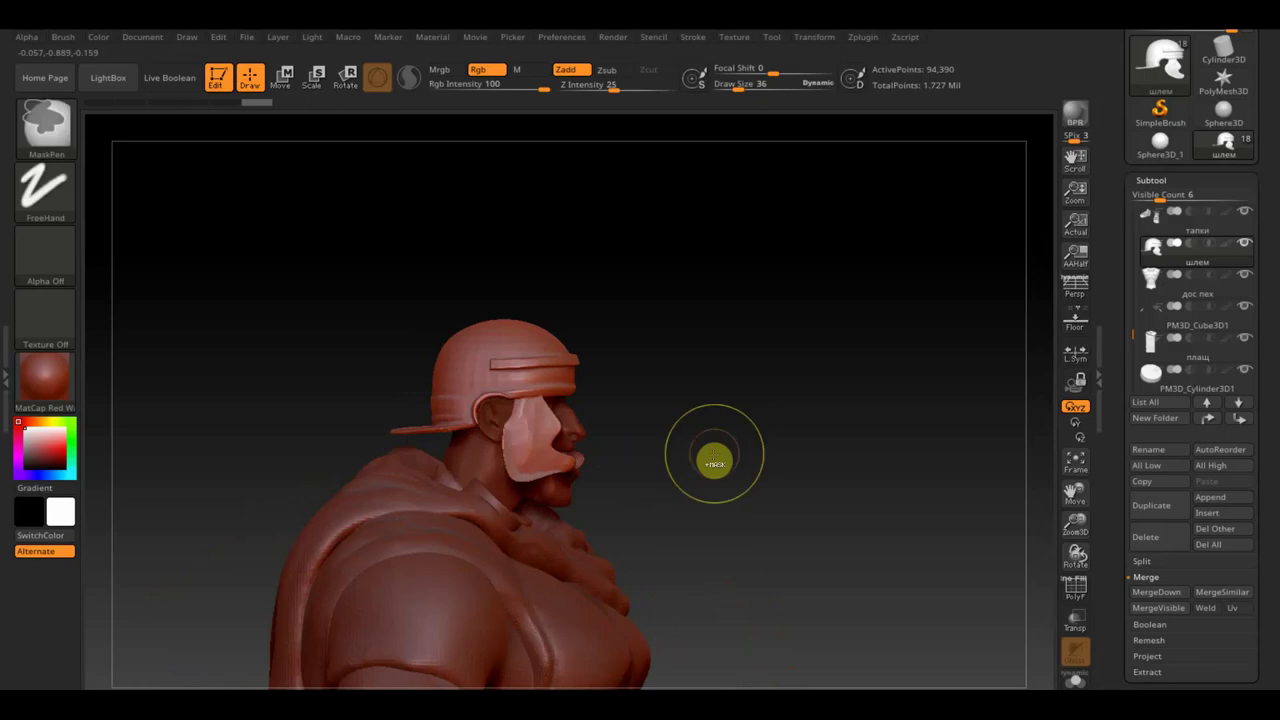
{"action": "key", "text": "ctrl+z"}
{"action": "key", "text": "ctrl+z"}
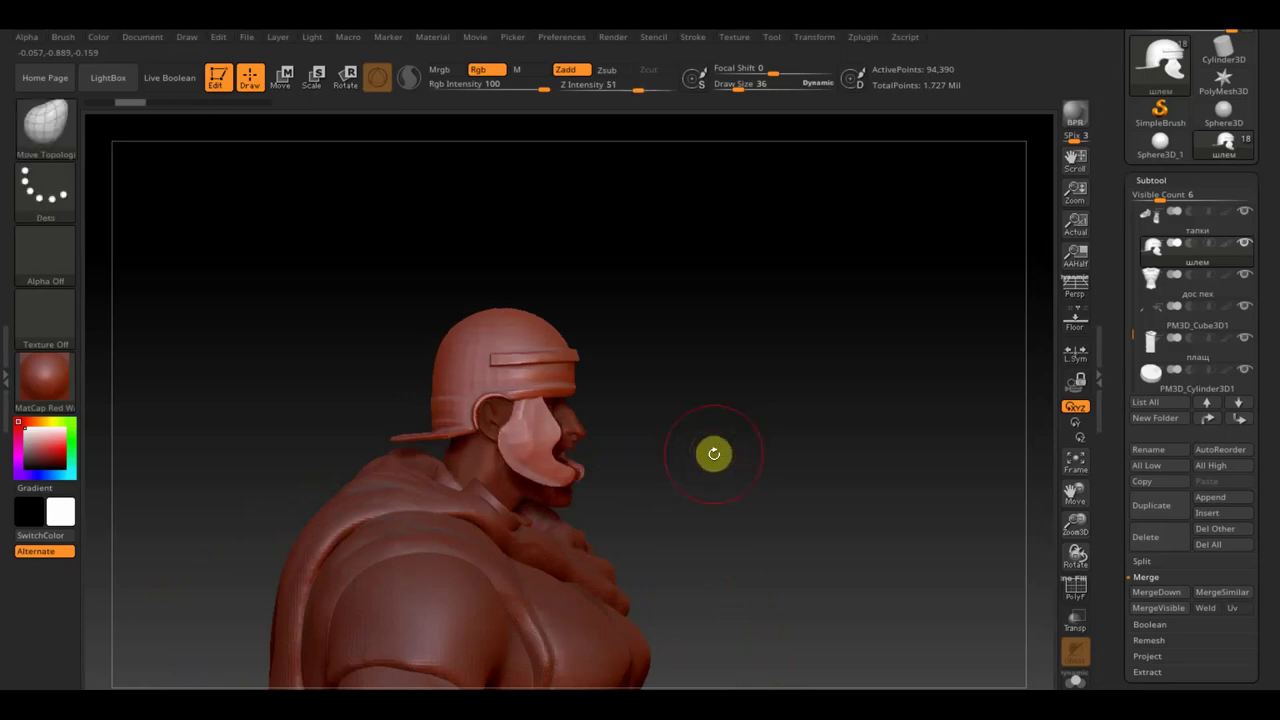
{"action": "key", "text": "ctrl+shift+z"}
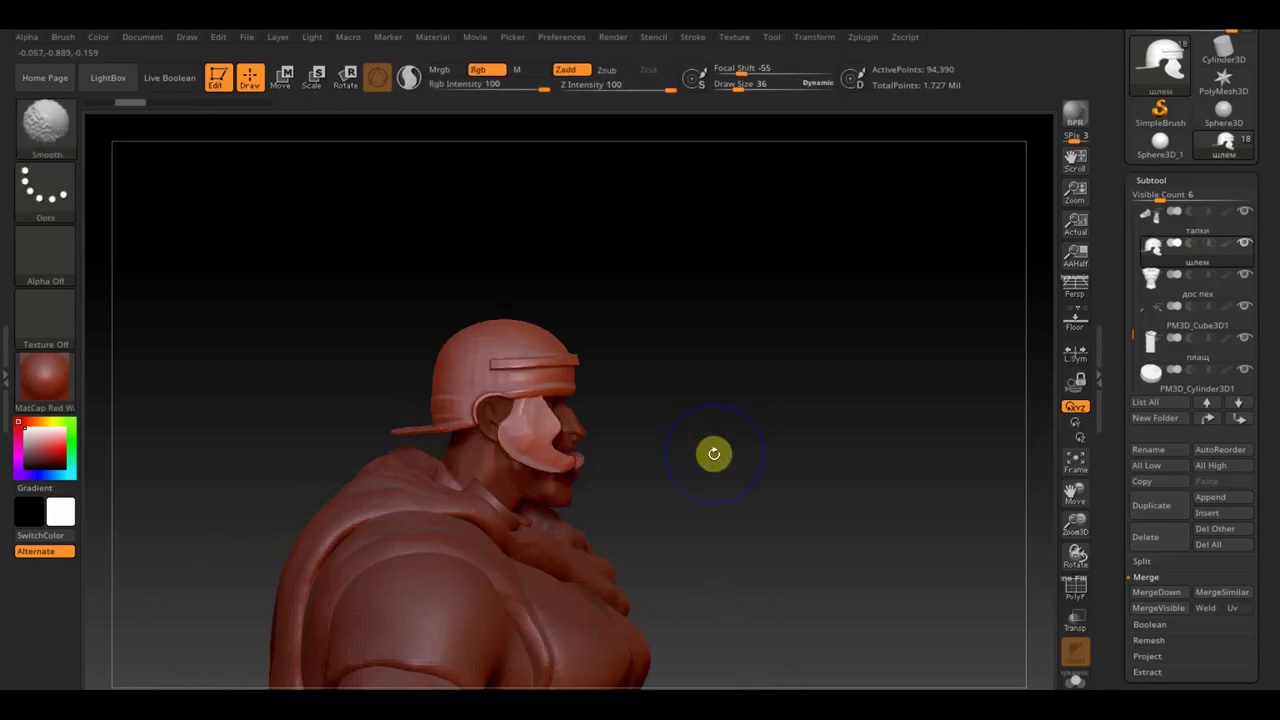
{"action": "key", "text": "ctrl+shift+z"}
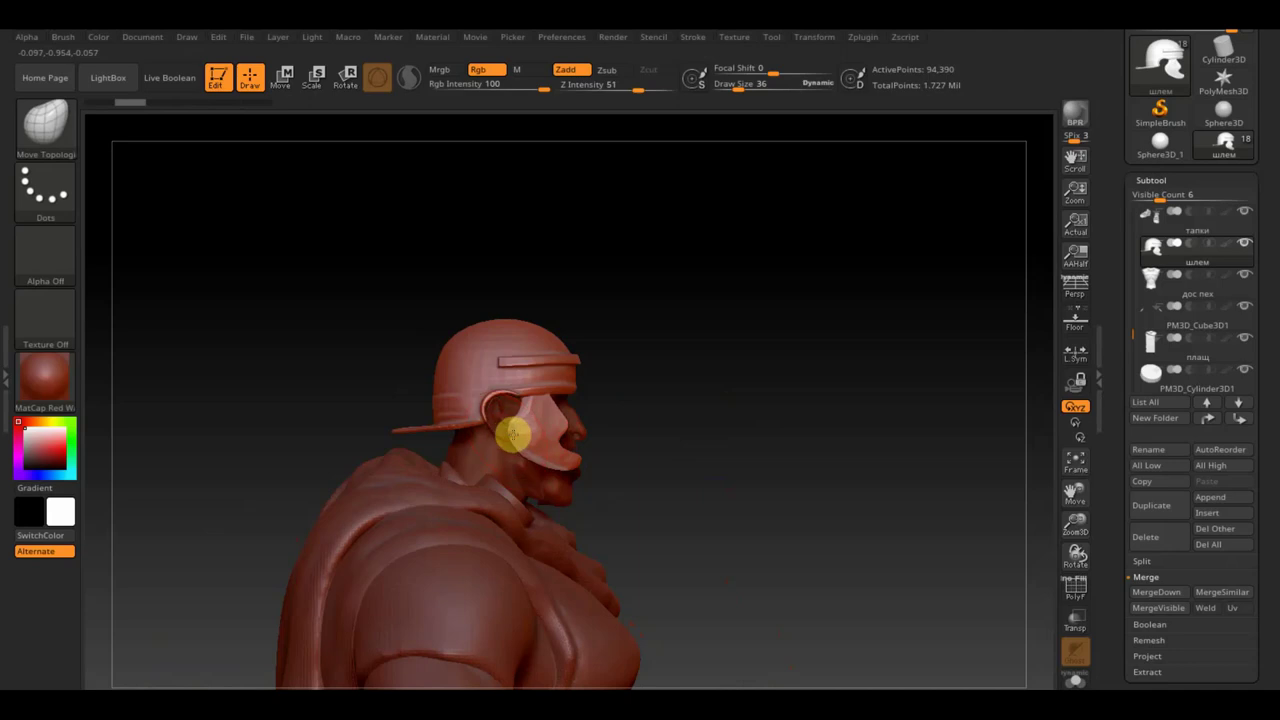
Step: Refine the cheek guard's lower edge so it sits lower over the jaw
{"action": "left_click_drag", "start_coordinate": [515, 433], "coordinate": [521, 450]}
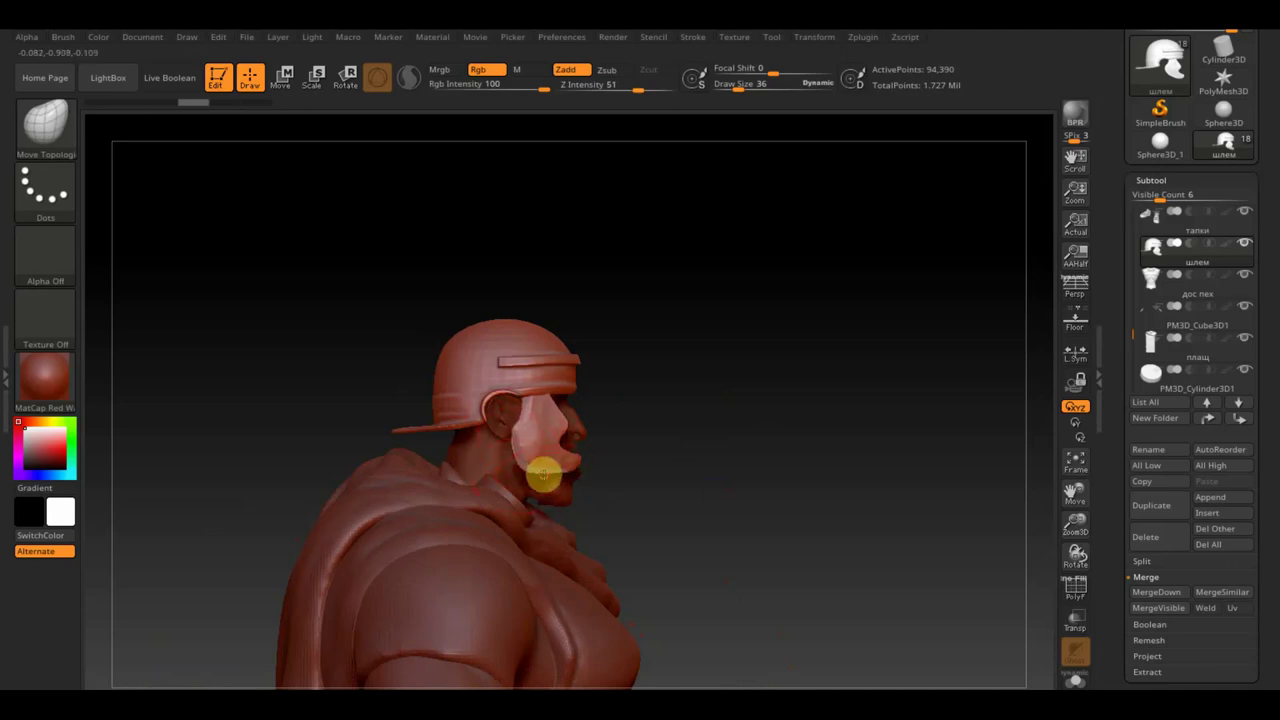
{"action": "left_click_drag", "start_coordinate": [542, 474], "coordinate": [559, 466]}
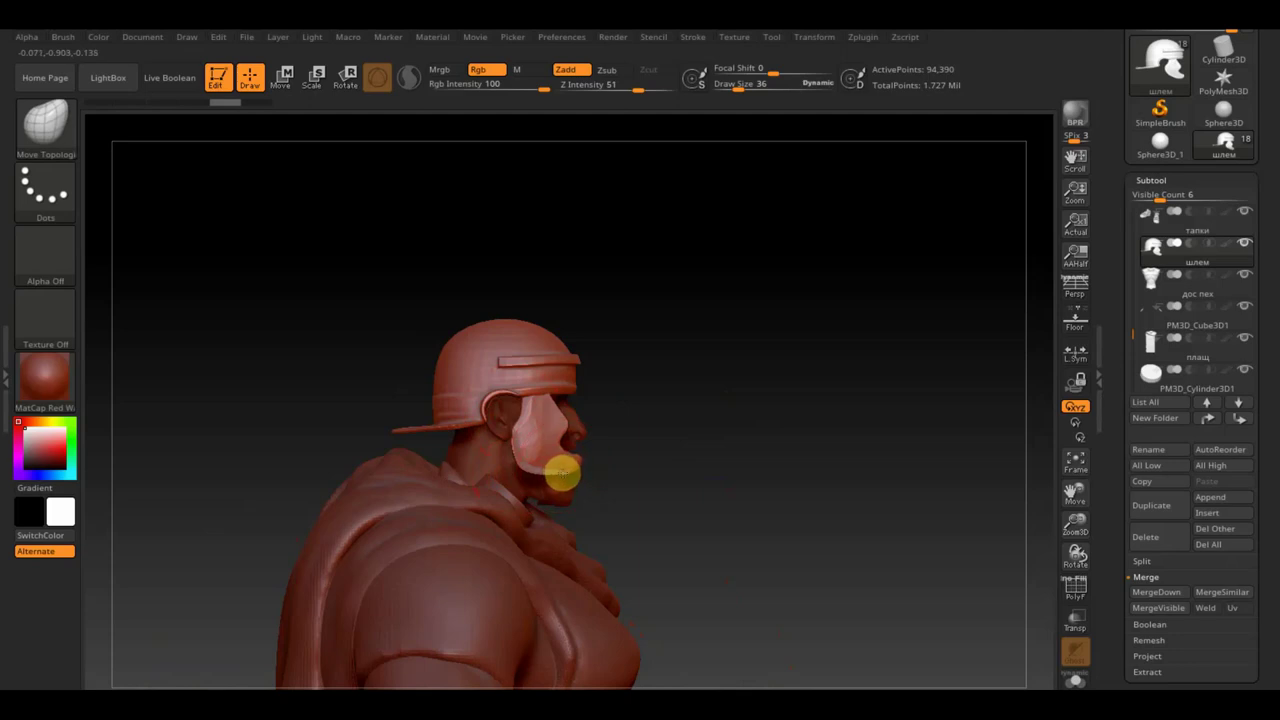
{"action": "mouse_move", "coordinate": [542, 481]}
{"action": "left_mouse_down"}
{"action": "mouse_move", "coordinate": [526, 469]}
{"action": "mouse_move", "coordinate": [576, 463]}
{"action": "mouse_move", "coordinate": [562, 478]}
{"action": "left_mouse_up"}
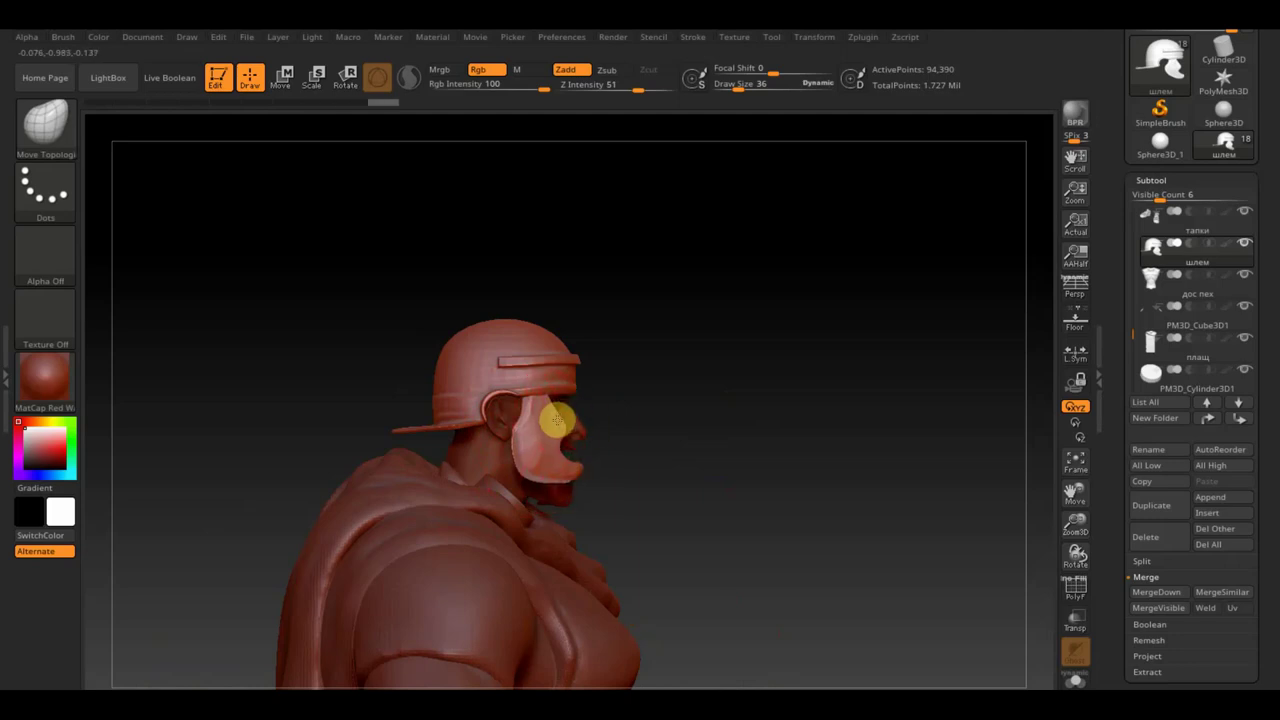
{"action": "mouse_move", "coordinate": [683, 439]}
{"action": "left_mouse_down"}
{"action": "mouse_move", "coordinate": [604, 438]}
{"action": "mouse_move", "coordinate": [700, 423]}
{"action": "mouse_move", "coordinate": [711, 449]}
{"action": "left_mouse_up"}
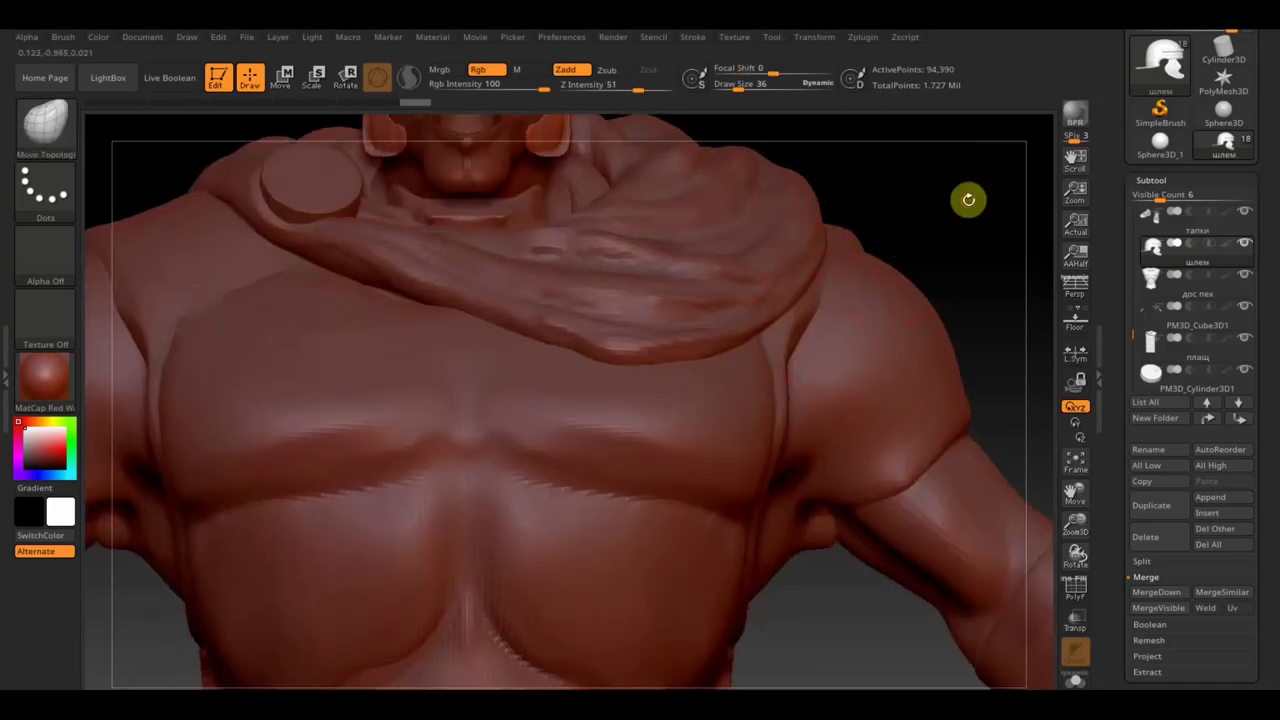
Step: Push the left cheek guard inward from the front, then make the голова4 head subtool active
{"action": "left_click_drag", "start_coordinate": [966, 197], "coordinate": [971, 451], "text": "alt"}
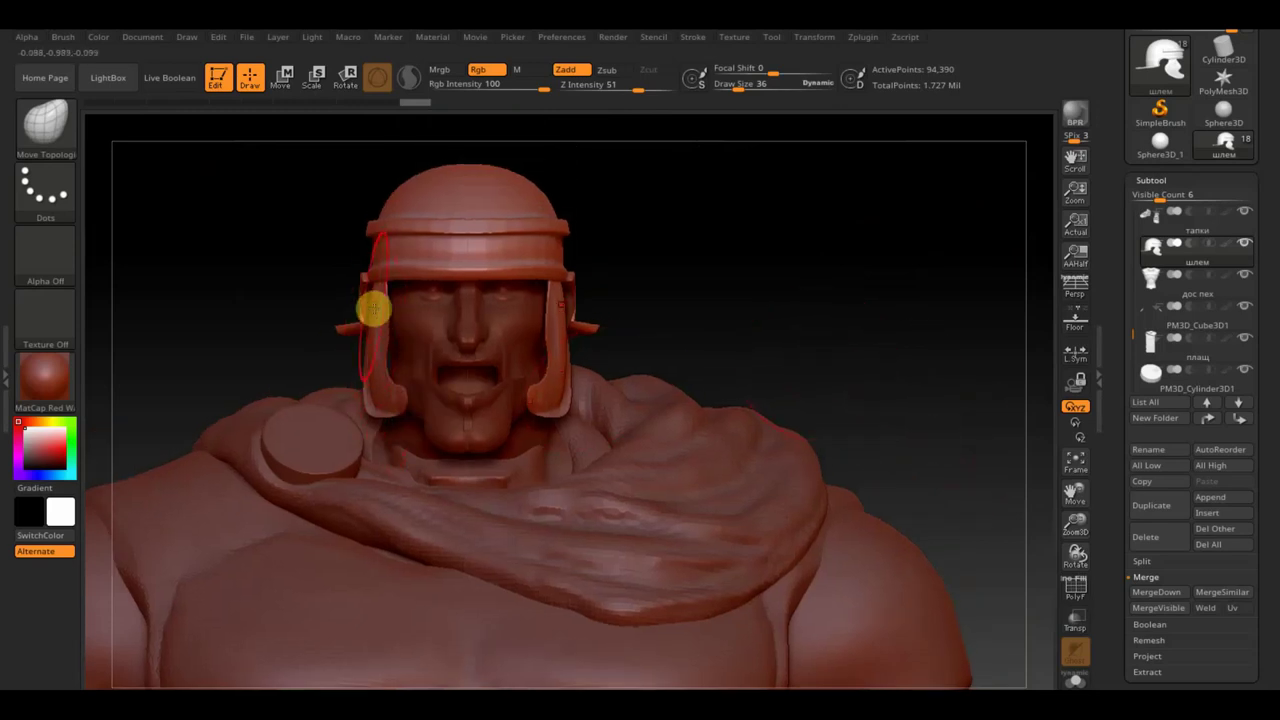
{"action": "left_click_drag", "start_coordinate": [375, 303], "coordinate": [394, 320]}
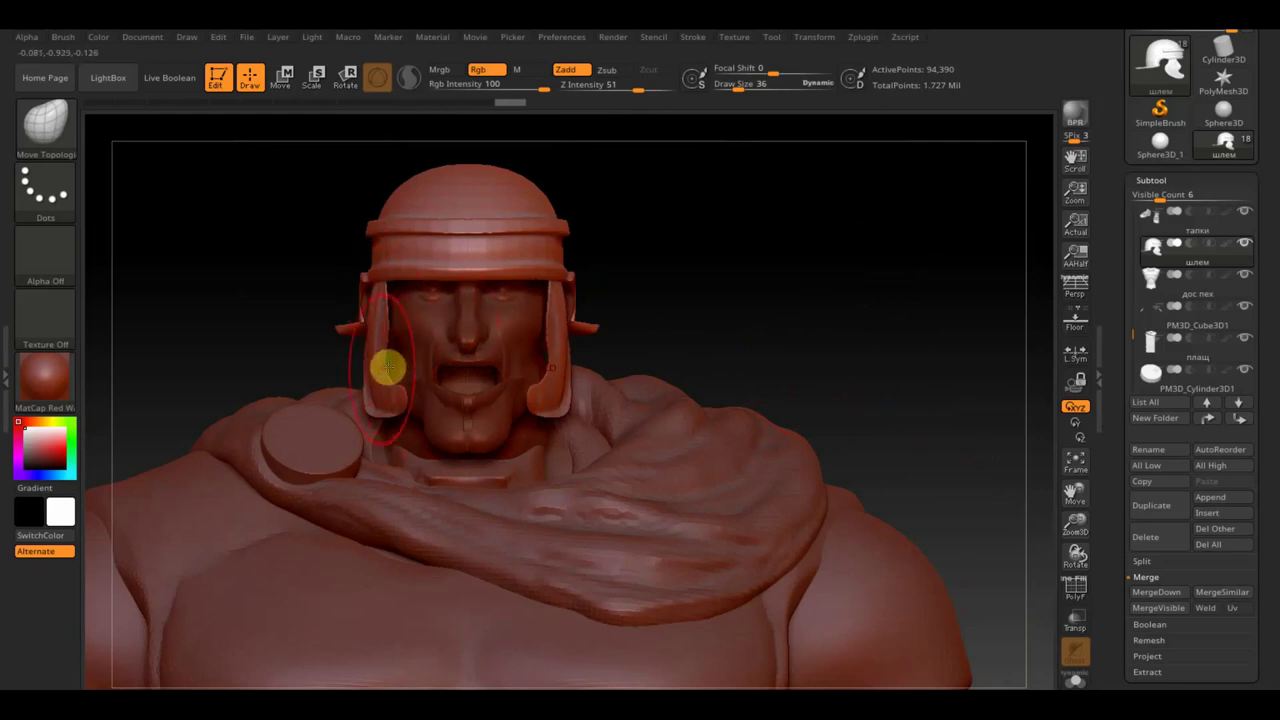
{"action": "mouse_move", "coordinate": [657, 366]}
{"action": "left_mouse_down"}
{"action": "mouse_move", "coordinate": [715, 333]}
{"action": "mouse_move", "coordinate": [691, 334]}
{"action": "mouse_move", "coordinate": [726, 329]}
{"action": "left_mouse_up"}
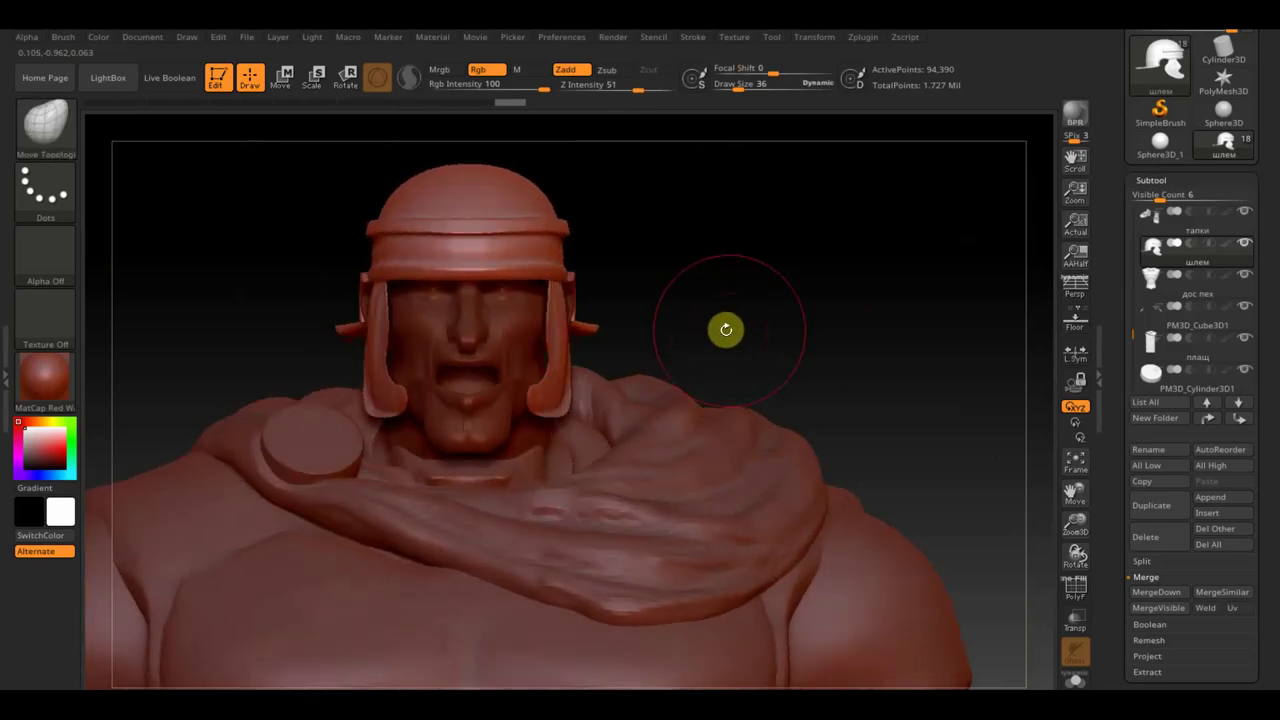
{"action": "left_click", "coordinate": [417, 360], "text": "alt"}
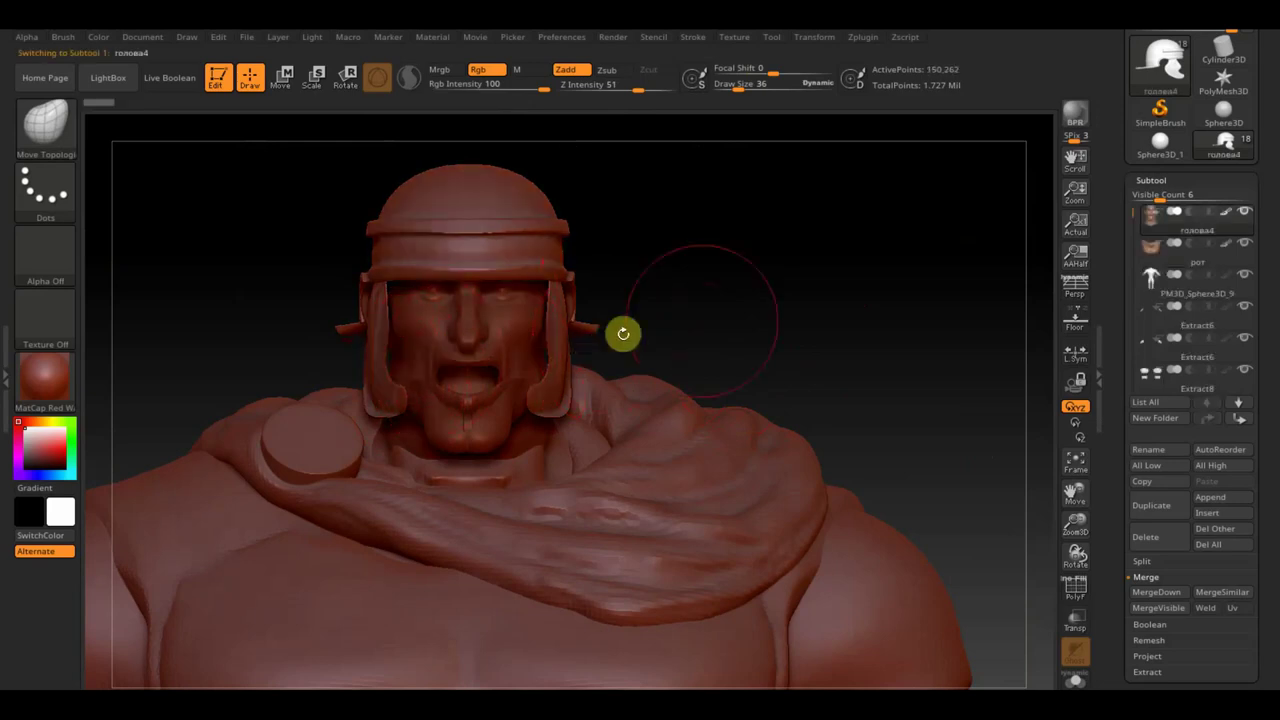
Step: Drag the warrior's mouth open wider with Move Topological
{"action": "left_click_drag", "start_coordinate": [623, 331], "coordinate": [694, 317]}
{"action": "left_click_drag", "start_coordinate": [484, 375], "coordinate": [387, 357]}
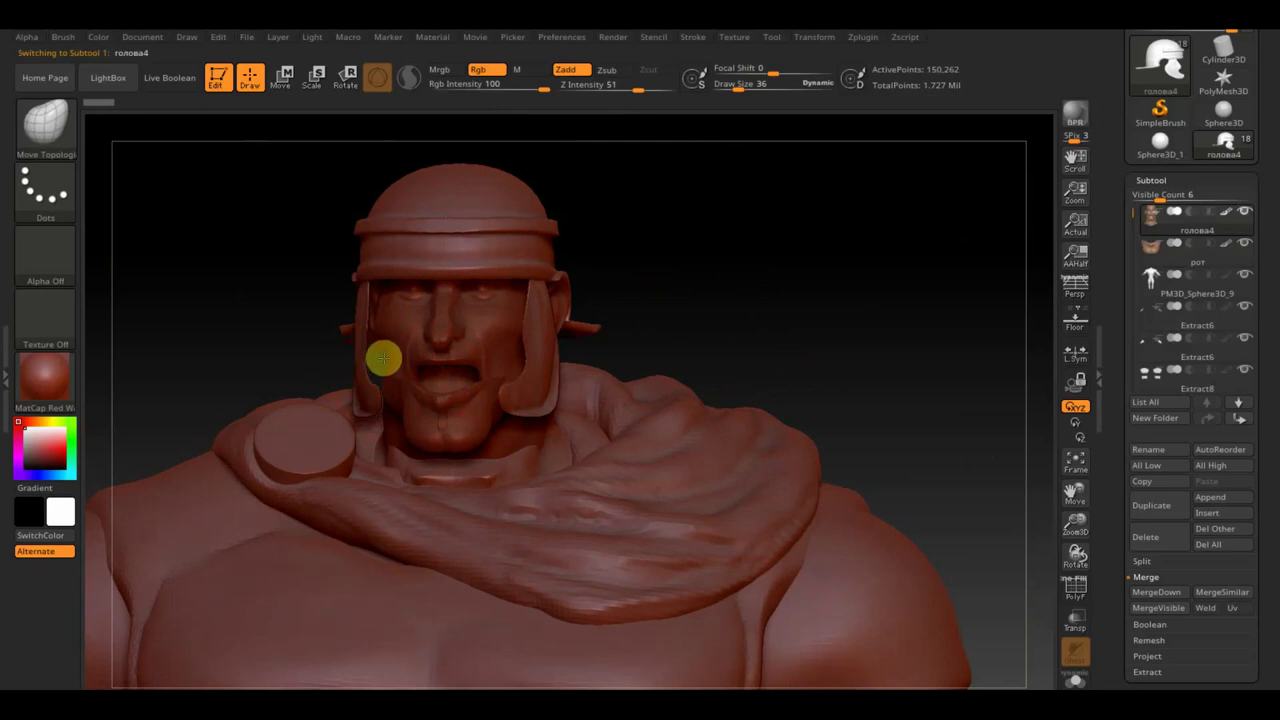
{"action": "mouse_move", "coordinate": [769, 320]}
{"action": "left_mouse_down"}
{"action": "mouse_move", "coordinate": [791, 320]}
{"action": "mouse_move", "coordinate": [743, 471]}
{"action": "mouse_move", "coordinate": [806, 417]}
{"action": "mouse_move", "coordinate": [814, 246]}
{"action": "mouse_move", "coordinate": [815, 300]}
{"action": "mouse_move", "coordinate": [774, 229]}
{"action": "mouse_move", "coordinate": [820, 306]}
{"action": "mouse_move", "coordinate": [820, 366]}
{"action": "mouse_move", "coordinate": [830, 290]}
{"action": "mouse_move", "coordinate": [883, 337]}
{"action": "mouse_move", "coordinate": [871, 323]}
{"action": "mouse_move", "coordinate": [863, 366]}
{"action": "mouse_move", "coordinate": [860, 320]}
{"action": "left_mouse_up"}
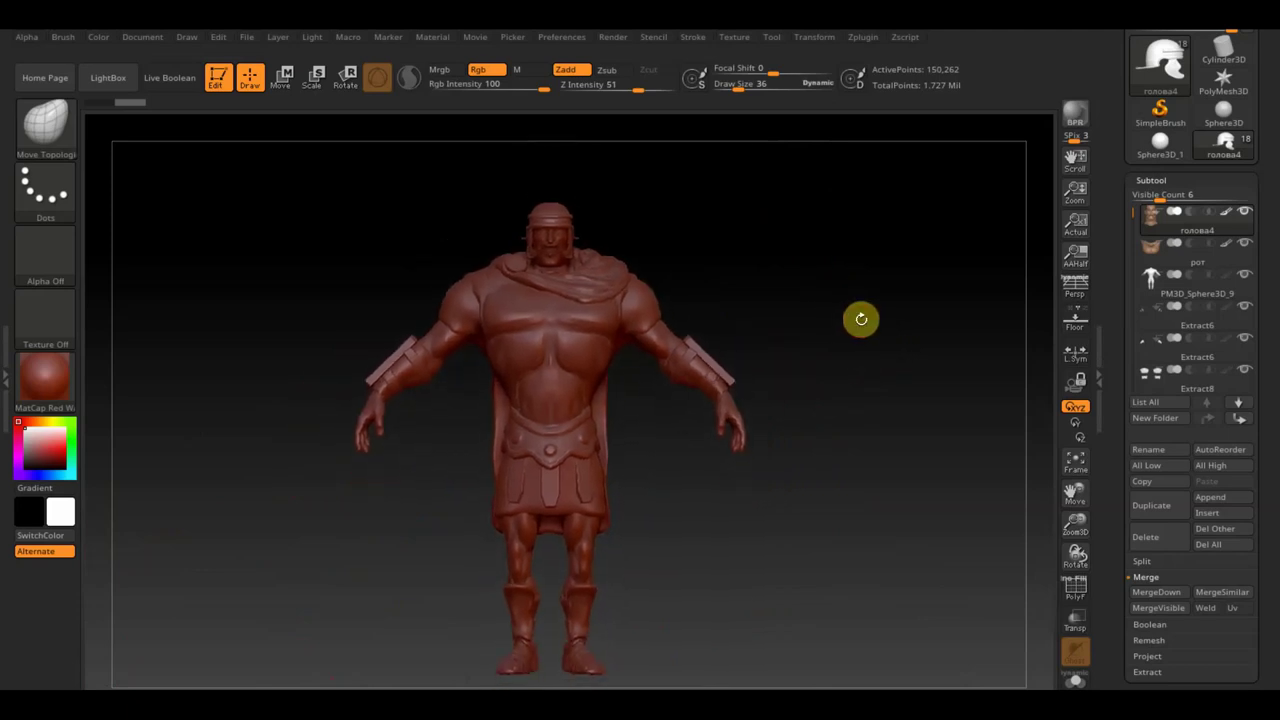
Step: Frame the lower leg, set Draw Size to 77, and make PM3D_Sphere3D_9 active
{"action": "mouse_move", "coordinate": [846, 494]}
{"action": "left_mouse_down"}
{"action": "mouse_move", "coordinate": [960, 494]}
{"action": "mouse_move", "coordinate": [947, 498]}
{"action": "left_mouse_up"}
{"action": "mouse_move", "coordinate": [880, 523]}
{"action": "left_mouse_down"}
{"action": "mouse_move", "coordinate": [846, 503]}
{"action": "mouse_move", "coordinate": [860, 593]}
{"action": "mouse_move", "coordinate": [797, 209]}
{"action": "left_mouse_up"}
{"action": "mouse_move", "coordinate": [694, 569]}
{"action": "left_mouse_down", "text": "alt"}
{"action": "mouse_move", "coordinate": [680, 614]}
{"action": "mouse_move", "coordinate": [529, 594]}
{"action": "mouse_move", "coordinate": [663, 591]}
{"action": "mouse_move", "coordinate": [651, 573]}
{"action": "left_mouse_up", "text": "alt"}
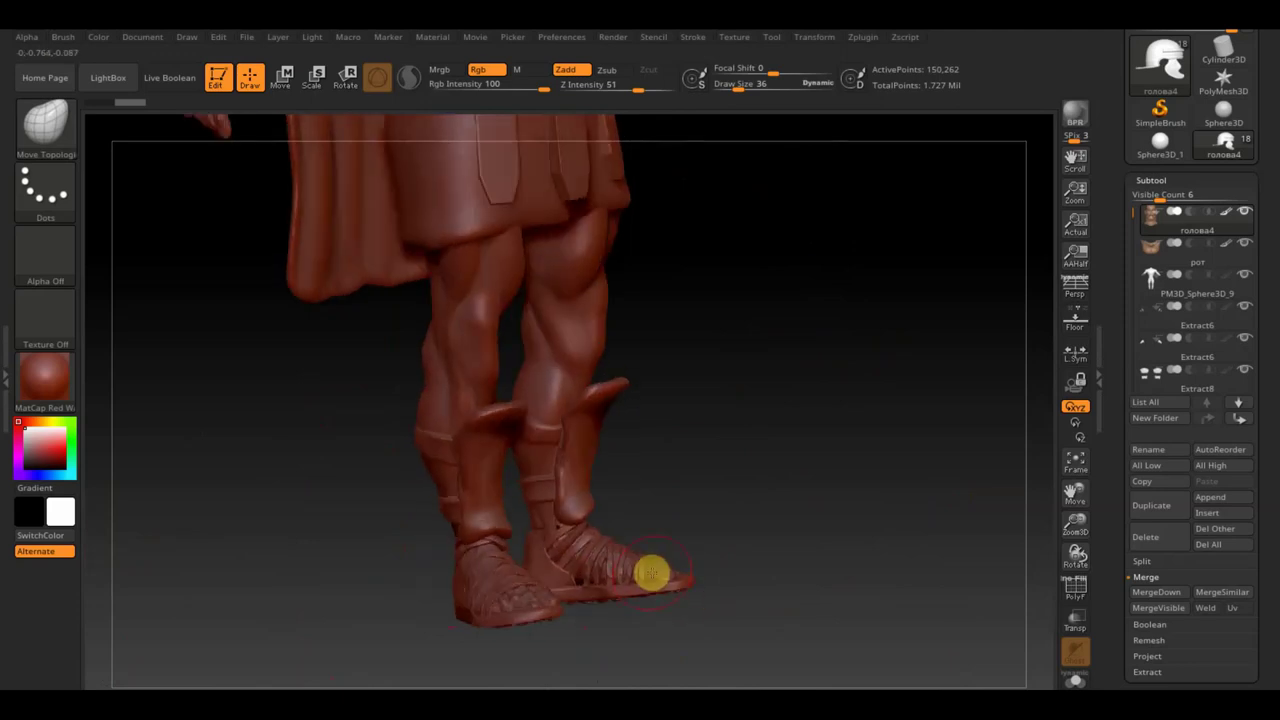
{"action": "left_click_drag", "start_coordinate": [740, 523], "coordinate": [794, 540]}
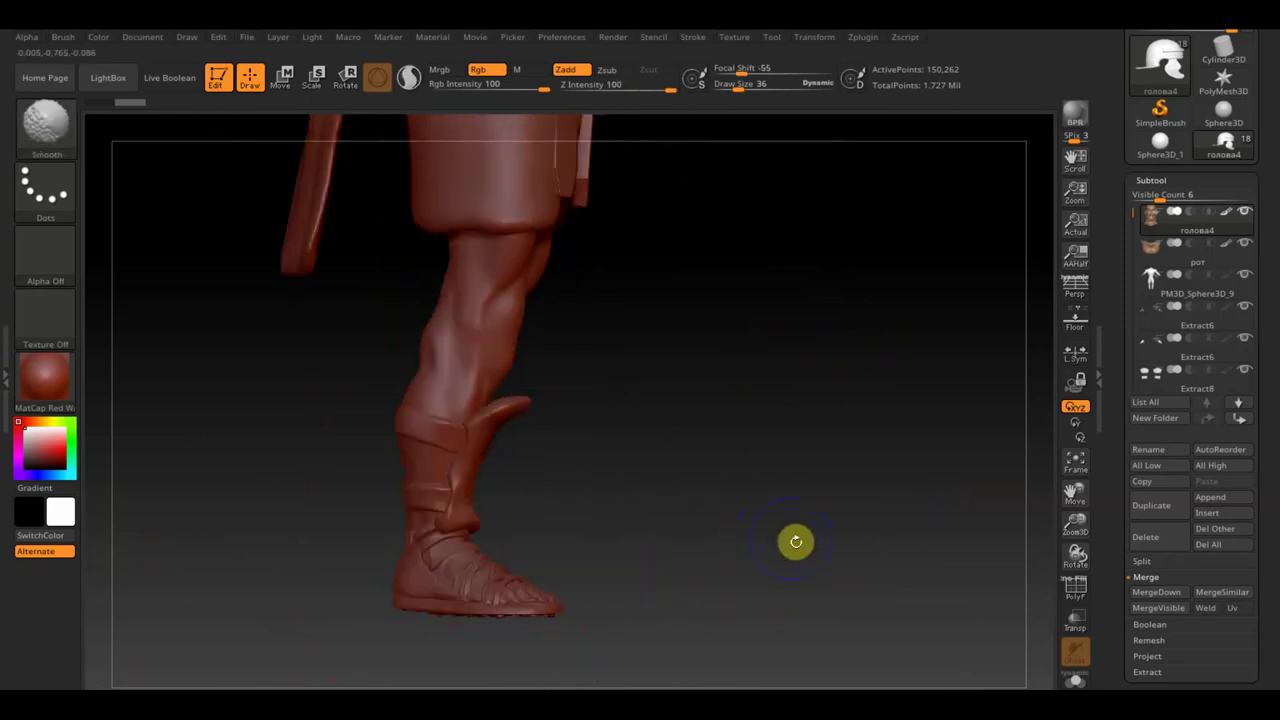
{"action": "left_click_drag", "start_coordinate": [603, 423], "coordinate": [706, 474], "text": "alt"}
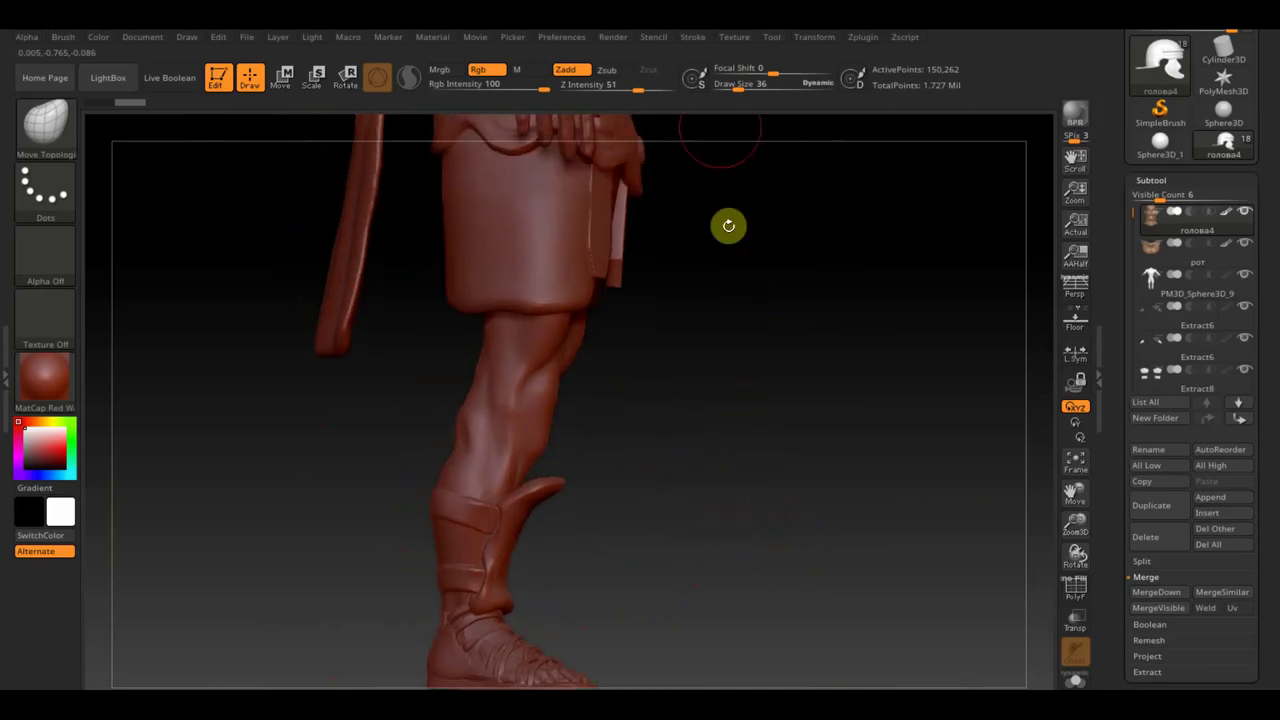
{"action": "mouse_move", "coordinate": [755, 87]}
{"action": "left_mouse_down"}
{"action": "mouse_move", "coordinate": [737, 80]}
{"action": "mouse_move", "coordinate": [749, 86]}
{"action": "left_mouse_up"}
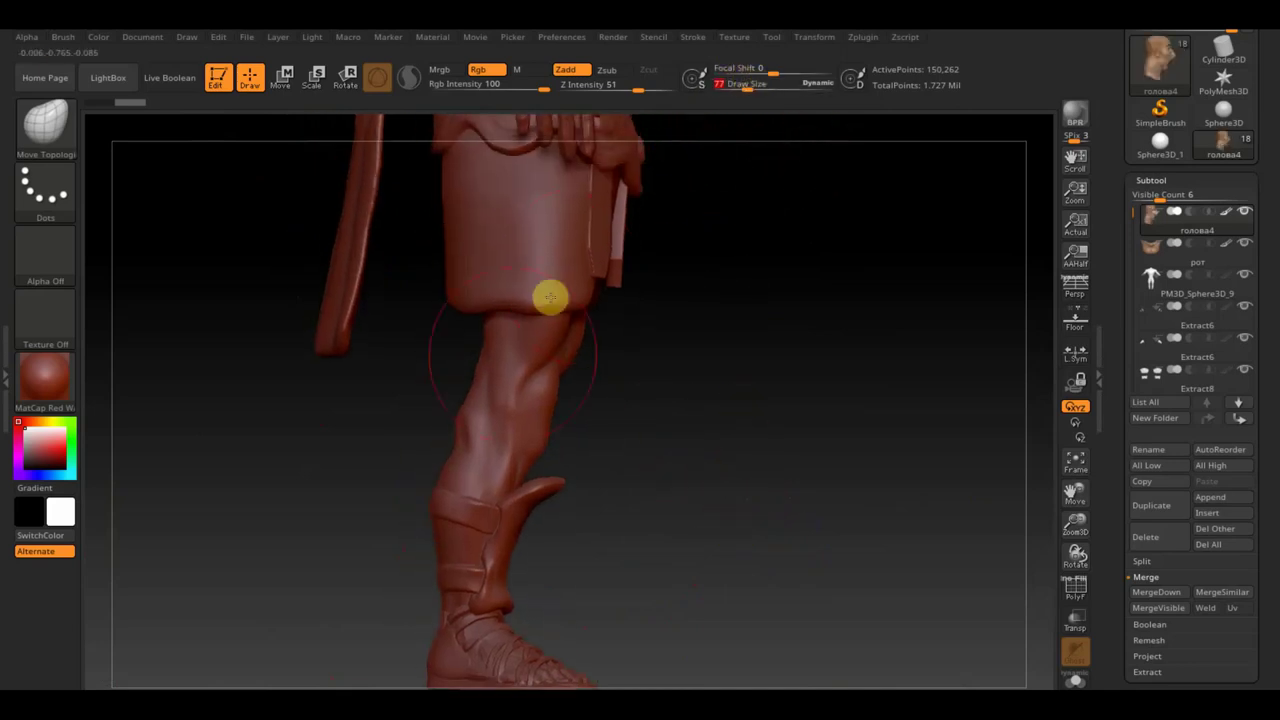
{"action": "left_click", "coordinate": [456, 429], "text": "alt"}
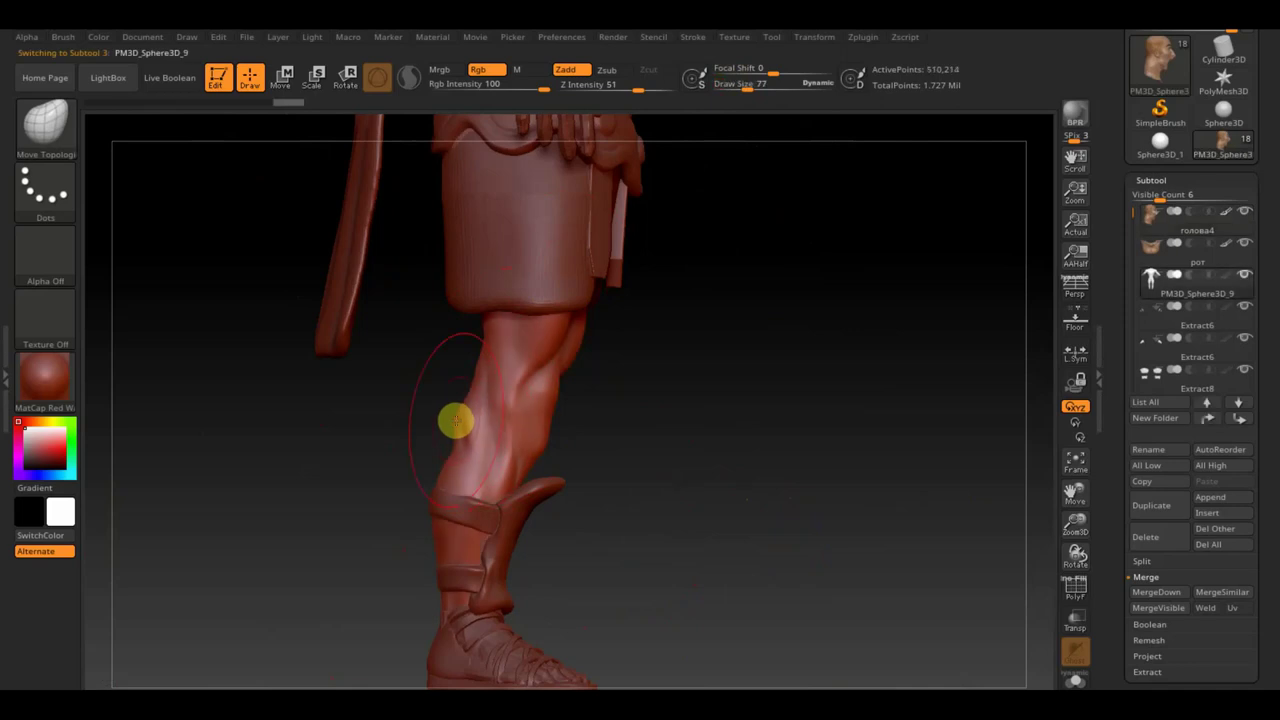
{"action": "mouse_move", "coordinate": [600, 443]}
{"action": "left_mouse_down"}
{"action": "mouse_move", "coordinate": [645, 449]}
{"action": "mouse_move", "coordinate": [620, 449]}
{"action": "left_mouse_up"}
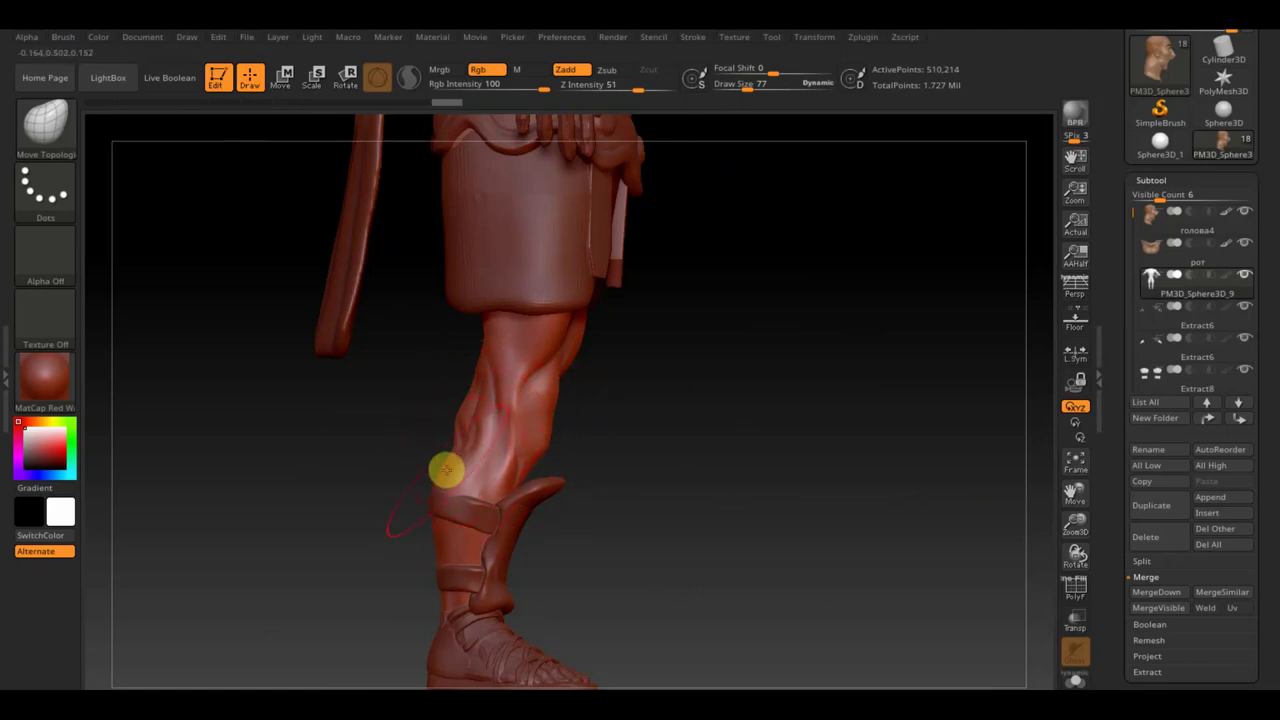
{"action": "left_click_drag", "start_coordinate": [630, 423], "coordinate": [690, 437]}
Step: Apply Mirror And Weld to the body mesh from Geometry > Modify Topology
{"action": "left_click", "coordinate": [1168, 688]}
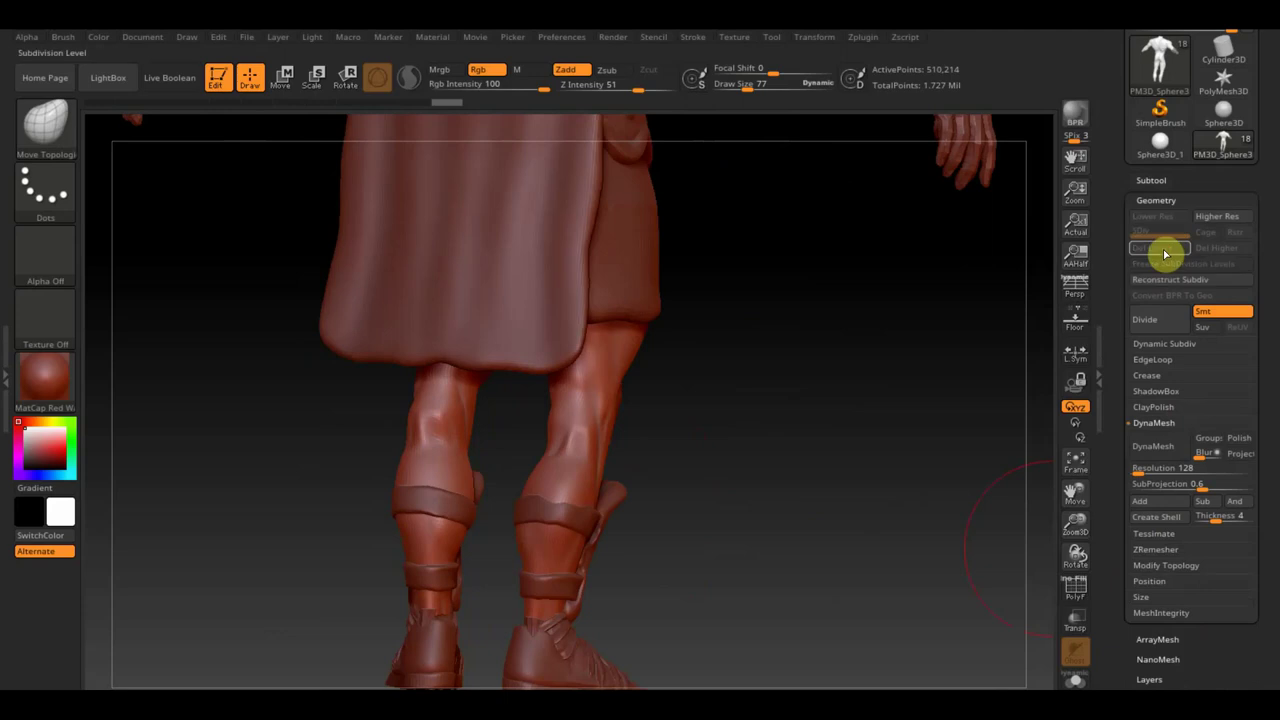
{"action": "left_click", "coordinate": [1152, 179]}
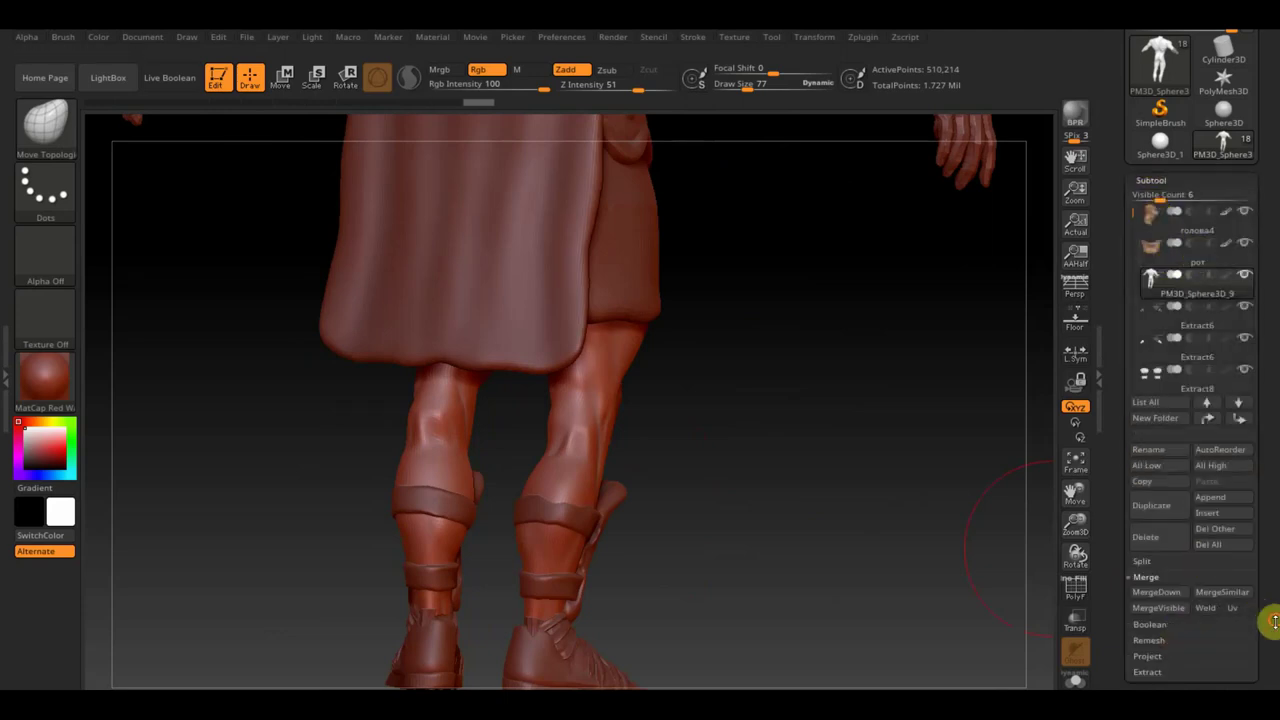
{"action": "left_click_drag", "start_coordinate": [1274, 622], "coordinate": [1274, 522]}
{"action": "left_click", "coordinate": [1163, 501]}
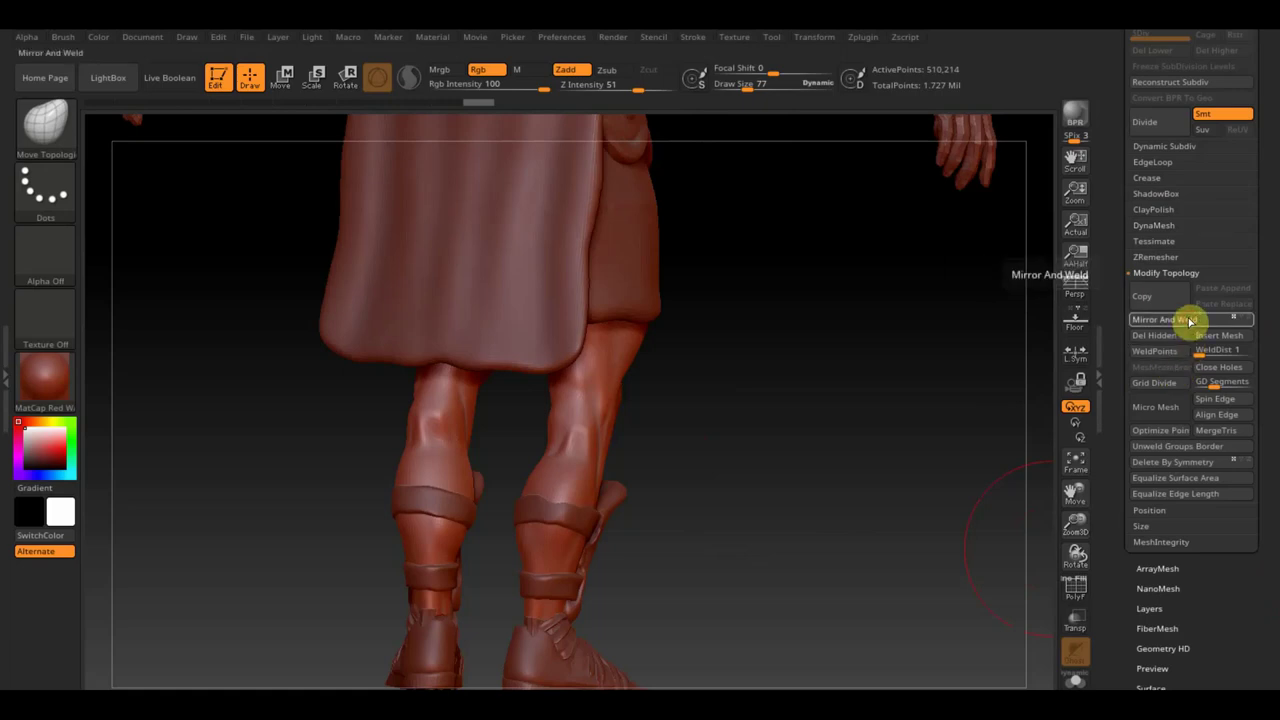
Step: Orbit and zoom to frame the warrior's head and upper torso
{"action": "left_click_drag", "start_coordinate": [874, 503], "coordinate": [808, 498]}
{"action": "mouse_move", "coordinate": [720, 482]}
{"action": "left_mouse_down"}
{"action": "mouse_move", "coordinate": [749, 471]}
{"action": "mouse_move", "coordinate": [691, 477]}
{"action": "mouse_move", "coordinate": [791, 480]}
{"action": "left_mouse_up"}
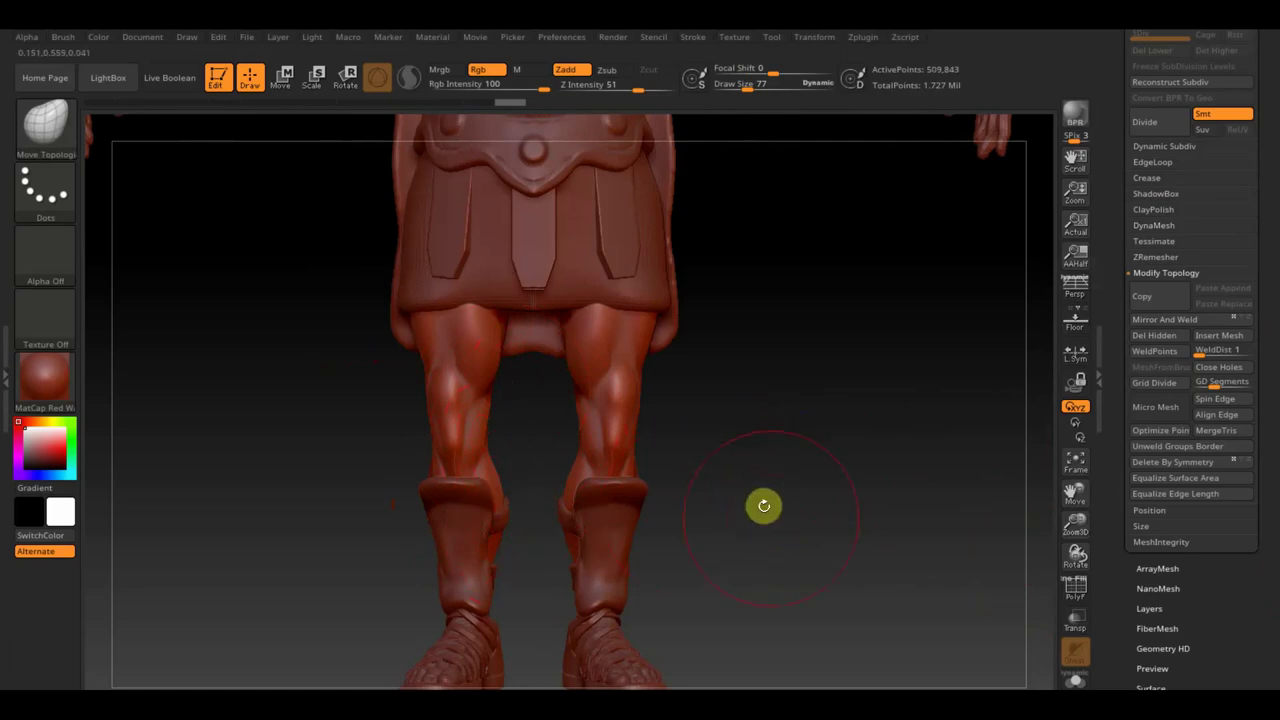
{"action": "mouse_move", "coordinate": [806, 580]}
{"action": "left_mouse_down", "text": "alt"}
{"action": "mouse_move", "coordinate": [785, 493]}
{"action": "mouse_move", "coordinate": [830, 505]}
{"action": "mouse_move", "coordinate": [823, 587]}
{"action": "left_mouse_up", "text": "alt"}
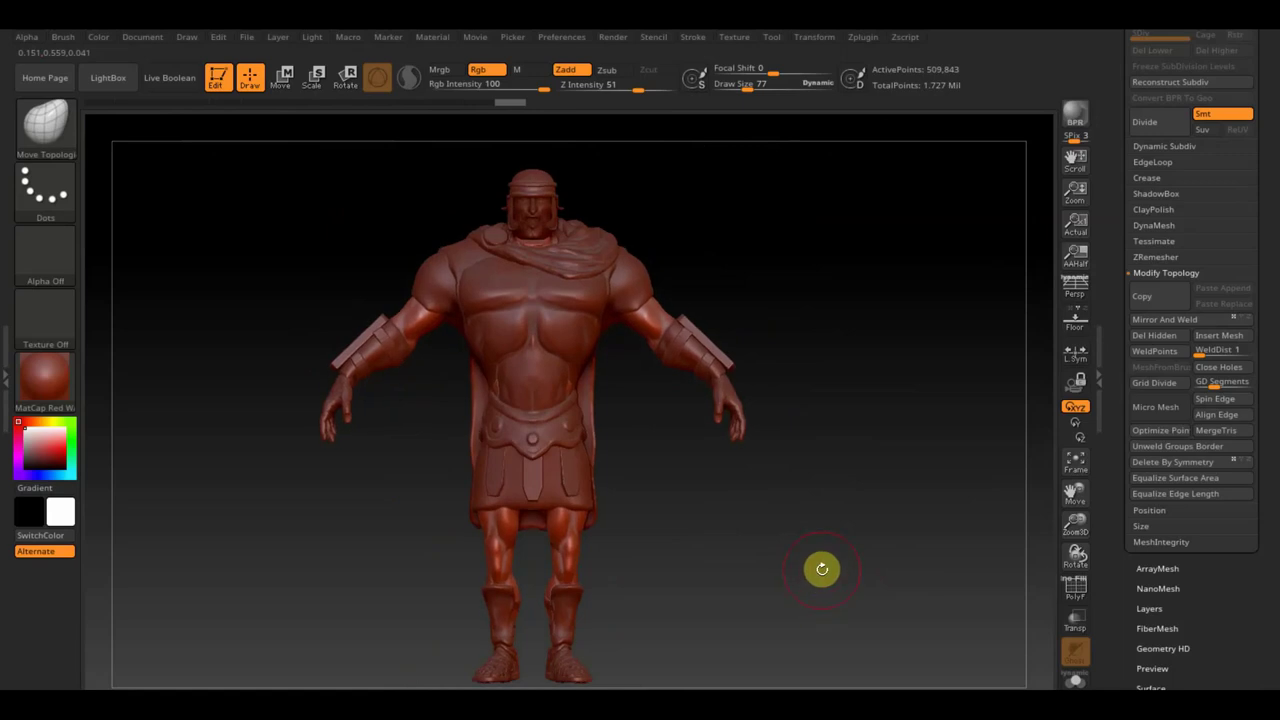
{"action": "mouse_move", "coordinate": [776, 530]}
{"action": "left_mouse_down"}
{"action": "mouse_move", "coordinate": [880, 531]}
{"action": "mouse_move", "coordinate": [771, 523]}
{"action": "mouse_move", "coordinate": [797, 541]}
{"action": "left_mouse_up"}
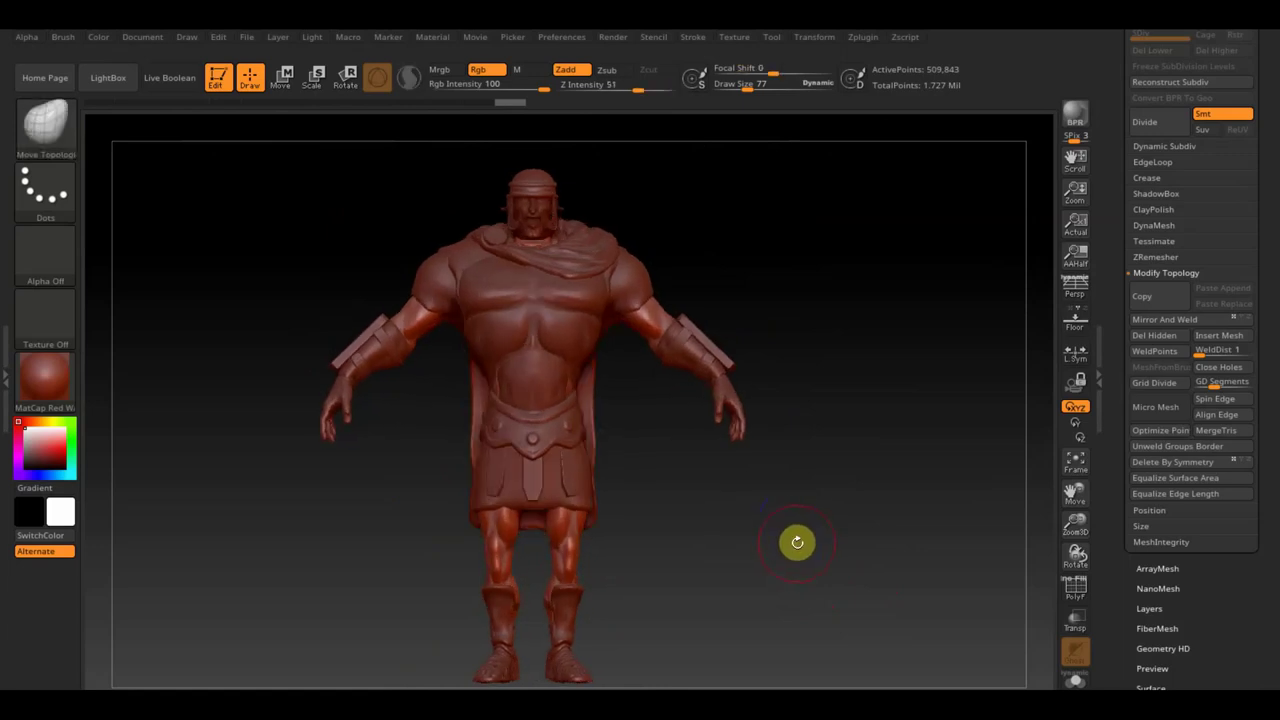
{"action": "mouse_move", "coordinate": [840, 431]}
{"action": "left_mouse_down"}
{"action": "mouse_move", "coordinate": [877, 420]}
{"action": "mouse_move", "coordinate": [786, 454]}
{"action": "left_mouse_up"}
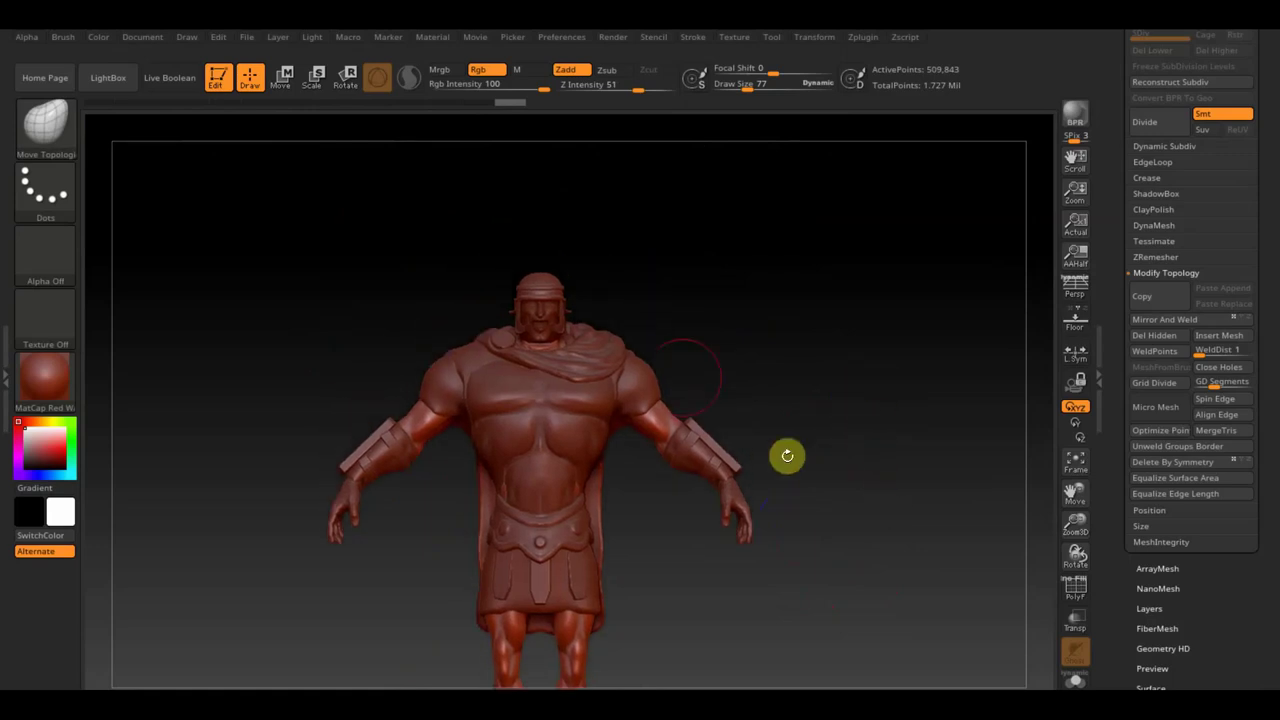
{"action": "mouse_move", "coordinate": [714, 263]}
{"action": "left_mouse_down", "text": "alt"}
{"action": "mouse_move", "coordinate": [709, 334]}
{"action": "mouse_move", "coordinate": [826, 313]}
{"action": "mouse_move", "coordinate": [837, 417]}
{"action": "left_mouse_up", "text": "alt"}
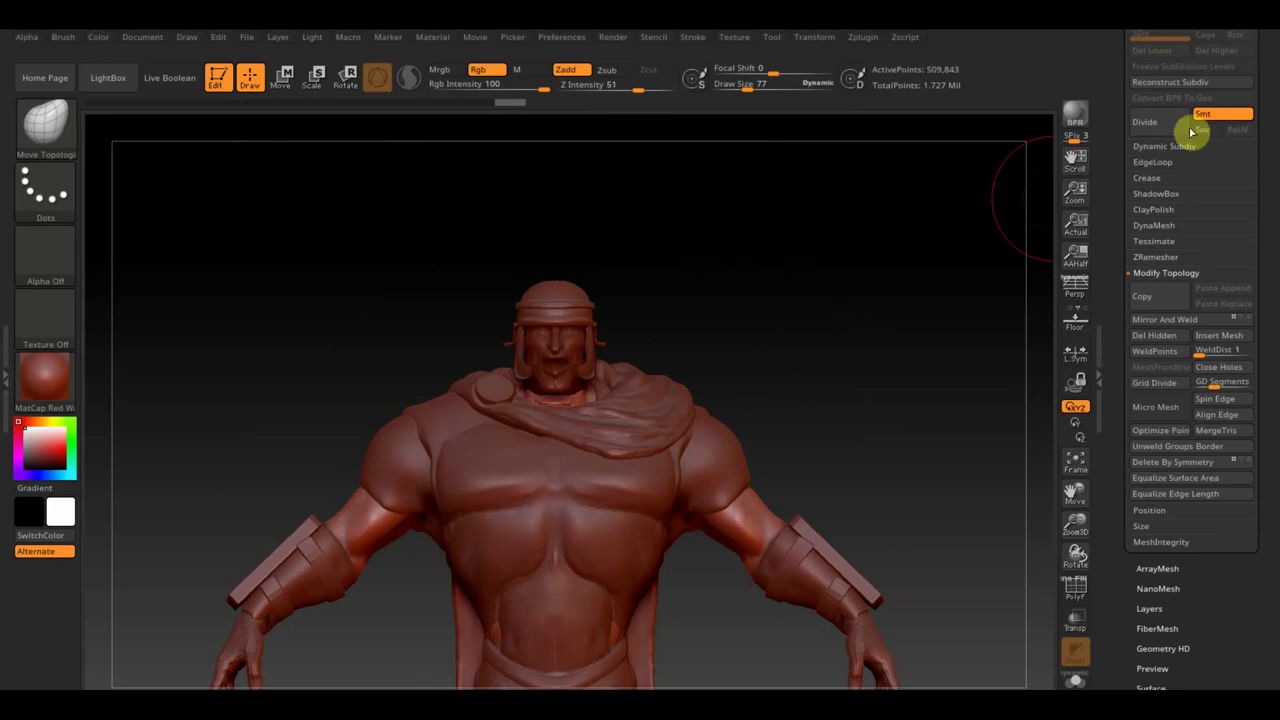
{"action": "scroll", "coordinate": [1272, 64], "scroll_direction": "up", "scroll_amount": 5}
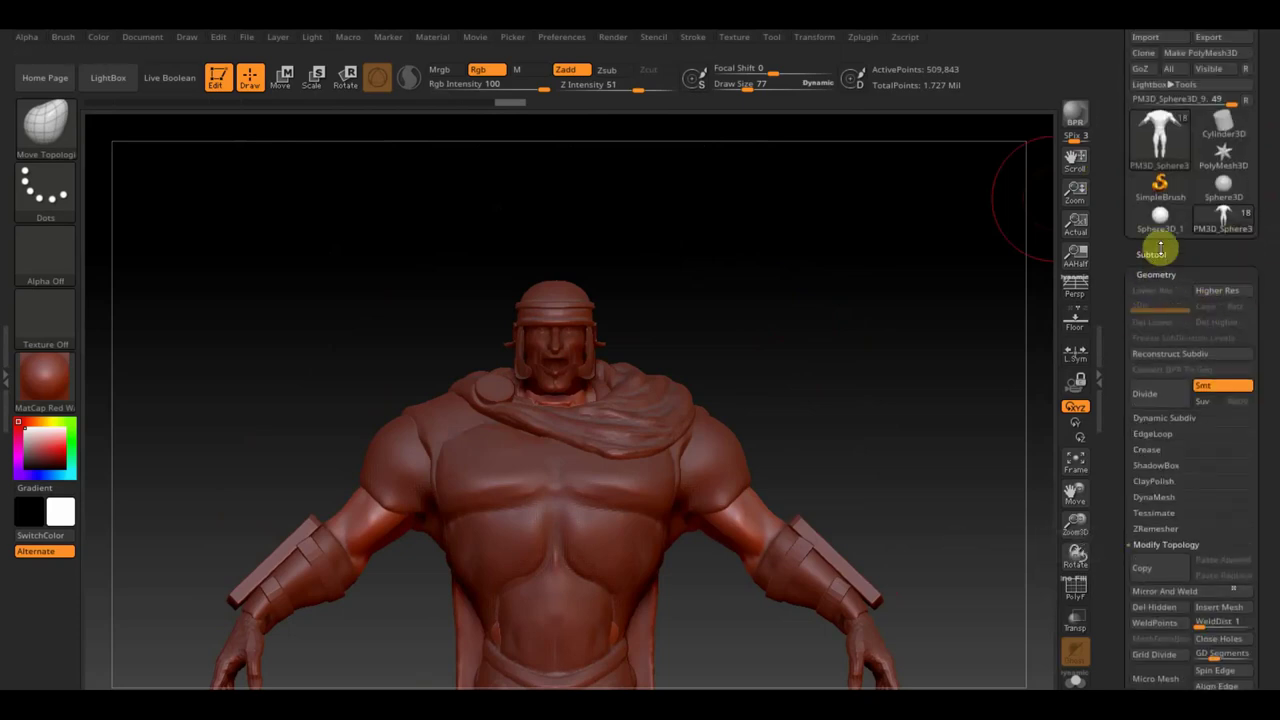
Step: Duplicate the shoulder disc and stand the copy upright on top of the helmet
{"action": "left_click", "coordinate": [487, 395], "text": "alt"}
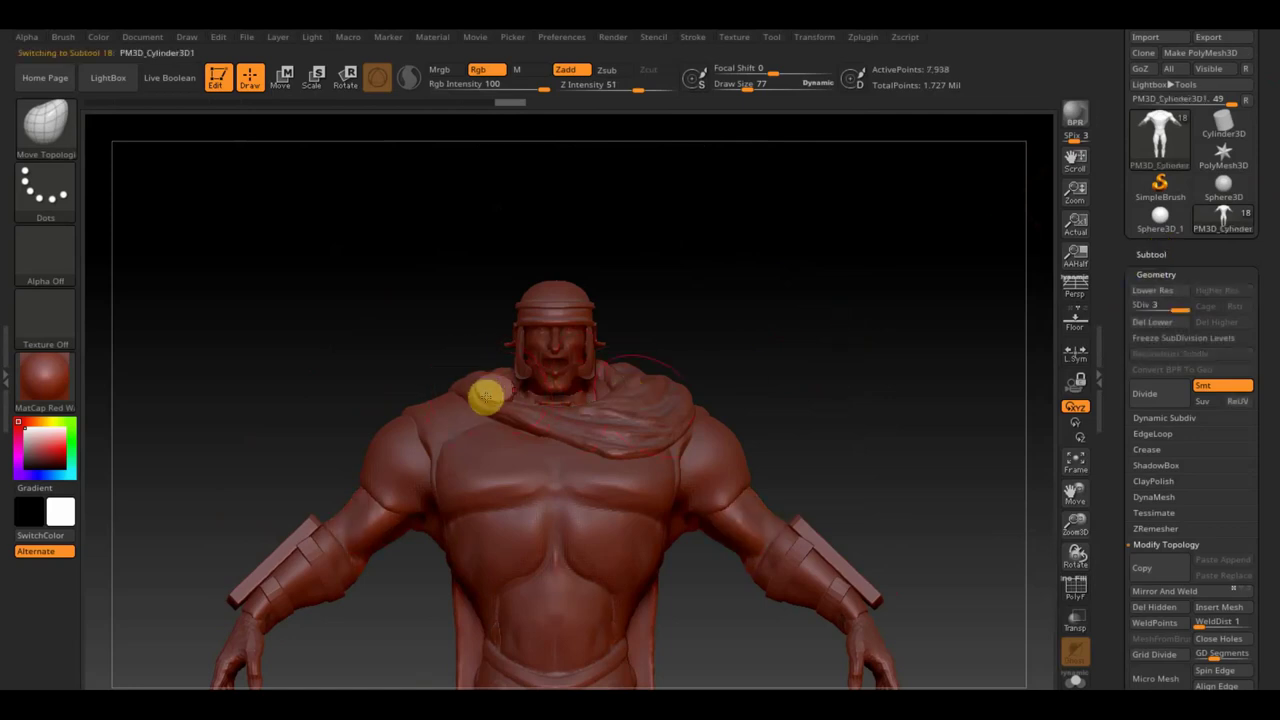
{"action": "left_click", "coordinate": [1160, 256]}
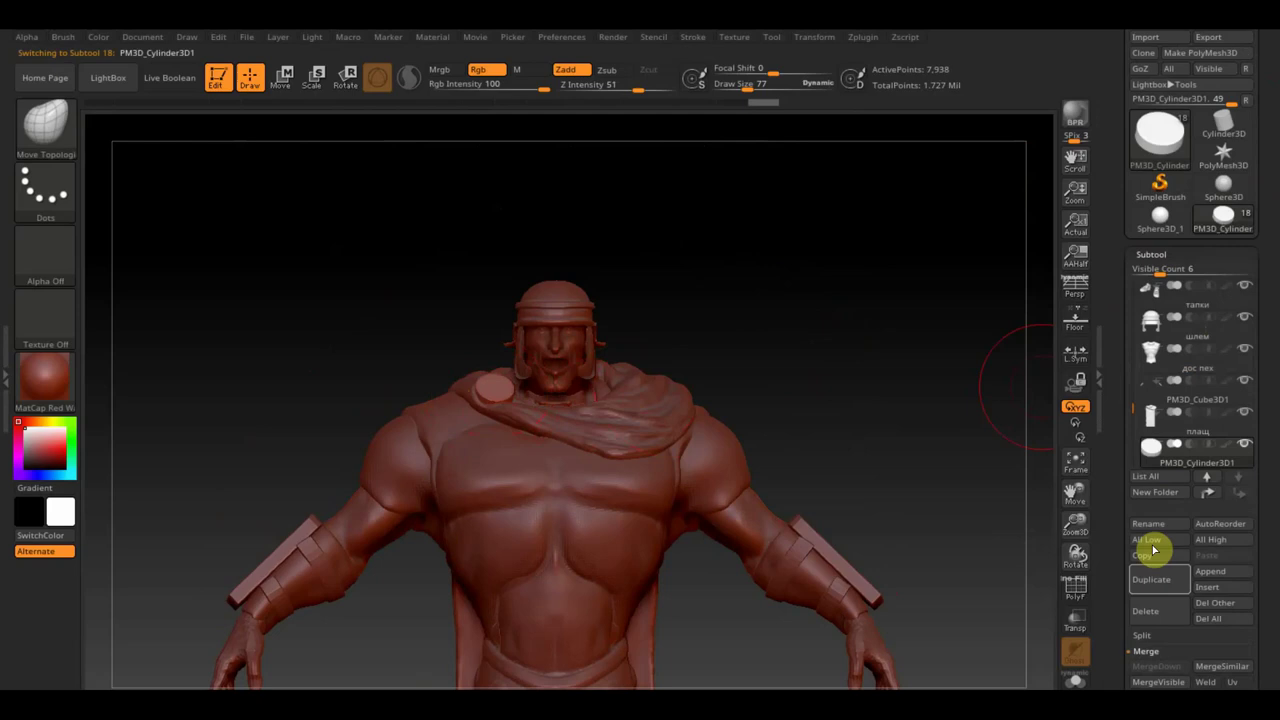
{"action": "left_click", "coordinate": [282, 77]}
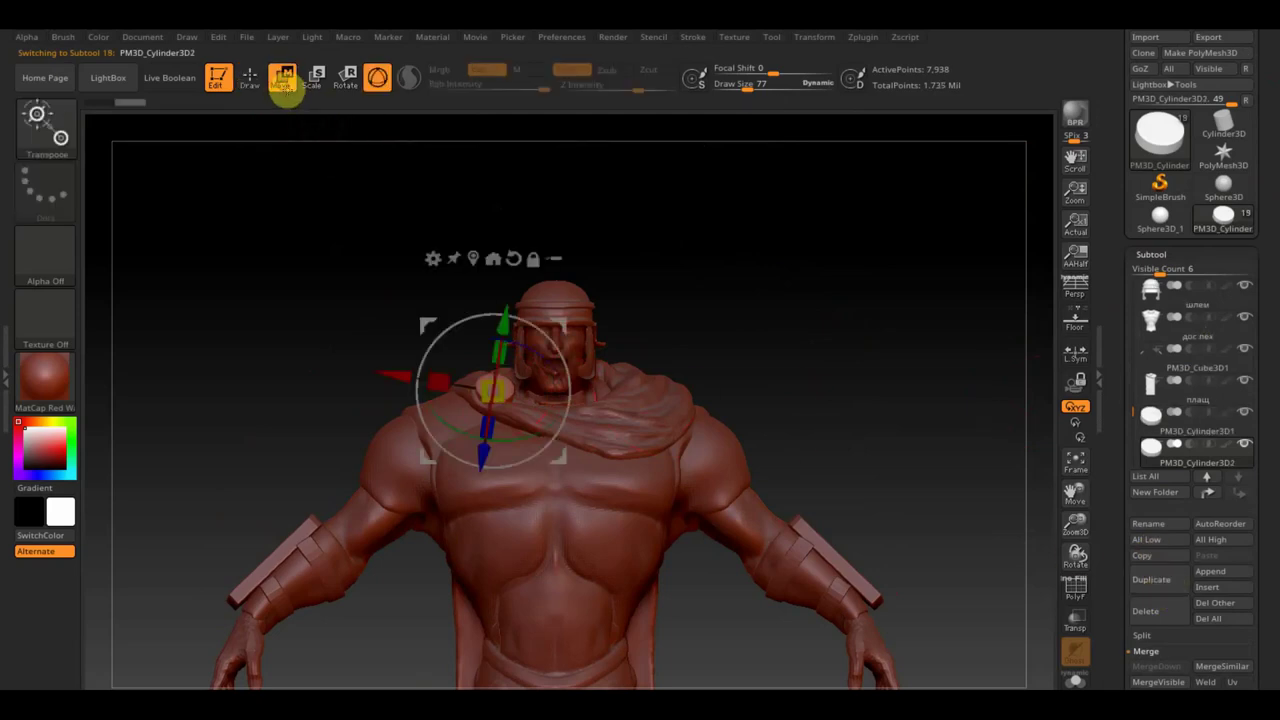
{"action": "left_click_drag", "start_coordinate": [498, 372], "coordinate": [486, 455]}
{"action": "mouse_move", "coordinate": [553, 352]}
{"action": "left_mouse_down"}
{"action": "mouse_move", "coordinate": [623, 257]}
{"action": "mouse_move", "coordinate": [626, 209]}
{"action": "mouse_move", "coordinate": [620, 219]}
{"action": "left_mouse_up"}
{"action": "left_click_drag", "start_coordinate": [720, 277], "coordinate": [784, 416], "text": "alt"}
{"action": "key", "text": "f"}
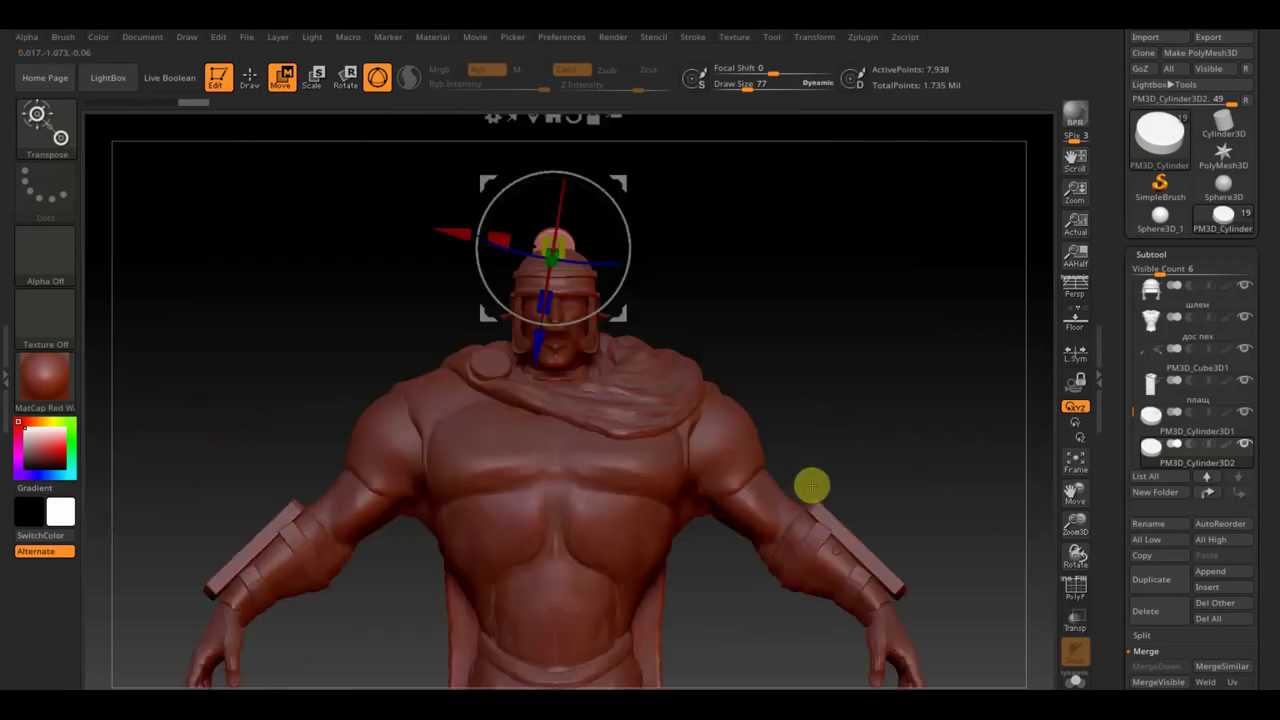
{"action": "mouse_move", "coordinate": [933, 435]}
{"action": "left_mouse_down"}
{"action": "mouse_move", "coordinate": [971, 426]}
{"action": "mouse_move", "coordinate": [971, 449]}
{"action": "mouse_move", "coordinate": [929, 314]}
{"action": "mouse_move", "coordinate": [883, 566]}
{"action": "left_mouse_up"}
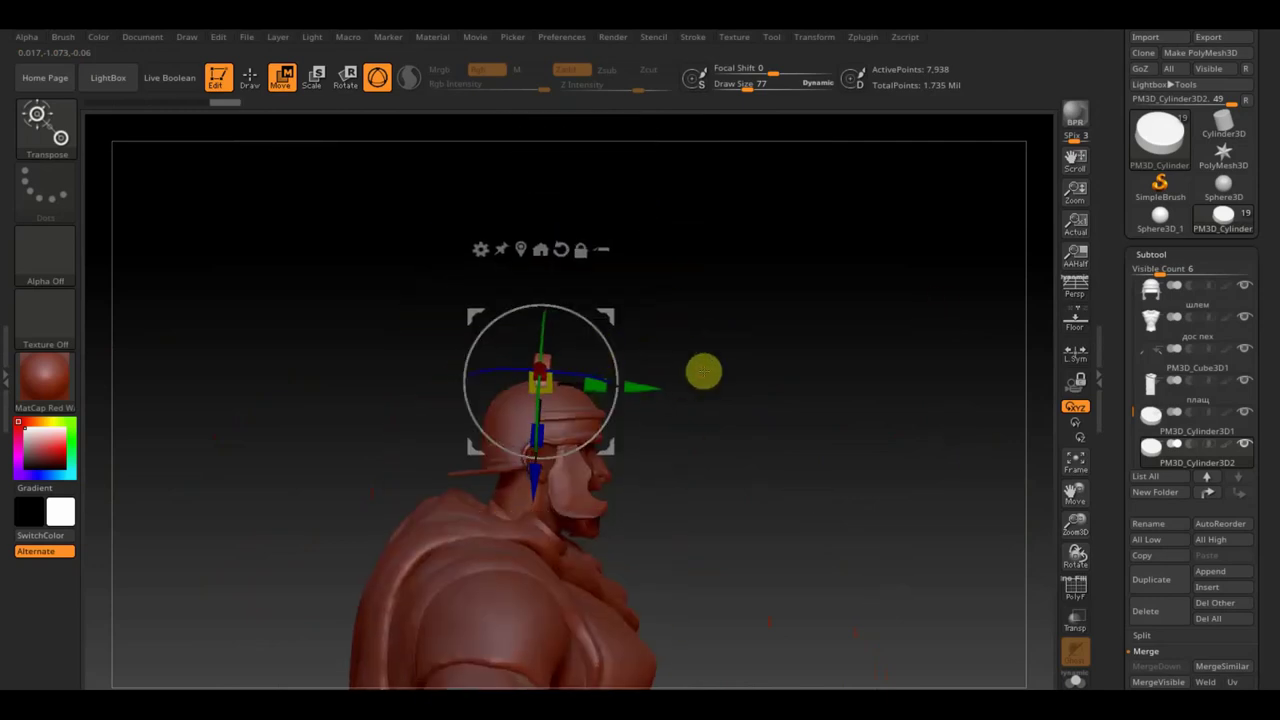
{"action": "mouse_move", "coordinate": [777, 411]}
{"action": "left_mouse_down"}
{"action": "mouse_move", "coordinate": [720, 466]}
{"action": "mouse_move", "coordinate": [805, 440]}
{"action": "left_mouse_up"}
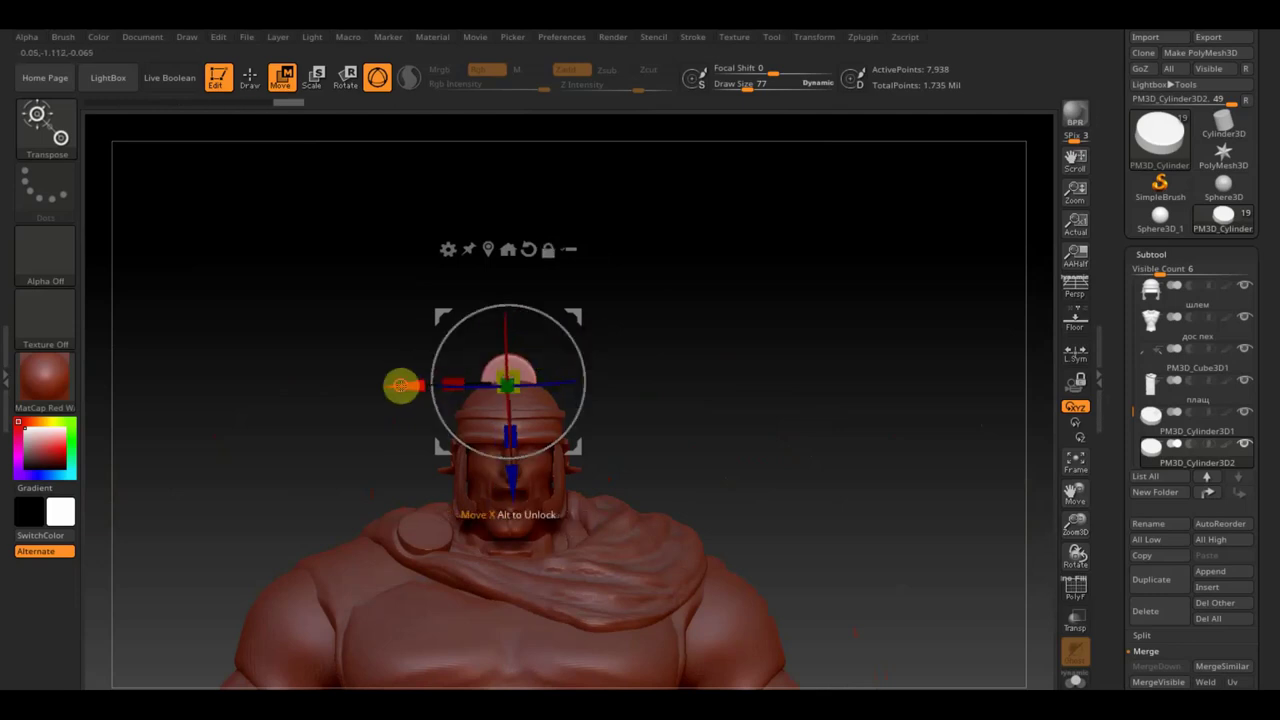
Step: Duplicate the helmet-top disc and lift the new PM3D_Cylinder3D3 copy higher
{"action": "key", "text": "q"}
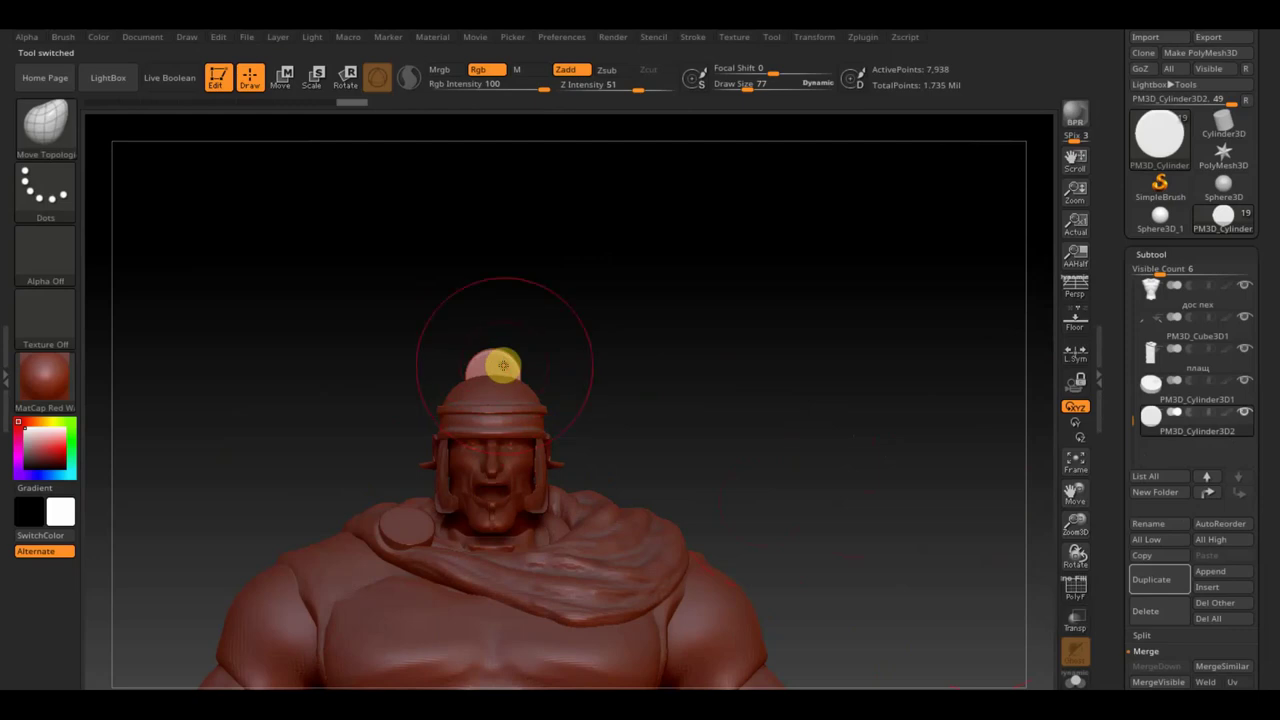
{"action": "left_click", "coordinate": [282, 77]}
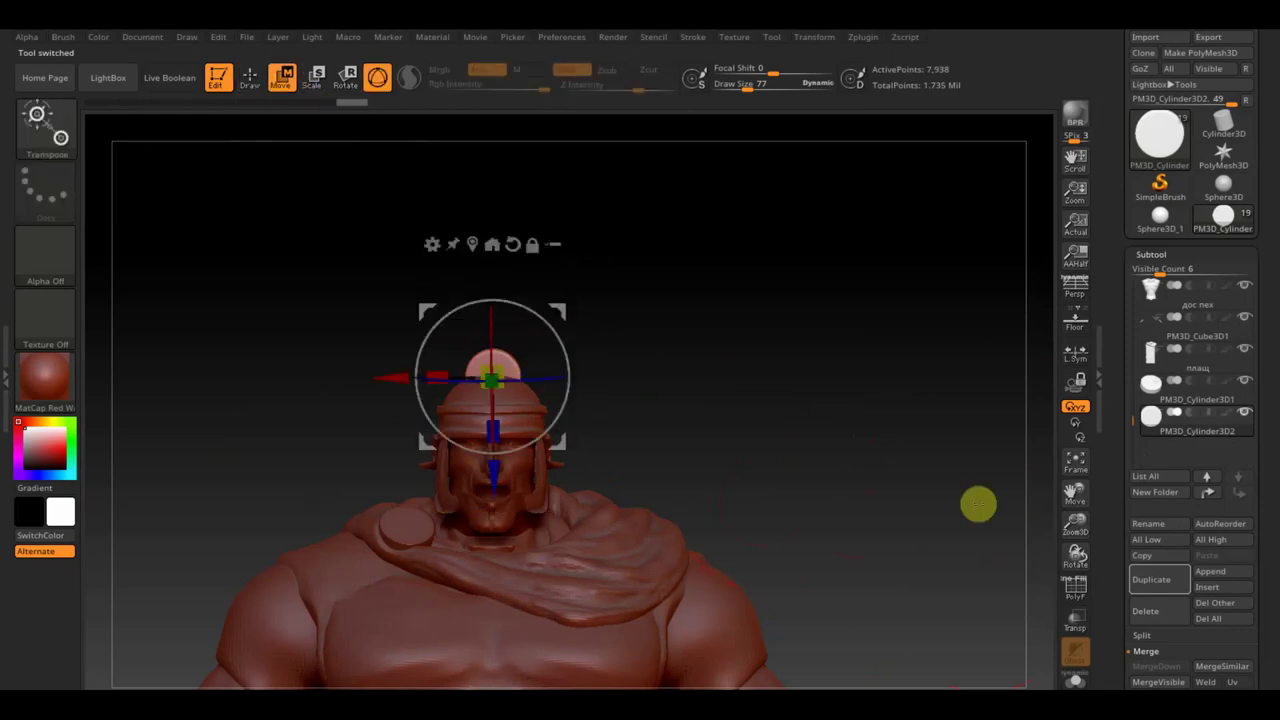
{"action": "scroll", "coordinate": [1274, 656], "scroll_direction": "down", "scroll_amount": 3}
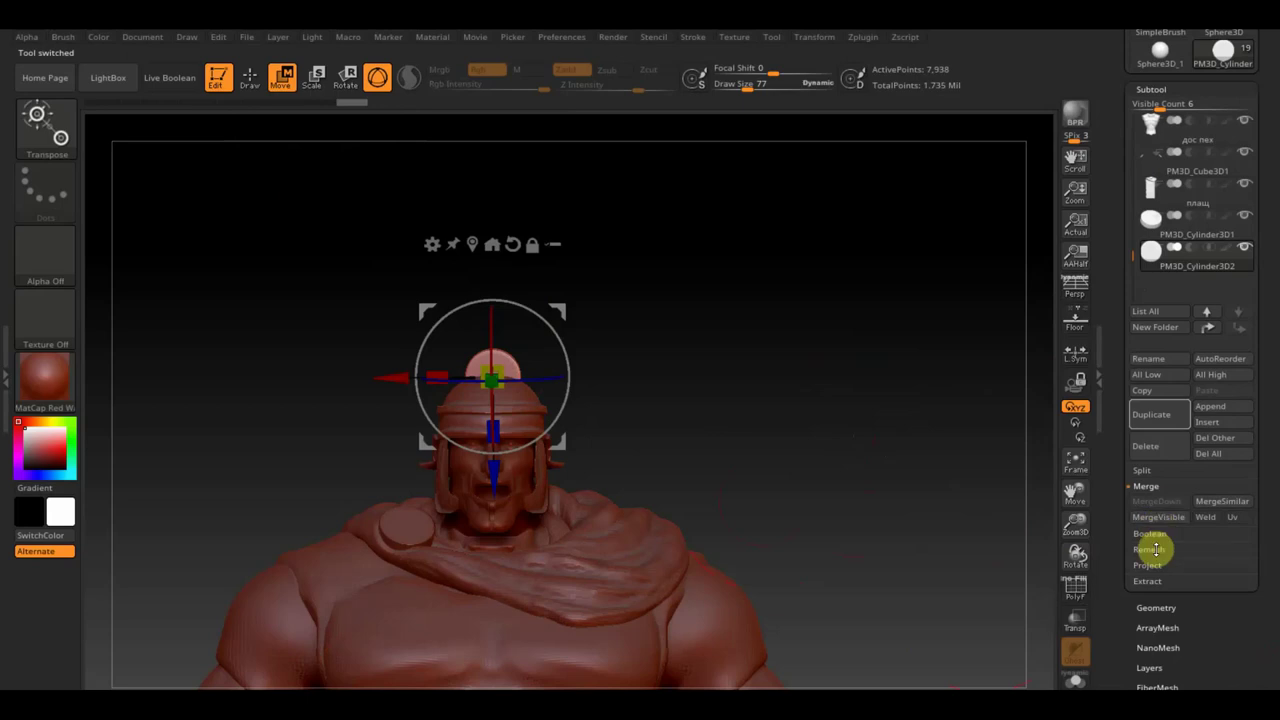
{"action": "left_click", "coordinate": [1155, 414]}
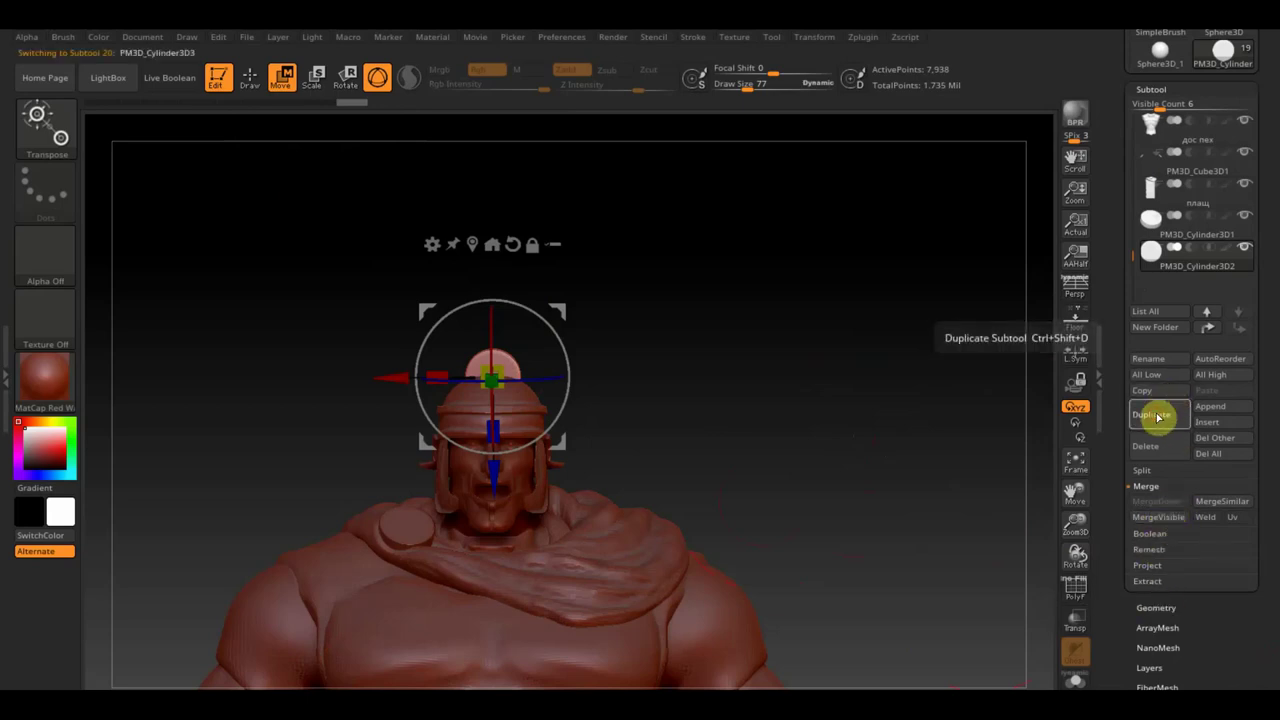
{"action": "left_click_drag", "start_coordinate": [491, 484], "coordinate": [492, 413]}
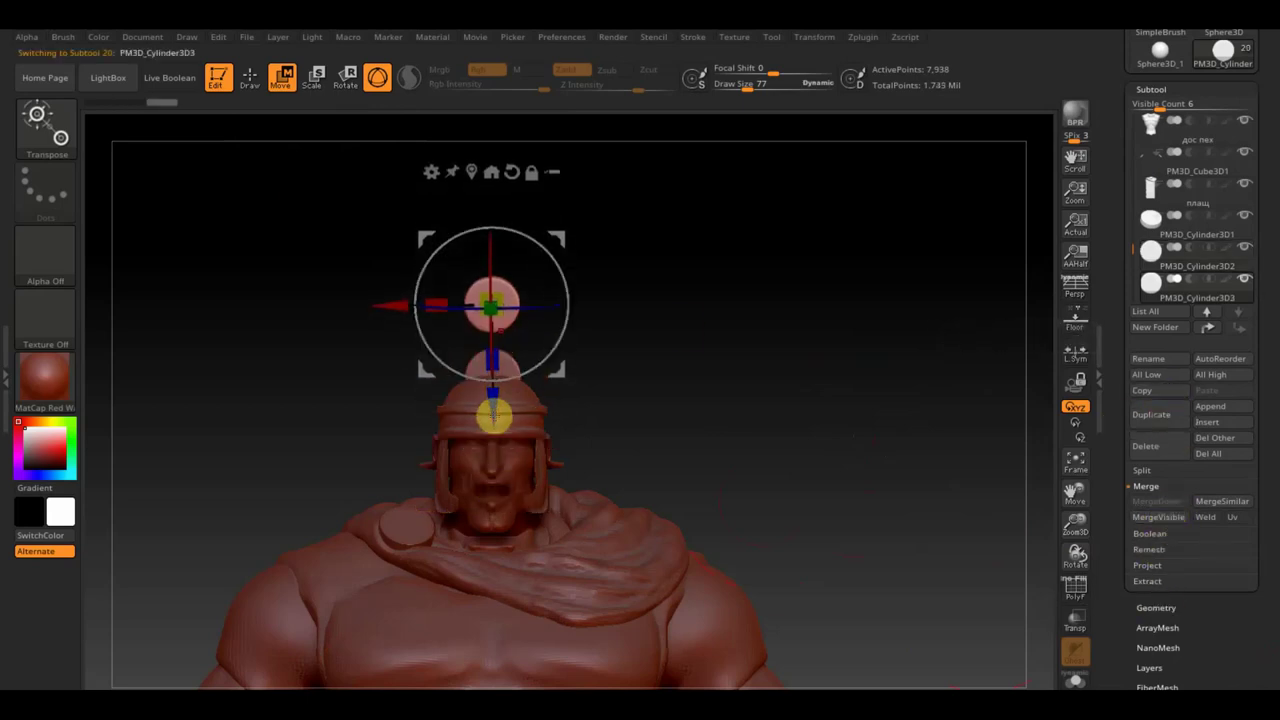
Step: Scale the upper disc up about three times and trim away its lower half
{"action": "left_click_drag", "start_coordinate": [500, 296], "coordinate": [570, 290]}
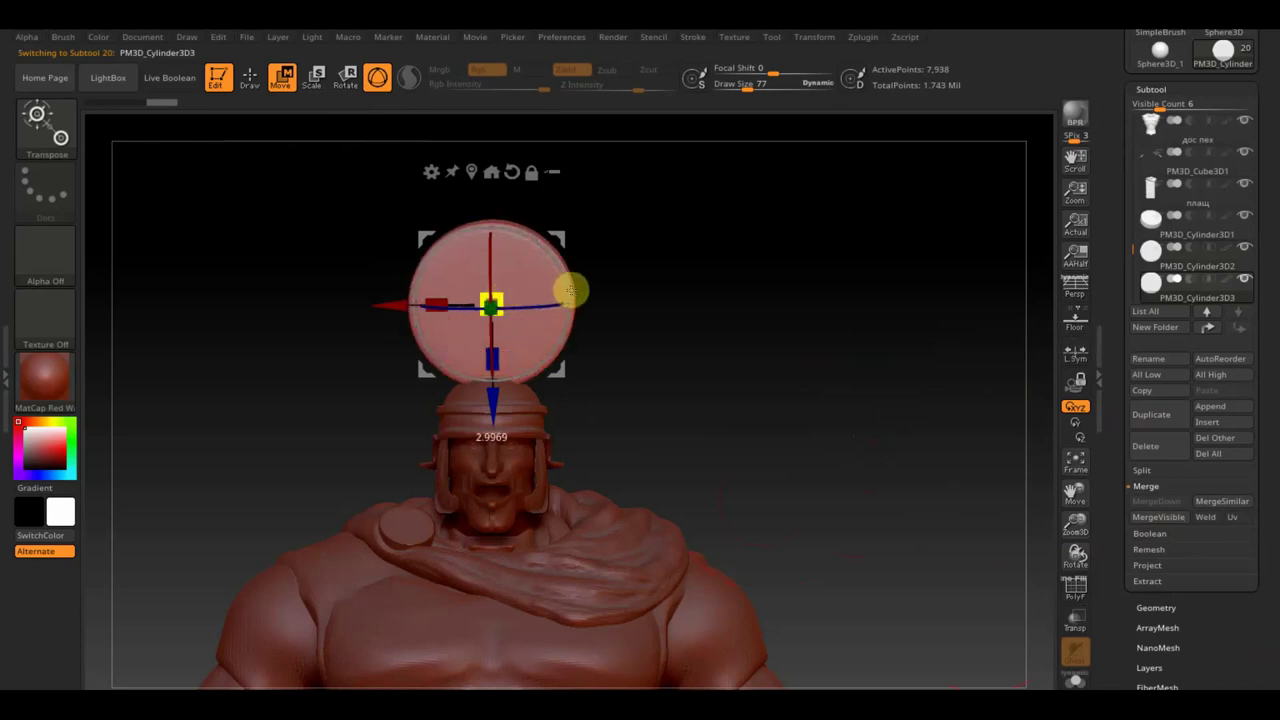
{"action": "left_click", "coordinate": [250, 78]}
{"action": "key", "text": "ctrl+shift"}
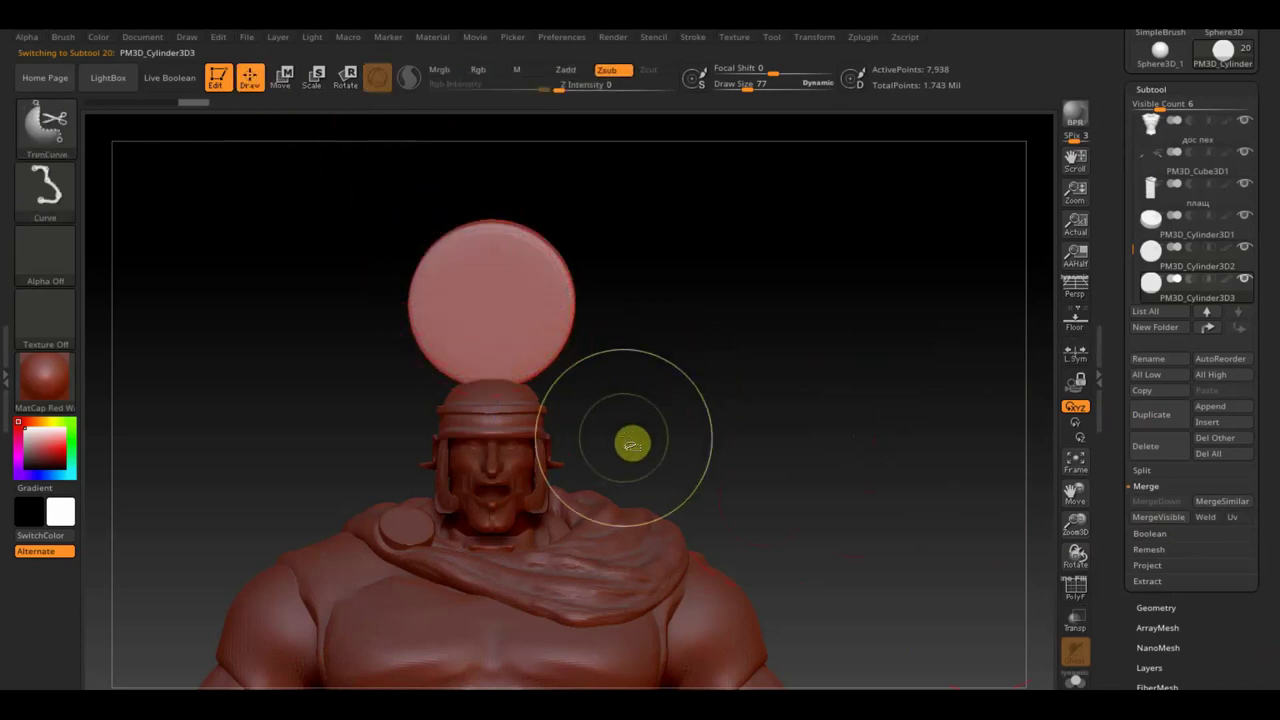
{"action": "left_click_drag", "start_coordinate": [769, 378], "coordinate": [193, 304], "text": "ctrl+shift"}
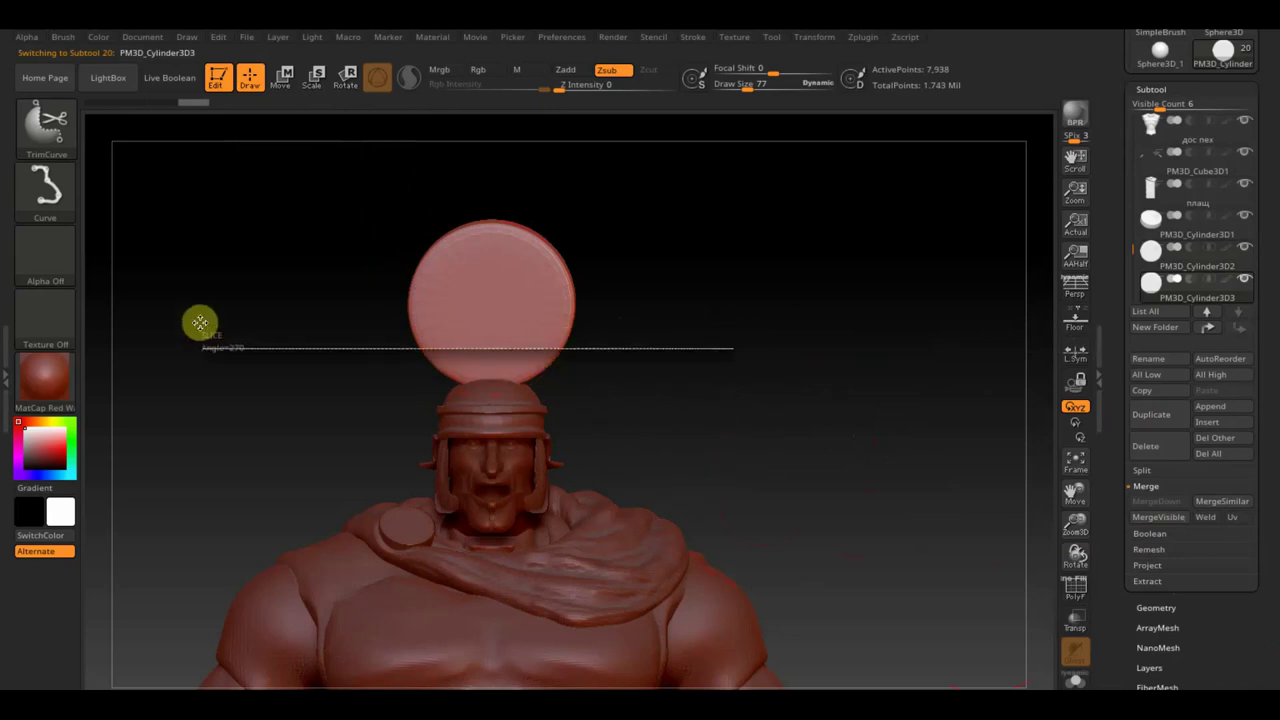
Step: Lower the half-disc onto the helmet and make it much thinner in side view
{"action": "left_click", "coordinate": [281, 80]}
{"action": "left_click_drag", "start_coordinate": [497, 405], "coordinate": [506, 448]}
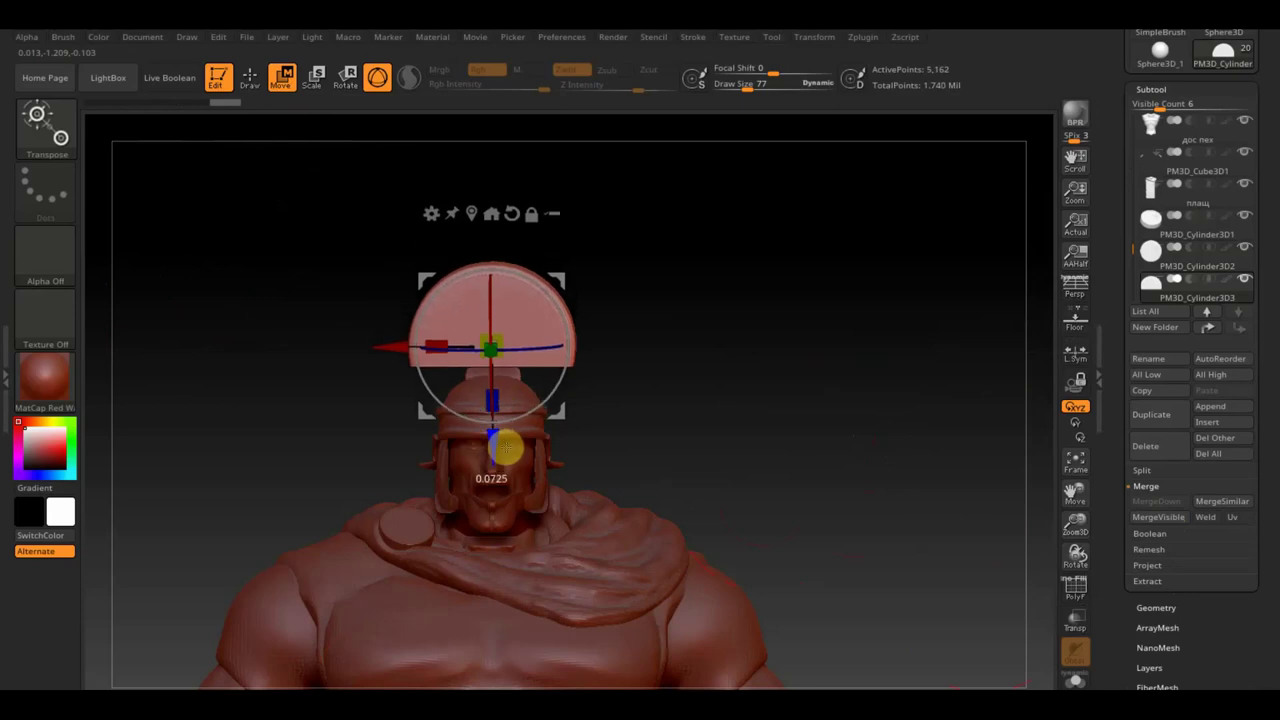
{"action": "left_click_drag", "start_coordinate": [773, 412], "coordinate": [854, 411], "text": "shift"}
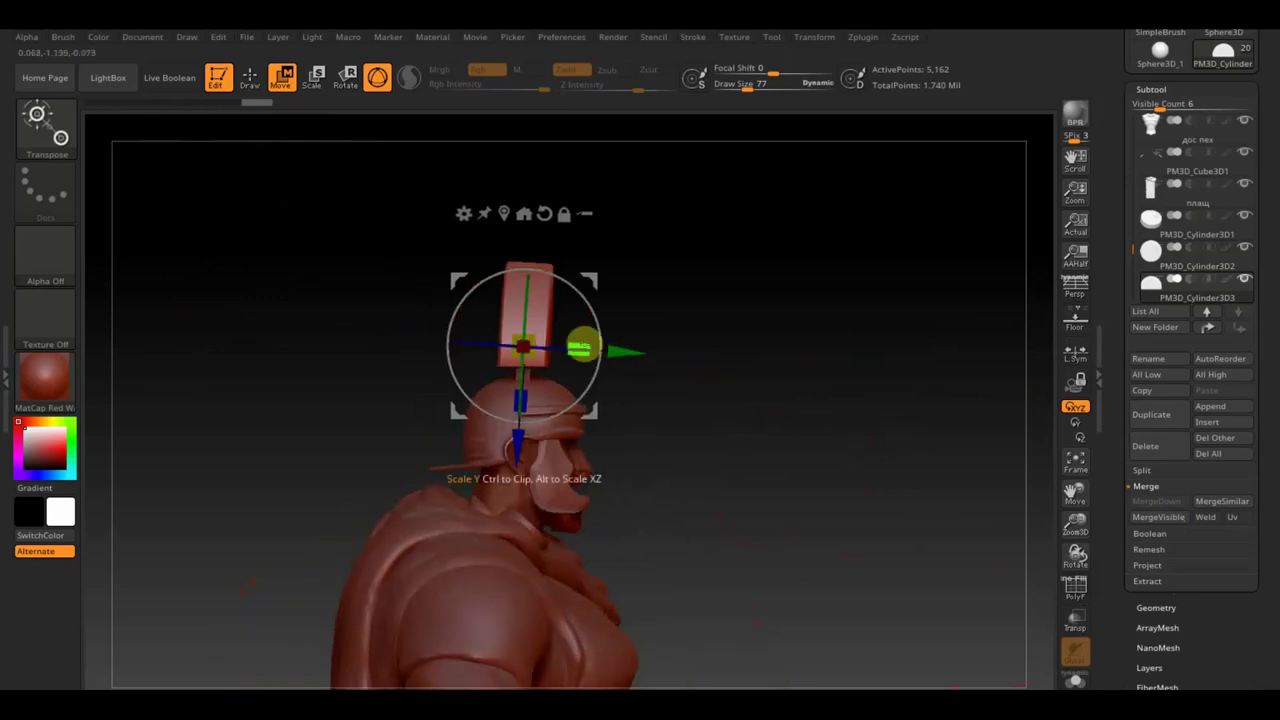
{"action": "left_click_drag", "start_coordinate": [579, 345], "coordinate": [548, 356]}
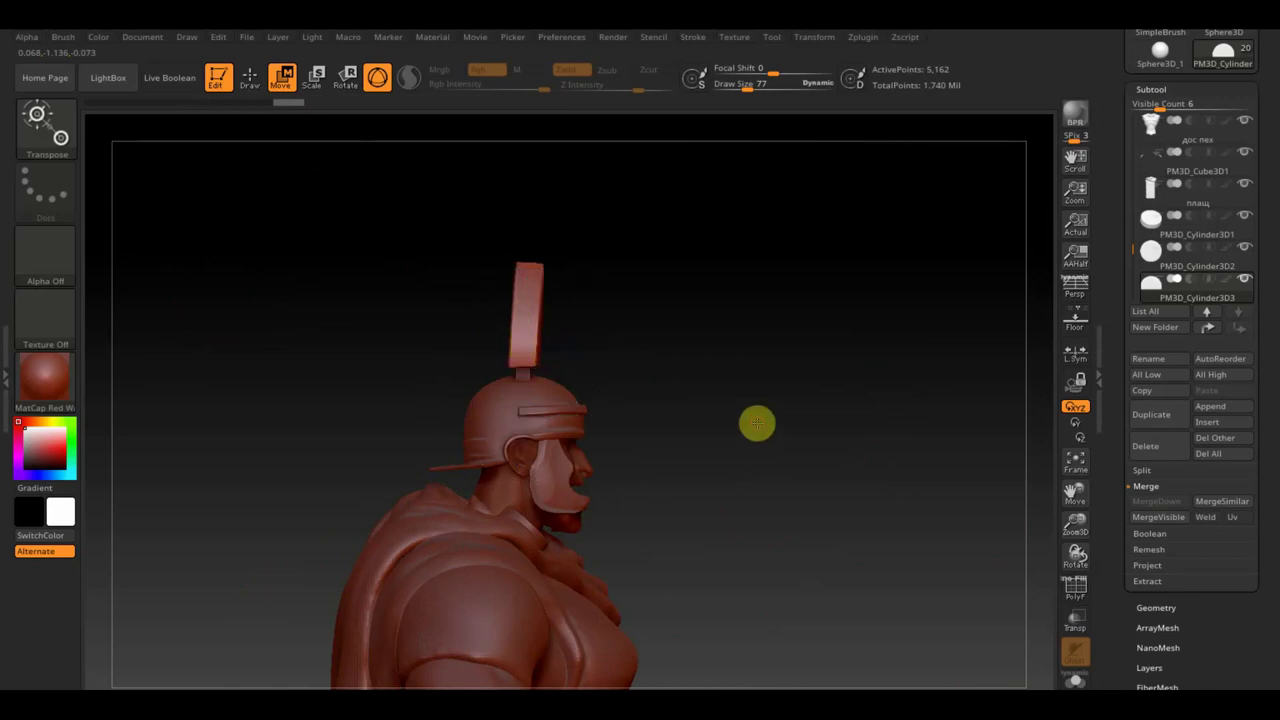
{"action": "left_click_drag", "start_coordinate": [757, 423], "coordinate": [791, 480], "text": "alt"}
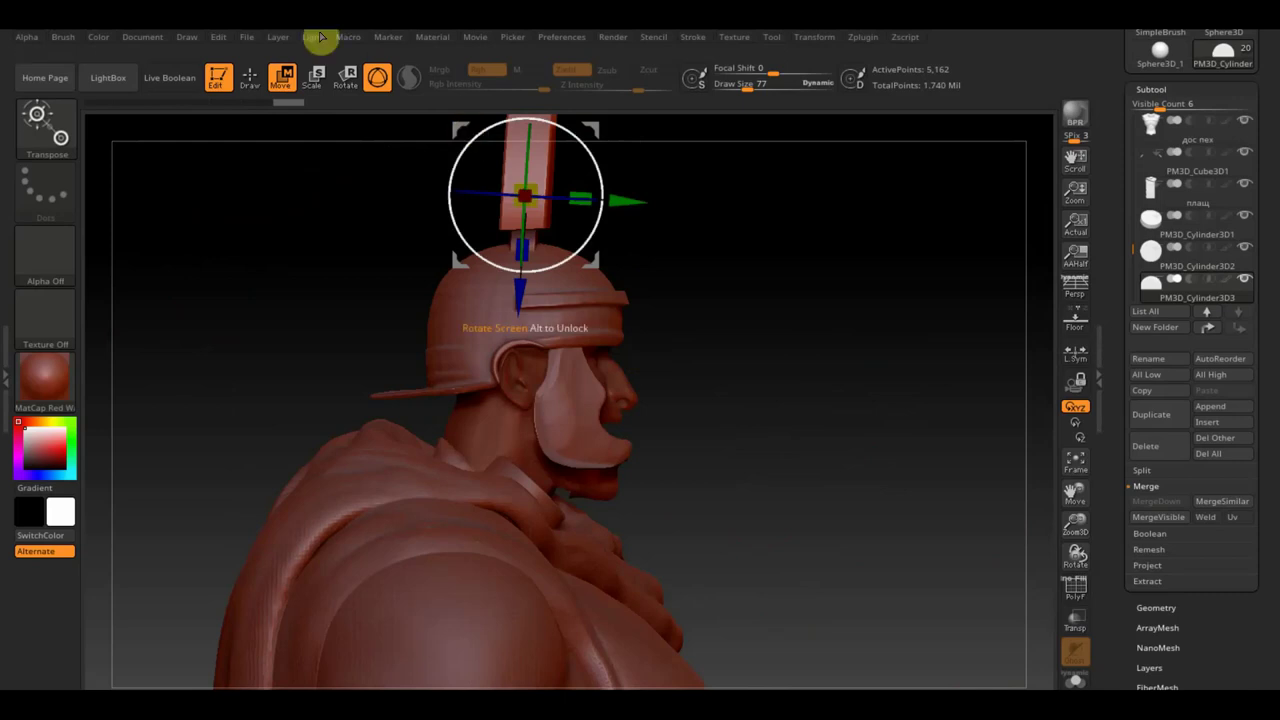
{"action": "left_click", "coordinate": [250, 77]}
Step: Select the lower disc and stretch it much larger beneath the crest
{"action": "left_click", "coordinate": [521, 236], "text": "alt"}
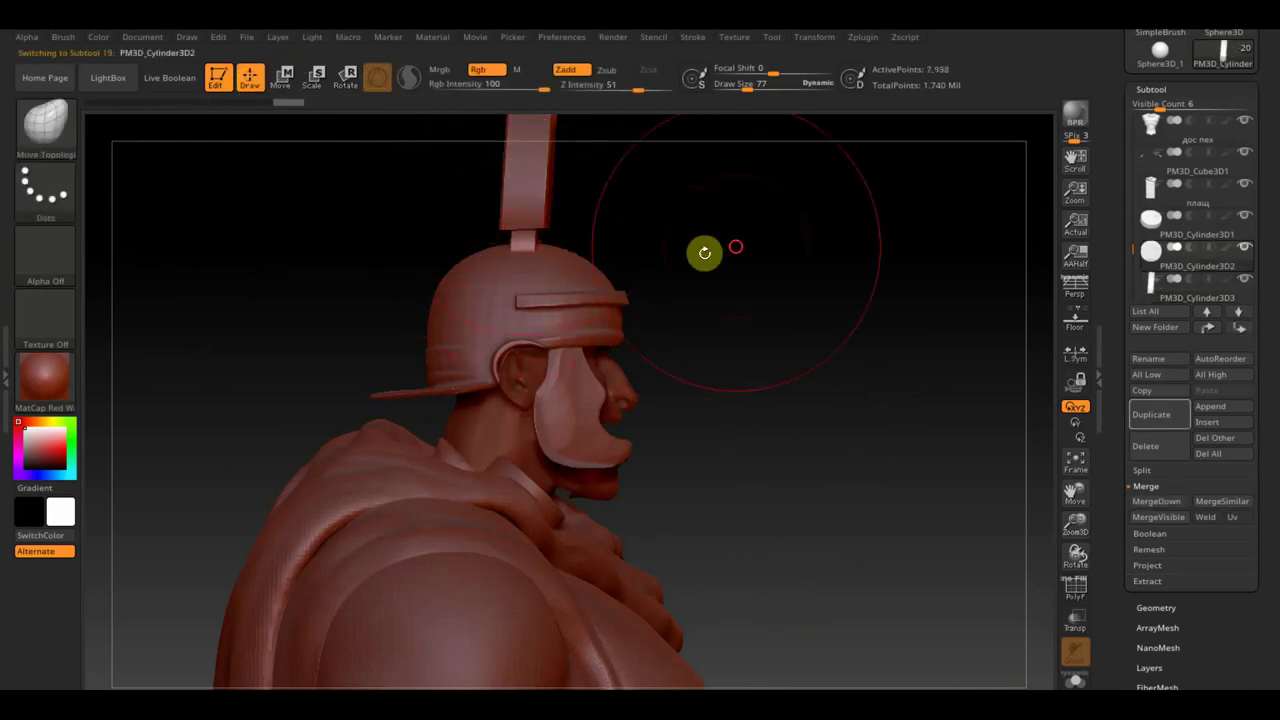
{"action": "left_click_drag", "start_coordinate": [703, 251], "coordinate": [760, 379], "text": "alt"}
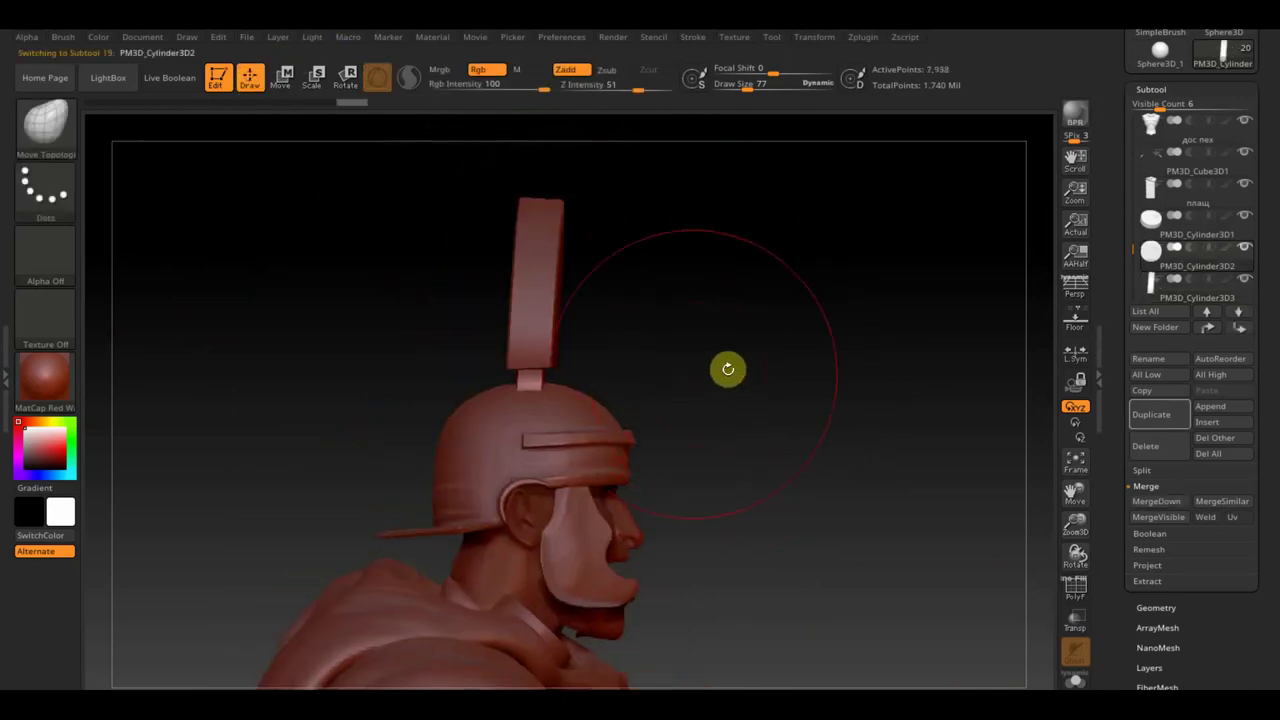
{"action": "left_click", "coordinate": [283, 79]}
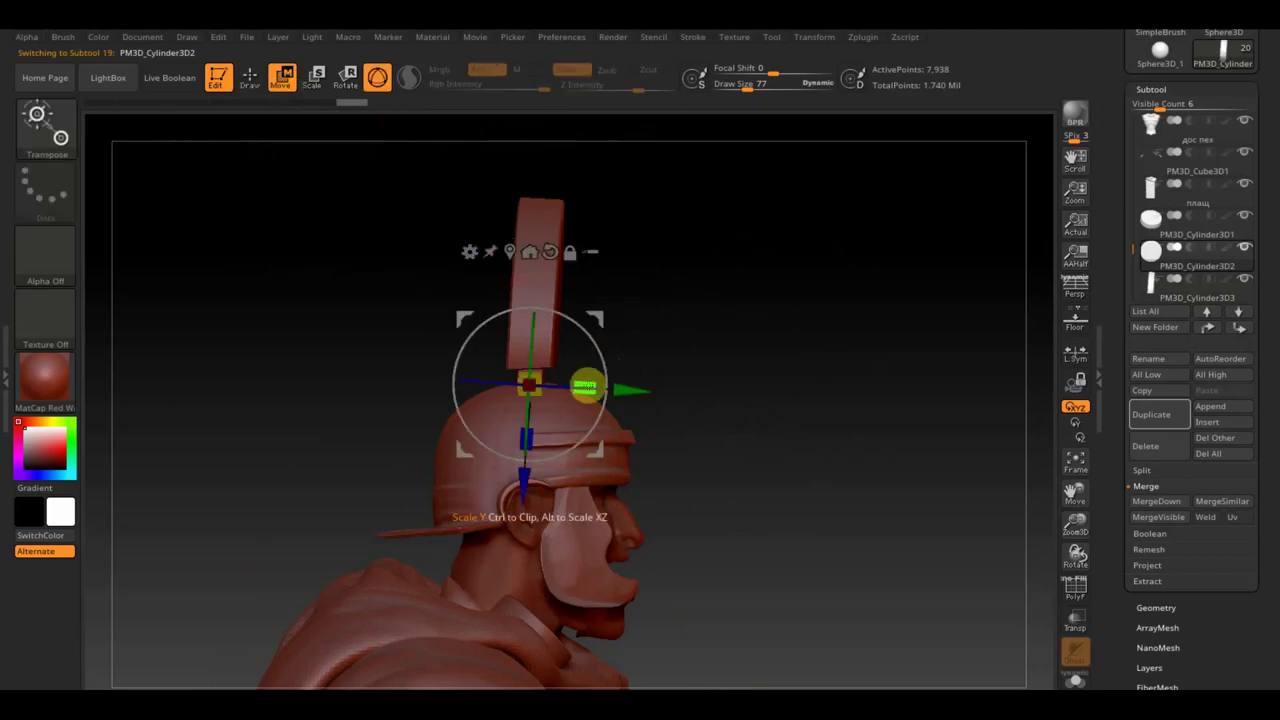
{"action": "mouse_move", "coordinate": [594, 378]}
{"action": "left_mouse_down"}
{"action": "mouse_move", "coordinate": [665, 407]}
{"action": "mouse_move", "coordinate": [834, 429]}
{"action": "mouse_move", "coordinate": [771, 421]}
{"action": "left_mouse_up"}
{"action": "left_click", "coordinate": [252, 77]}
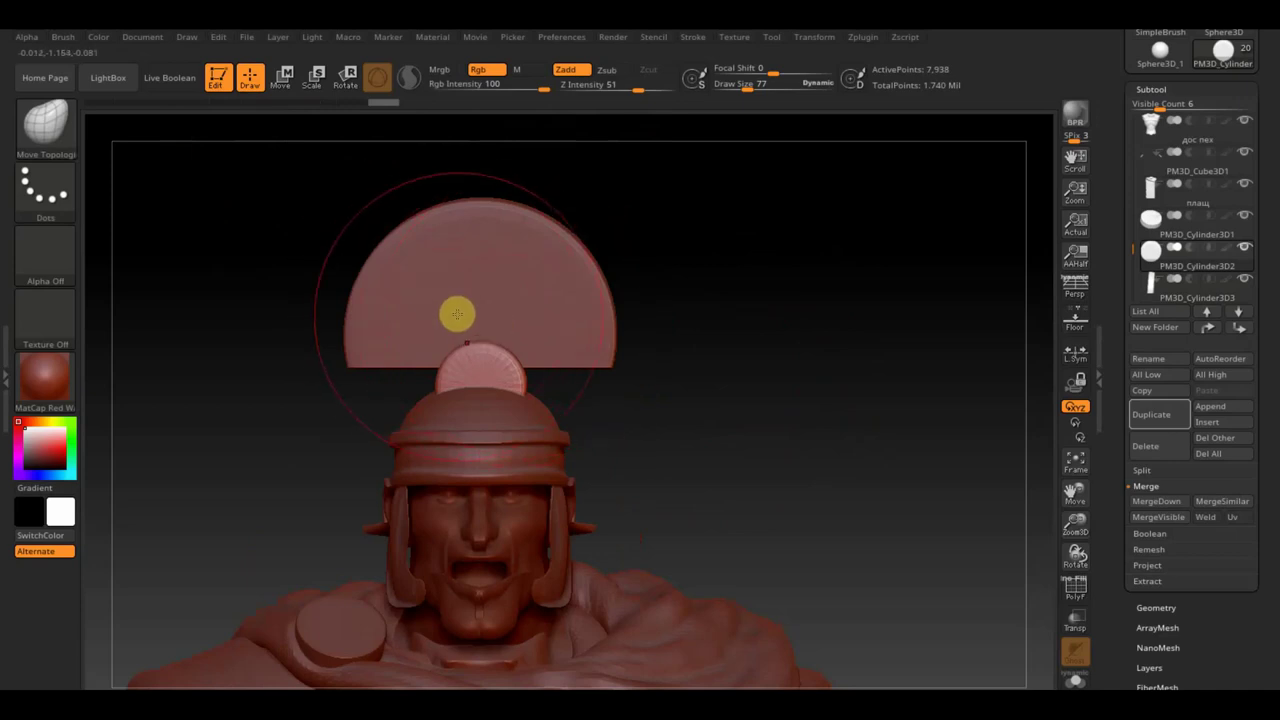
{"action": "mouse_move", "coordinate": [797, 428]}
{"action": "left_mouse_down", "text": "alt"}
{"action": "mouse_move", "coordinate": [754, 277]}
{"action": "mouse_move", "coordinate": [763, 262]}
{"action": "left_mouse_up", "text": "alt"}
{"action": "mouse_move", "coordinate": [747, 462]}
{"action": "left_mouse_down", "text": "alt"}
{"action": "mouse_move", "coordinate": [763, 239]}
{"action": "mouse_move", "coordinate": [775, 306]}
{"action": "left_mouse_up", "text": "alt"}
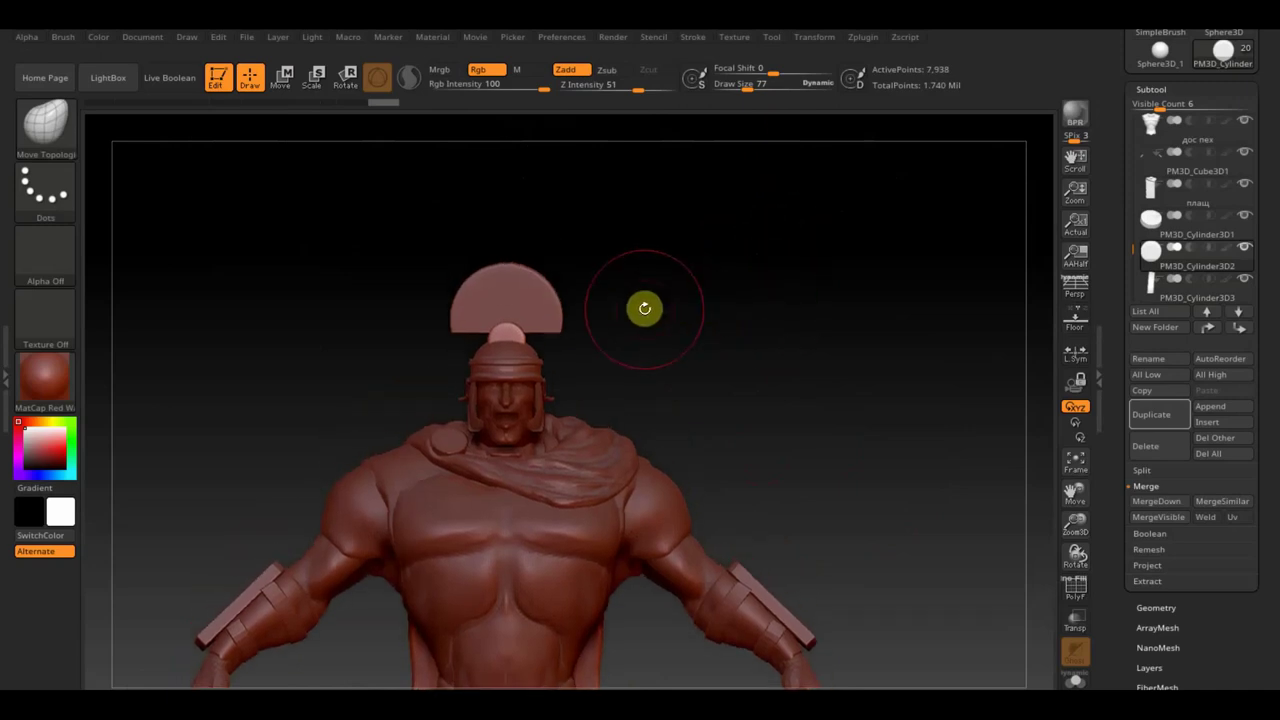
Step: Widen the half-disc crest slightly sideways with the Transpose gizmo
{"action": "left_click", "coordinate": [539, 295], "text": "alt"}
{"action": "left_click", "coordinate": [283, 77]}
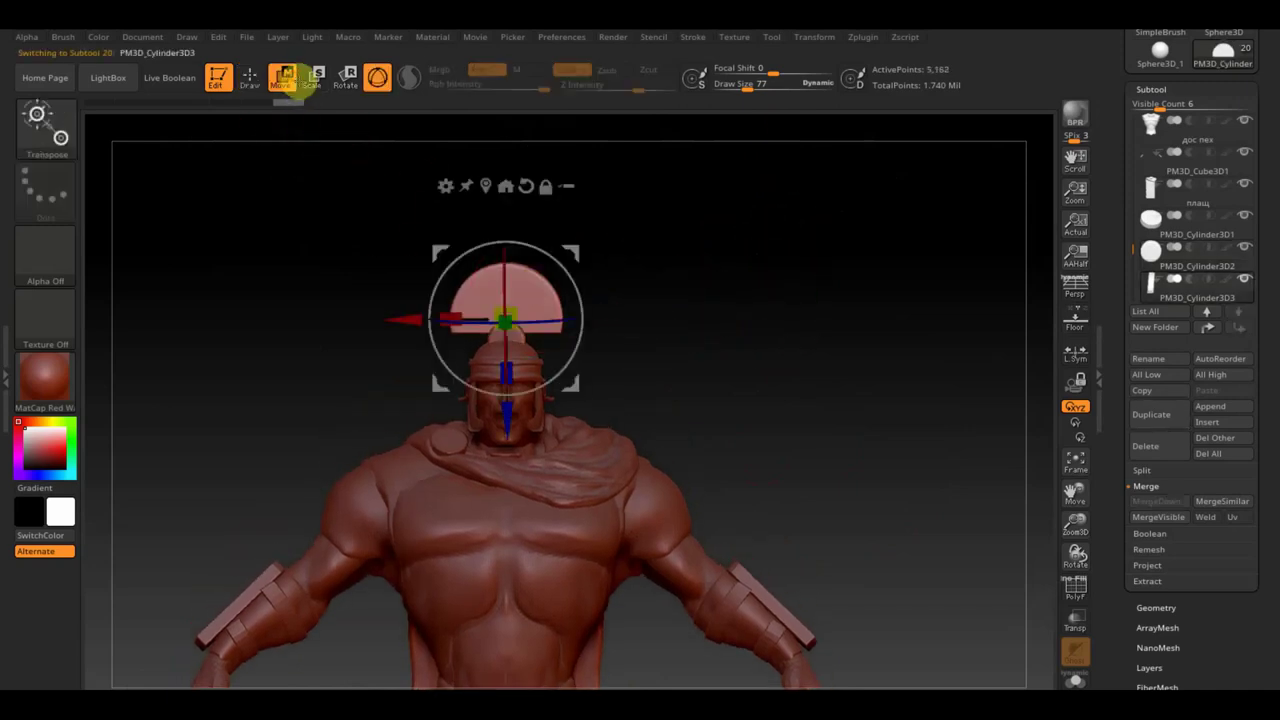
{"action": "mouse_move", "coordinate": [464, 313]}
{"action": "left_mouse_down"}
{"action": "mouse_move", "coordinate": [445, 310]}
{"action": "mouse_move", "coordinate": [510, 370]}
{"action": "left_mouse_up"}
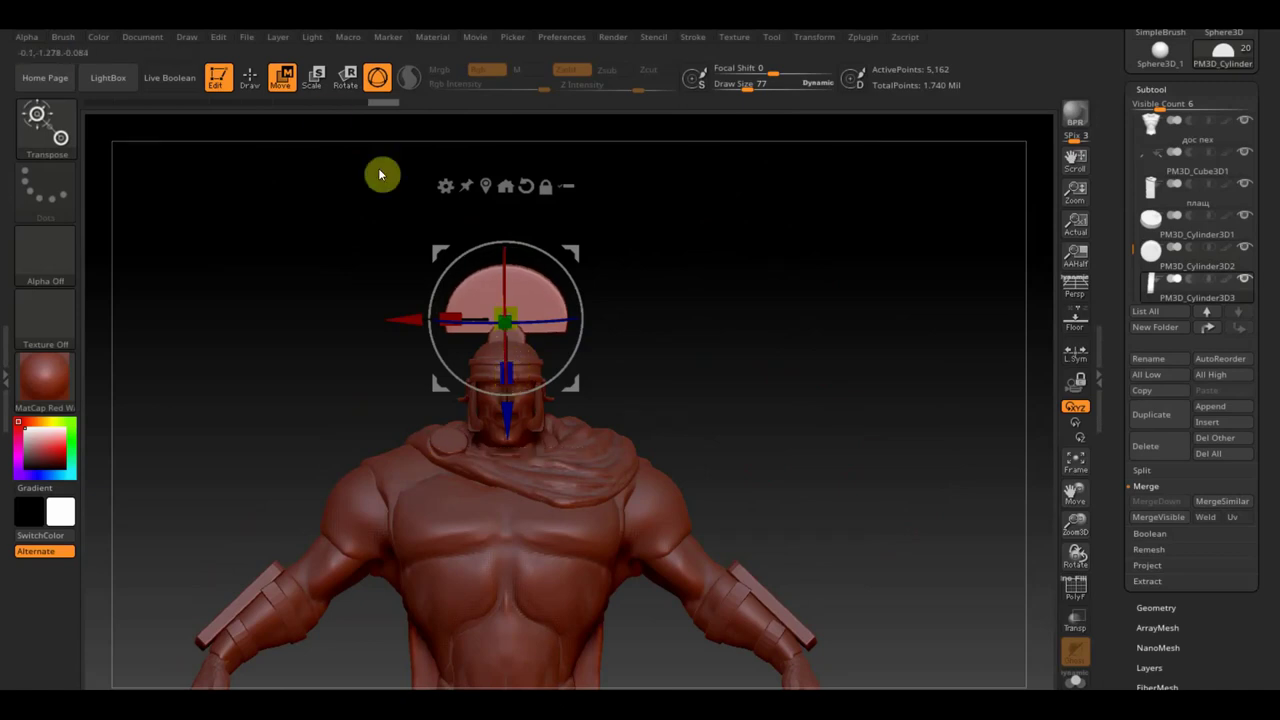
{"action": "left_click", "coordinate": [250, 78]}
{"action": "mouse_move", "coordinate": [688, 336]}
{"action": "left_mouse_down"}
{"action": "mouse_move", "coordinate": [774, 343]}
{"action": "mouse_move", "coordinate": [748, 374]}
{"action": "mouse_move", "coordinate": [803, 474]}
{"action": "left_mouse_up"}
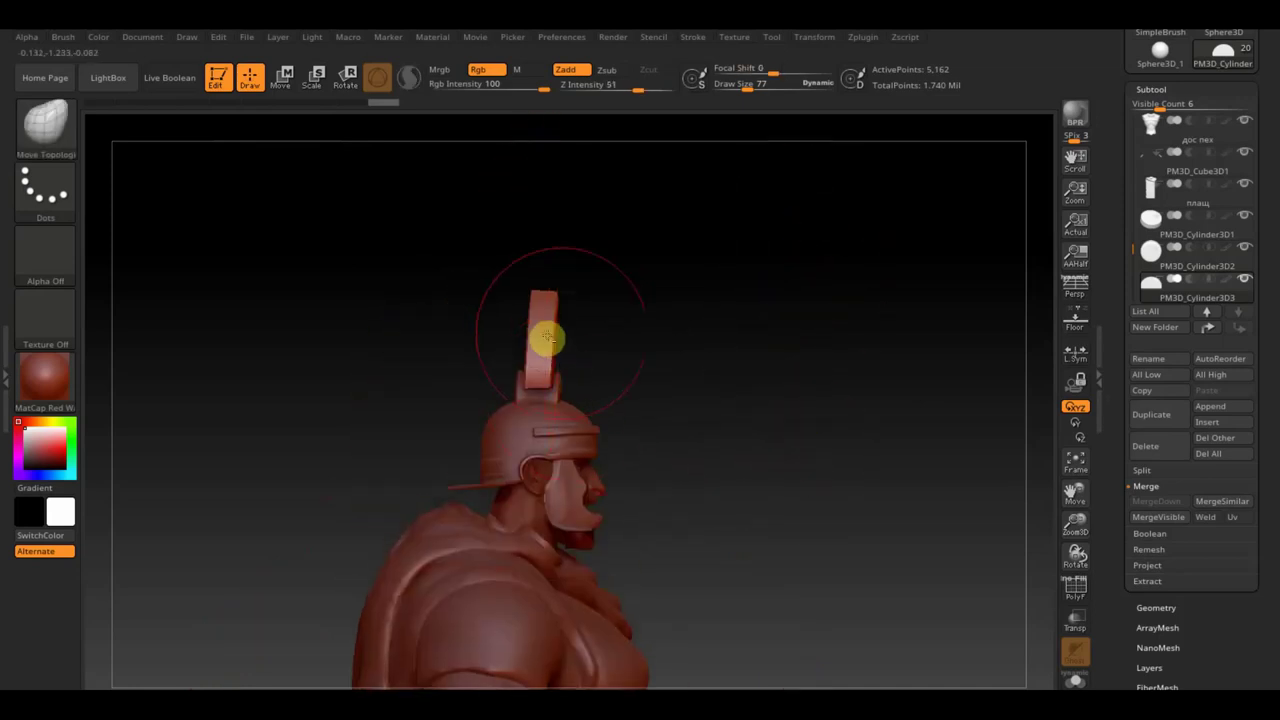
{"action": "left_click_drag", "start_coordinate": [547, 337], "coordinate": [680, 337]}
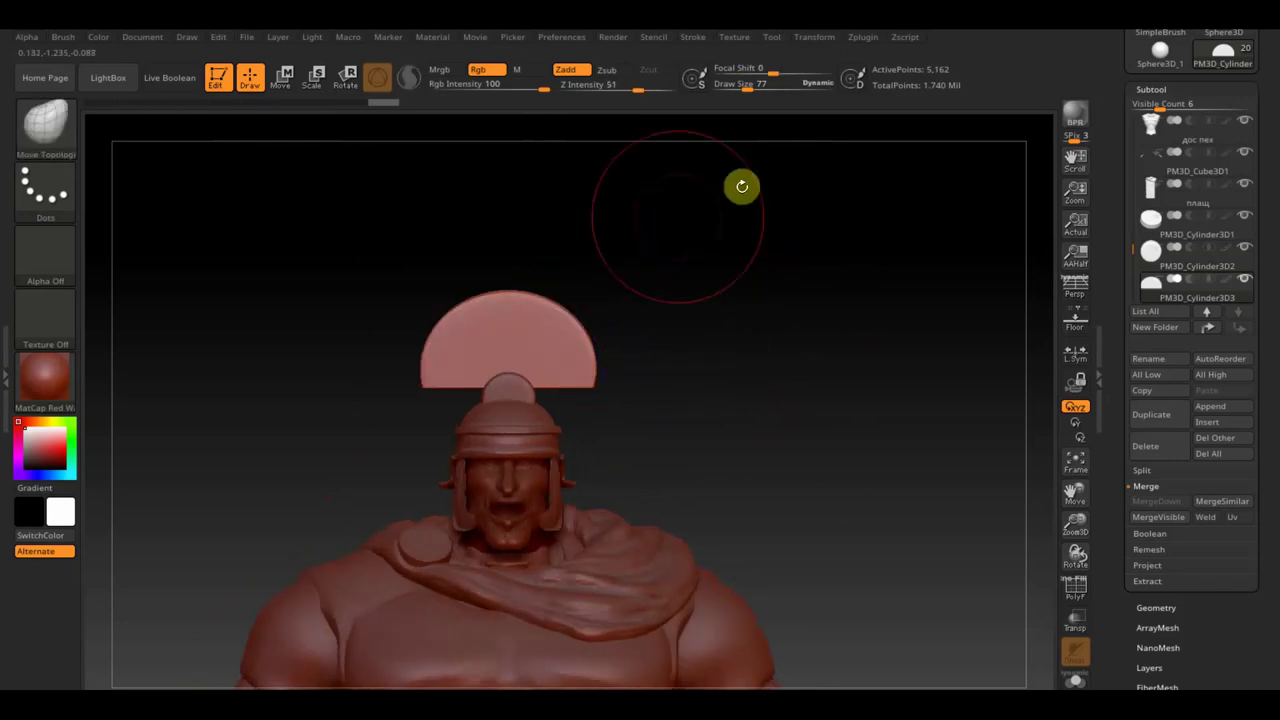
Step: DynaMesh the crest at resolution 832, then shrink the brush size
{"action": "left_click", "coordinate": [1157, 607]}
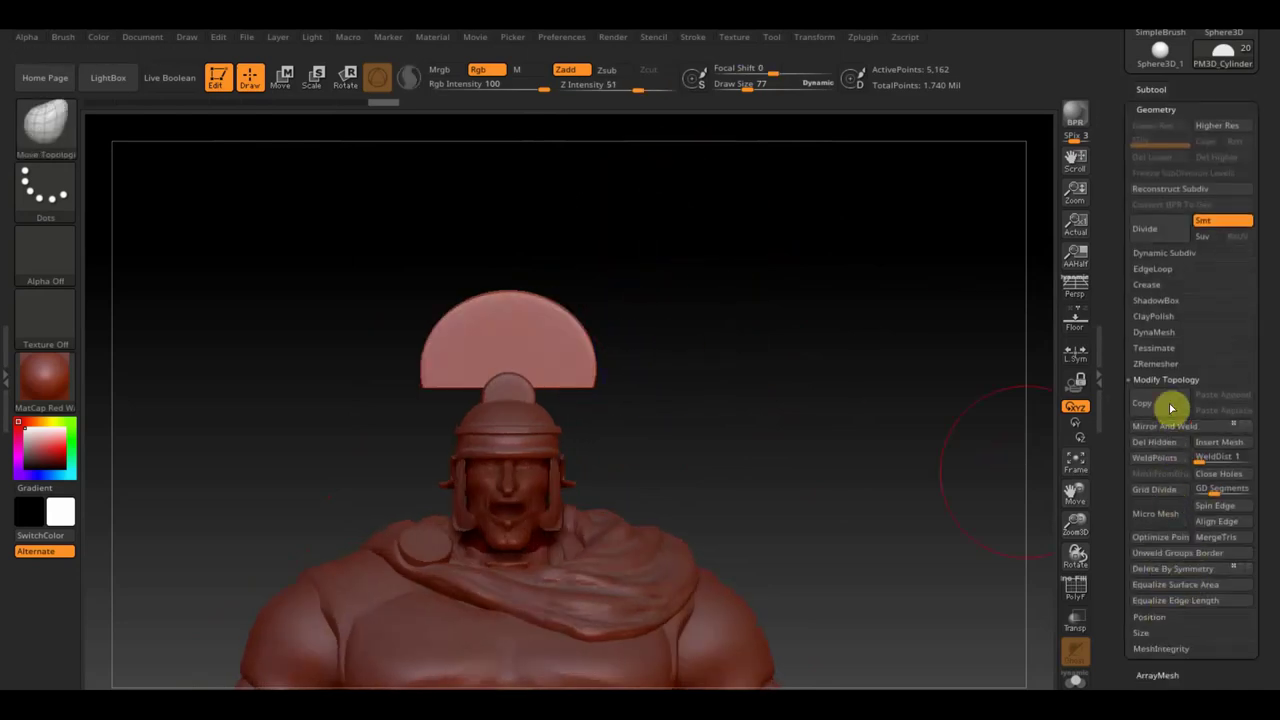
{"action": "left_click", "coordinate": [1156, 332]}
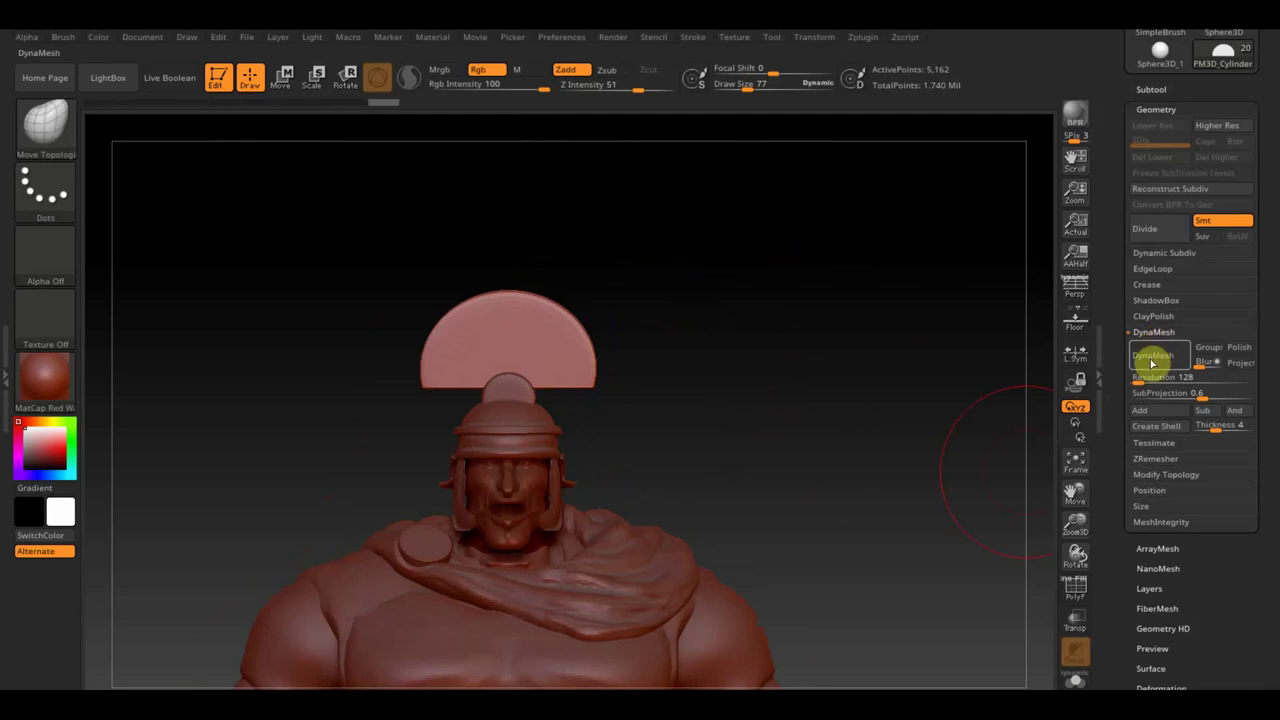
{"action": "left_click_drag", "start_coordinate": [1143, 376], "coordinate": [1160, 376]}
{"action": "left_click", "coordinate": [1145, 360]}
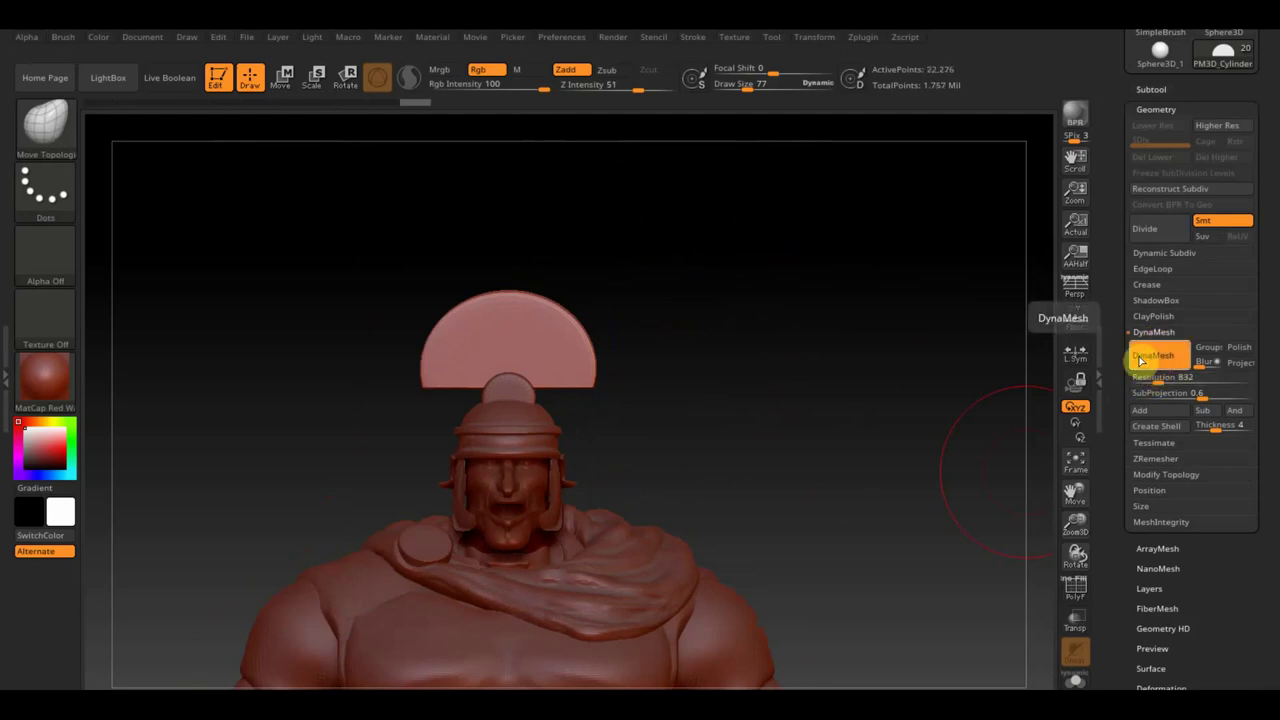
{"action": "left_click_drag", "start_coordinate": [748, 88], "coordinate": [738, 90]}
Step: Mask three groove lines across the crest's top edge with MaskPen
{"action": "key", "text": "ctrl"}
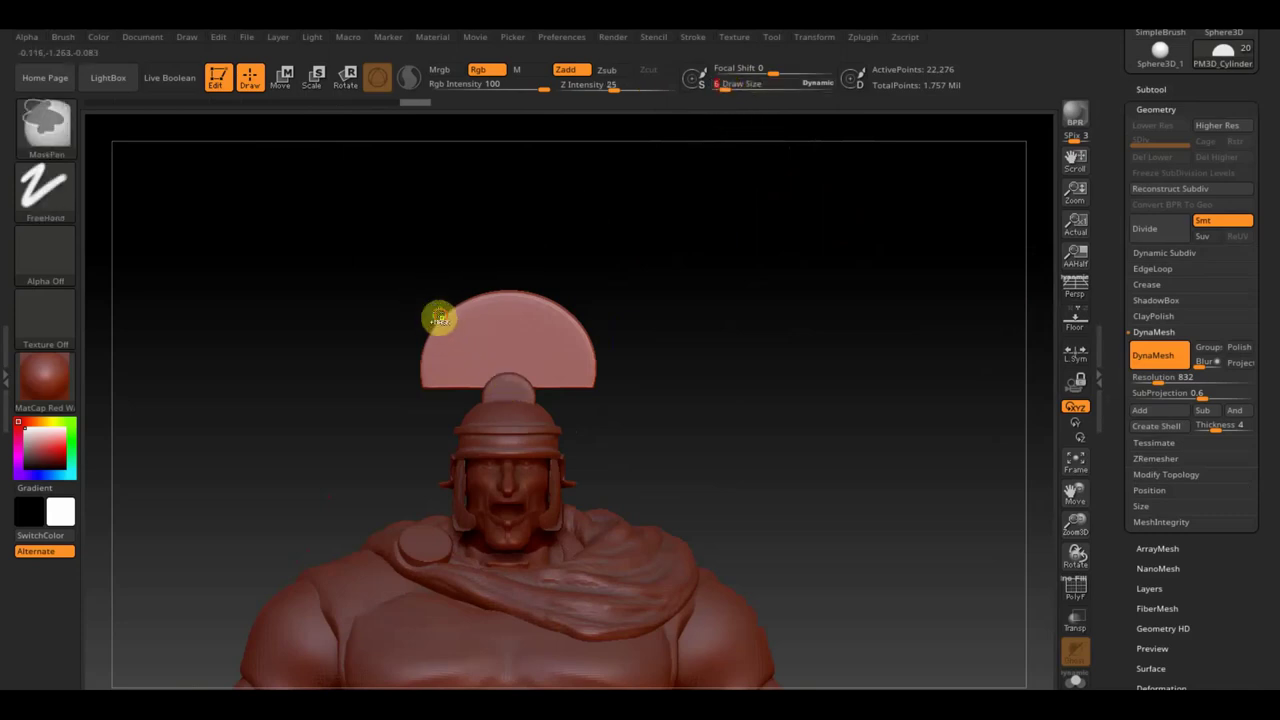
{"action": "left_click_drag", "start_coordinate": [457, 331], "coordinate": [462, 336], "text": "ctrl"}
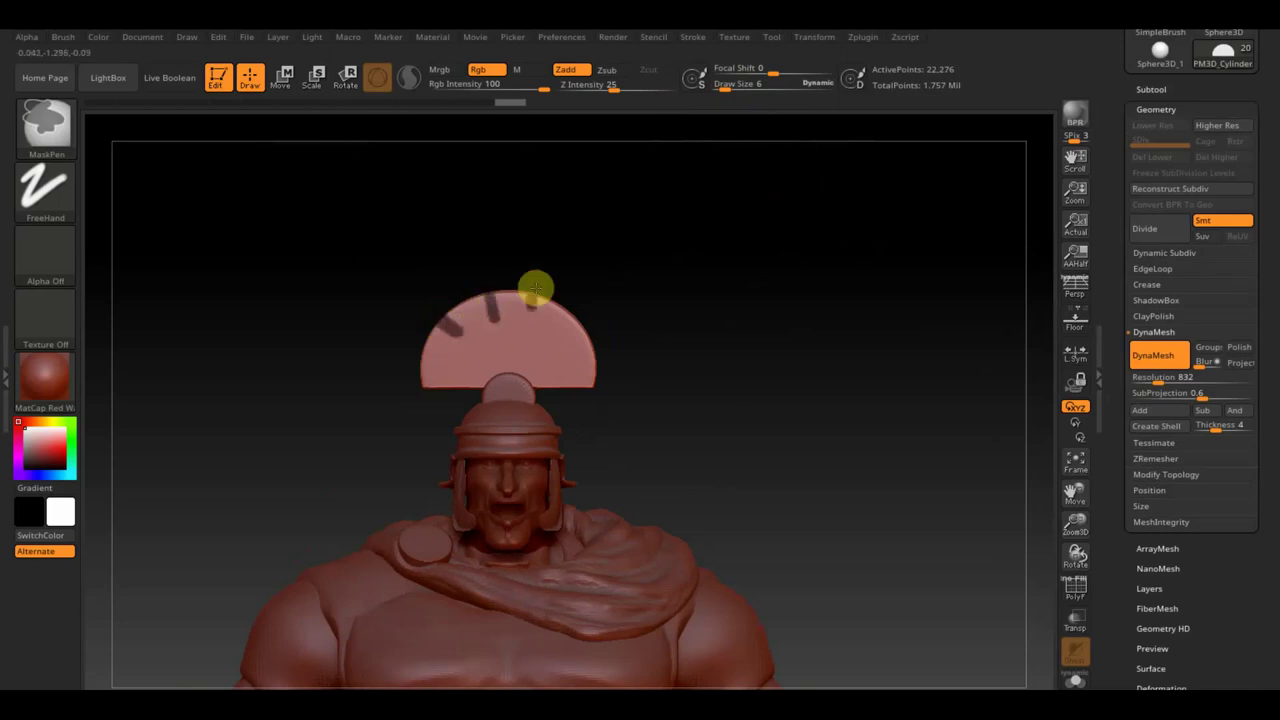
{"action": "mouse_move", "coordinate": [632, 291]}
{"action": "left_mouse_down"}
{"action": "mouse_move", "coordinate": [640, 380]}
{"action": "mouse_move", "coordinate": [588, 483]}
{"action": "left_mouse_up"}
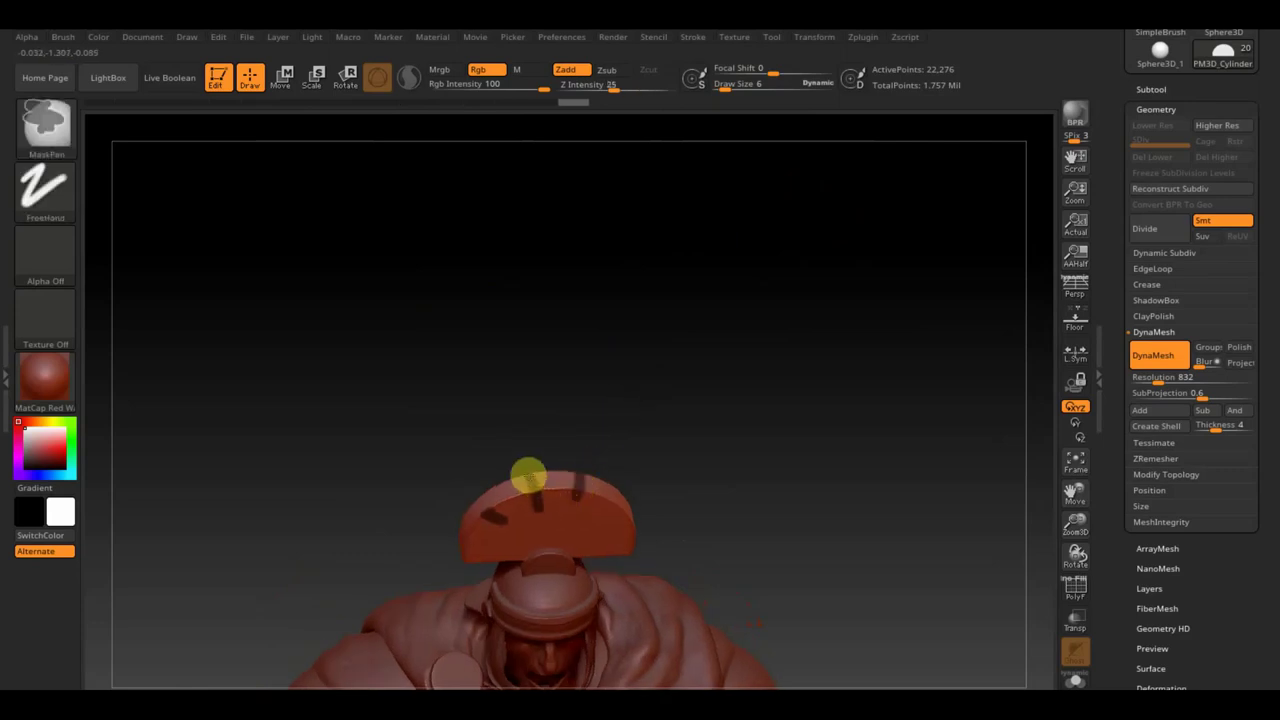
{"action": "mouse_move", "coordinate": [531, 484]}
{"action": "left_mouse_down"}
{"action": "mouse_move", "coordinate": [537, 505]}
{"action": "mouse_move", "coordinate": [500, 443]}
{"action": "mouse_move", "coordinate": [614, 471]}
{"action": "mouse_move", "coordinate": [634, 546]}
{"action": "mouse_move", "coordinate": [593, 457]}
{"action": "mouse_move", "coordinate": [654, 477]}
{"action": "left_mouse_up"}
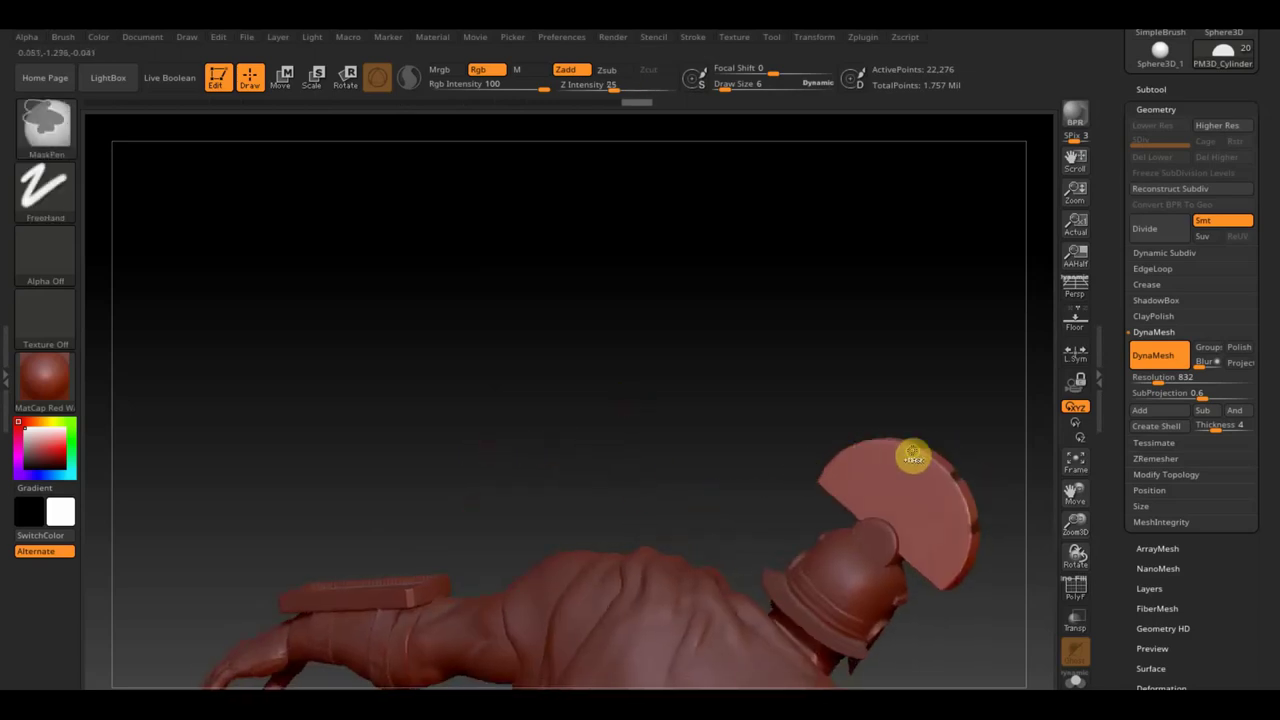
{"action": "mouse_move", "coordinate": [910, 448]}
{"action": "left_mouse_down", "text": "ctrl"}
{"action": "mouse_move", "coordinate": [904, 468]}
{"action": "mouse_move", "coordinate": [972, 535]}
{"action": "left_mouse_up", "text": "ctrl"}
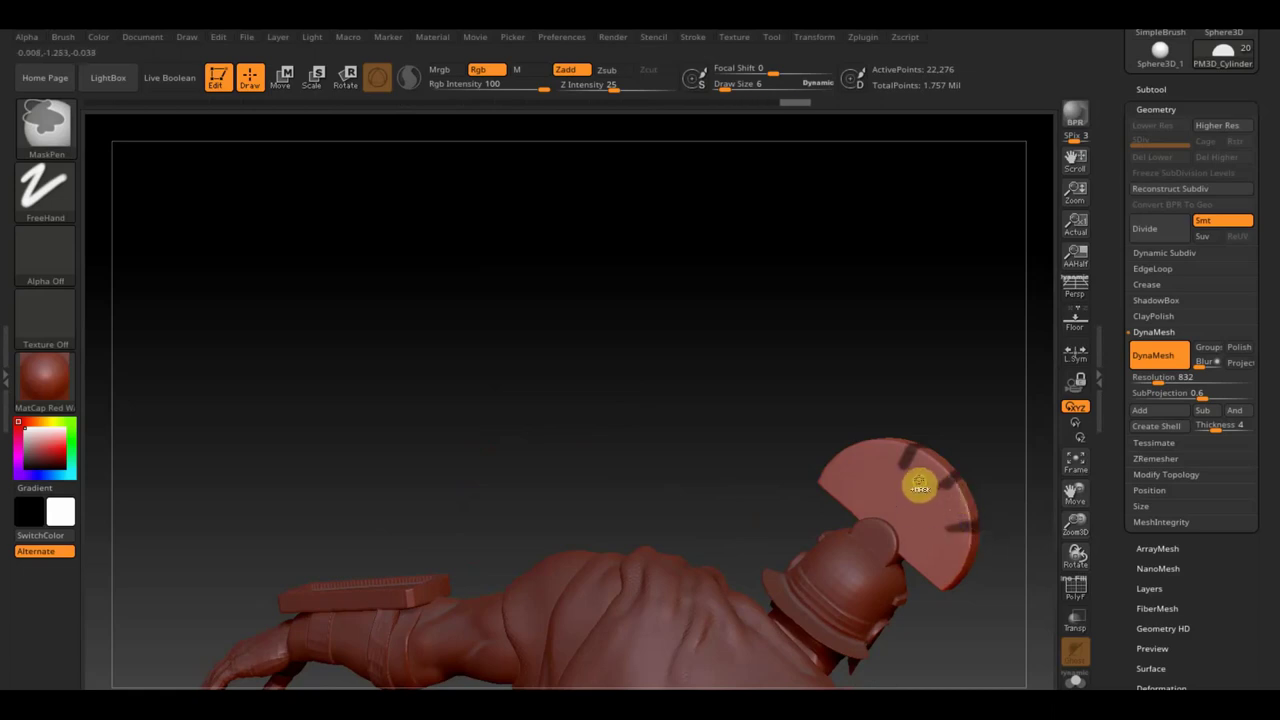
{"action": "left_click_drag", "start_coordinate": [837, 437], "coordinate": [650, 379], "text": "shift"}
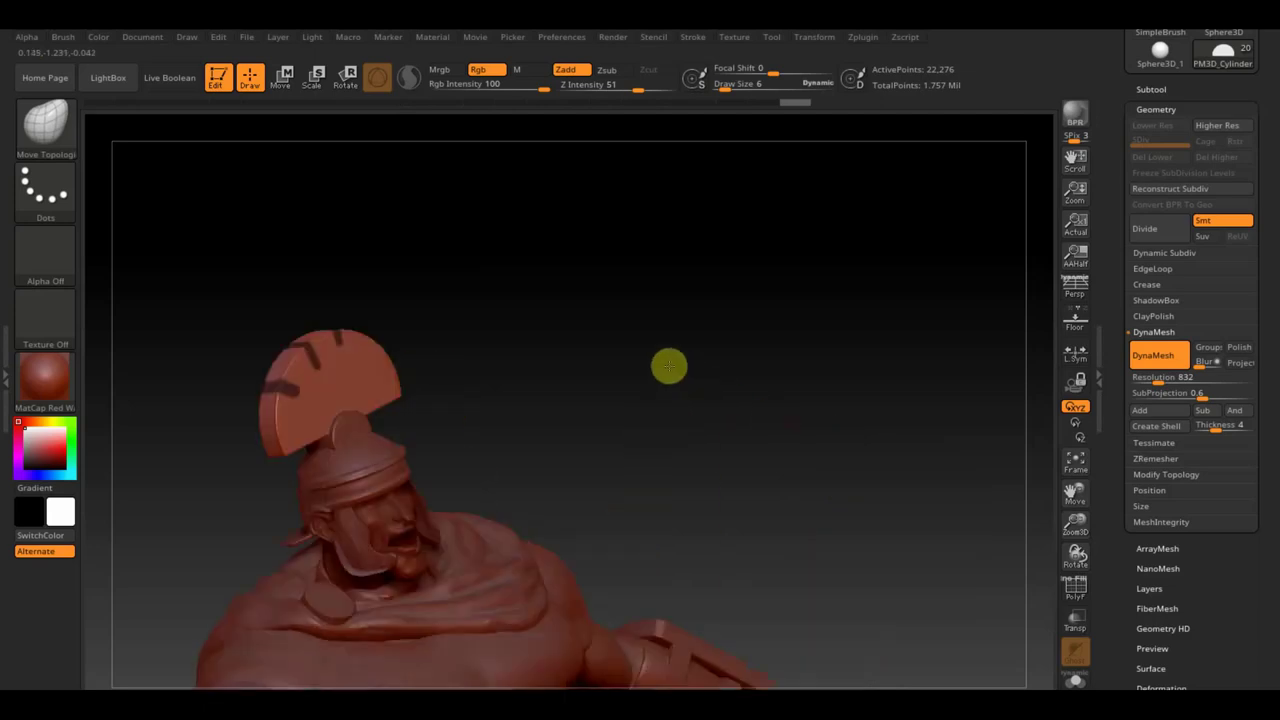
Step: Invert the mask and push the free groove areas in with the Move gizmo
{"action": "key", "text": "ctrl"}
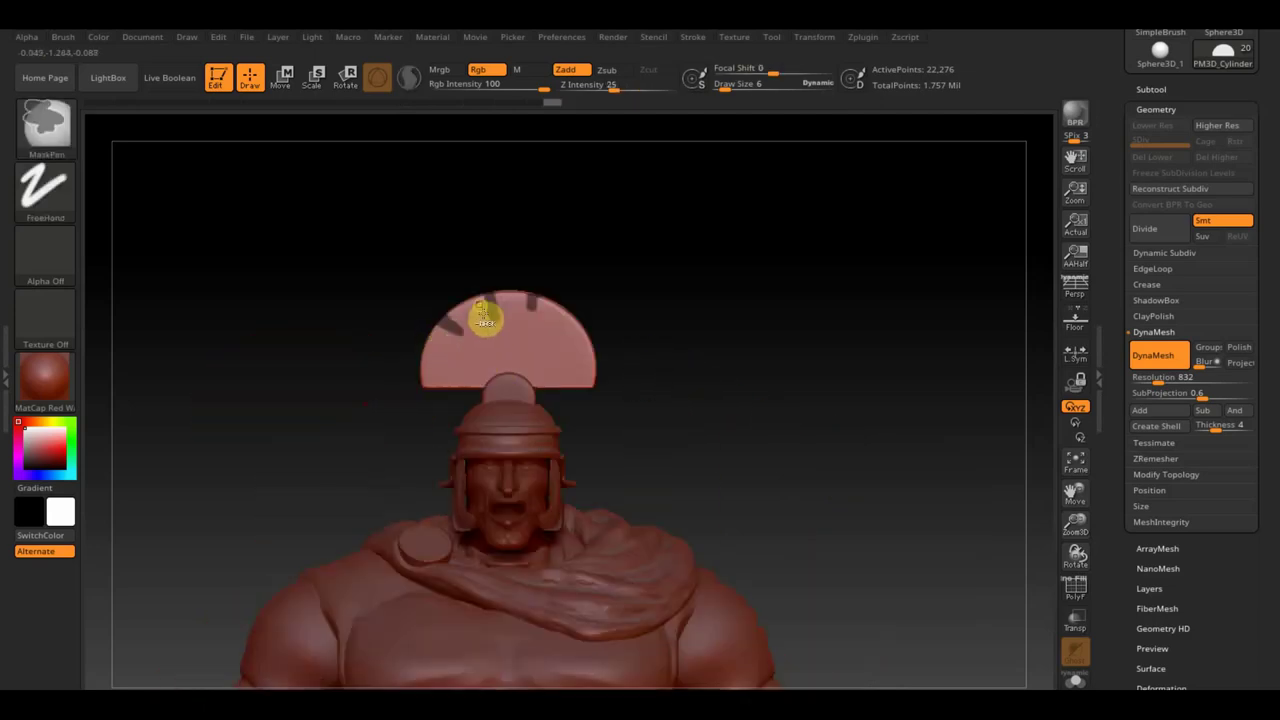
{"action": "key", "text": "ctrl"}
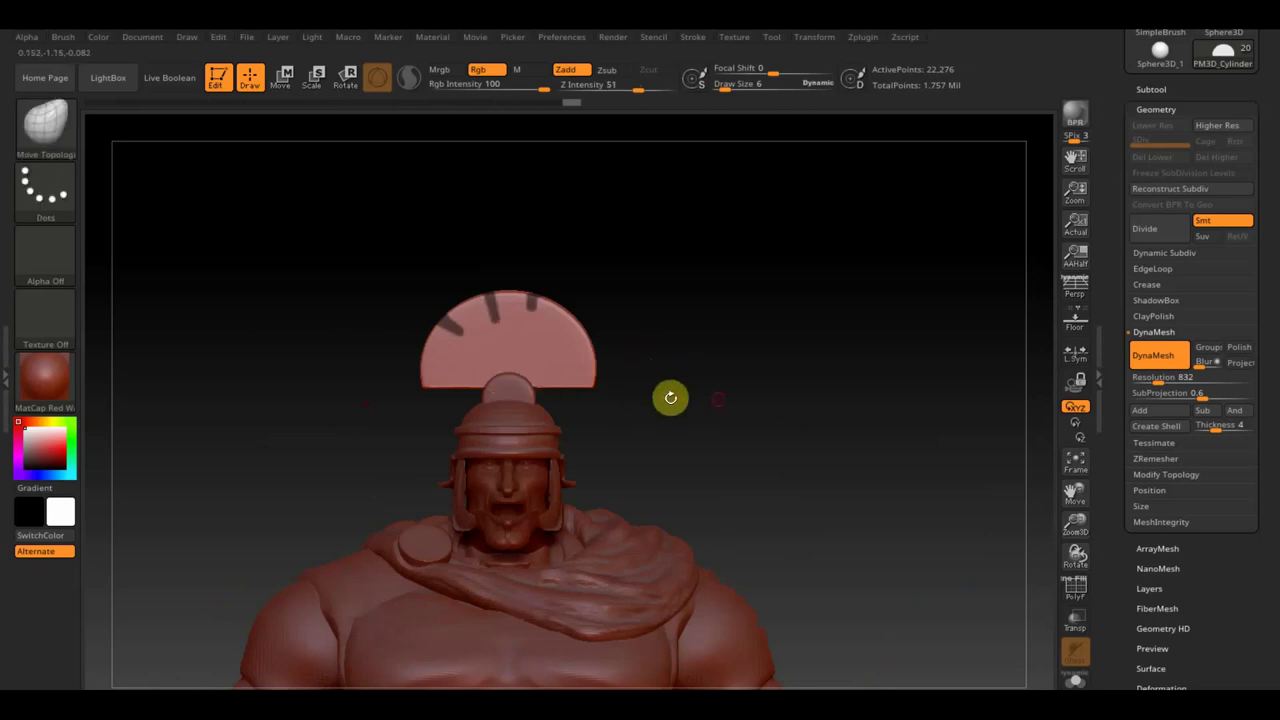
{"action": "key", "text": "ctrl"}
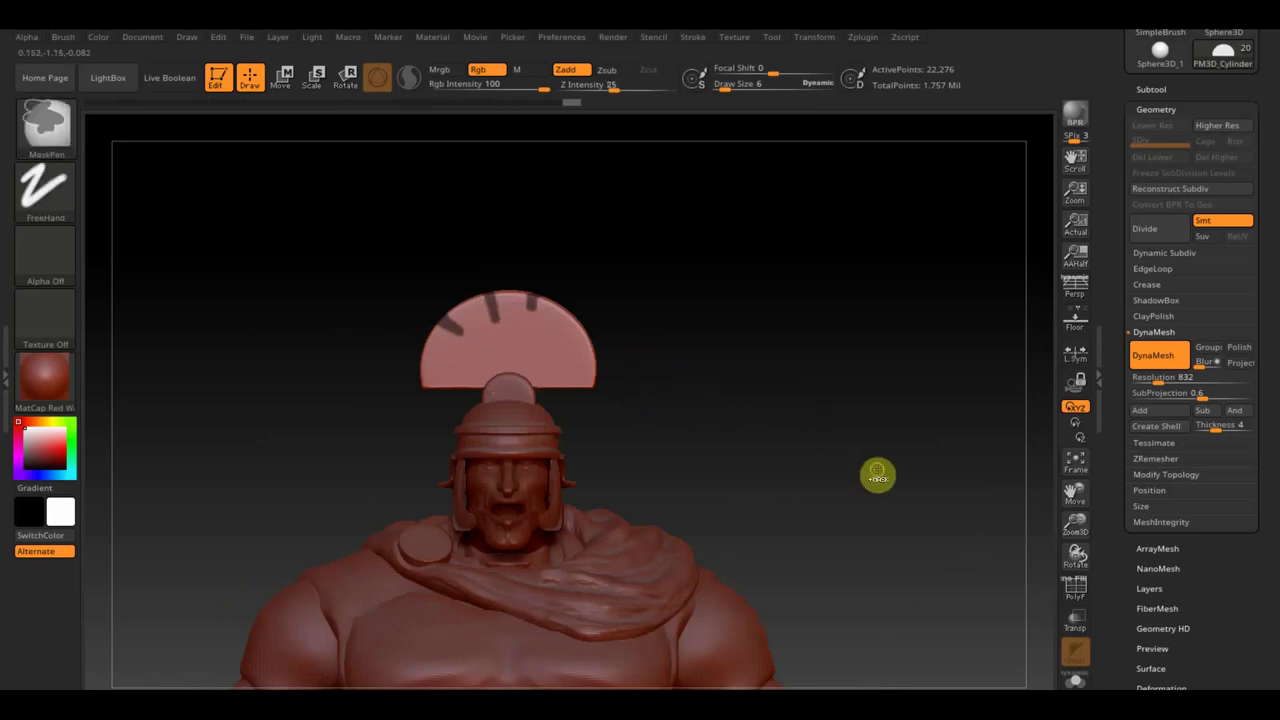
{"action": "left_click", "coordinate": [877, 476], "text": "ctrl"}
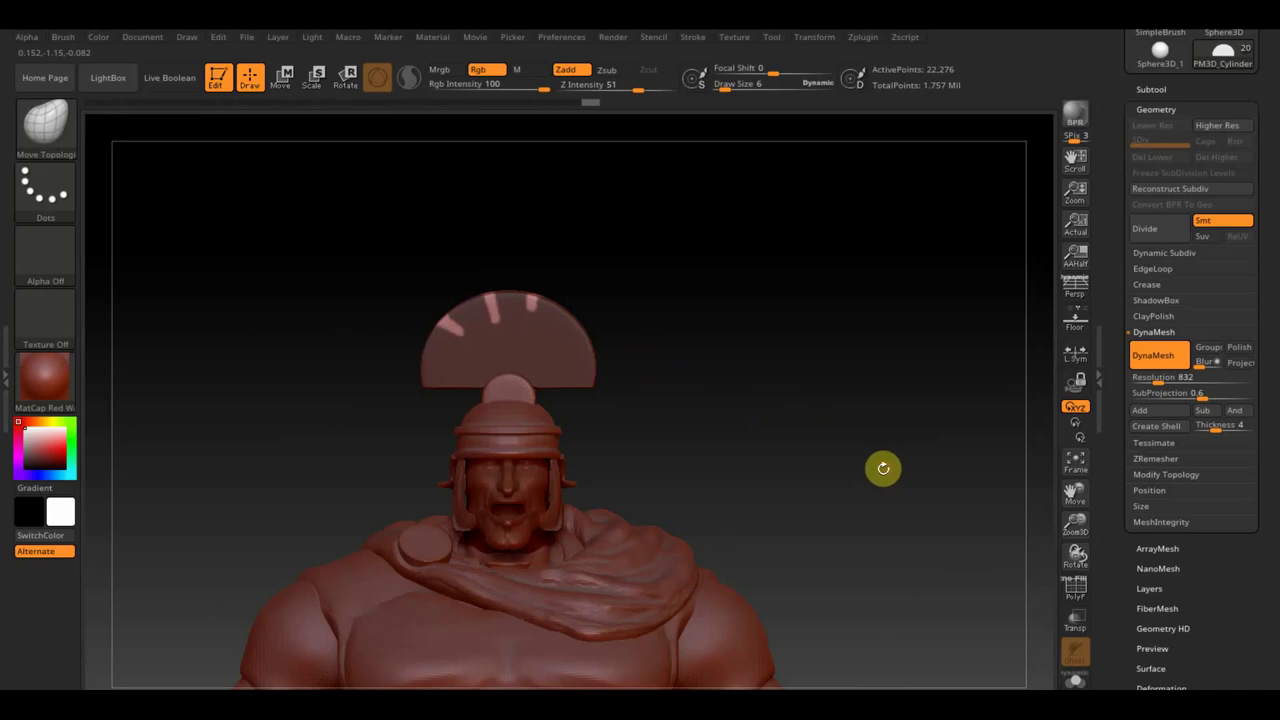
{"action": "left_click", "coordinate": [281, 77]}
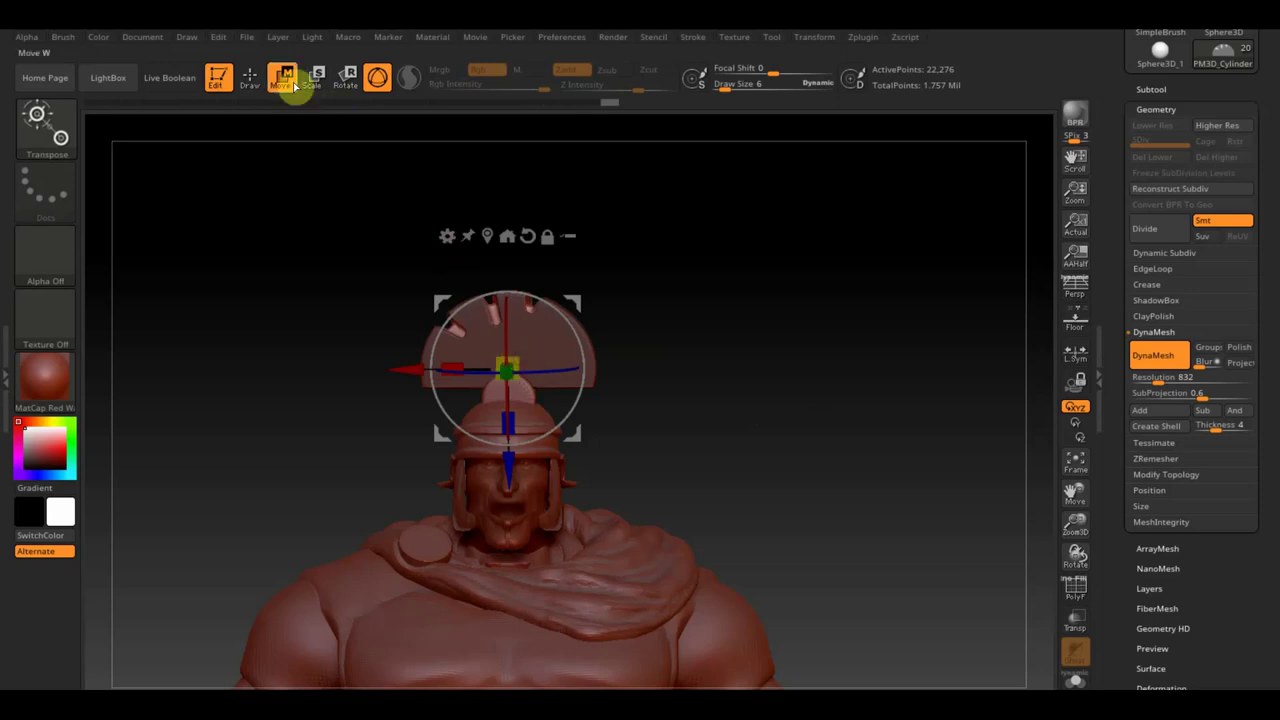
{"action": "left_click_drag", "start_coordinate": [656, 232], "coordinate": [778, 292]}
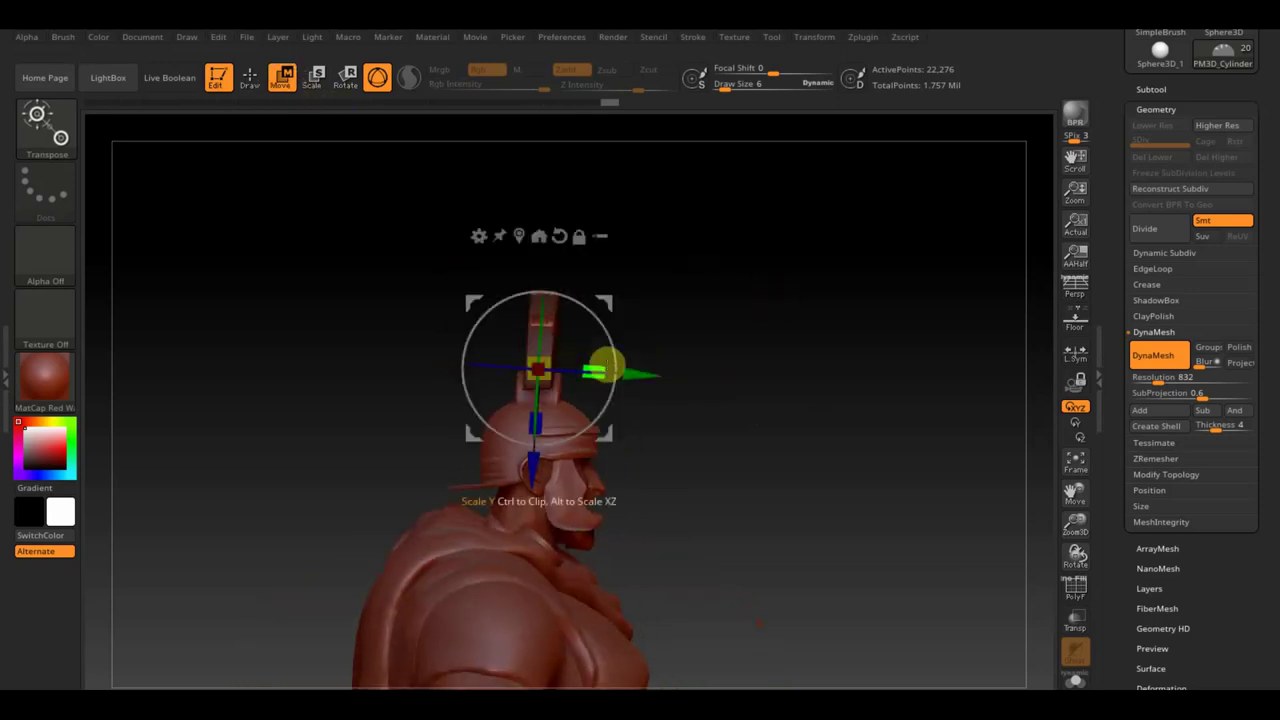
{"action": "left_click", "coordinate": [250, 77]}
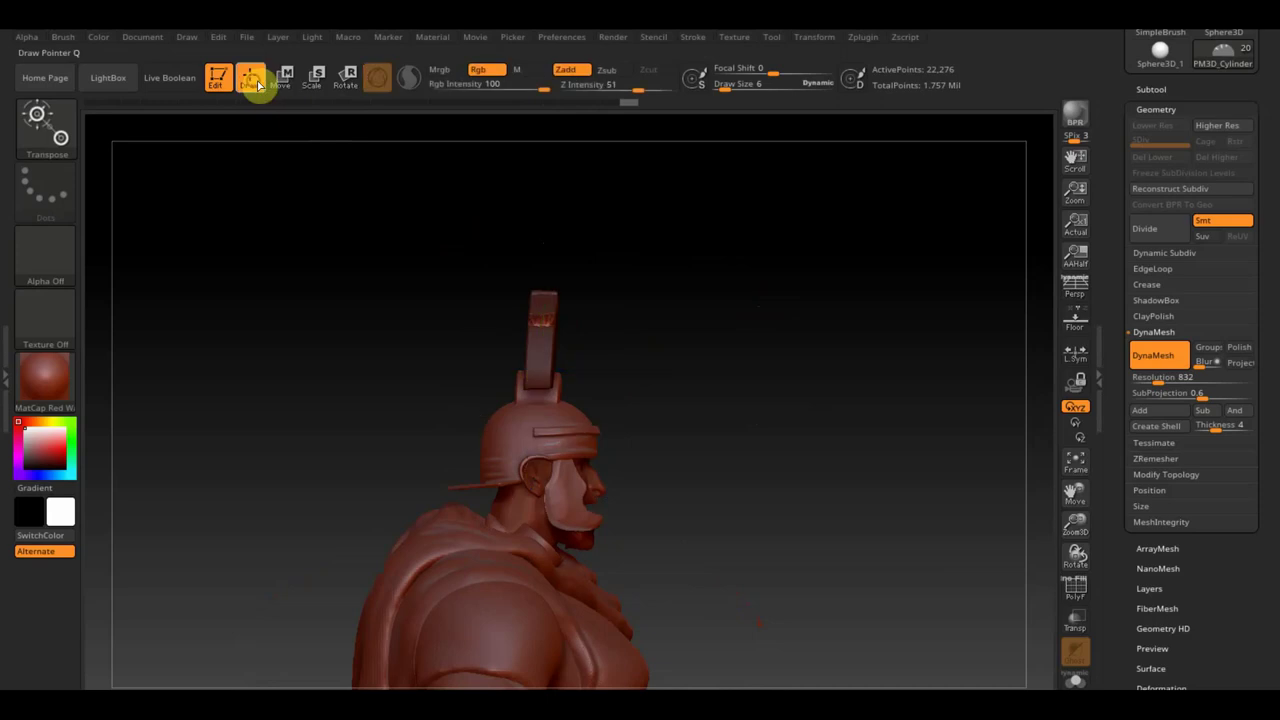
{"action": "left_click_drag", "start_coordinate": [760, 320], "coordinate": [711, 331]}
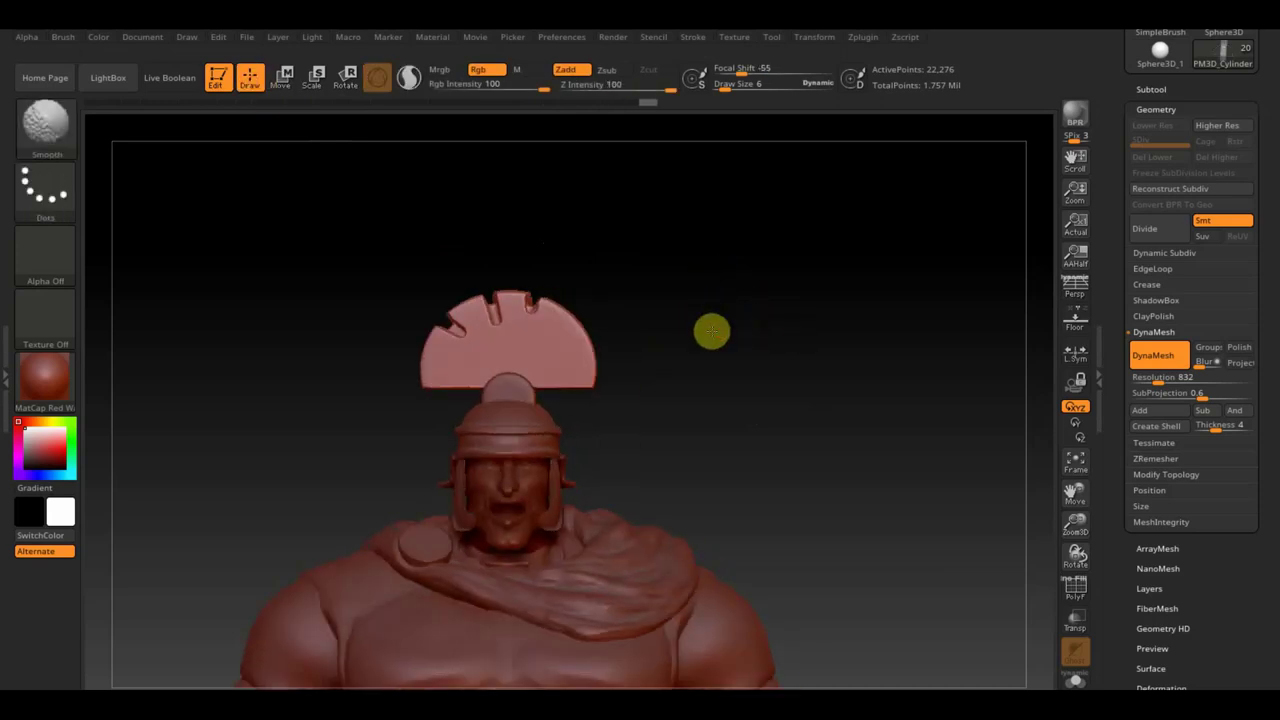
Step: Pick the Standard brush at size 48 and carve grooves down the crest's left side
{"action": "left_click_drag", "start_coordinate": [735, 87], "coordinate": [745, 87]}
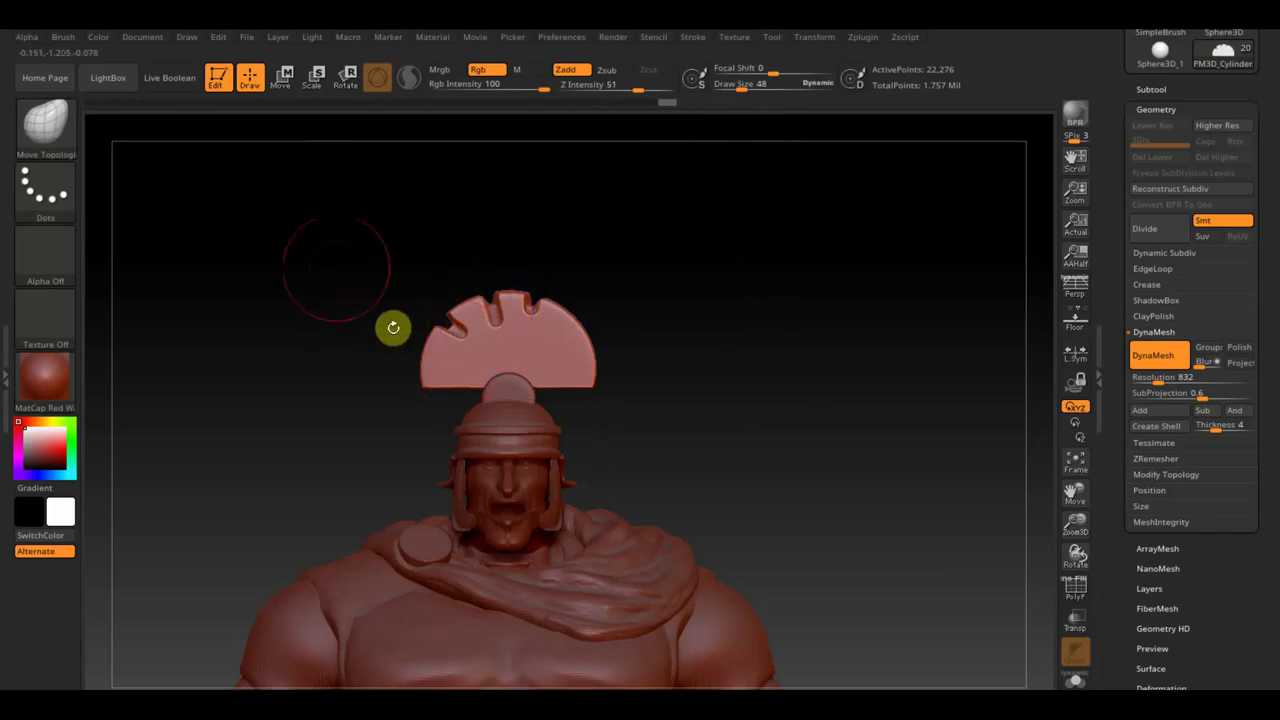
{"action": "left_click", "coordinate": [40, 128]}
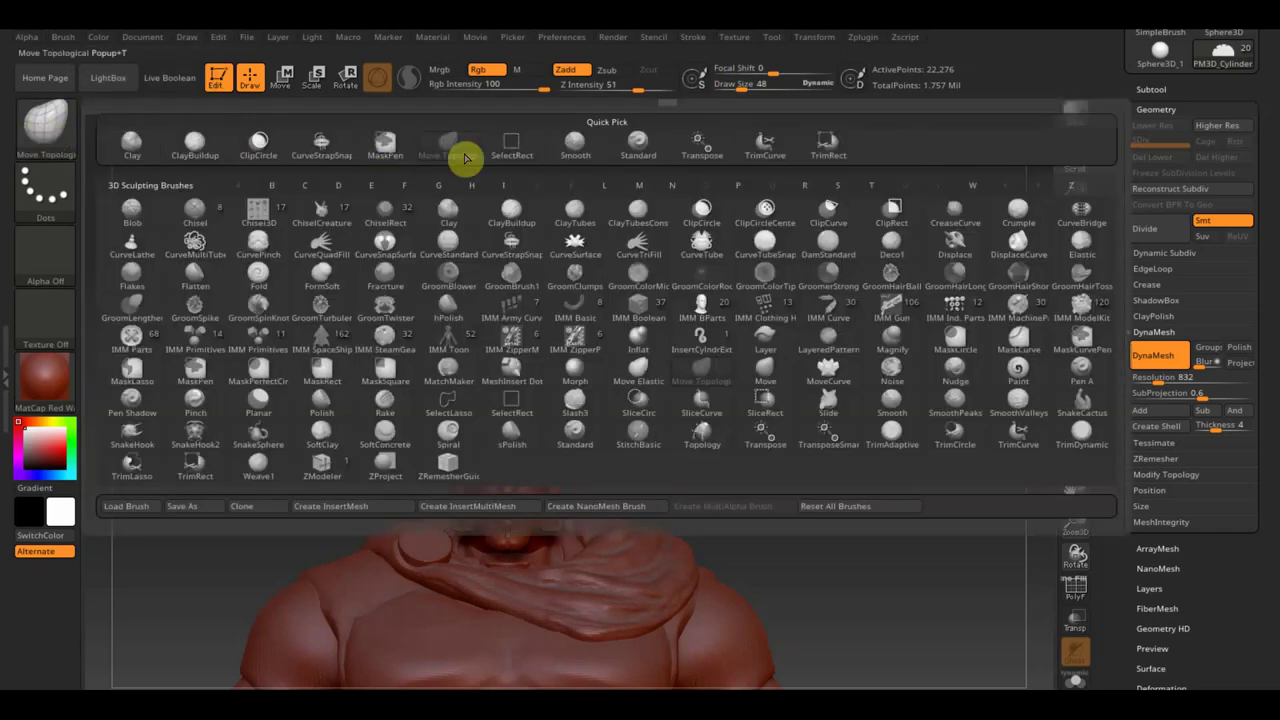
{"action": "left_click", "coordinate": [640, 146]}
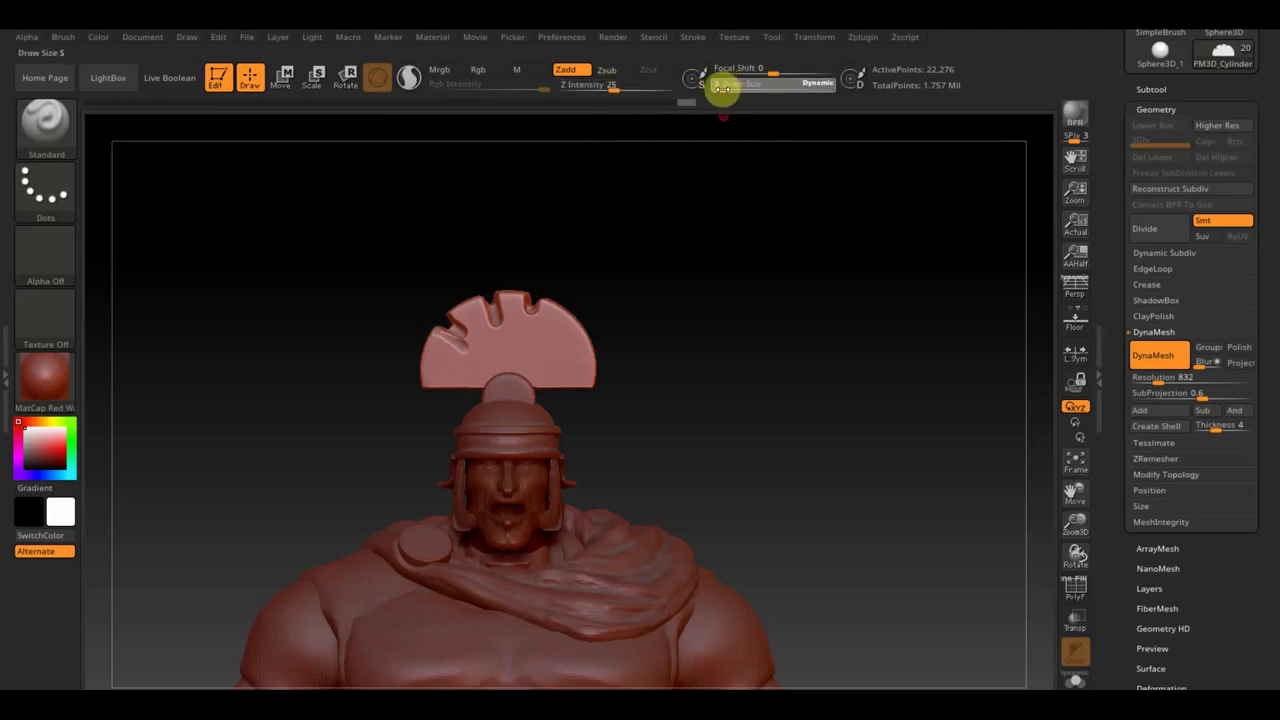
{"action": "mouse_move", "coordinate": [450, 305]}
{"action": "left_mouse_down"}
{"action": "mouse_move", "coordinate": [478, 344]}
{"action": "mouse_move", "coordinate": [479, 302]}
{"action": "mouse_move", "coordinate": [494, 366]}
{"action": "left_mouse_up"}
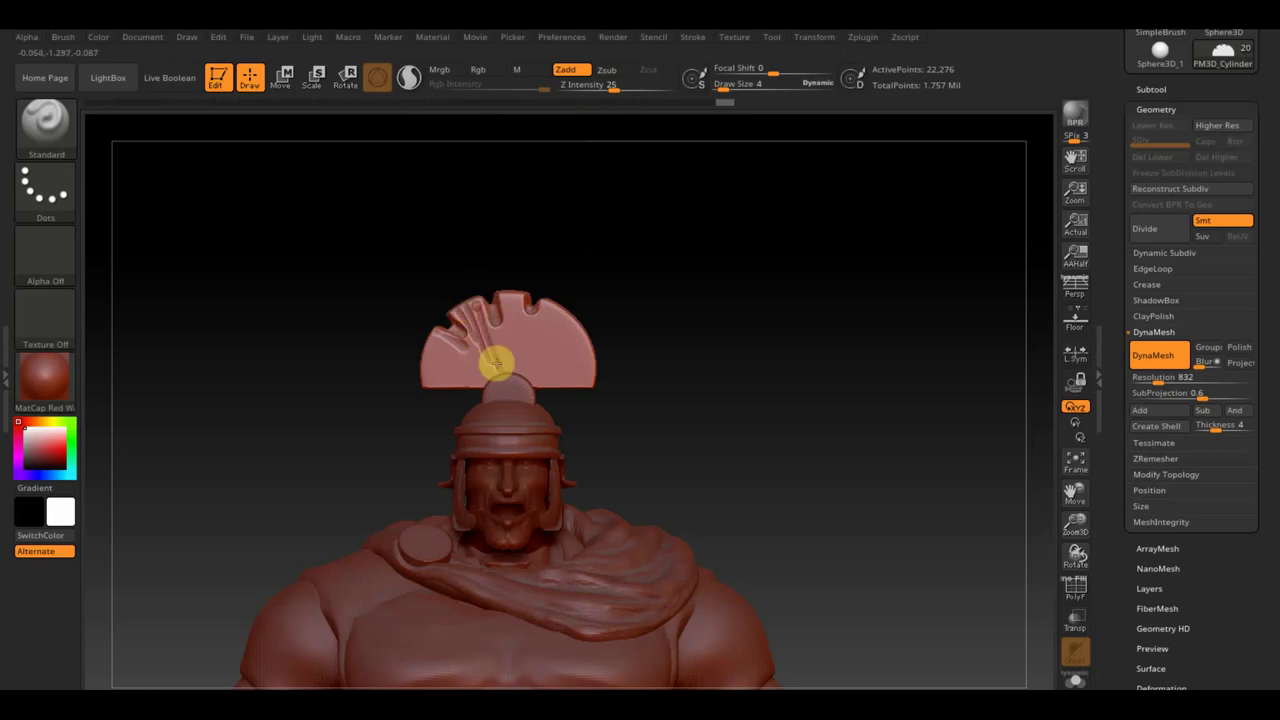
{"action": "left_click_drag", "start_coordinate": [486, 300], "coordinate": [503, 363]}
{"action": "left_click_drag", "start_coordinate": [507, 292], "coordinate": [508, 376]}
{"action": "left_click_drag", "start_coordinate": [522, 328], "coordinate": [518, 352]}
{"action": "left_click_drag", "start_coordinate": [514, 286], "coordinate": [518, 352]}
{"action": "mouse_move", "coordinate": [491, 297]}
{"action": "left_mouse_down"}
{"action": "mouse_move", "coordinate": [543, 313]}
{"action": "mouse_move", "coordinate": [508, 342]}
{"action": "mouse_move", "coordinate": [512, 382]}
{"action": "left_mouse_up"}
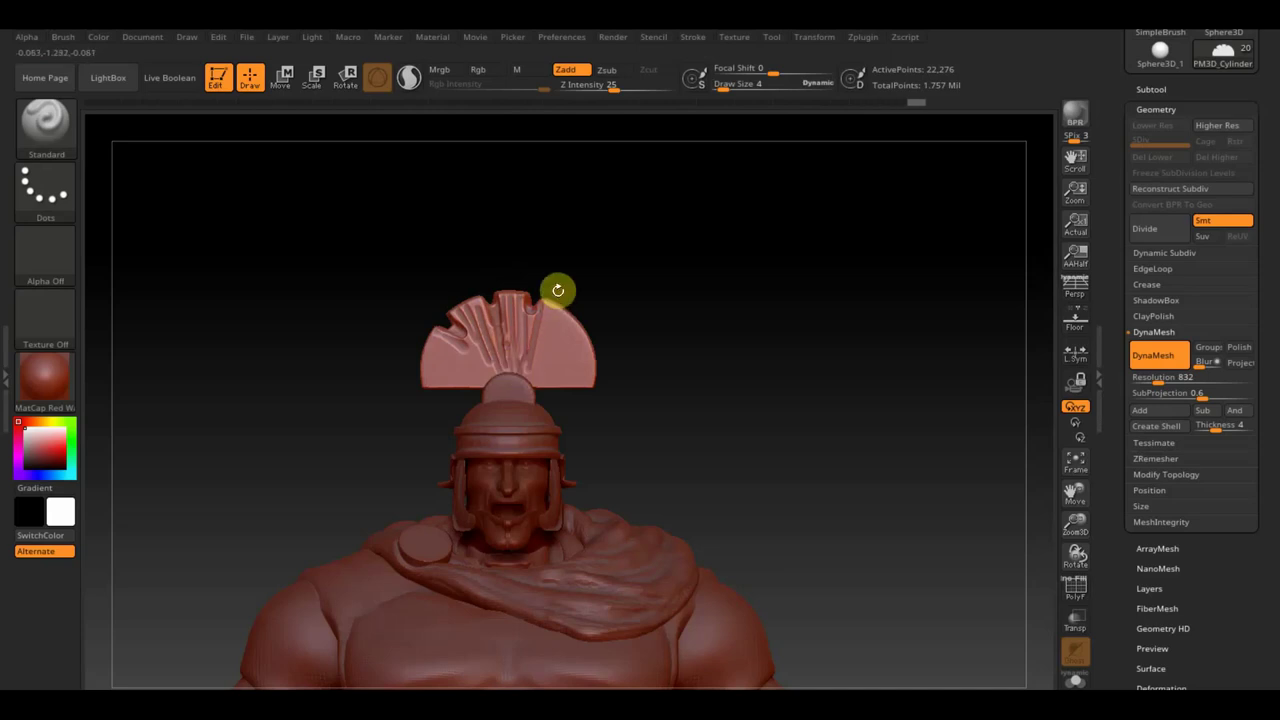
Step: Carve grooves on the crest's right side, undoing one bad lower-edge stroke
{"action": "left_click_drag", "start_coordinate": [571, 306], "coordinate": [586, 316]}
{"action": "left_click_drag", "start_coordinate": [522, 398], "coordinate": [591, 346]}
{"action": "left_click_drag", "start_coordinate": [531, 380], "coordinate": [594, 363]}
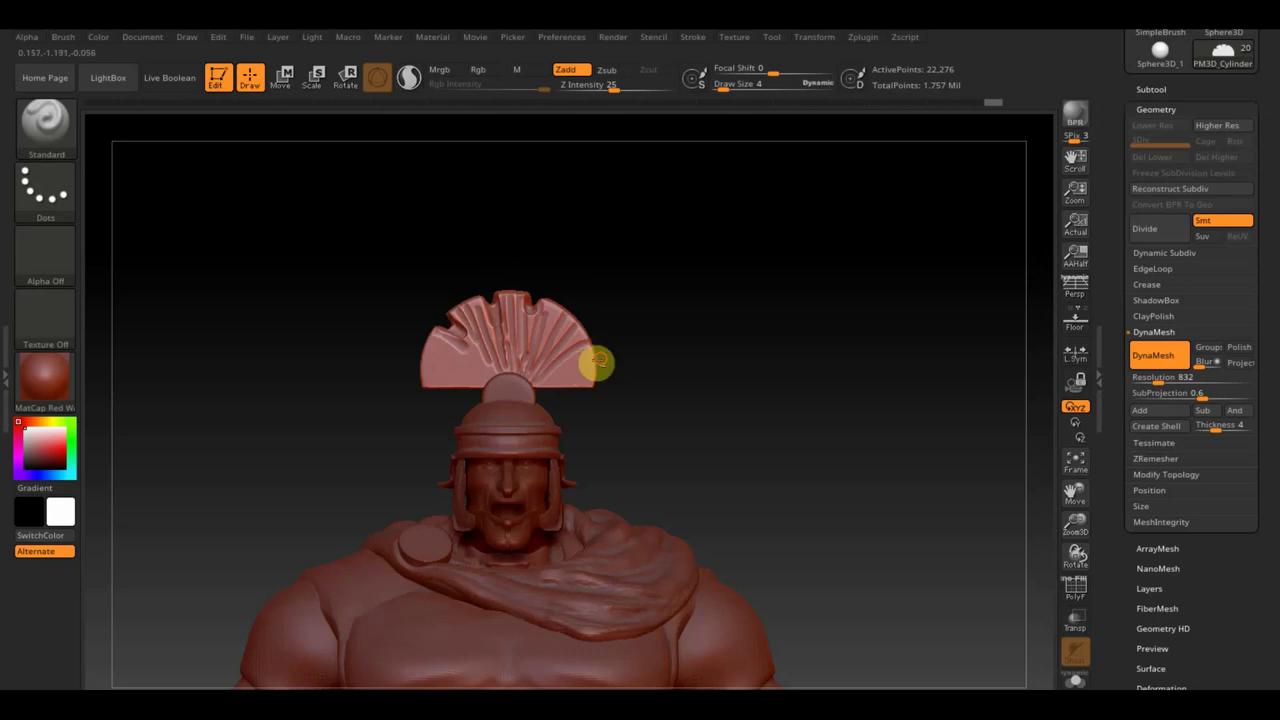
{"action": "key", "text": "ctrl+z"}
{"action": "key", "text": "ctrl+z"}
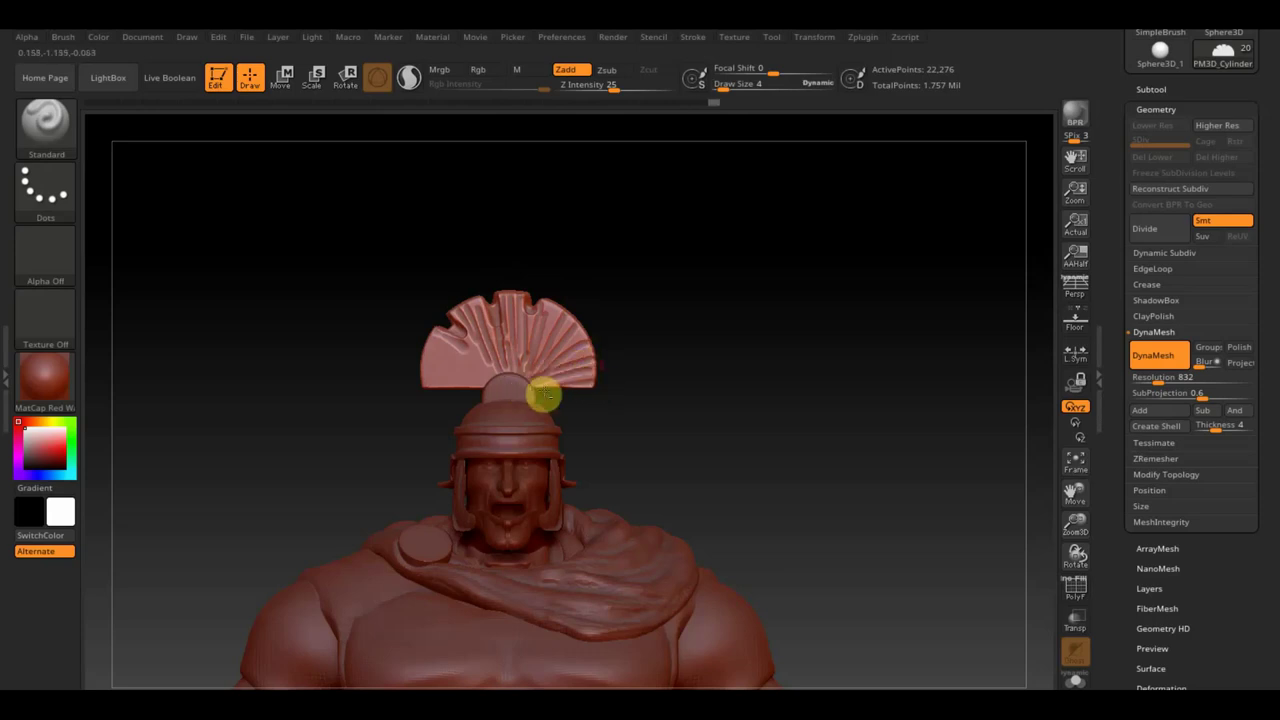
{"action": "mouse_move", "coordinate": [566, 324]}
{"action": "left_mouse_down"}
{"action": "mouse_move", "coordinate": [585, 302]}
{"action": "mouse_move", "coordinate": [591, 344]}
{"action": "mouse_move", "coordinate": [543, 363]}
{"action": "left_mouse_up"}
{"action": "mouse_move", "coordinate": [430, 332]}
{"action": "left_mouse_down"}
{"action": "mouse_move", "coordinate": [481, 370]}
{"action": "mouse_move", "coordinate": [468, 388]}
{"action": "mouse_move", "coordinate": [483, 393]}
{"action": "left_mouse_up"}
Step: Add small strokes along the crest while checking its side profile
{"action": "mouse_move", "coordinate": [637, 388]}
{"action": "left_mouse_down"}
{"action": "mouse_move", "coordinate": [766, 420]}
{"action": "mouse_move", "coordinate": [714, 437]}
{"action": "left_mouse_up"}
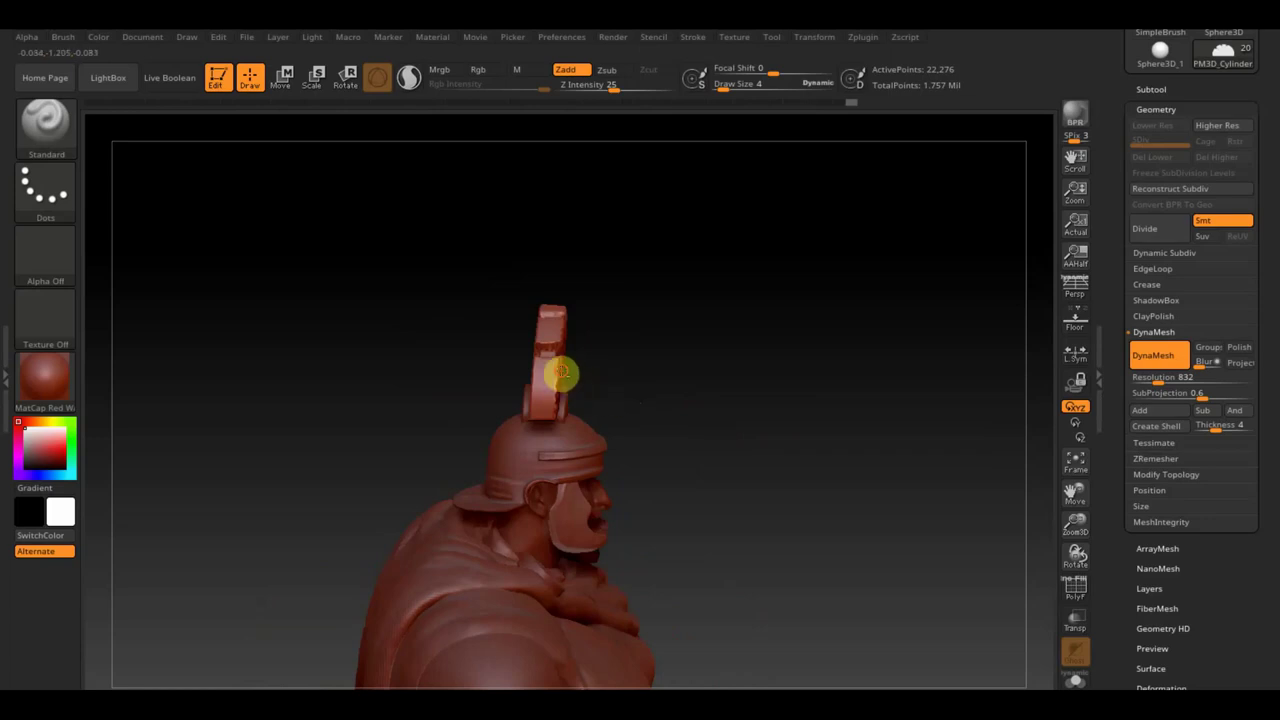
{"action": "left_click_drag", "start_coordinate": [561, 373], "coordinate": [528, 408]}
{"action": "left_click_drag", "start_coordinate": [605, 362], "coordinate": [621, 421]}
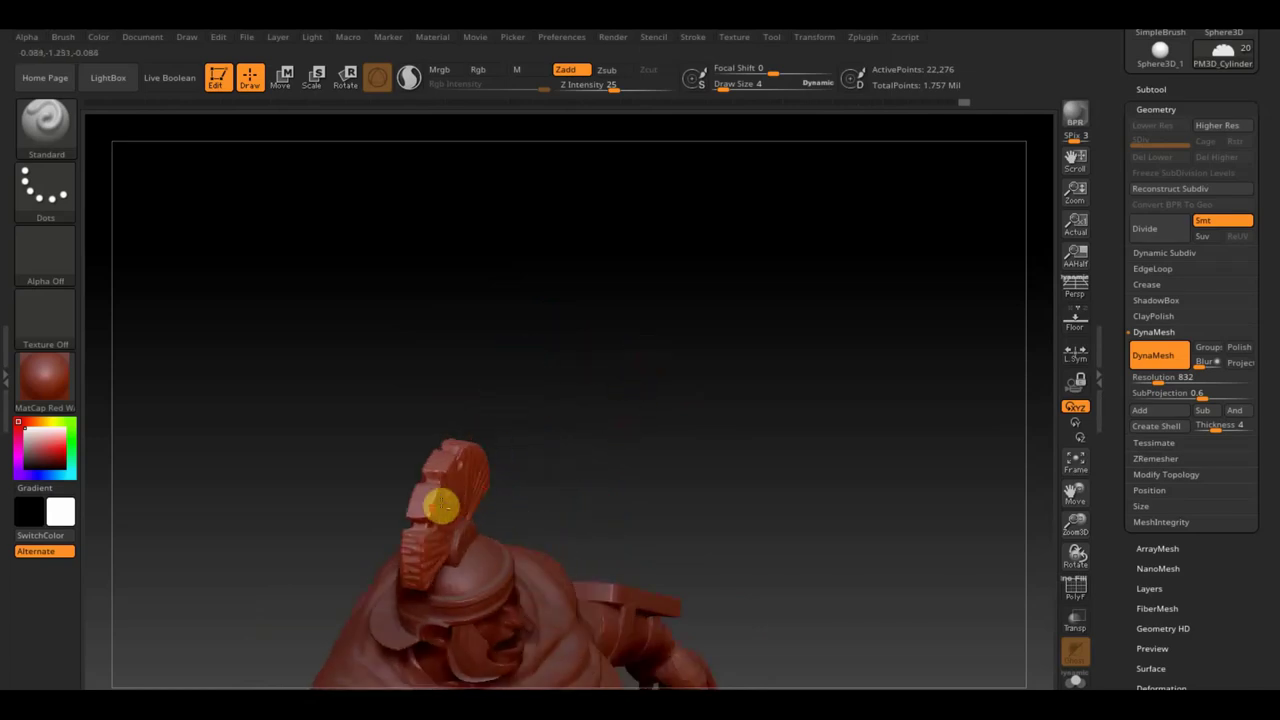
{"action": "mouse_move", "coordinate": [393, 498]}
{"action": "left_mouse_down"}
{"action": "mouse_move", "coordinate": [427, 506]}
{"action": "mouse_move", "coordinate": [431, 491]}
{"action": "left_mouse_up"}
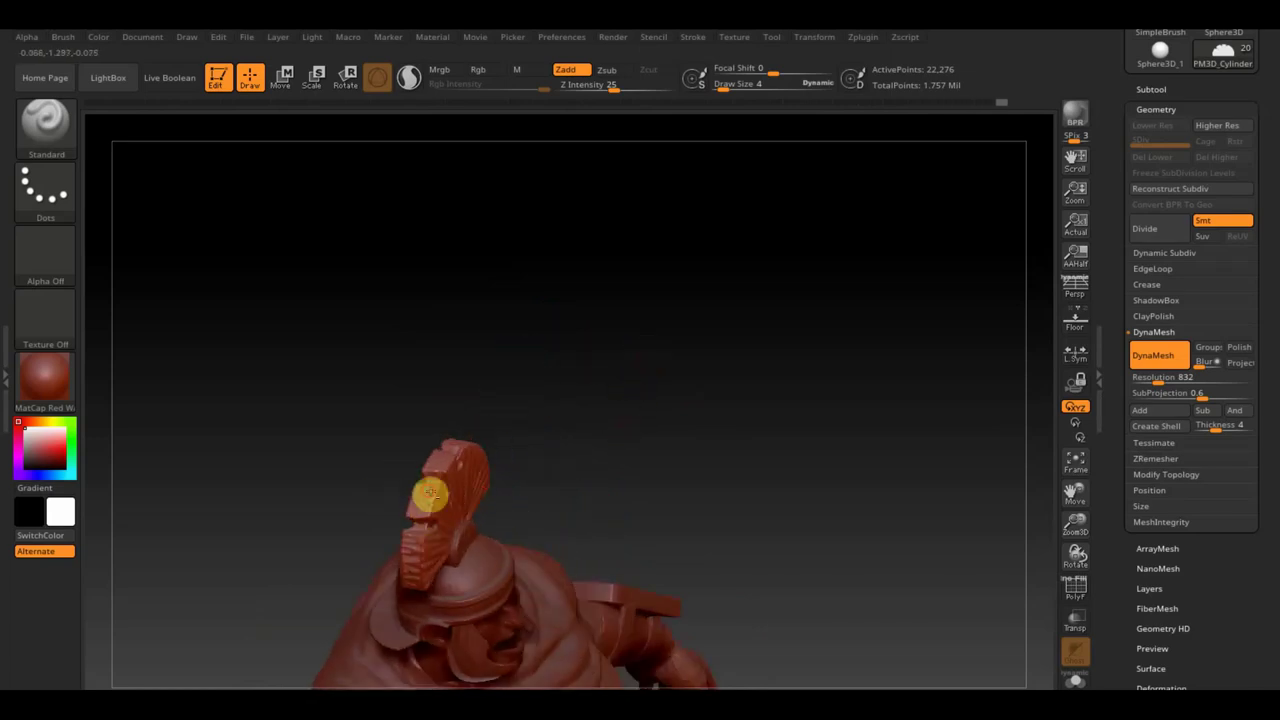
{"action": "mouse_move", "coordinate": [506, 457]}
{"action": "left_mouse_down"}
{"action": "mouse_move", "coordinate": [647, 400]}
{"action": "mouse_move", "coordinate": [657, 417]}
{"action": "left_mouse_up"}
{"action": "mouse_move", "coordinate": [803, 491]}
{"action": "left_mouse_down"}
{"action": "mouse_move", "coordinate": [643, 491]}
{"action": "mouse_move", "coordinate": [659, 483]}
{"action": "mouse_move", "coordinate": [660, 420]}
{"action": "left_mouse_up"}
Step: Flatten the round crest base along its depth with a Transpose scale
{"action": "left_click", "coordinate": [514, 374], "text": "alt"}
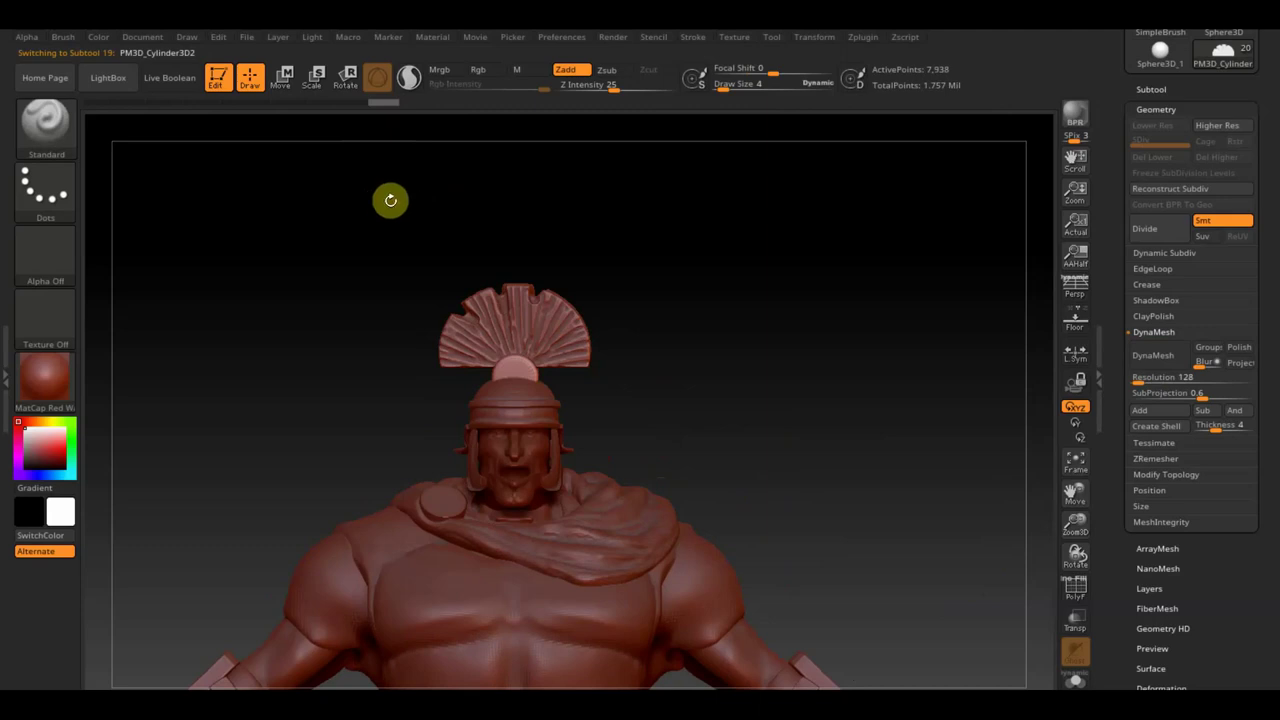
{"action": "left_click", "coordinate": [281, 78]}
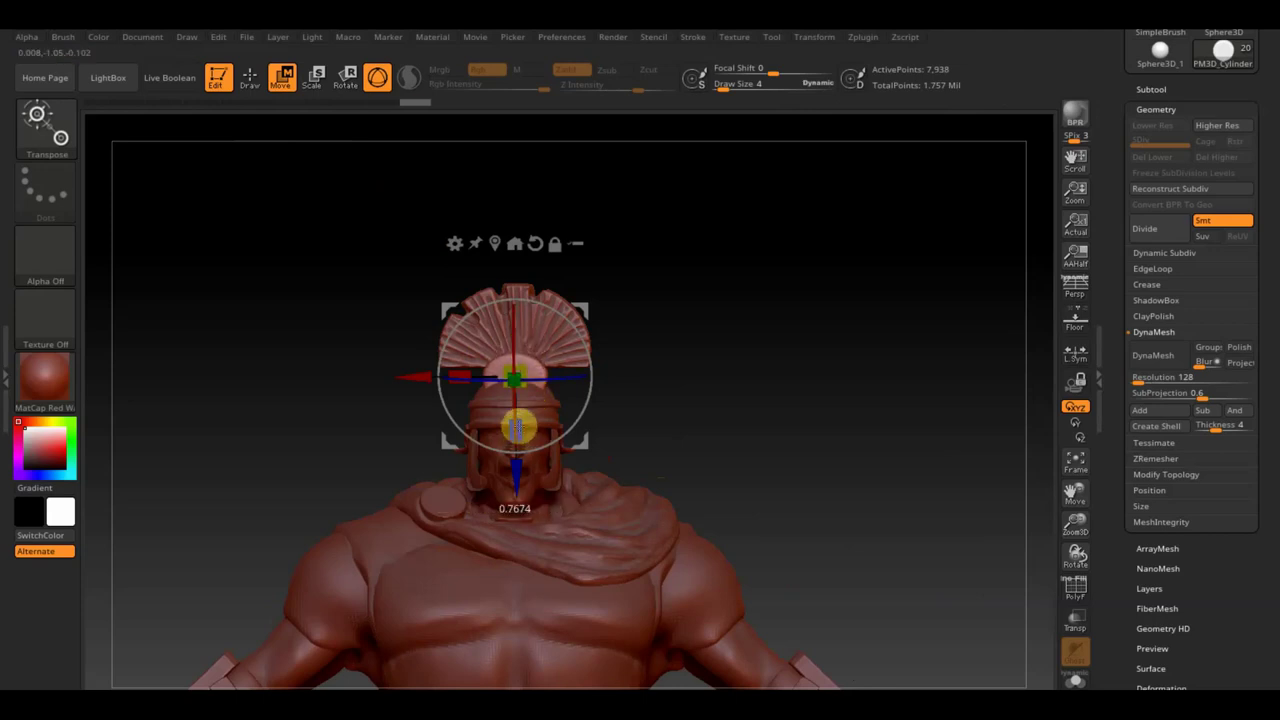
{"action": "left_click_drag", "start_coordinate": [516, 427], "coordinate": [516, 430]}
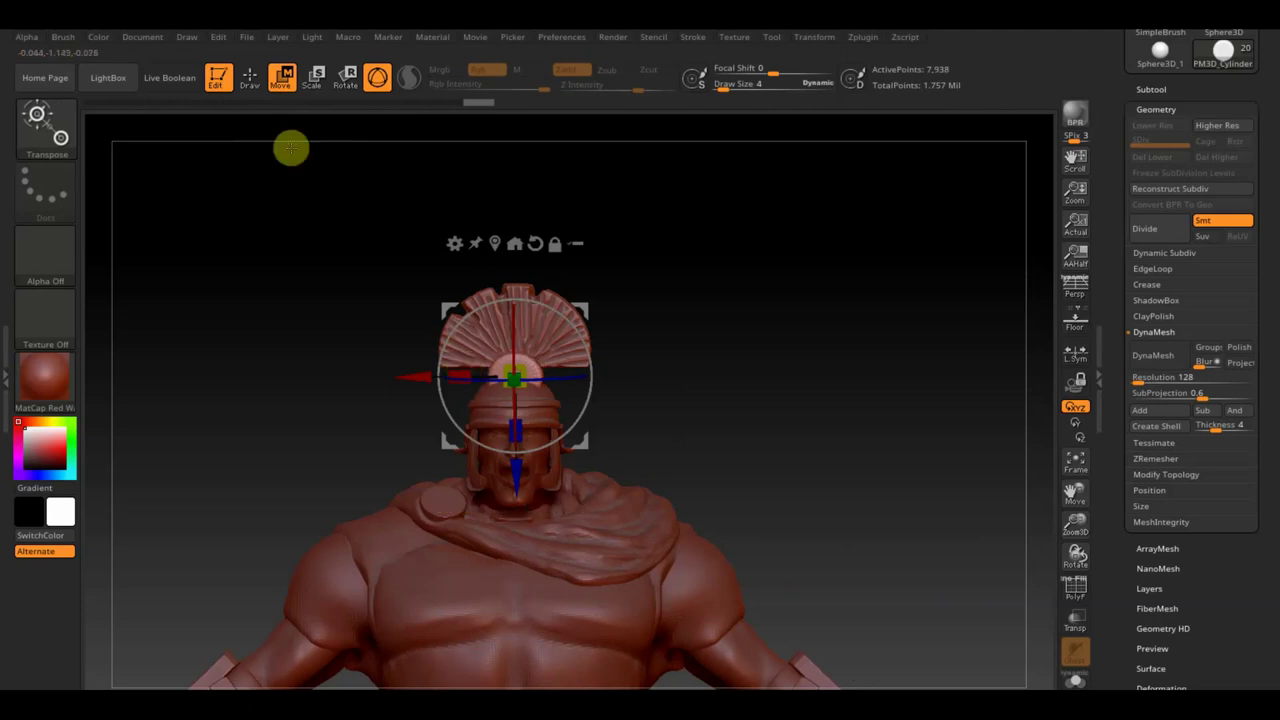
{"action": "left_click", "coordinate": [248, 78]}
Step: Lower the fan crest slightly so it sits onto the helmet
{"action": "left_click", "coordinate": [516, 314], "text": "alt"}
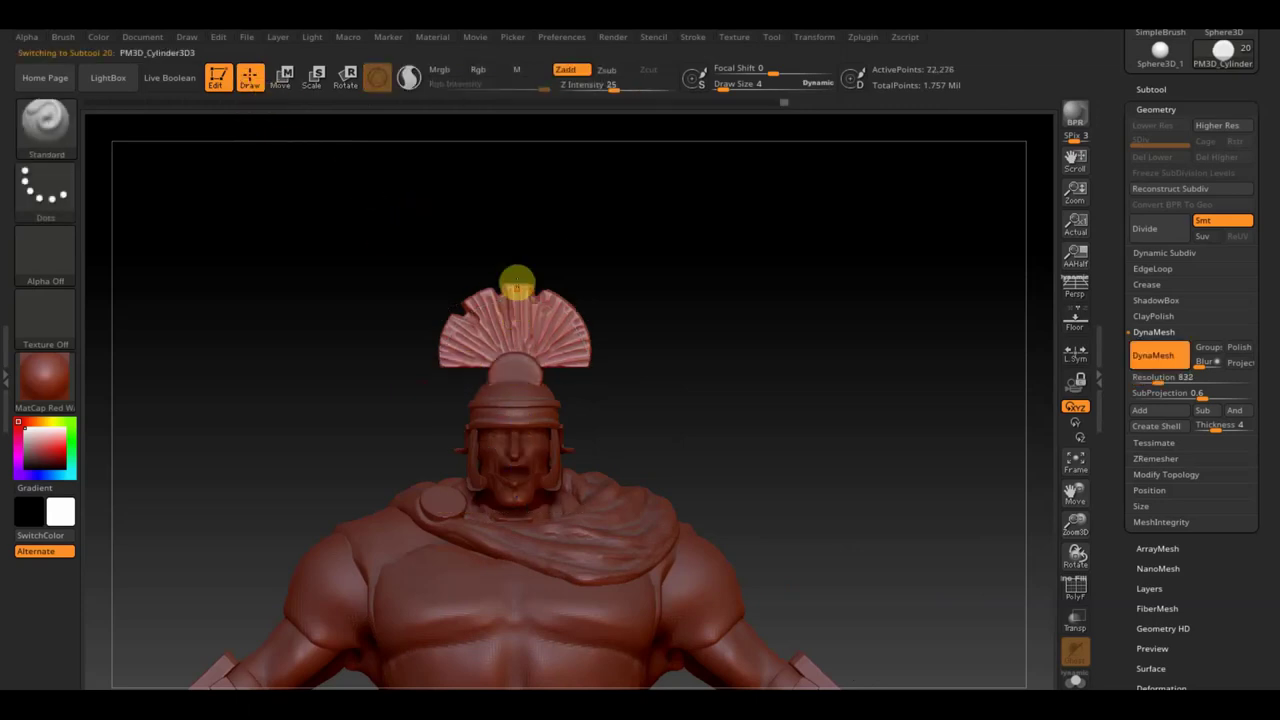
{"action": "left_click", "coordinate": [281, 78]}
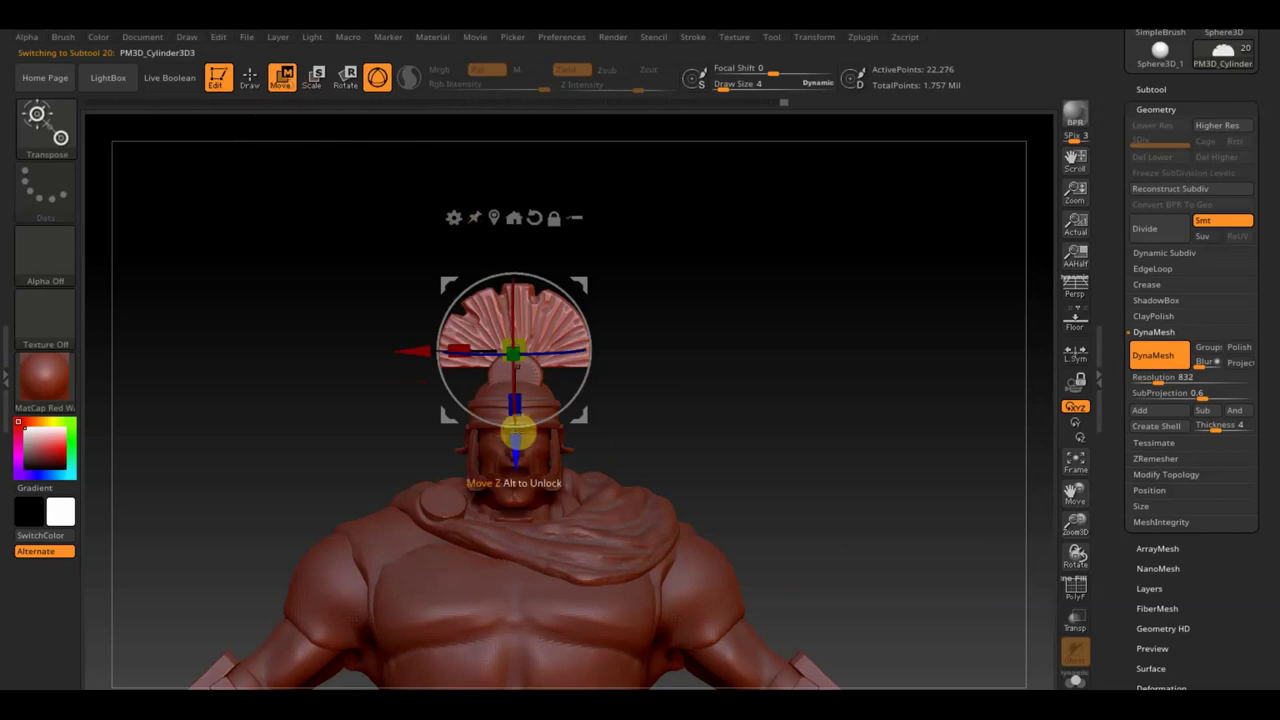
{"action": "left_click_drag", "start_coordinate": [516, 450], "coordinate": [517, 458]}
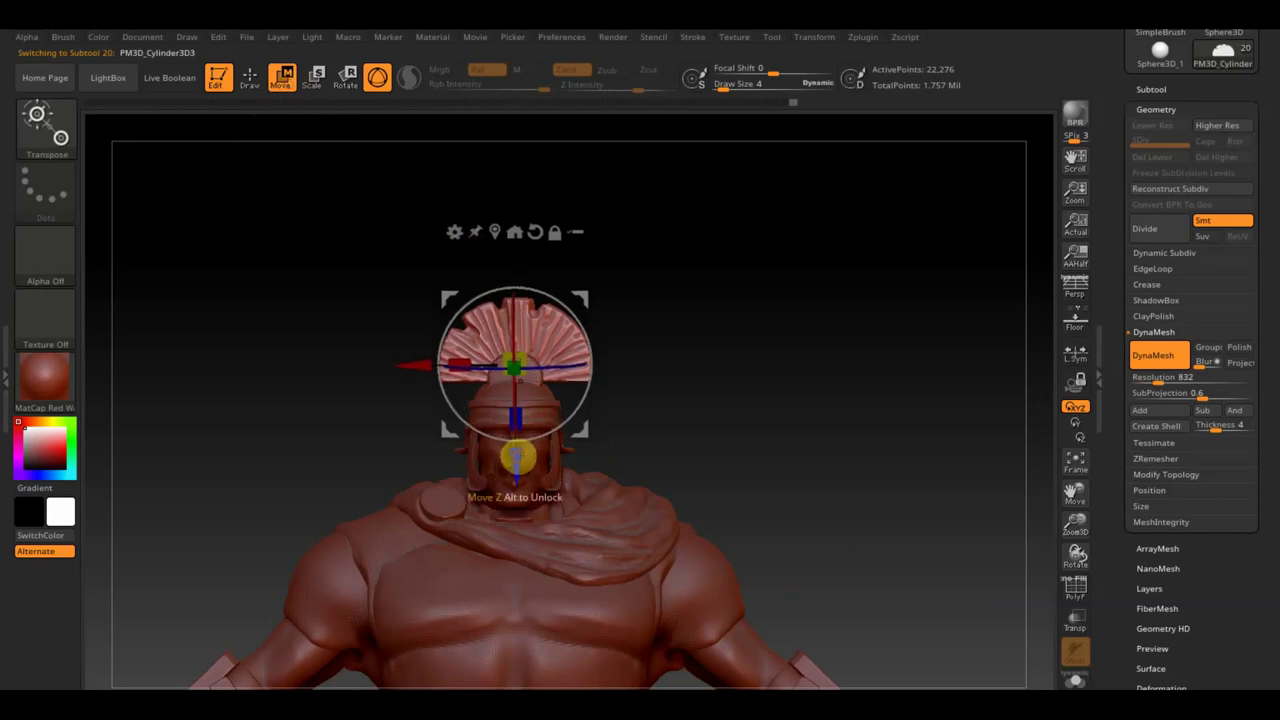
{"action": "left_click", "coordinate": [249, 78]}
Step: Slice the crest base with a straight TrimCurve cut, leaving 6,568 active points
{"action": "mouse_move", "coordinate": [723, 283]}
{"action": "left_mouse_down"}
{"action": "mouse_move", "coordinate": [812, 294]}
{"action": "mouse_move", "coordinate": [791, 309]}
{"action": "left_mouse_up"}
{"action": "left_click", "coordinate": [563, 371], "text": "alt"}
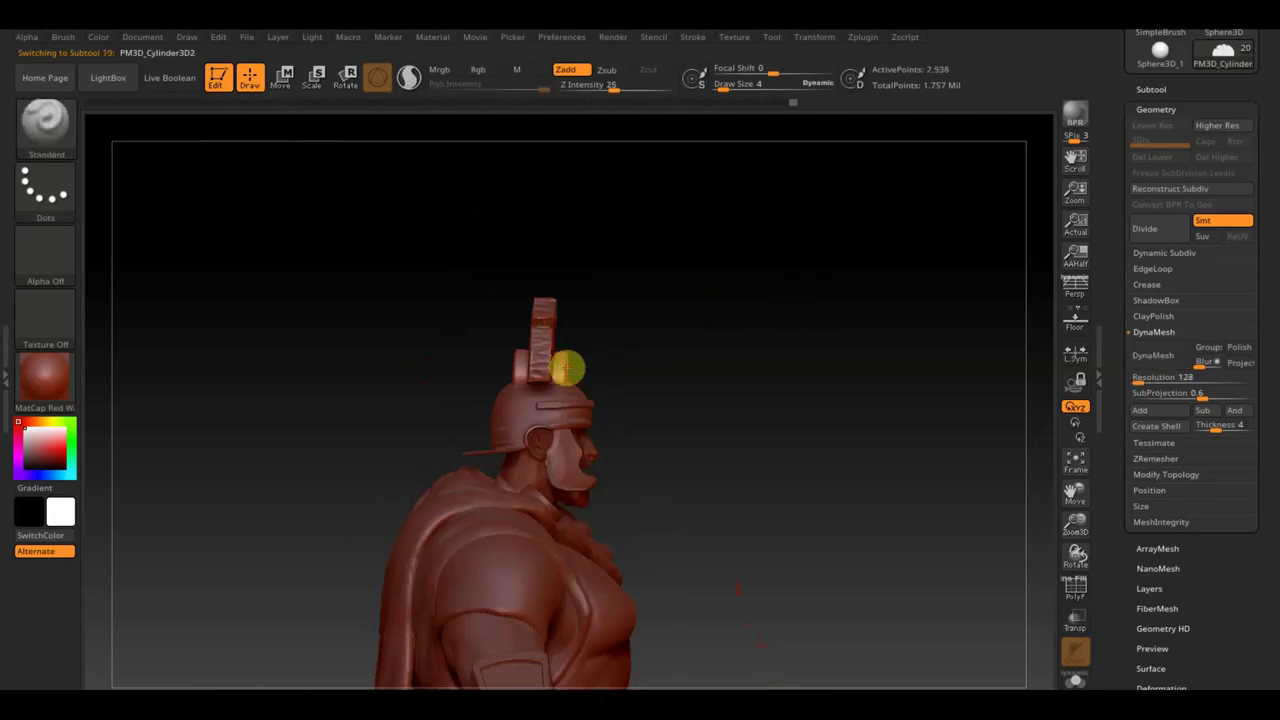
{"action": "key", "text": "ctrl+shift"}
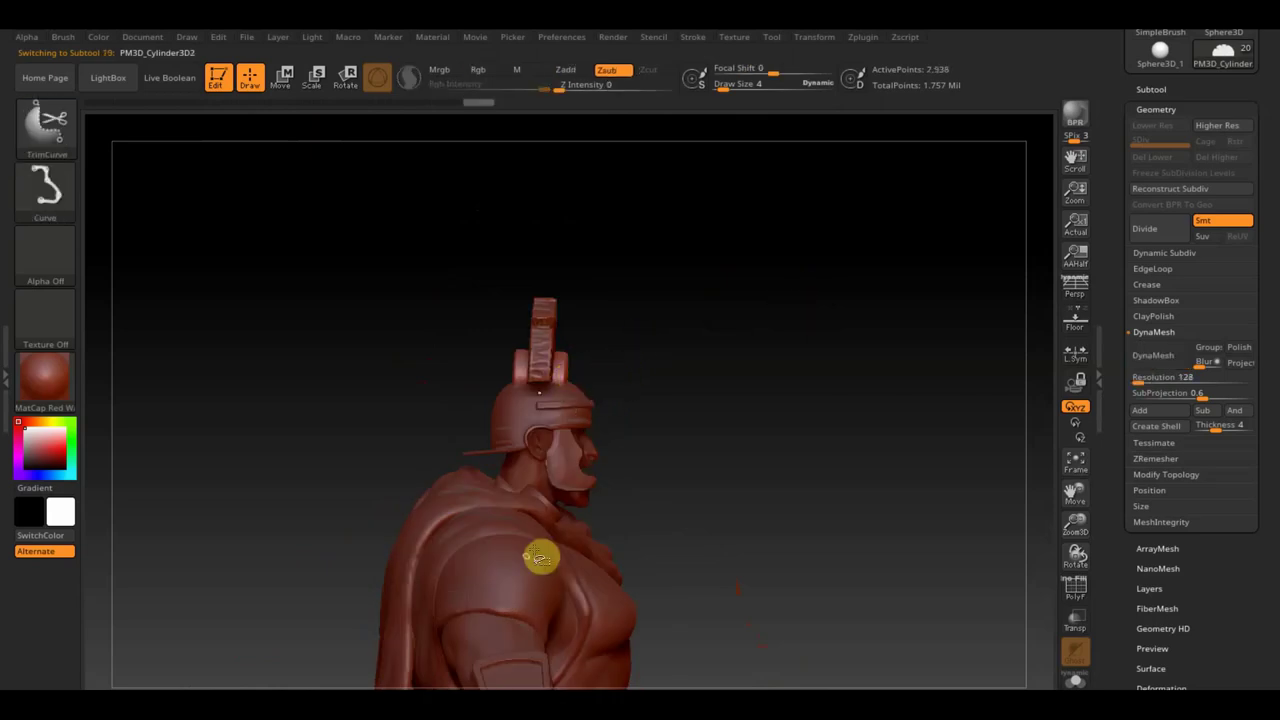
{"action": "mouse_move", "coordinate": [616, 276]}
{"action": "left_mouse_down", "text": "ctrl+shift"}
{"action": "mouse_move", "coordinate": [528, 507]}
{"action": "mouse_move", "coordinate": [582, 554]}
{"action": "mouse_move", "coordinate": [517, 526]}
{"action": "left_mouse_up", "text": "ctrl+shift"}
{"action": "mouse_move", "coordinate": [770, 470]}
{"action": "left_mouse_down"}
{"action": "mouse_move", "coordinate": [766, 443]}
{"action": "mouse_move", "coordinate": [689, 446]}
{"action": "left_mouse_up"}
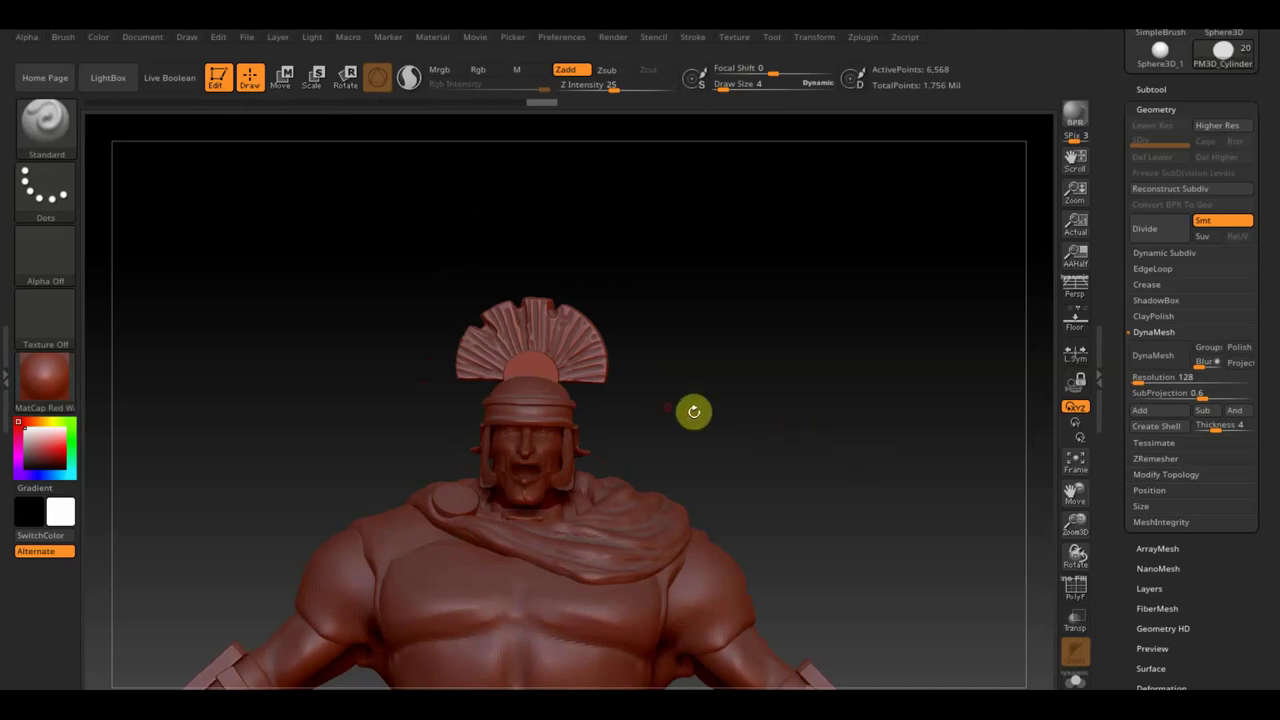
Step: Apply Mirror And Weld to the fan crest from Geometry > Modify Topology
{"action": "left_click", "coordinate": [1181, 476]}
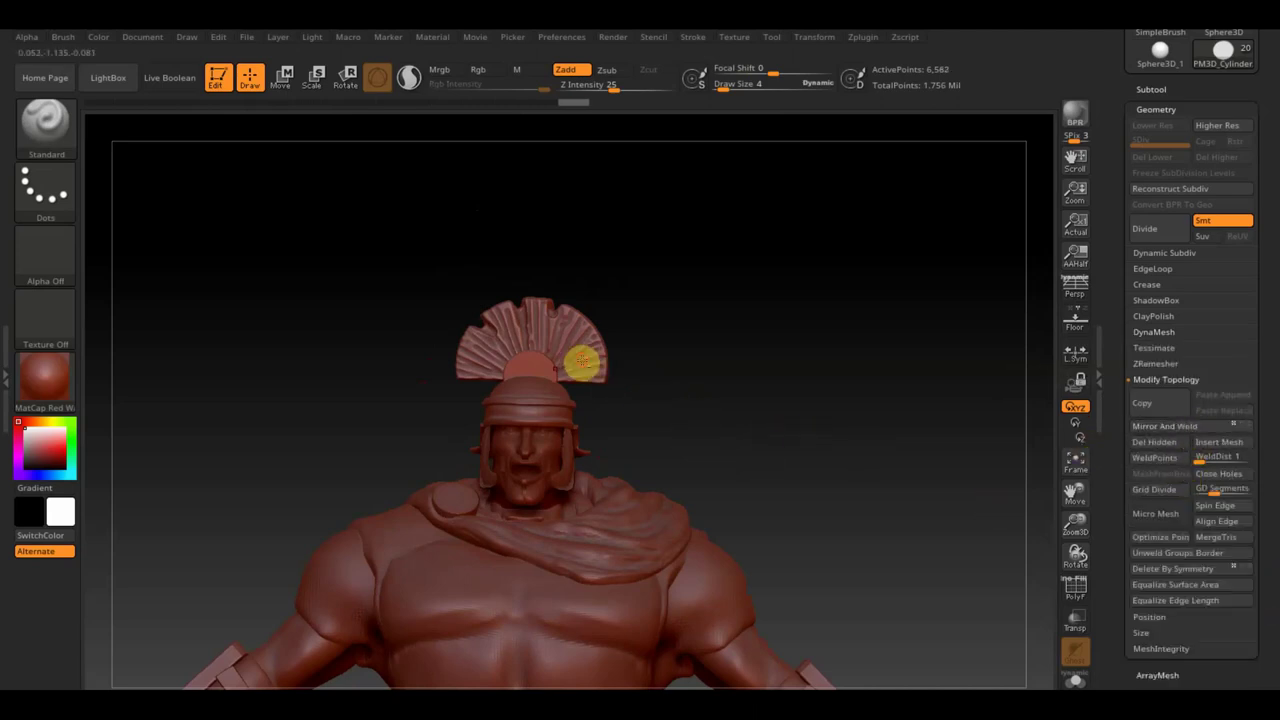
{"action": "left_click", "coordinate": [581, 362], "text": "alt"}
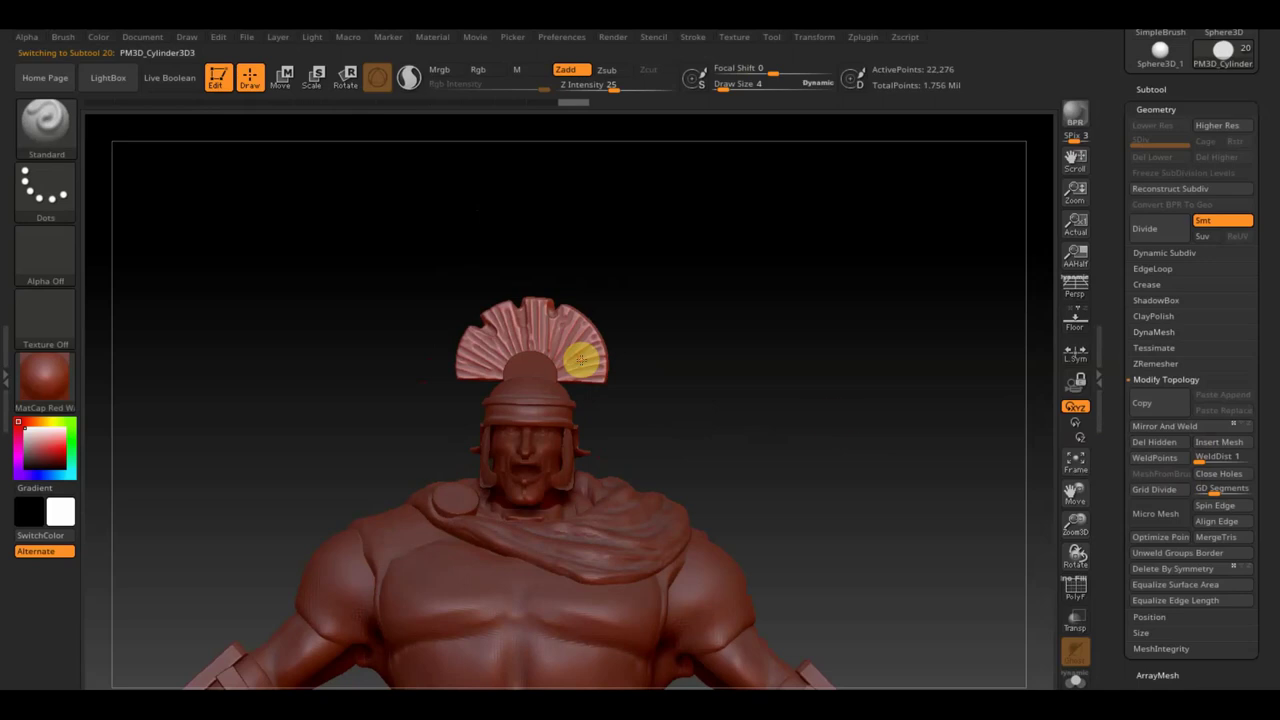
{"action": "left_click", "coordinate": [1249, 428]}
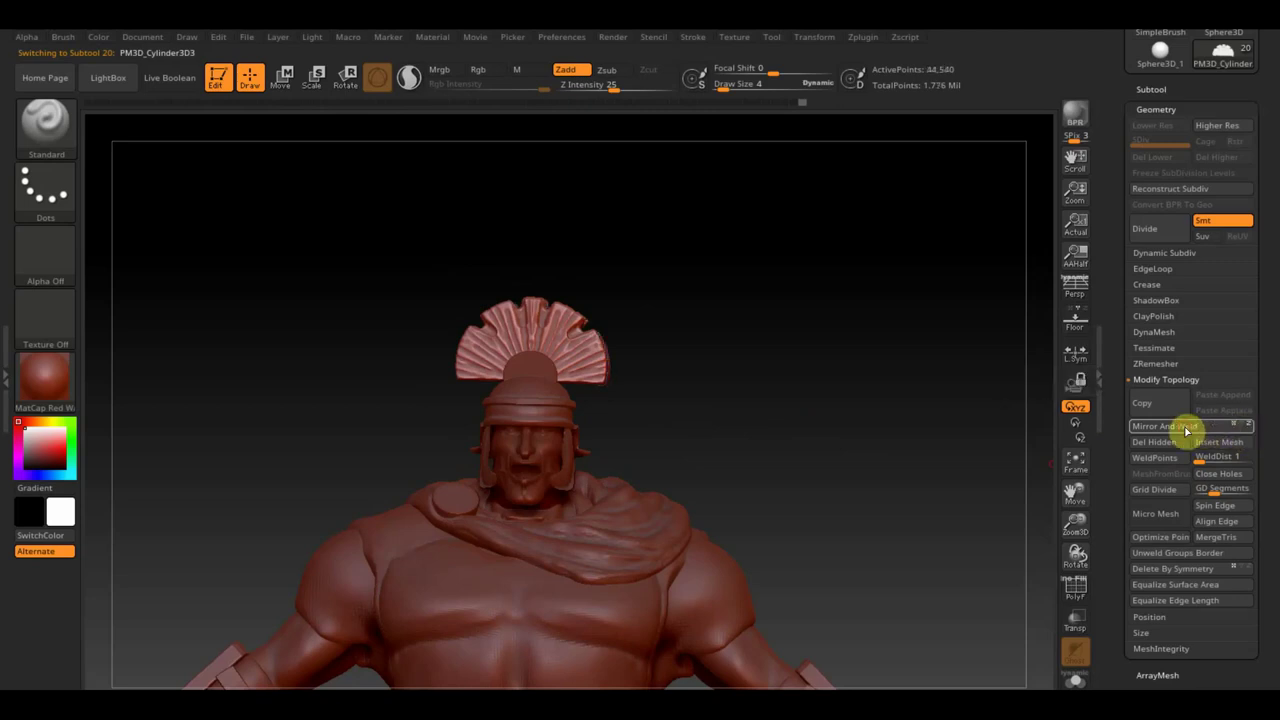
{"action": "left_click_drag", "start_coordinate": [894, 414], "coordinate": [972, 436]}
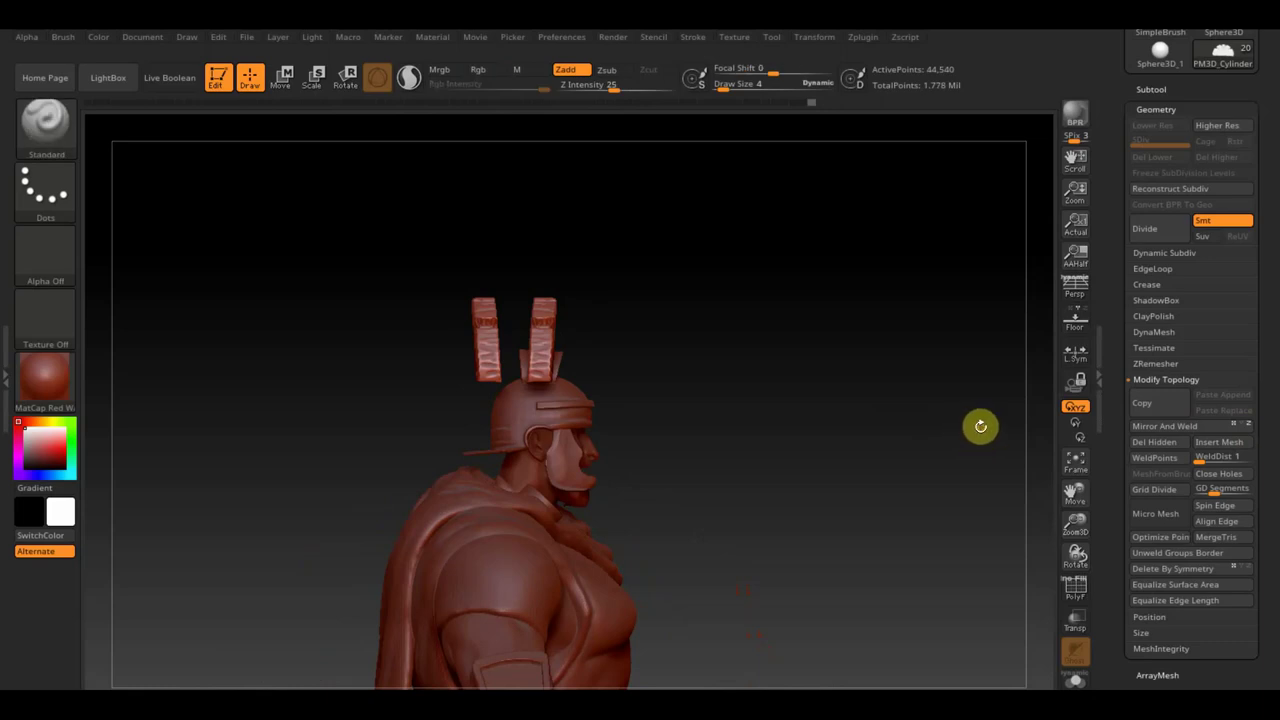
Step: Undo the mirrored crest copy, leaving a single plume of 22,270 points
{"action": "key", "text": "ctrl+z"}
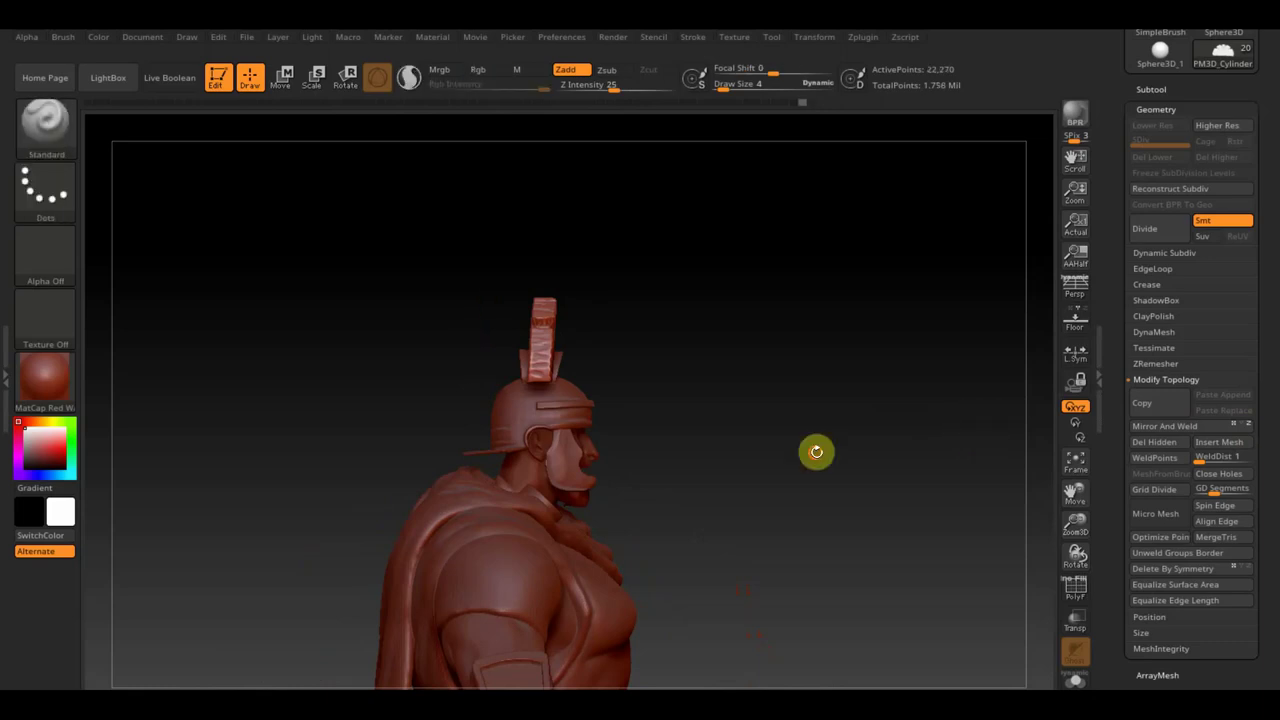
{"action": "key", "text": "ctrl+z"}
{"action": "key", "text": "ctrl+shift+z"}
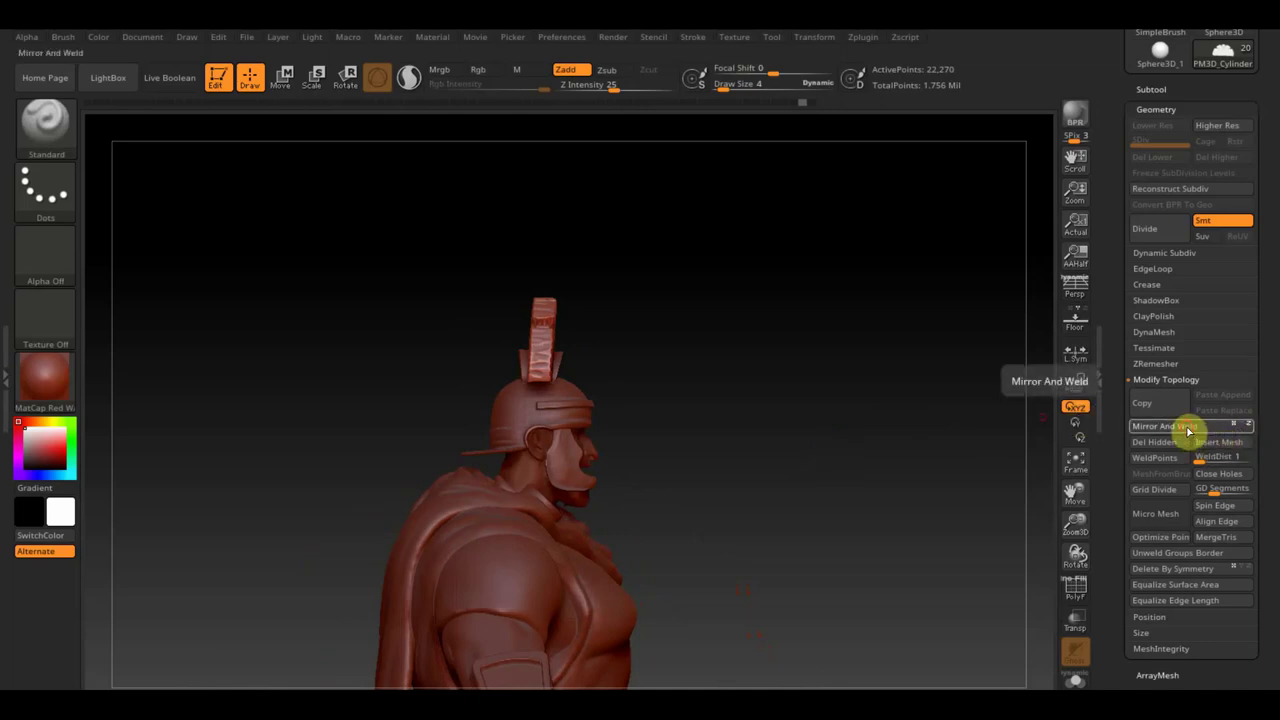
Step: Mirror and weld the crest again, mask the left copy, and nudge the other sideways
{"action": "left_click", "coordinate": [1188, 430]}
{"action": "left_click_drag", "start_coordinate": [358, 205], "coordinate": [506, 442], "text": "ctrl"}
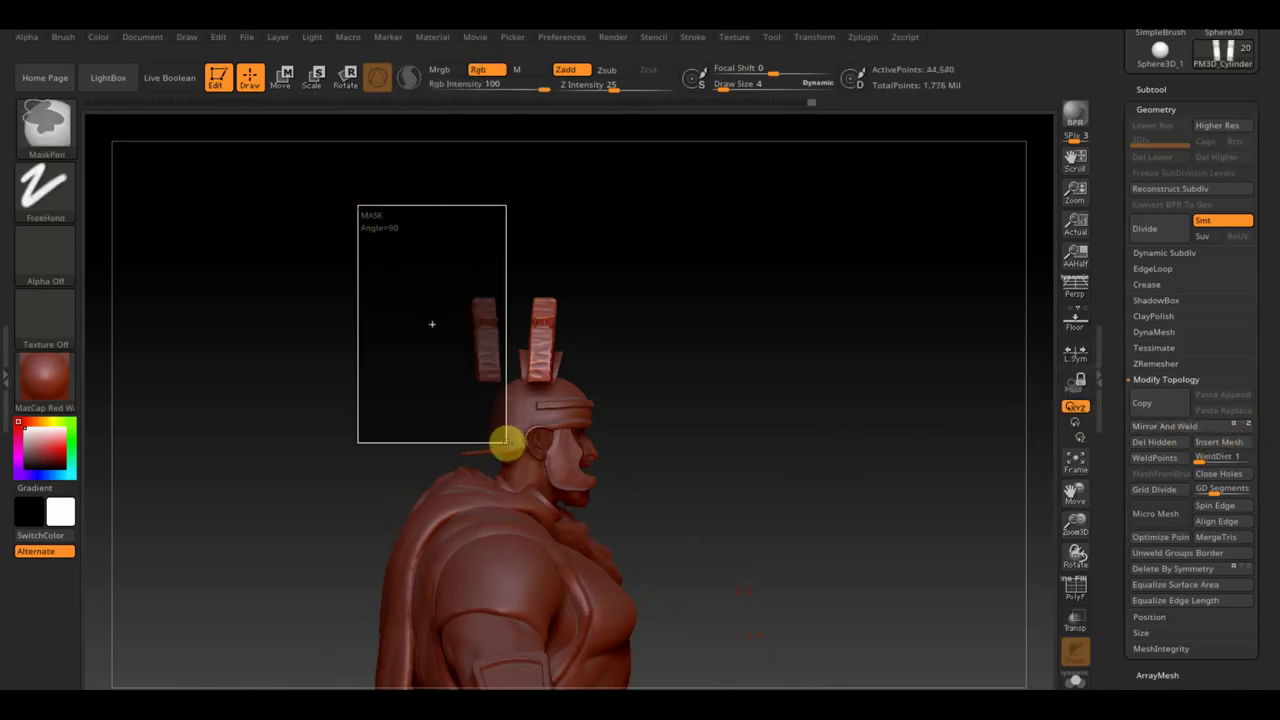
{"action": "left_click", "coordinate": [281, 77]}
{"action": "left_click_drag", "start_coordinate": [624, 350], "coordinate": [647, 371]}
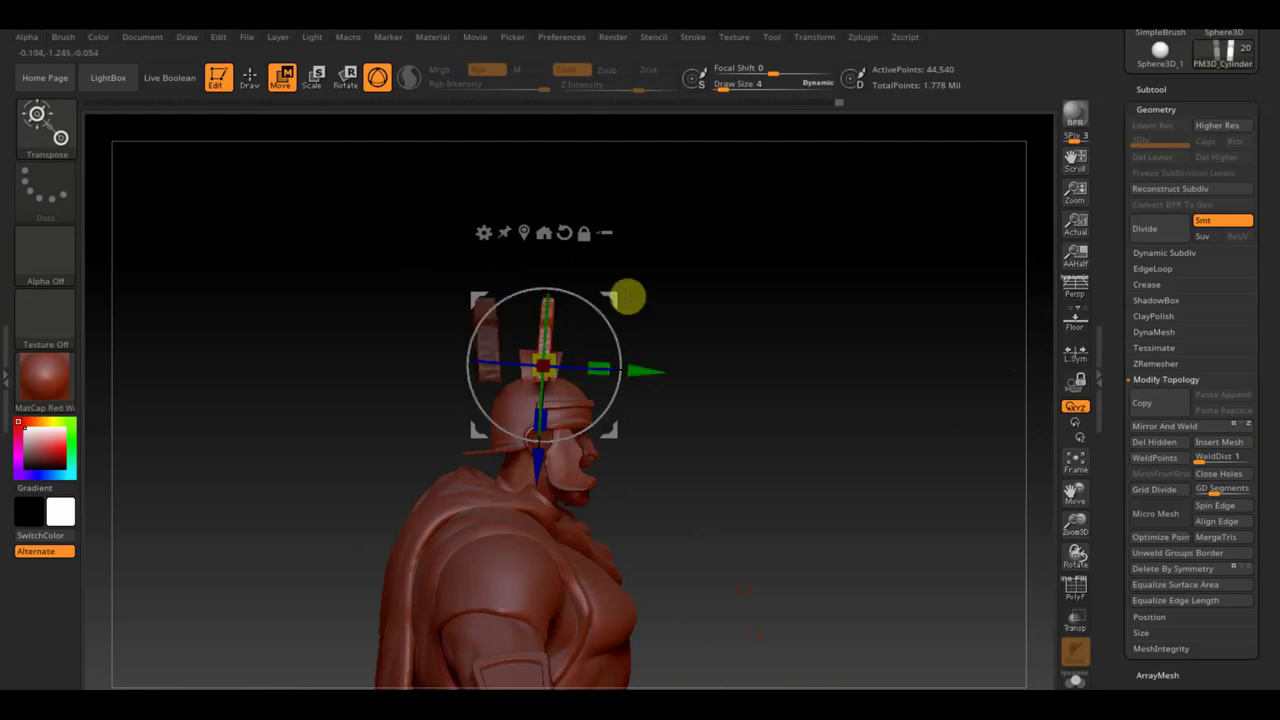
Step: Unmask, align, raise and narrow the crest copies, removing surplus geometry
{"action": "left_click", "coordinate": [645, 292], "text": "ctrl"}
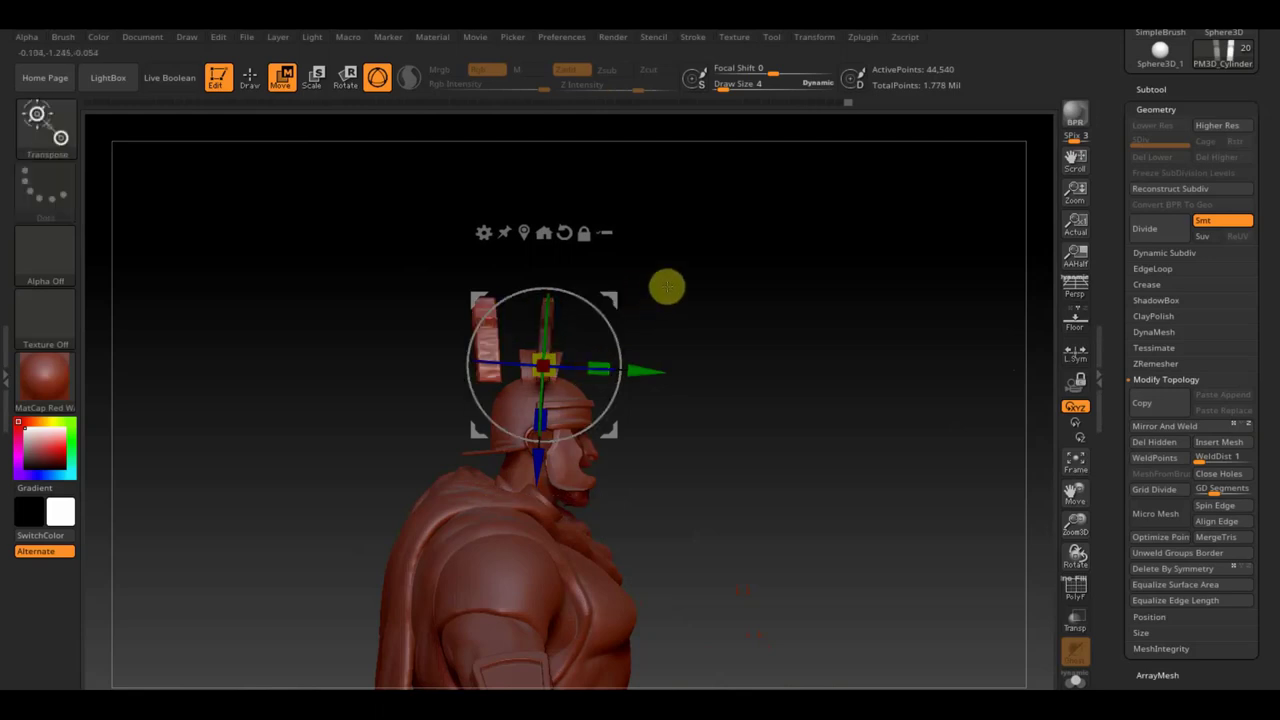
{"action": "left_click_drag", "start_coordinate": [651, 367], "coordinate": [695, 372]}
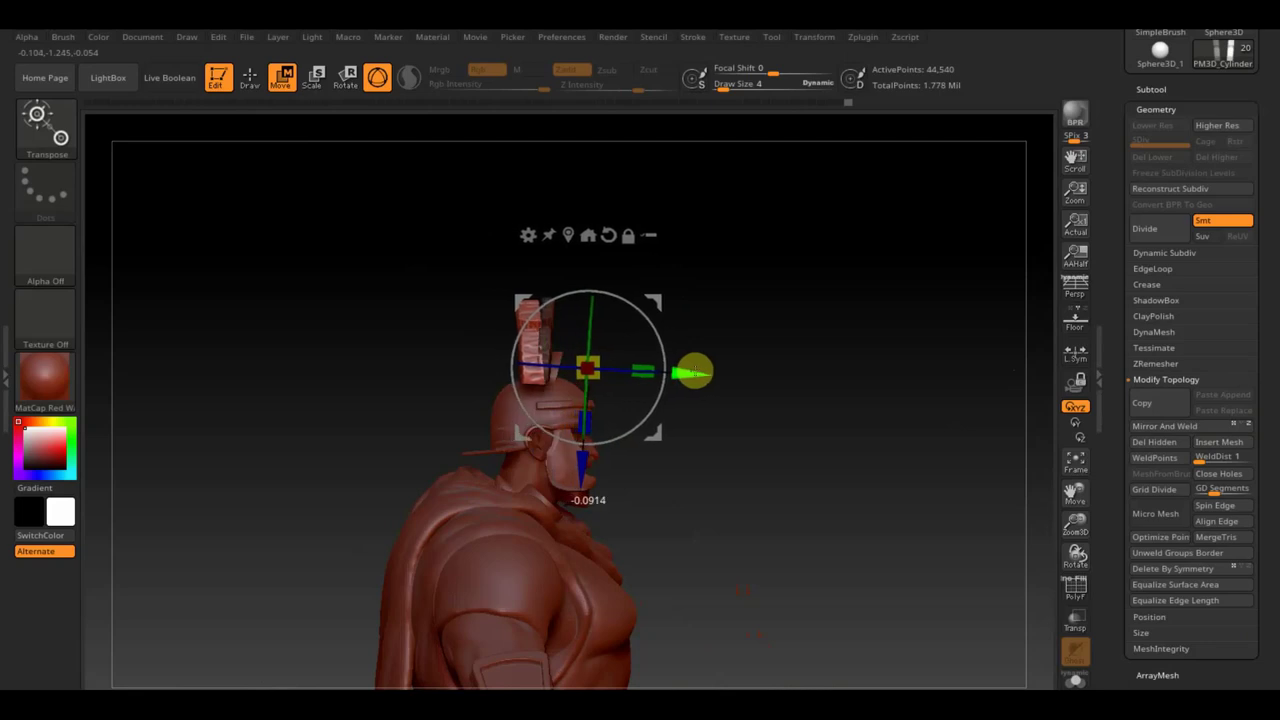
{"action": "left_click_drag", "start_coordinate": [580, 486], "coordinate": [581, 472]}
{"action": "mouse_move", "coordinate": [648, 367]}
{"action": "left_mouse_down"}
{"action": "mouse_move", "coordinate": [864, 407]}
{"action": "mouse_move", "coordinate": [874, 397]}
{"action": "mouse_move", "coordinate": [849, 377]}
{"action": "left_mouse_up"}
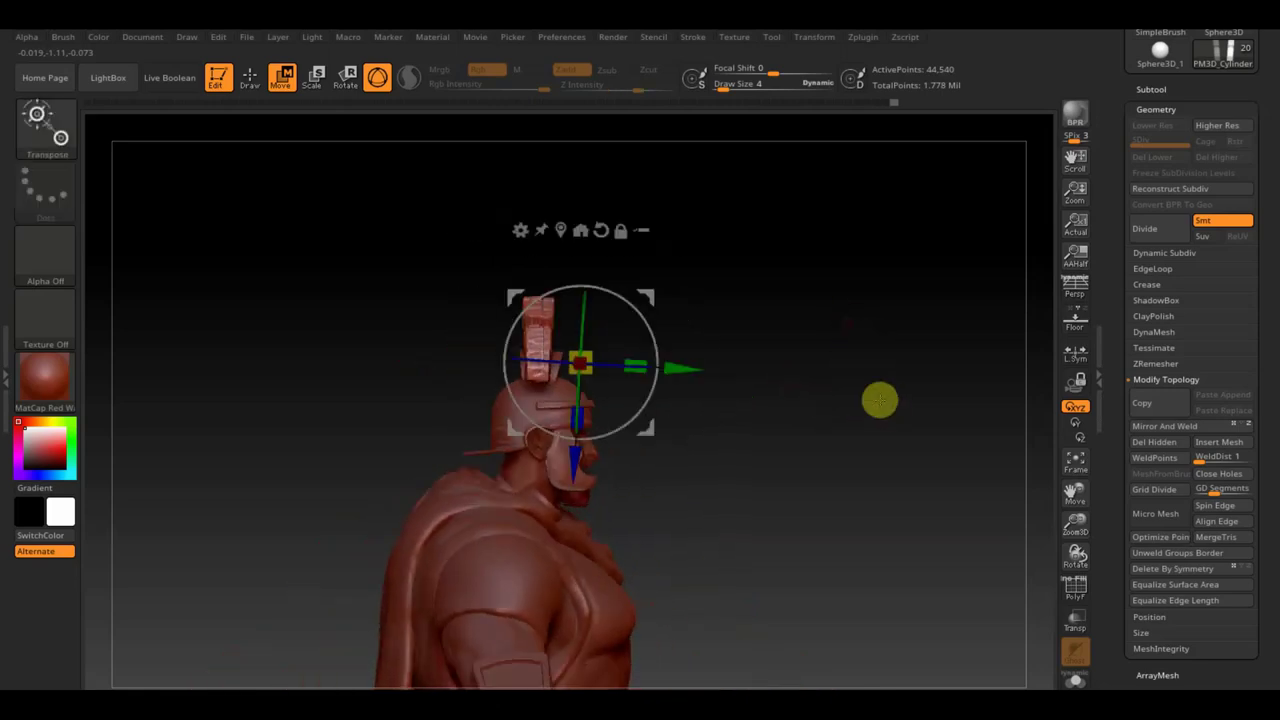
{"action": "left_click_drag", "start_coordinate": [877, 320], "coordinate": [925, 422], "text": "ctrl+shift"}
{"action": "left_click_drag", "start_coordinate": [855, 404], "coordinate": [783, 403]}
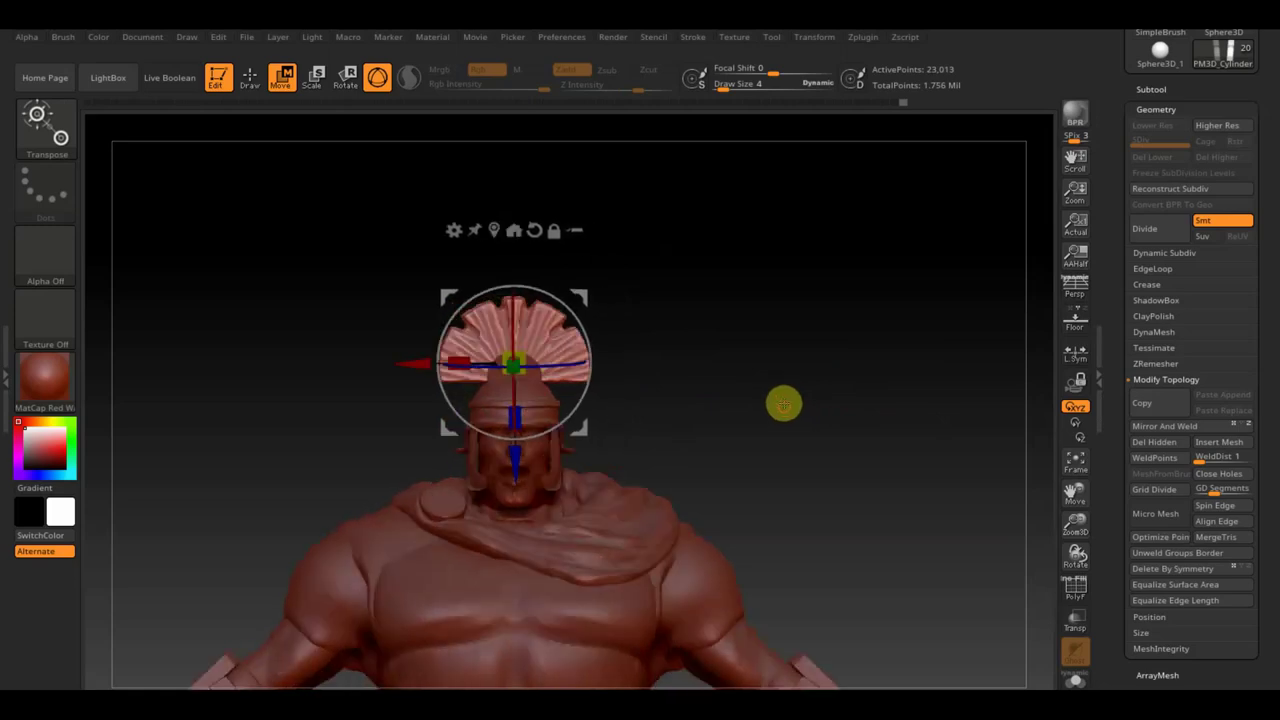
{"action": "left_click", "coordinate": [252, 78]}
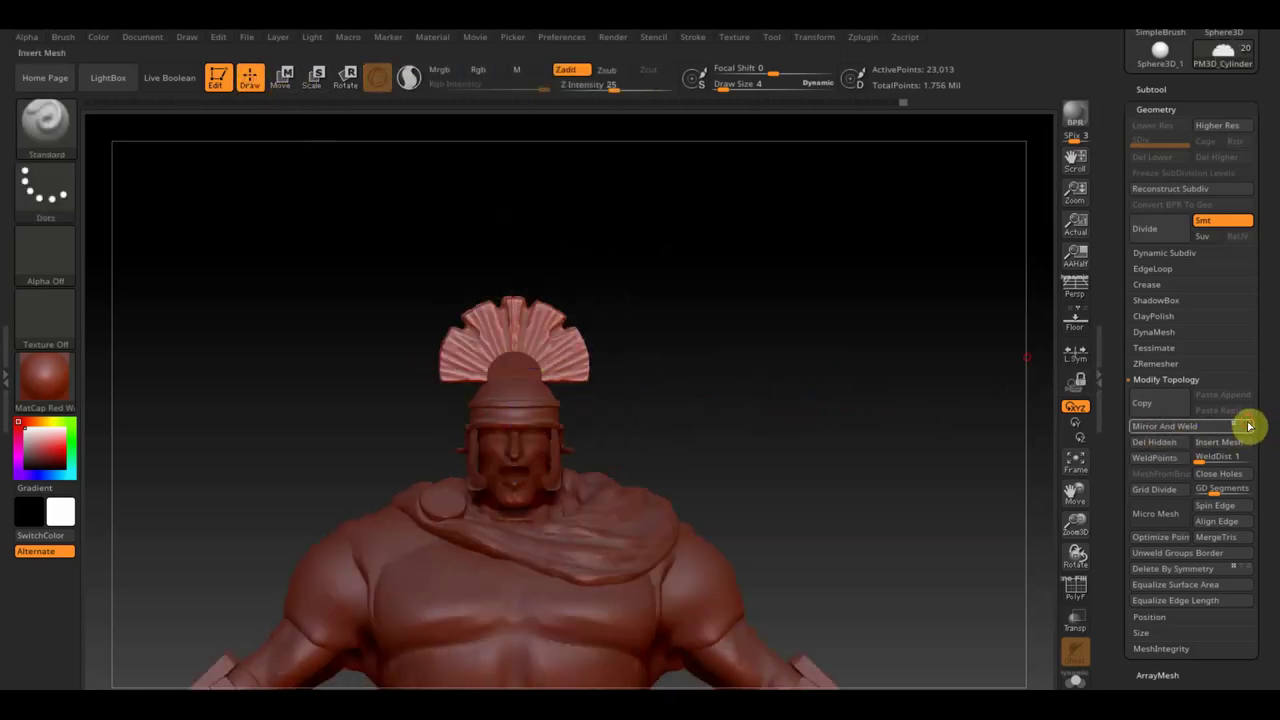
Step: Review the full warrior from side and front, then bring up the Brush palette
{"action": "mouse_move", "coordinate": [797, 429]}
{"action": "left_mouse_down"}
{"action": "mouse_move", "coordinate": [917, 426]}
{"action": "mouse_move", "coordinate": [889, 431]}
{"action": "left_mouse_up"}
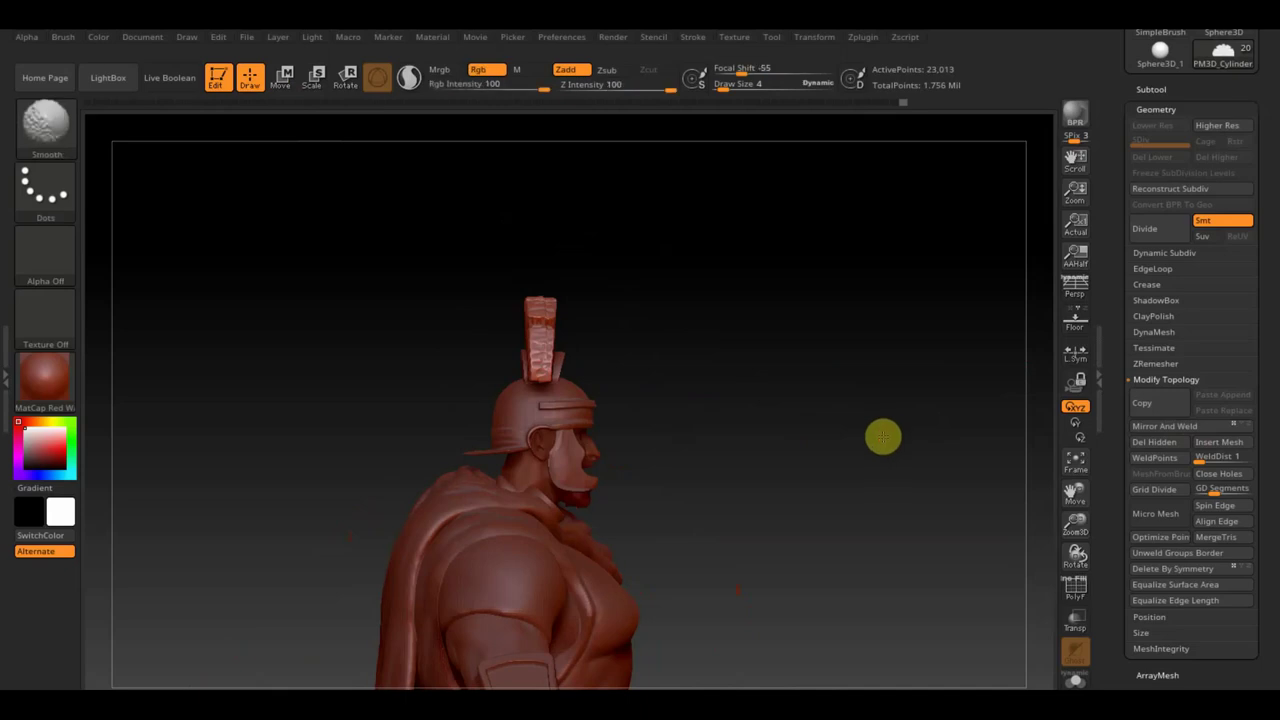
{"action": "mouse_move", "coordinate": [816, 453]}
{"action": "left_mouse_down"}
{"action": "mouse_move", "coordinate": [797, 463]}
{"action": "mouse_move", "coordinate": [892, 474]}
{"action": "mouse_move", "coordinate": [868, 490]}
{"action": "left_mouse_up"}
{"action": "mouse_move", "coordinate": [828, 567]}
{"action": "left_mouse_down", "text": "alt"}
{"action": "mouse_move", "coordinate": [826, 383]}
{"action": "mouse_move", "coordinate": [809, 352]}
{"action": "mouse_move", "coordinate": [794, 540]}
{"action": "mouse_move", "coordinate": [811, 308]}
{"action": "mouse_move", "coordinate": [817, 357]}
{"action": "mouse_move", "coordinate": [895, 347]}
{"action": "mouse_move", "coordinate": [746, 377]}
{"action": "mouse_move", "coordinate": [809, 374]}
{"action": "left_mouse_up", "text": "alt"}
{"action": "mouse_move", "coordinate": [822, 477]}
{"action": "left_mouse_down", "text": "alt"}
{"action": "mouse_move", "coordinate": [817, 443]}
{"action": "mouse_move", "coordinate": [831, 437]}
{"action": "mouse_move", "coordinate": [860, 480]}
{"action": "left_mouse_up", "text": "alt"}
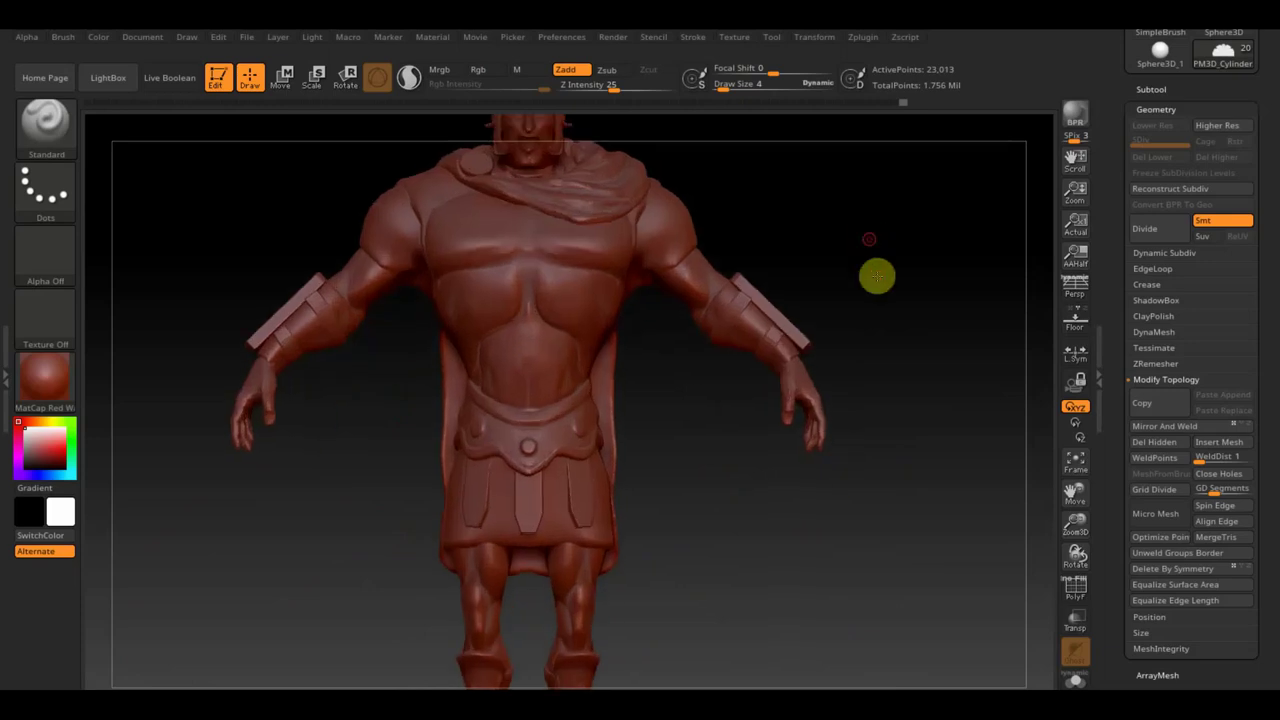
{"action": "left_click_drag", "start_coordinate": [877, 274], "coordinate": [871, 479], "text": "alt"}
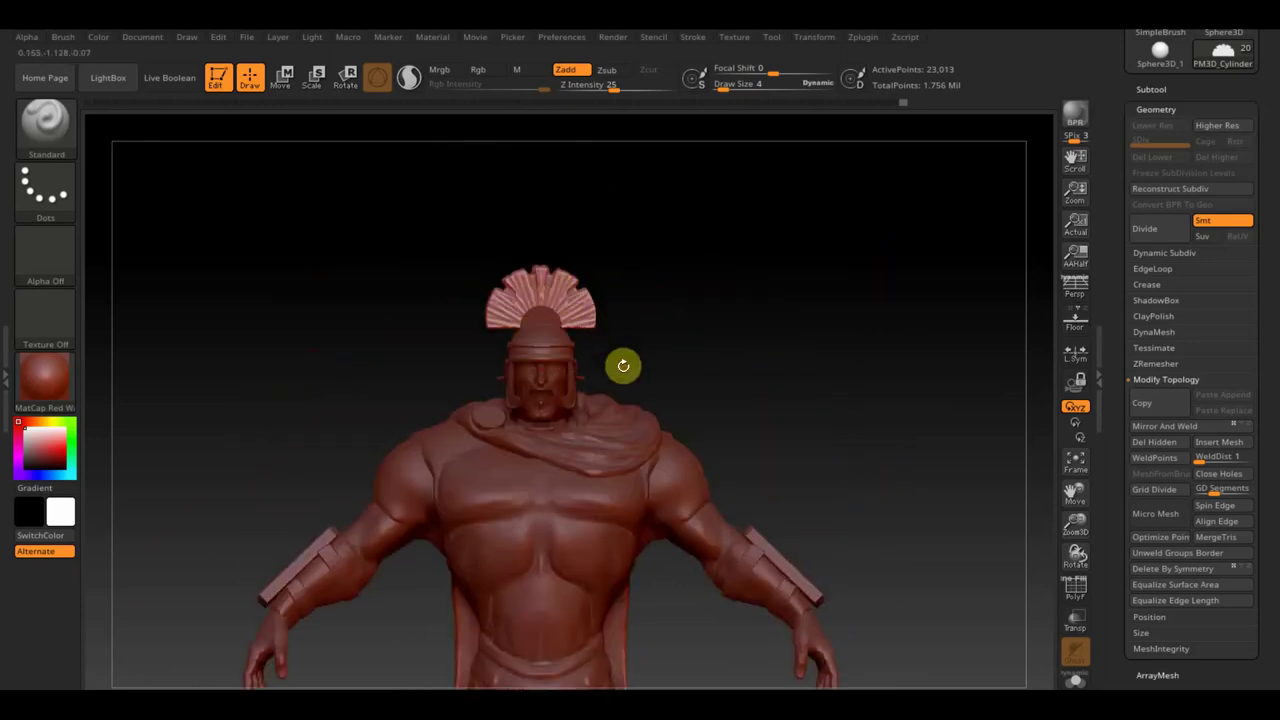
{"action": "left_click", "coordinate": [45, 122]}
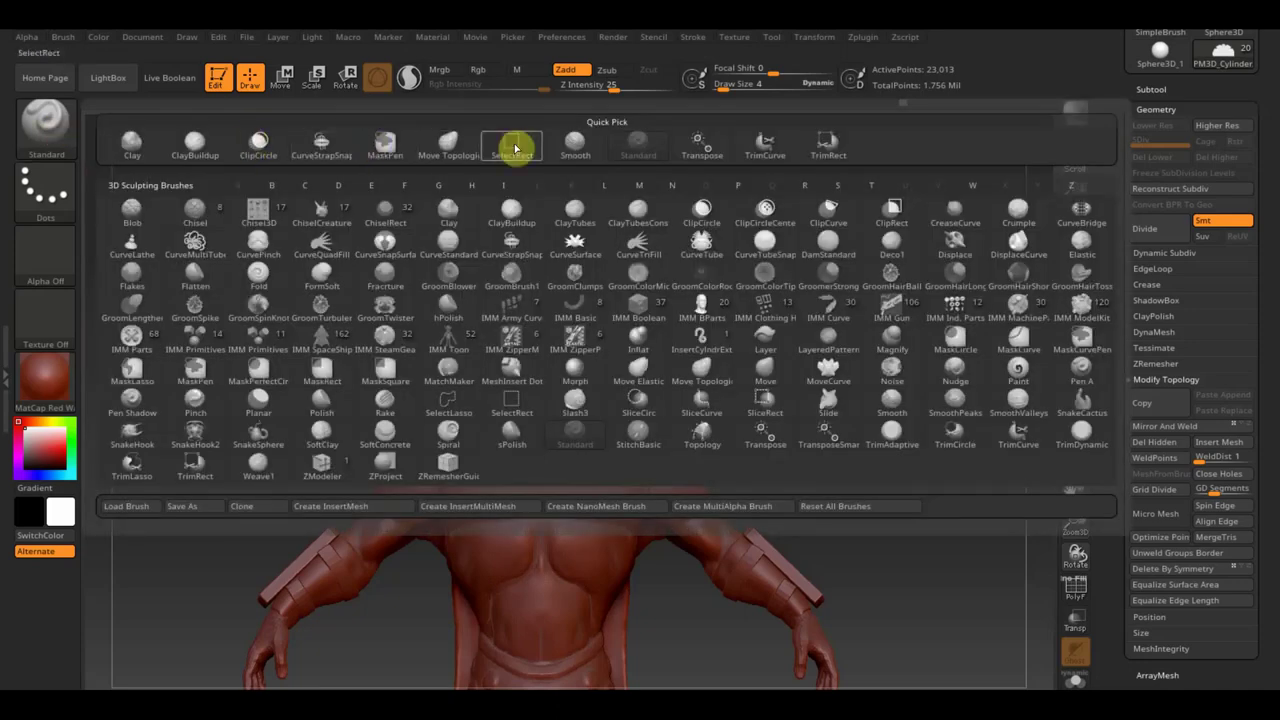
Step: Widen the crest's fan on both sides using Move Topological at draw size 104
{"action": "left_click", "coordinate": [471, 157]}
{"action": "left_click_drag", "start_coordinate": [738, 83], "coordinate": [752, 85]}
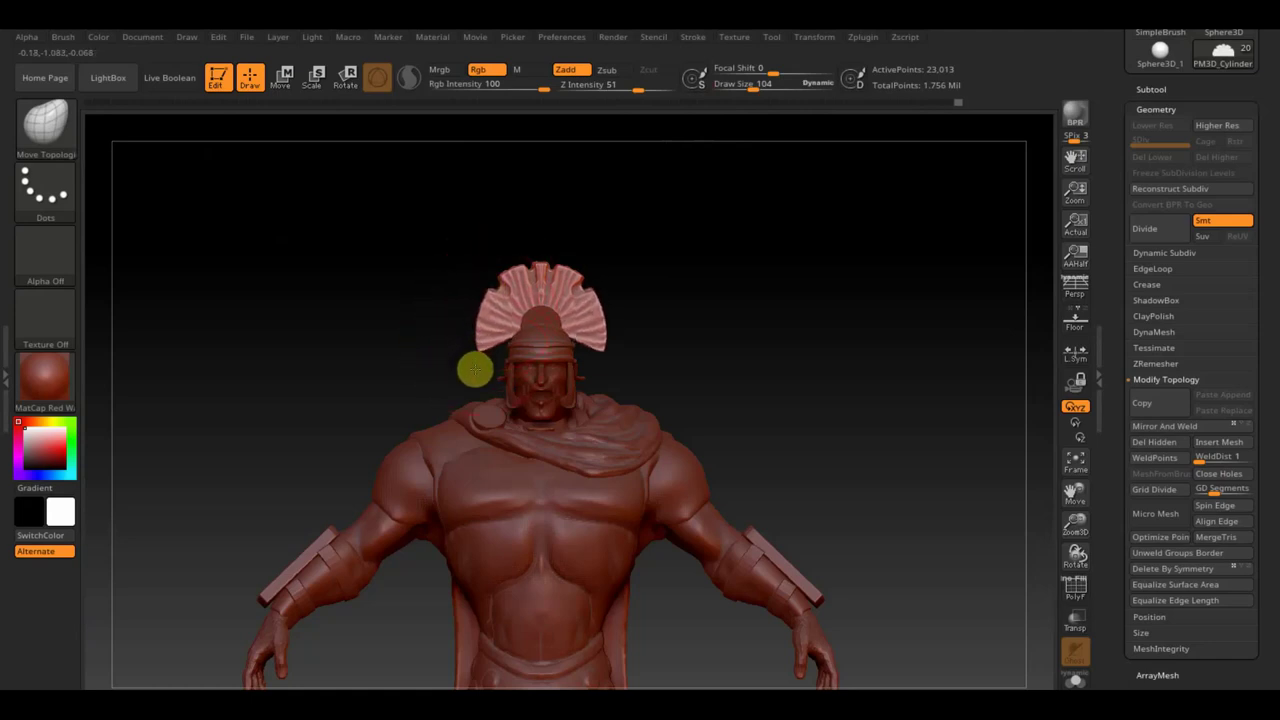
{"action": "left_click_drag", "start_coordinate": [469, 354], "coordinate": [450, 340]}
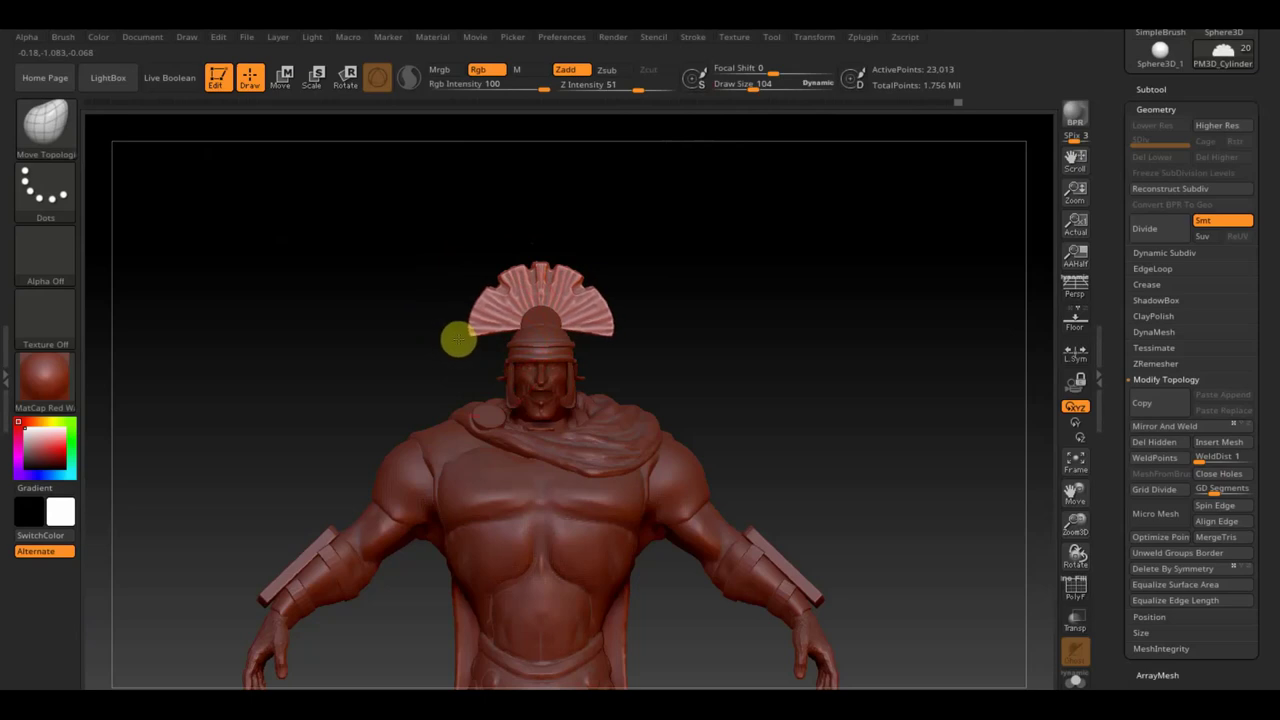
{"action": "mouse_move", "coordinate": [732, 295]}
{"action": "left_mouse_down"}
{"action": "mouse_move", "coordinate": [826, 286]}
{"action": "mouse_move", "coordinate": [731, 337]}
{"action": "mouse_move", "coordinate": [666, 346]}
{"action": "mouse_move", "coordinate": [700, 354]}
{"action": "mouse_move", "coordinate": [709, 337]}
{"action": "mouse_move", "coordinate": [691, 320]}
{"action": "mouse_move", "coordinate": [822, 476]}
{"action": "left_mouse_up"}
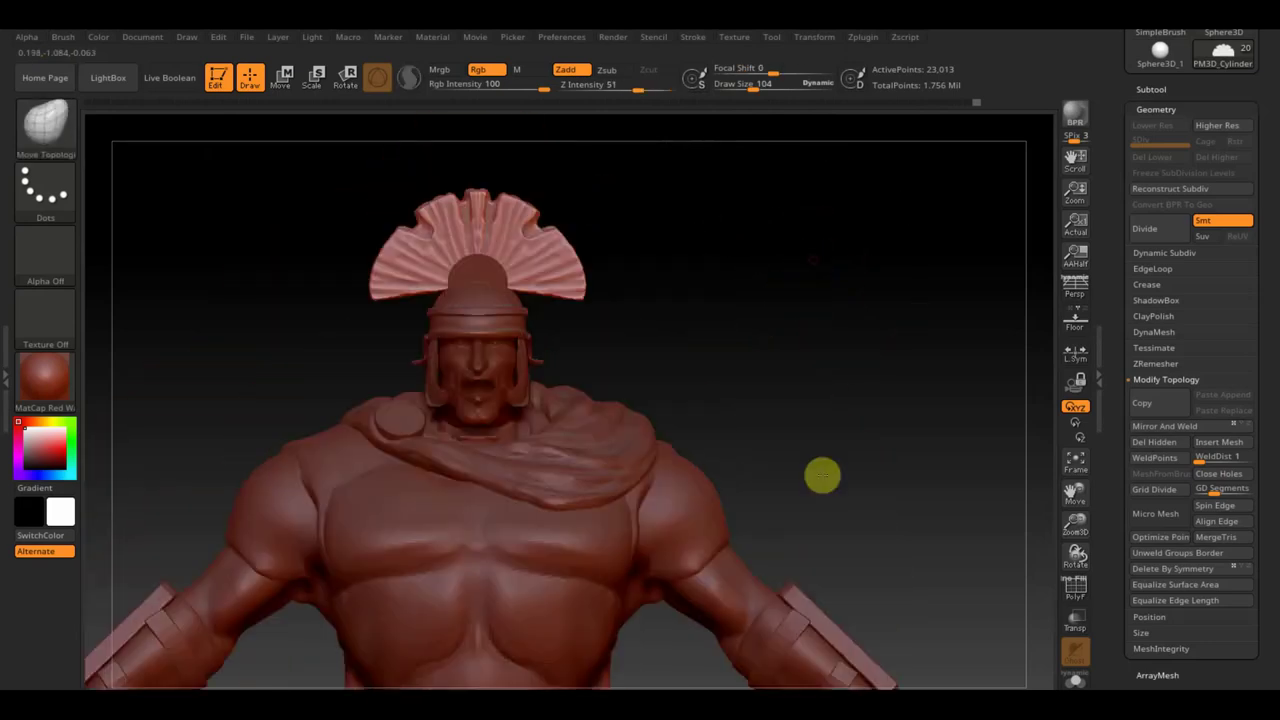
Step: Lift the fan crest's lower ends upward
{"action": "left_click", "coordinate": [478, 280], "text": "alt"}
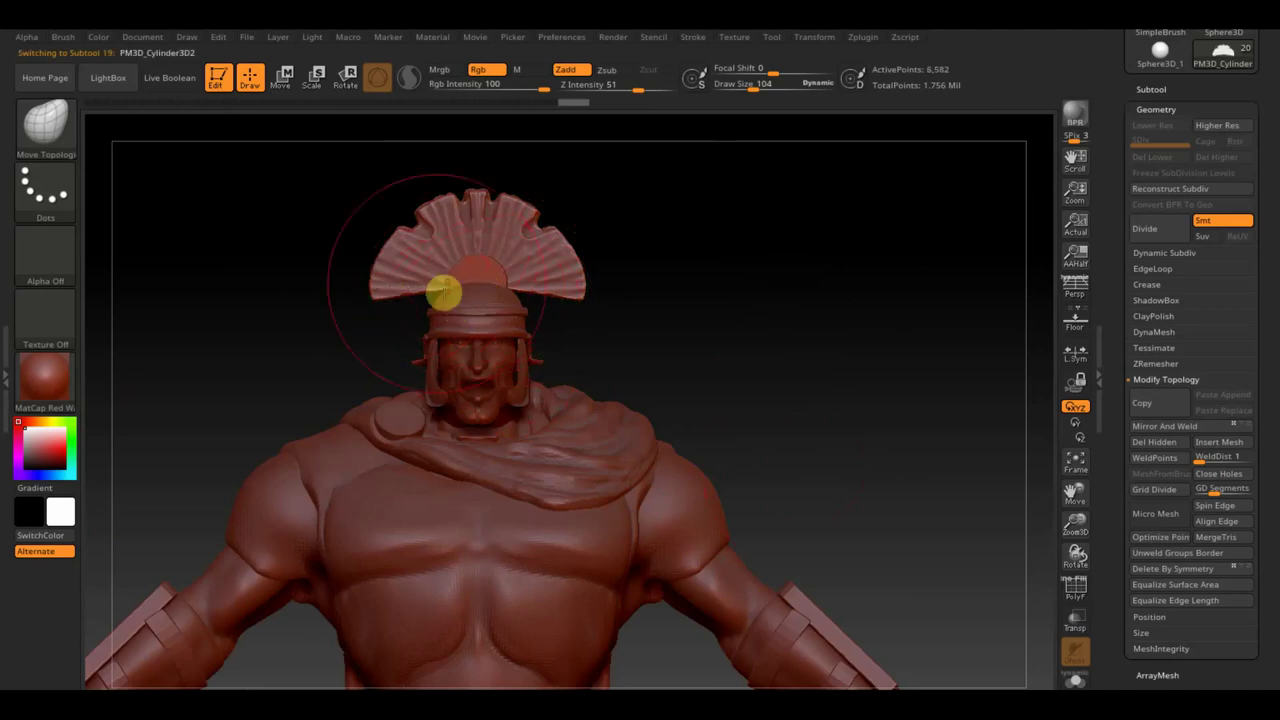
{"action": "left_click", "coordinate": [434, 276], "text": "alt"}
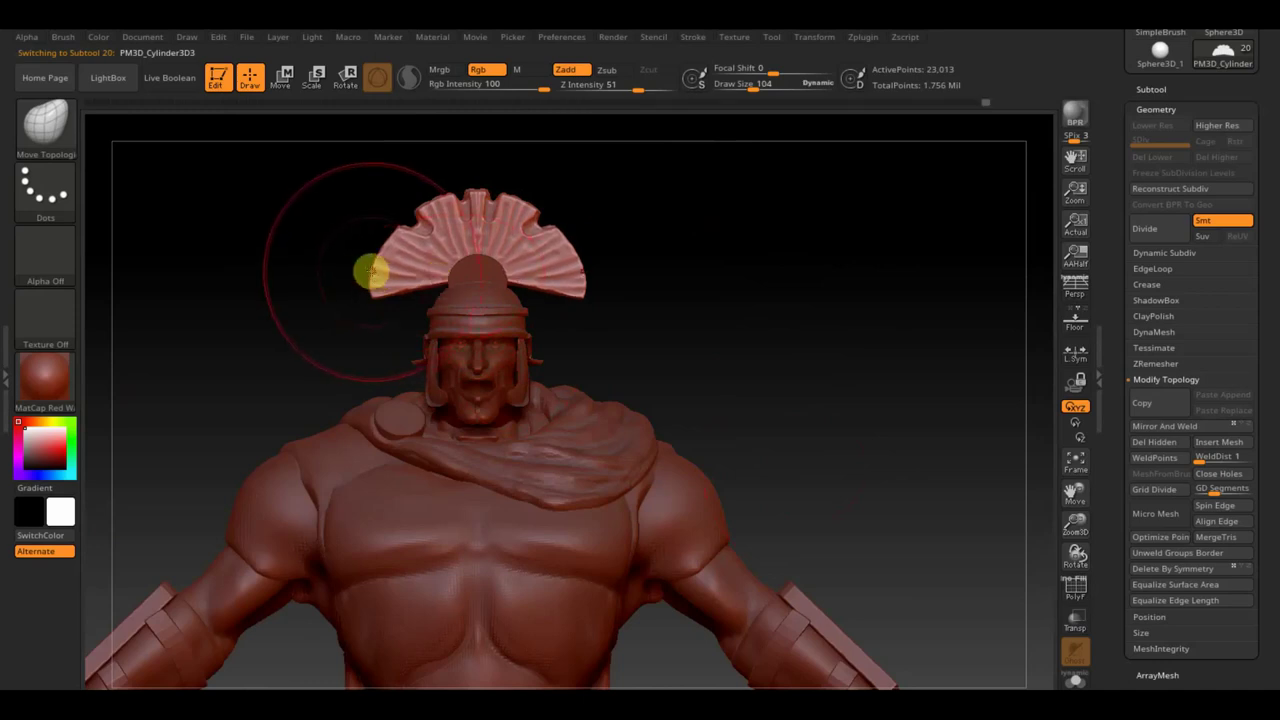
{"action": "left_click_drag", "start_coordinate": [371, 270], "coordinate": [372, 261]}
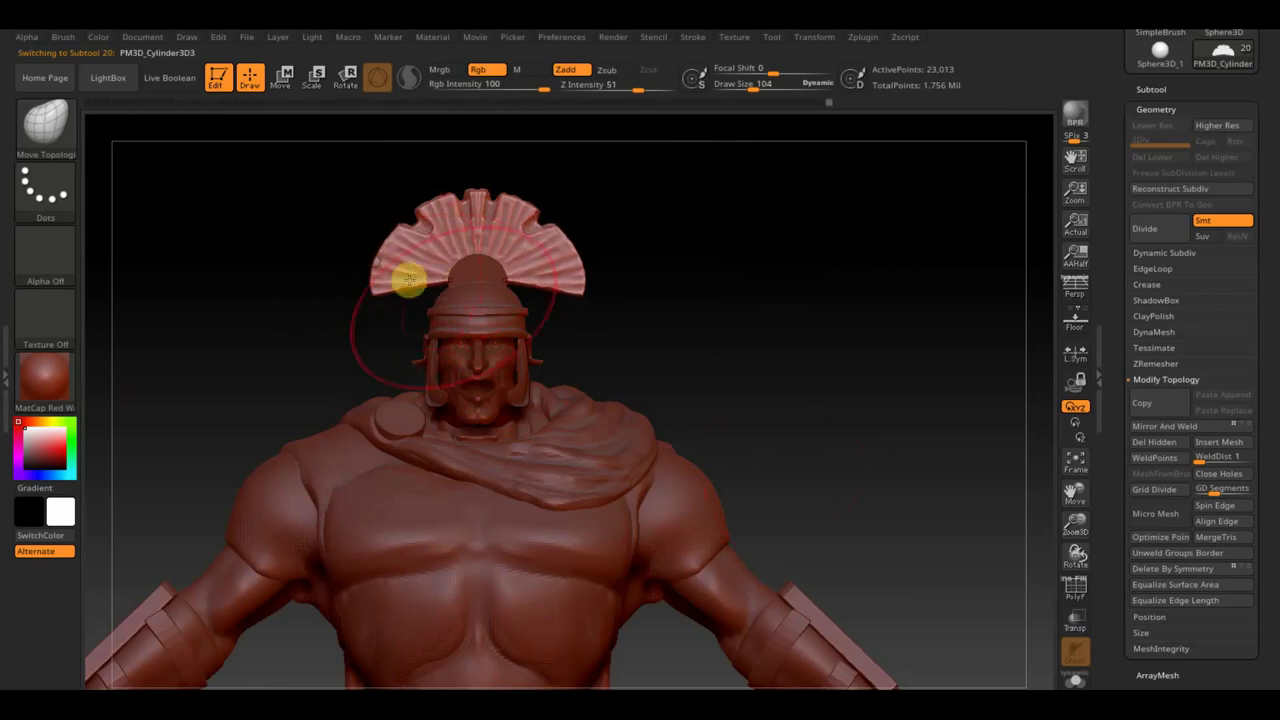
Step: Trim half the crest base away, mirror and weld it, and reshape it upward
{"action": "left_click", "coordinate": [468, 279], "text": "alt"}
{"action": "key", "text": "ctrl+shift"}
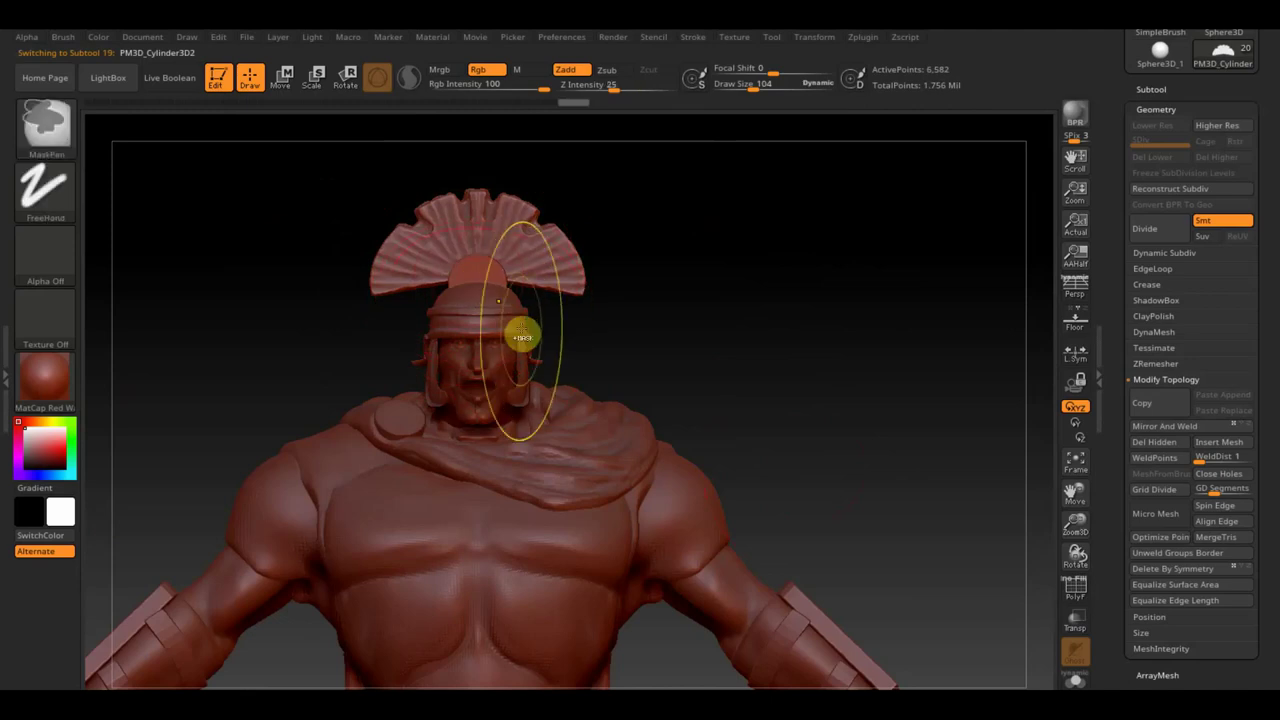
{"action": "mouse_move", "coordinate": [520, 342]}
{"action": "left_mouse_down", "text": "ctrl+shift"}
{"action": "mouse_move", "coordinate": [440, 270]}
{"action": "mouse_move", "coordinate": [471, 282]}
{"action": "mouse_move", "coordinate": [429, 272]}
{"action": "left_mouse_up", "text": "ctrl+shift"}
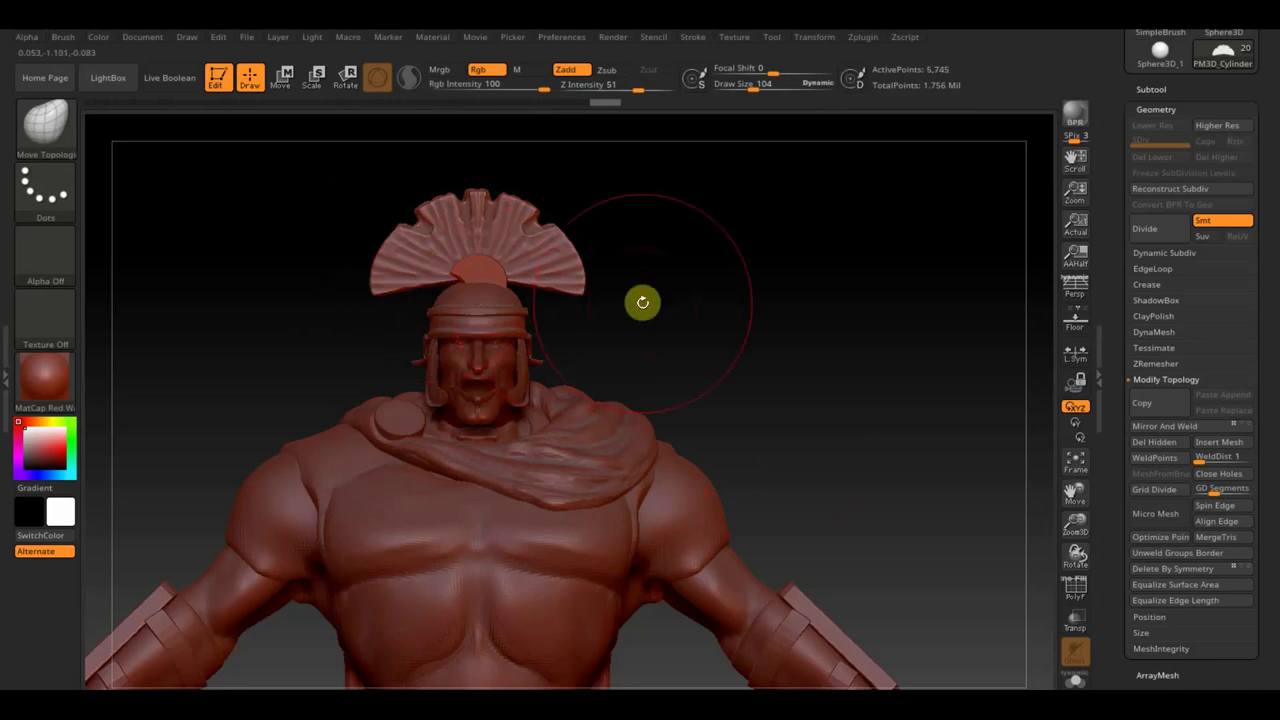
{"action": "left_click", "coordinate": [1145, 427]}
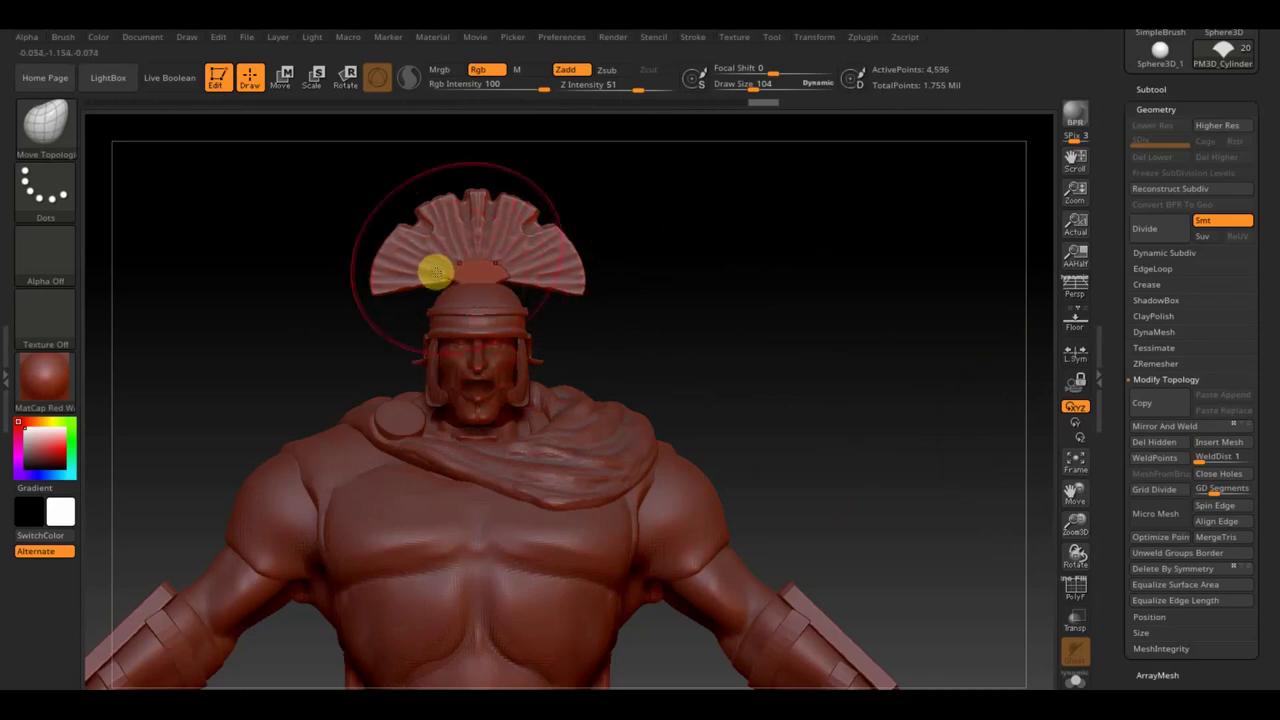
{"action": "left_click_drag", "start_coordinate": [450, 262], "coordinate": [449, 243]}
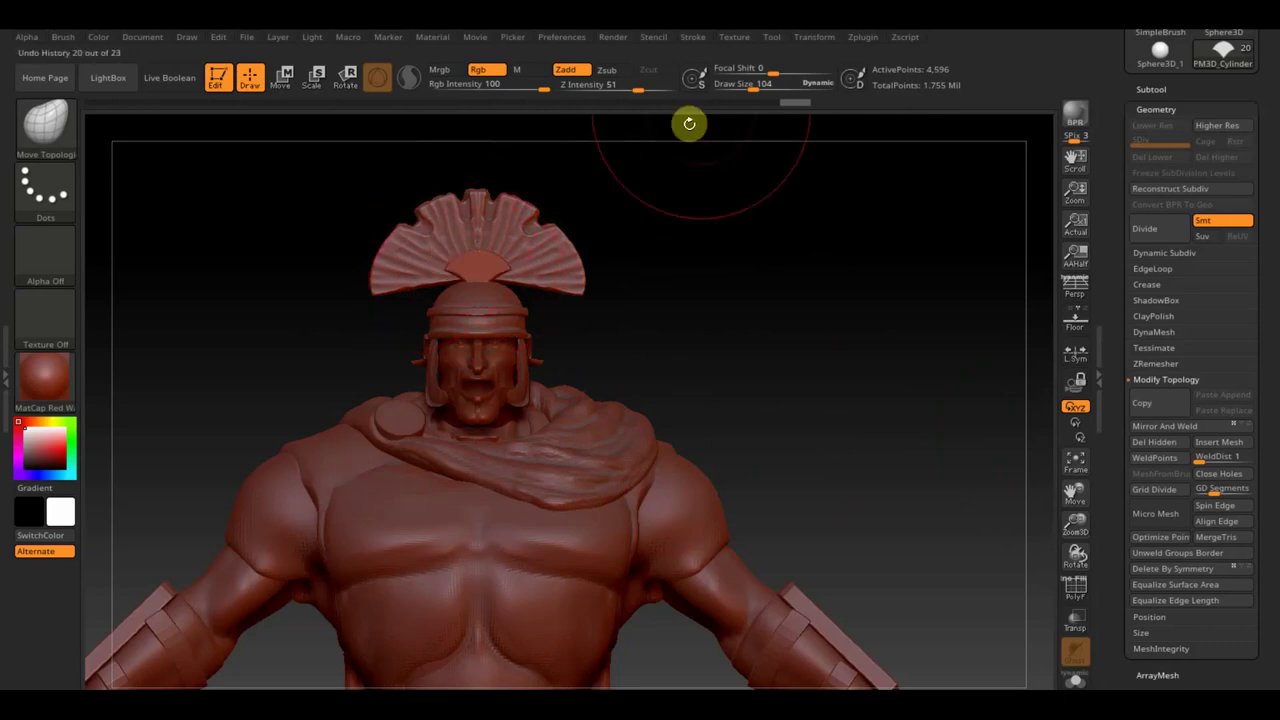
Step: With draw size 19, pull the crest's outer tips down and outward
{"action": "mouse_move", "coordinate": [797, 80]}
{"action": "left_mouse_down"}
{"action": "mouse_move", "coordinate": [740, 91]}
{"action": "mouse_move", "coordinate": [703, 134]}
{"action": "left_mouse_up"}
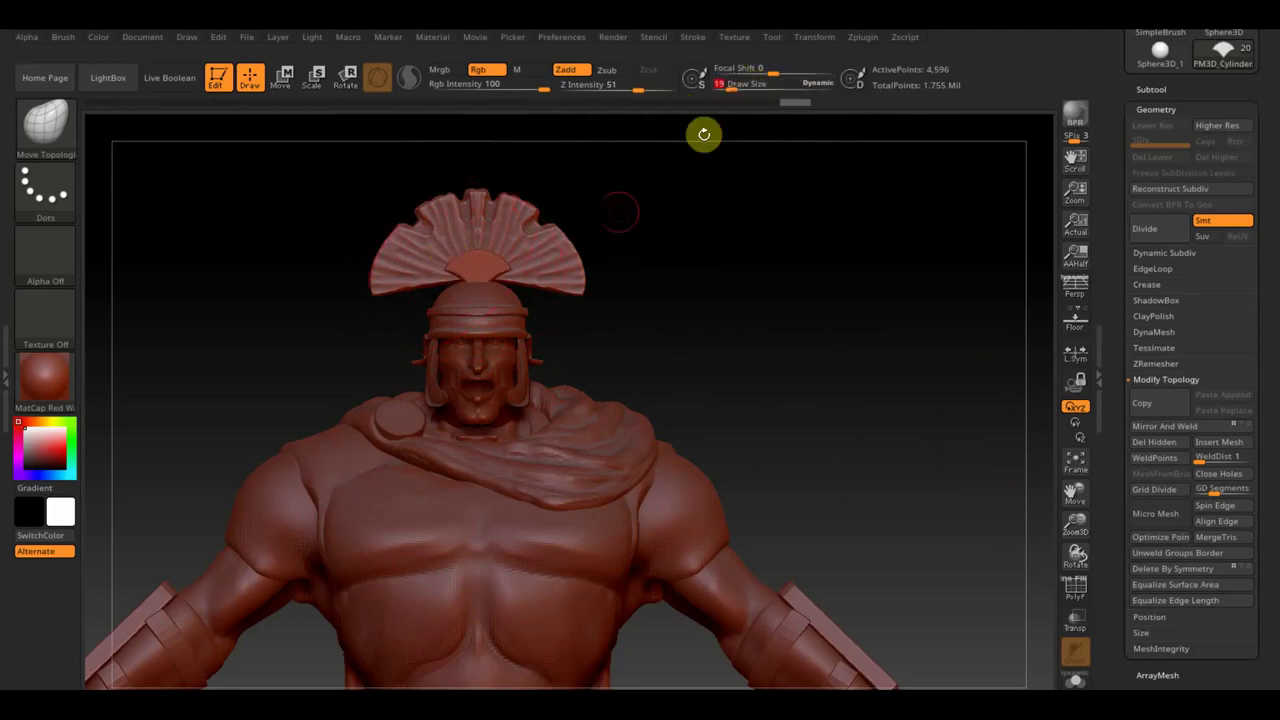
{"action": "left_click", "coordinate": [451, 279], "text": "alt"}
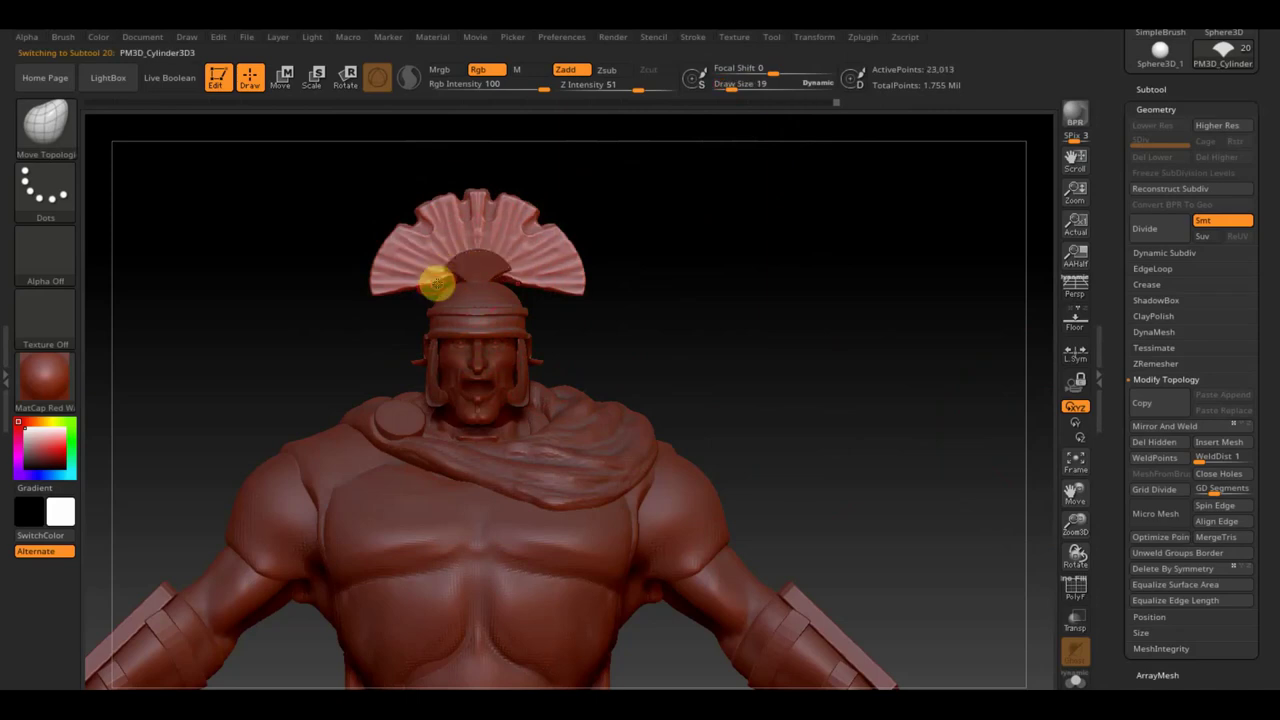
{"action": "mouse_move", "coordinate": [416, 280]}
{"action": "left_mouse_down"}
{"action": "mouse_move", "coordinate": [353, 308]}
{"action": "mouse_move", "coordinate": [377, 235]}
{"action": "mouse_move", "coordinate": [398, 245]}
{"action": "left_mouse_up"}
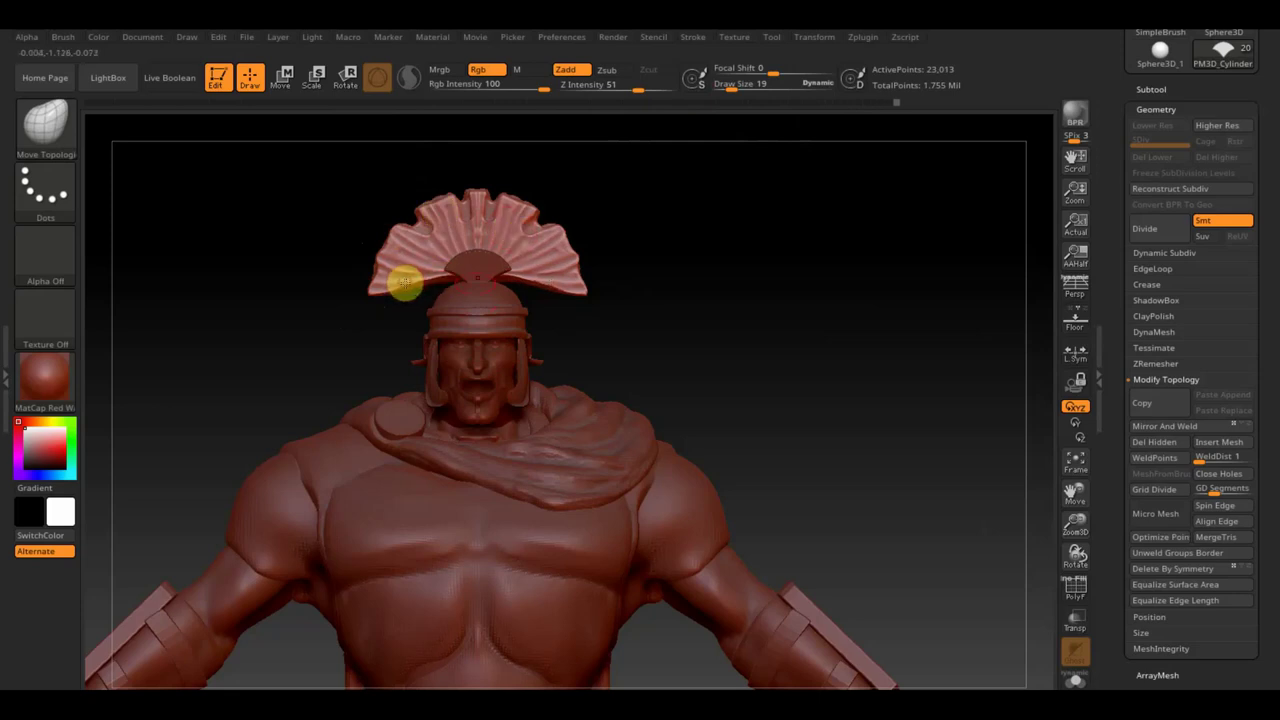
Step: Rotate around to inspect the back of the helmet, then return to front view
{"action": "left_click", "coordinate": [453, 263], "text": "alt"}
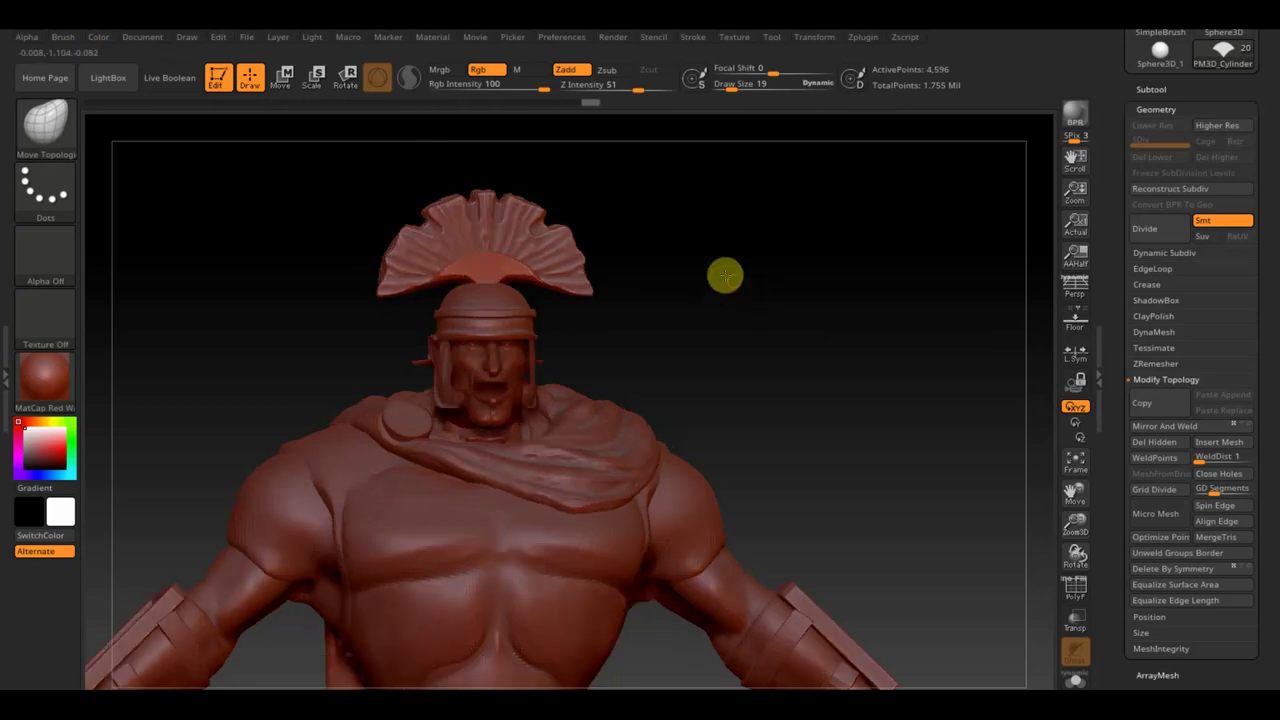
{"action": "left_click_drag", "start_coordinate": [723, 274], "coordinate": [803, 289]}
{"action": "mouse_move", "coordinate": [568, 294]}
{"action": "left_mouse_down"}
{"action": "mouse_move", "coordinate": [752, 268]}
{"action": "mouse_move", "coordinate": [763, 283]}
{"action": "mouse_move", "coordinate": [854, 289]}
{"action": "mouse_move", "coordinate": [797, 291]}
{"action": "left_mouse_up"}
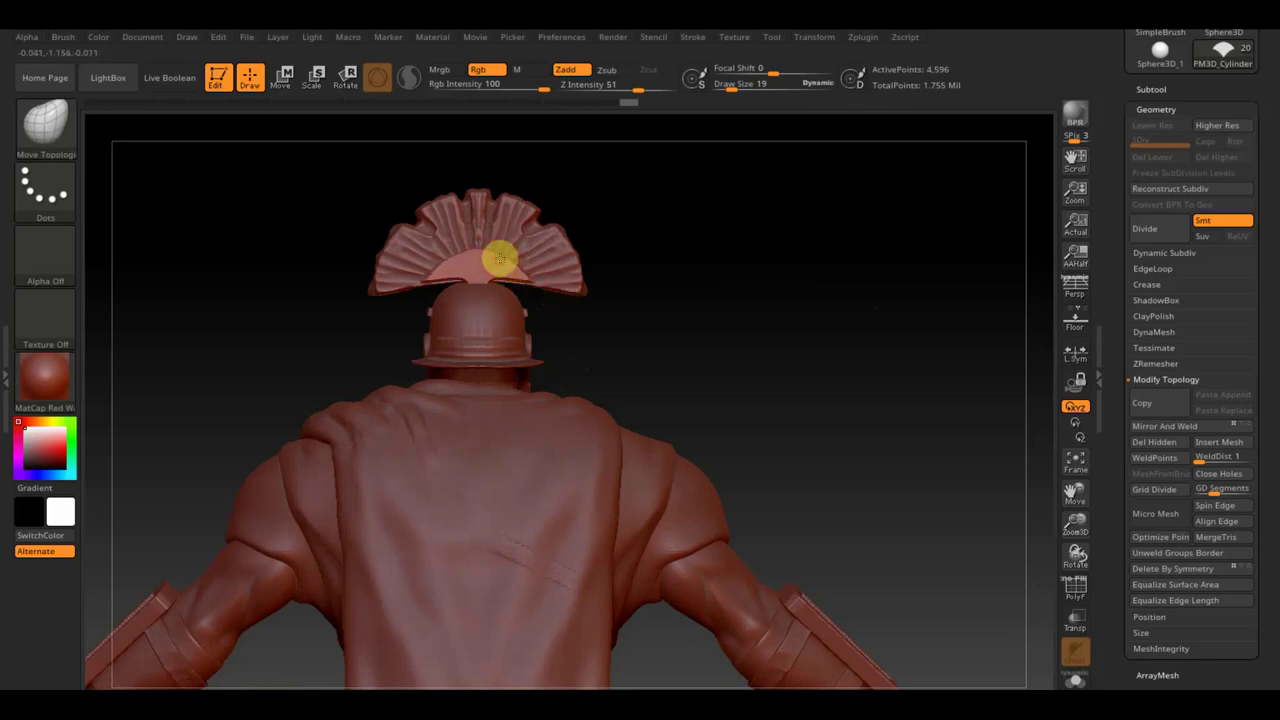
{"action": "left_click", "coordinate": [514, 289], "text": "alt"}
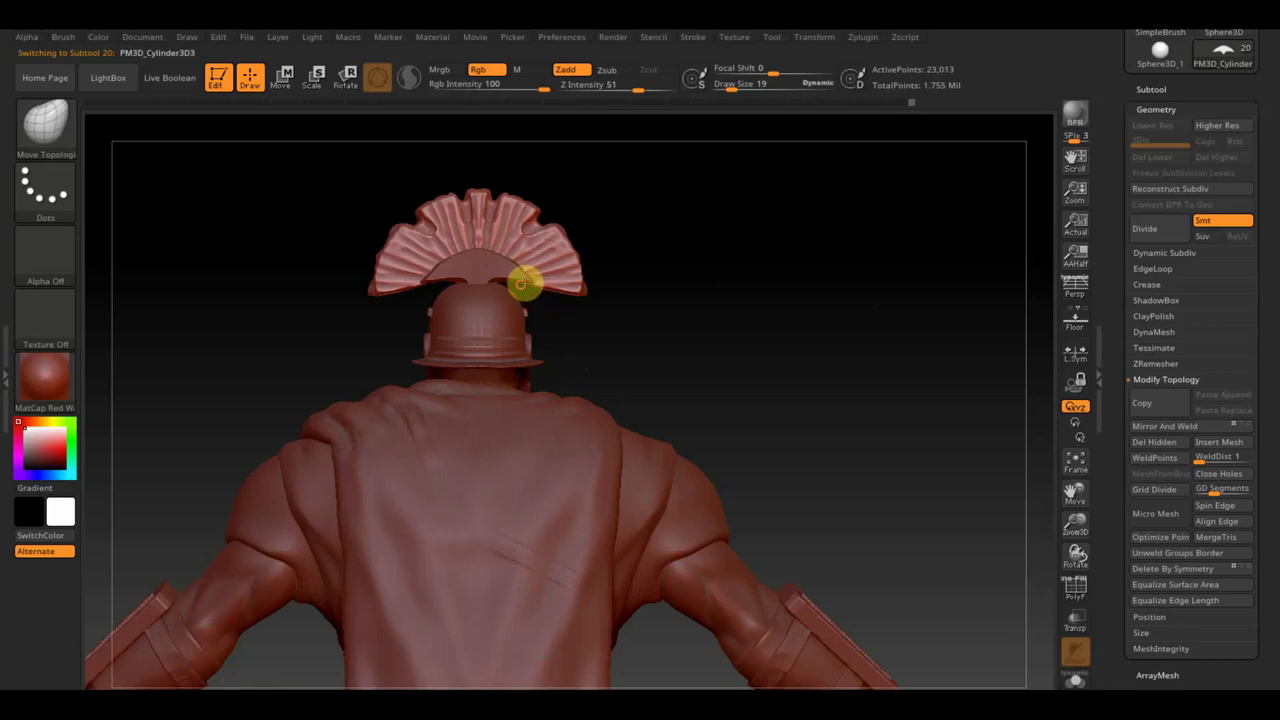
{"action": "mouse_move", "coordinate": [712, 262]}
{"action": "left_mouse_down"}
{"action": "mouse_move", "coordinate": [580, 274]}
{"action": "mouse_move", "coordinate": [676, 272]}
{"action": "mouse_move", "coordinate": [651, 424]}
{"action": "mouse_move", "coordinate": [750, 295]}
{"action": "mouse_move", "coordinate": [737, 226]}
{"action": "left_mouse_up"}
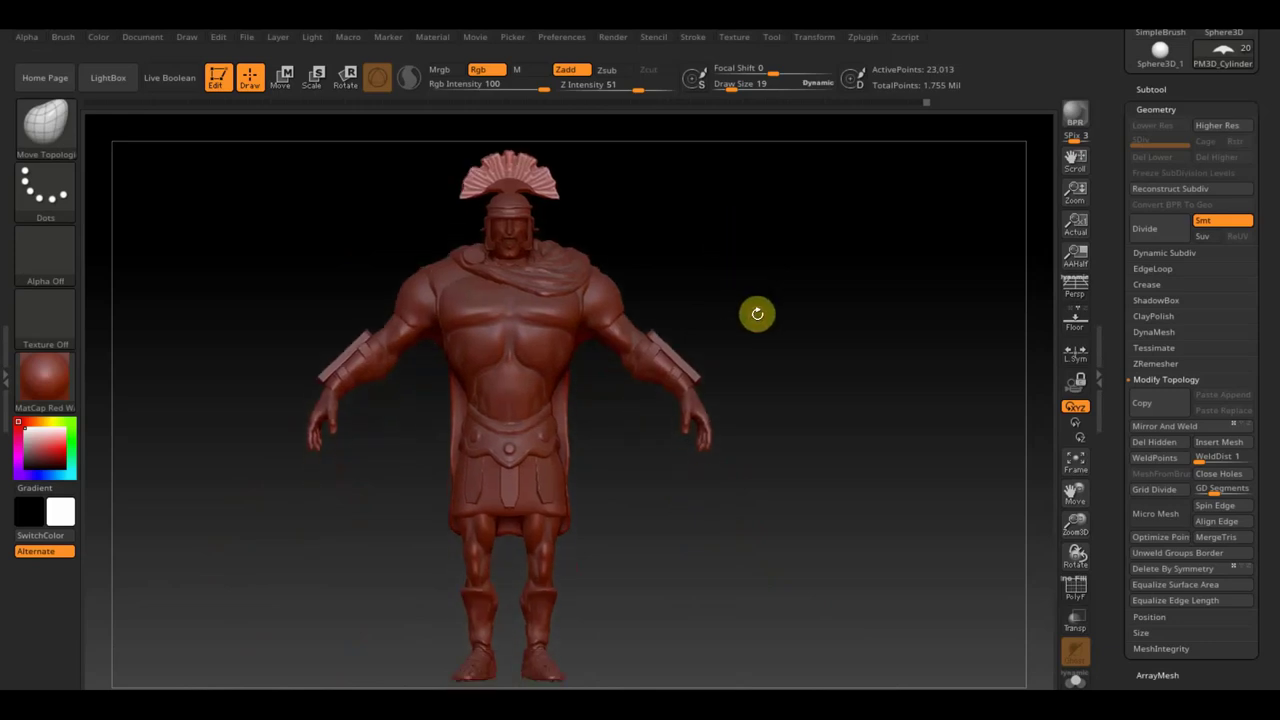
{"action": "mouse_move", "coordinate": [763, 366]}
{"action": "left_mouse_down"}
{"action": "mouse_move", "coordinate": [790, 374]}
{"action": "mouse_move", "coordinate": [791, 363]}
{"action": "mouse_move", "coordinate": [760, 360]}
{"action": "left_mouse_up"}
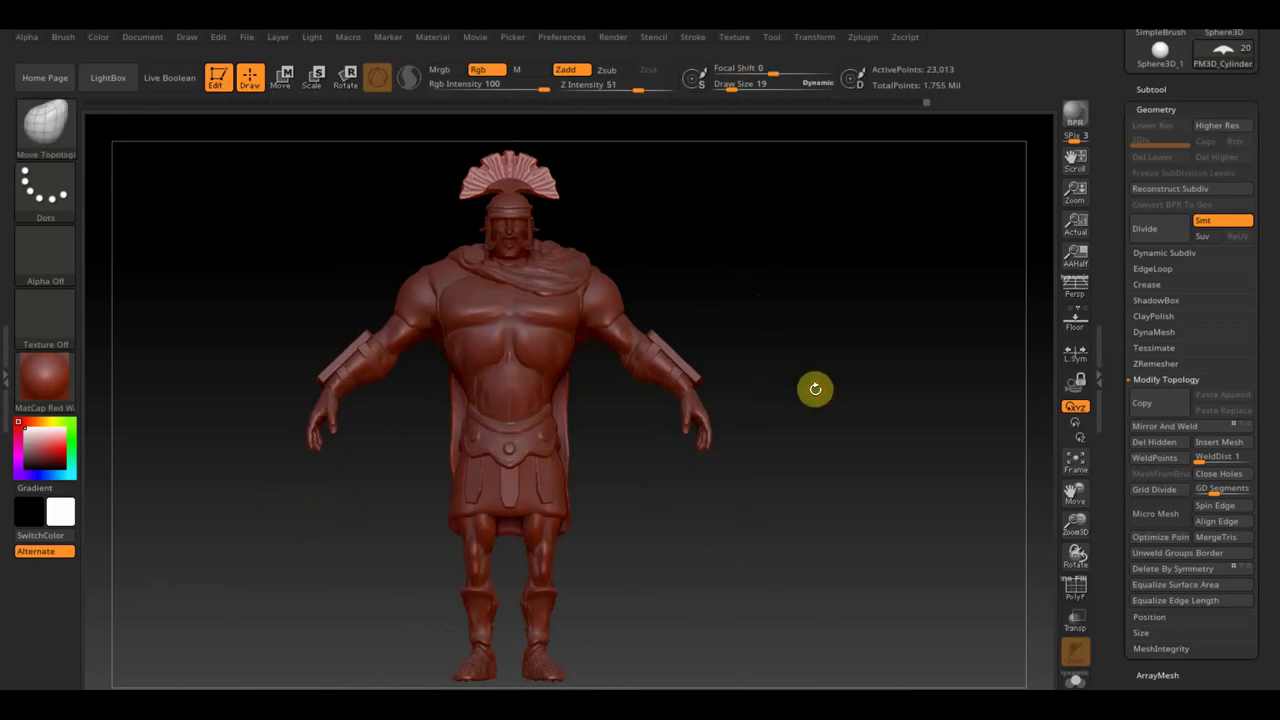
{"action": "left_click_drag", "start_coordinate": [814, 388], "coordinate": [845, 380], "text": "alt"}
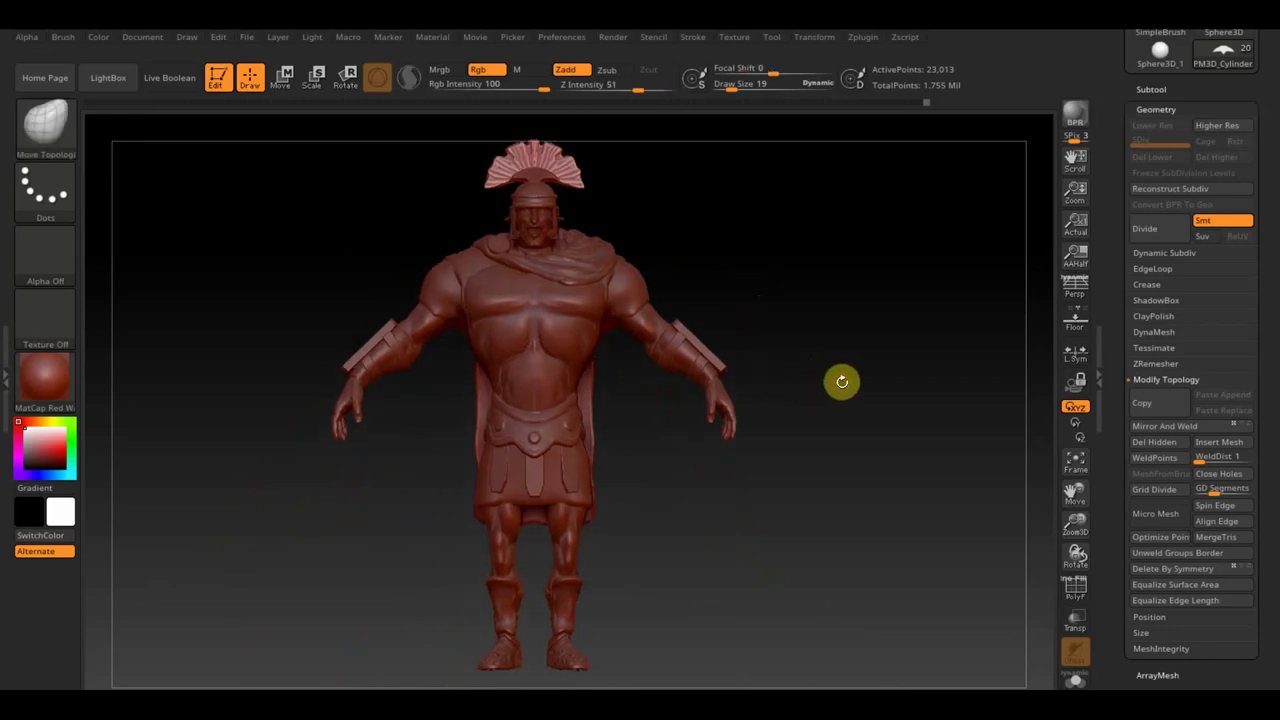
{"action": "mouse_move", "coordinate": [814, 383]}
{"action": "left_mouse_down"}
{"action": "mouse_move", "coordinate": [1000, 397]}
{"action": "mouse_move", "coordinate": [831, 454]}
{"action": "mouse_move", "coordinate": [669, 391]}
{"action": "mouse_move", "coordinate": [796, 396]}
{"action": "mouse_move", "coordinate": [826, 411]}
{"action": "left_mouse_up"}
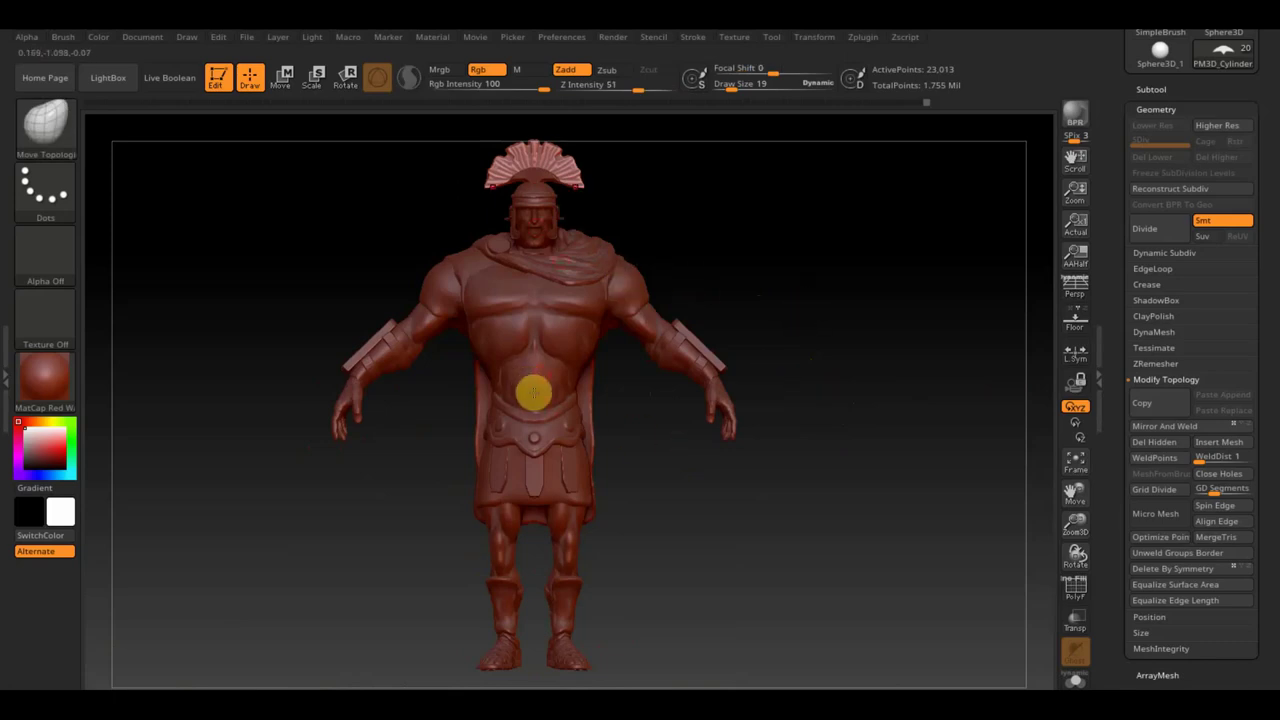
{"action": "mouse_move", "coordinate": [700, 500]}
{"action": "left_mouse_down"}
{"action": "mouse_move", "coordinate": [660, 500]}
{"action": "mouse_move", "coordinate": [731, 514]}
{"action": "left_mouse_up"}
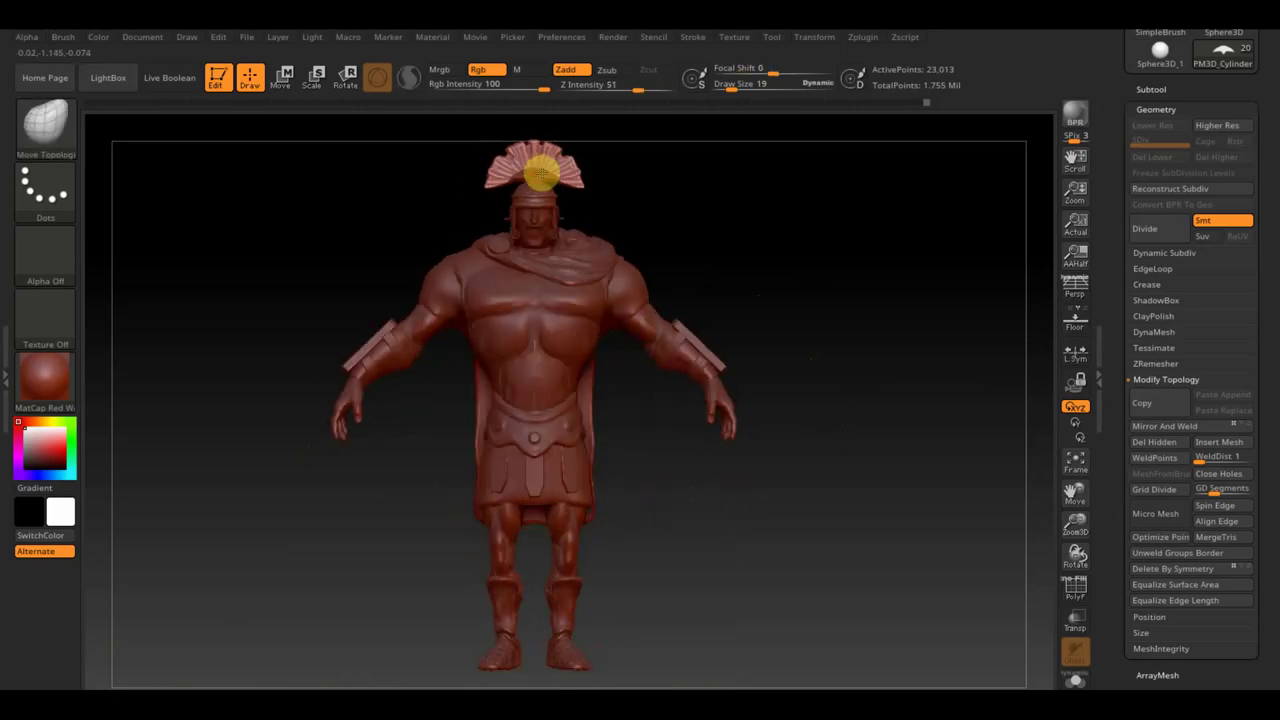
{"action": "mouse_move", "coordinate": [746, 237]}
{"action": "left_mouse_down", "text": "alt"}
{"action": "mouse_move", "coordinate": [857, 351]}
{"action": "mouse_move", "coordinate": [773, 457]}
{"action": "mouse_move", "coordinate": [849, 563]}
{"action": "mouse_move", "coordinate": [717, 520]}
{"action": "mouse_move", "coordinate": [740, 437]}
{"action": "left_mouse_up", "text": "alt"}
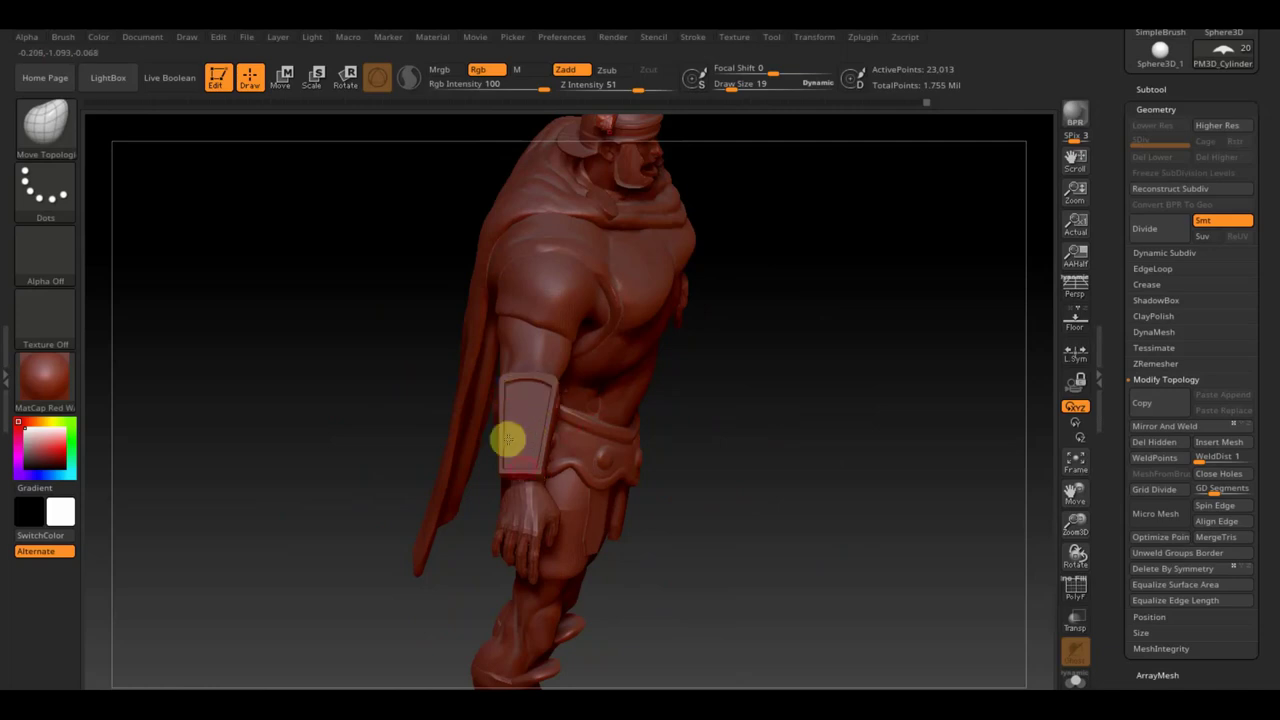
{"action": "mouse_move", "coordinate": [720, 446]}
{"action": "left_mouse_down"}
{"action": "mouse_move", "coordinate": [666, 389]}
{"action": "mouse_move", "coordinate": [743, 443]}
{"action": "left_mouse_up"}
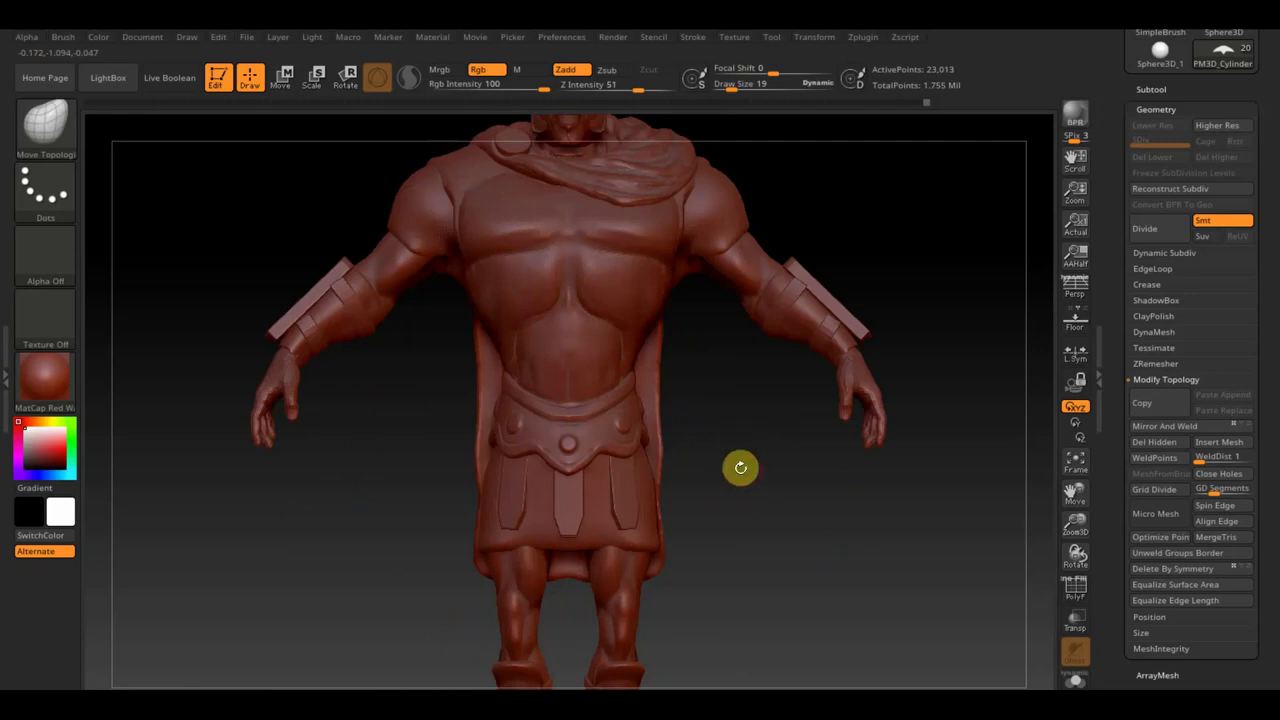
{"action": "mouse_move", "coordinate": [763, 474]}
{"action": "left_mouse_down"}
{"action": "mouse_move", "coordinate": [703, 517]}
{"action": "mouse_move", "coordinate": [706, 534]}
{"action": "mouse_move", "coordinate": [749, 523]}
{"action": "mouse_move", "coordinate": [766, 478]}
{"action": "left_mouse_up"}
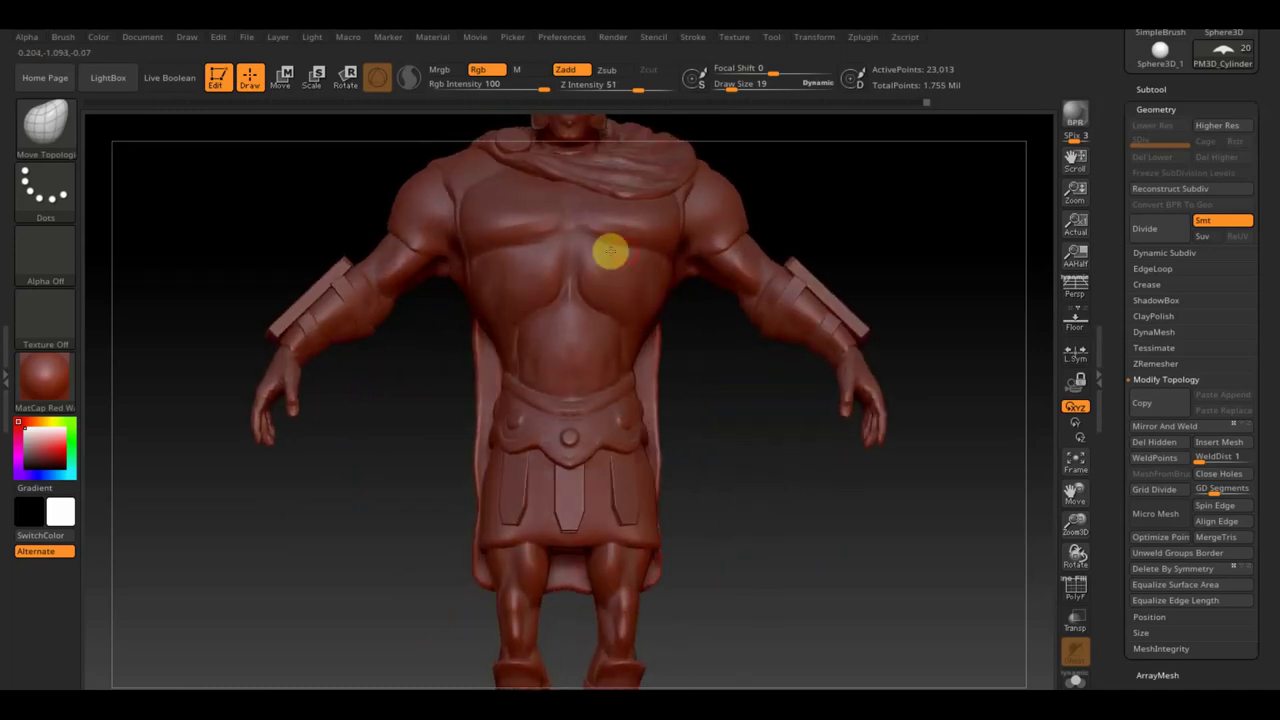
{"action": "left_click_drag", "start_coordinate": [751, 480], "coordinate": [755, 441], "text": "alt"}
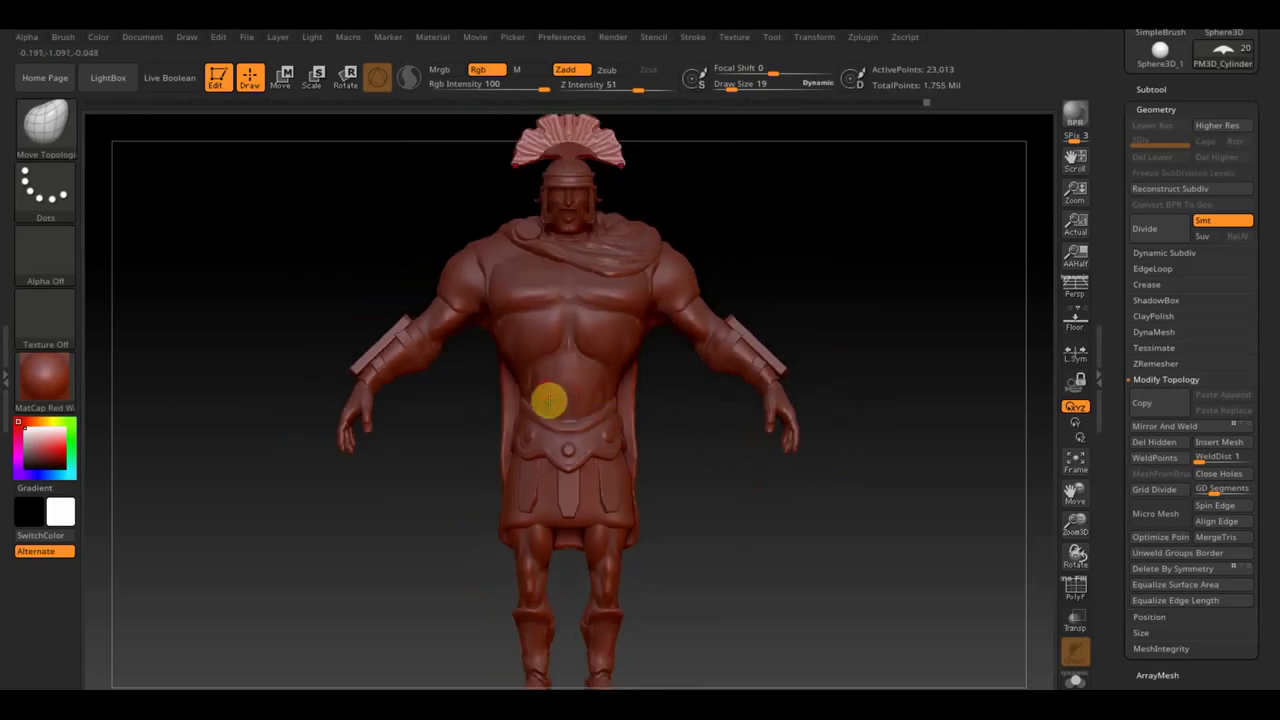
{"action": "mouse_move", "coordinate": [703, 477]}
{"action": "left_mouse_down"}
{"action": "mouse_move", "coordinate": [704, 448]}
{"action": "mouse_move", "coordinate": [680, 451]}
{"action": "mouse_move", "coordinate": [671, 491]}
{"action": "mouse_move", "coordinate": [689, 534]}
{"action": "mouse_move", "coordinate": [606, 534]}
{"action": "mouse_move", "coordinate": [706, 531]}
{"action": "mouse_move", "coordinate": [715, 543]}
{"action": "left_mouse_up"}
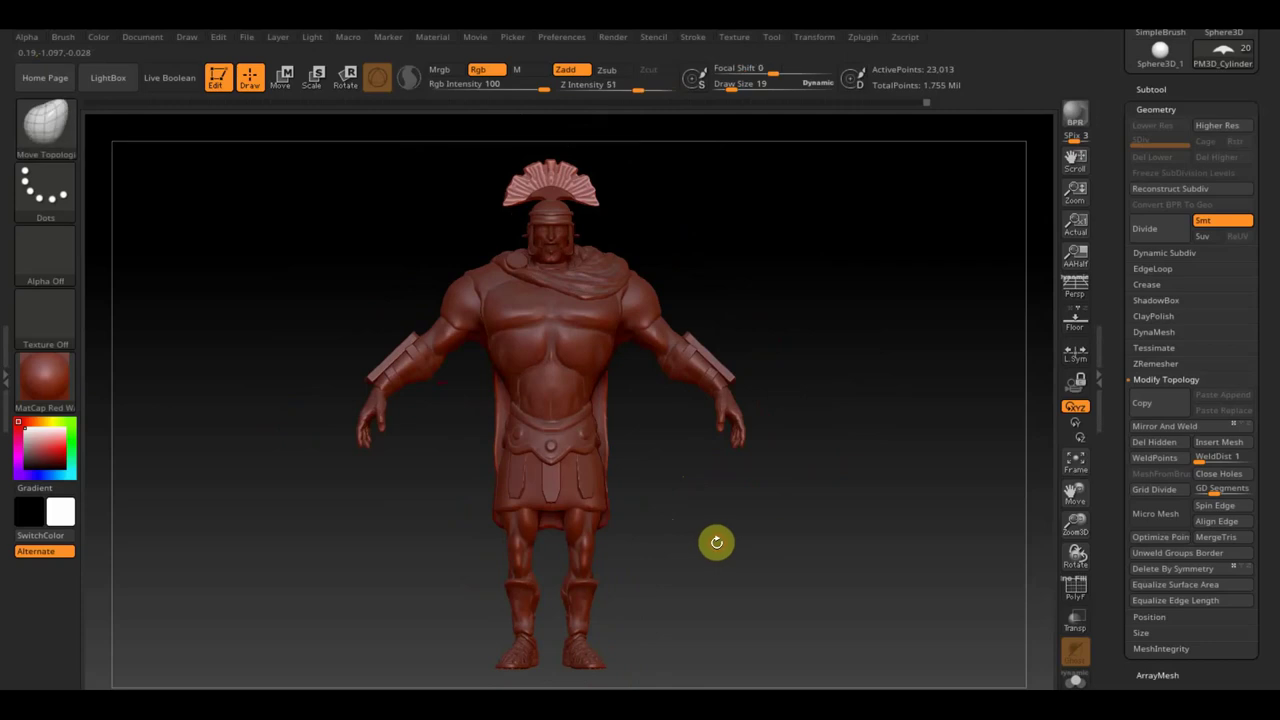